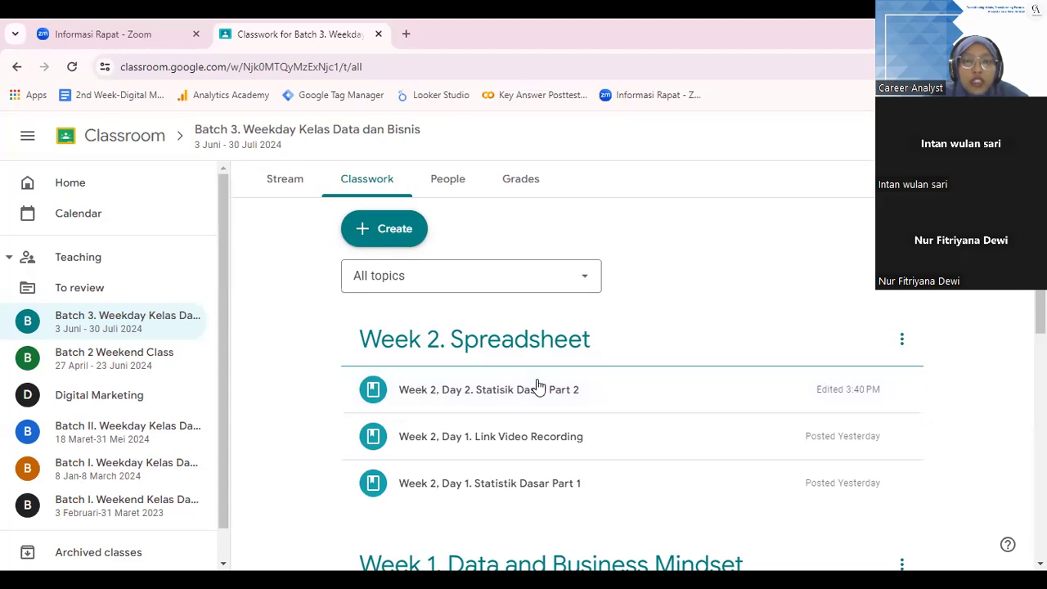
# Open the Soal Data Cleaning Batch 1 Excel file from the Week 2, Day 2 Statistik Dasar Part 2 material in Google Sheets.
pyautogui.click(554, 400)
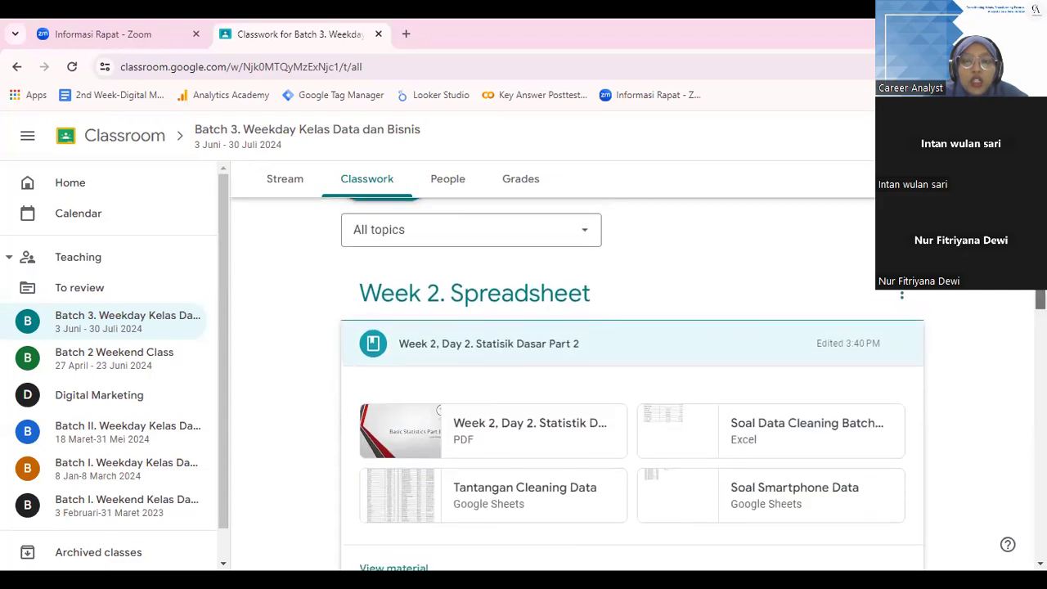
pyautogui.click(794, 432)
pyautogui.click(539, 134)
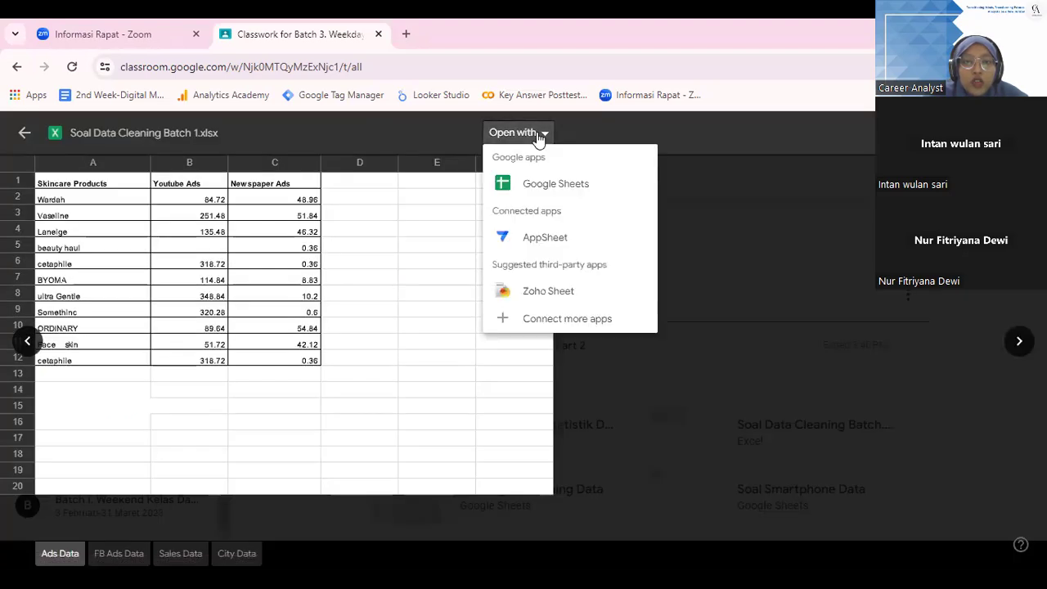
pyautogui.click(545, 196)
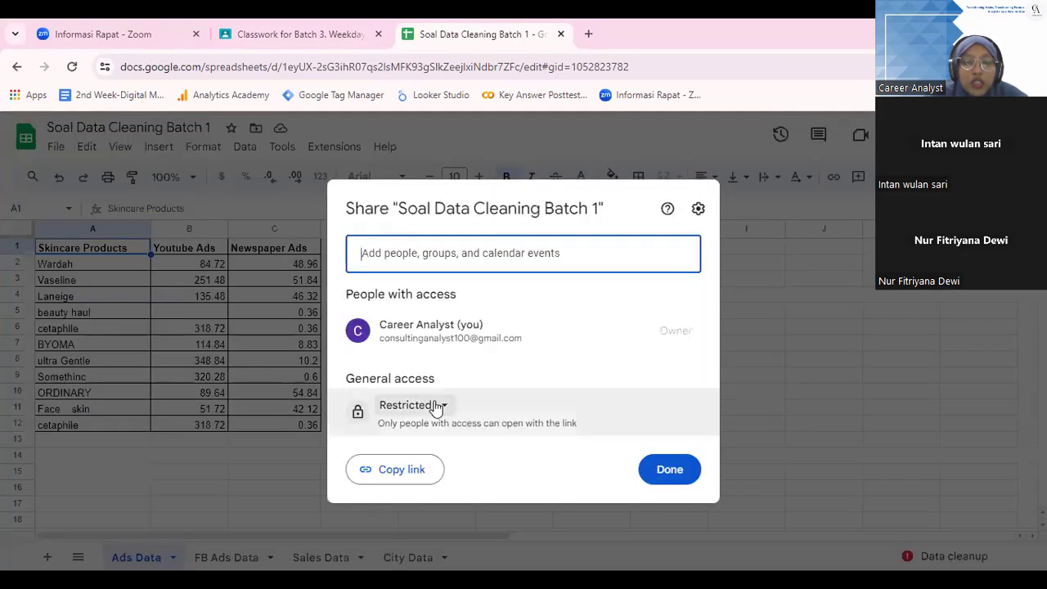
# Set the spreadsheet's general access to anyone with the link as Viewer.
pyautogui.click(434, 406)
pyautogui.click(461, 473)
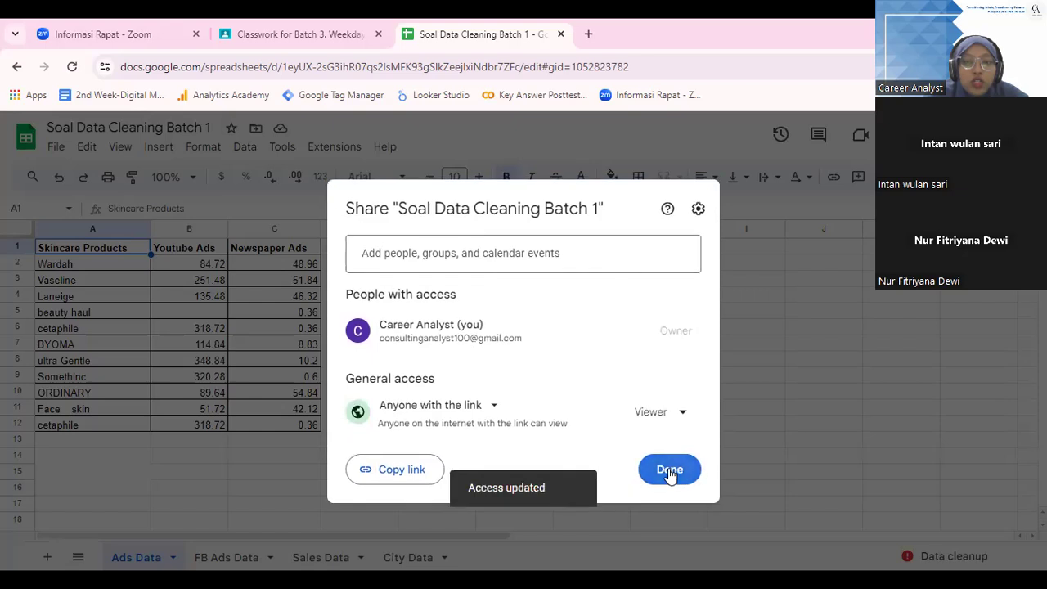
pyautogui.click(696, 483)
# Make a copy of the Soal Data Cleaning Batch 1 spreadsheet in the Soal Post Test Statistik folder and bring the copy to the front.
pyautogui.click(55, 151)
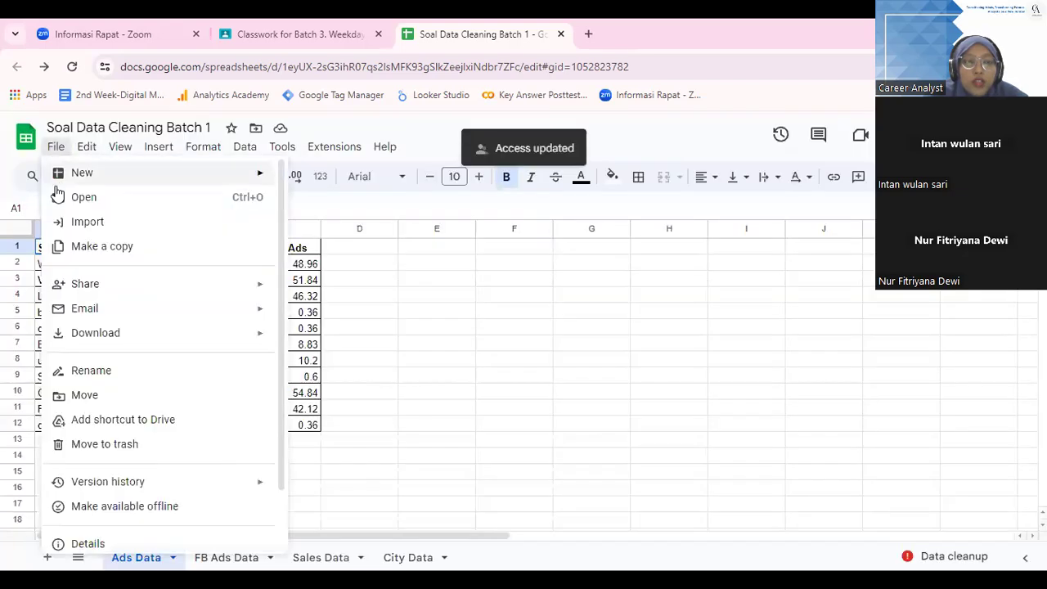
pyautogui.click(98, 249)
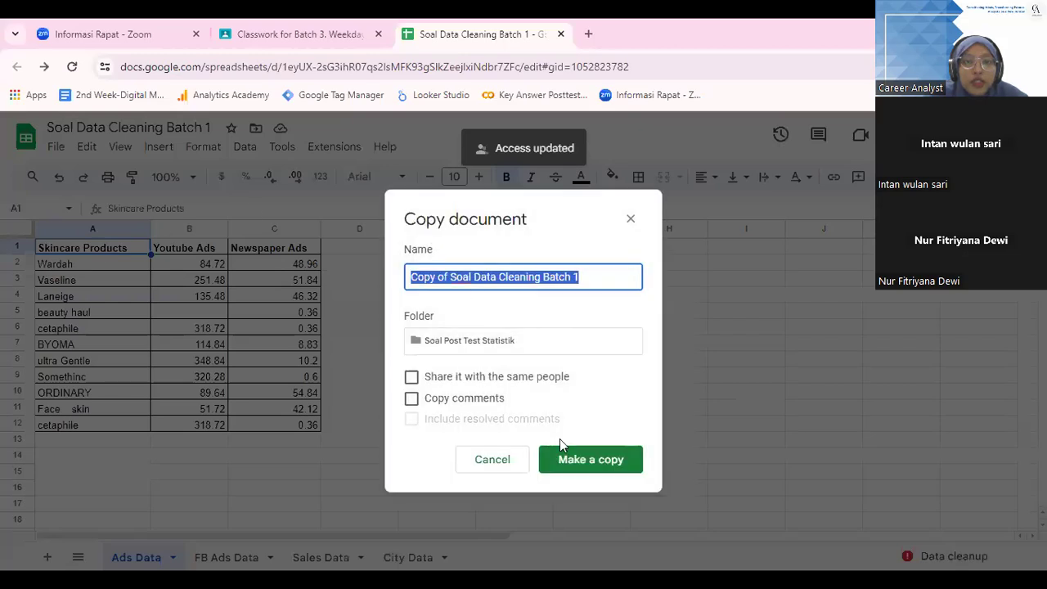
pyautogui.click(588, 463)
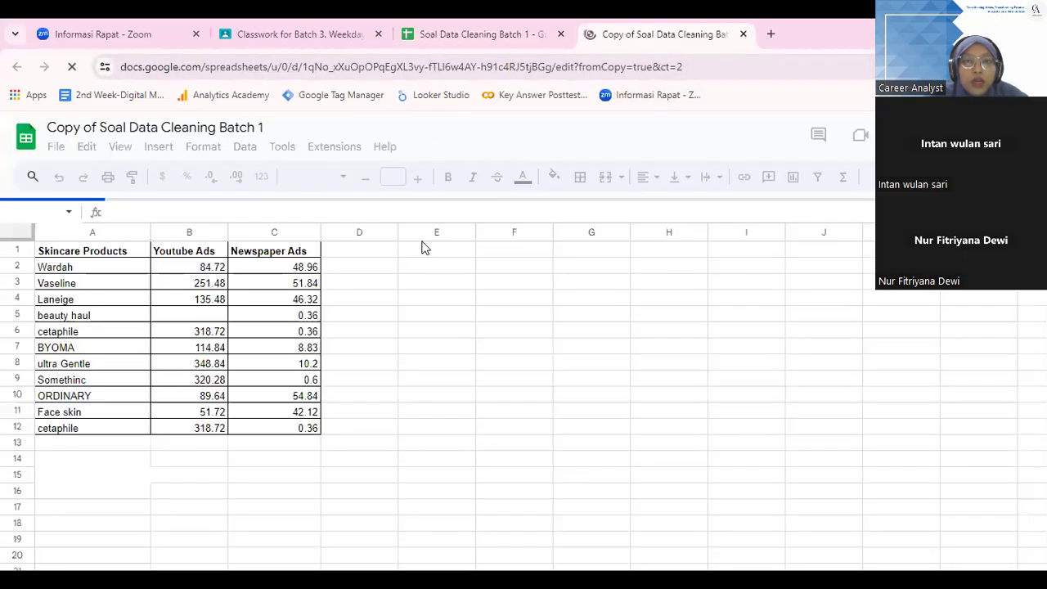
pyautogui.click(444, 28)
pyautogui.click(596, 27)
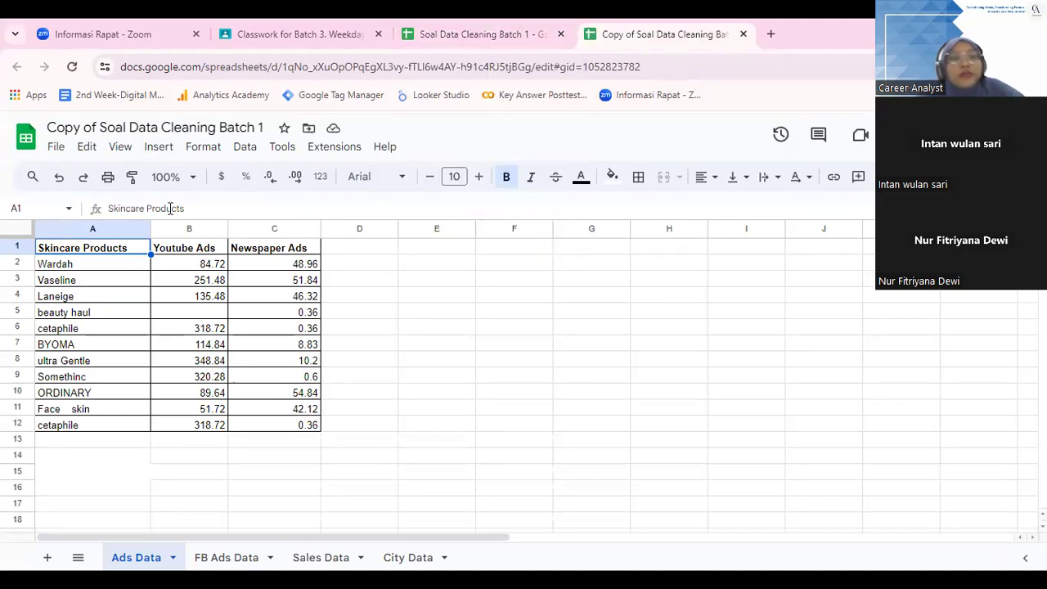
# Rename the copied spreadsheet as Latihan Cleaning Batch 3 Weekdays.
pyautogui.click(129, 128)
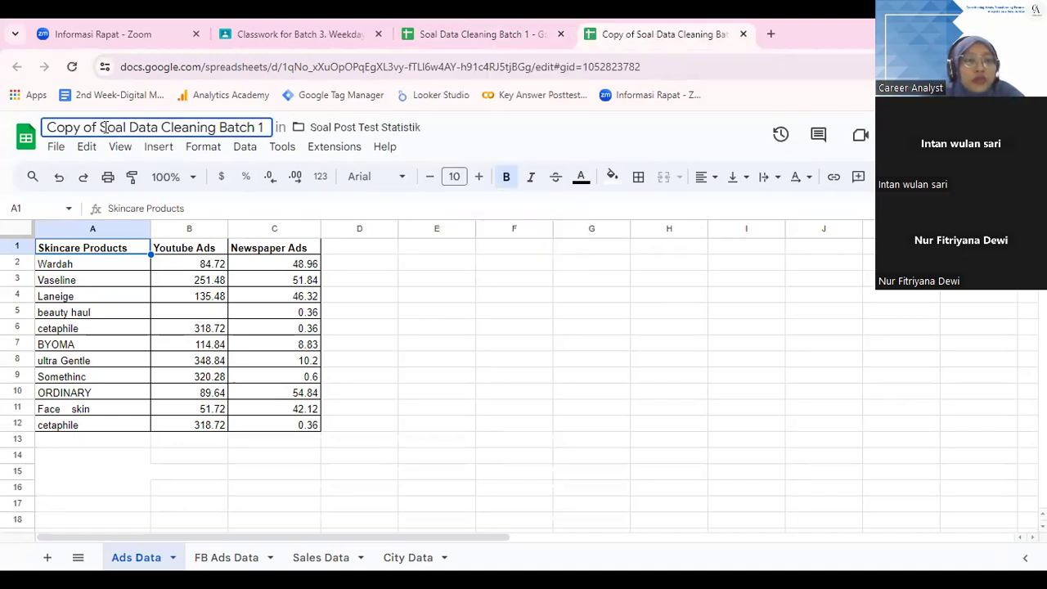
pyautogui.hotkey('ctrl', 'a')
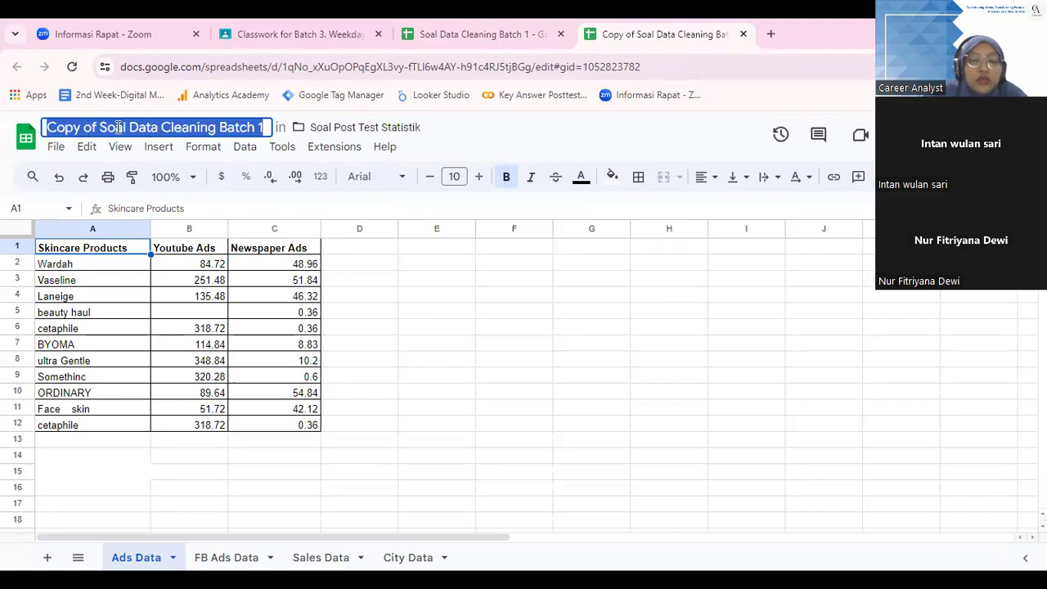
pyautogui.write('Latihan Cleaning Batch 3 Weekdays')
pyautogui.press('Return')
pyautogui.click(270, 318)
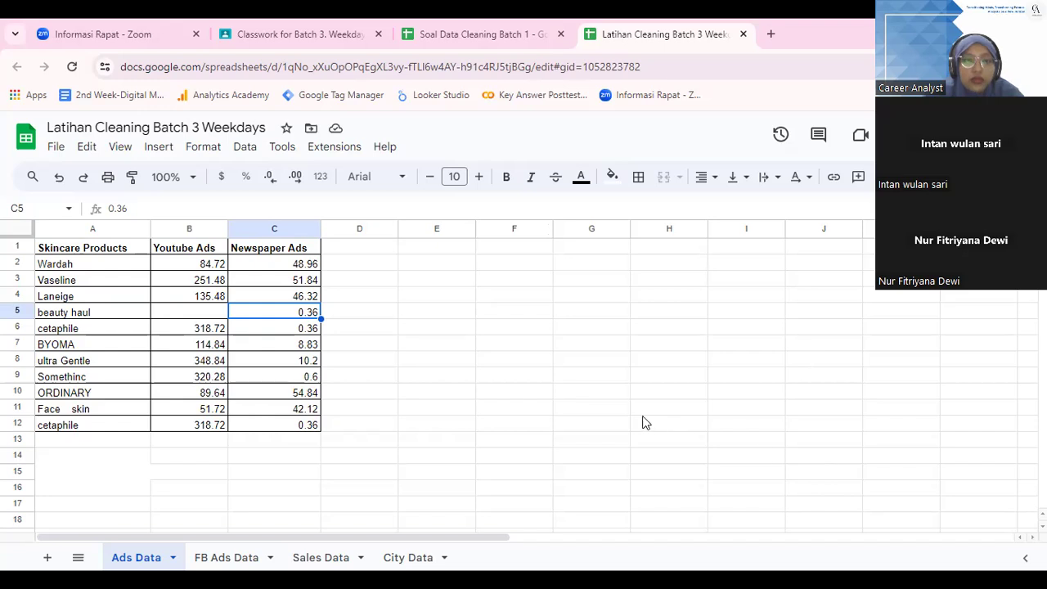
# Close the Excel file preview in Classroom and review the Week 2, Day 2 attachments and the source spreadsheet's file commands.
pyautogui.click(308, 29)
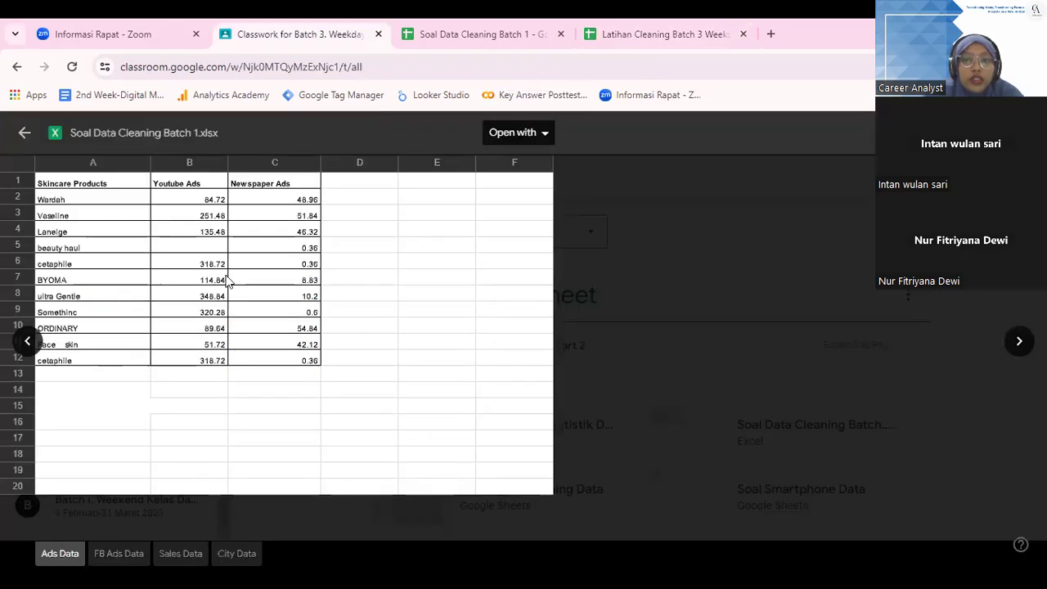
pyautogui.click(25, 132)
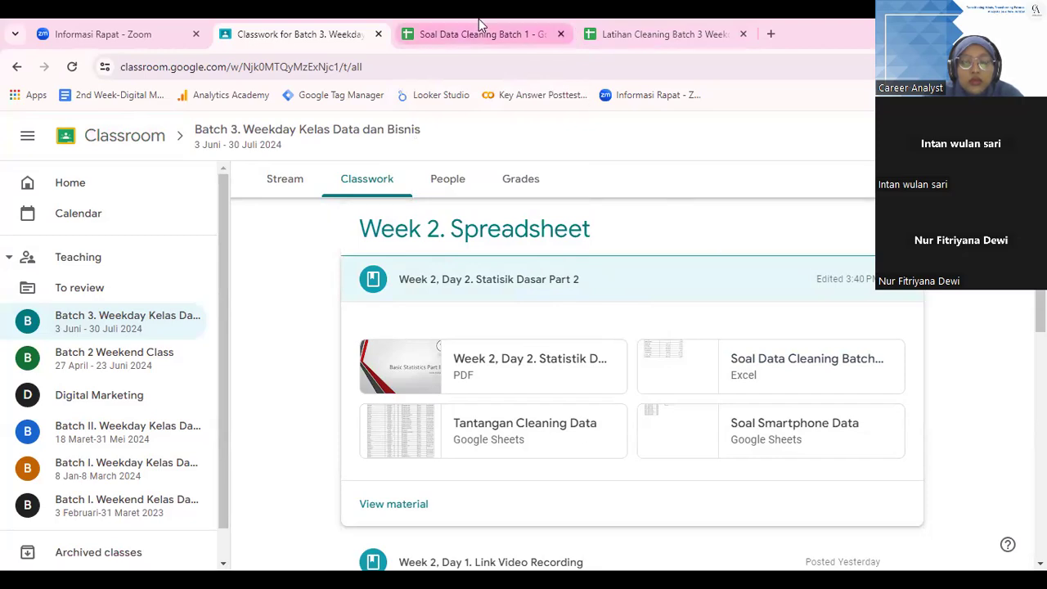
pyautogui.moveTo(481, 25)
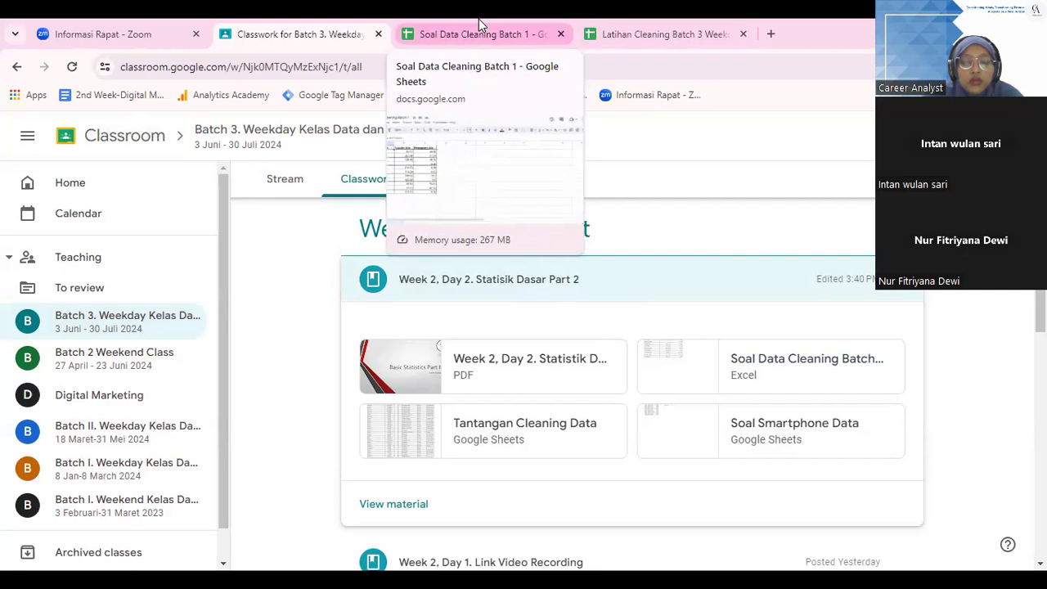
pyautogui.click(481, 24)
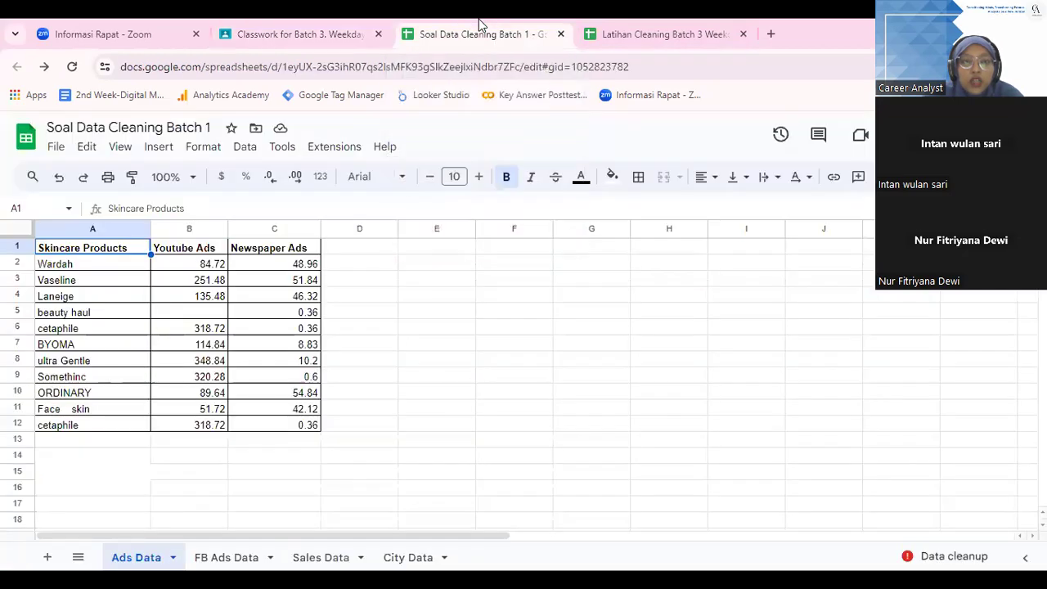
pyautogui.click(52, 150)
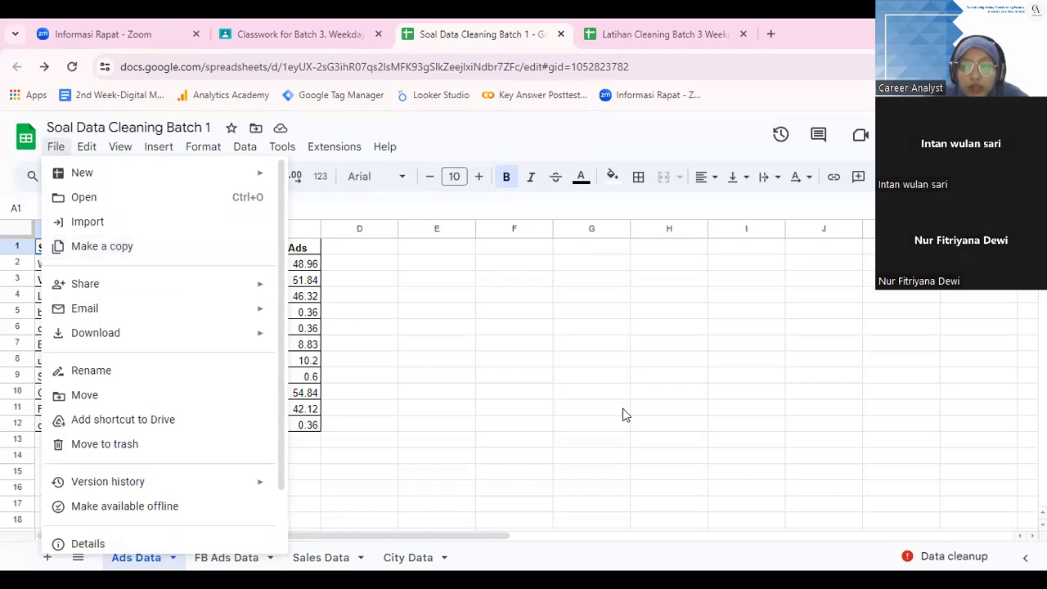
pyautogui.click(299, 34)
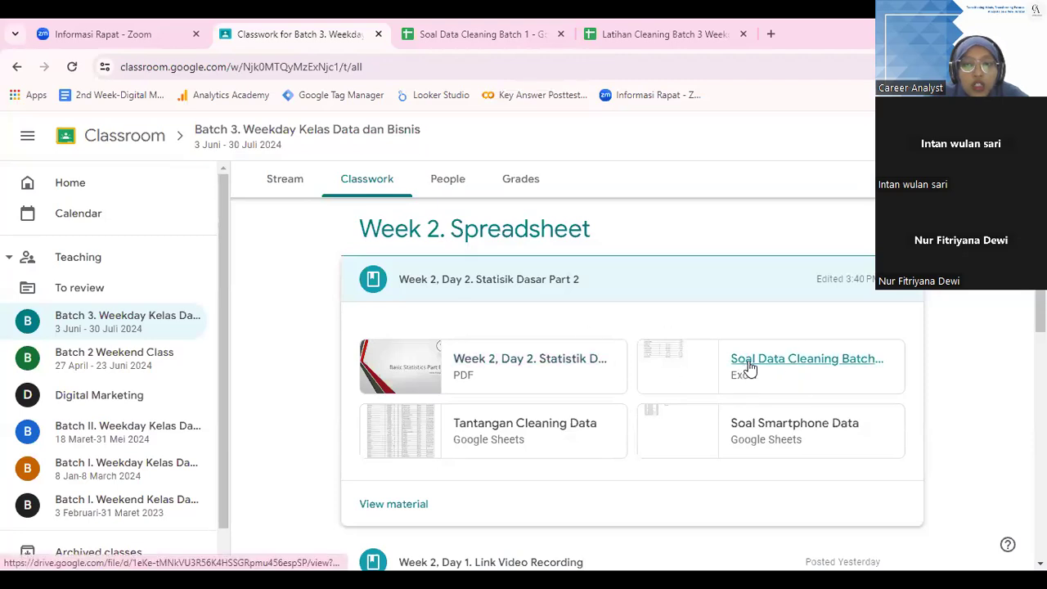
# Examine the source spreadsheet's copy option, the Latihan Cleaning Batch 3 Weekdays copy, and the matching attachment in Classroom.
pyautogui.click(481, 32)
pyautogui.click(56, 149)
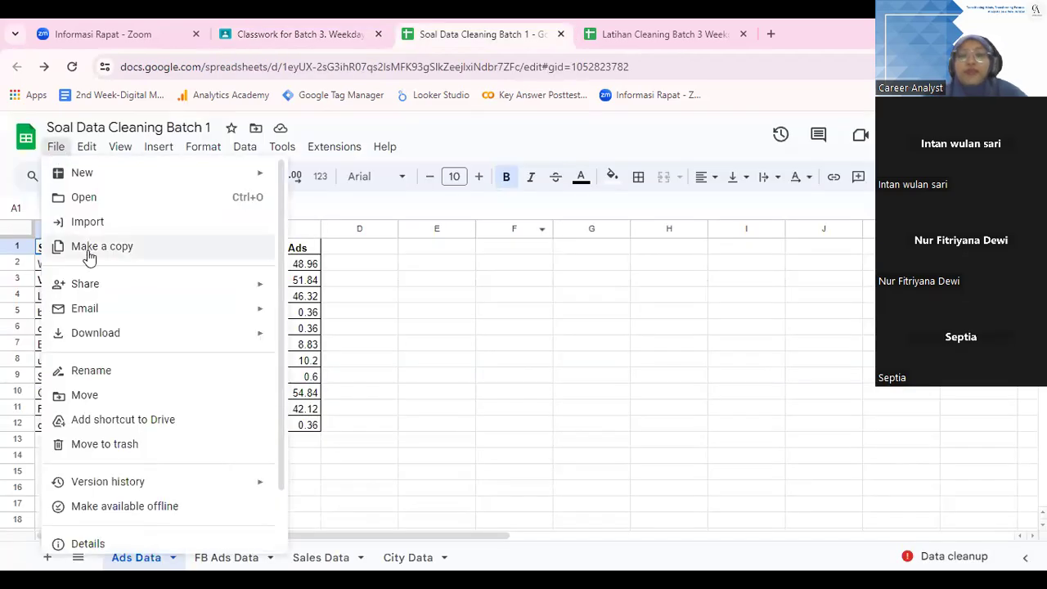
pyautogui.click(607, 33)
pyautogui.click(489, 31)
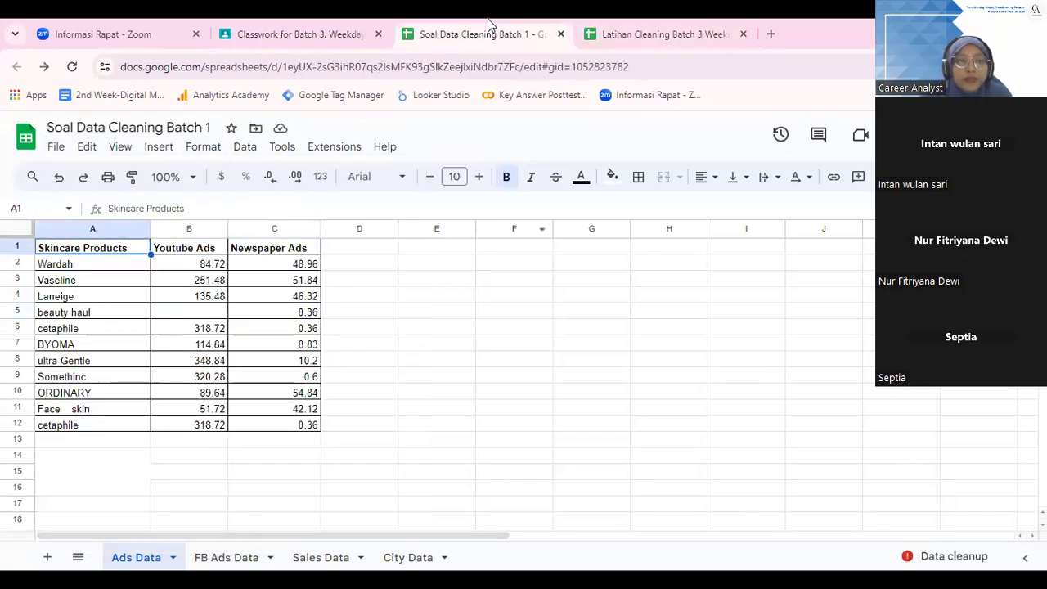
pyautogui.click(56, 147)
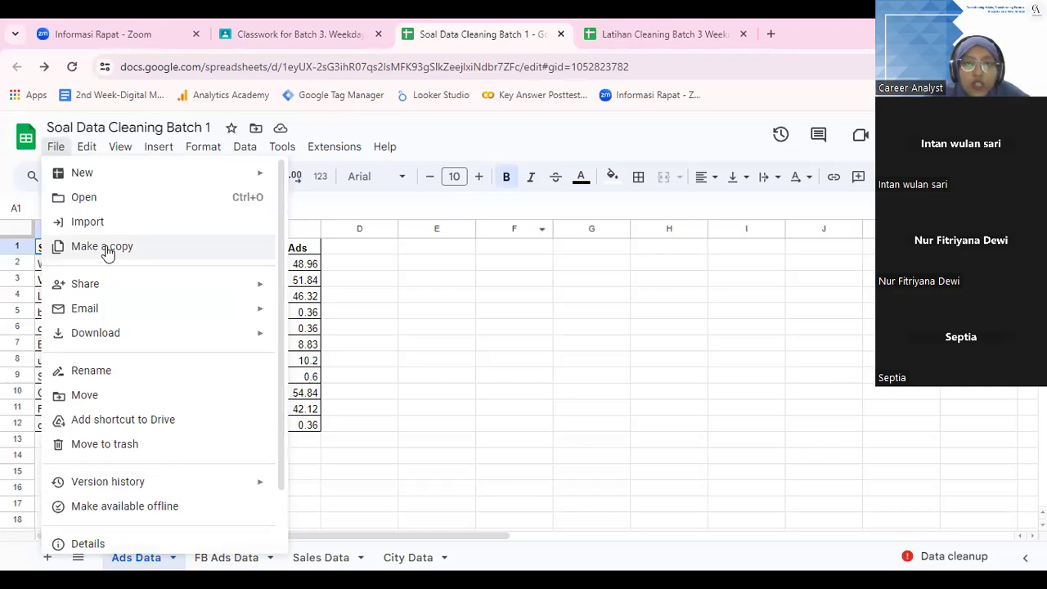
pyautogui.click(662, 34)
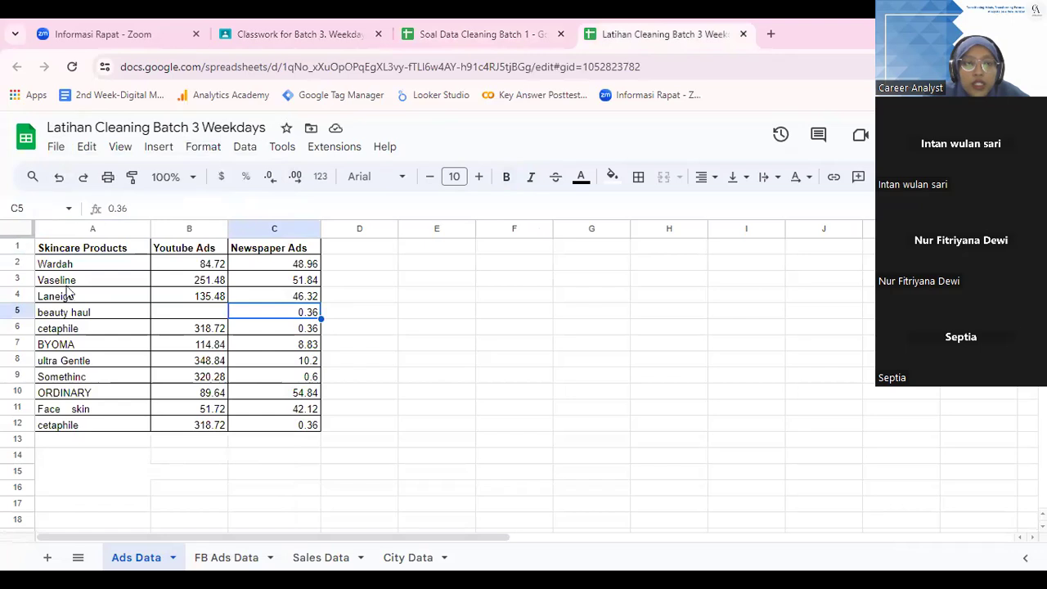
pyautogui.click(409, 34)
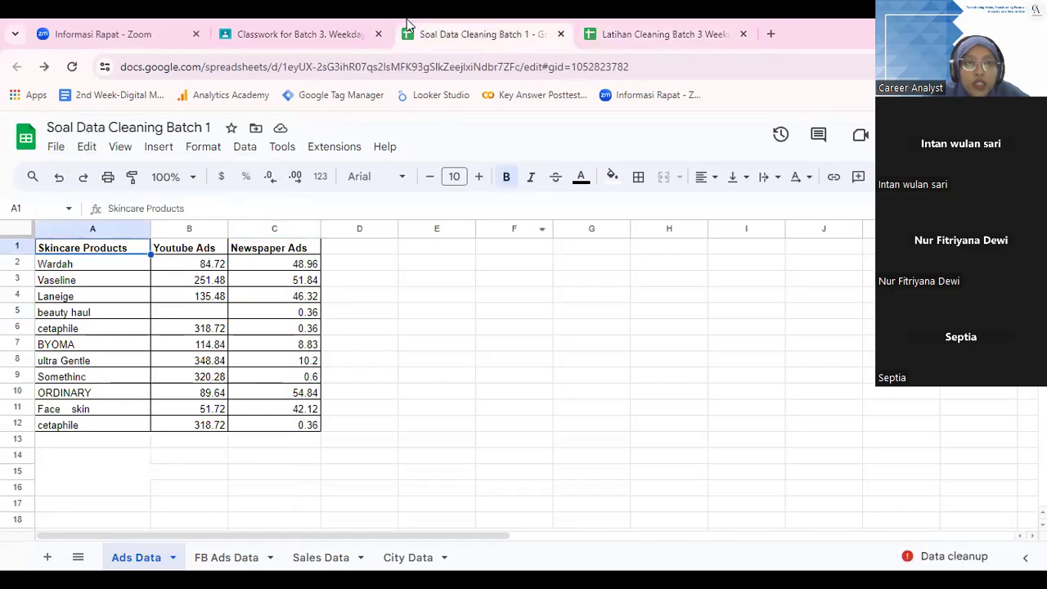
pyautogui.click(54, 149)
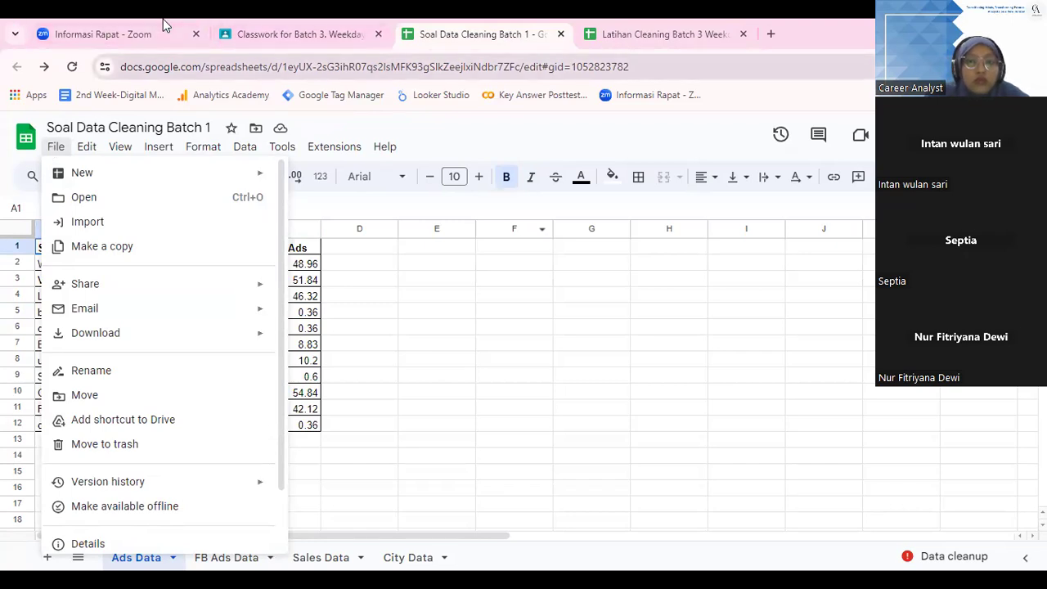
pyautogui.press('Escape')
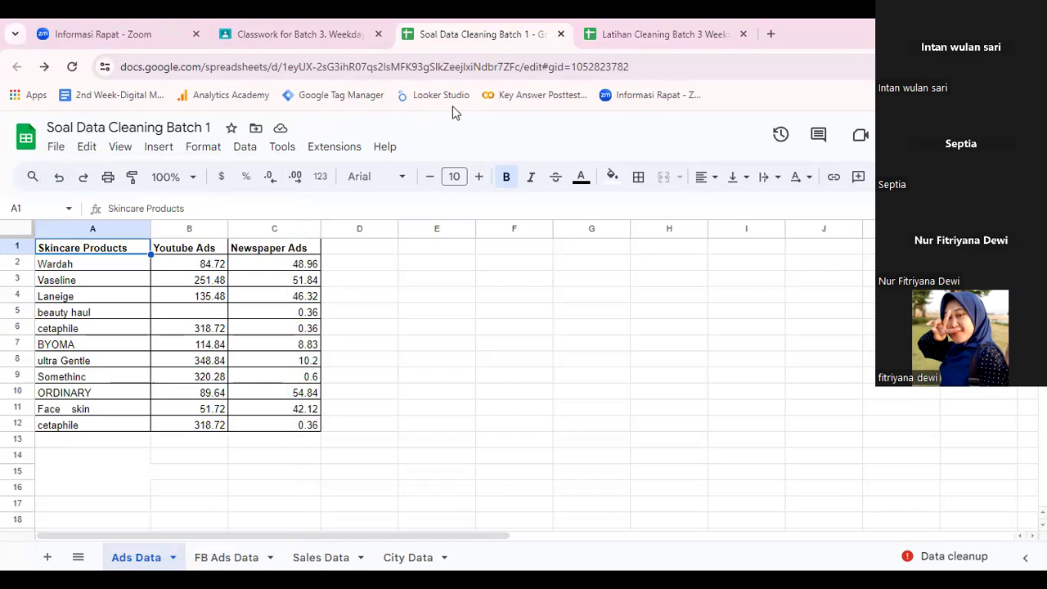
pyautogui.click(307, 29)
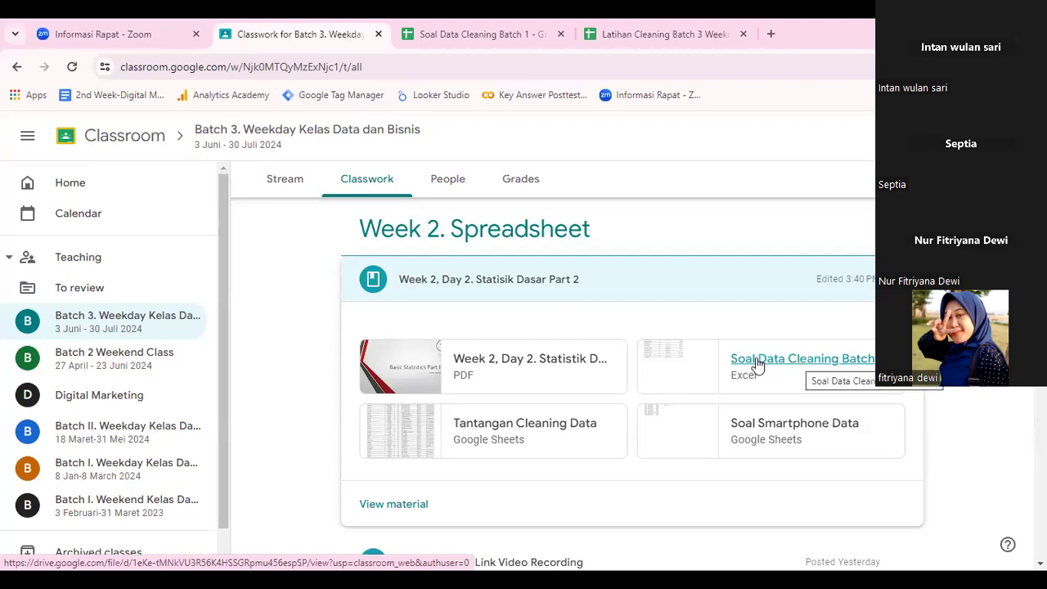
pyautogui.click(489, 31)
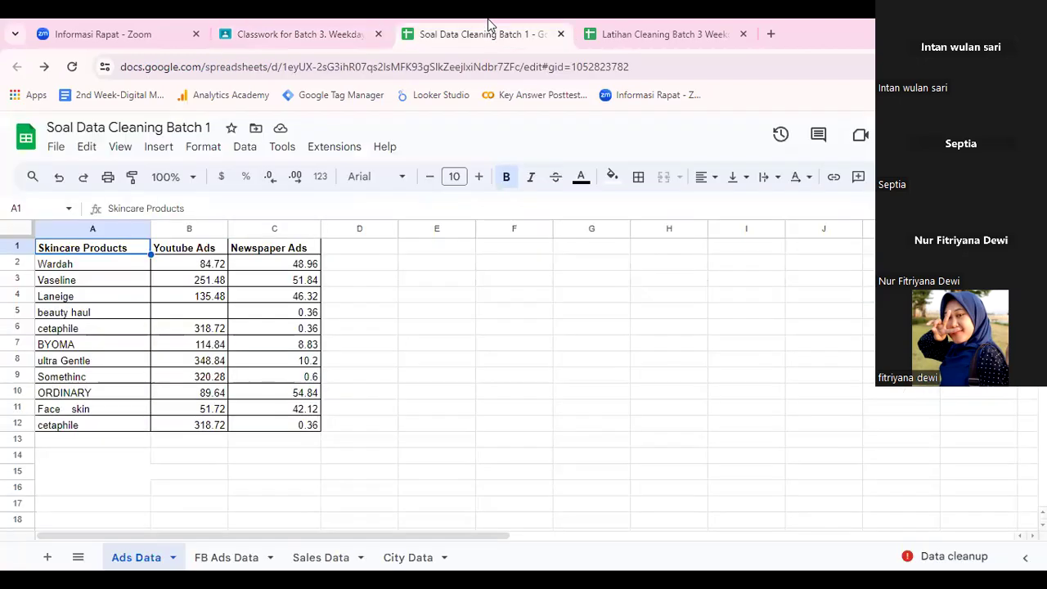
pyautogui.click(56, 147)
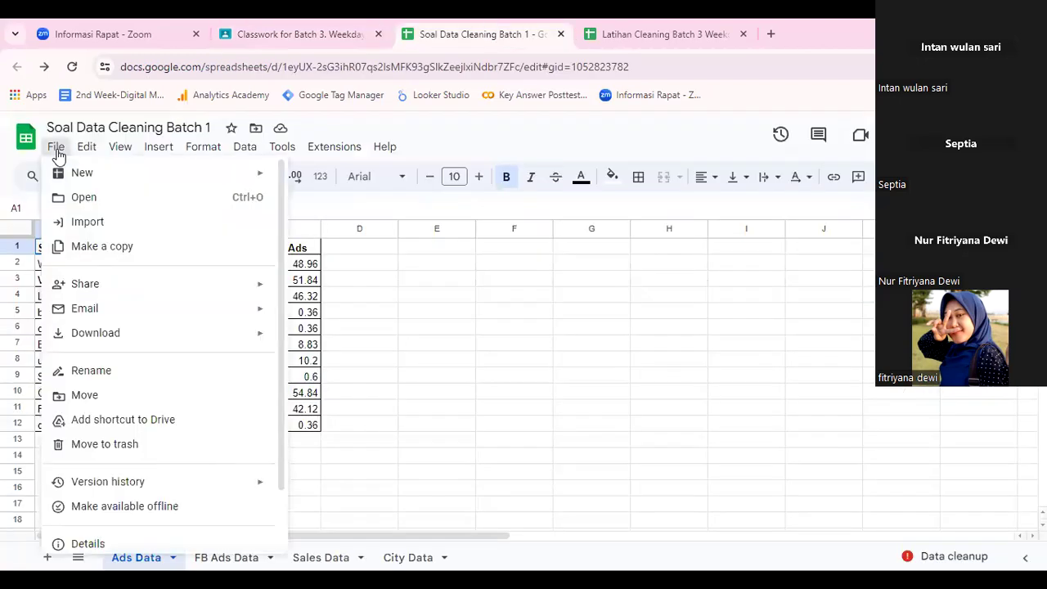
pyautogui.click(96, 248)
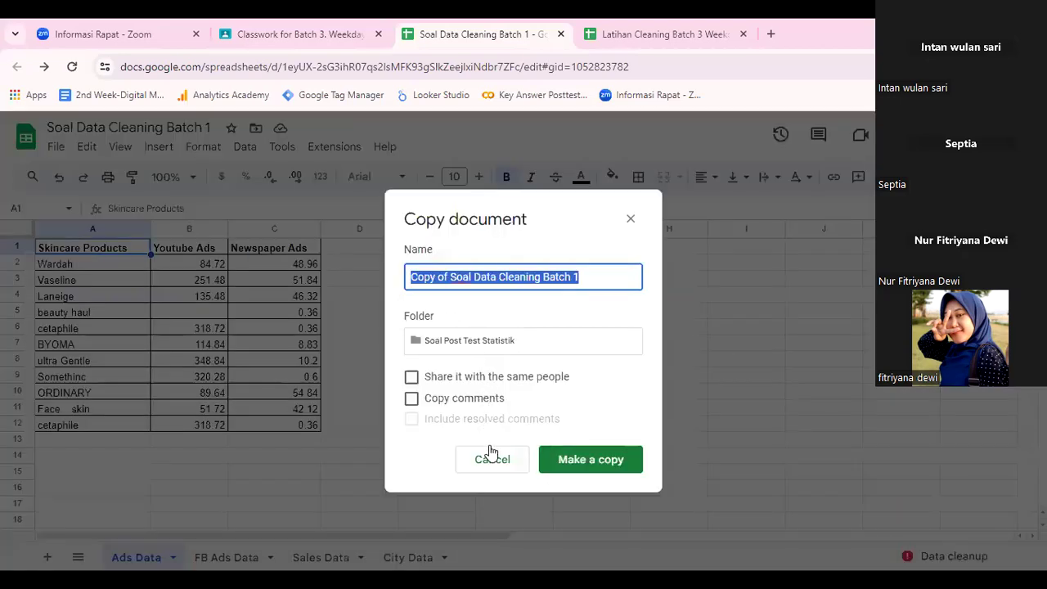
pyautogui.click(493, 461)
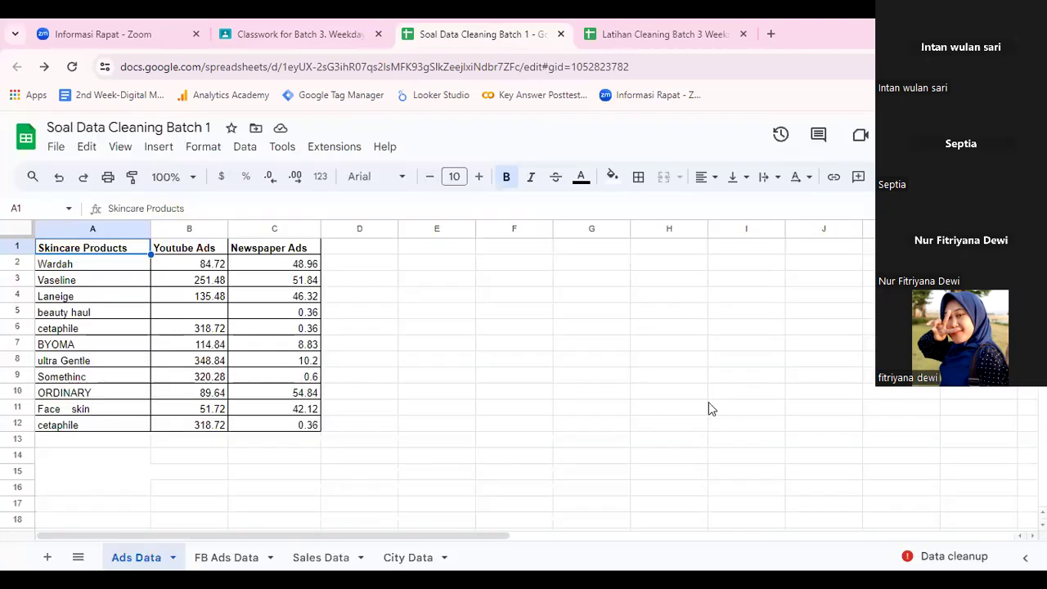
# Enter the label "Step by step" in cell A14 of the Ads Data sheet in Latihan Cleaning Batch 3 Weekdays.
pyautogui.click(673, 28)
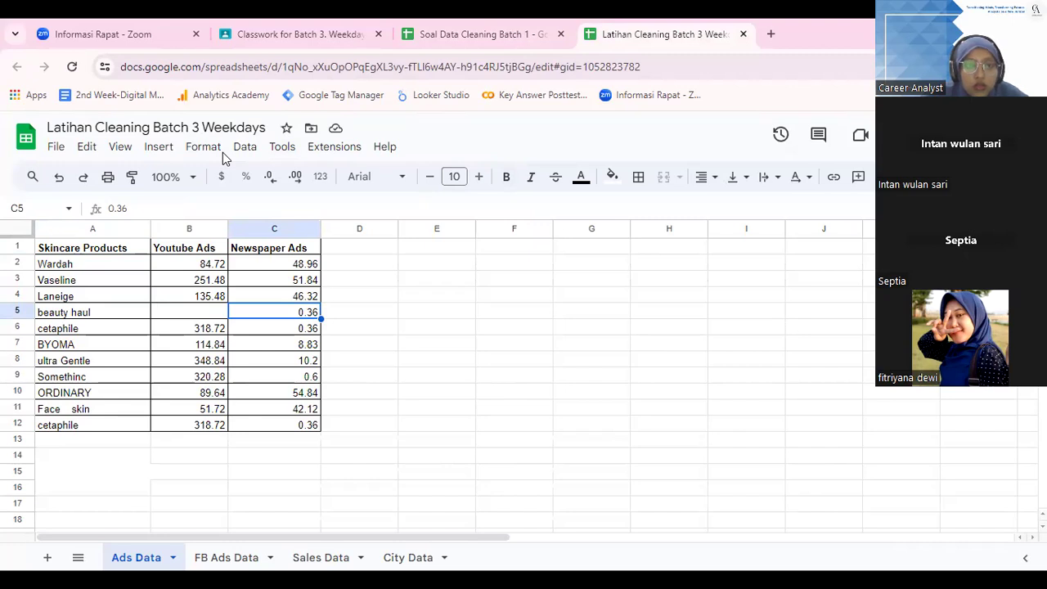
pyautogui.click(111, 455)
pyautogui.write('Step by step')
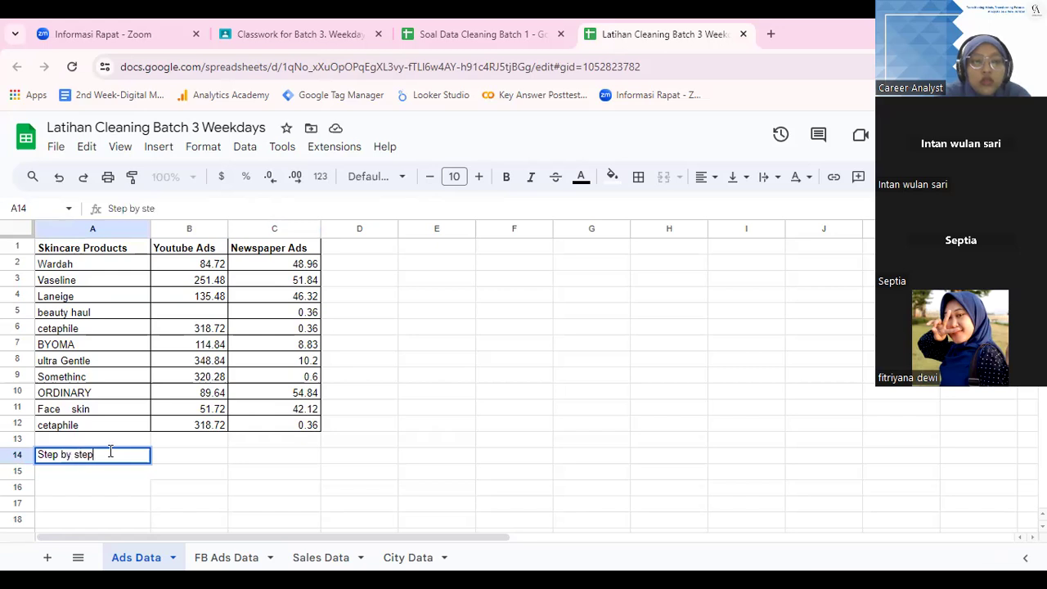
pyautogui.press('Return')
pyautogui.press('Up')
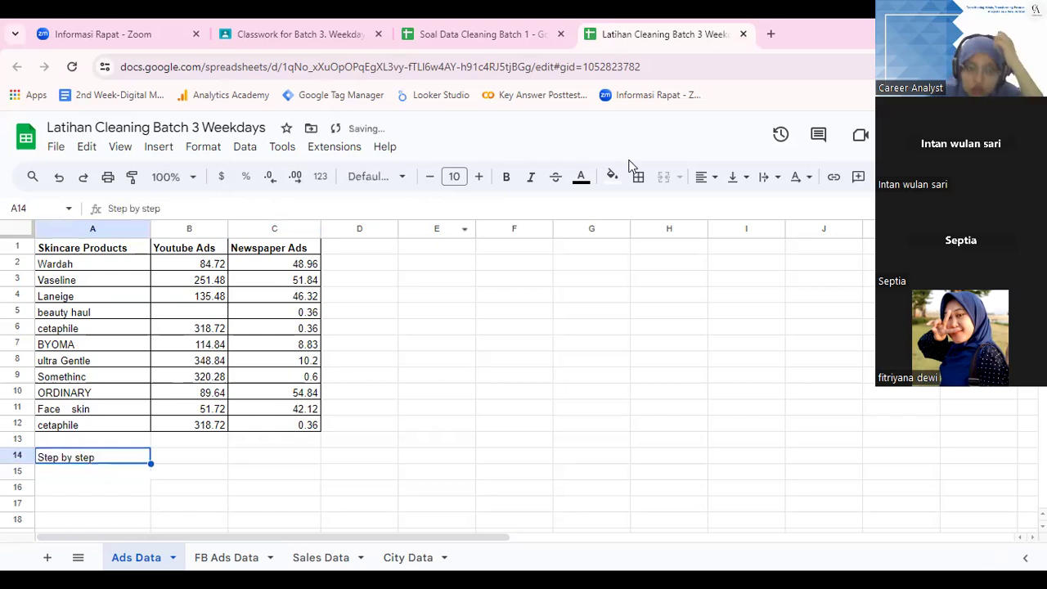
# Fill the "Step by step" cell with orange and select cell D1.
pyautogui.click(610, 176)
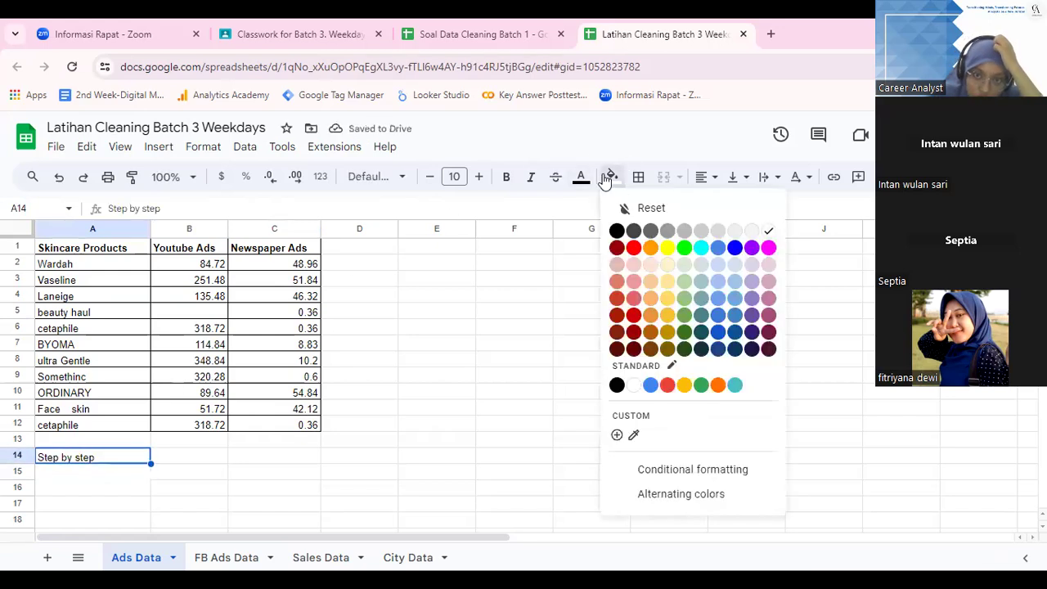
pyautogui.click(648, 250)
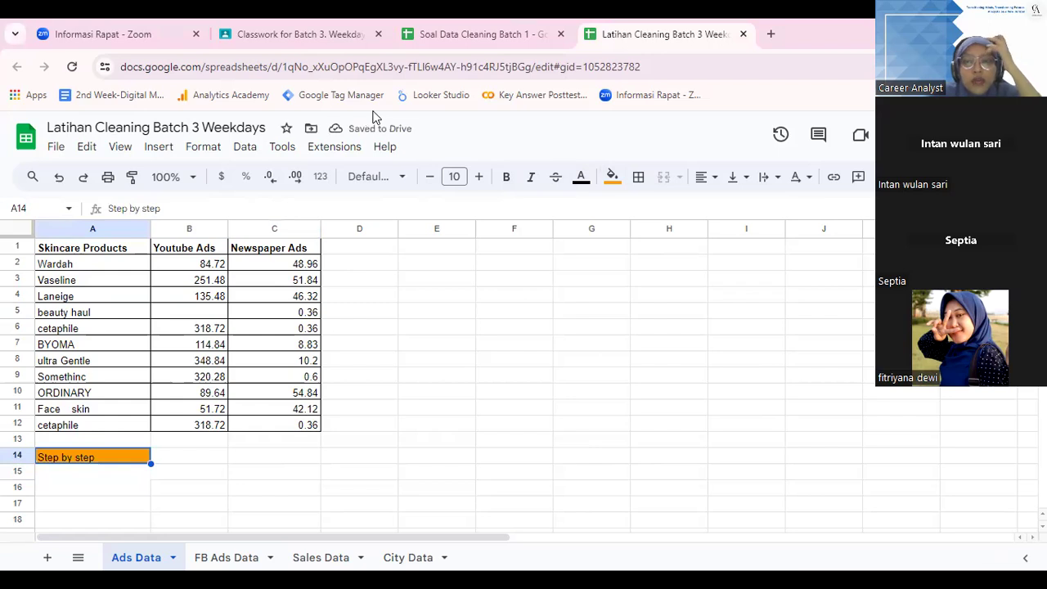
pyautogui.click(376, 254)
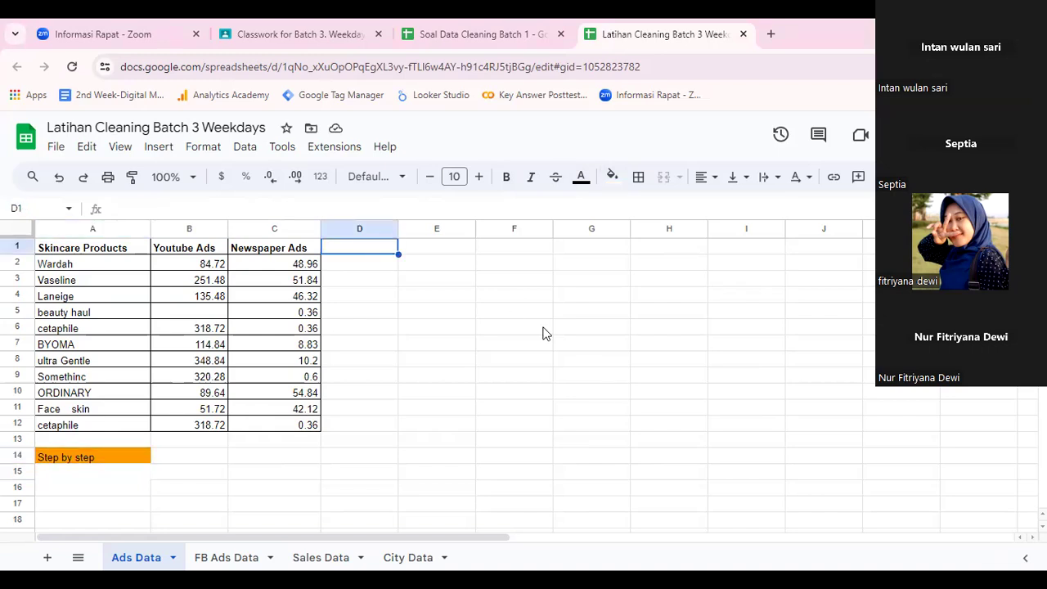
# Start the first entry under the "Step by step" label by entering the number 1. in cell A15.
pyautogui.click(428, 252)
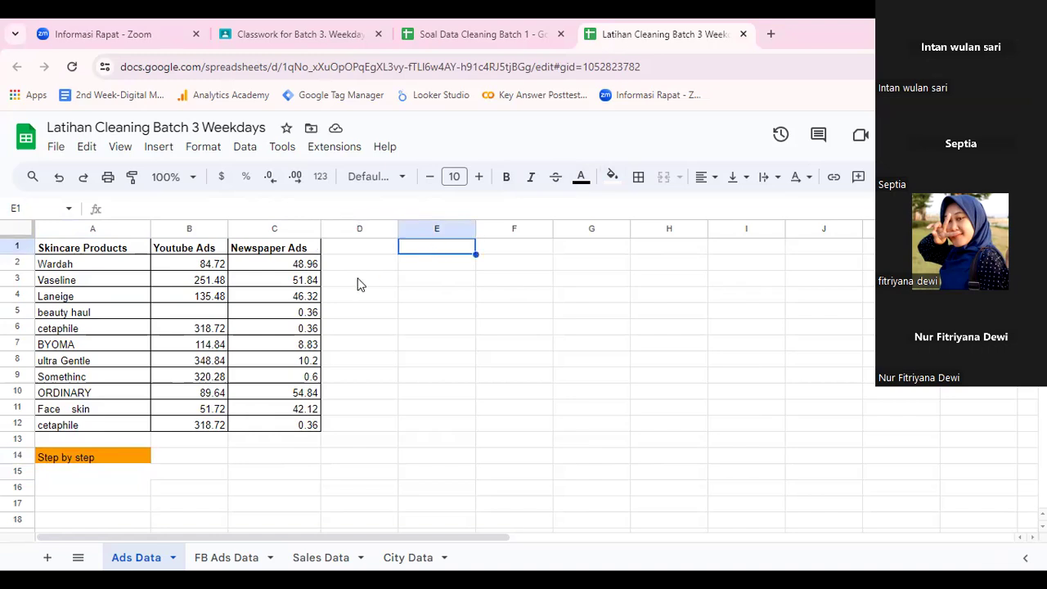
pyautogui.click(400, 425)
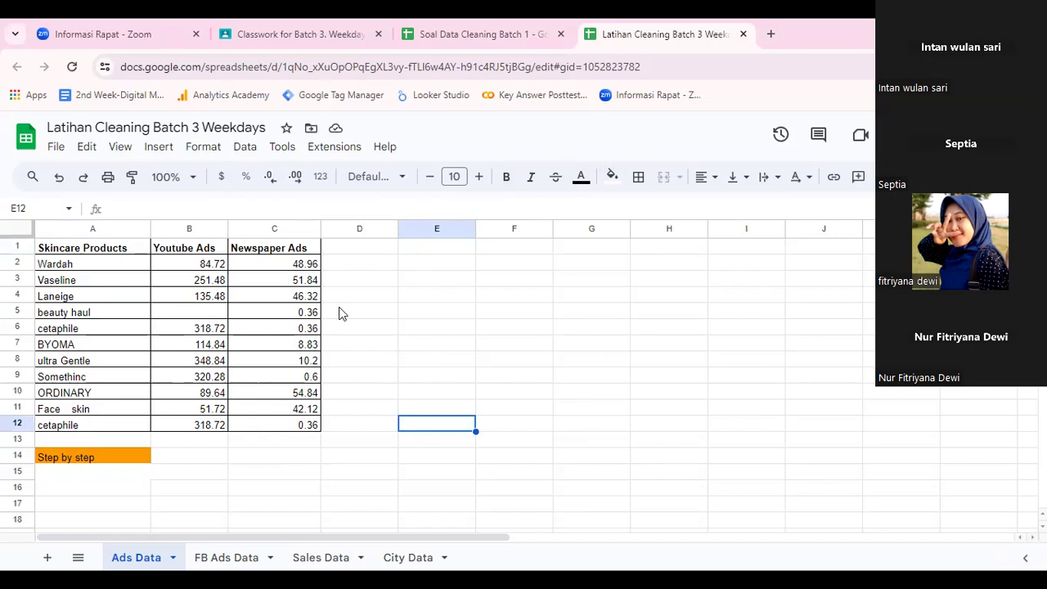
pyautogui.click(64, 471)
pyautogui.write('1.')
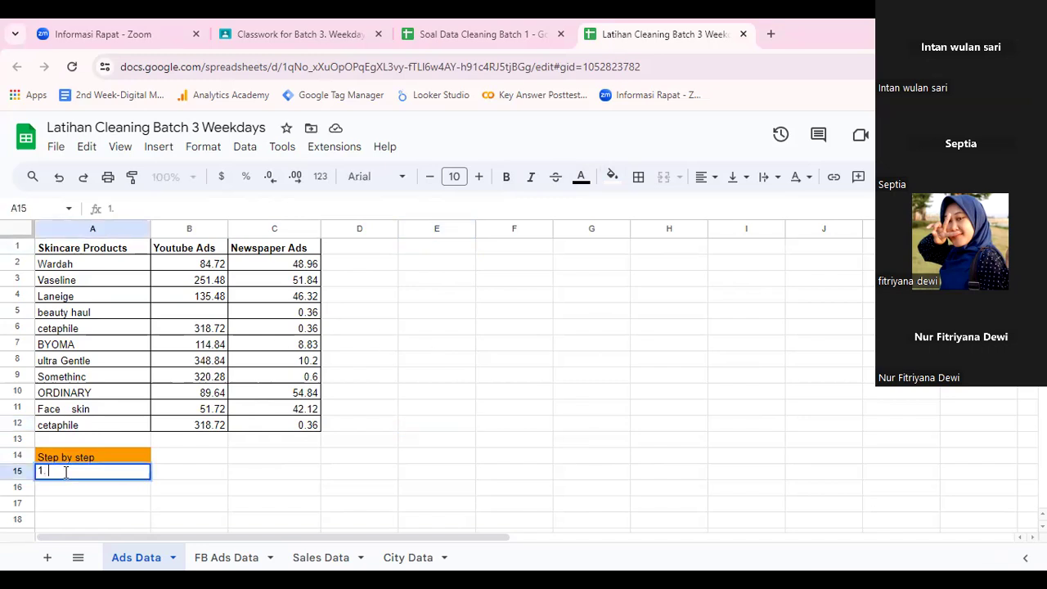
pyautogui.click(169, 403)
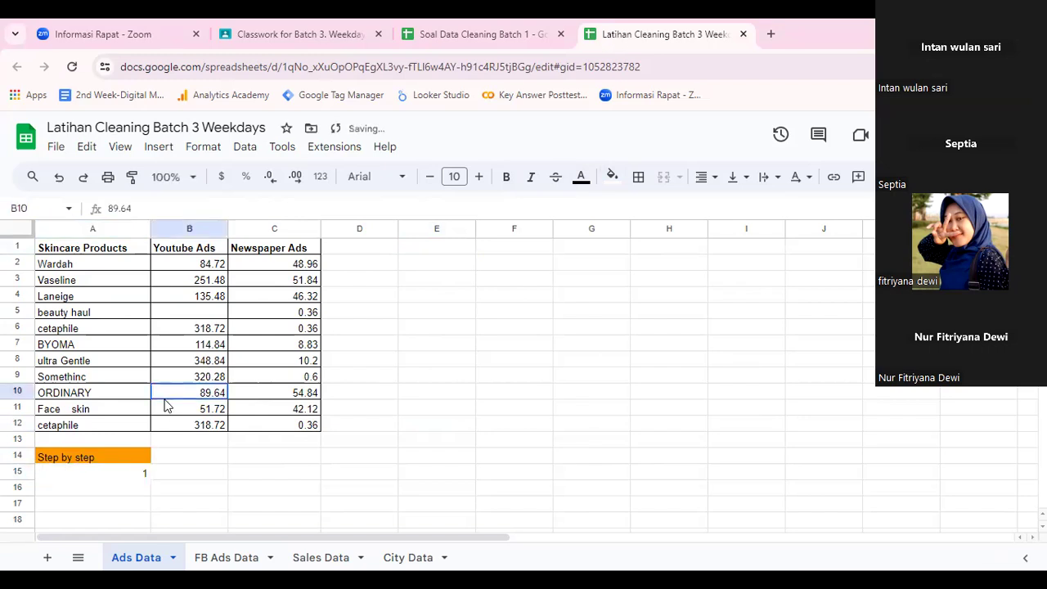
# Compare the product names and columns across the Ads Data, FB Ads Data, Sales Data and City Data sheets, and return to Ads Data.
pyautogui.click(79, 251)
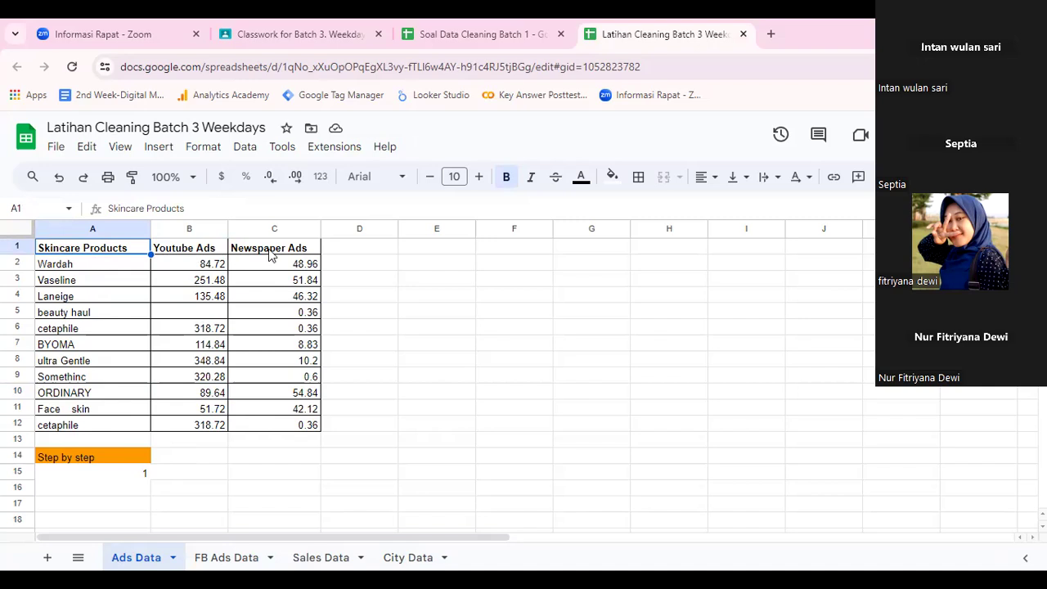
pyautogui.click(235, 557)
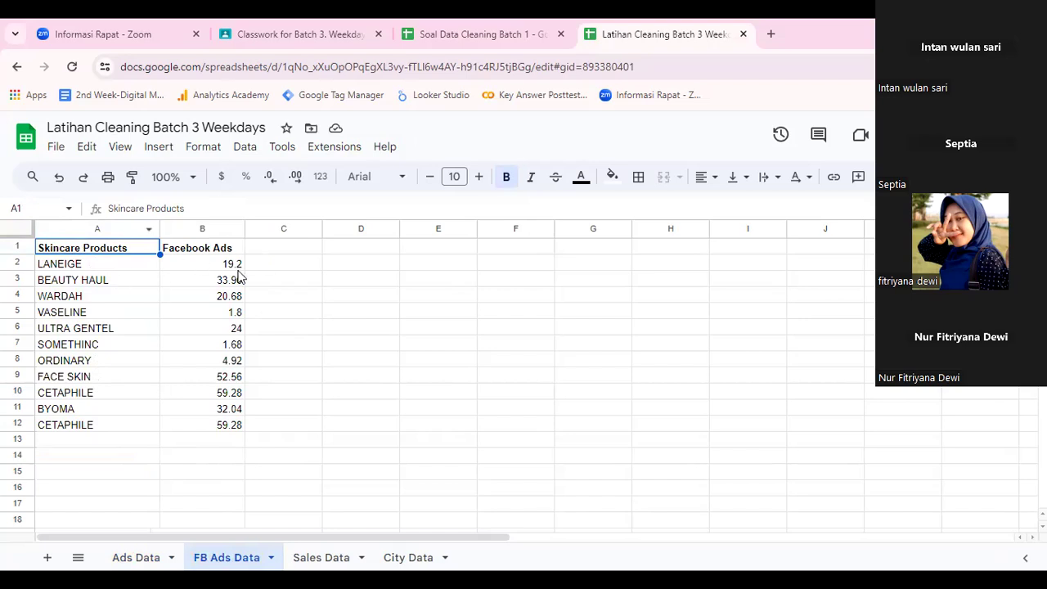
pyautogui.click(321, 558)
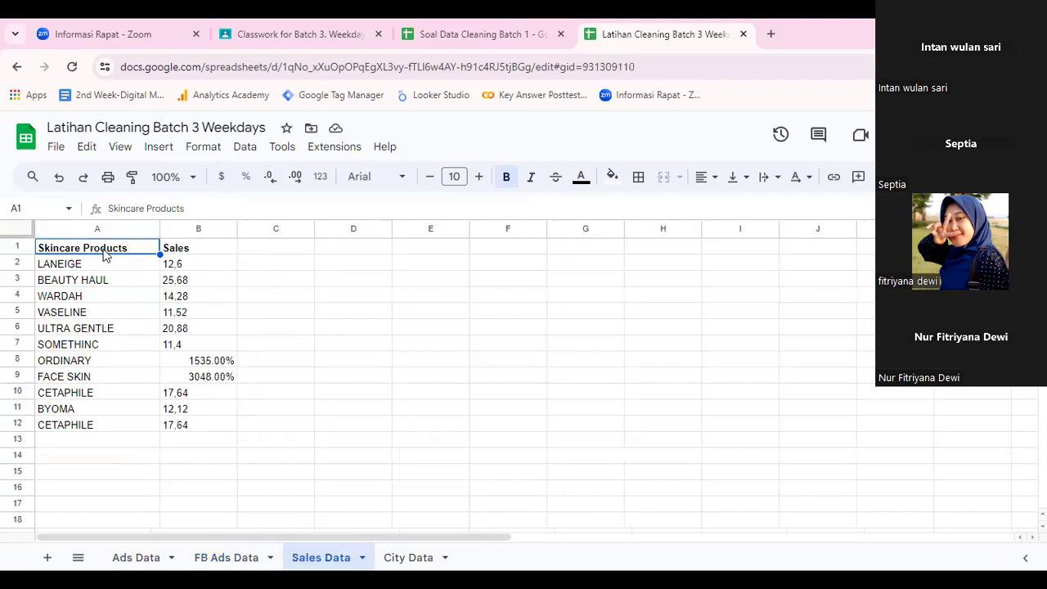
pyautogui.click(409, 559)
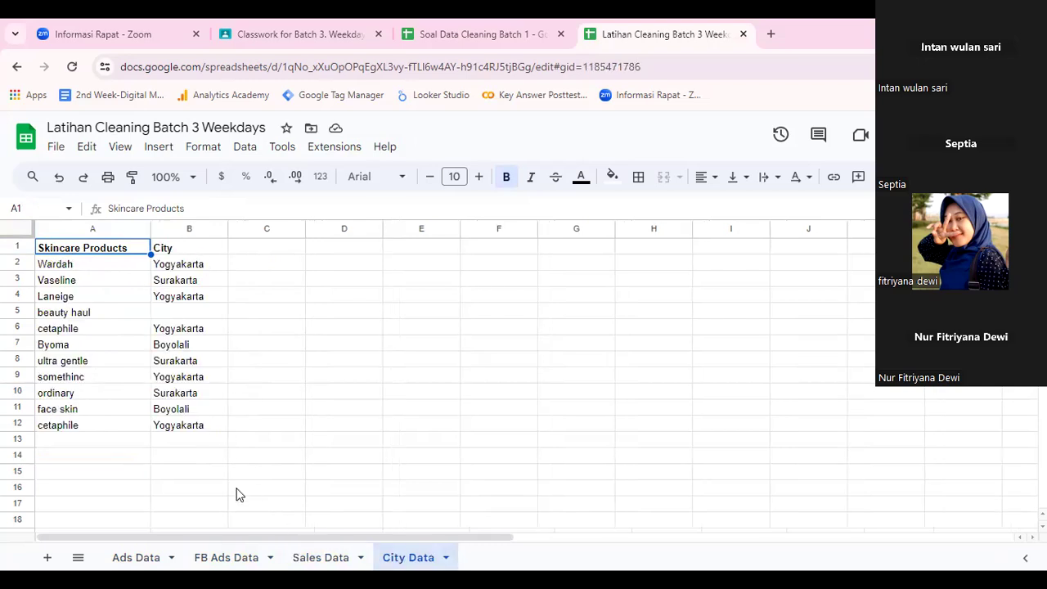
pyautogui.click(133, 561)
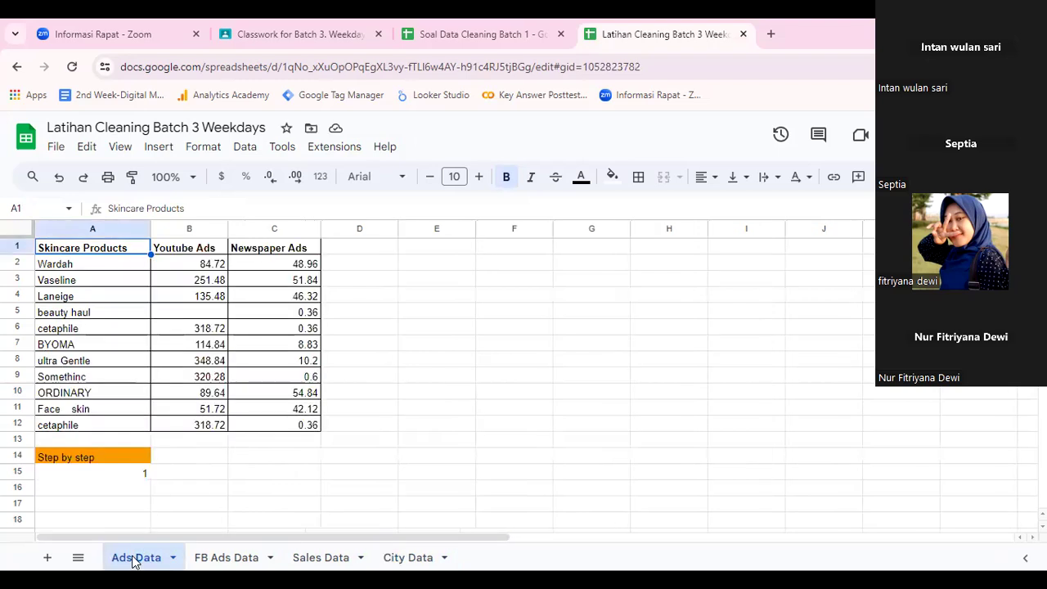
# Complete the note in cell A15 as "1. Ubah letter yang ada di skincare data dalam bentuk capital letter".
pyautogui.click(61, 261)
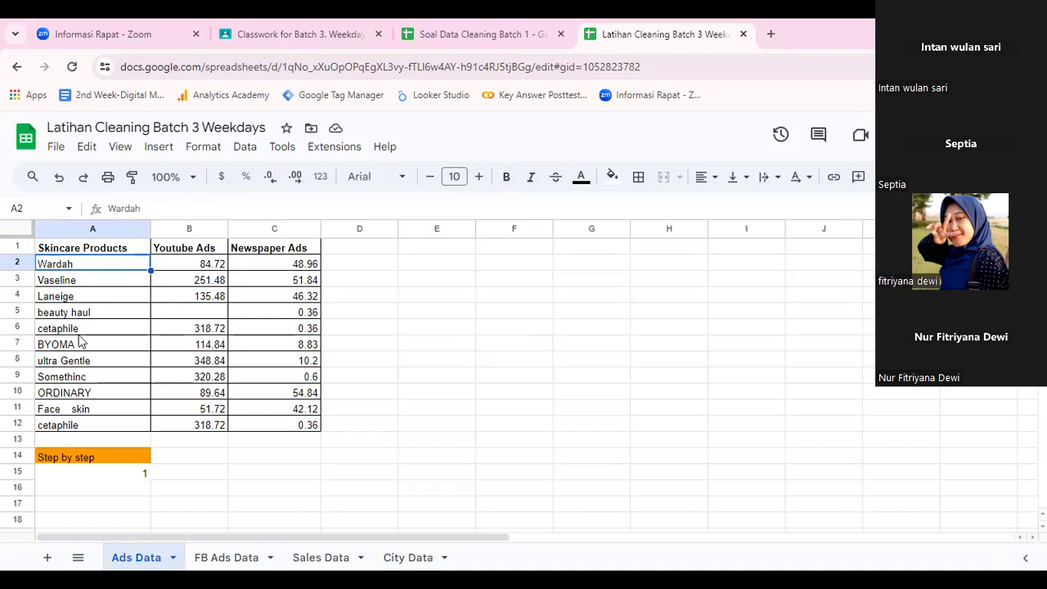
pyautogui.click(119, 473)
pyautogui.doubleClick(118, 473)
pyautogui.write('1')
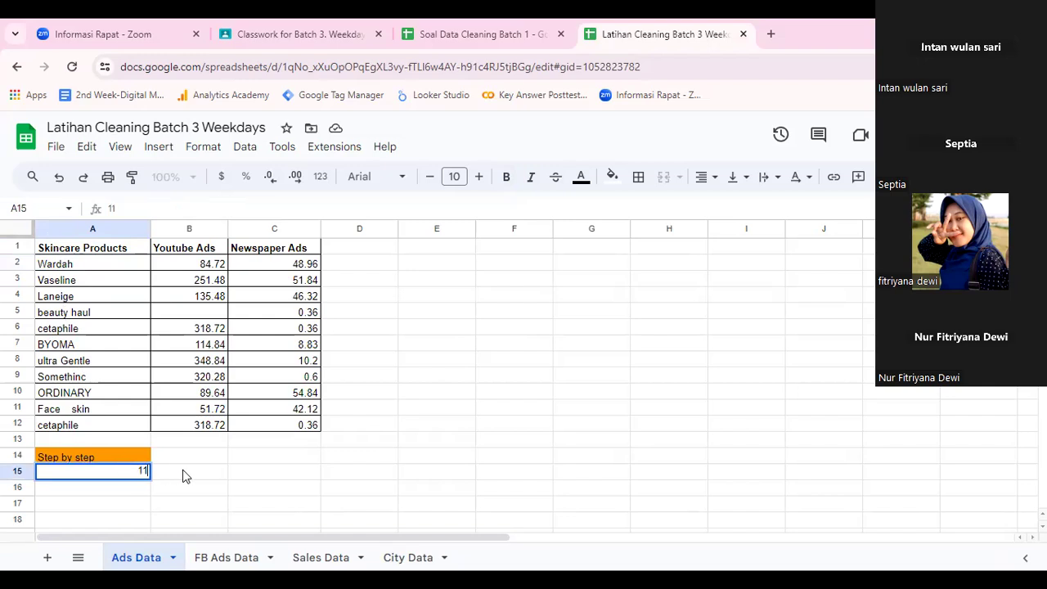
pyautogui.press('BackSpace')
pyautogui.write('. Ubah letter ya')
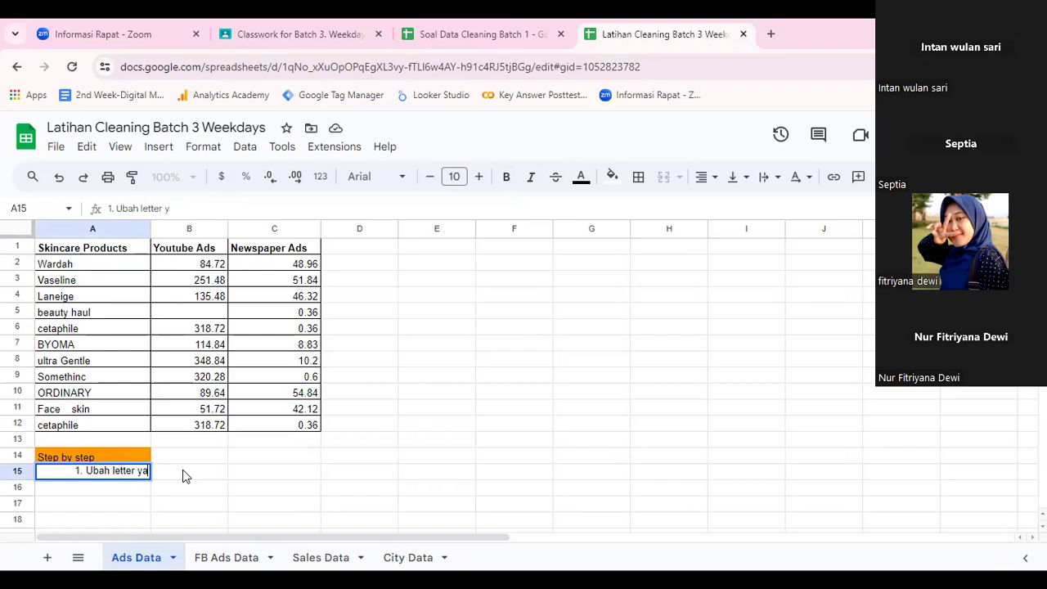
pyautogui.write('ng ada di s')
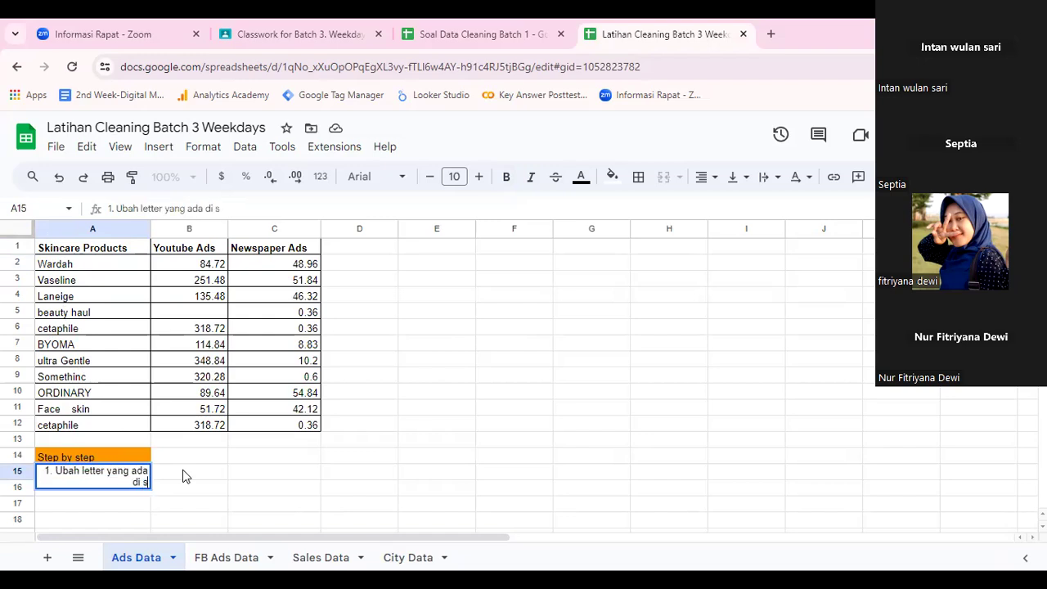
pyautogui.write('kincare data dalam')
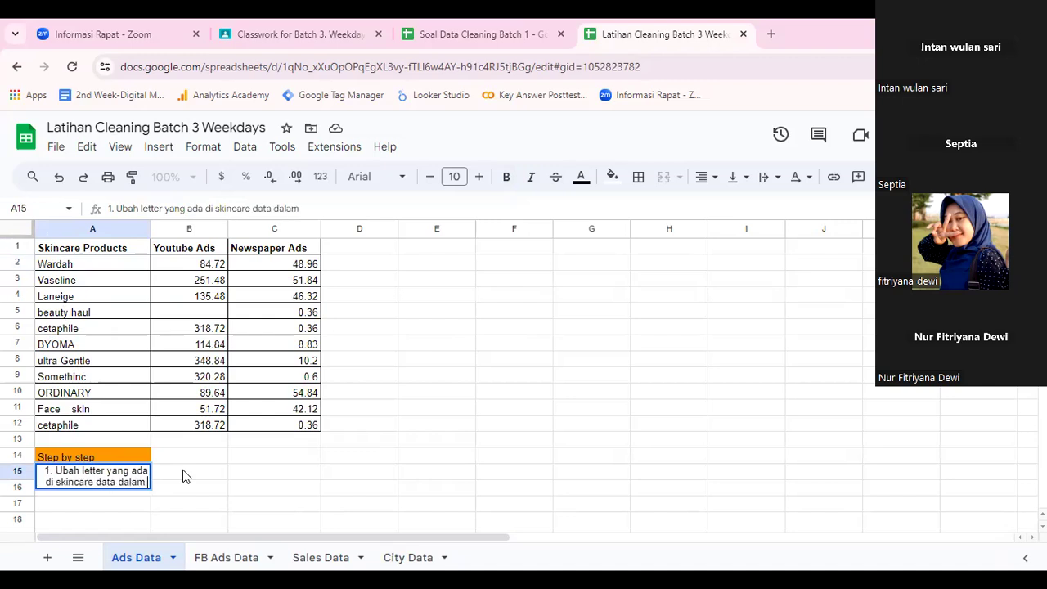
pyautogui.write(' bentuk')
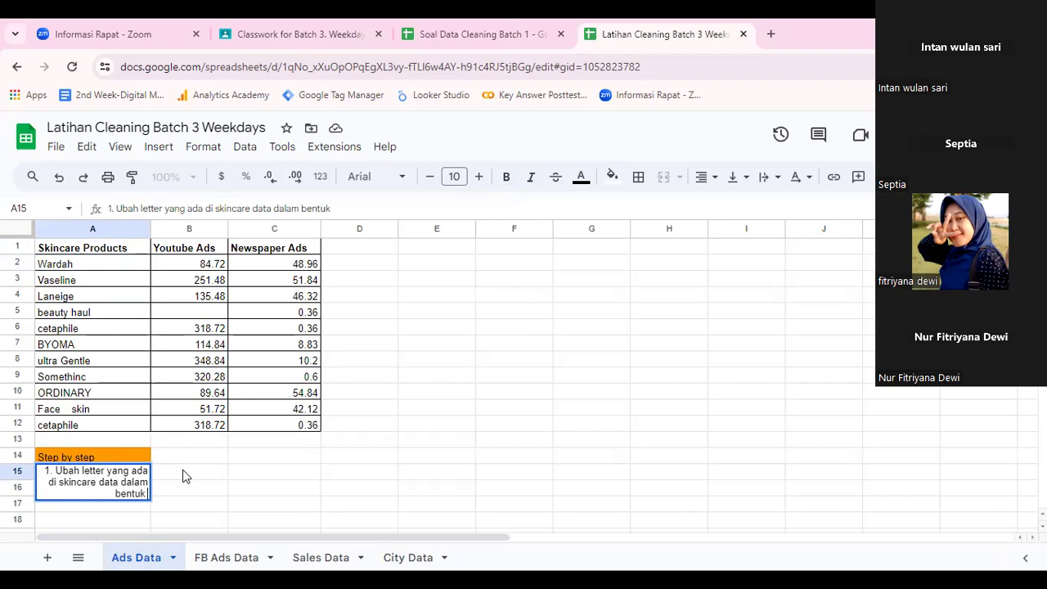
pyautogui.write(' capital letter')
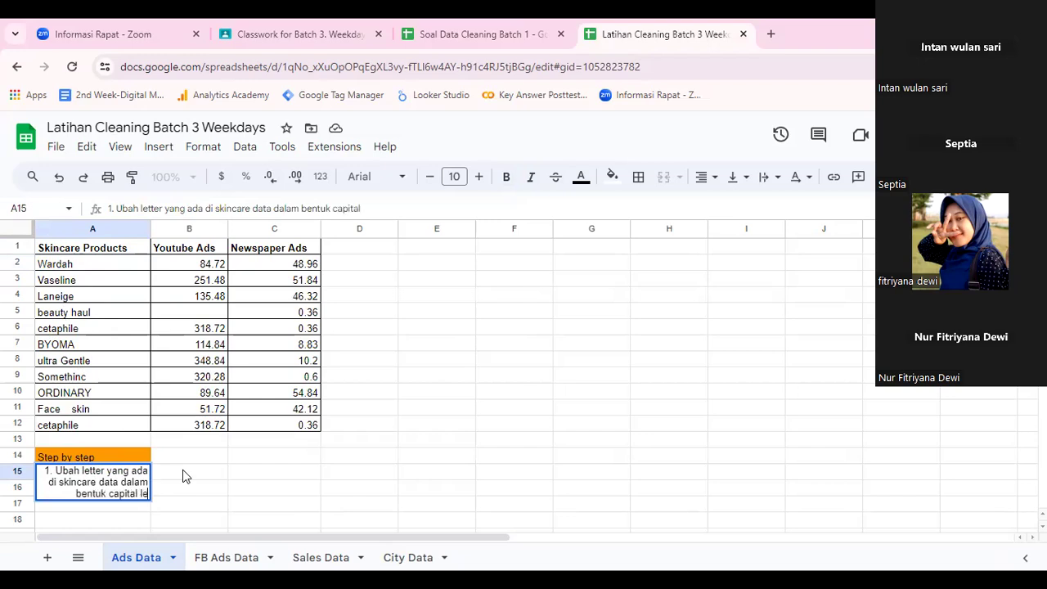
pyautogui.press('Return')
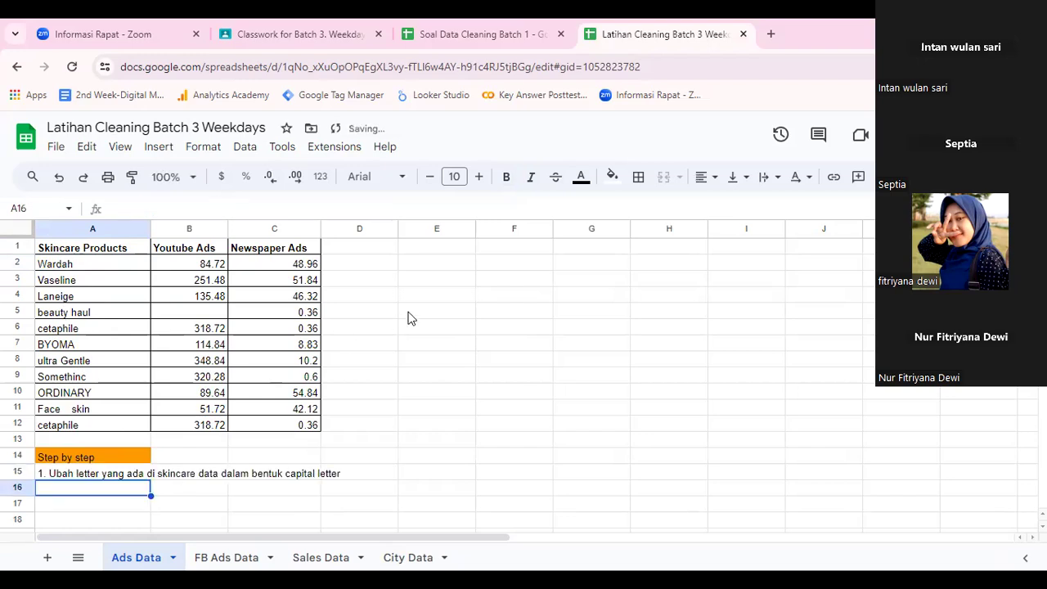
# Copy the headers Skincare Products, Youtube Ads and Newspaper Ads from A1:C1 to E1:G1.
pyautogui.moveTo(131, 250); pyautogui.dragTo(270, 239)
pyautogui.hotkey('ctrl', 'c')
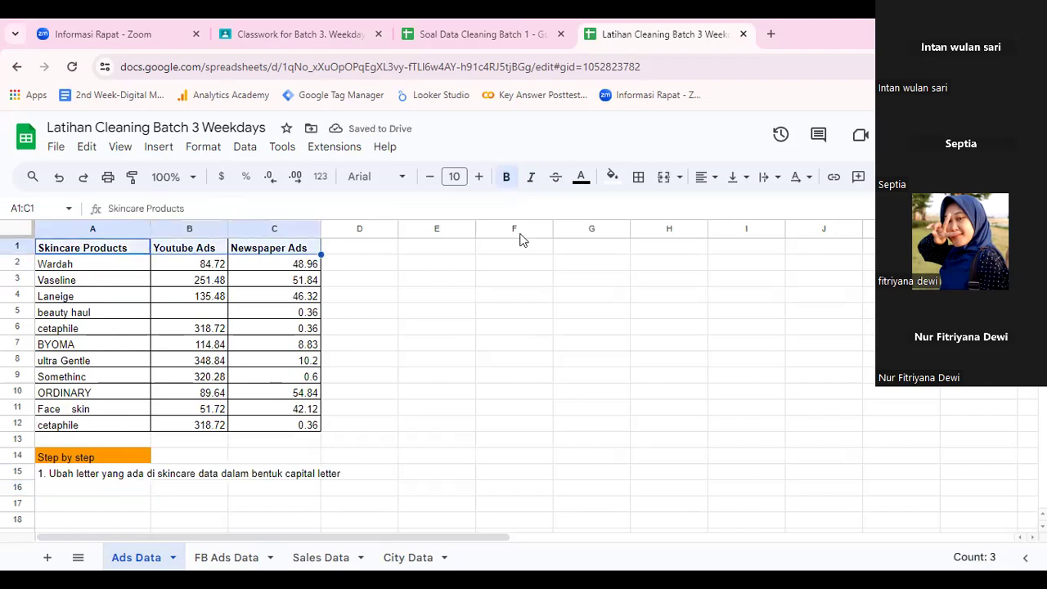
pyautogui.click(452, 247)
pyautogui.hotkey('ctrl', 'v')
# Convert the product names to capitals with =UPPER(A2) in cell E2 and fill the formula down to E12.
pyautogui.click(436, 268)
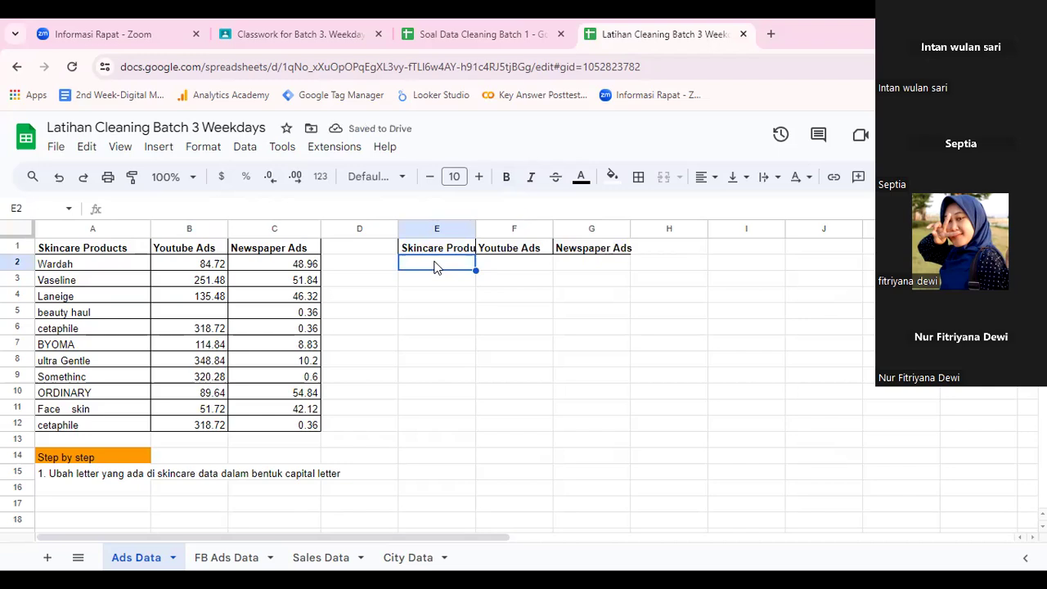
pyautogui.write('=UPPER(')
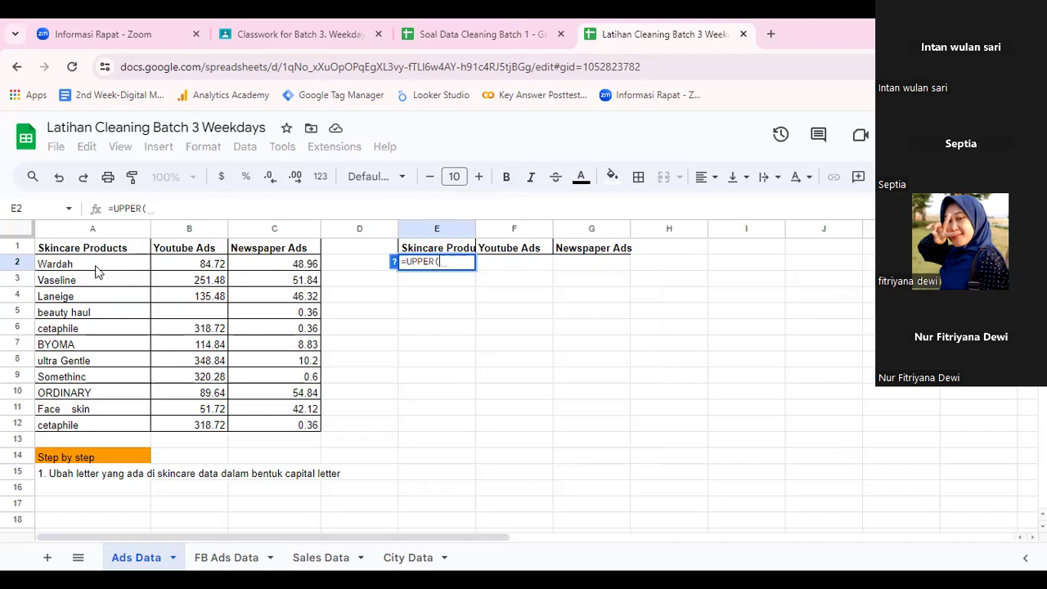
pyautogui.click(95, 266)
pyautogui.press('Return')
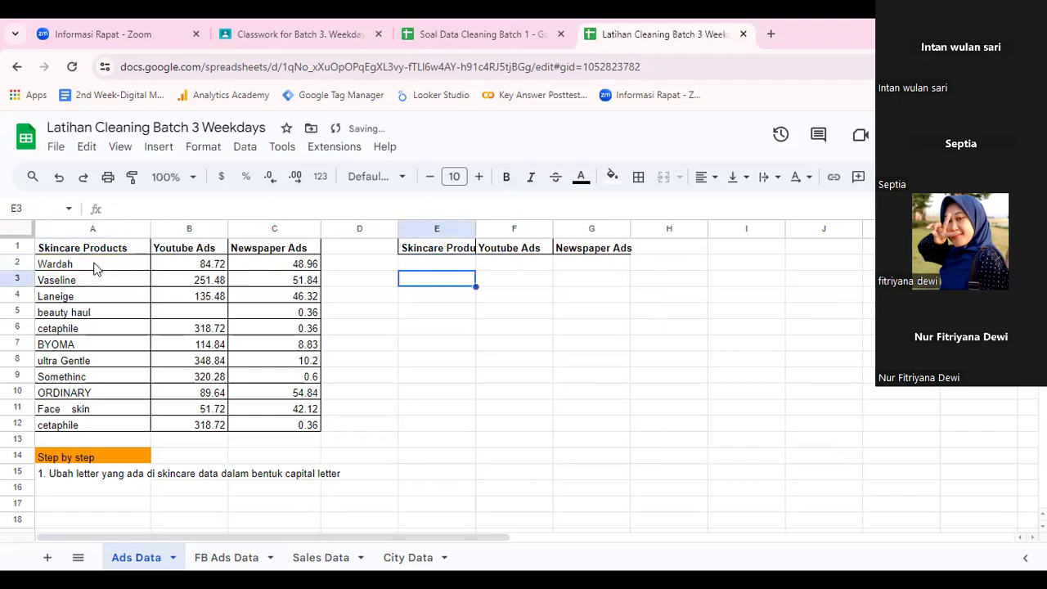
pyautogui.click(460, 268)
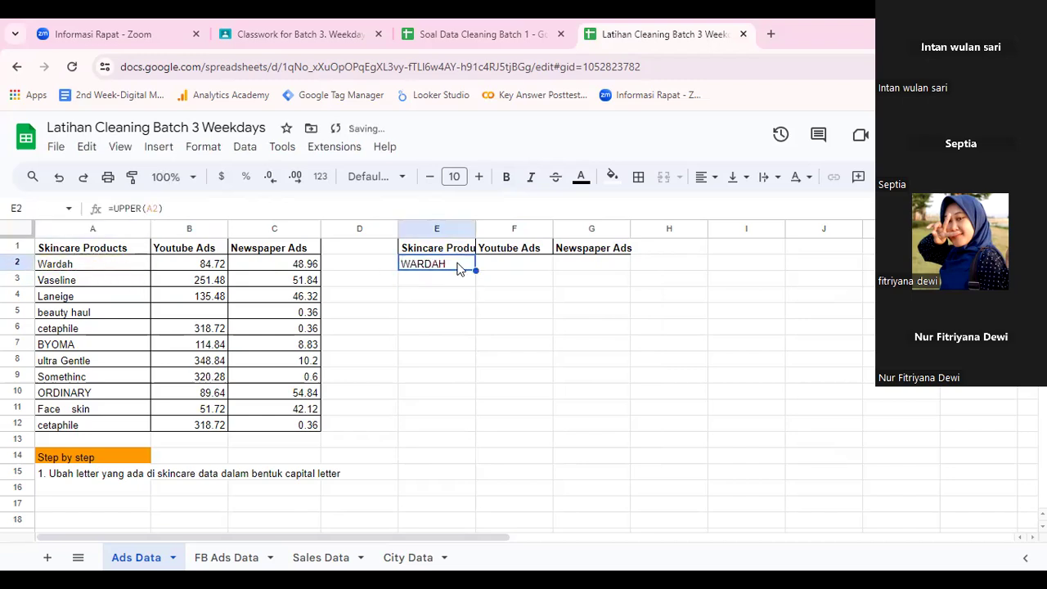
pyautogui.moveTo(474, 271); pyautogui.dragTo(468, 429)
# Append "(=UPPER)" to the end of the note in cell A15.
pyautogui.click(109, 476)
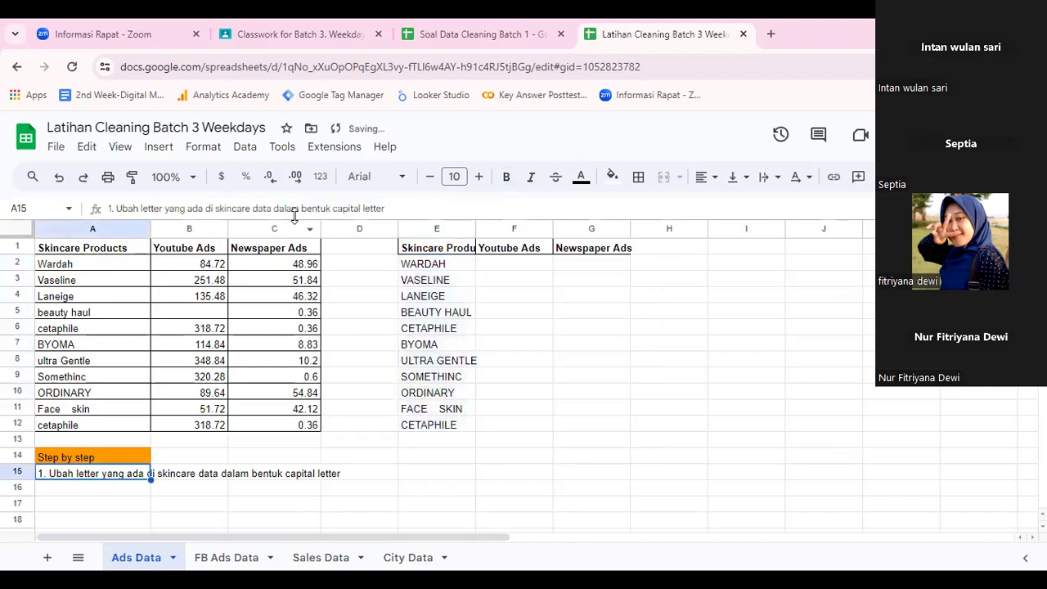
pyautogui.click(392, 210)
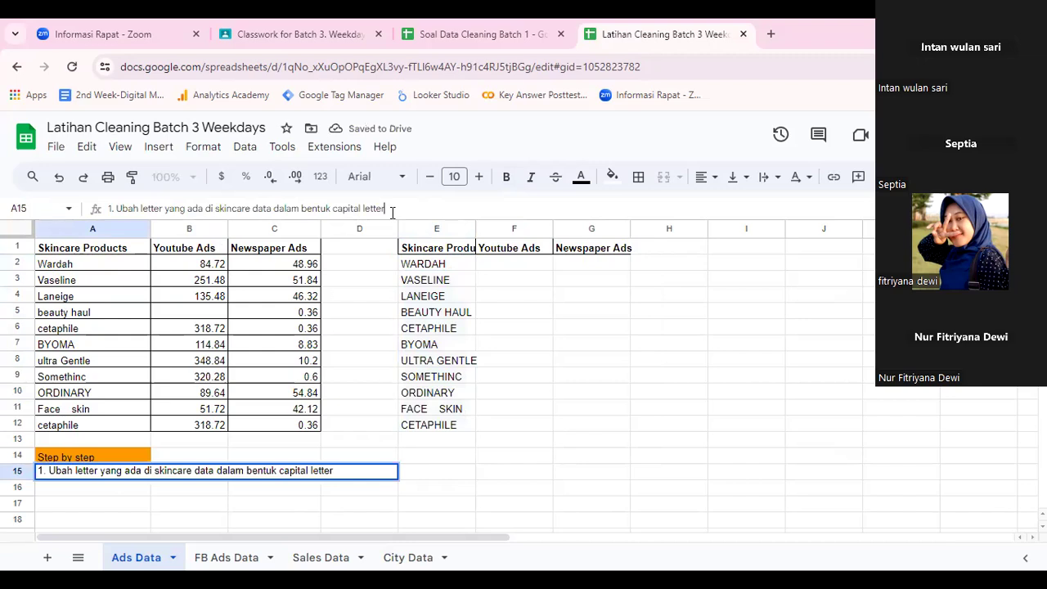
pyautogui.write('(=upper)')
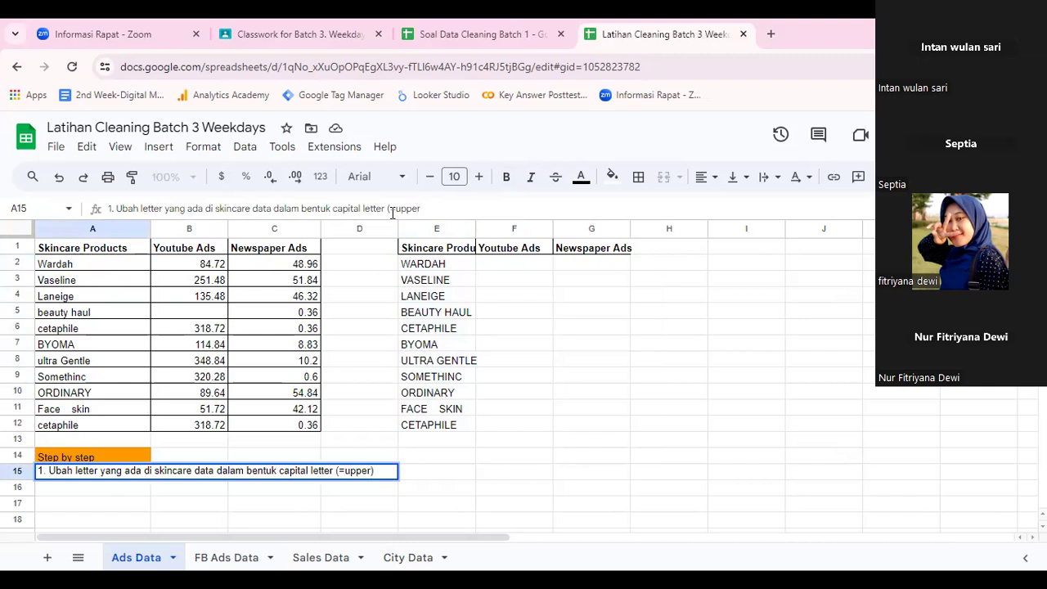
pyautogui.press('Return')
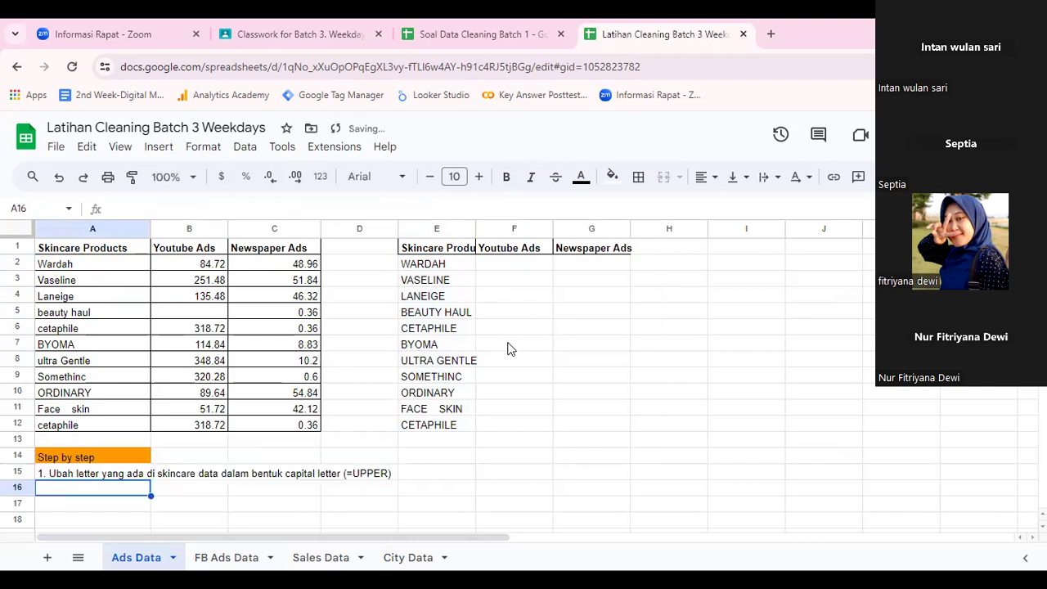
# Widen column E until its Skincare Products header fits completely.
pyautogui.click(441, 268)
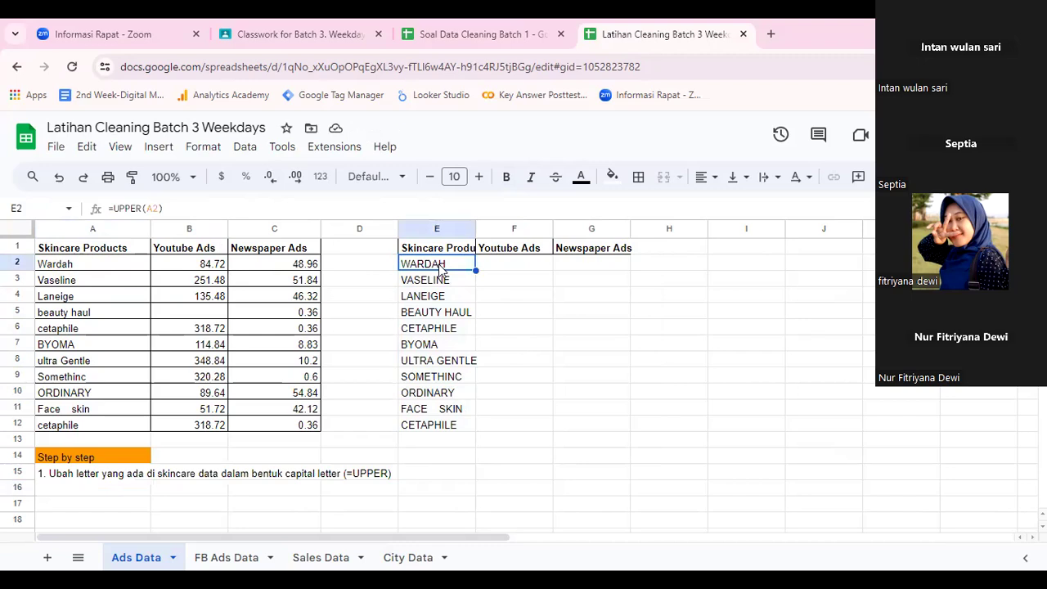
pyautogui.moveTo(475, 228); pyautogui.dragTo(486, 228)
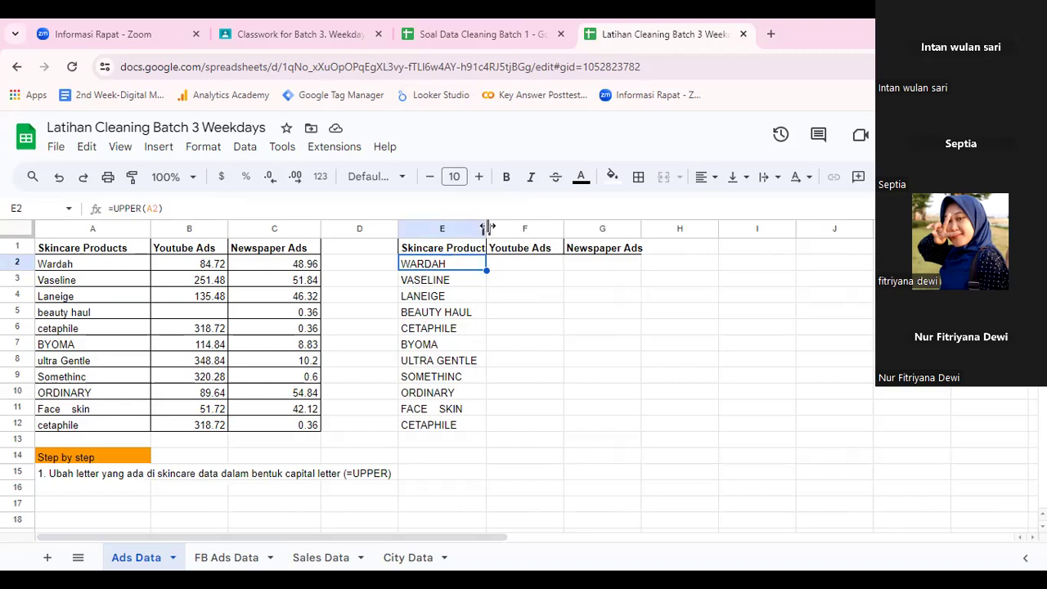
pyautogui.moveTo(488, 227); pyautogui.dragTo(492, 228)
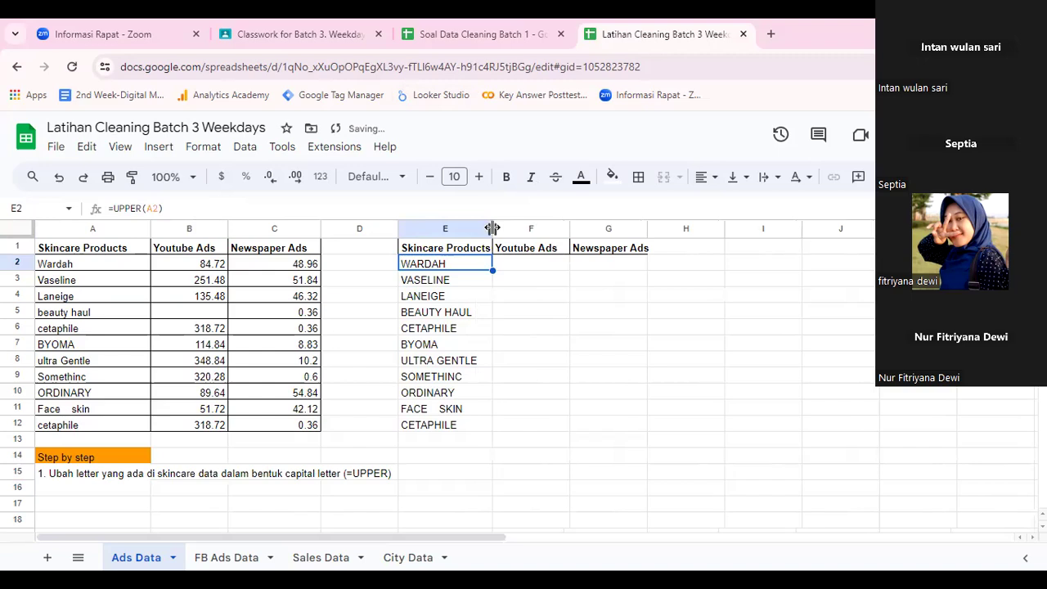
# Examine the UPPER formulas of the capitalized product names in column E, including the spacing in FACE SKIN.
pyautogui.click(462, 252)
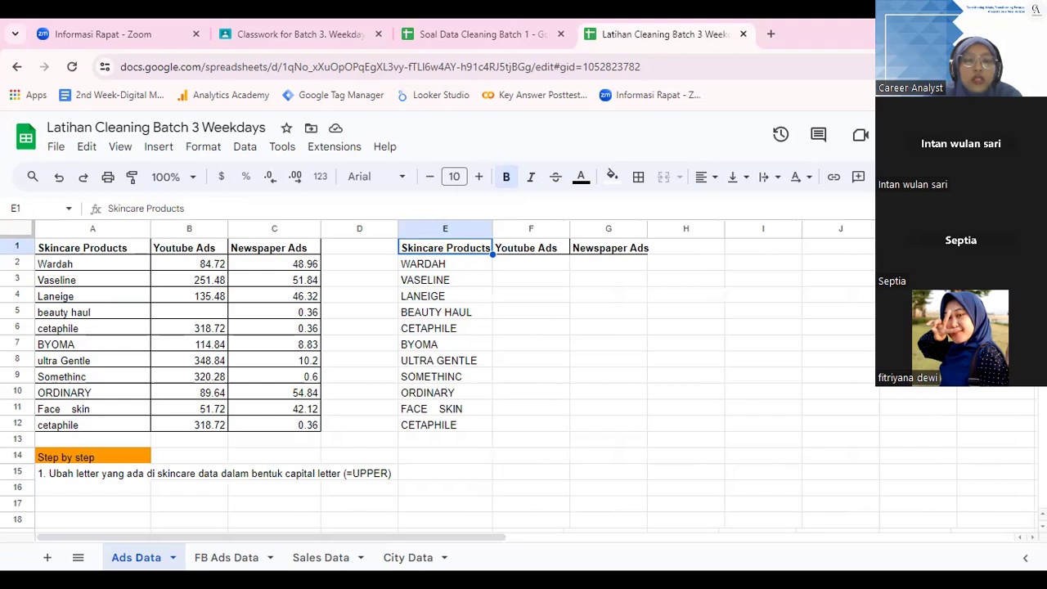
pyautogui.click(427, 282)
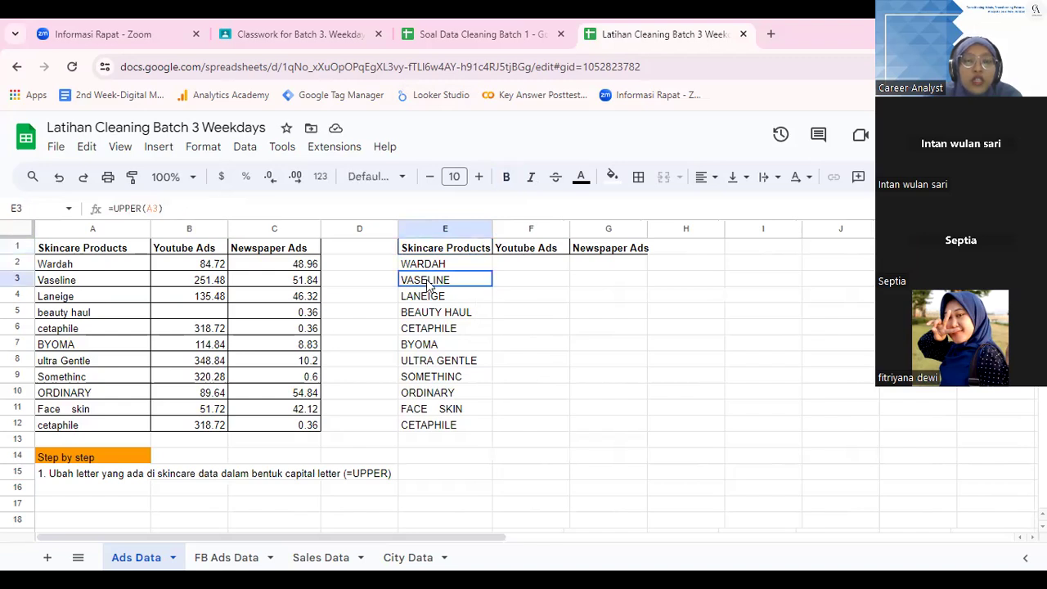
pyautogui.press('Up')
pyautogui.click(427, 285)
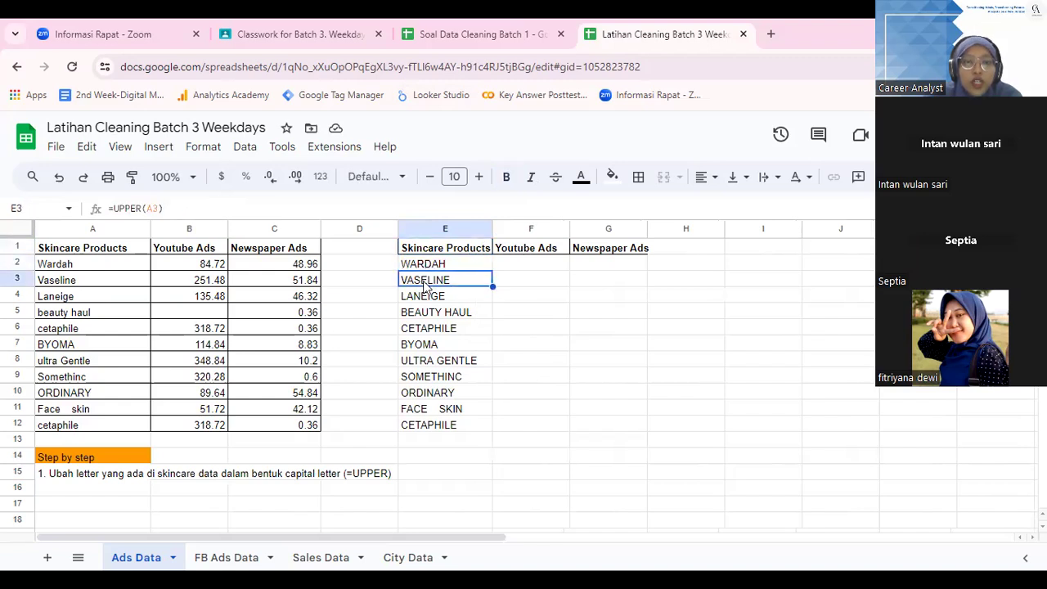
pyautogui.click(431, 312)
pyautogui.click(432, 330)
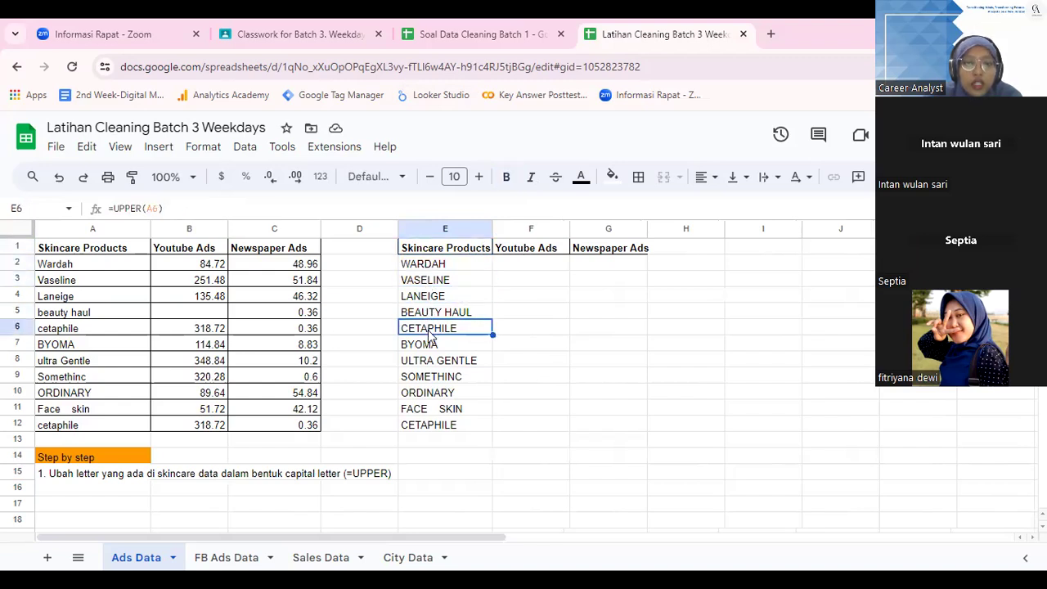
pyautogui.click(445, 393)
pyautogui.click(442, 411)
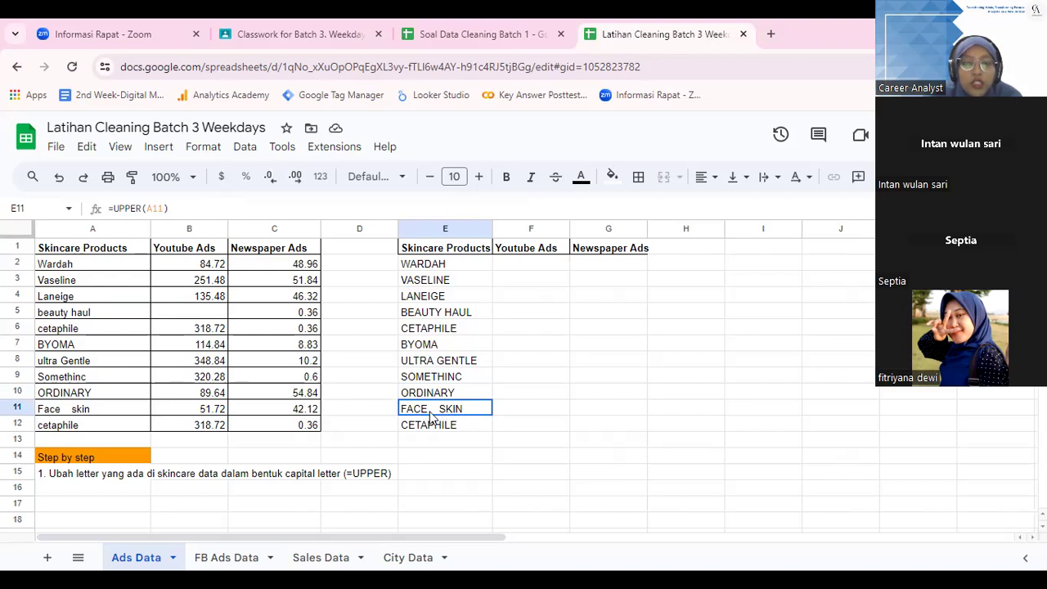
pyautogui.doubleClick(431, 416)
pyautogui.press('Return')
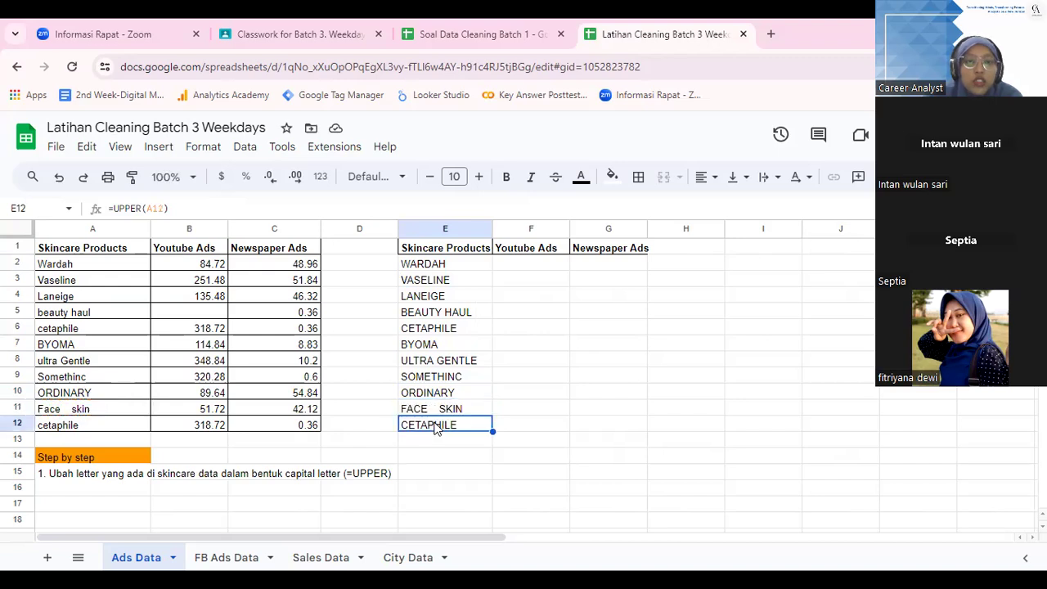
# Insert a column before the cleaned table's Youtube Ads column and give it the header Skincare Products in F1.
pyautogui.click(63, 411)
pyautogui.doubleClick(62, 409)
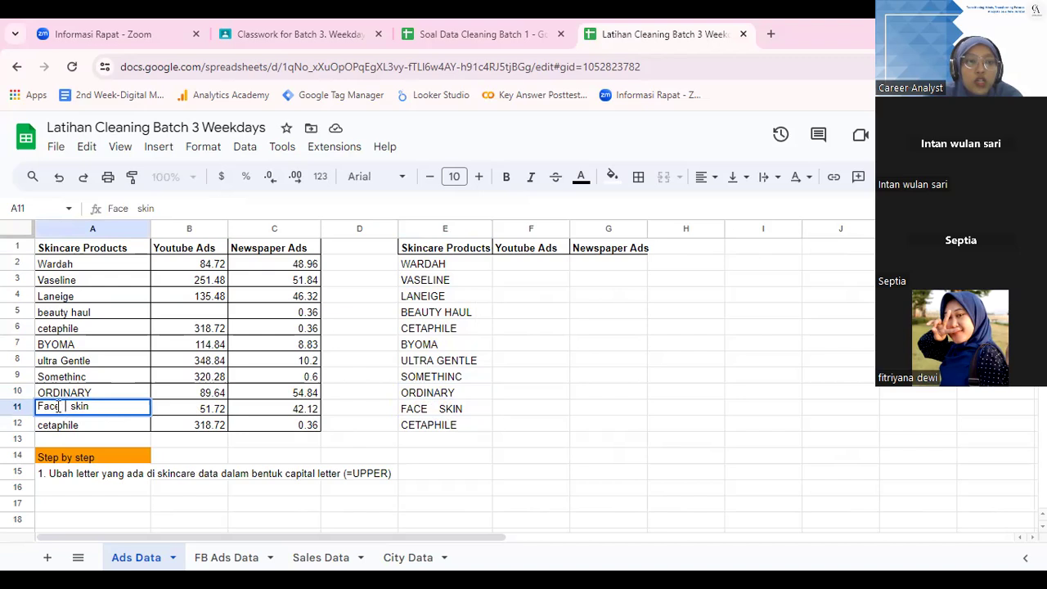
pyautogui.click(515, 381)
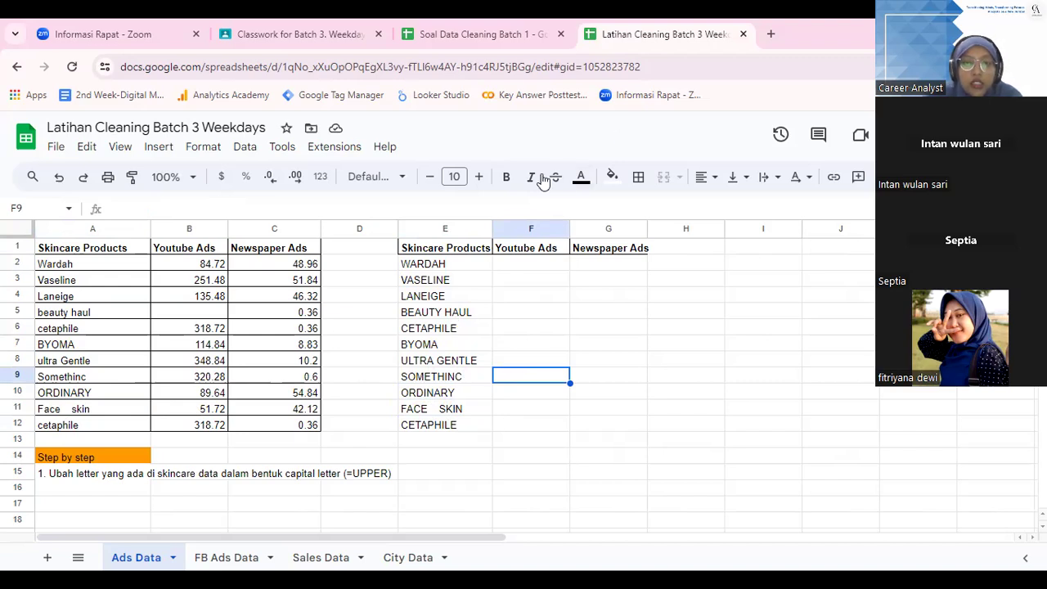
pyautogui.click(528, 228)
pyautogui.rightClick(528, 230)
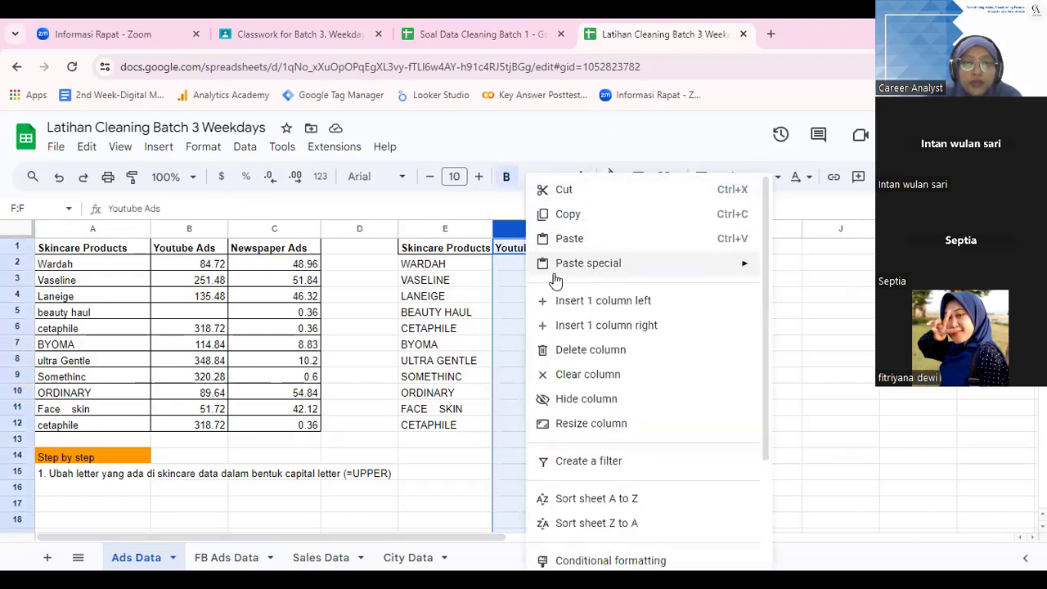
pyautogui.click(587, 300)
pyautogui.click(463, 252)
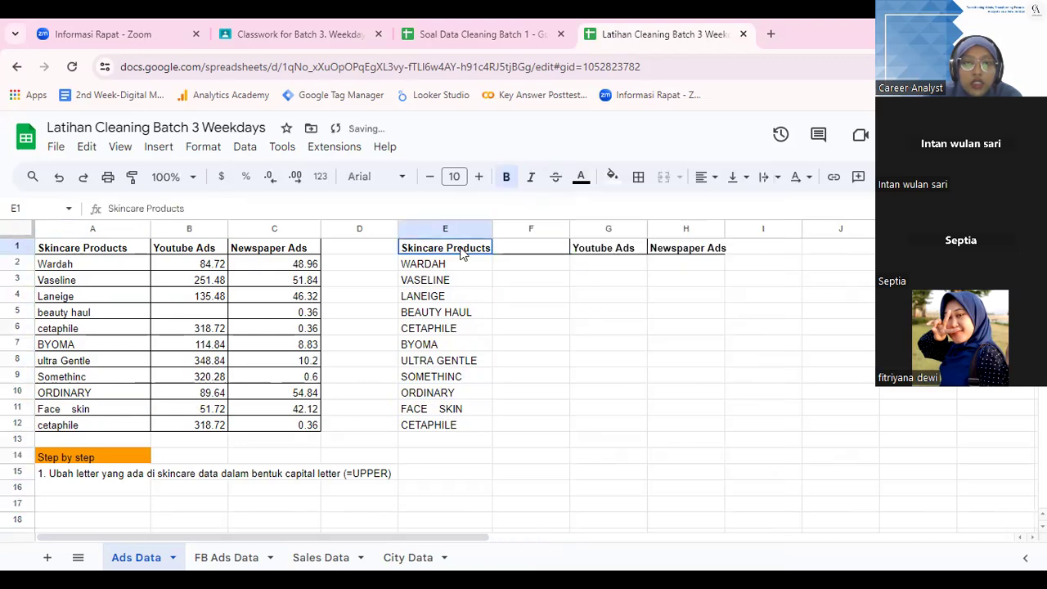
pyautogui.click(524, 250)
pyautogui.write('Skincare Products')
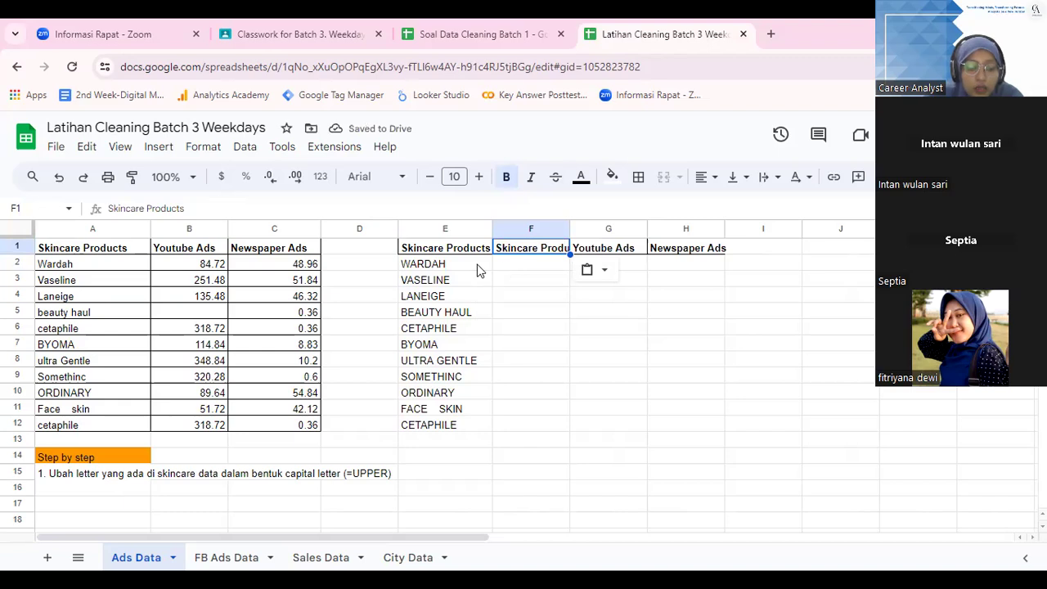
# Add the note "2. Menghapus extra space dengan rumus (=TRIM)" in cell A16.
pyautogui.click(67, 489)
pyautogui.write('2. Mengh')
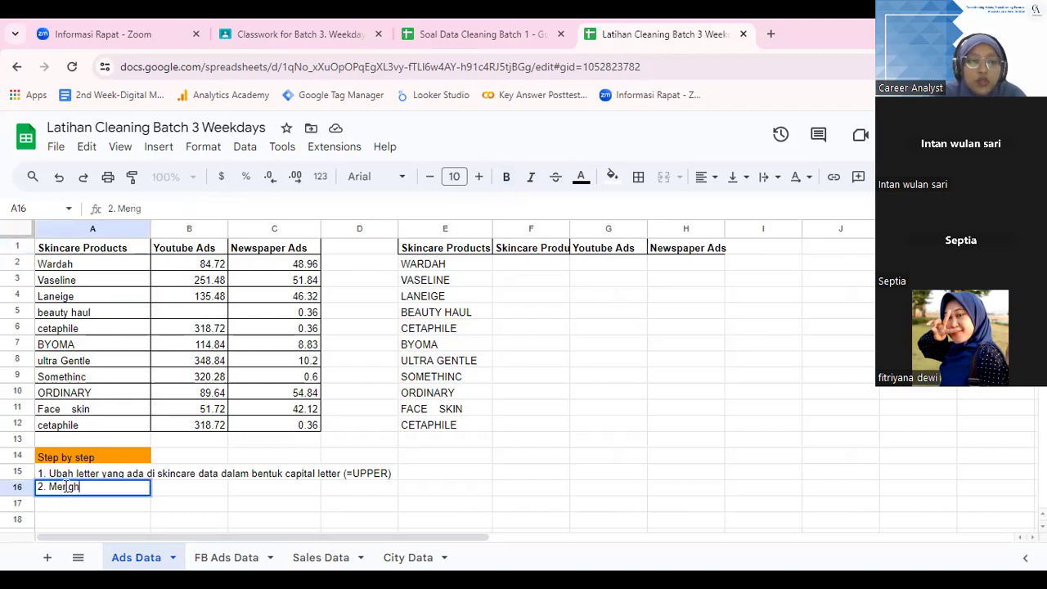
pyautogui.write('apus extra so')
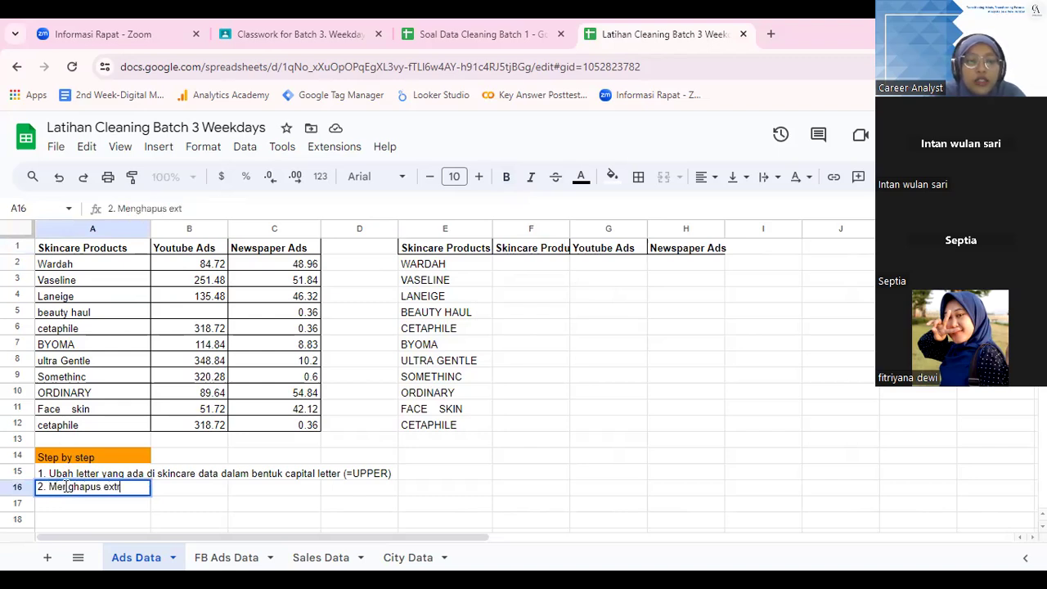
pyautogui.press('BackSpace')
pyautogui.write('pace')
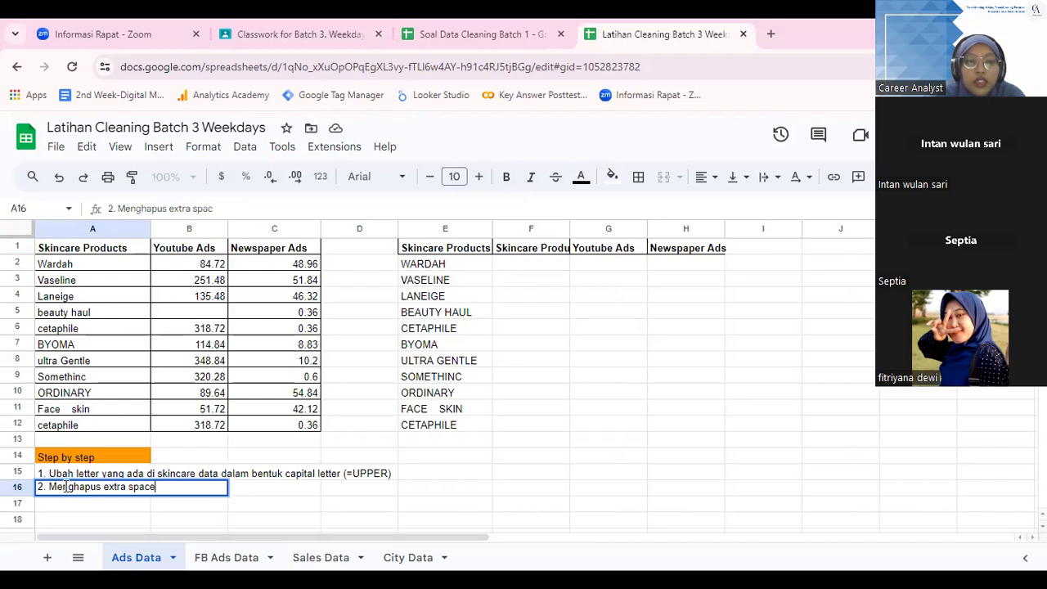
pyautogui.write('dengan rumus (=TRIM)')
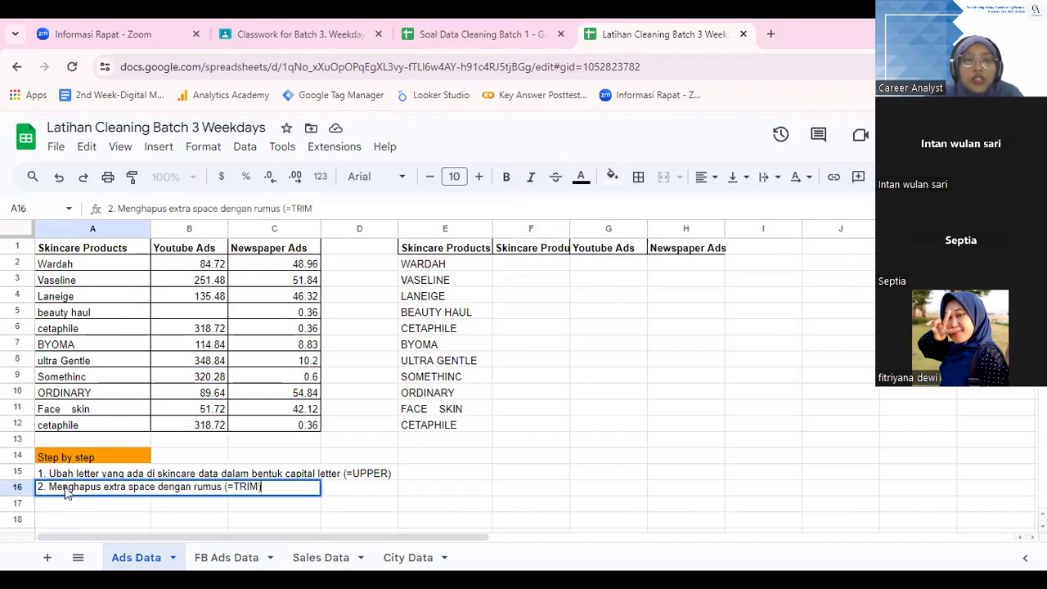
pyautogui.press('Return')
# Remove extra spaces from the product names with =TRIM(E2) in cell F2 and fill the formula down to F12.
pyautogui.click(517, 270)
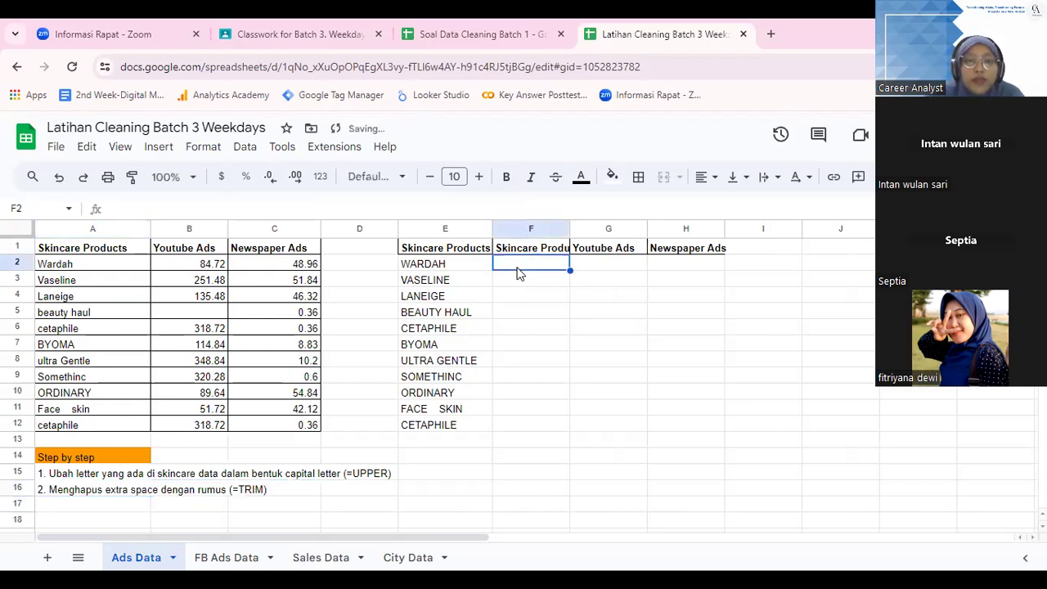
pyautogui.write('=TRIM(')
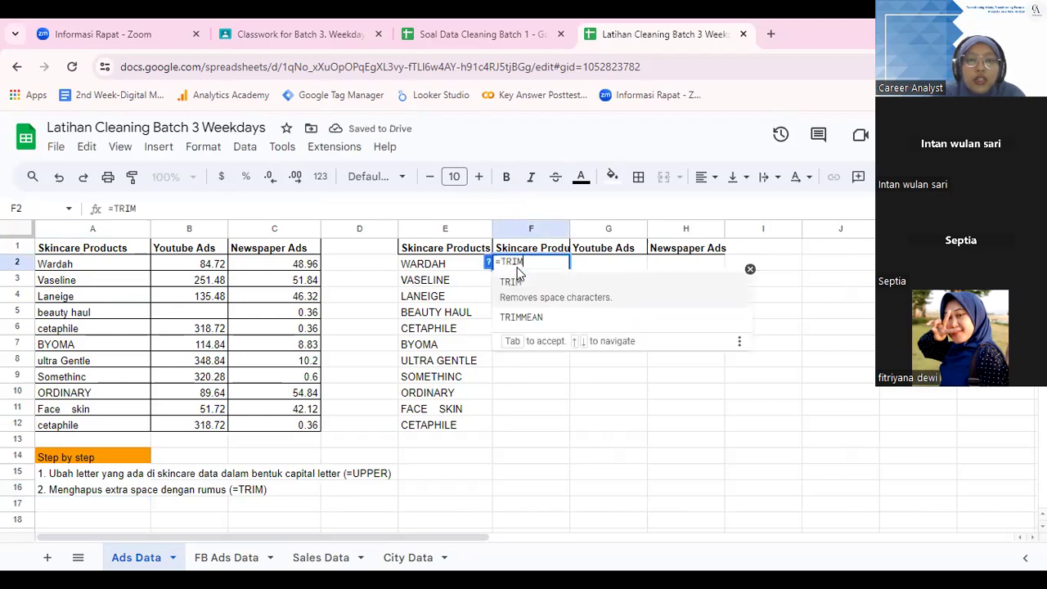
pyautogui.click(426, 268)
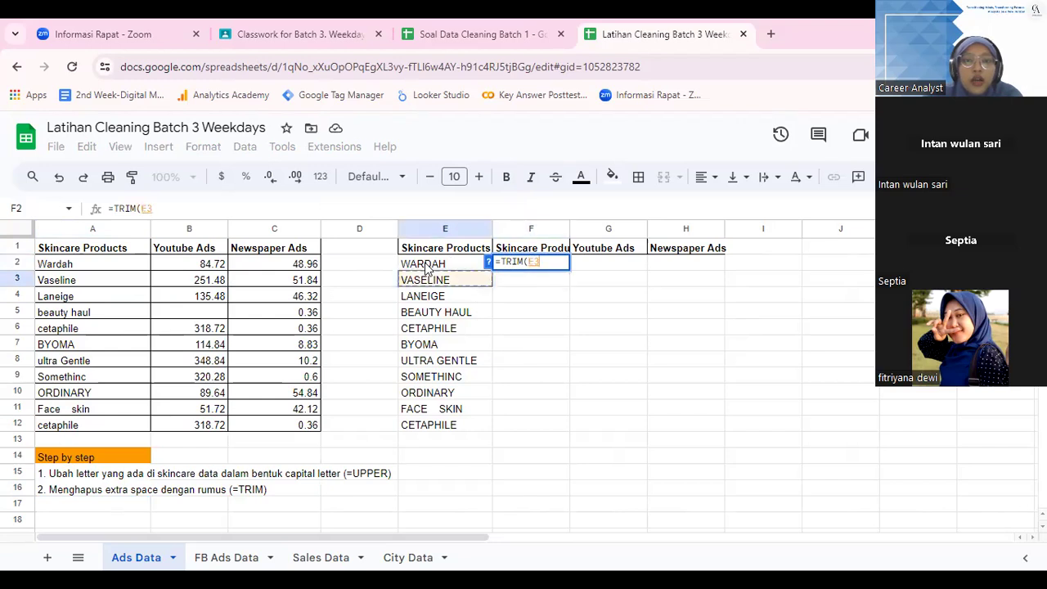
pyautogui.press('Return')
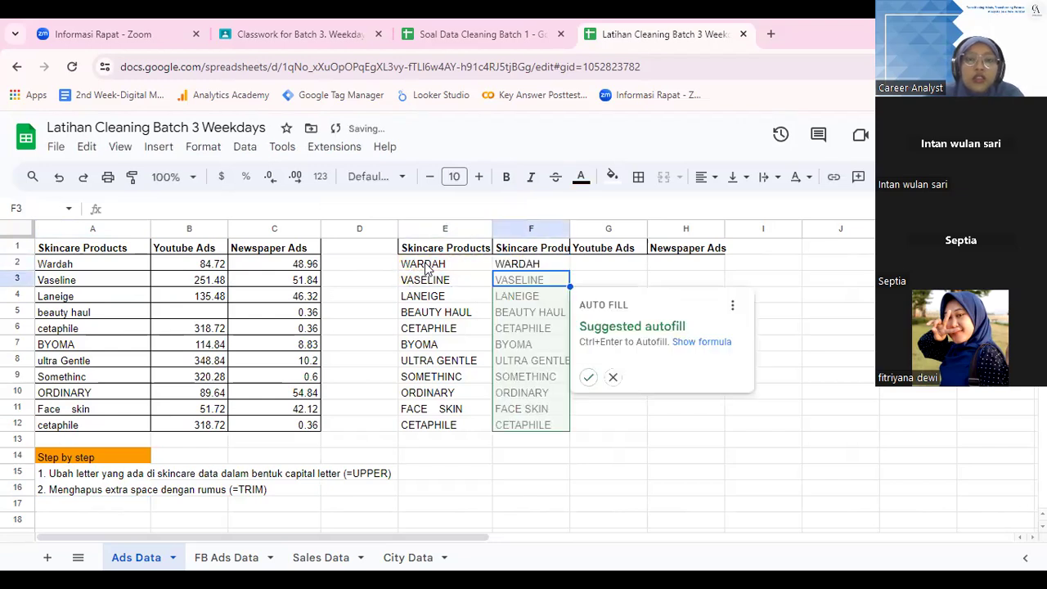
pyautogui.click(590, 377)
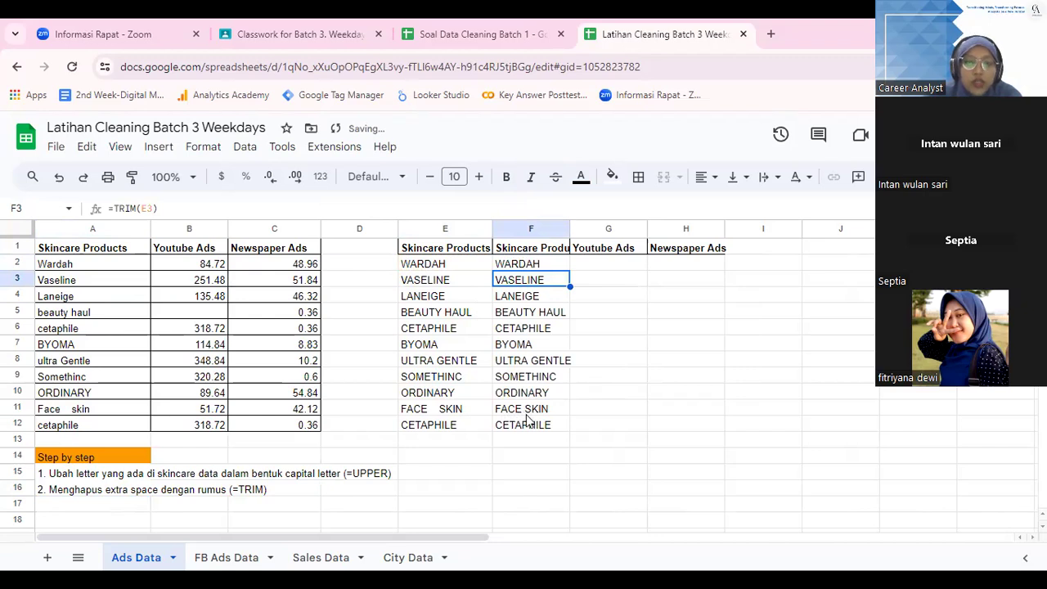
pyautogui.click(156, 514)
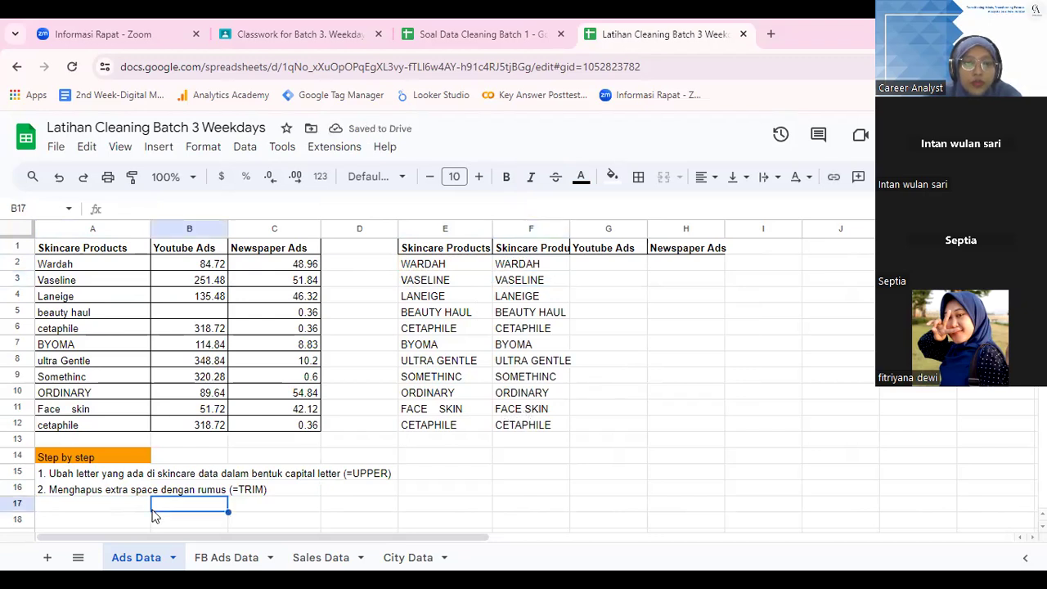
pyautogui.click(530, 263)
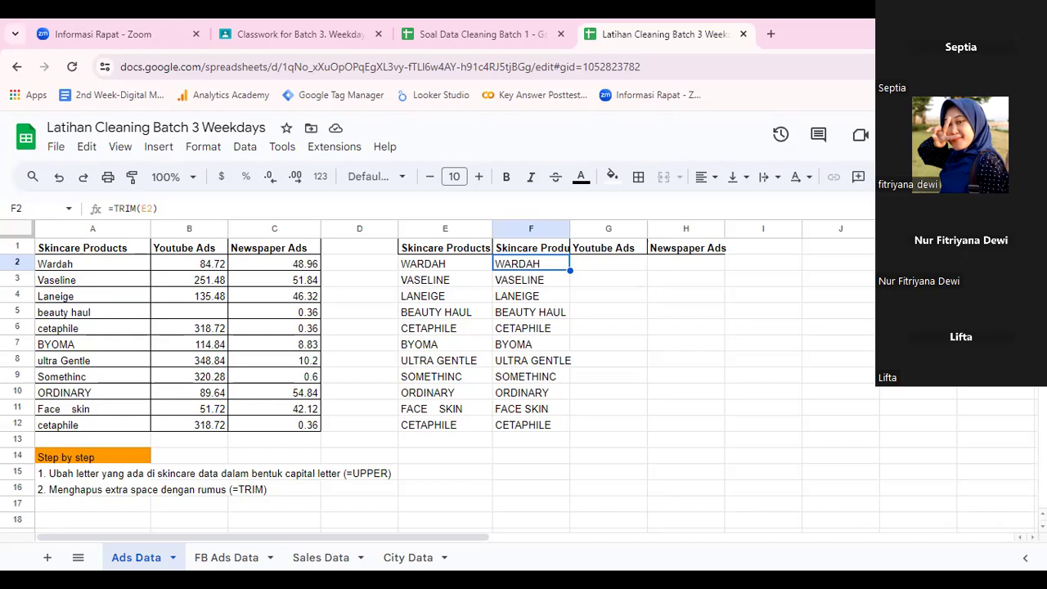
# Copy the Youtube Ads and Newspaper Ads values from B2:C12 into the cleaned table starting at G2.
pyautogui.moveTo(209, 266); pyautogui.dragTo(299, 424)
pyautogui.hotkey('ctrl', 'c')
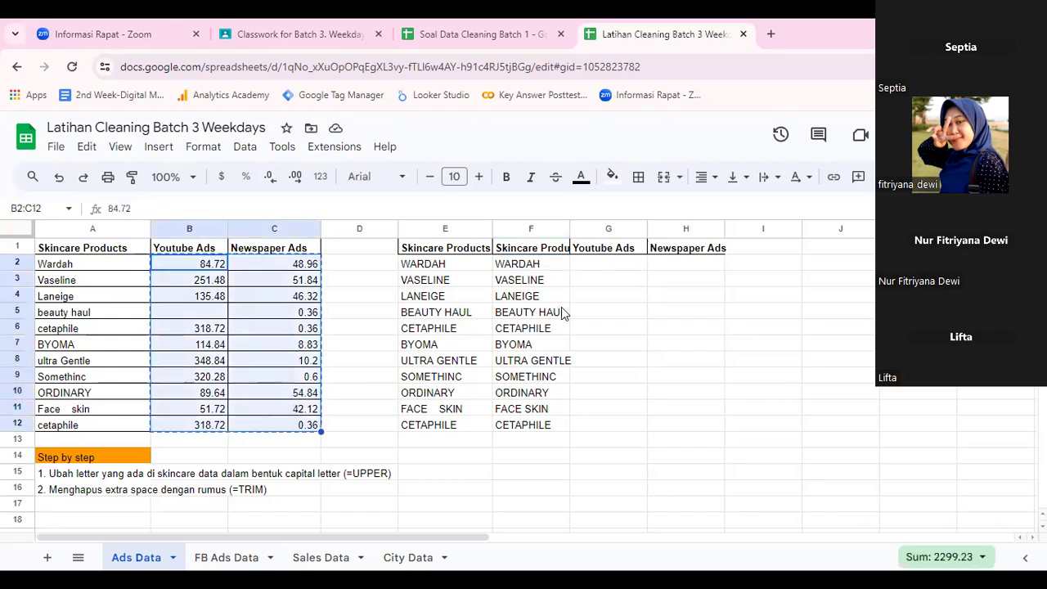
pyautogui.click(619, 266)
pyautogui.hotkey('ctrl', 'v')
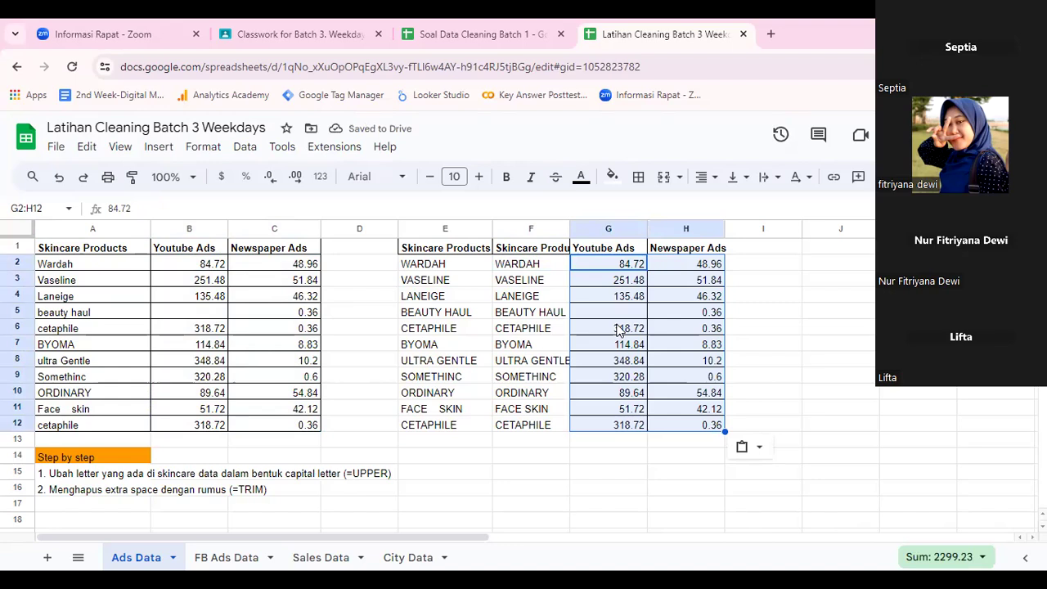
pyautogui.click(516, 363)
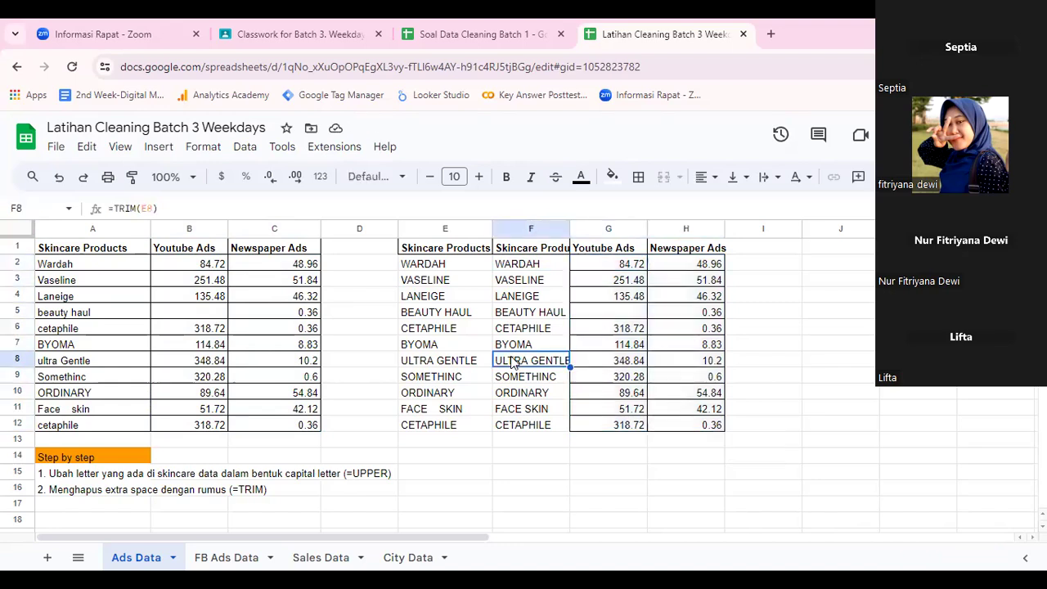
# Apply all borders to the cleaned table F1:H12 and widen column F slightly to fit the product names.
pyautogui.click(461, 247)
pyautogui.moveTo(516, 249); pyautogui.dragTo(725, 428)
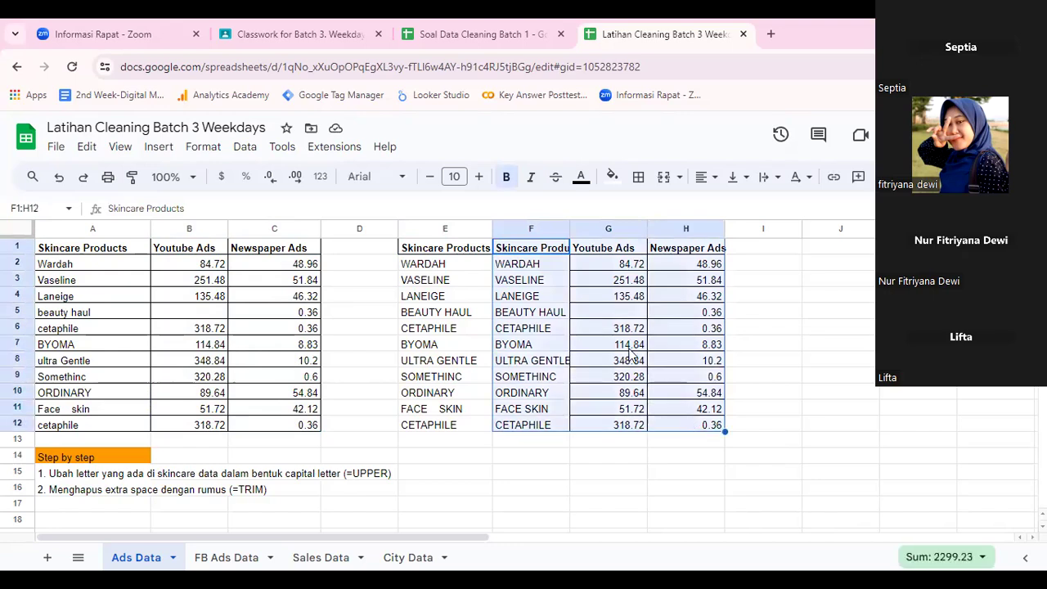
pyautogui.click(645, 180)
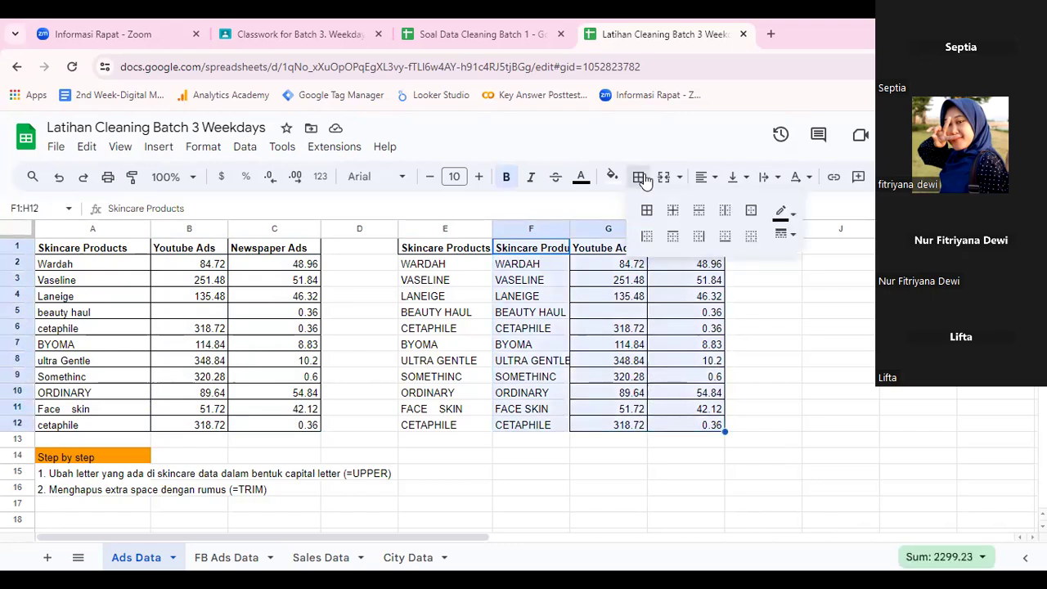
pyautogui.click(646, 210)
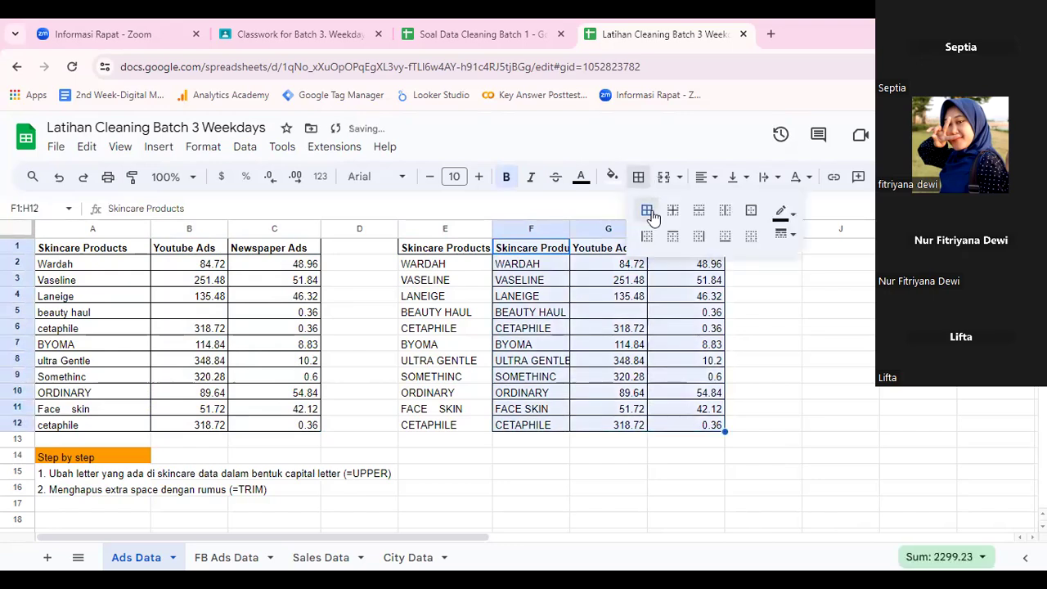
pyautogui.click(607, 291)
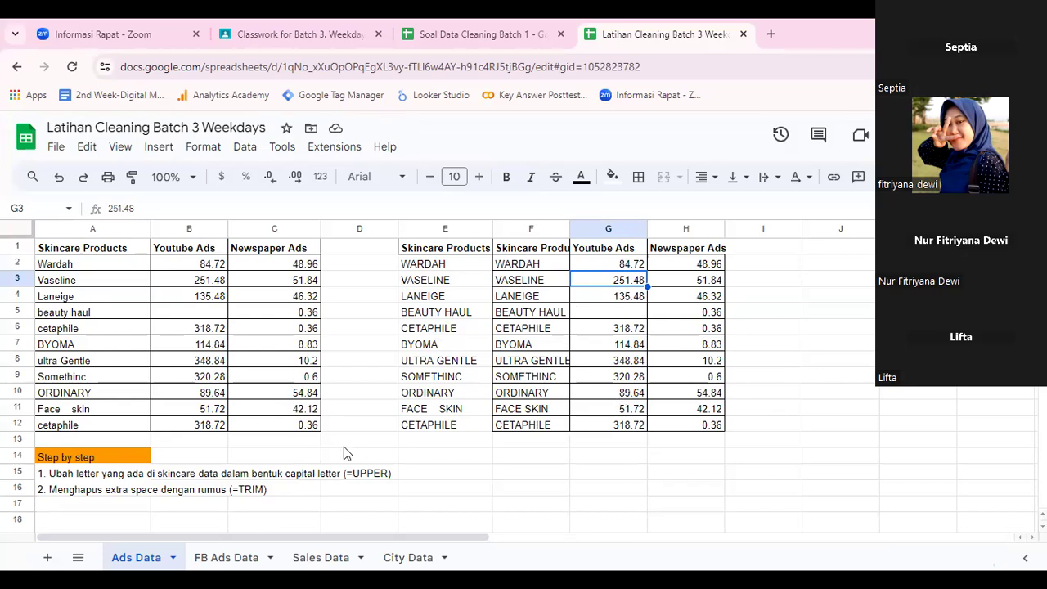
pyautogui.moveTo(572, 230); pyautogui.dragTo(577, 232)
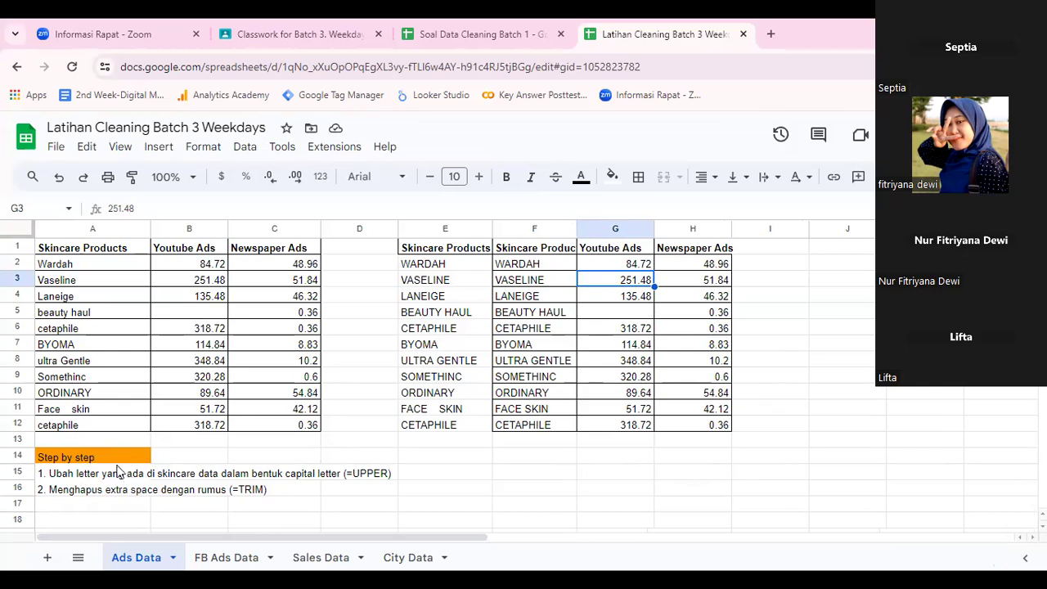
pyautogui.click(538, 276)
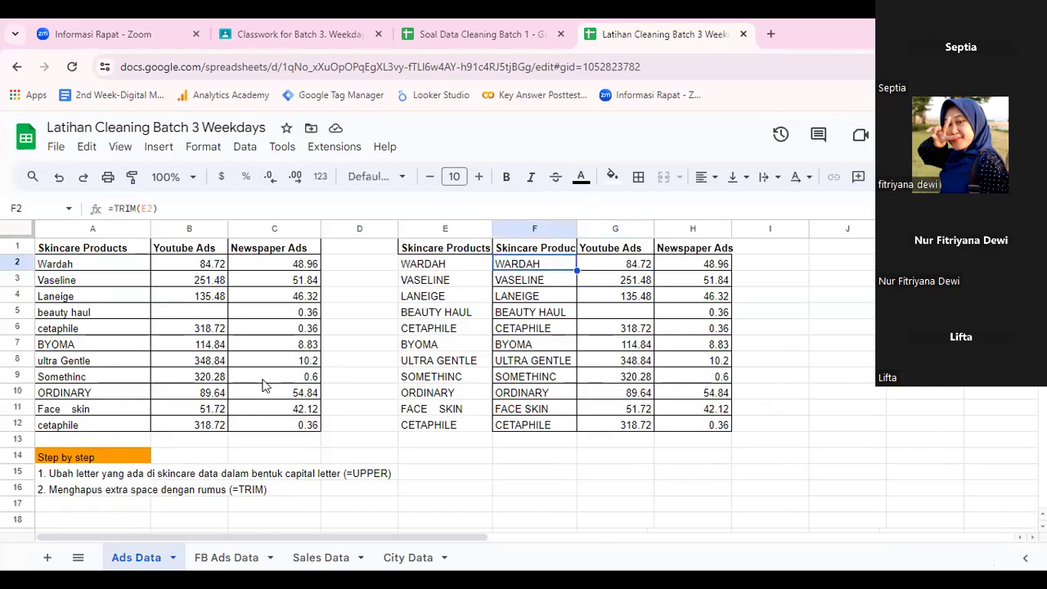
# Add the note "3. Mengcopy Youtube dan Newspaper ads" in cell A17.
pyautogui.click(55, 507)
pyautogui.write('3. ')
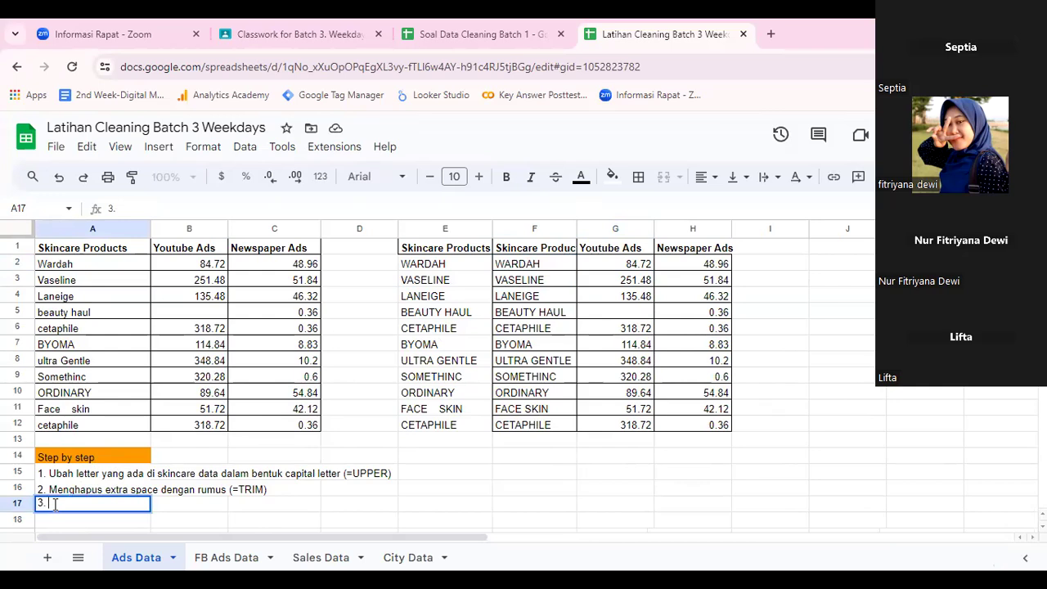
pyautogui.write('Mengcopy e')
pyautogui.press('BackSpace')
pyautogui.write('Youtube d')
pyautogui.press('BackSpace')
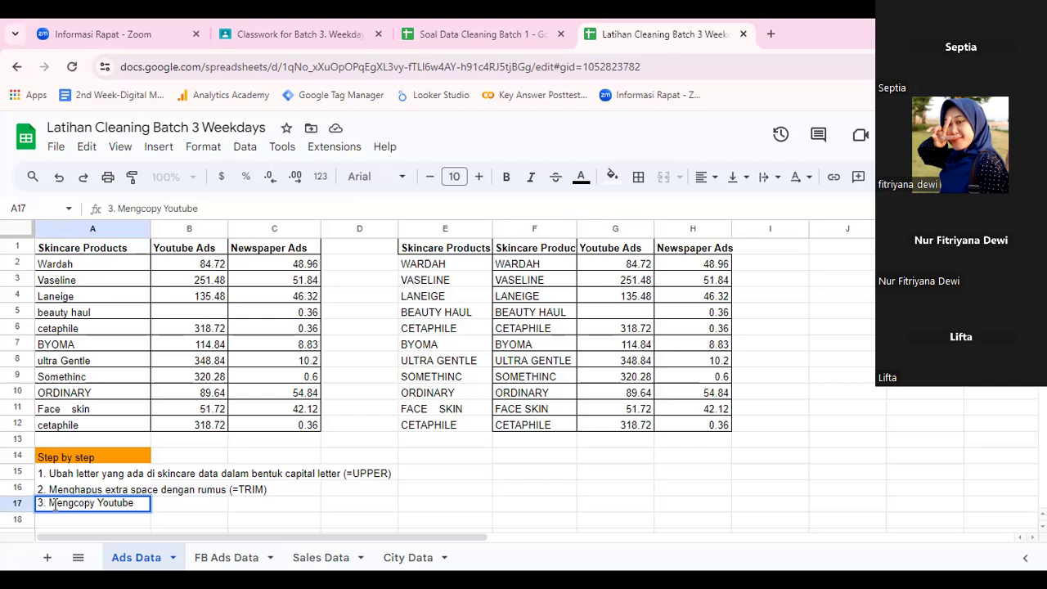
pyautogui.write('dan Ne')
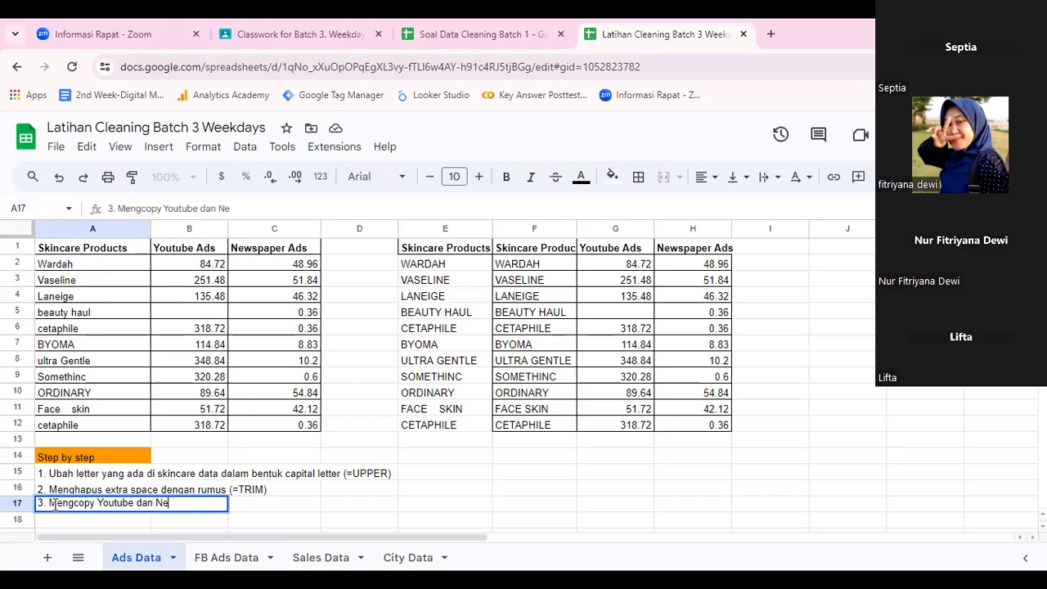
pyautogui.write('wspaper ads')
pyautogui.press('Return')
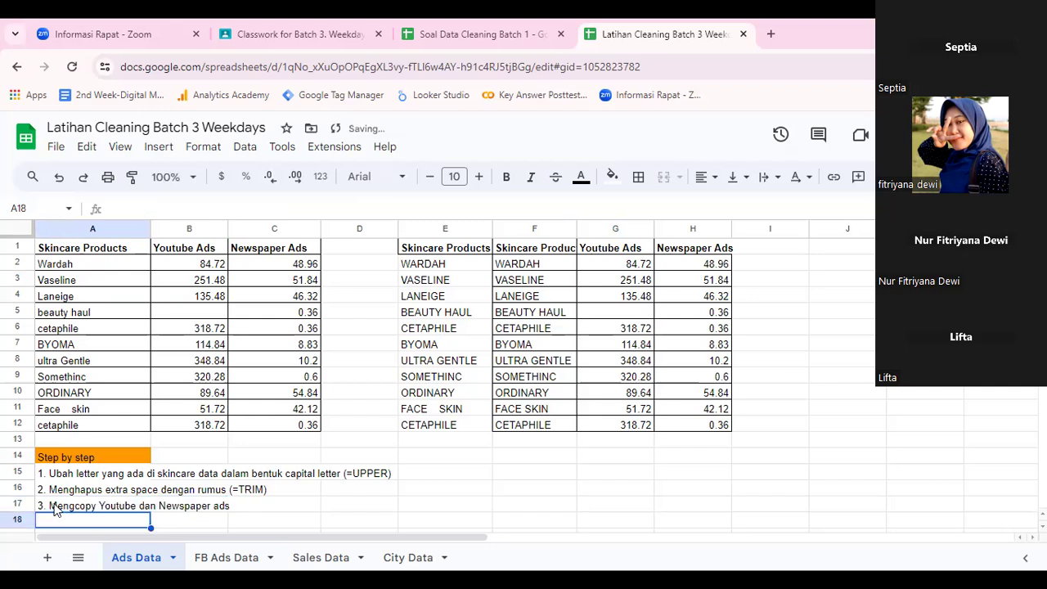
# Review the product names on Ads Data and the contents of the FB Ads Data, Sales Data and City Data sheets.
pyautogui.click(99, 495)
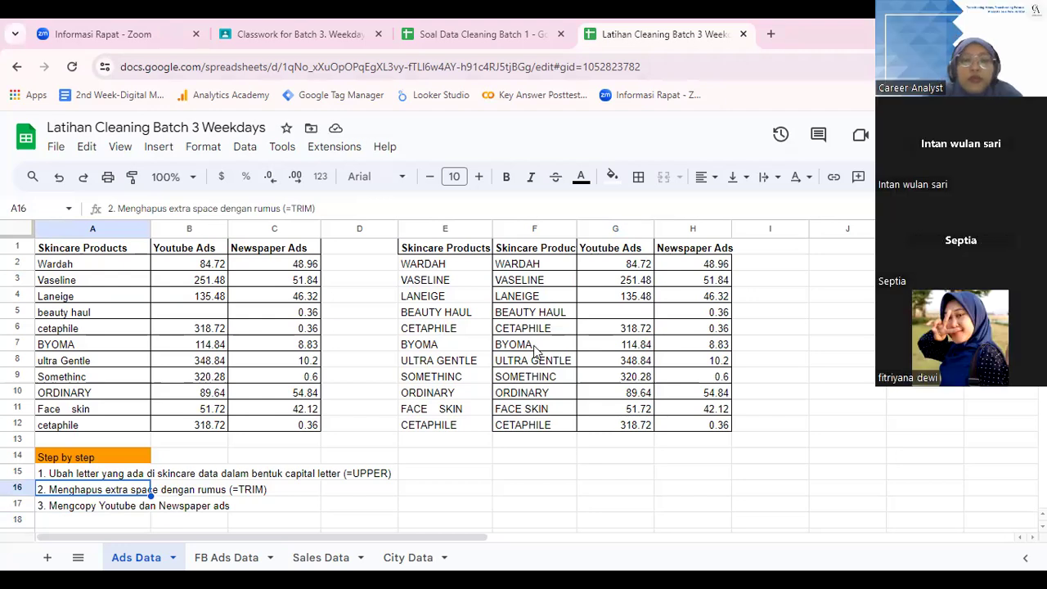
pyautogui.click(482, 379)
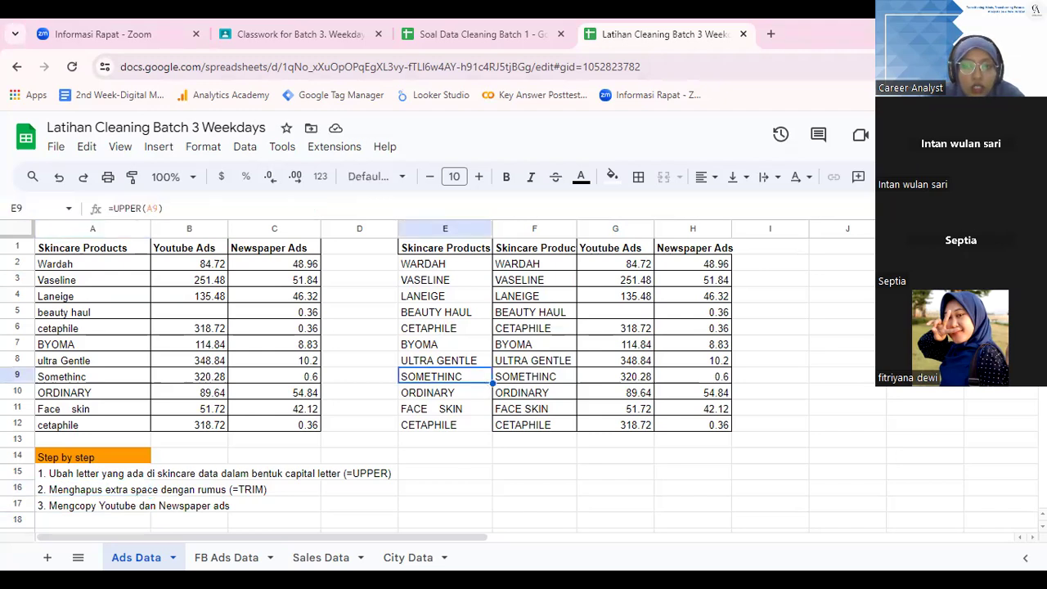
pyautogui.click(219, 562)
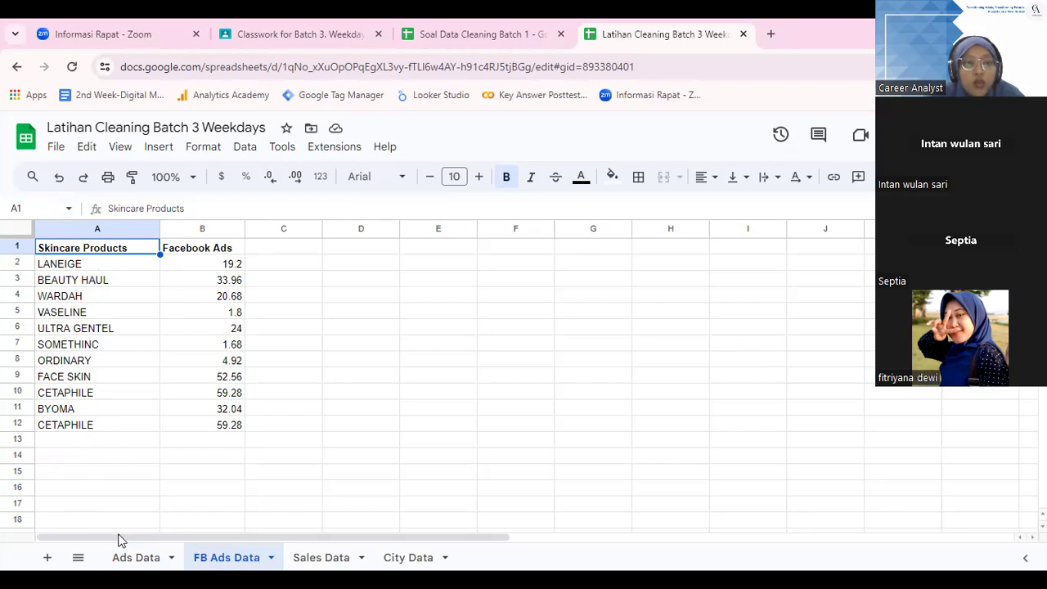
pyautogui.click(129, 557)
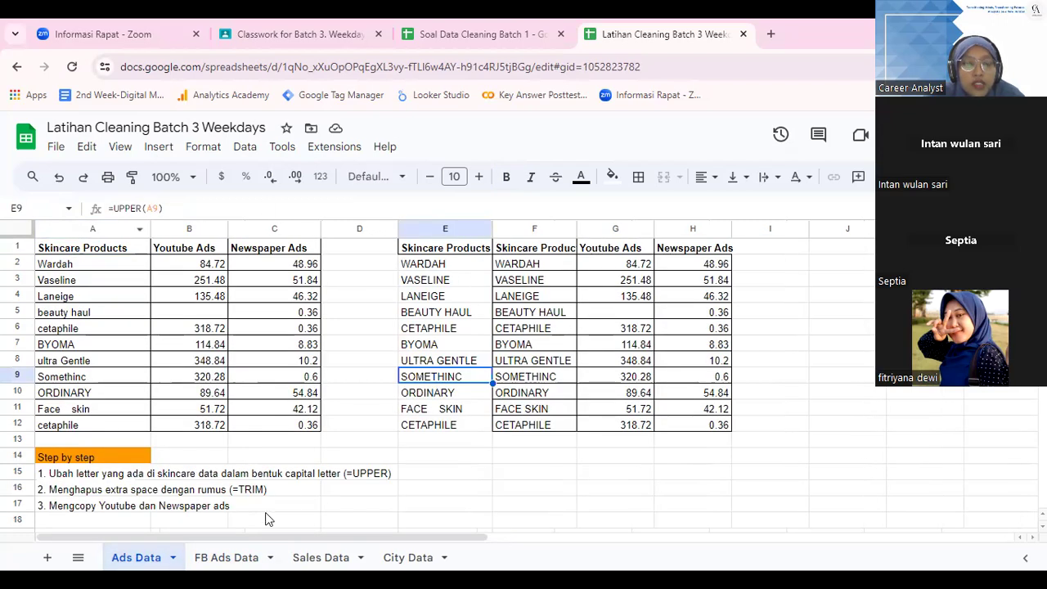
pyautogui.click(228, 559)
pyautogui.click(322, 562)
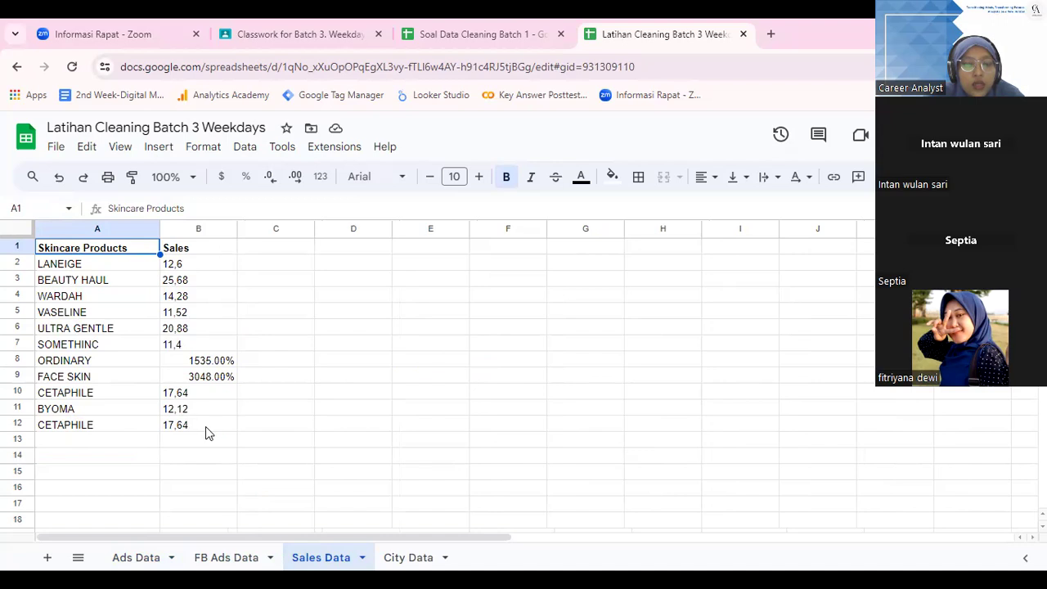
pyautogui.click(398, 556)
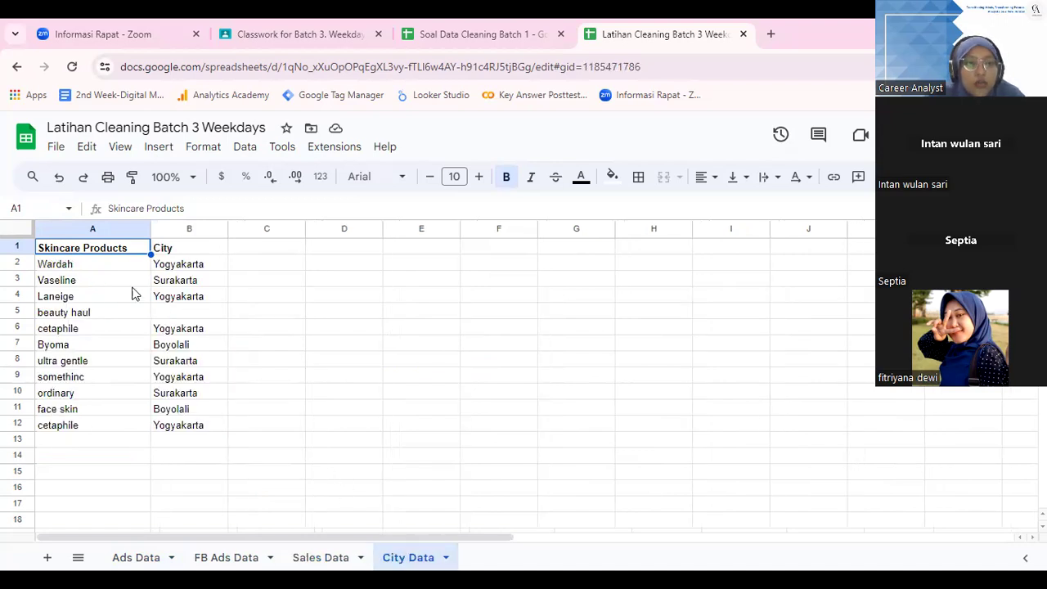
# Copy the Skincare Products and City headers from A1:B1 of City Data to D1:E1.
pyautogui.moveTo(126, 250); pyautogui.dragTo(168, 248)
pyautogui.hotkey('ctrl', 'c')
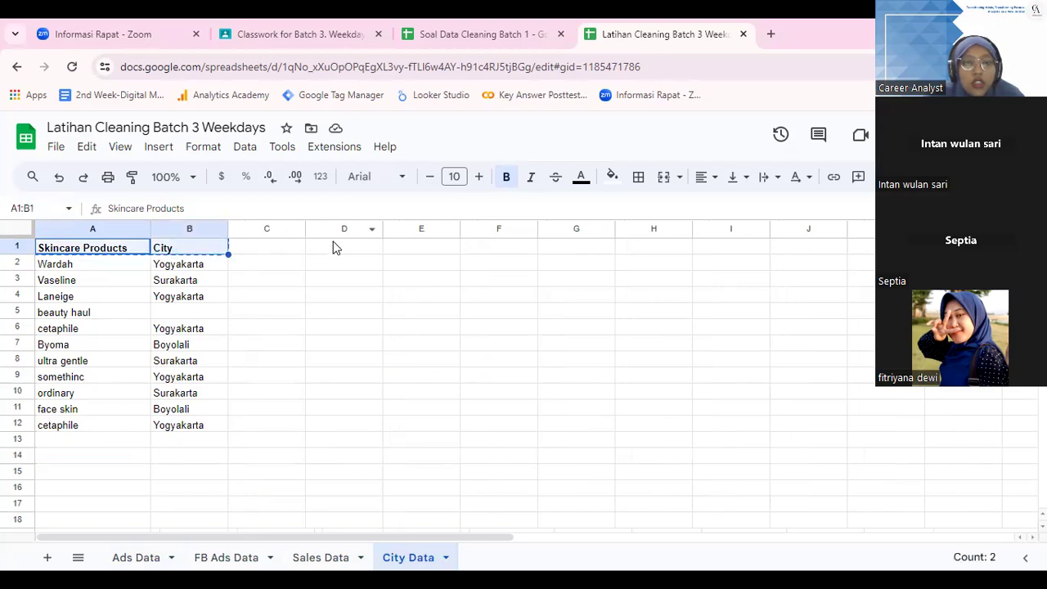
pyautogui.click(334, 247)
pyautogui.hotkey('ctrl', 'v')
# Fill D2:D12 with the formula =UPPER(A2) copied down for all products, and widen column D to fit the names.
pyautogui.click(342, 264)
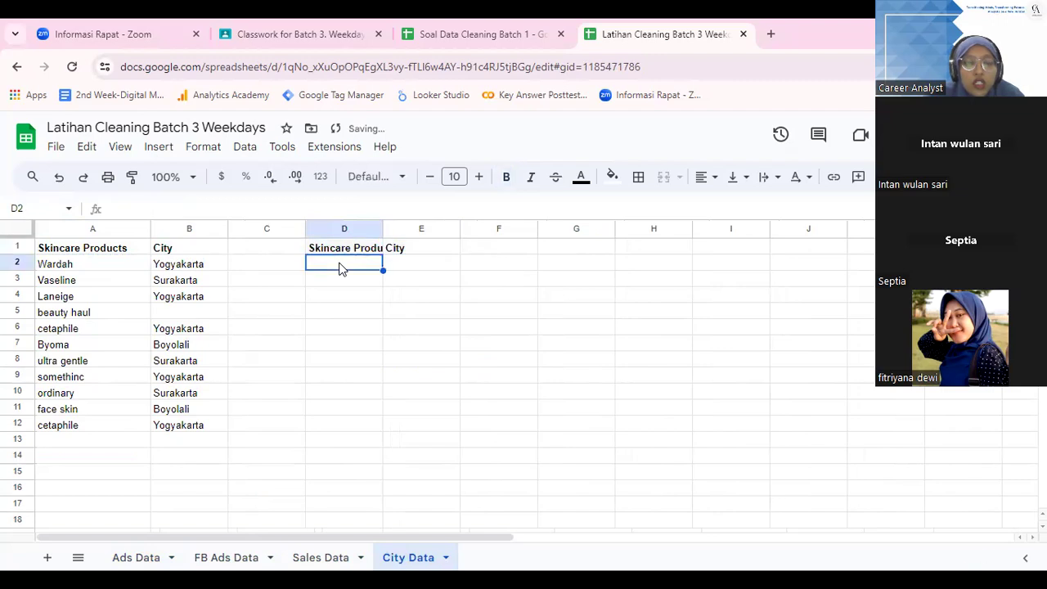
pyautogui.write('=U')
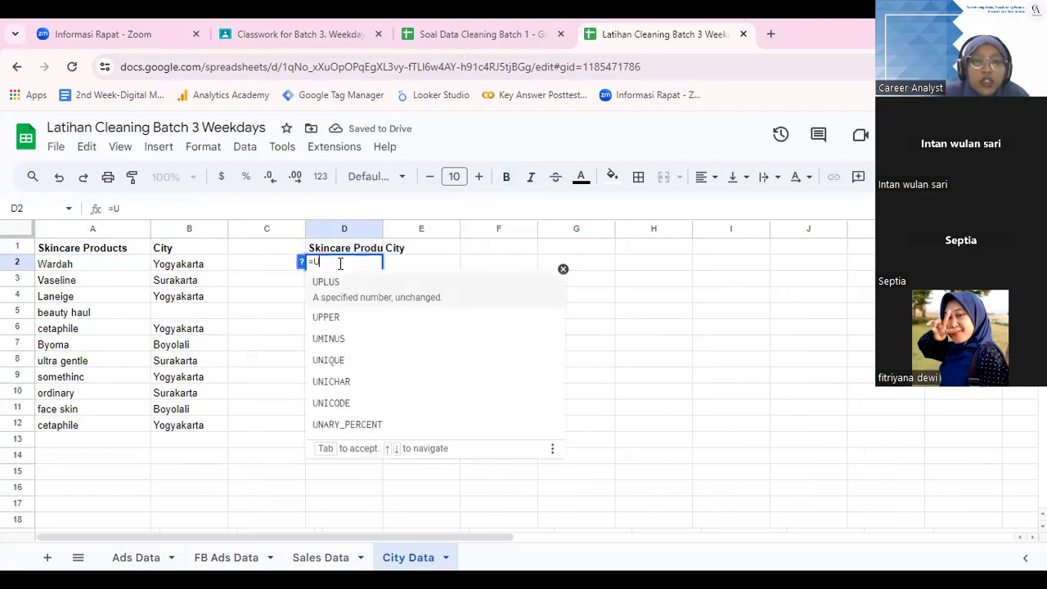
pyautogui.write('PPER(')
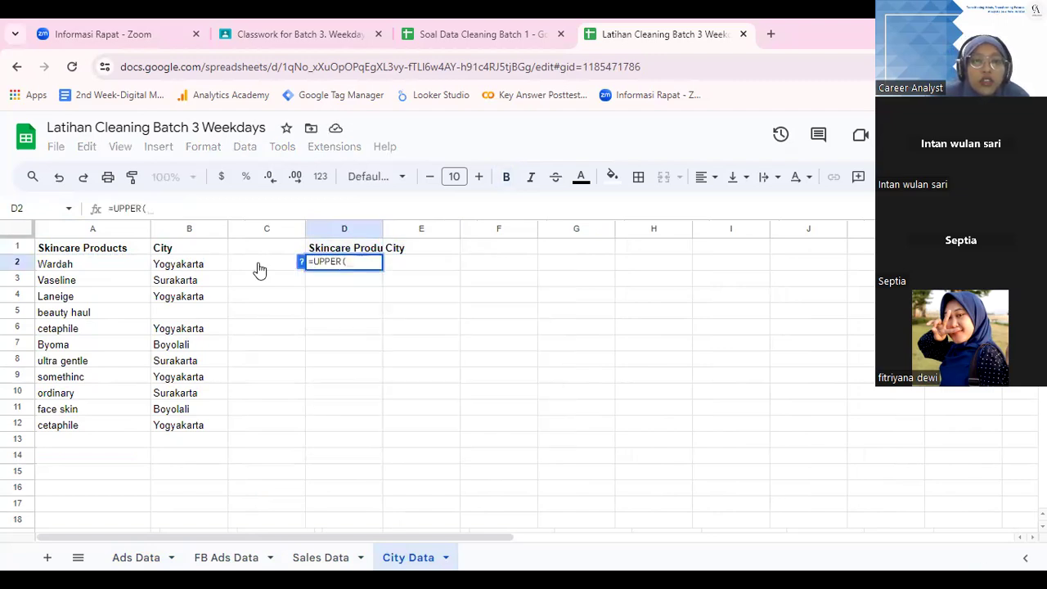
pyautogui.click(82, 266)
pyautogui.write(')')
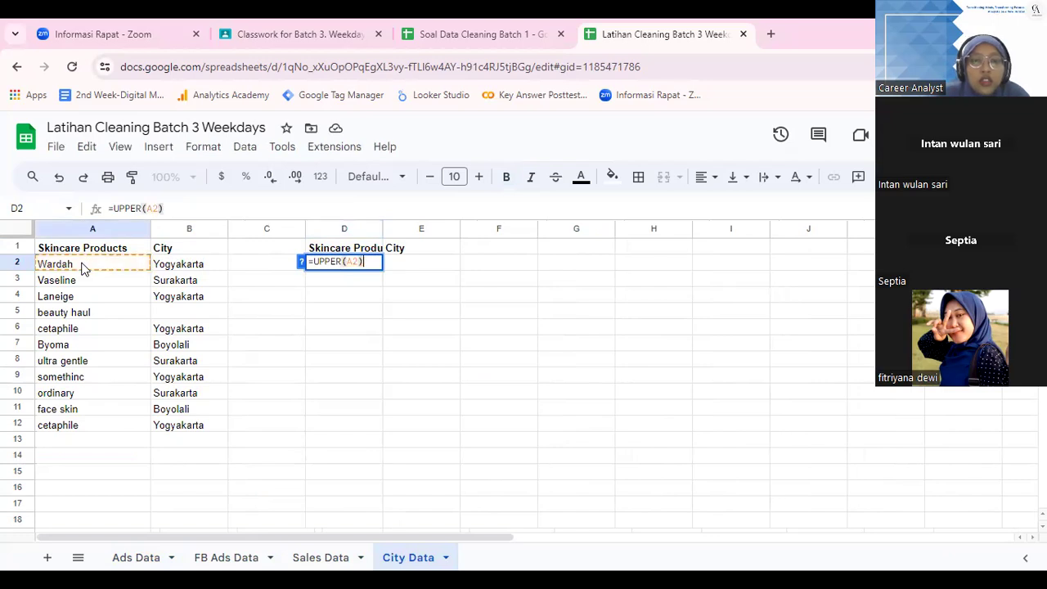
pyautogui.press('Return')
pyautogui.click(355, 259)
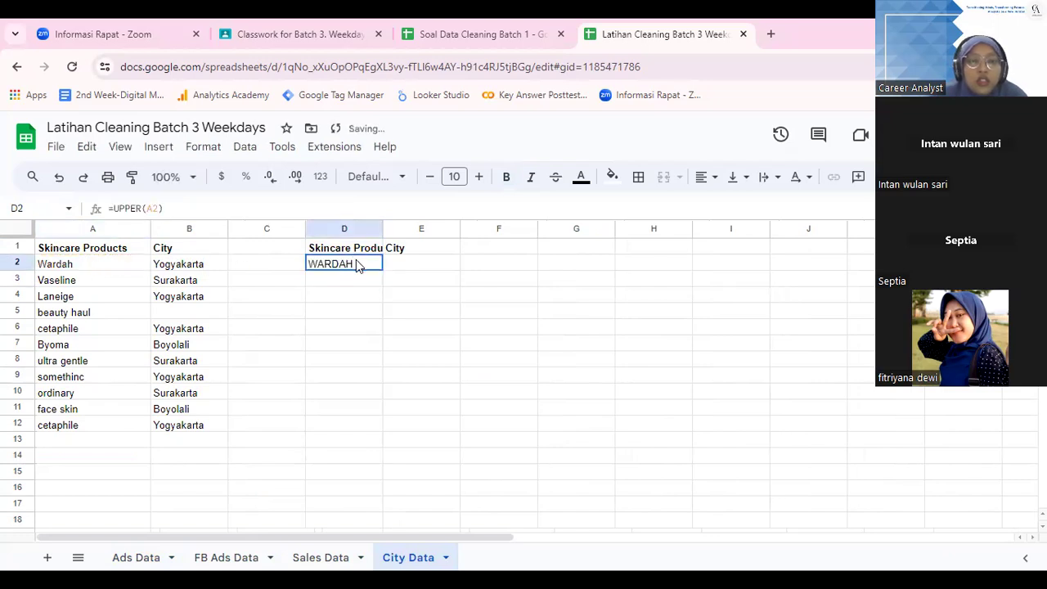
pyautogui.moveTo(382, 270); pyautogui.dragTo(377, 426)
pyautogui.click(409, 271)
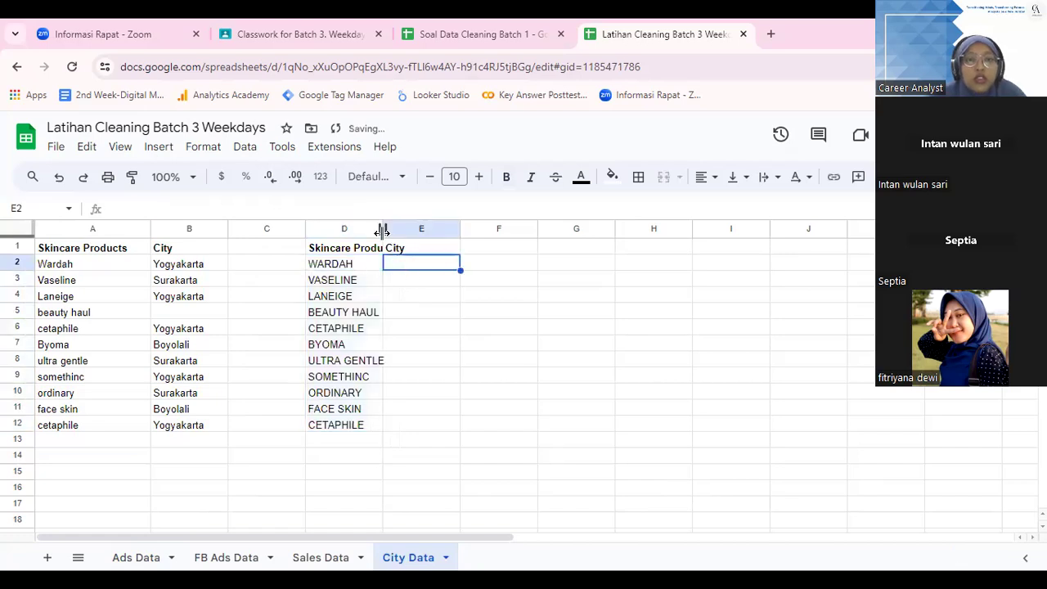
pyautogui.moveTo(382, 228); pyautogui.dragTo(403, 228)
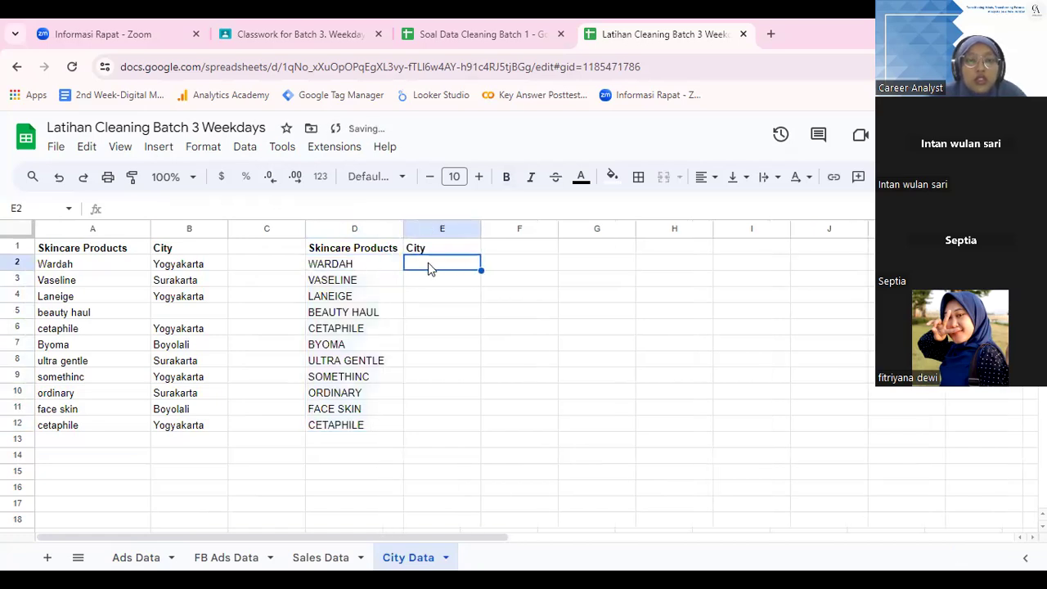
# Copy the city names from B2:B12 into the cleaned table starting at E2.
pyautogui.moveTo(196, 271); pyautogui.dragTo(182, 431)
pyautogui.hotkey('ctrl', 'c')
pyautogui.click(422, 272)
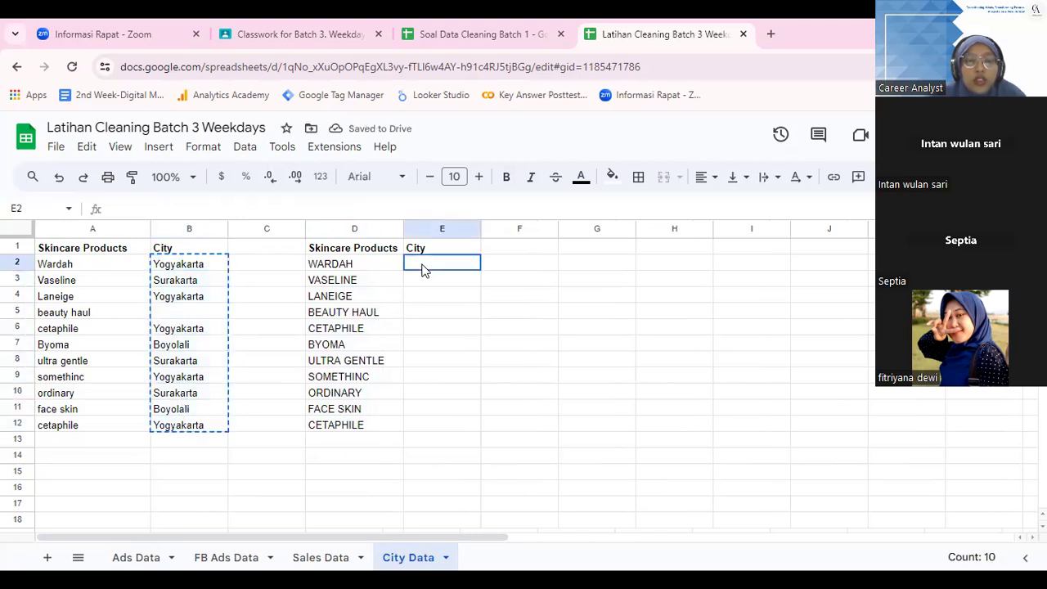
pyautogui.hotkey('ctrl', 'v')
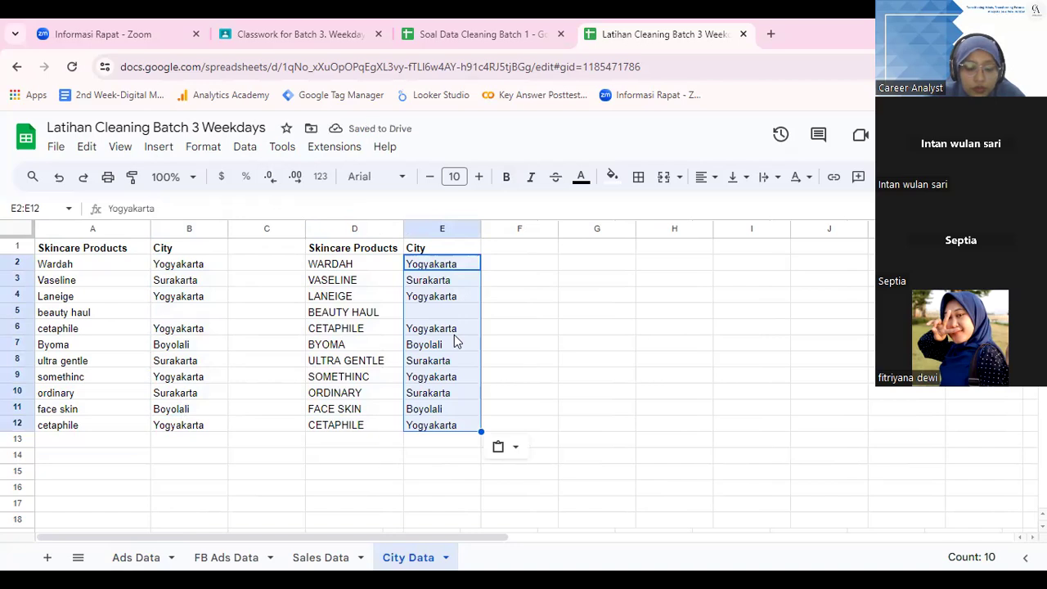
pyautogui.click(327, 456)
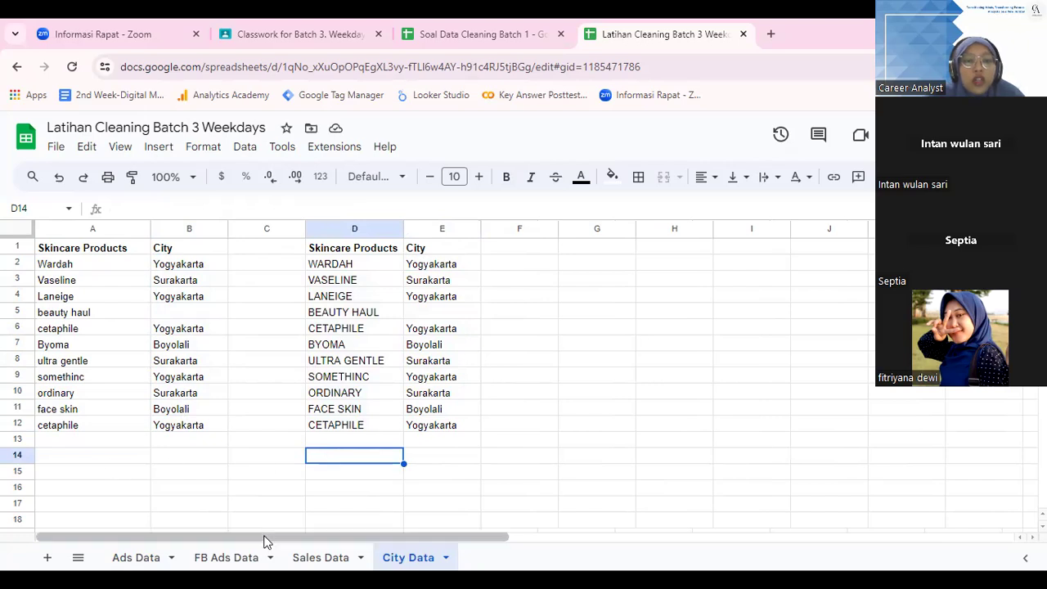
# Add a new sheet after City Data and name it "Gabungan Data".
pyautogui.click(47, 558)
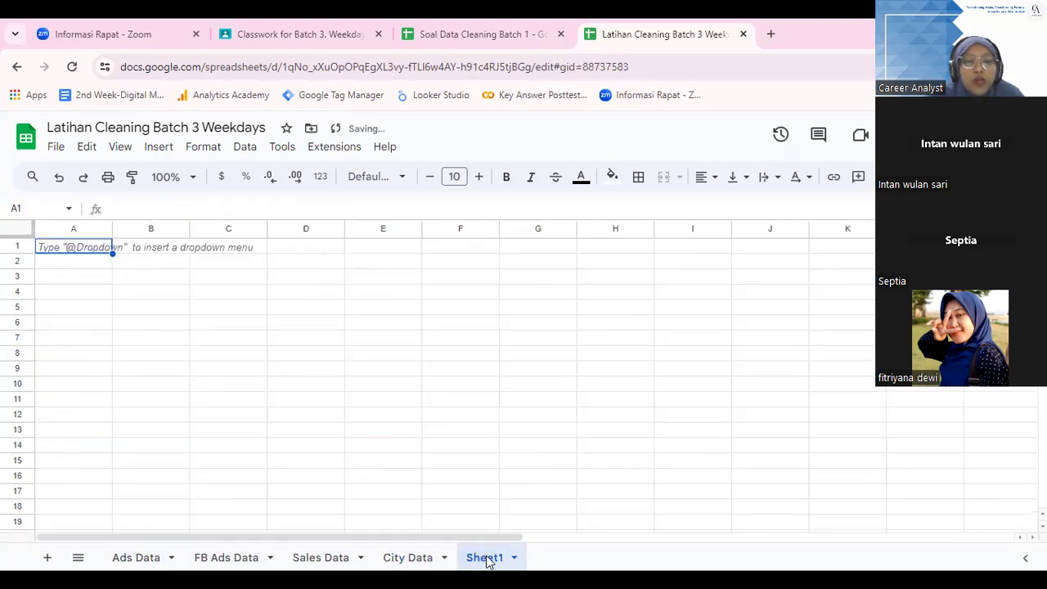
pyautogui.doubleClick(489, 559)
pyautogui.write('gAB')
pyautogui.press('BackSpace')
pyautogui.press('BackSpace')
pyautogui.press('BackSpace')
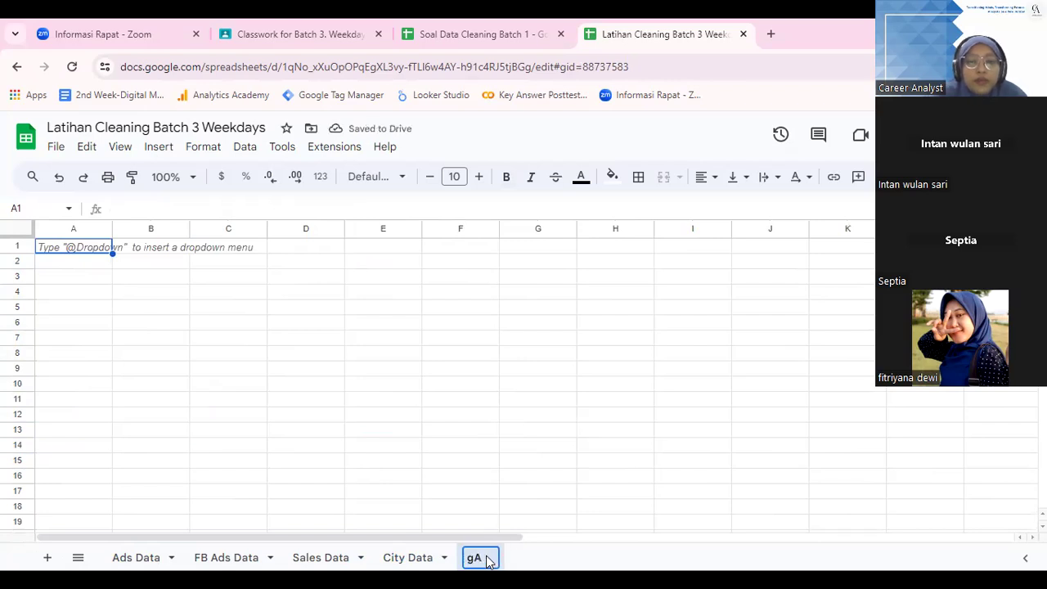
pyautogui.write('Gabungan Data')
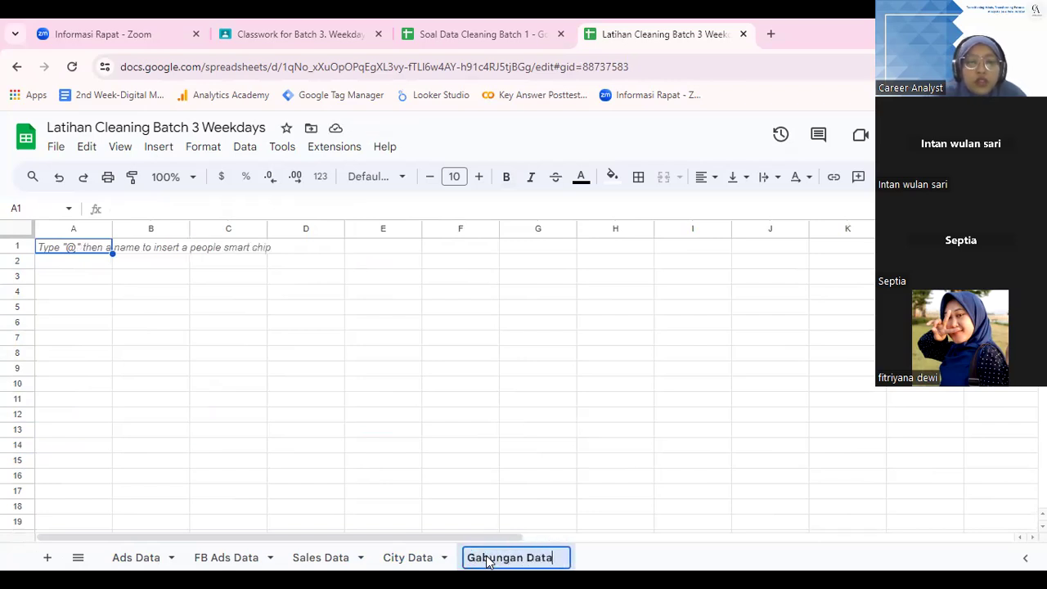
pyautogui.press('Return')
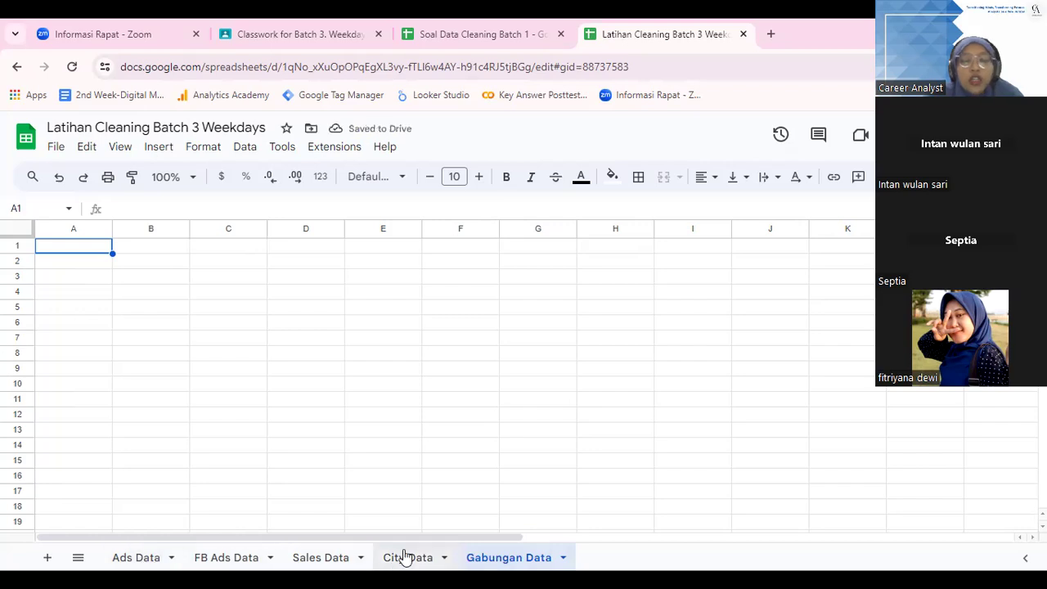
# Extend the new sheet's name to "Gabungan Data (Merge Data)".
pyautogui.doubleClick(509, 557)
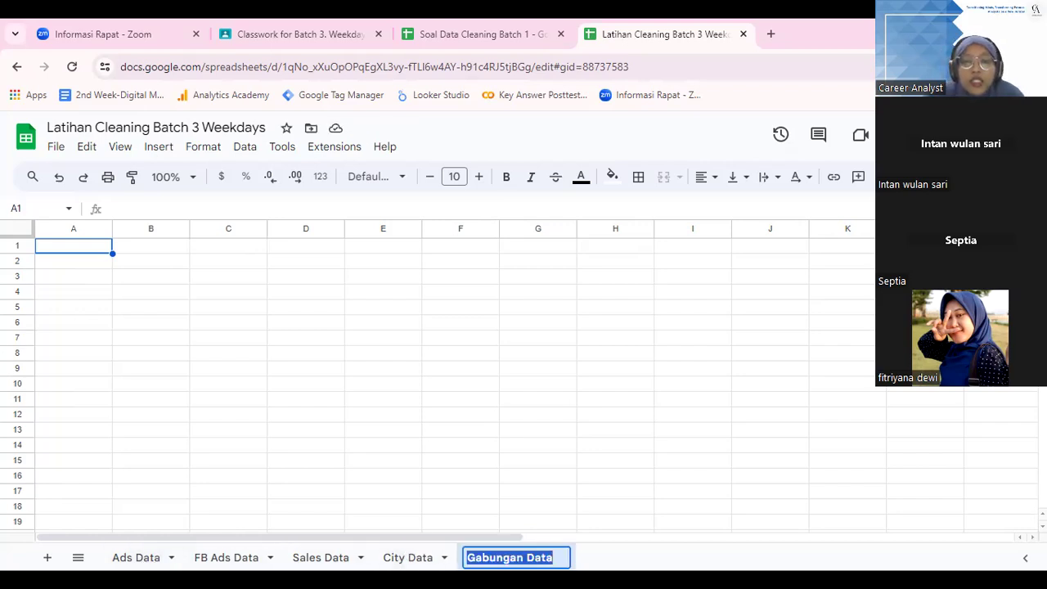
pyautogui.click(553, 557)
pyautogui.write('(Merg')
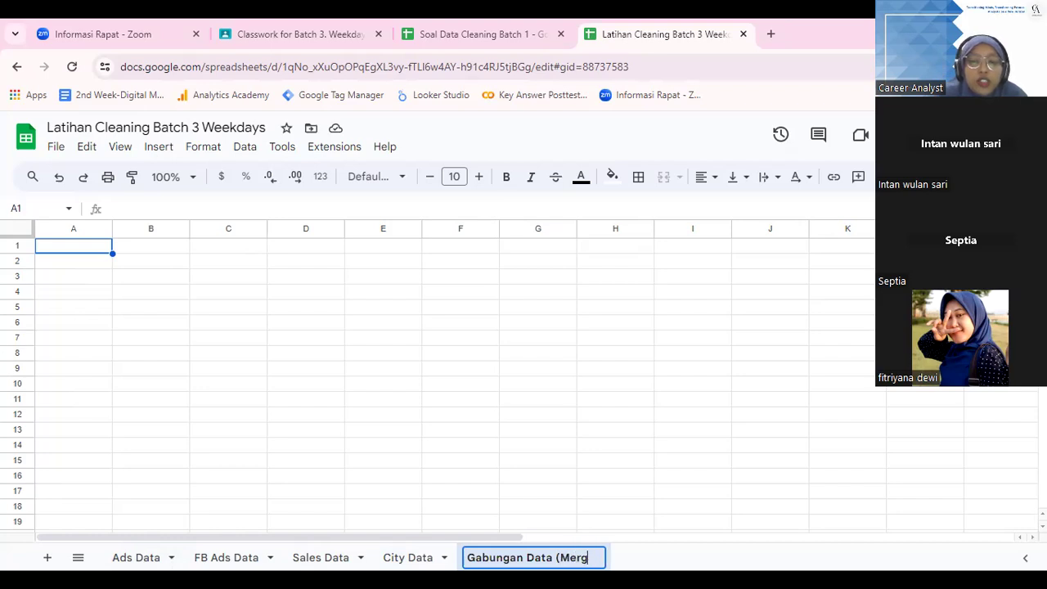
pyautogui.write('e Data)')
pyautogui.press('Return')
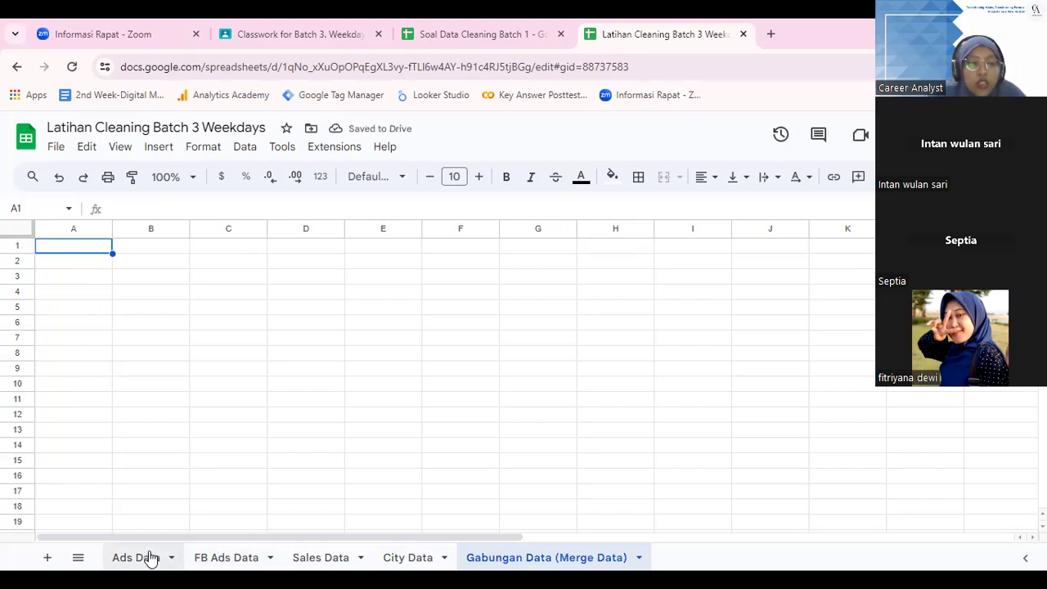
# Copy the cleaned table F1:H12 from Ads Data and paste it as values only at A1 of Gabungan Data (Merge Data).
pyautogui.click(150, 557)
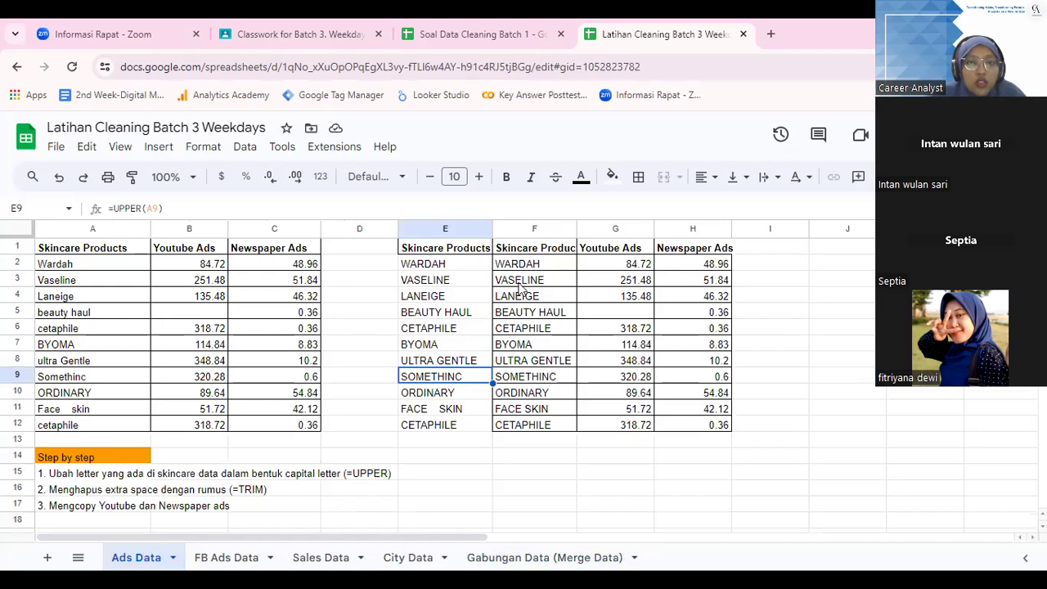
pyautogui.moveTo(540, 251); pyautogui.dragTo(700, 427)
pyautogui.click(513, 560)
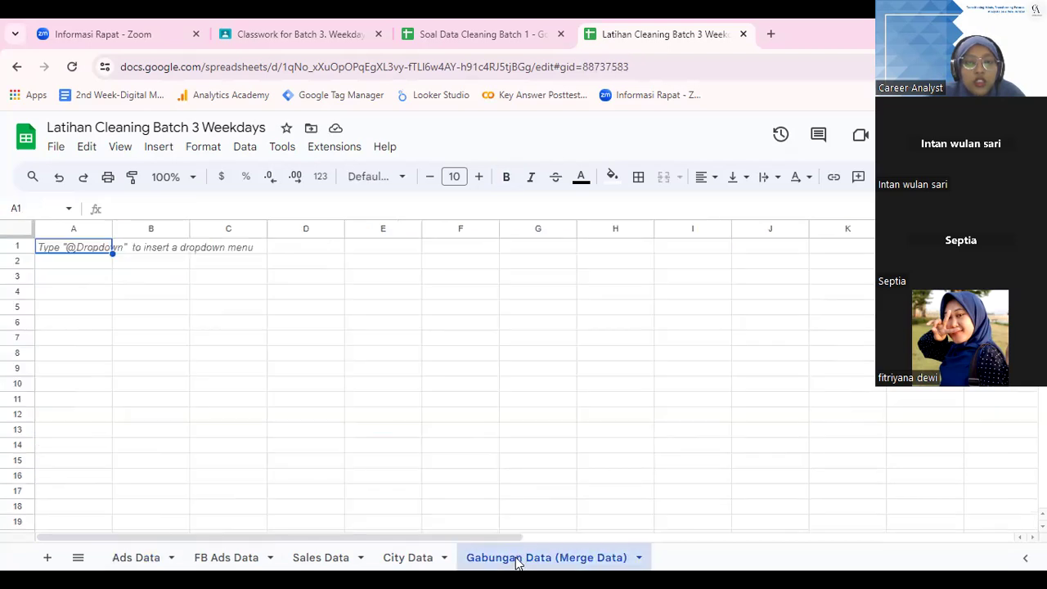
pyautogui.click(67, 252)
pyautogui.rightClick(67, 250)
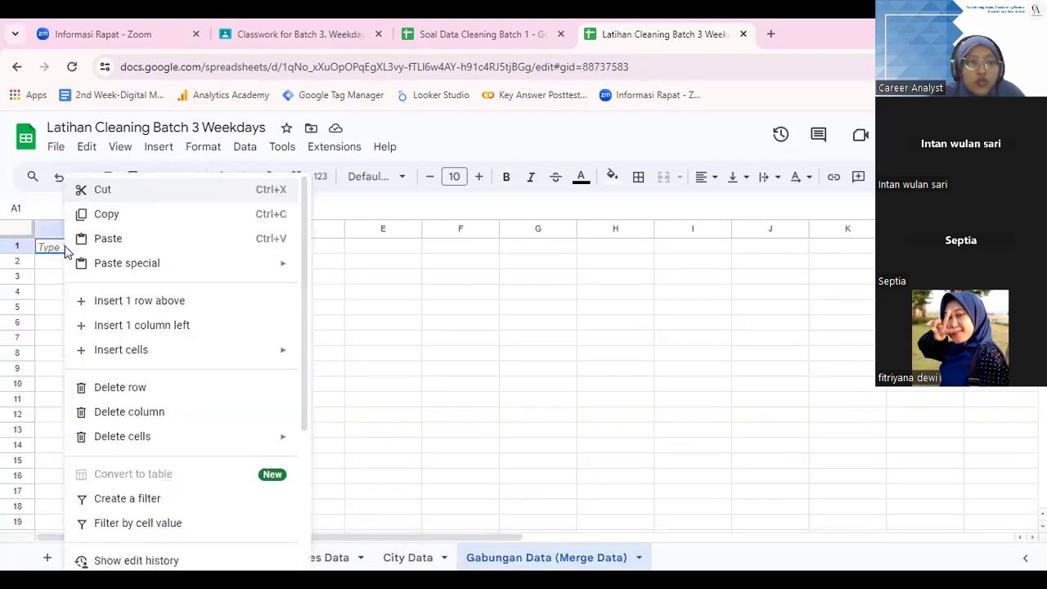
pyautogui.moveTo(136, 267)
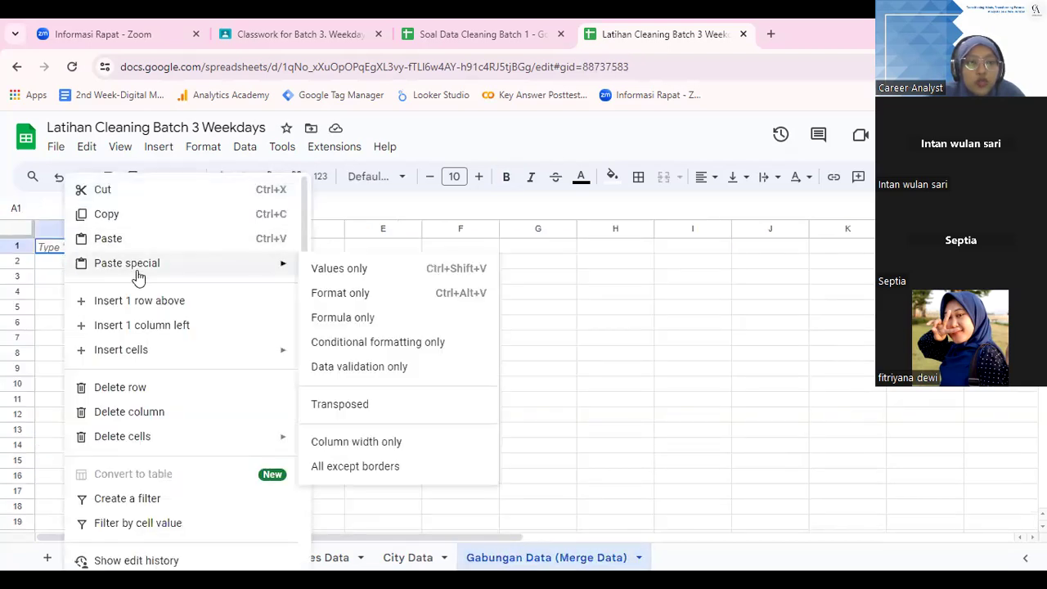
pyautogui.click(336, 275)
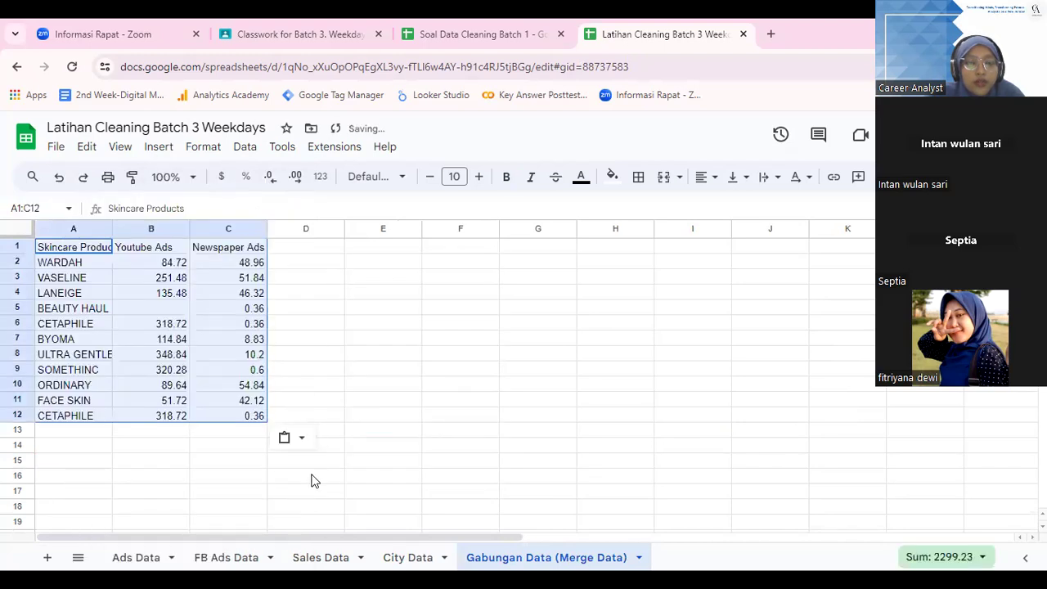
# Copy the table A1:B12 from FB Ads Data to E1 of Gabungan Data (Merge Data).
pyautogui.click(226, 558)
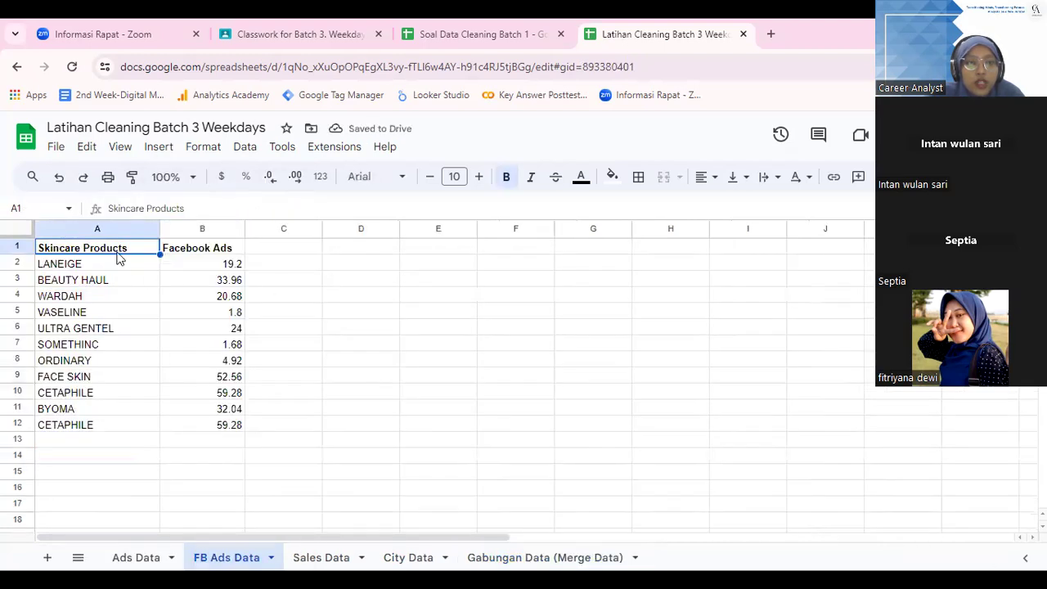
pyautogui.moveTo(115, 250); pyautogui.dragTo(226, 425)
pyautogui.hotkey('ctrl', 'c')
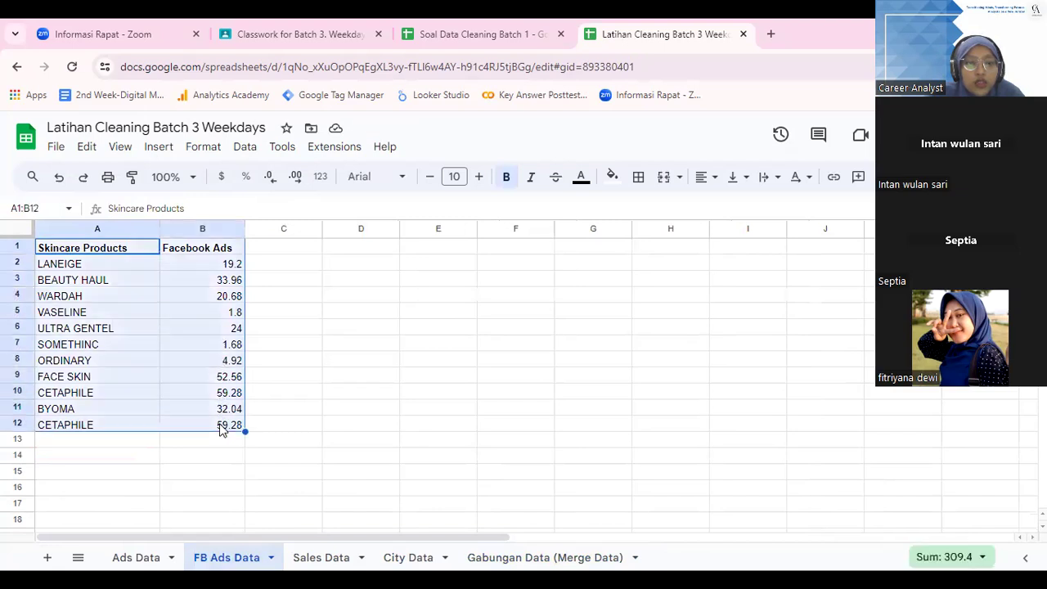
pyautogui.click(535, 559)
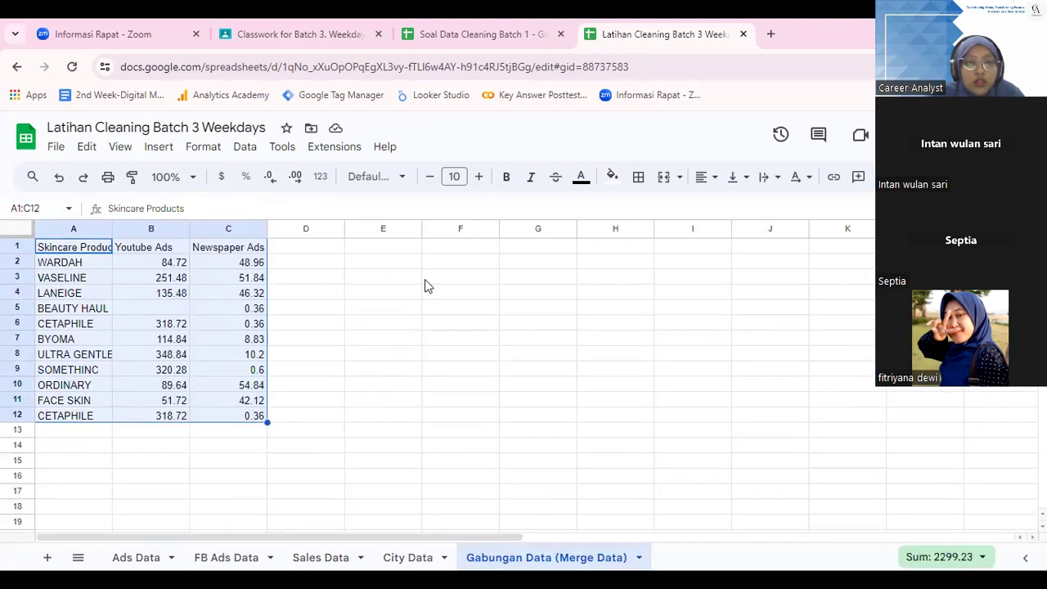
pyautogui.click(381, 246)
pyautogui.hotkey('ctrl', 'v')
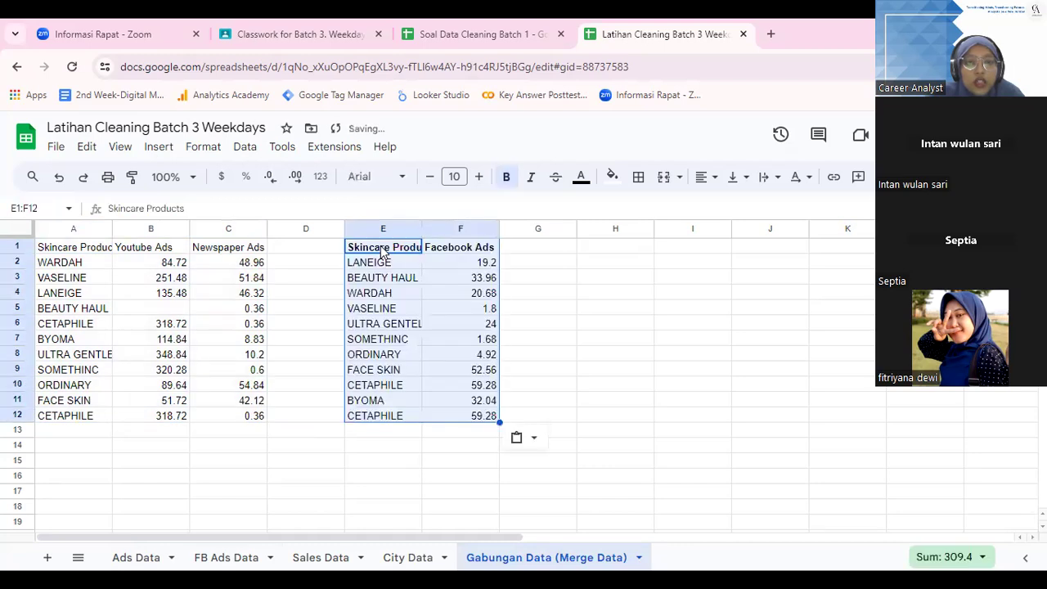
# Copy the table A1:B12 from Sales Data to H1 of Gabungan Data (Merge Data).
pyautogui.click(320, 559)
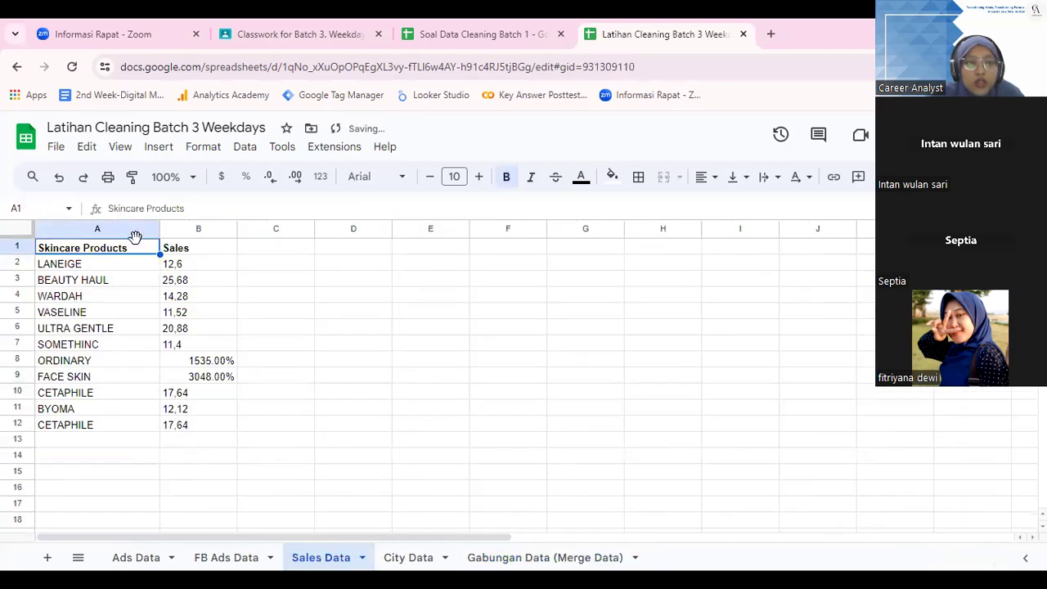
pyautogui.moveTo(122, 251); pyautogui.dragTo(205, 428)
pyautogui.hotkey('ctrl', 'c')
pyautogui.click(513, 559)
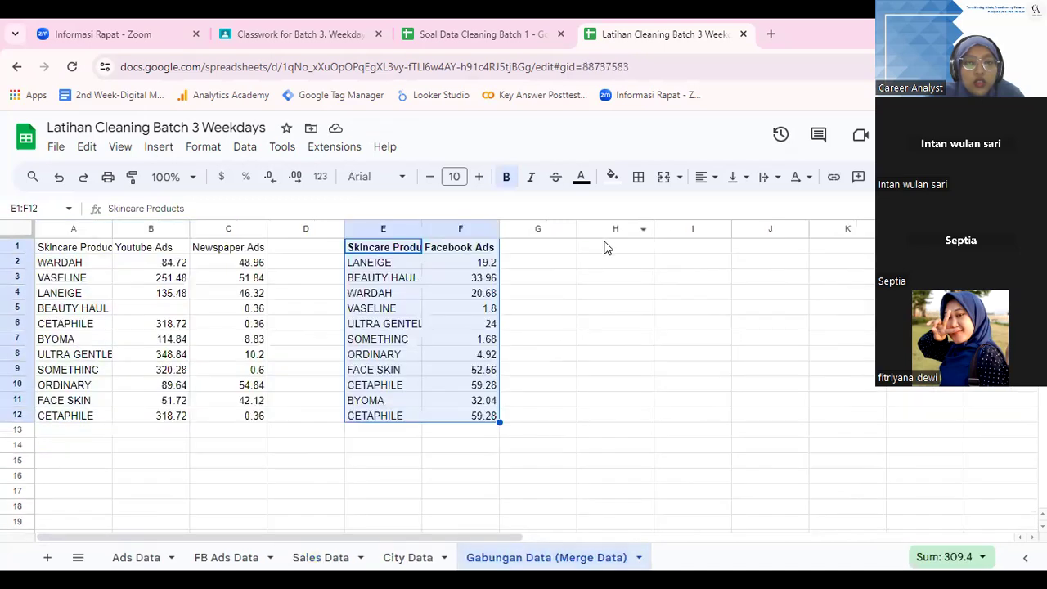
pyautogui.click(606, 247)
pyautogui.hotkey('ctrl', 'v')
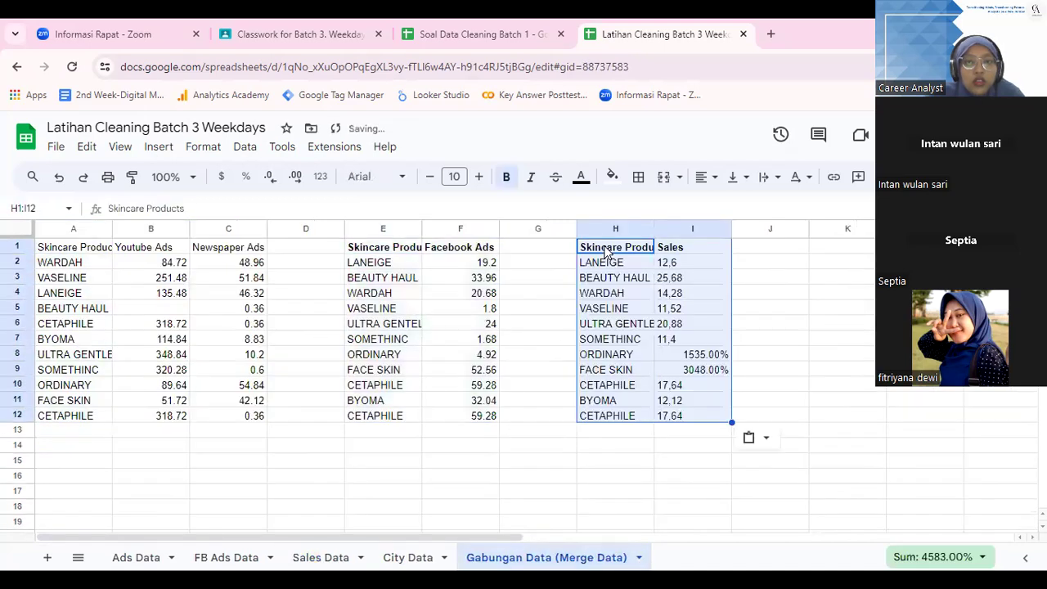
# Copy the cleaned table D1:E12 from City Data and paste it as values only at K1 of Gabungan Data (Merge Data).
pyautogui.click(407, 559)
pyautogui.moveTo(344, 249); pyautogui.dragTo(417, 426)
pyautogui.hotkey('ctrl', 'c')
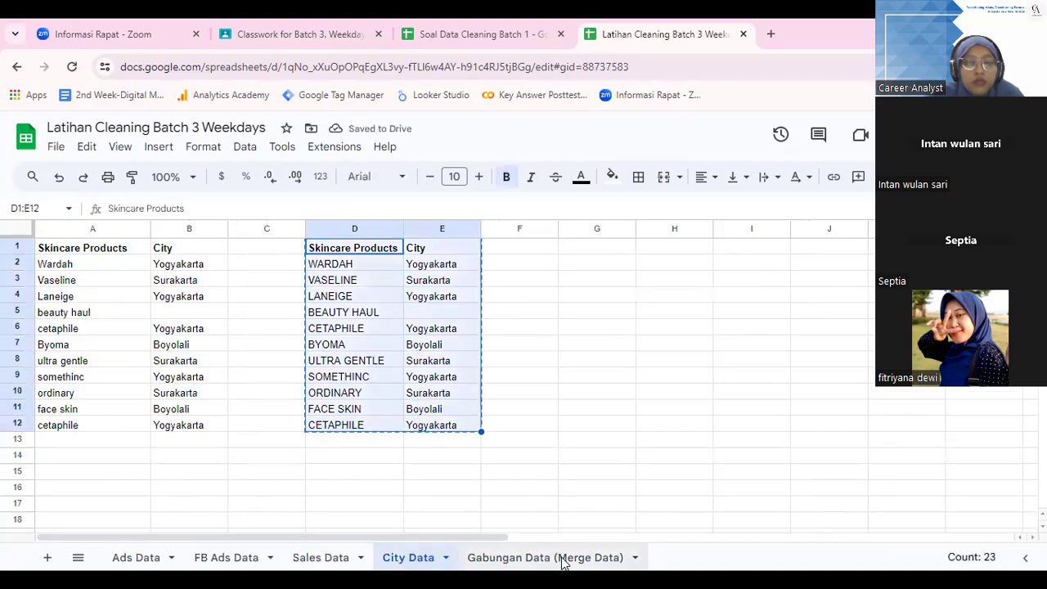
pyautogui.click(561, 560)
pyautogui.click(827, 254)
pyautogui.rightClick(826, 254)
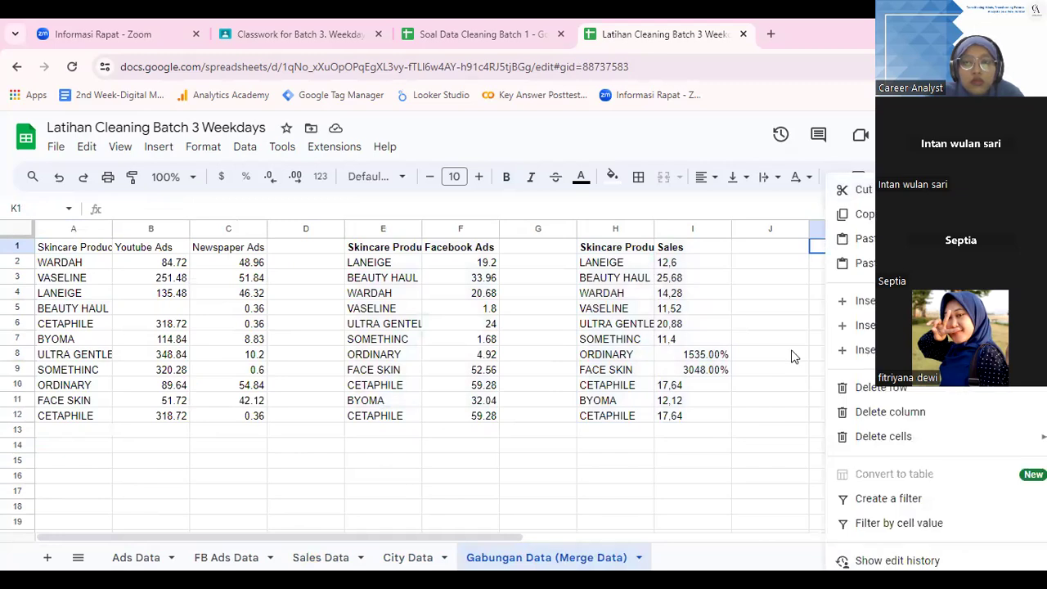
pyautogui.moveTo(859, 263)
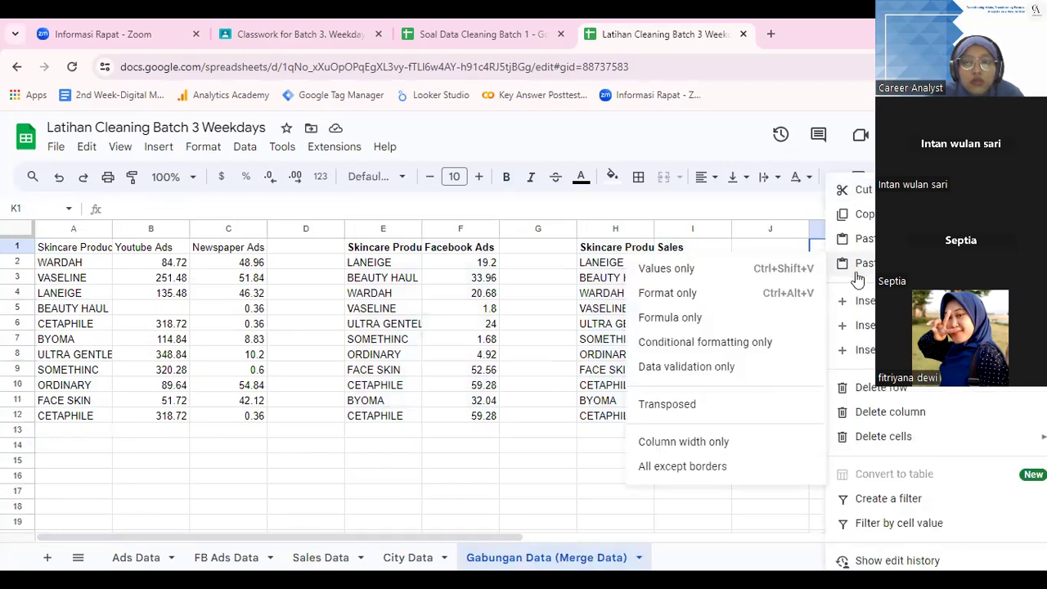
pyautogui.click(791, 267)
pyautogui.click(770, 309)
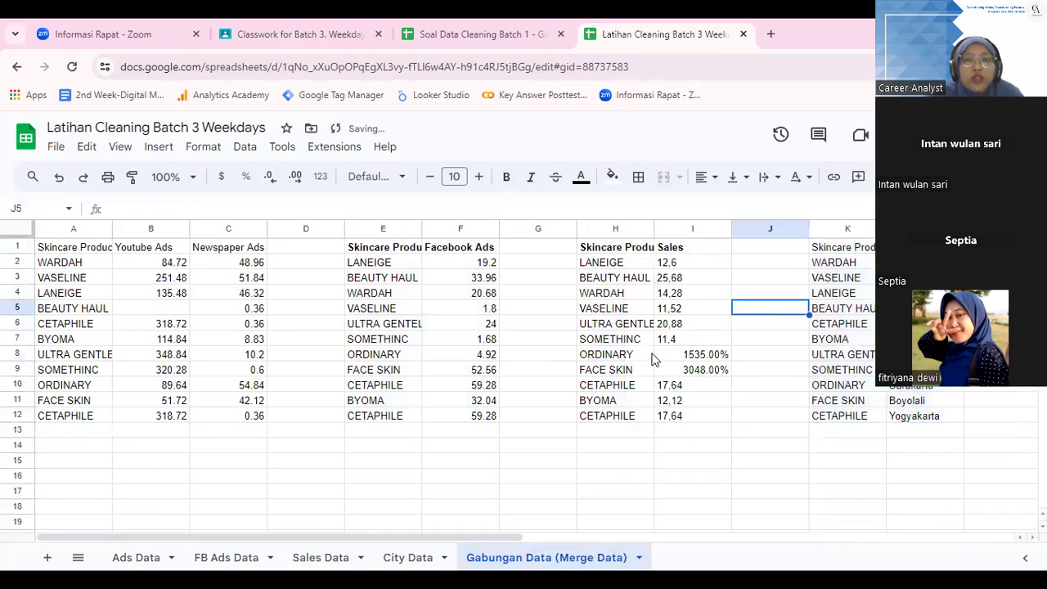
# Make the headers in A1:C1 of Gabungan Data (Merge Data) bold.
pyautogui.moveTo(50, 249); pyautogui.dragTo(225, 254)
pyautogui.hotkey('ctrl', 'b')
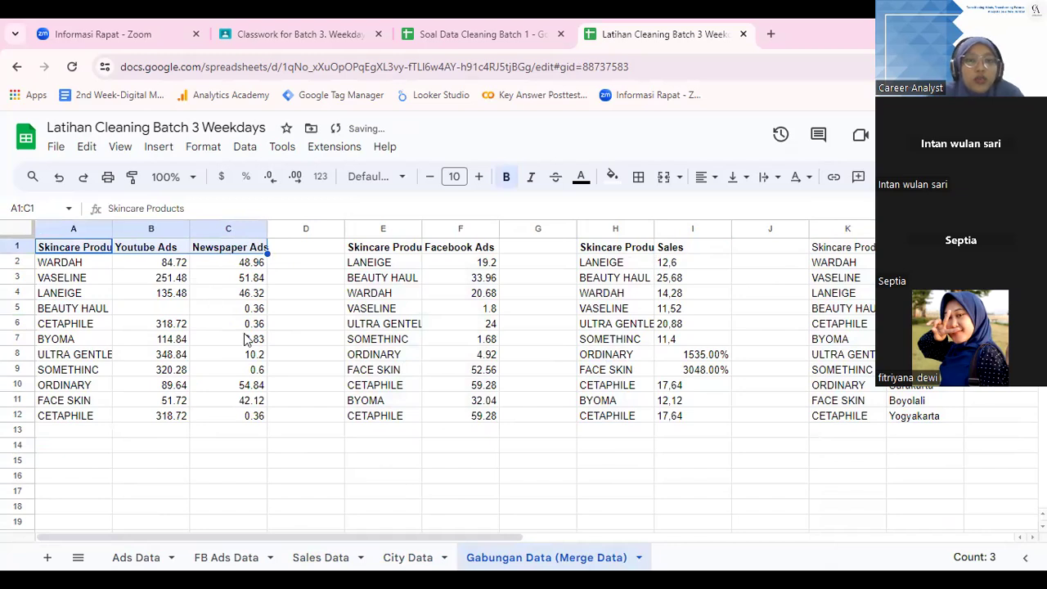
# Add all borders to the tables A1:C12 and E1:F12 on Gabungan Data (Merge Data).
pyautogui.moveTo(255, 423); pyautogui.dragTo(82, 248)
pyautogui.click(638, 177)
pyautogui.click(646, 211)
pyautogui.moveTo(389, 247); pyautogui.dragTo(474, 416)
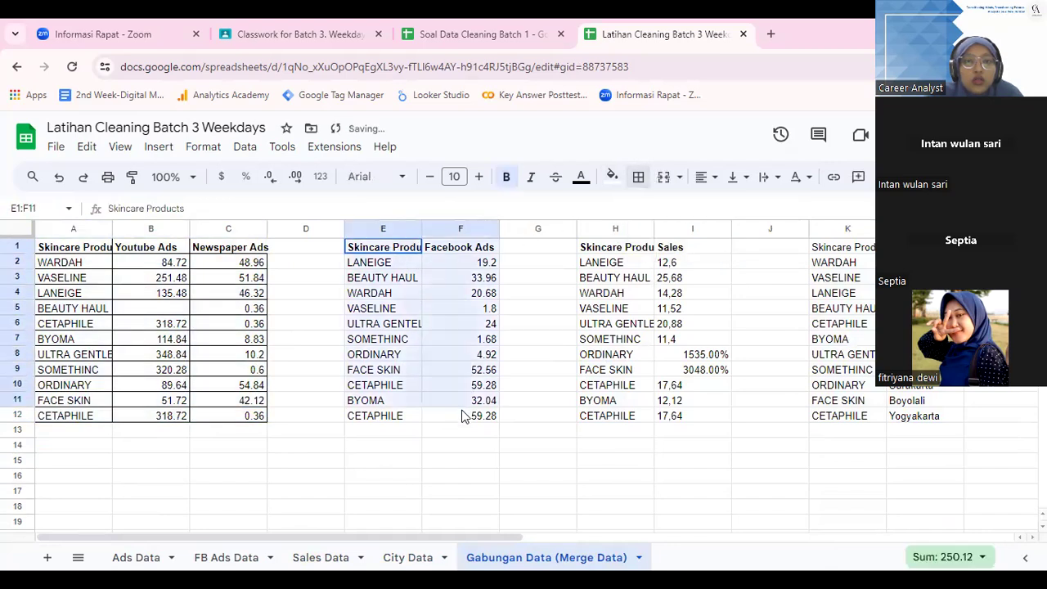
pyautogui.click(638, 176)
pyautogui.click(647, 211)
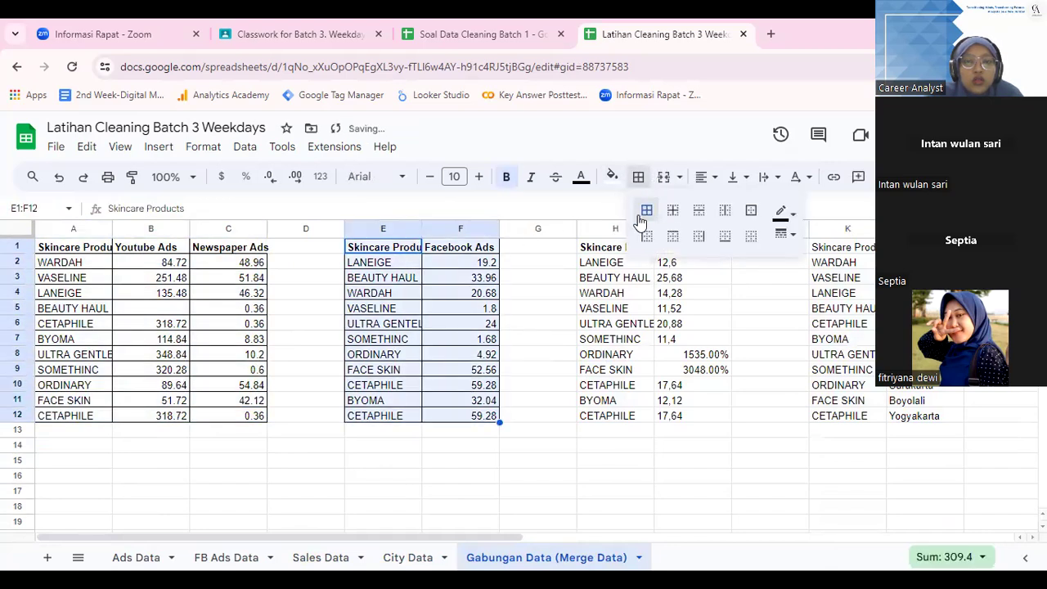
# Add all borders to the tables H1:I12 and K1:L12, and make the headers in K1:L1 bold.
pyautogui.moveTo(672, 416); pyautogui.dragTo(632, 198)
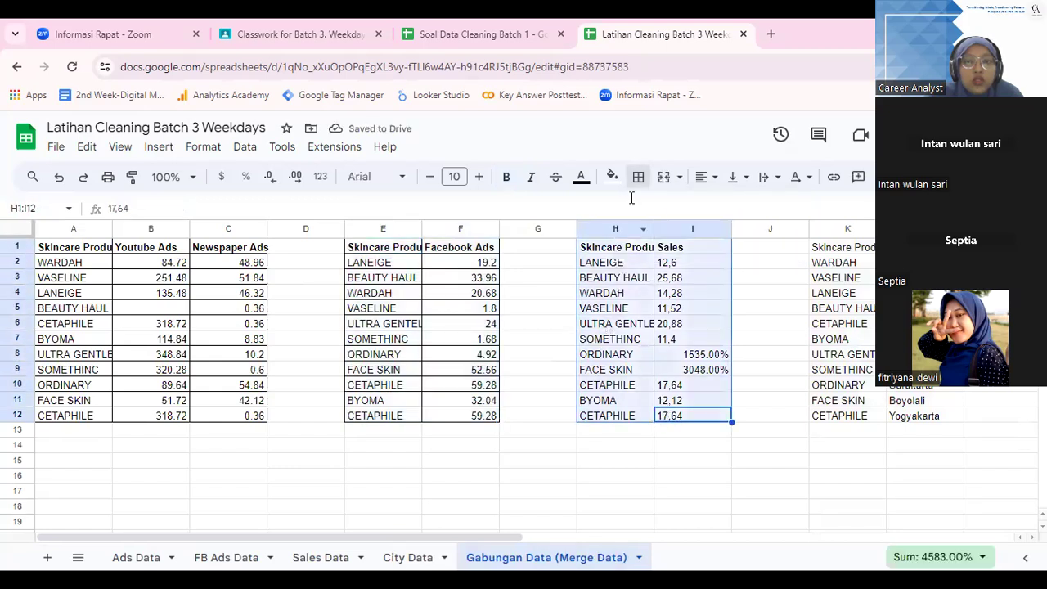
pyautogui.click(637, 186)
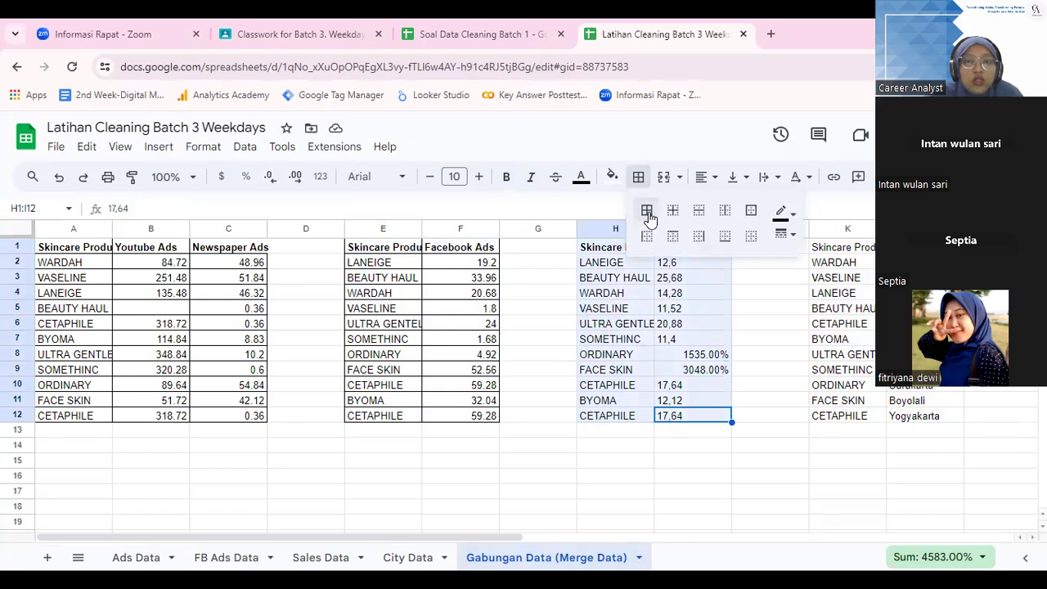
pyautogui.click(646, 211)
pyautogui.moveTo(927, 419); pyautogui.dragTo(843, 247)
pyautogui.click(638, 180)
pyautogui.click(646, 212)
pyautogui.moveTo(920, 247); pyautogui.dragTo(855, 250)
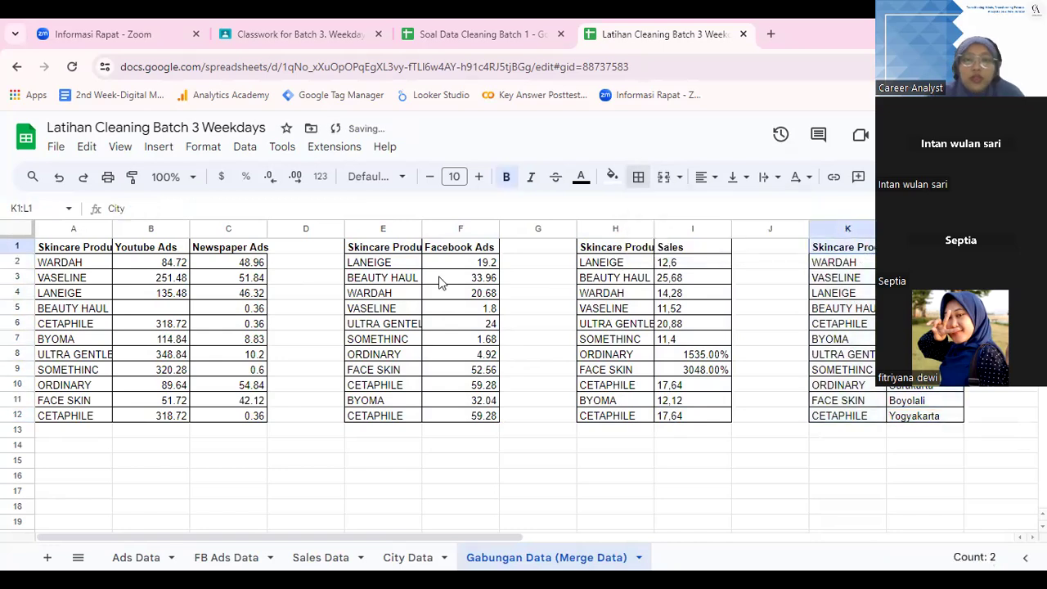
# Widen column C slightly to fit its header and narrow the empty spacer columns D, G and J.
pyautogui.click(327, 280)
pyautogui.moveTo(269, 227); pyautogui.dragTo(275, 227)
pyautogui.moveTo(351, 227); pyautogui.dragTo(309, 228)
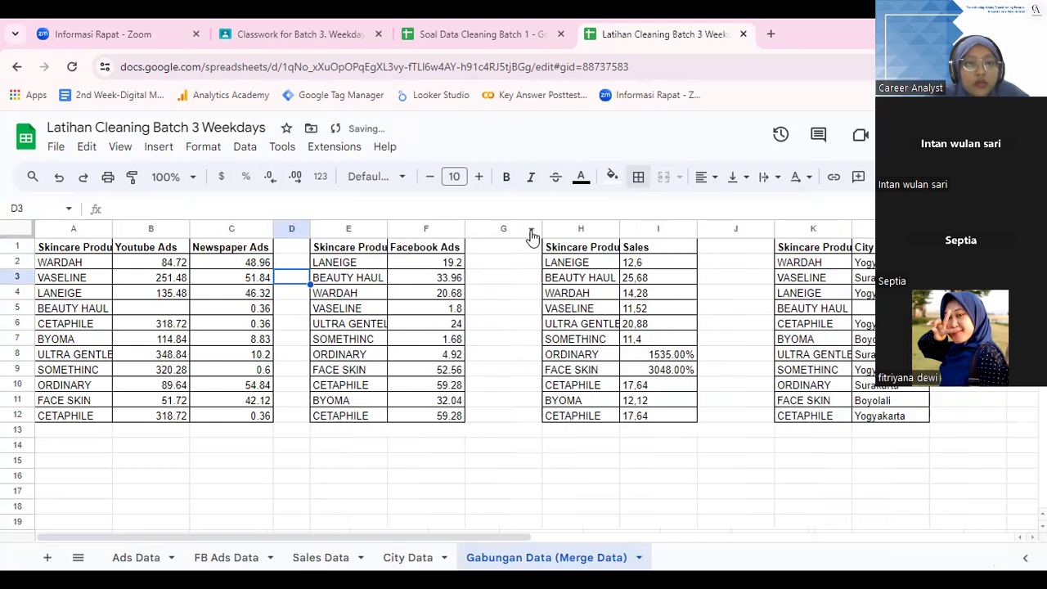
pyautogui.moveTo(541, 229); pyautogui.dragTo(501, 231)
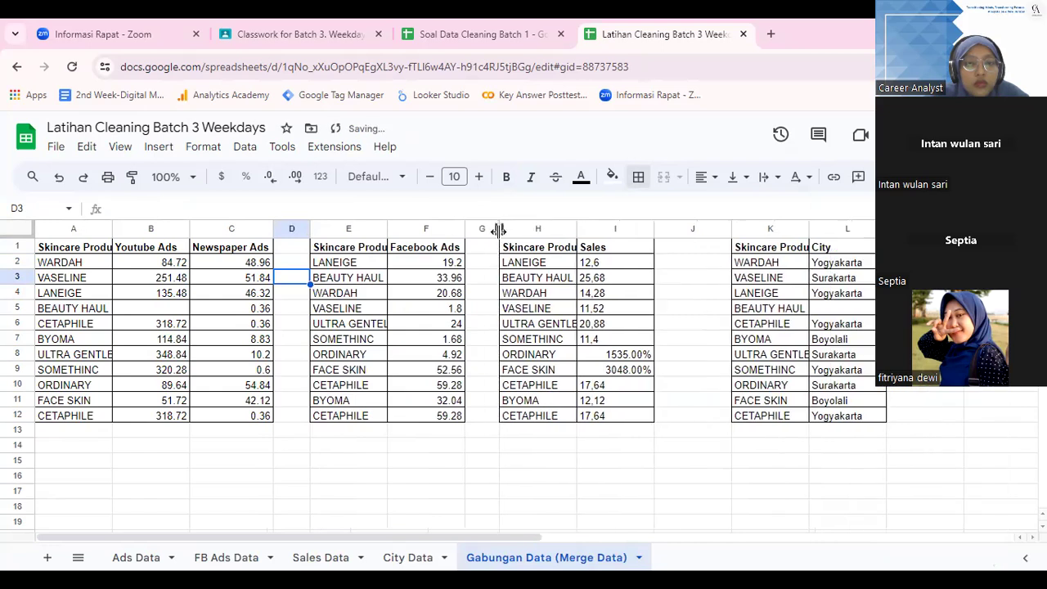
pyautogui.moveTo(730, 230); pyautogui.dragTo(696, 230)
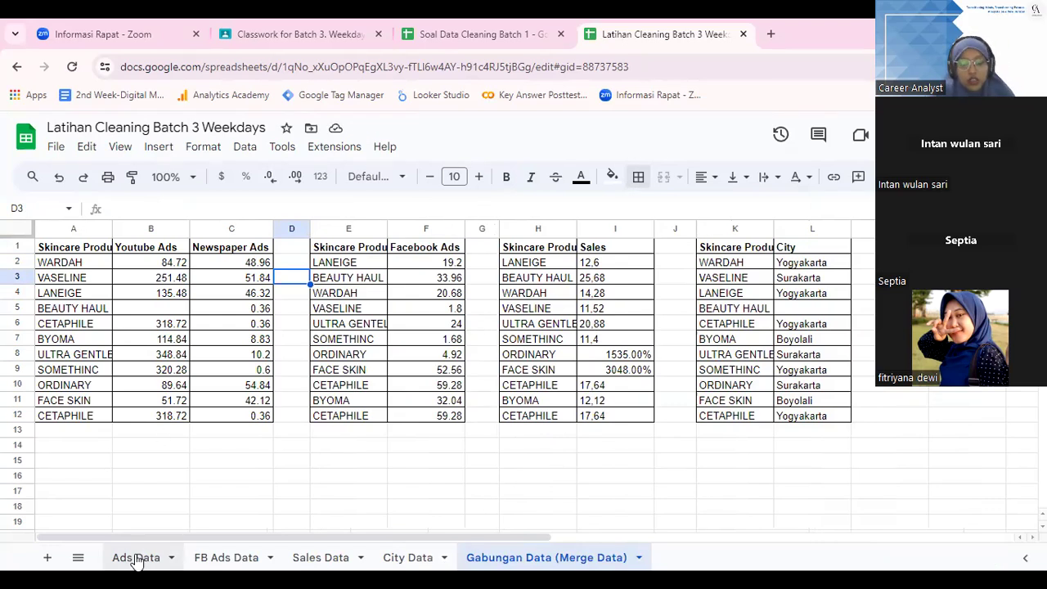
# Add the note "4. Lakukan merging data" in A18 of Ads Data, below the step-by-step list.
pyautogui.click(134, 558)
pyautogui.moveTo(89, 465); pyautogui.dragTo(111, 514)
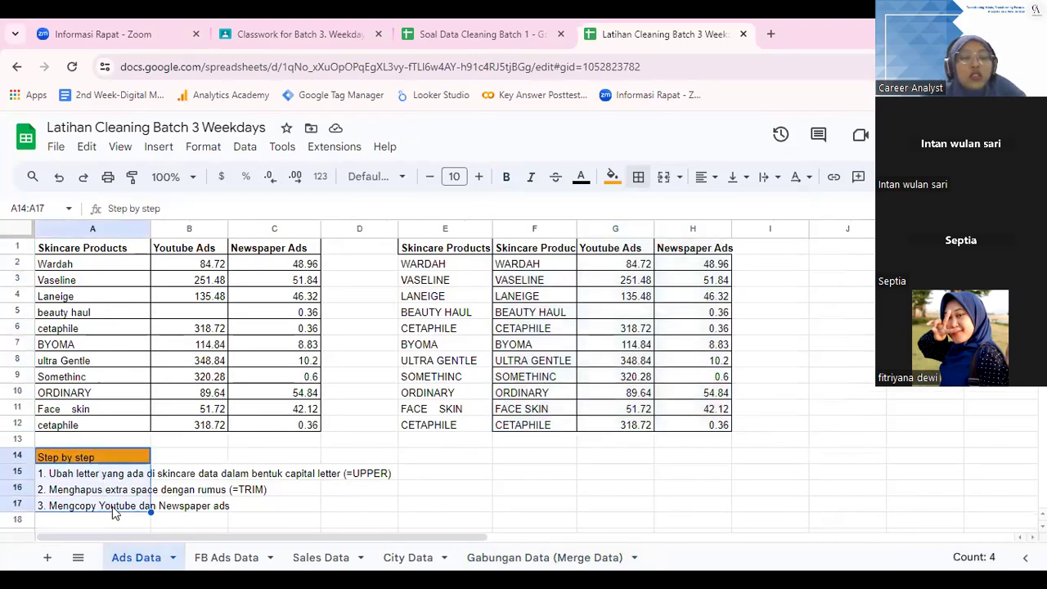
pyautogui.write('4')
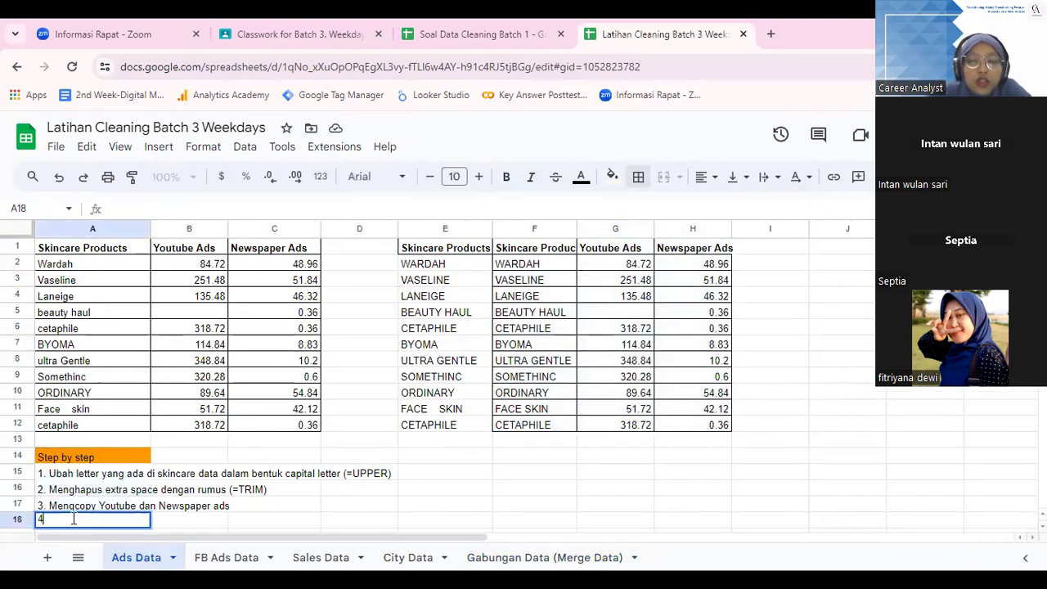
pyautogui.write('. Lakuka')
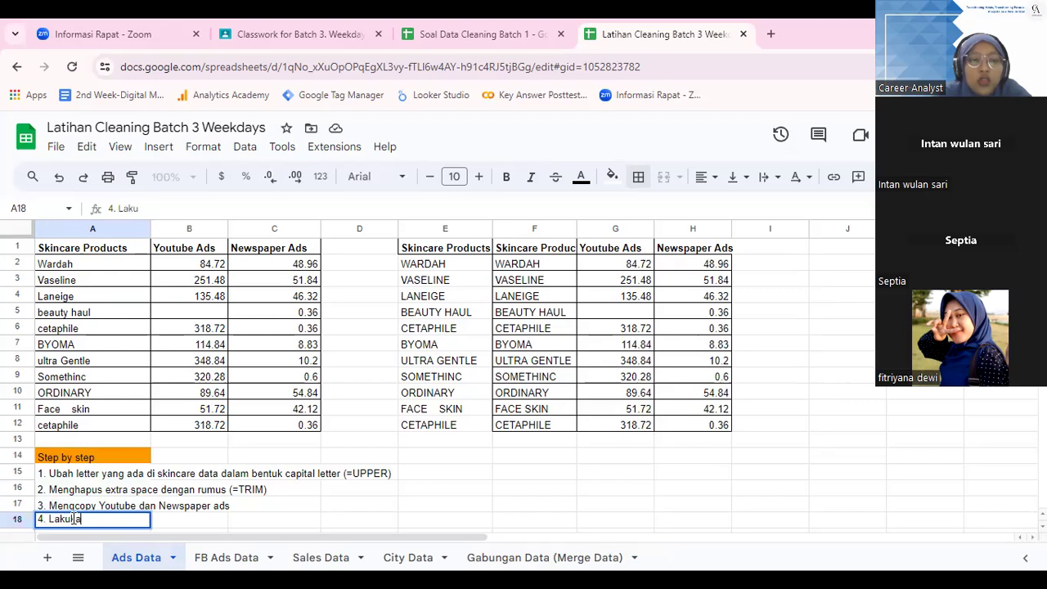
pyautogui.write('n merging data')
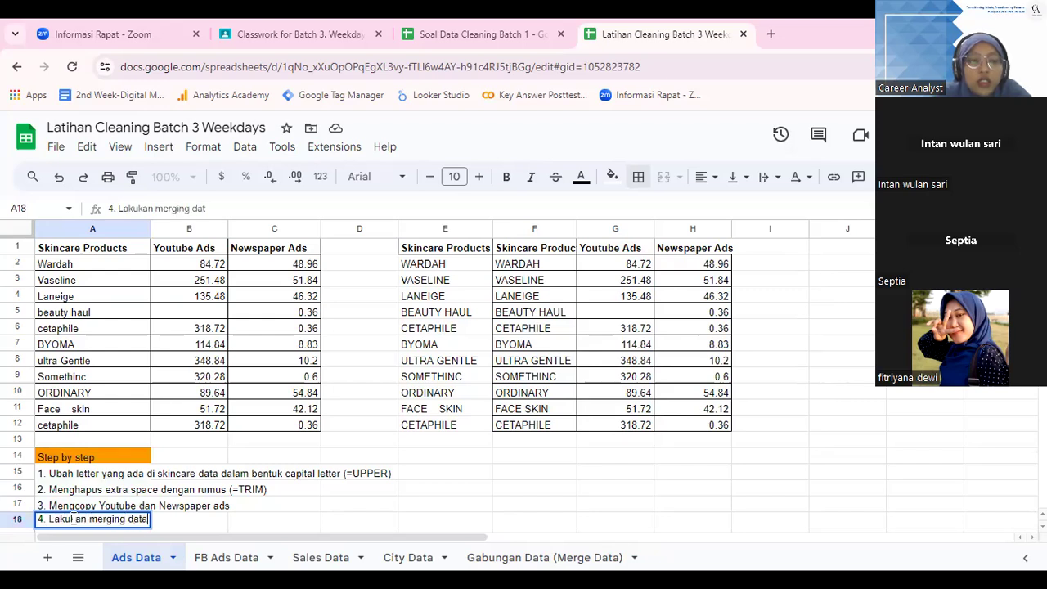
pyautogui.press('Return')
# Return to the Gabungan Data (Merge Data) sheet and set its zoom to 90%.
pyautogui.click(555, 547)
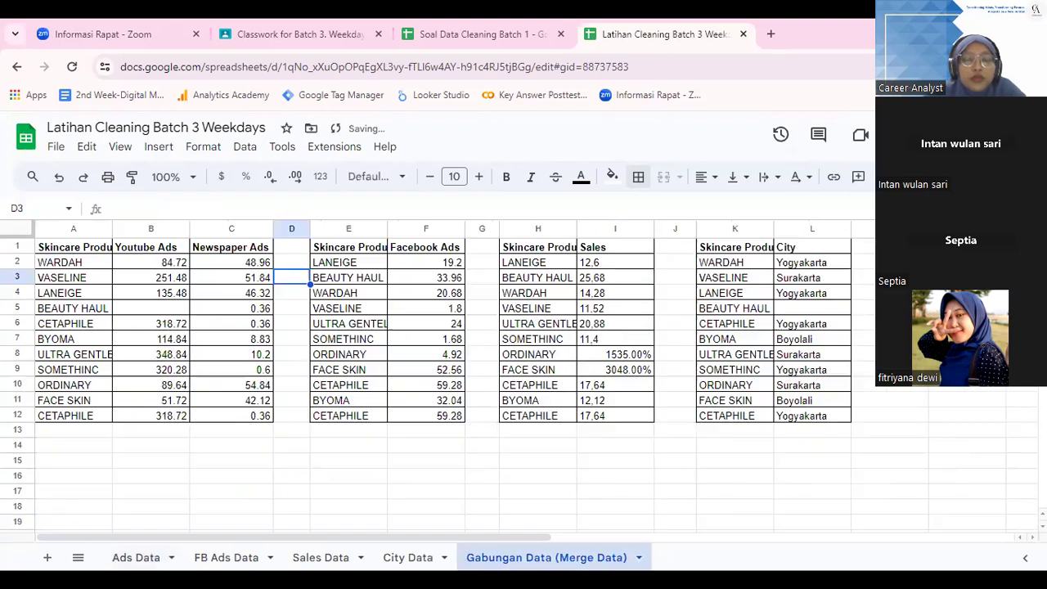
pyautogui.click(326, 436)
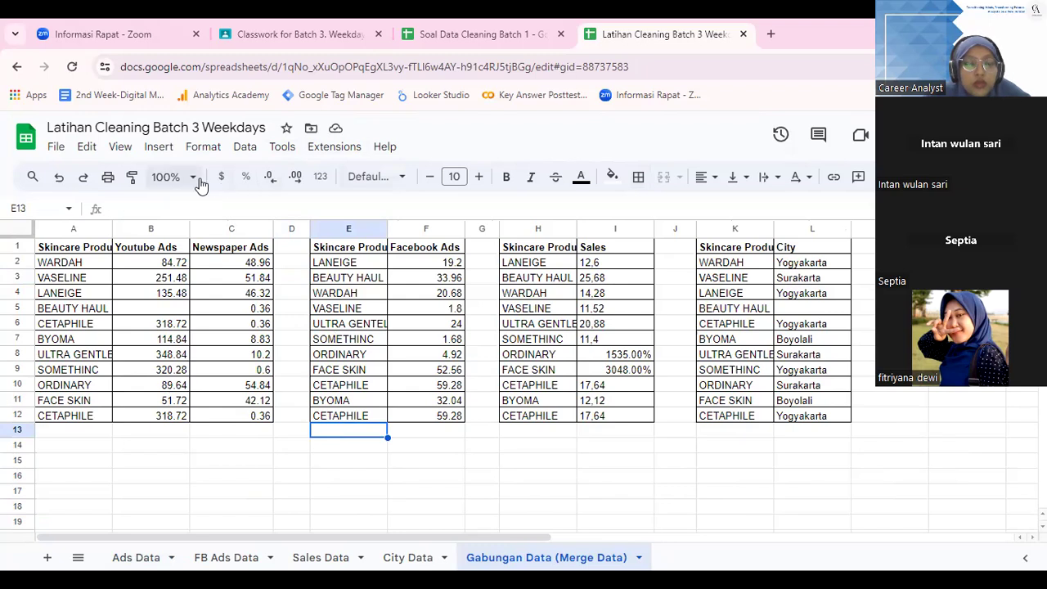
pyautogui.click(174, 177)
pyautogui.click(169, 254)
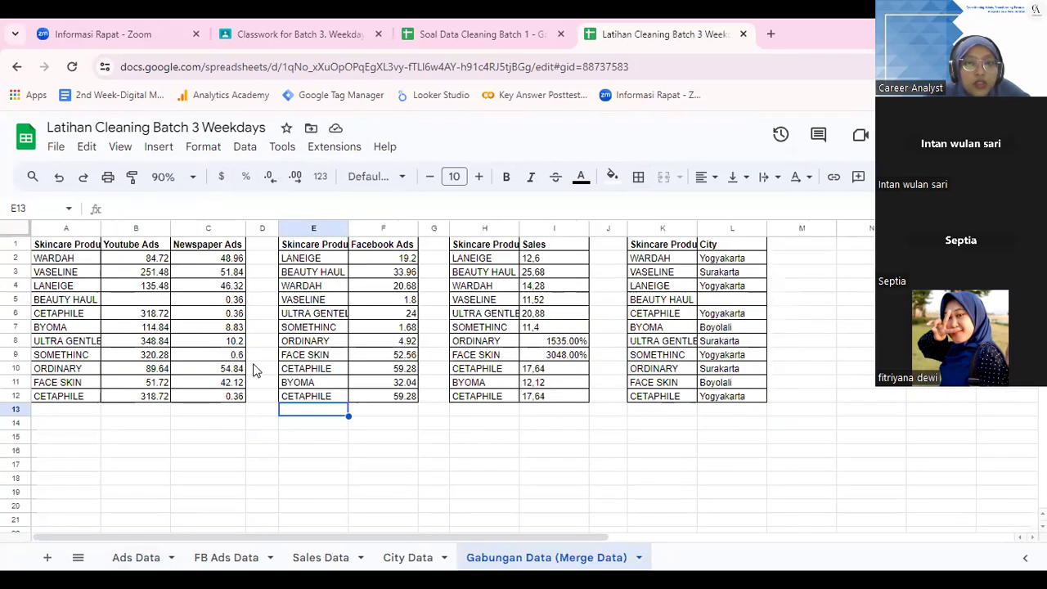
pyautogui.click(368, 449)
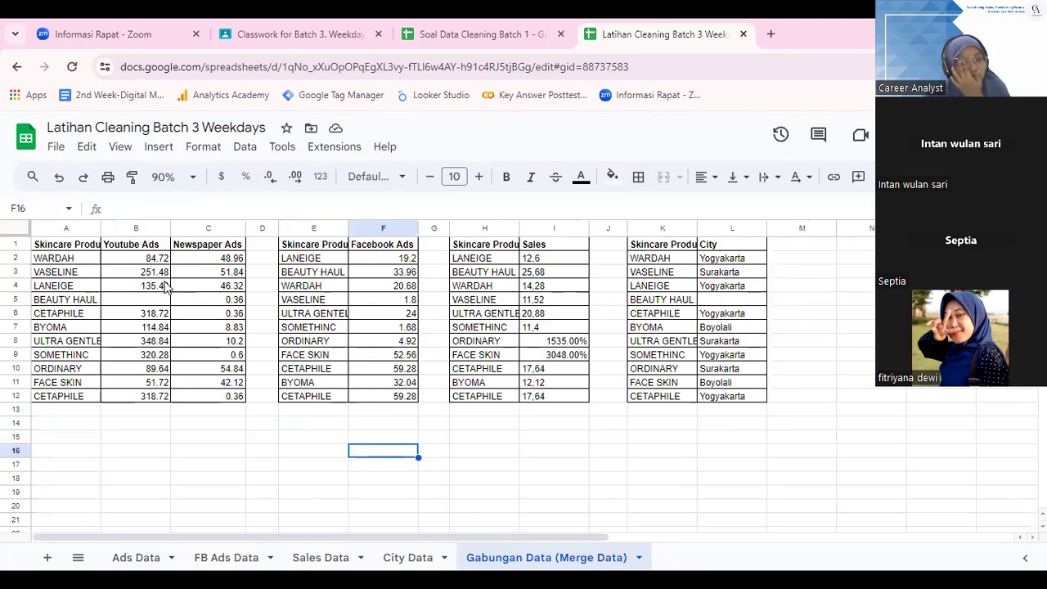
# Examine the four tables side by side, comparing their skincare product columns and the values beside them.
pyautogui.moveTo(69, 260); pyautogui.dragTo(205, 398)
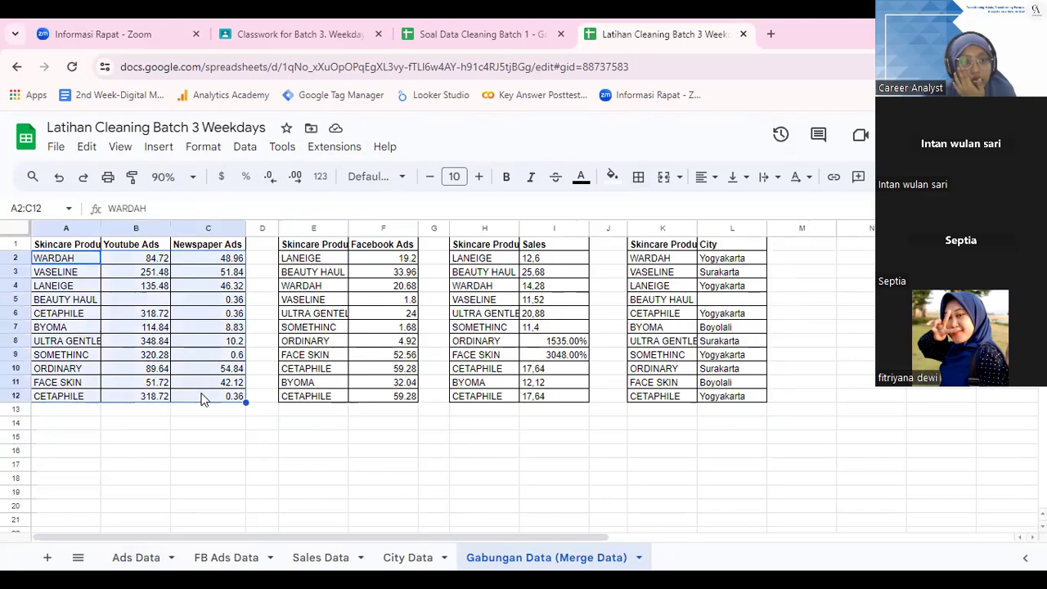
pyautogui.moveTo(306, 249); pyautogui.dragTo(413, 399)
pyautogui.moveTo(488, 246); pyautogui.dragTo(561, 413)
pyautogui.moveTo(653, 248); pyautogui.dragTo(708, 392)
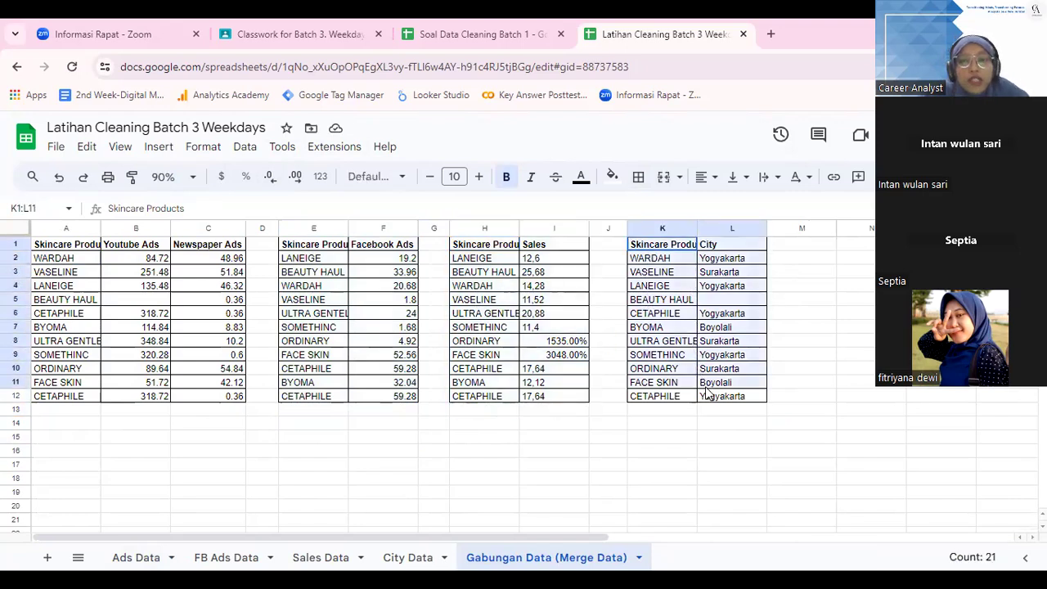
pyautogui.click(125, 245)
pyautogui.click(61, 262)
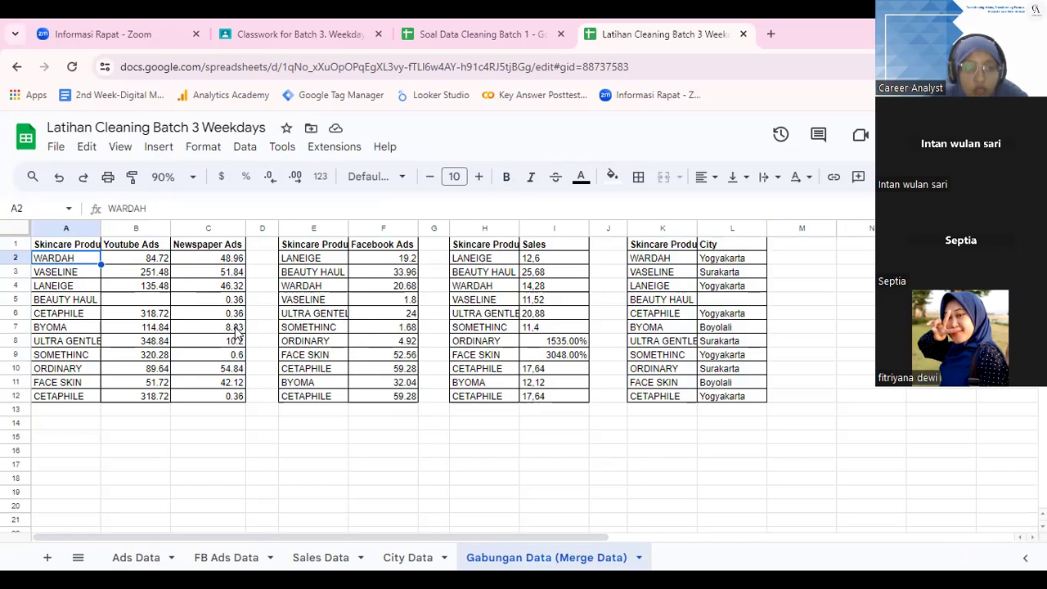
pyautogui.click(149, 263)
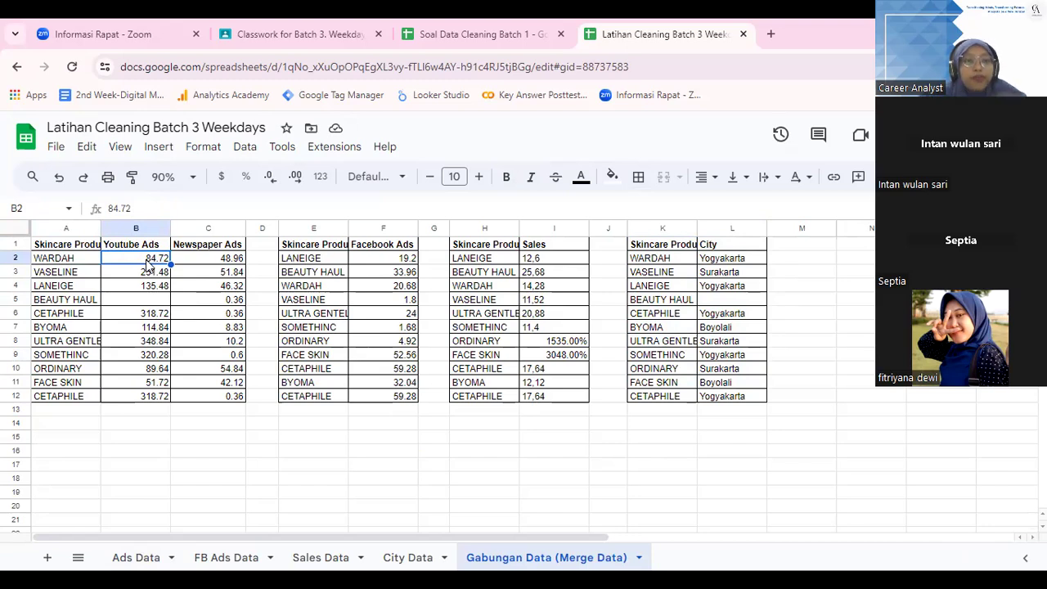
# Copy the table A1:C12 with the Youtube Ads and Newspaper Ads data.
pyautogui.click(75, 285)
pyautogui.moveTo(67, 245); pyautogui.dragTo(210, 394)
pyautogui.hotkey('ctrl', 'c')
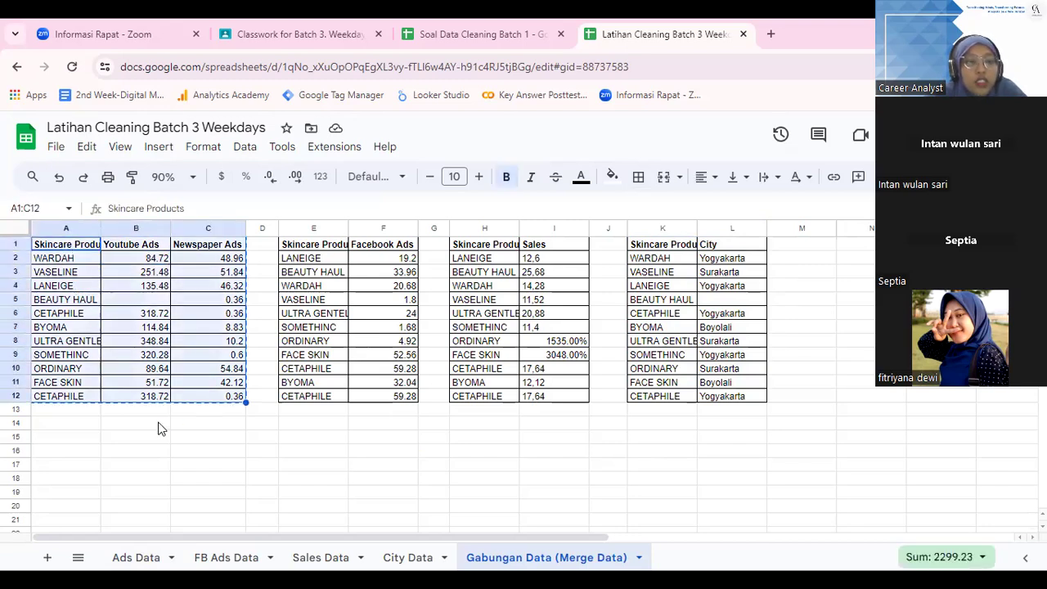
pyautogui.click(74, 434)
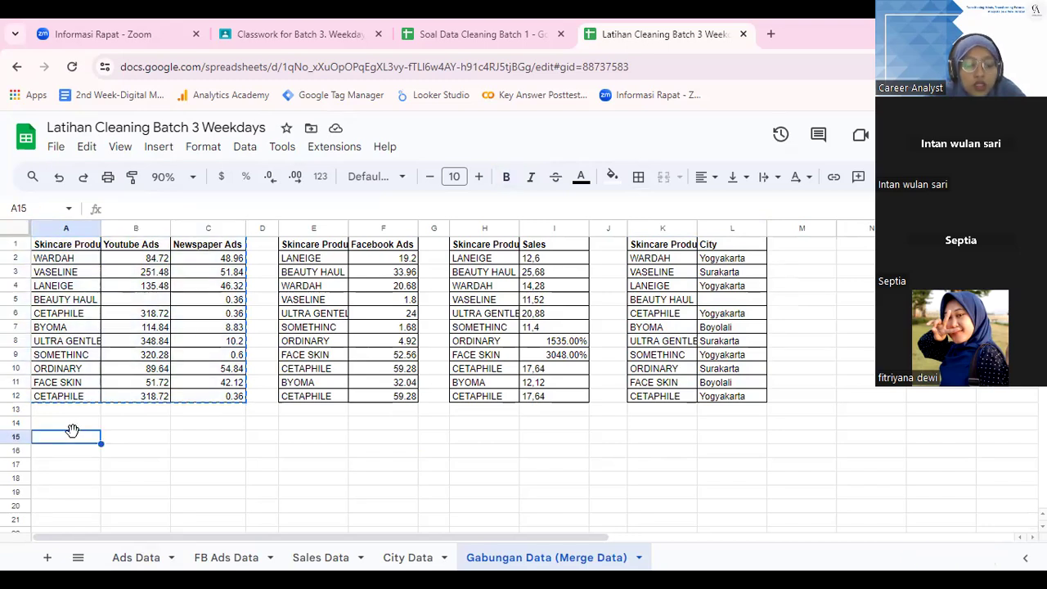
pyautogui.hotkey('ctrl', 'v')
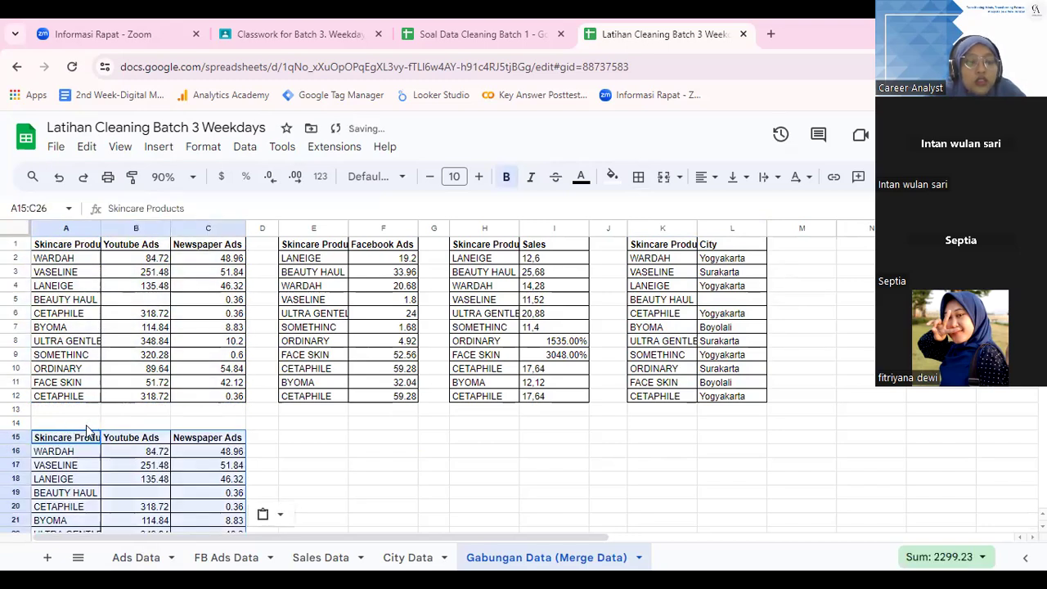
pyautogui.hotkey('ctrl', 'z')
# Paste the copied ads table at A14, below the original tables.
pyautogui.click(76, 424)
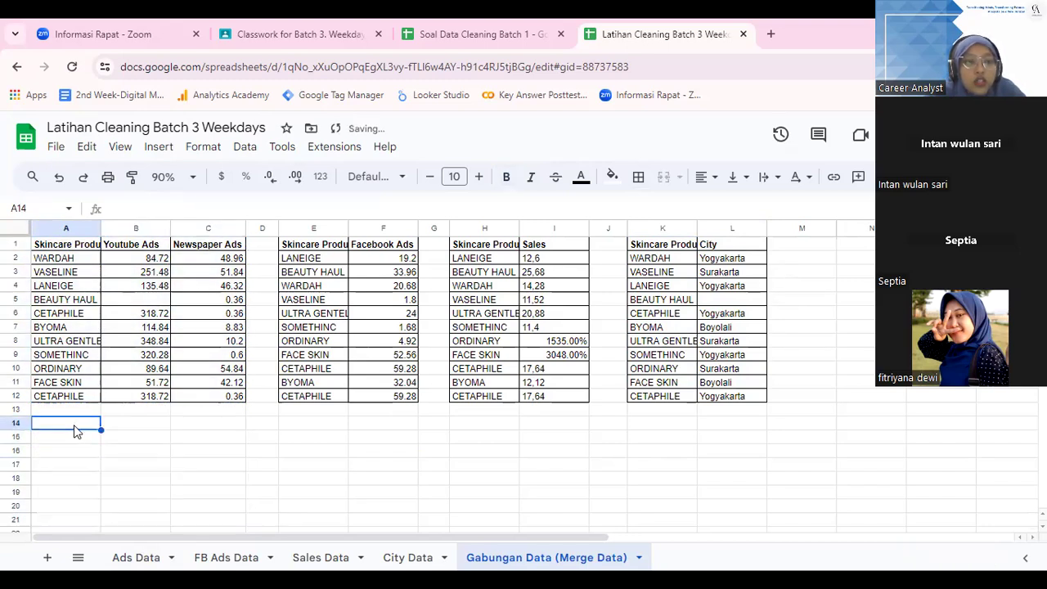
pyautogui.hotkey('ctrl', 'v')
pyautogui.click(162, 436)
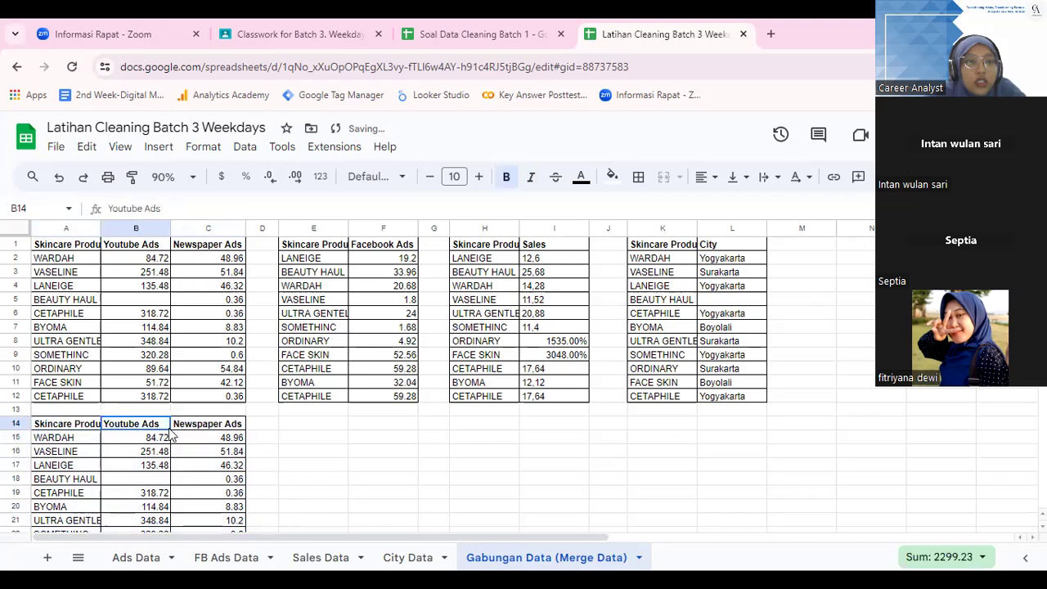
pyautogui.click(302, 453)
pyautogui.press('Down')
pyautogui.press('Down')
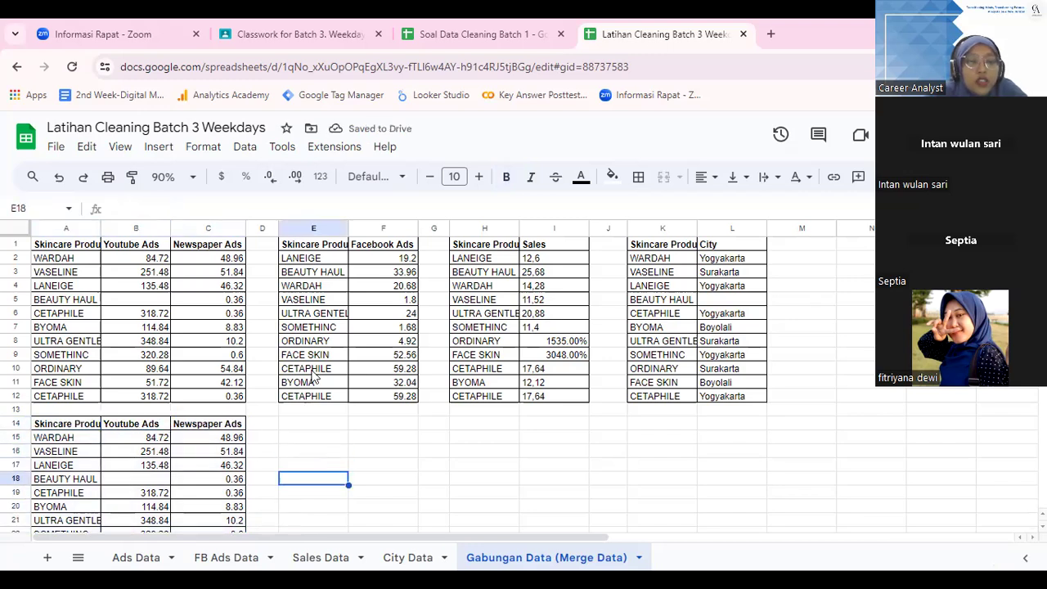
# Copy the Facebook Ads header from F1 to D14, widen column D to fit it, and widen column G slightly.
pyautogui.click(378, 250)
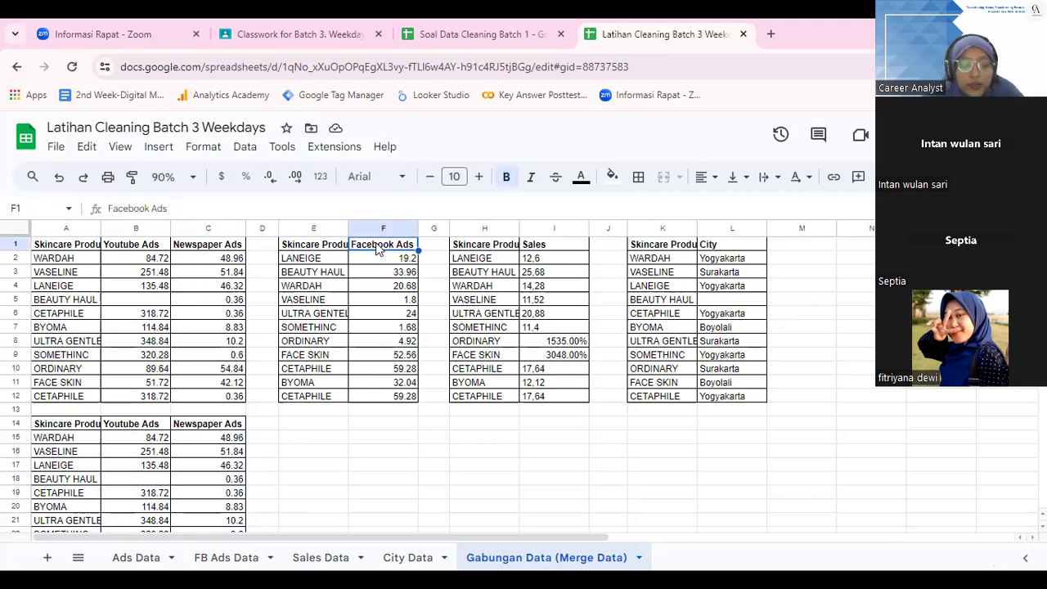
pyautogui.click(270, 426)
pyautogui.hotkey('ctrl', 'v')
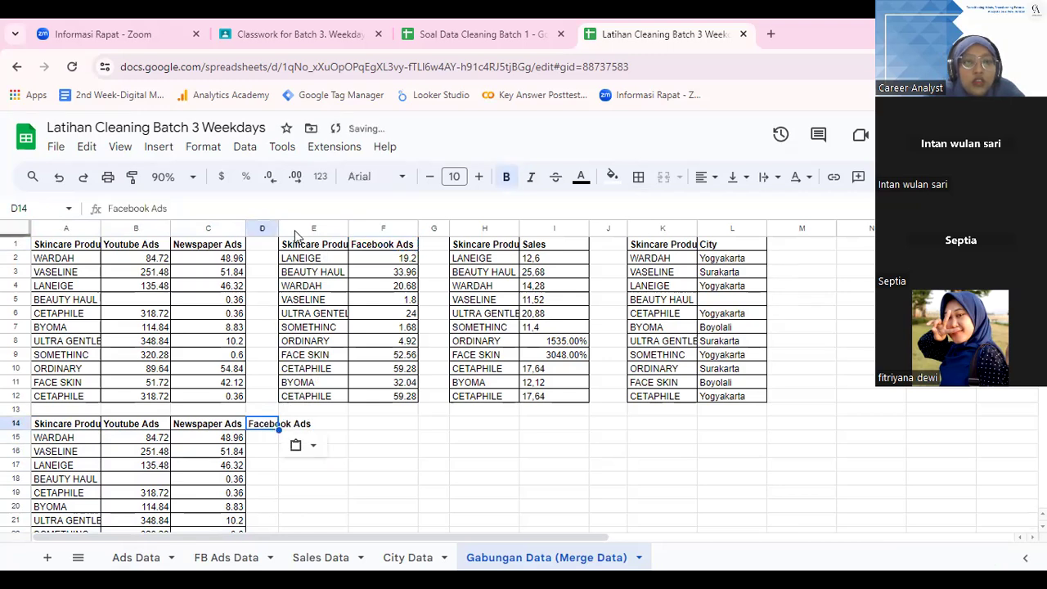
pyautogui.moveTo(278, 228); pyautogui.dragTo(317, 228)
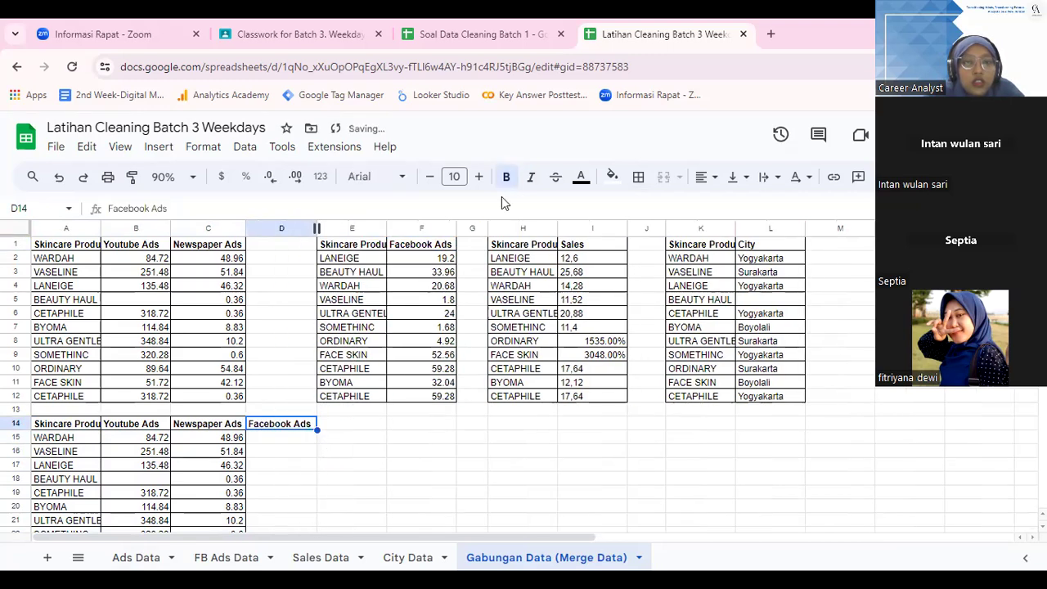
pyautogui.moveTo(488, 227); pyautogui.dragTo(509, 227)
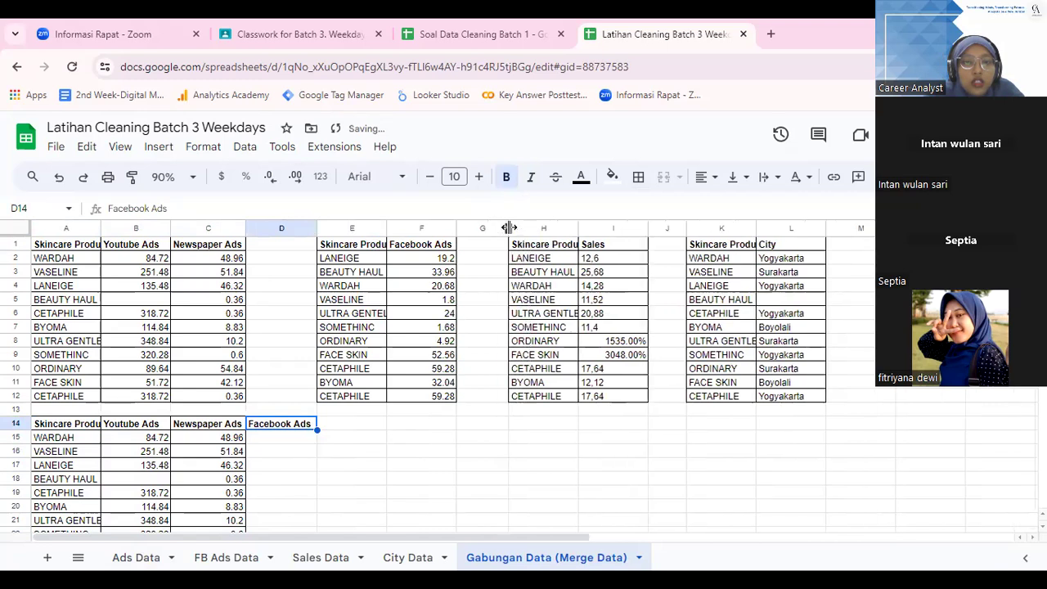
# Copy the Sales header from I1 to E14 and the City header from L1 to F14.
pyautogui.click(612, 246)
pyautogui.hotkey('ctrl', 'c')
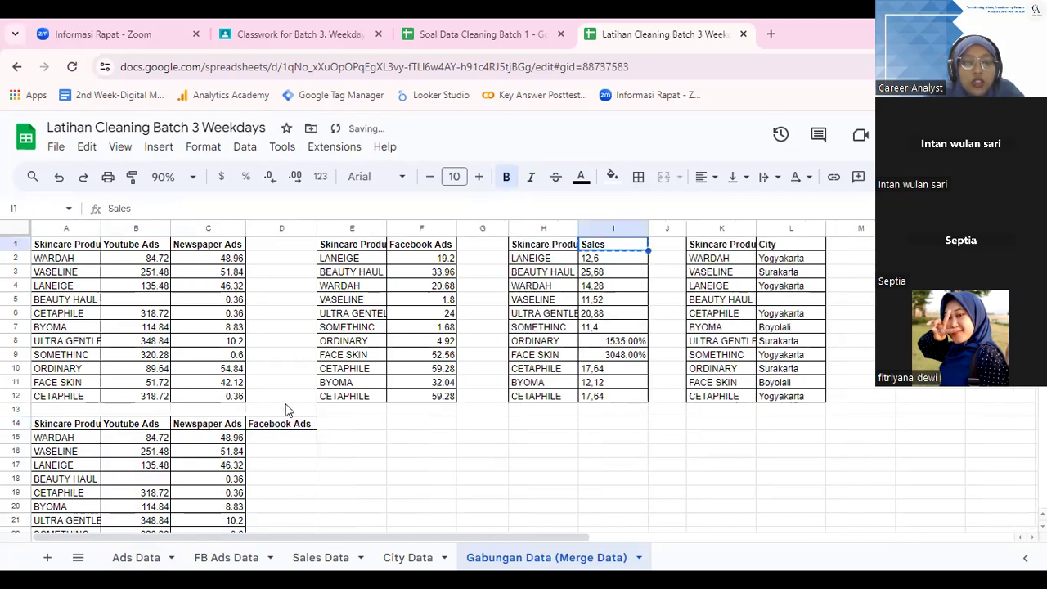
pyautogui.click(335, 425)
pyautogui.hotkey('ctrl', 'v')
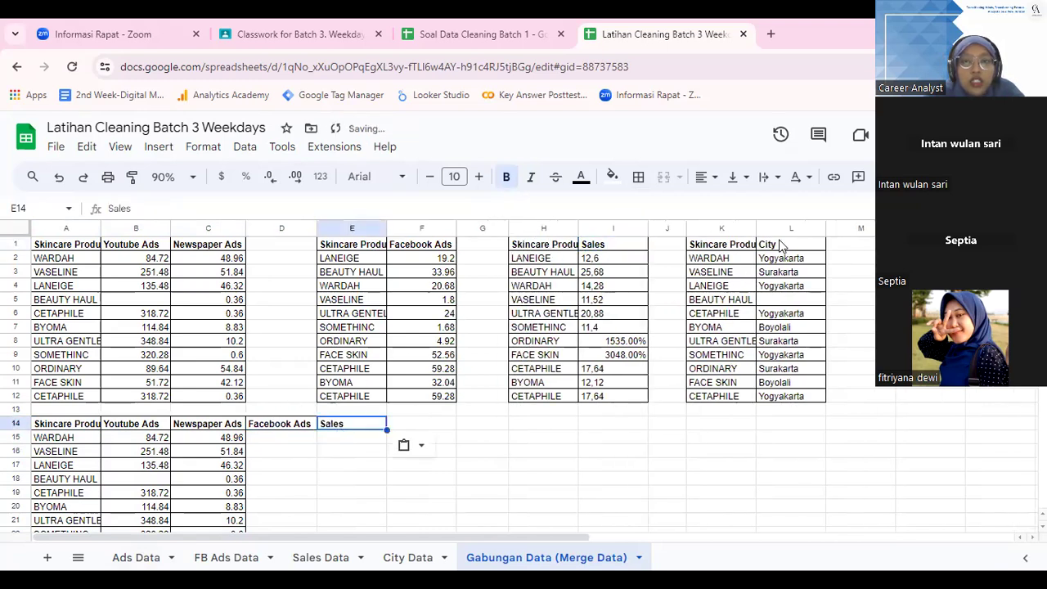
pyautogui.click(781, 245)
pyautogui.hotkey('ctrl', 'c')
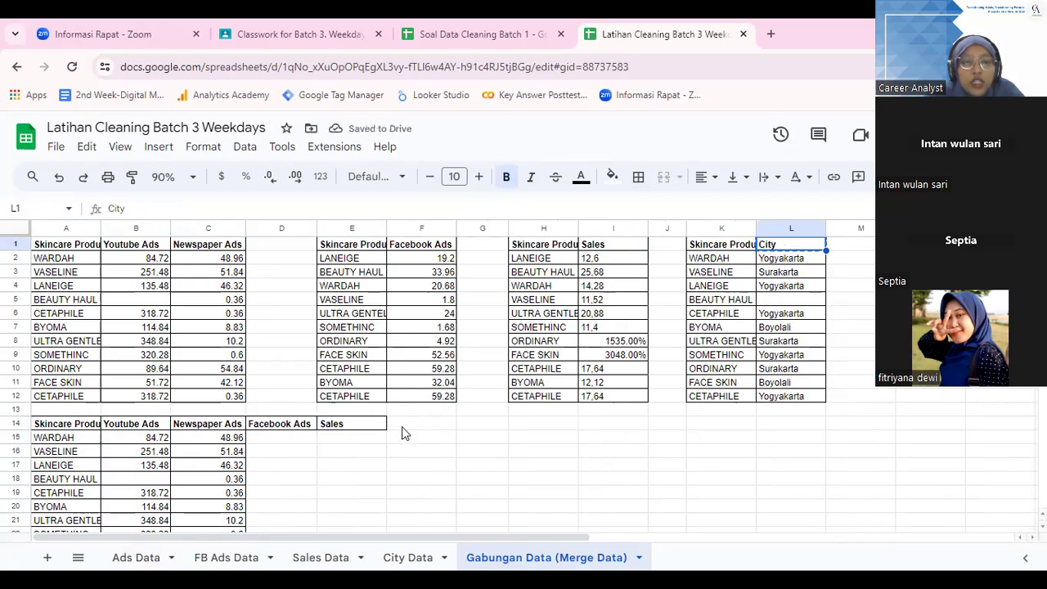
pyautogui.click(402, 426)
pyautogui.hotkey('ctrl', 'v')
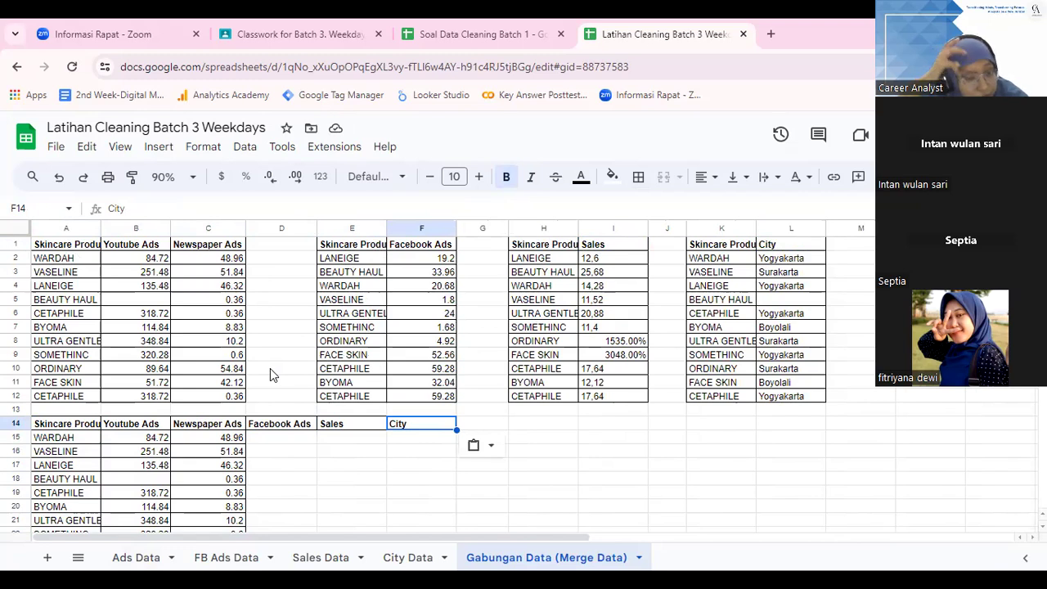
pyautogui.click(284, 442)
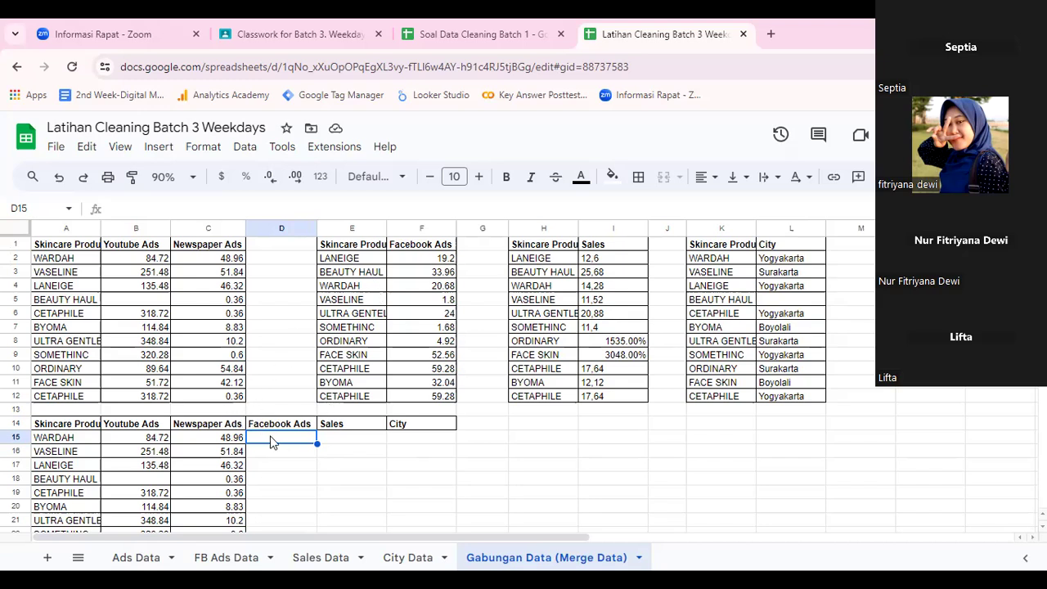
# Start an XLOOKUP formula in D15 with A15 as the search key and the absolute lookup range $E$2:$E$12.
pyautogui.write('=XLOOKUP')
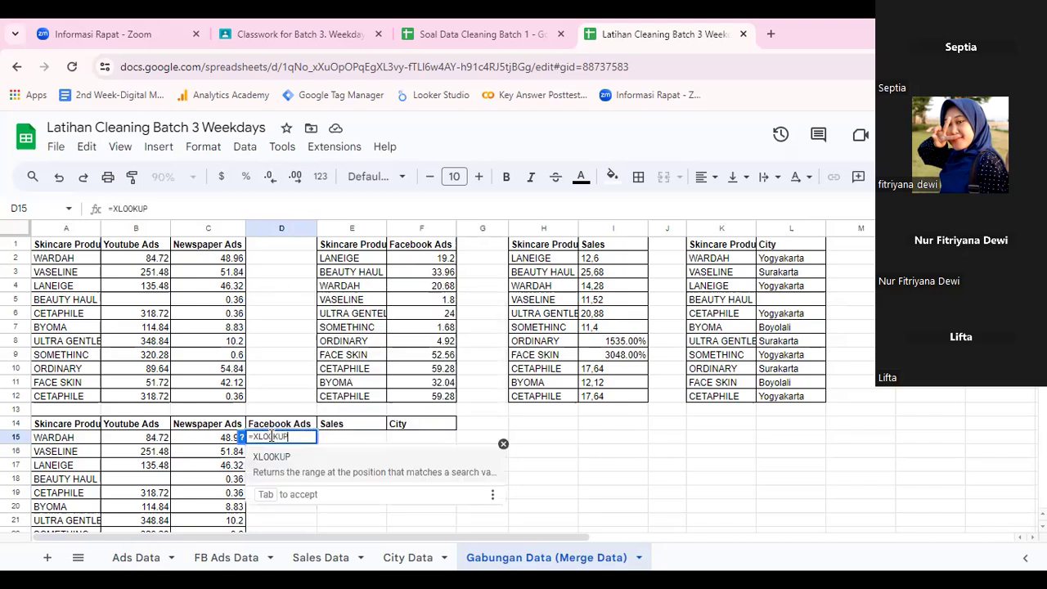
pyautogui.write('(')
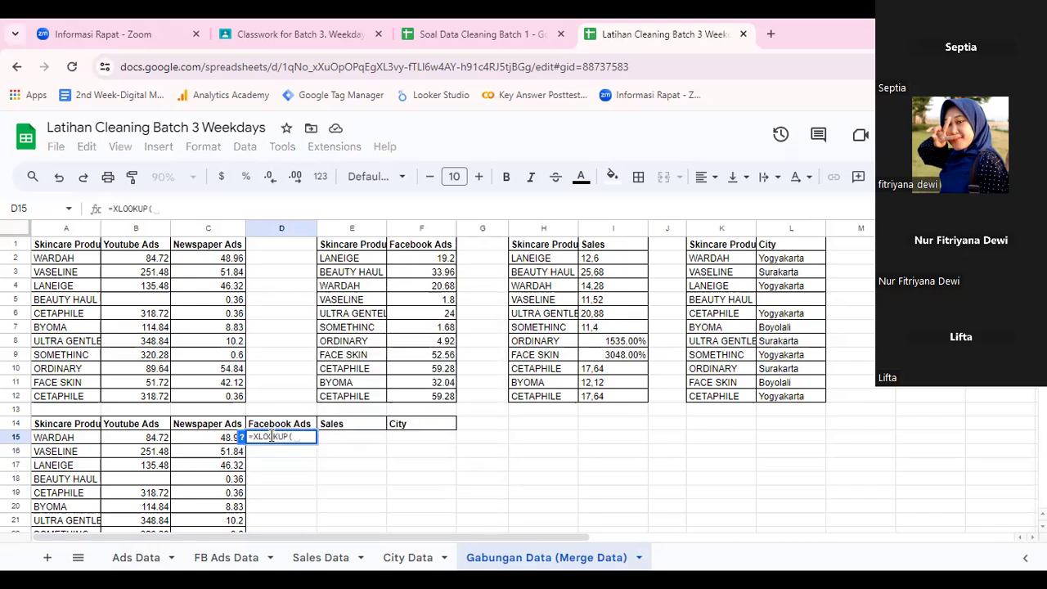
pyautogui.click(70, 442)
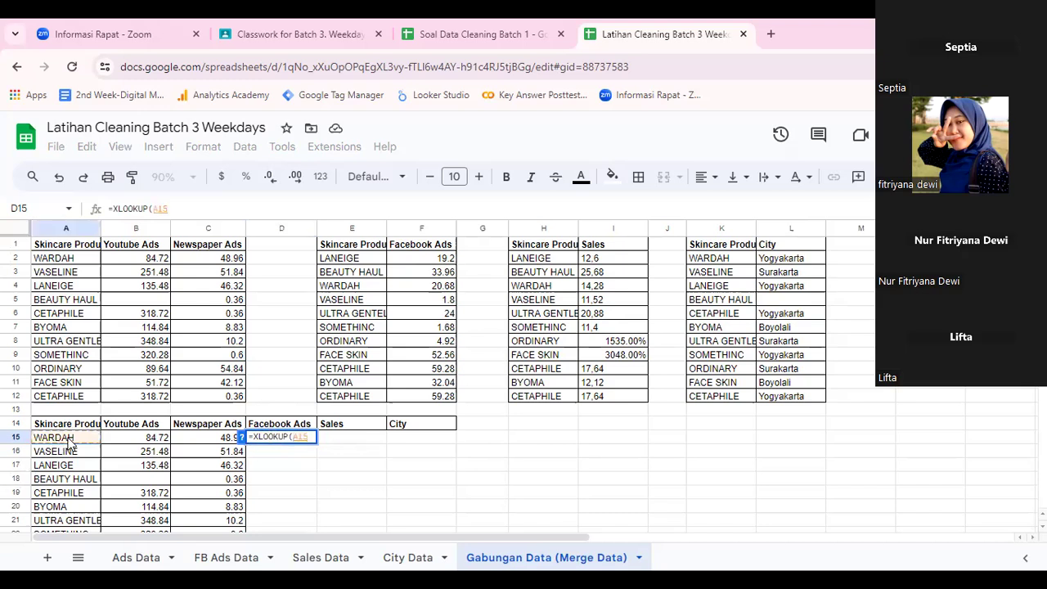
pyautogui.write(',,')
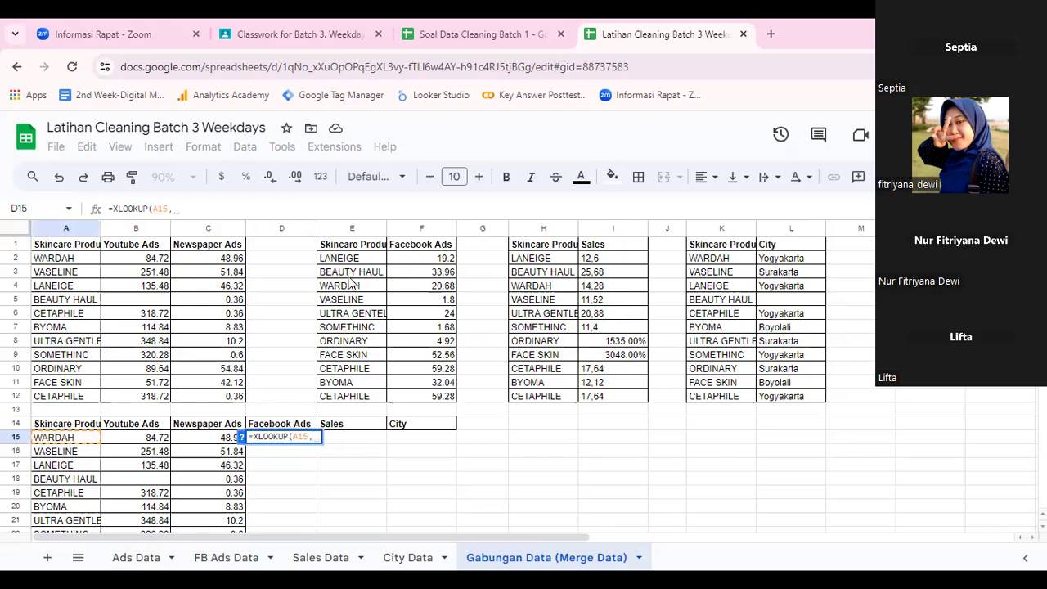
pyautogui.moveTo(357, 264); pyautogui.dragTo(354, 401)
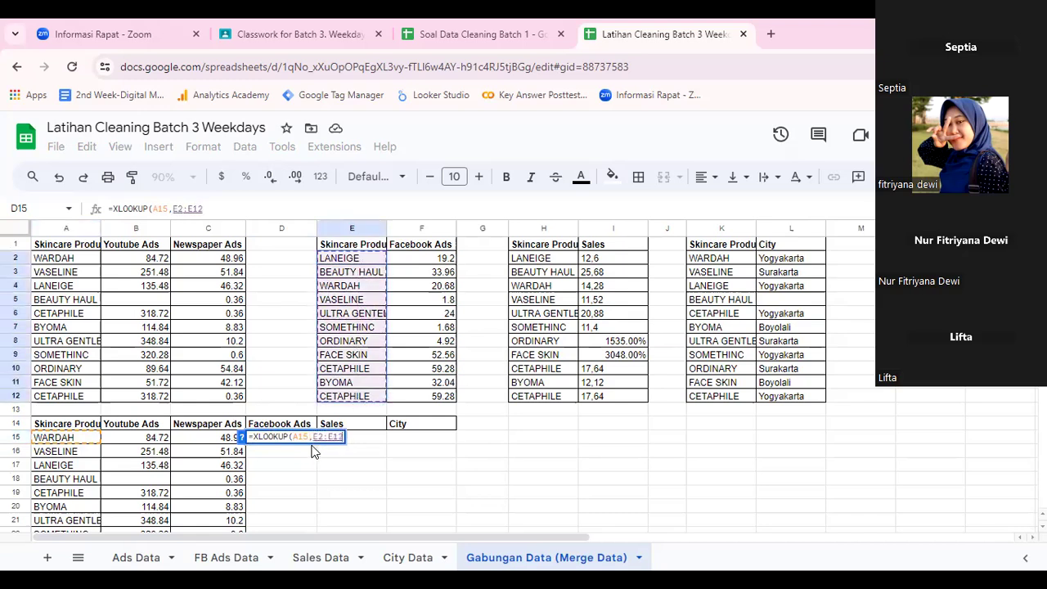
pyautogui.moveTo(313, 436); pyautogui.dragTo(355, 443)
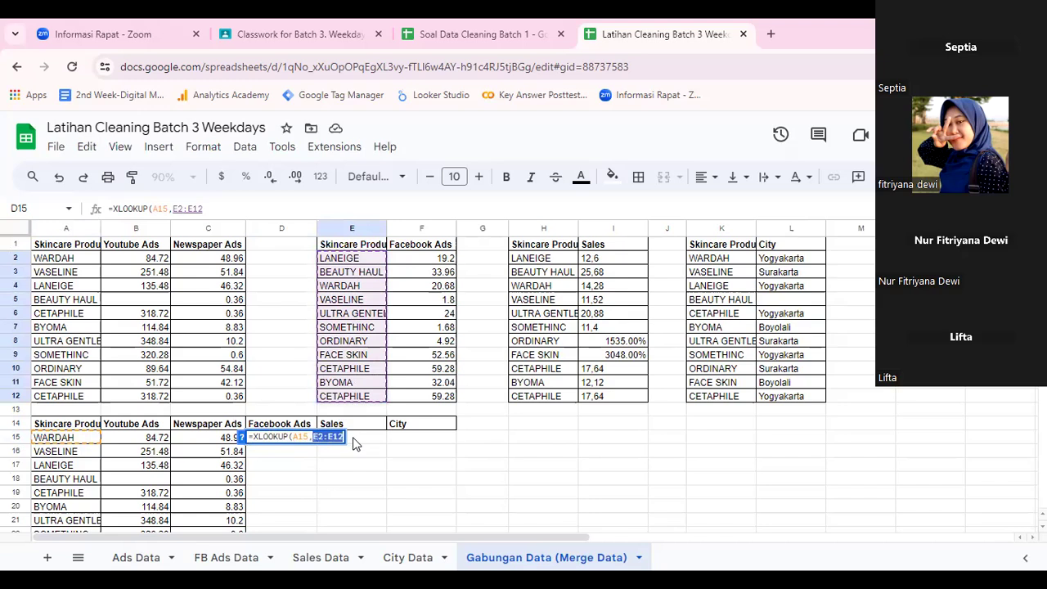
pyautogui.press('F4')
pyautogui.press('Right')
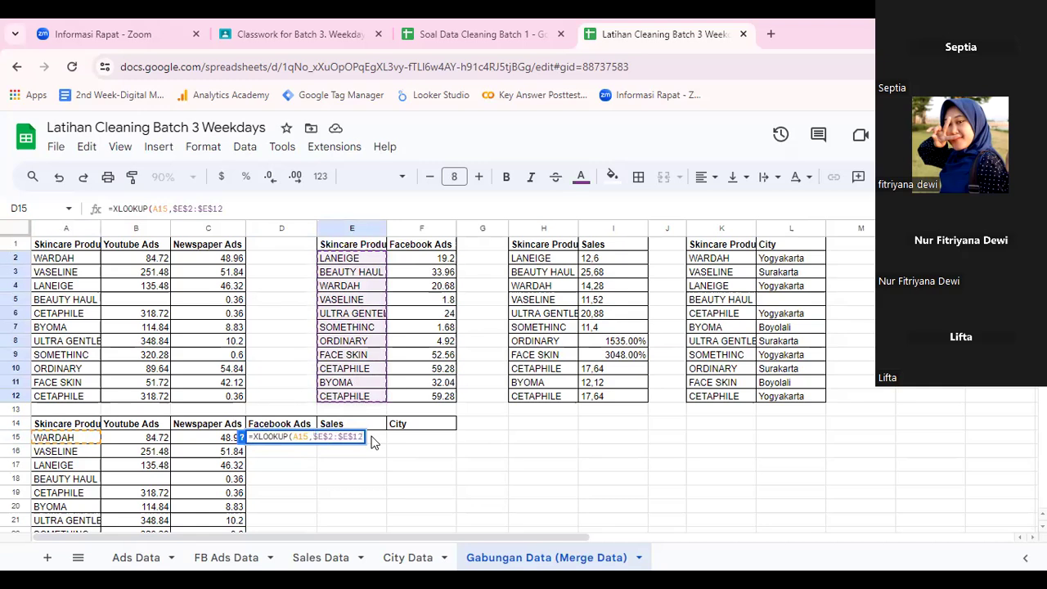
# Complete the D15 XLOOKUP formula with the absolute result range $F$2:$F$12 from the Facebook Ads column.
pyautogui.write(',')
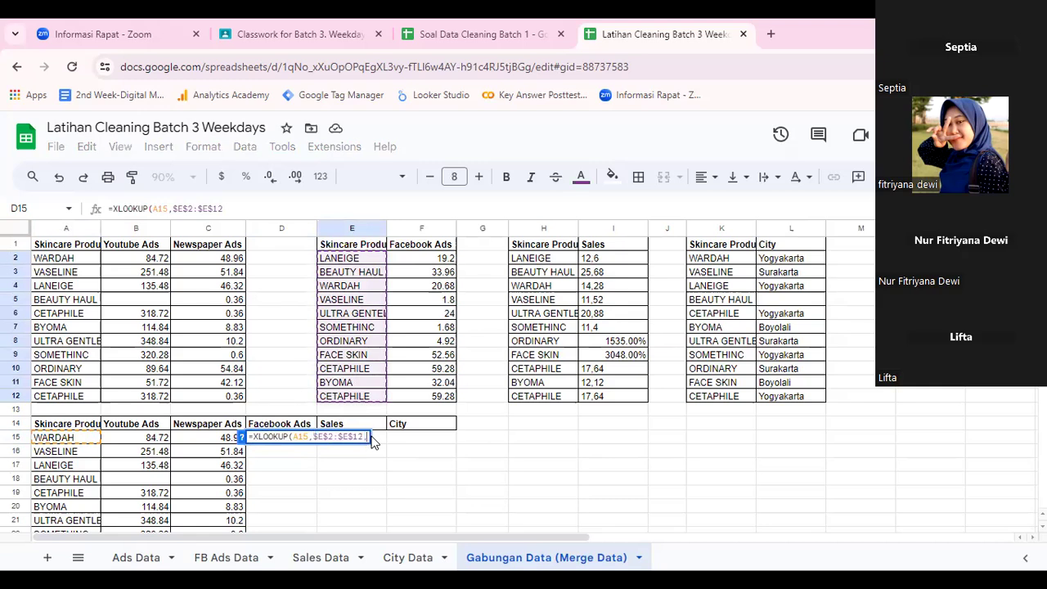
pyautogui.click(428, 260)
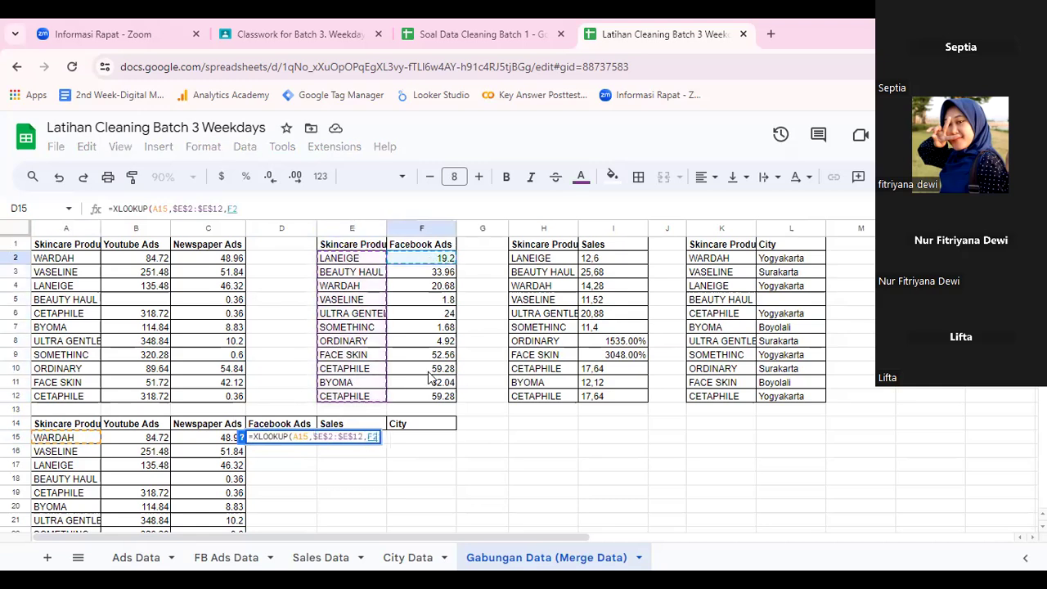
pyautogui.keyDown('shift'); pyautogui.click(432, 399); pyautogui.keyUp('shift')
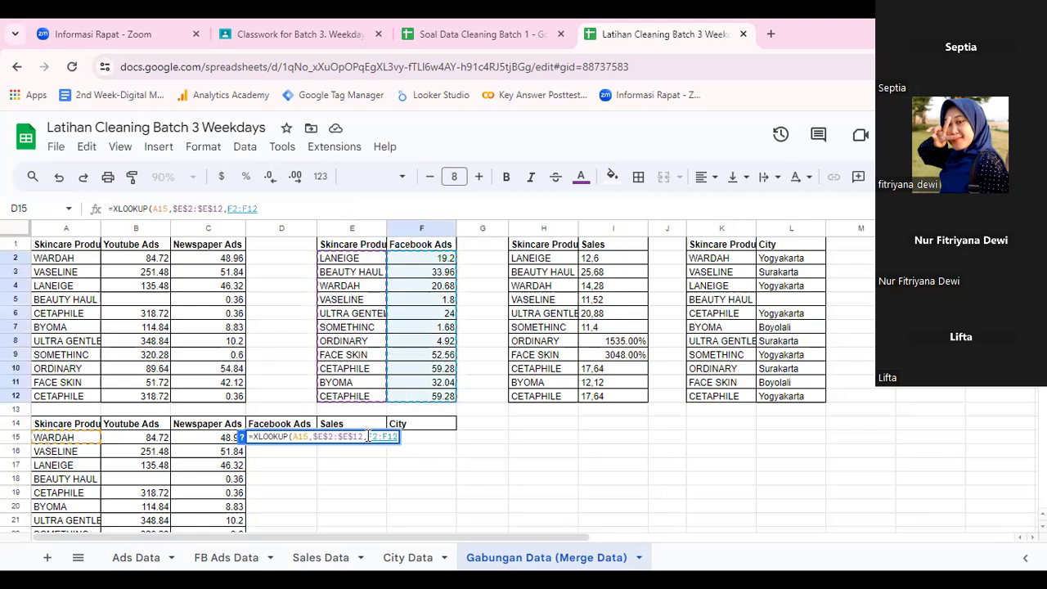
pyautogui.doubleClick(400, 440)
pyautogui.press('F4')
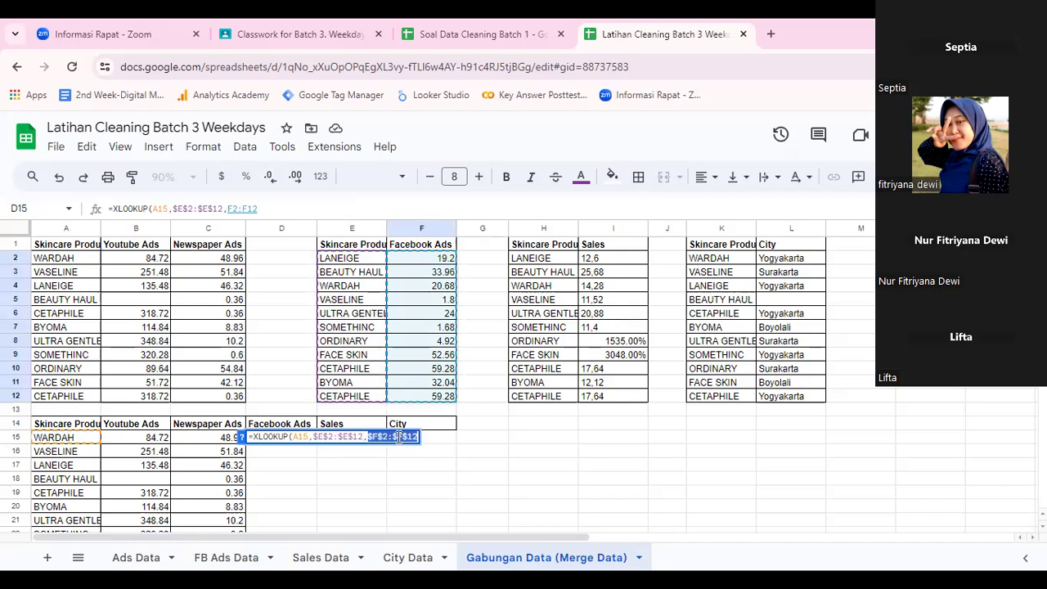
pyautogui.click(400, 438)
pyautogui.write(')')
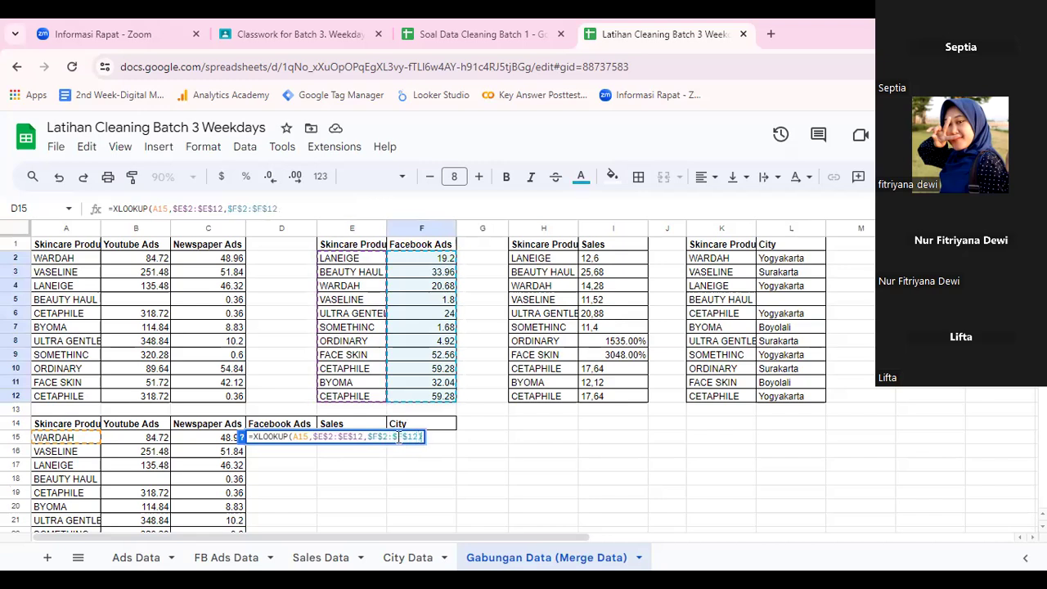
pyautogui.press('Return')
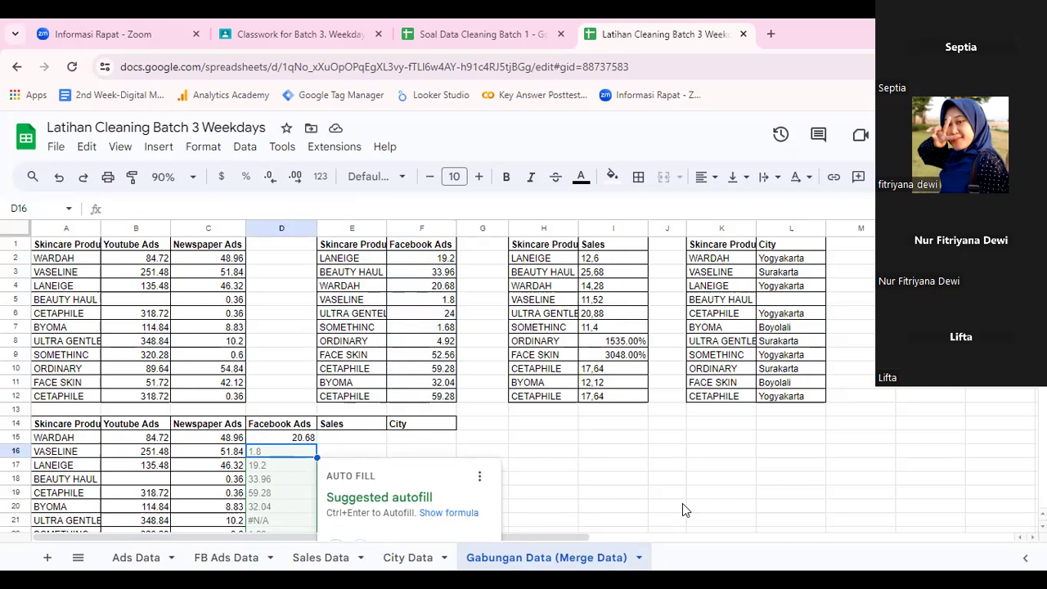
# Accept the suggested autofill to apply the XLOOKUP formula to D16:D25, and dismiss the notification.
pyautogui.scroll(-4, 682, 503)
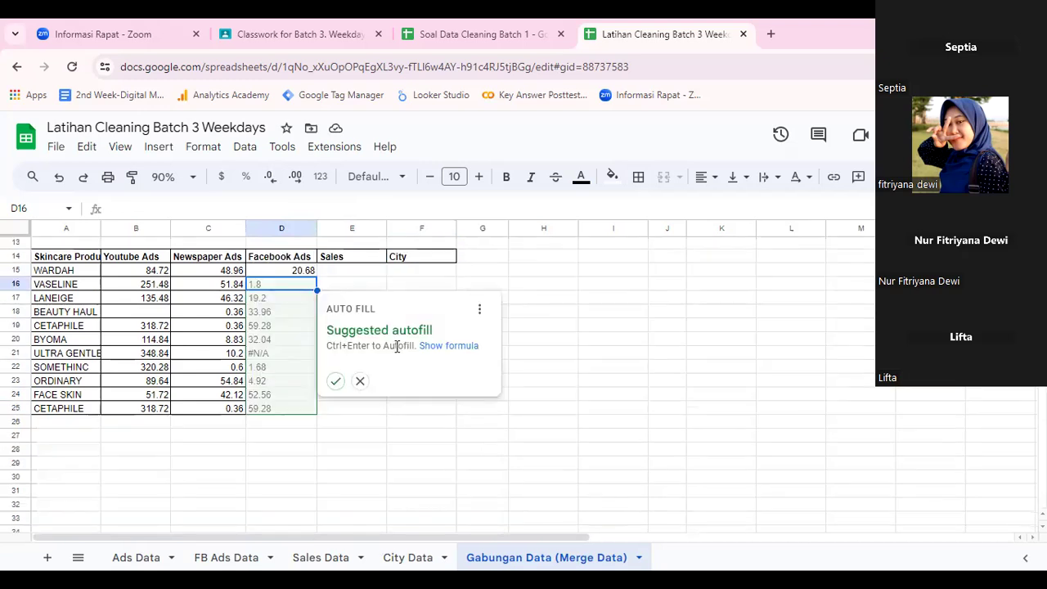
pyautogui.click(335, 381)
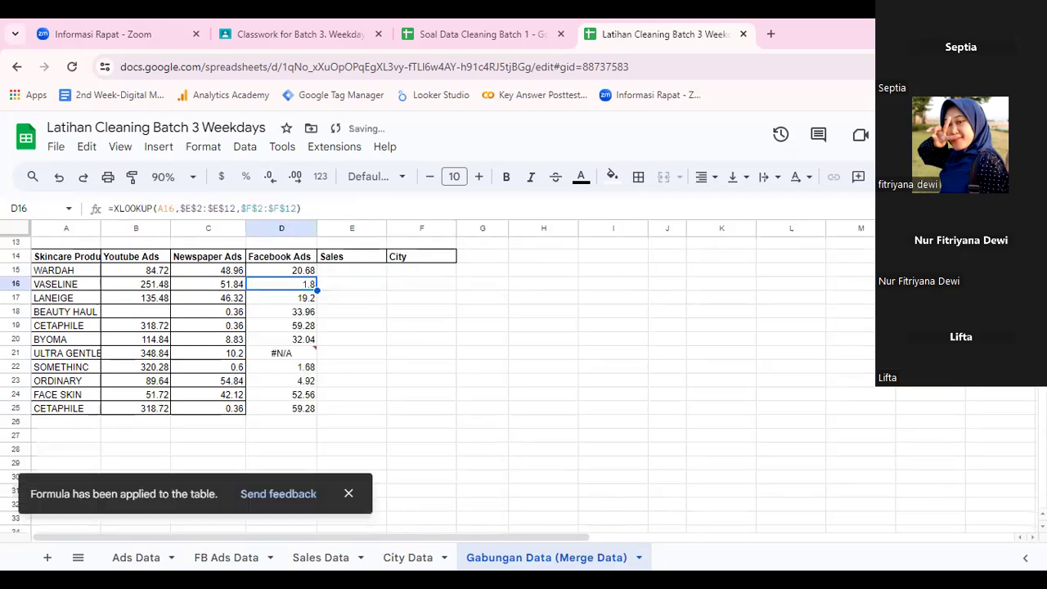
pyautogui.scroll(3, 442, 343)
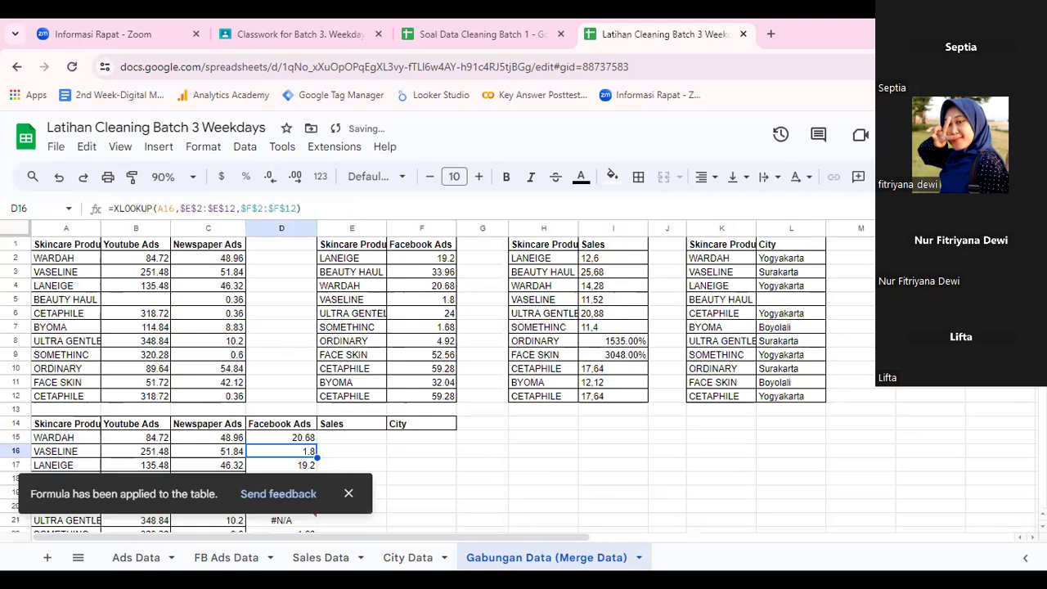
pyautogui.click(350, 496)
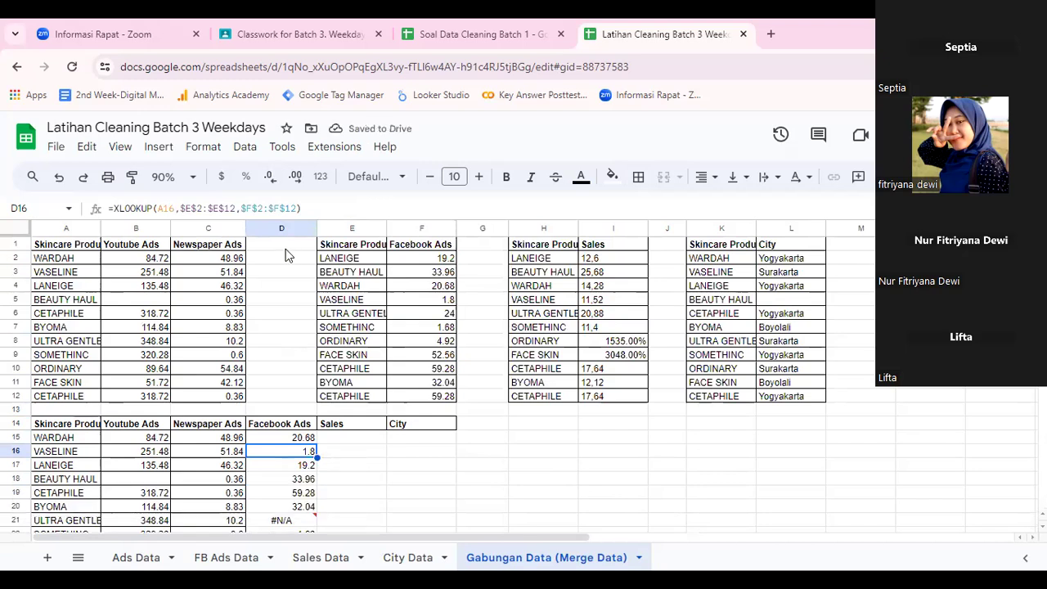
# Set the sheet zoom to 75% and widen column A to fit the Skincare Products header.
pyautogui.click(190, 178)
pyautogui.click(168, 229)
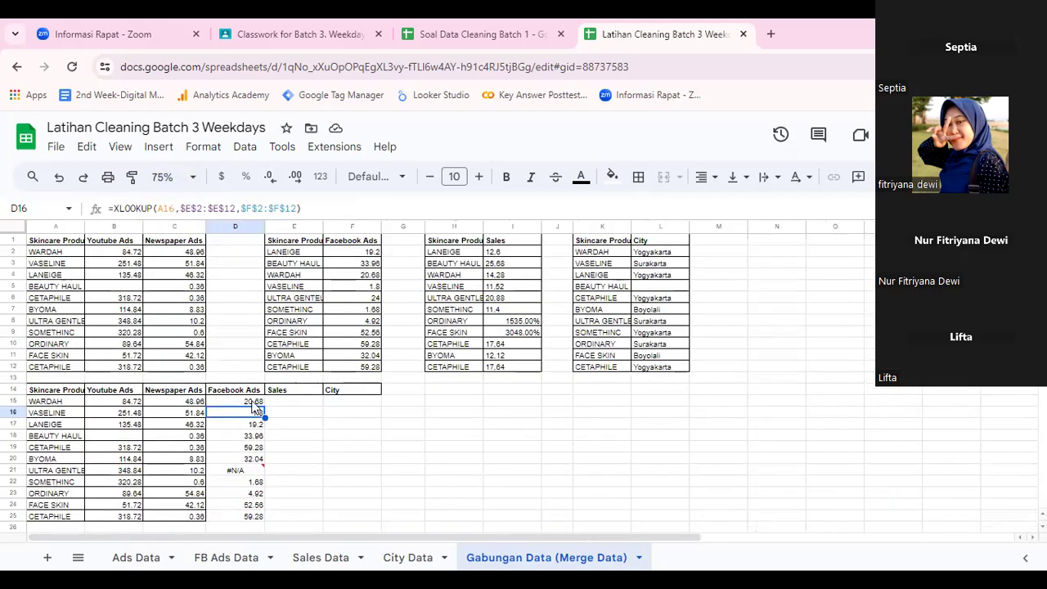
pyautogui.click(253, 404)
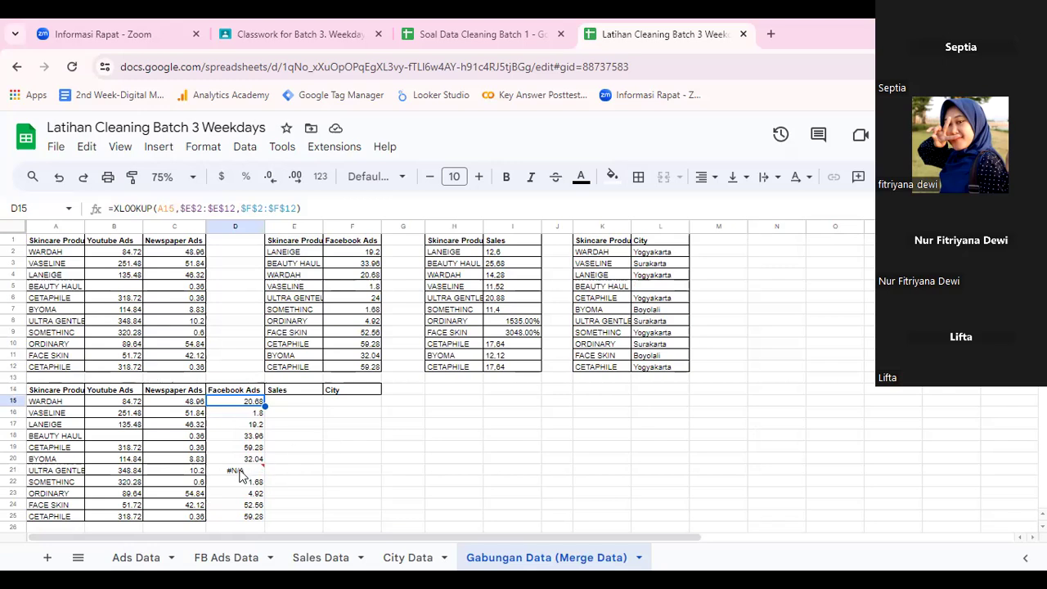
pyautogui.moveTo(85, 227); pyautogui.dragTo(103, 226)
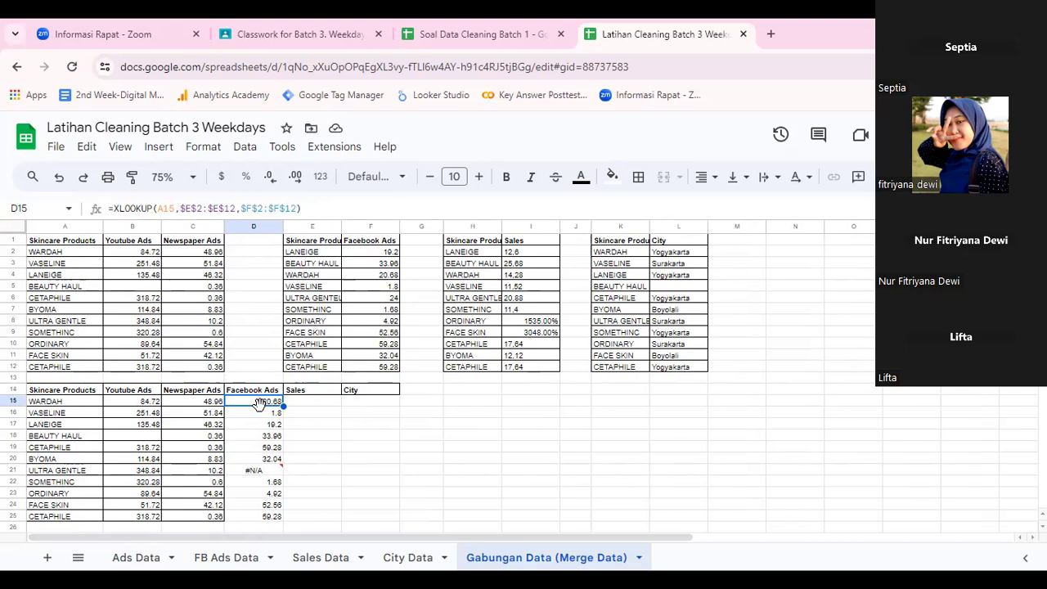
# Resolve the lookup error in D21: widen column E slightly and correct the product name in E6 to ULTRA GENTLE.
pyautogui.click(258, 471)
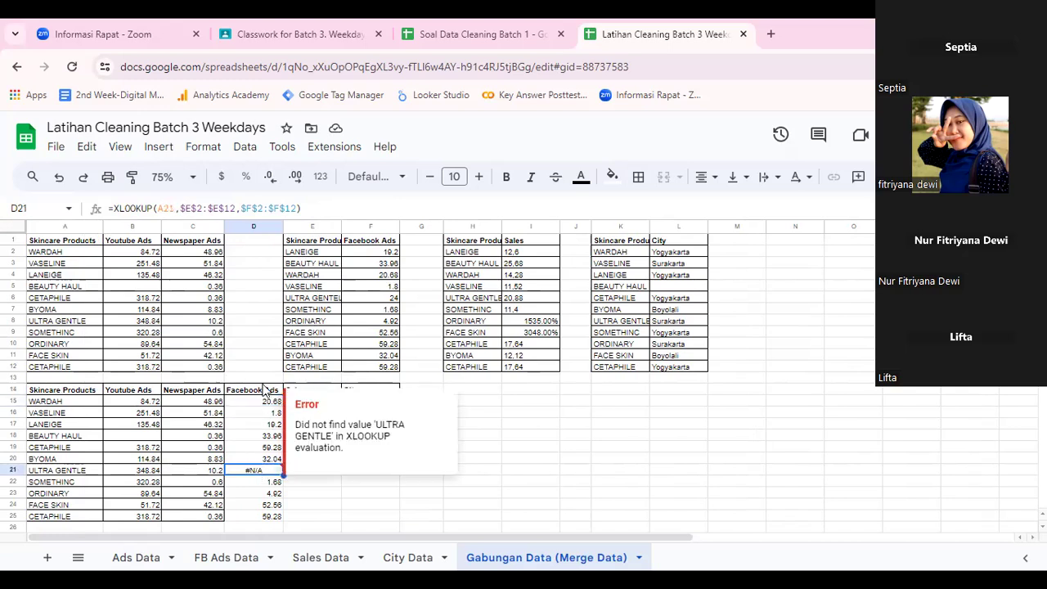
pyautogui.click(260, 402)
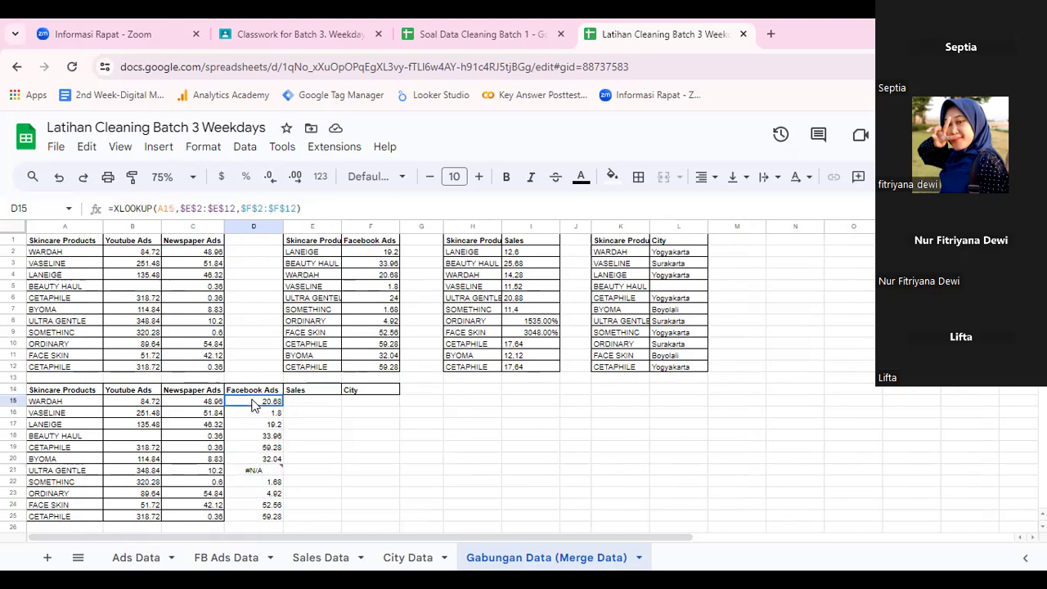
pyautogui.click(256, 470)
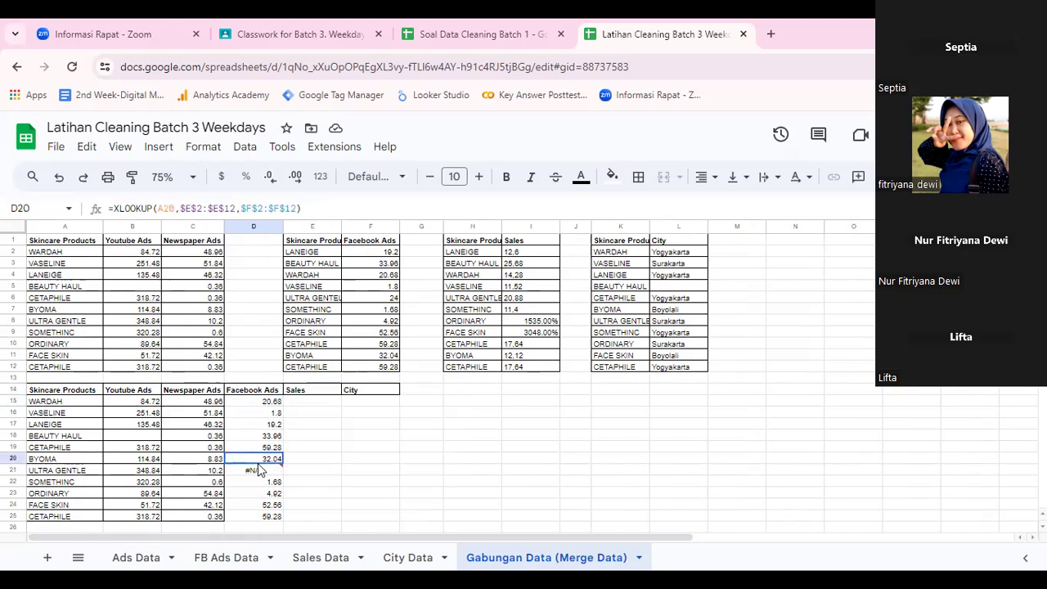
pyautogui.click(80, 472)
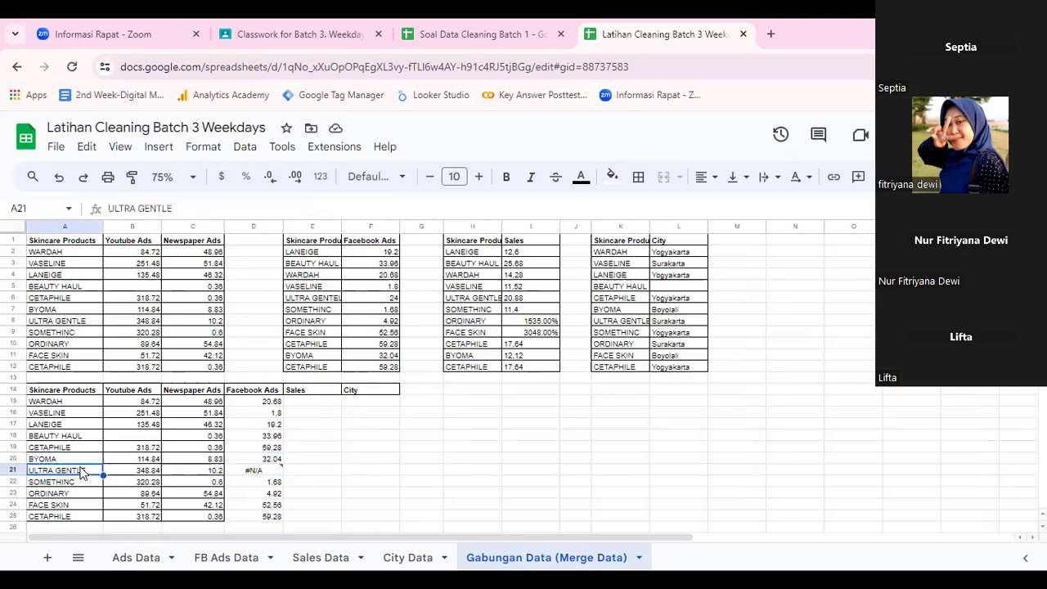
pyautogui.click(333, 300)
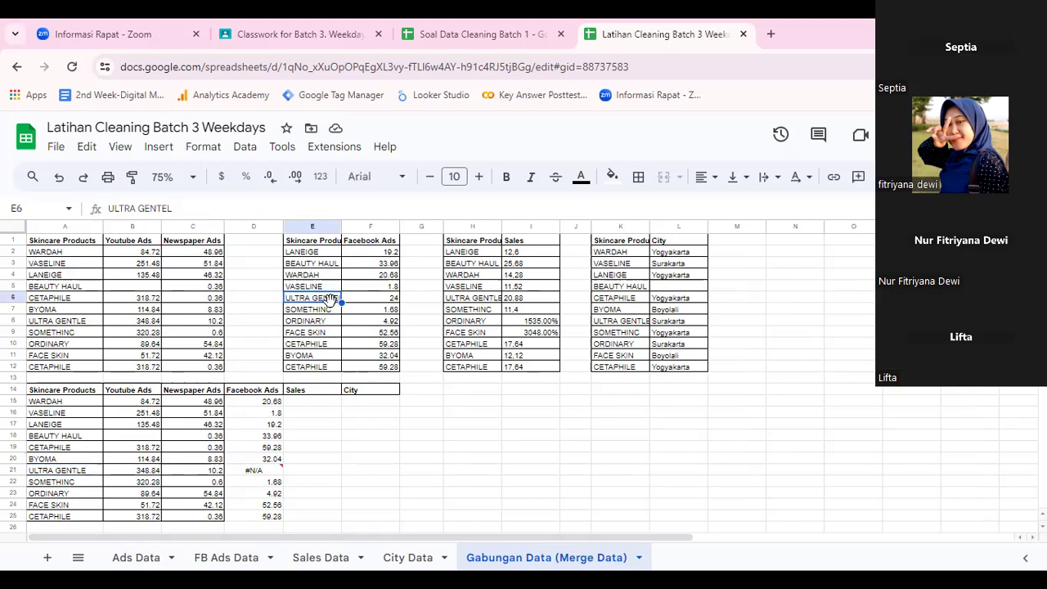
pyautogui.moveTo(344, 226); pyautogui.dragTo(348, 225)
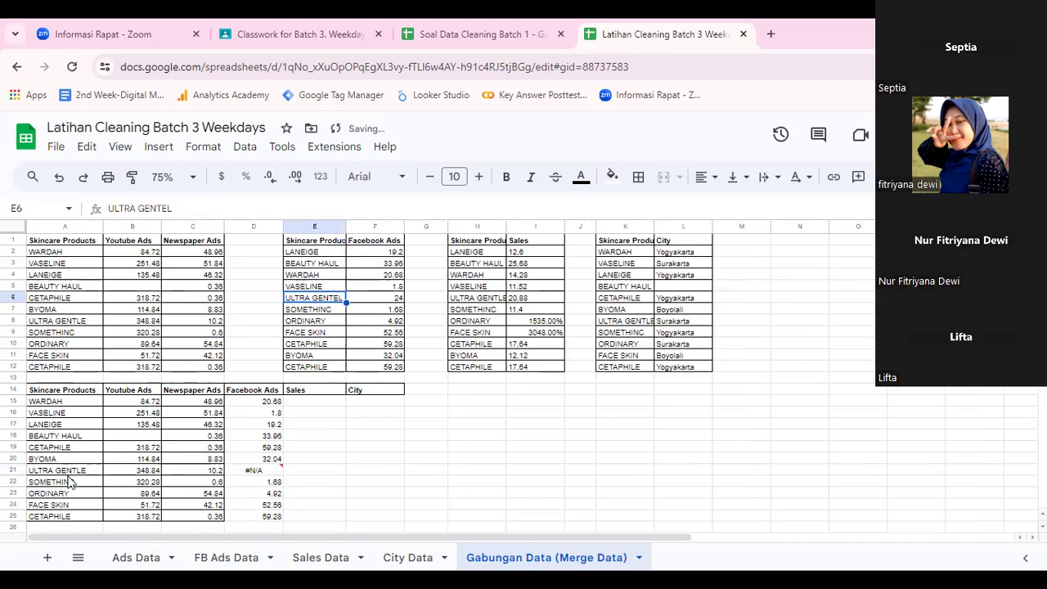
pyautogui.click(199, 207)
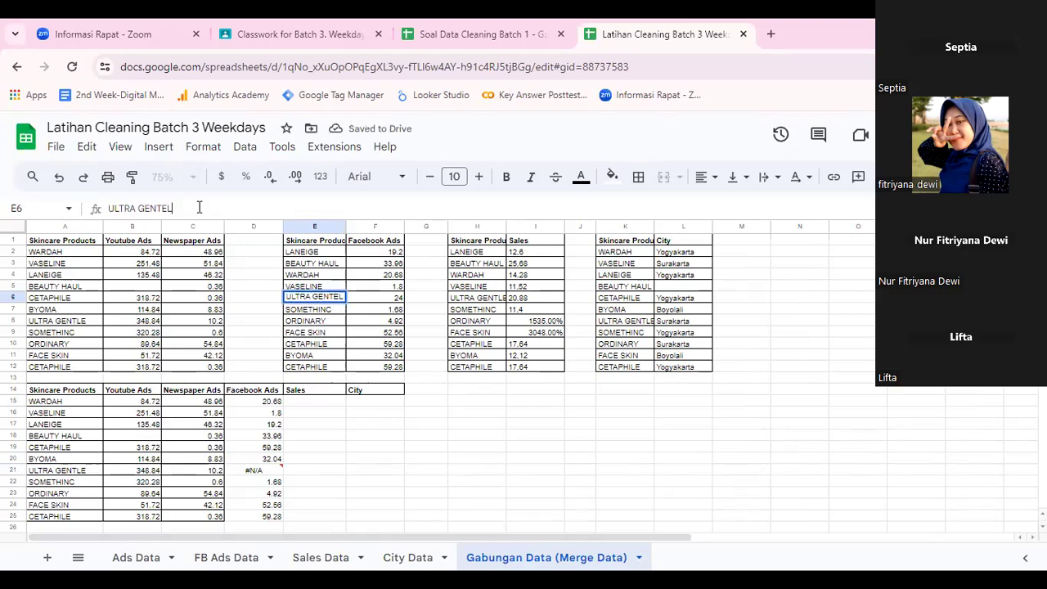
pyautogui.press('BackSpace')
pyautogui.press('BackSpace')
pyautogui.write('LE')
pyautogui.press('Return')
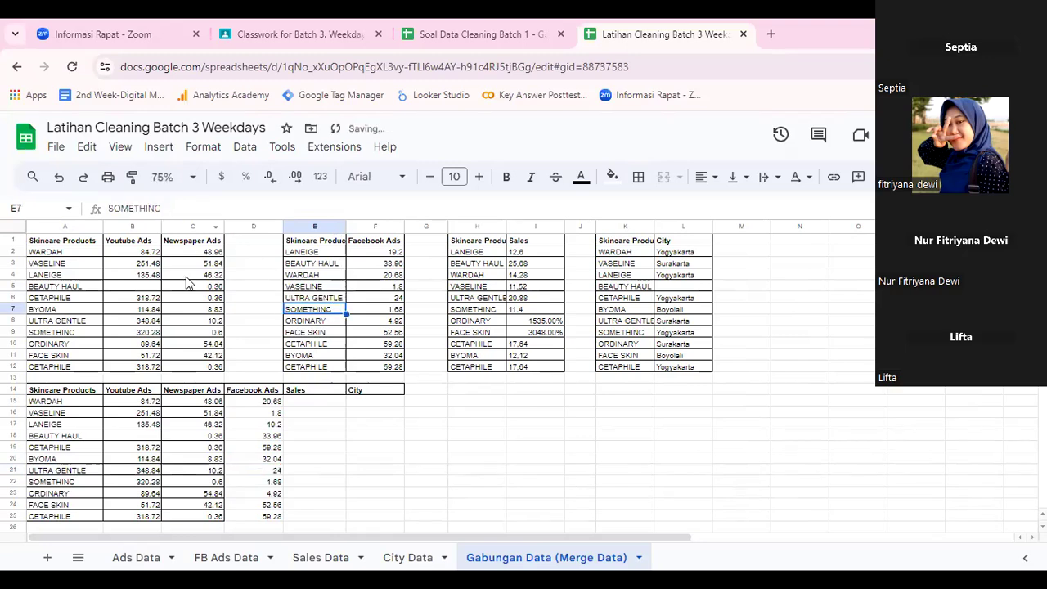
pyautogui.click(273, 472)
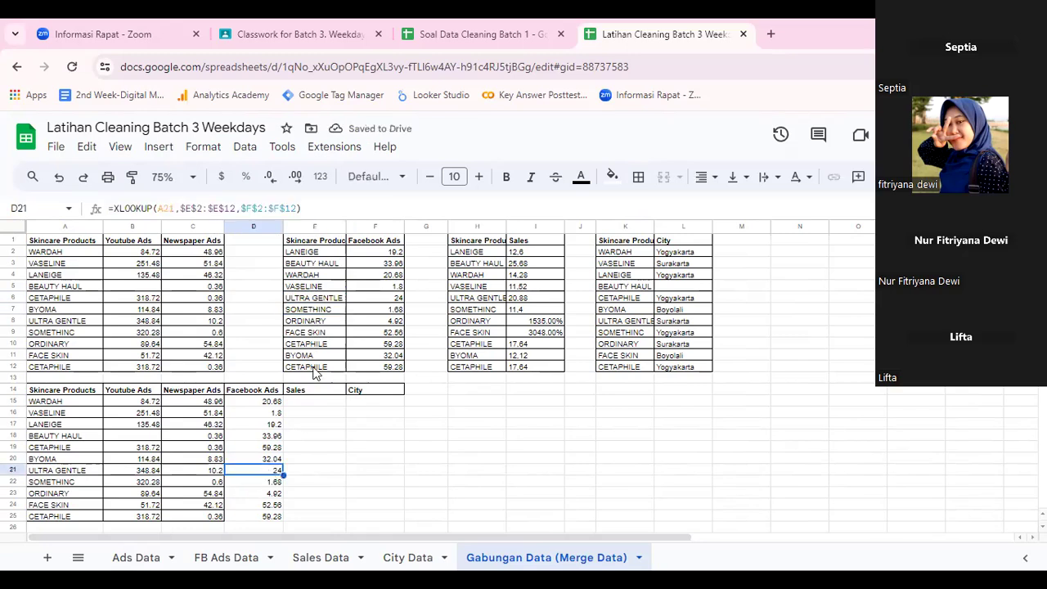
pyautogui.click(328, 299)
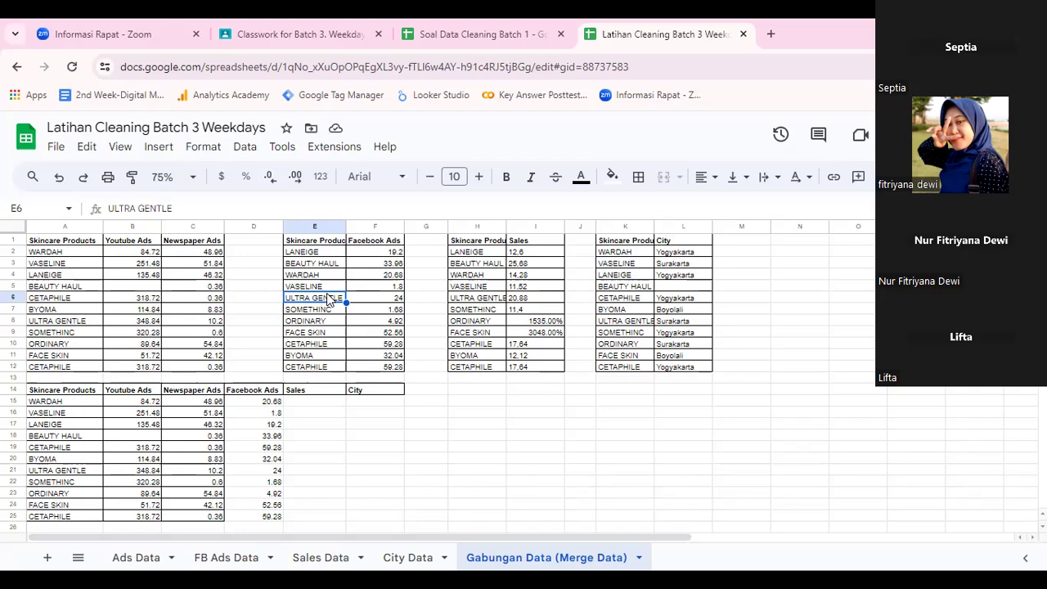
# Begin an XLOOKUP formula in E15 under Sales with A15 as the search key.
pyautogui.click(314, 404)
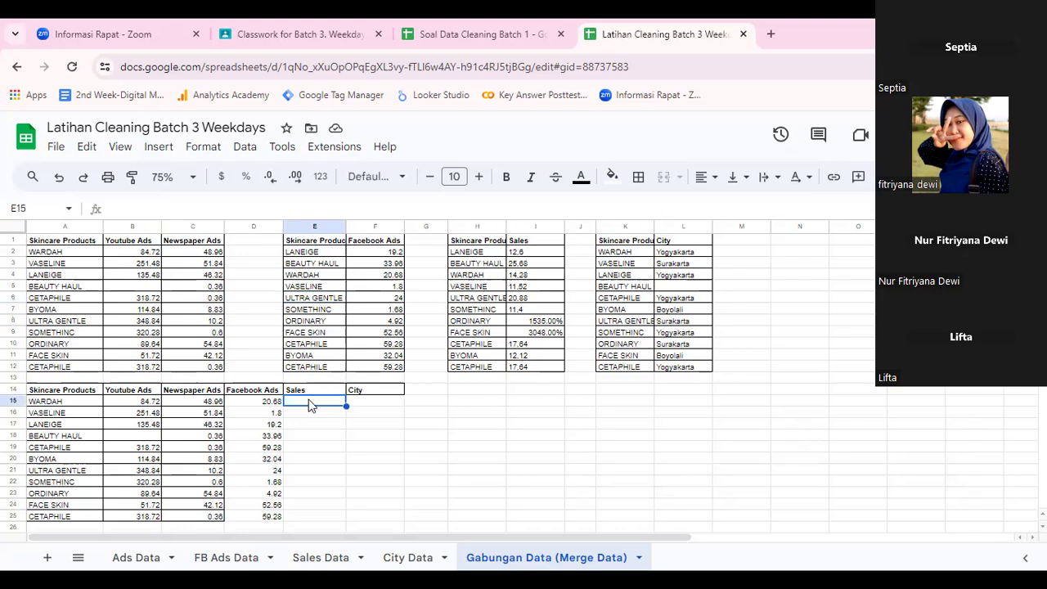
pyautogui.write('=xlo')
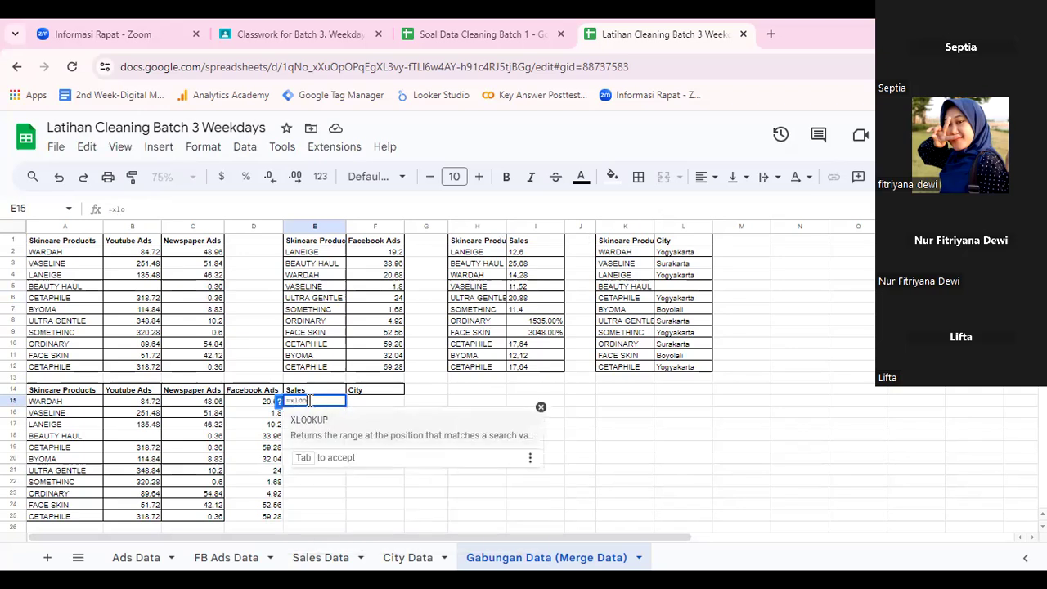
pyautogui.press('BackSpace')
pyautogui.press('BackSpace')
pyautogui.press('BackSpace')
pyautogui.write('XLO')
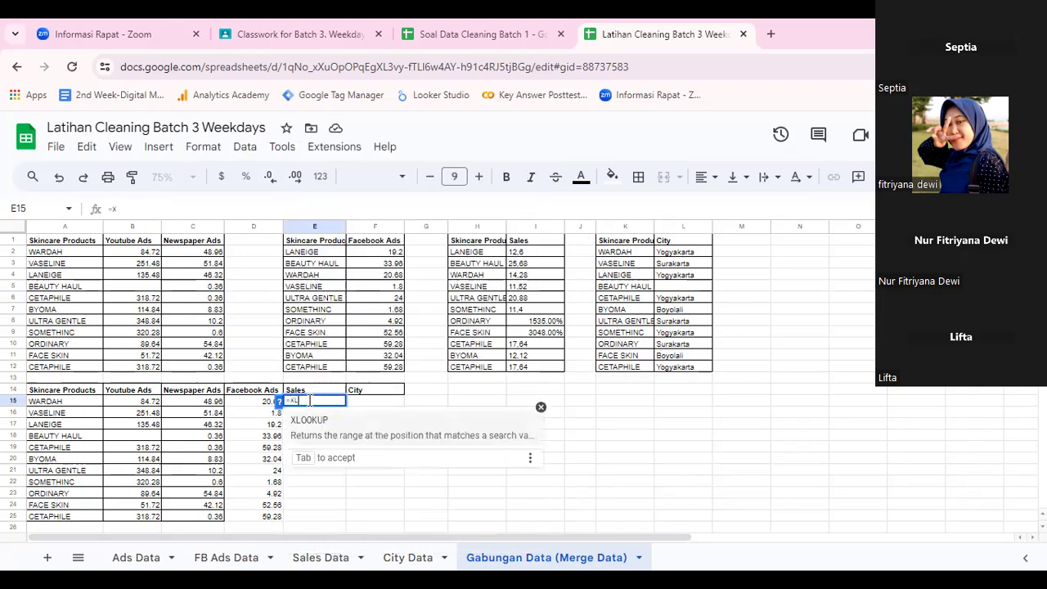
pyautogui.write('OKUP(')
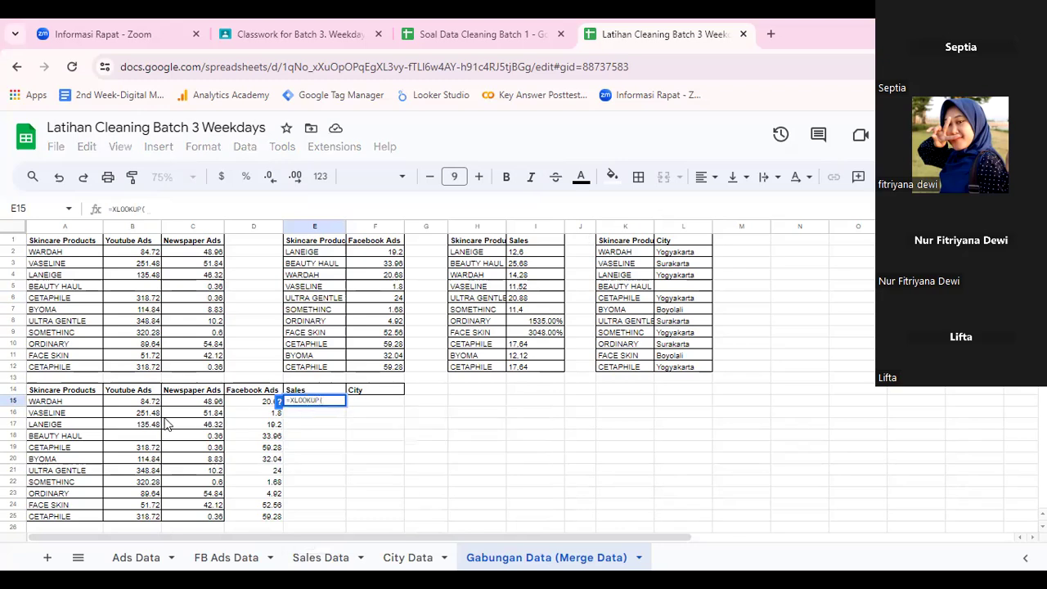
pyautogui.click(73, 407)
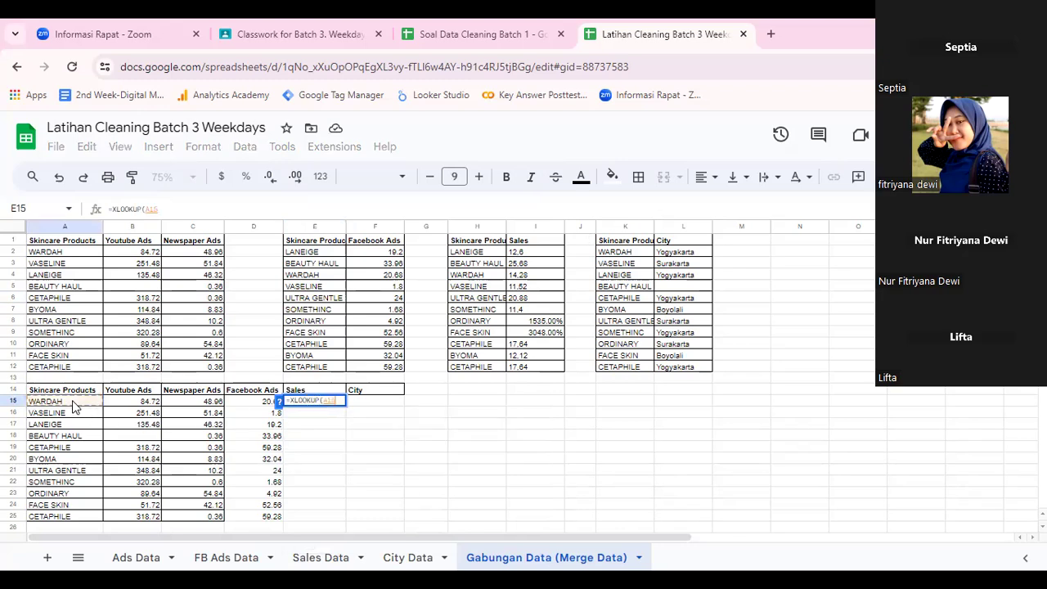
pyautogui.write(',')
# Add the sales table's product column as the absolute lookup range $H$2:$H$12 in the E15 formula.
pyautogui.moveTo(474, 255); pyautogui.dragTo(485, 372)
pyautogui.moveTo(366, 401); pyautogui.dragTo(342, 403)
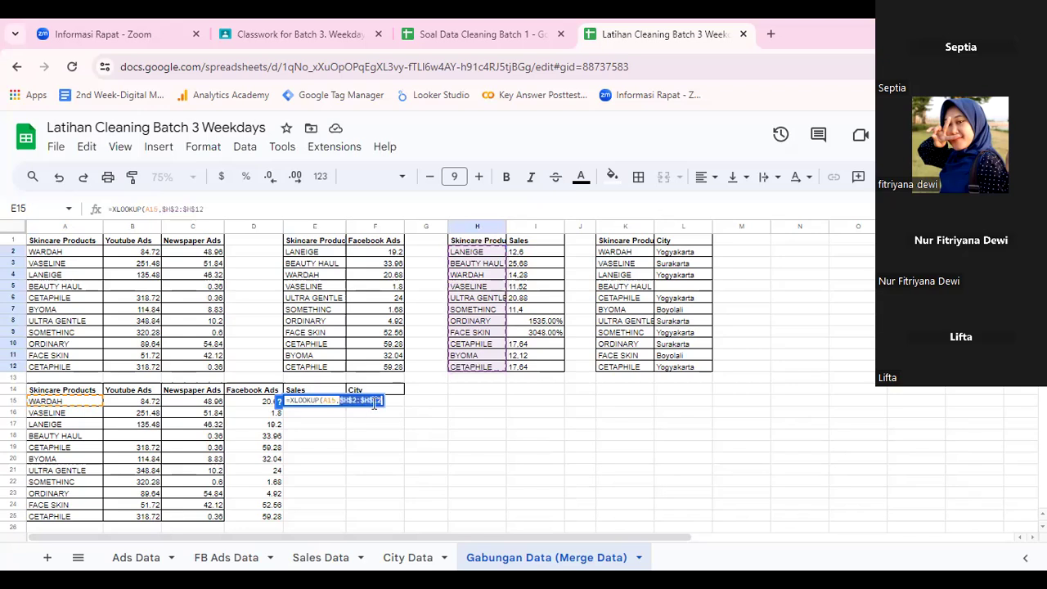
pyautogui.press('F4')
pyautogui.write(',')
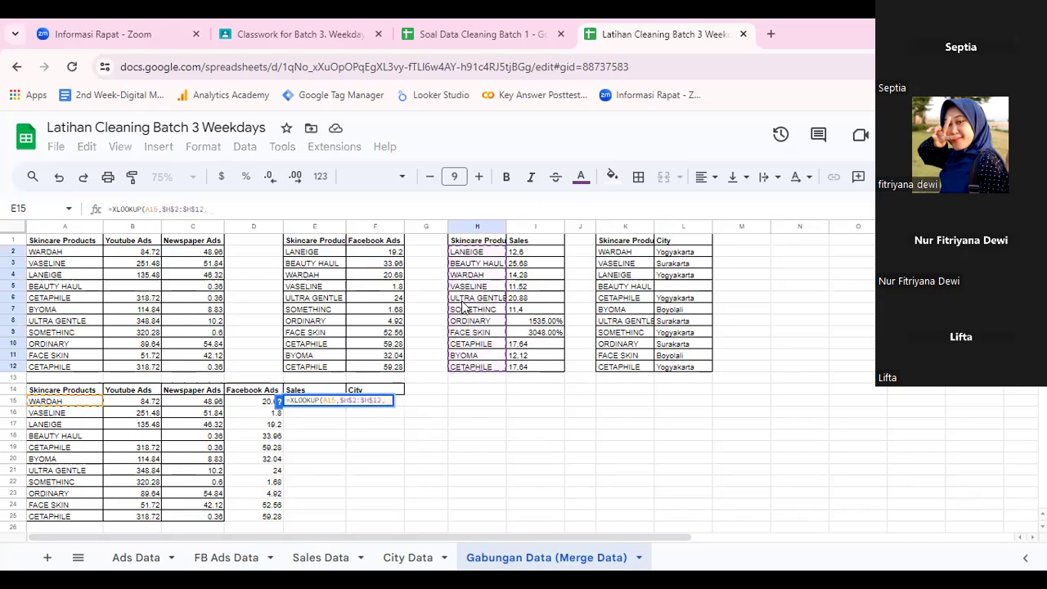
# Complete the E15 formula with the absolute result range $I$2:$I$12 and accept the suggested autofill for E16:E25.
pyautogui.moveTo(524, 254); pyautogui.dragTo(528, 372)
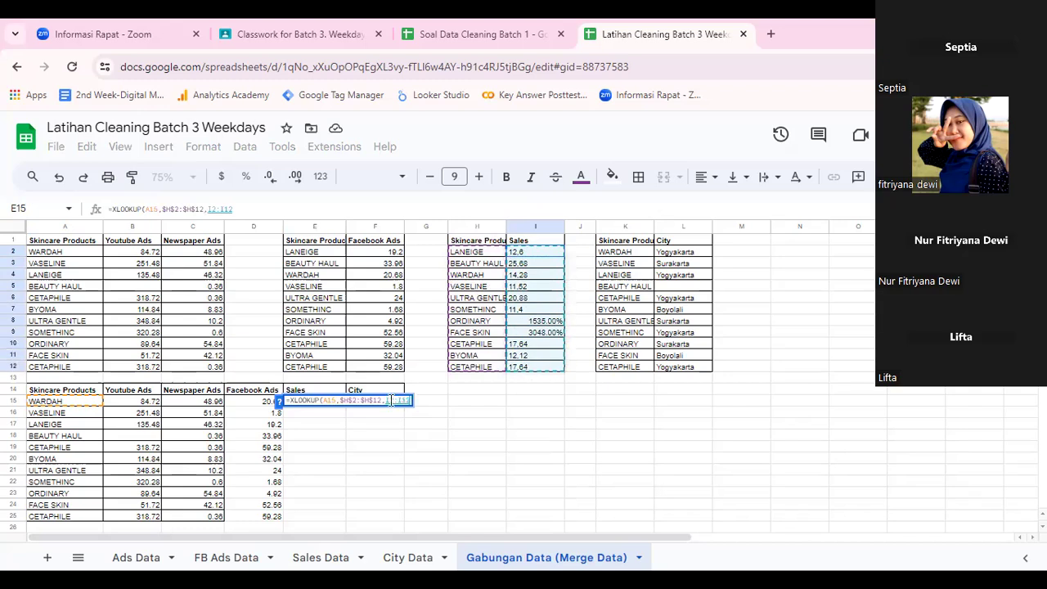
pyautogui.press('F4')
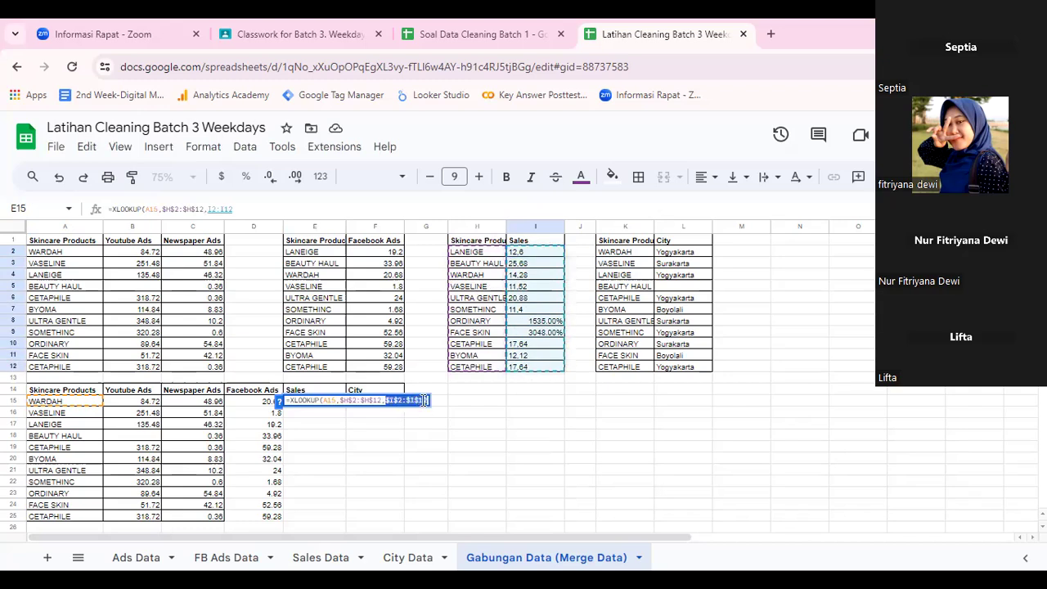
pyautogui.click(425, 401)
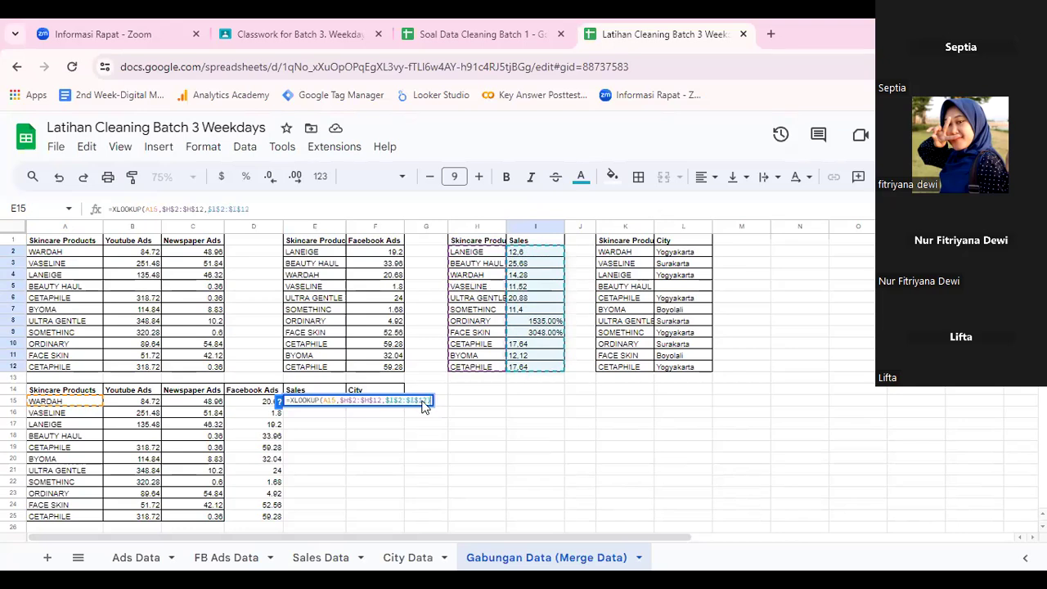
pyautogui.press('Return')
pyautogui.click(363, 507)
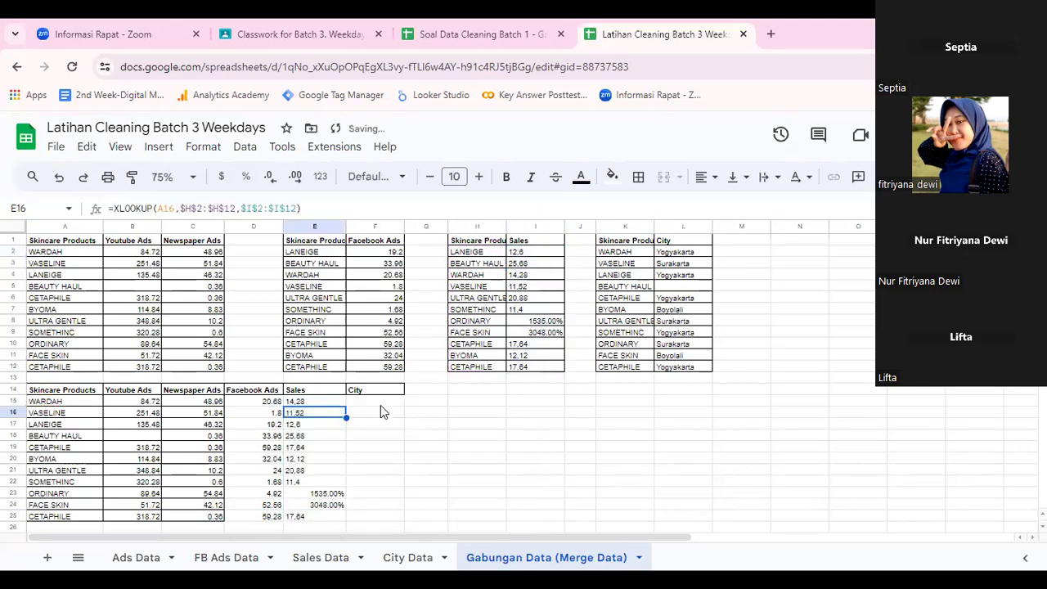
# Begin an XLOOKUP formula in F15 under City with A15 as the search key.
pyautogui.click(380, 401)
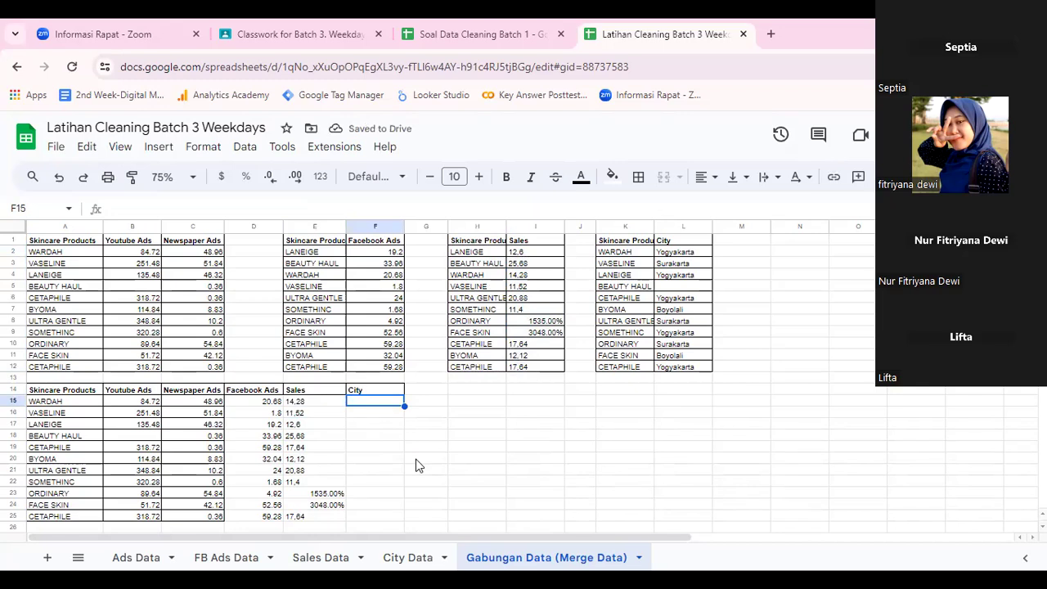
pyautogui.write('=x')
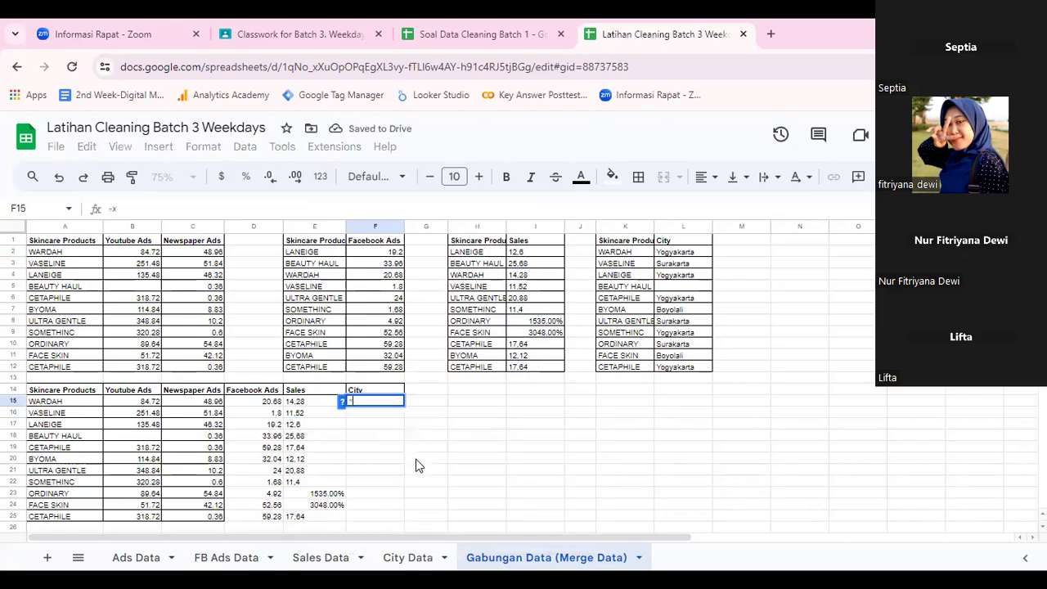
pyautogui.write('loo')
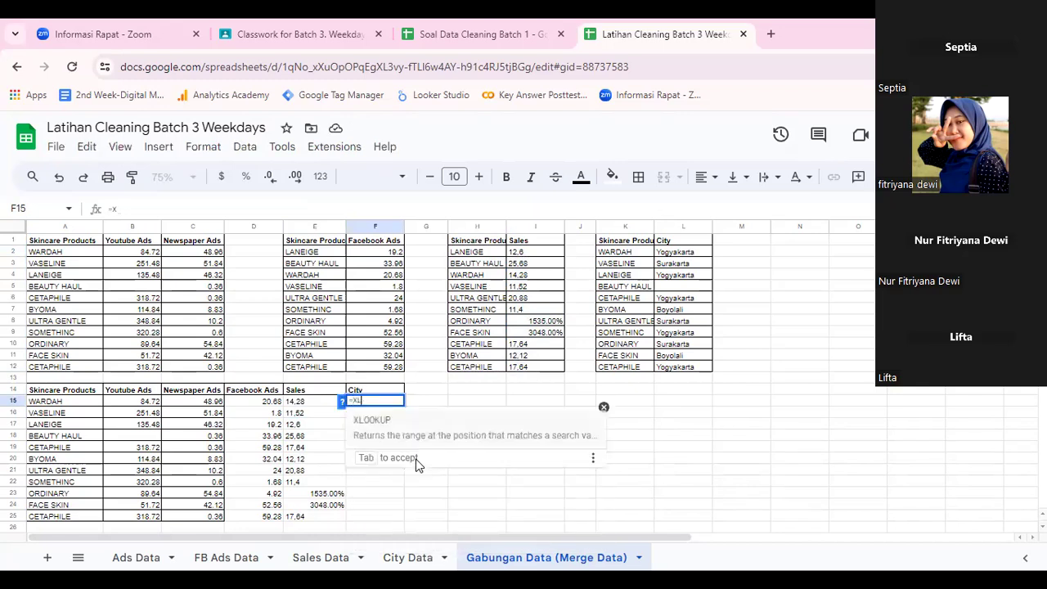
pyautogui.write('kup(')
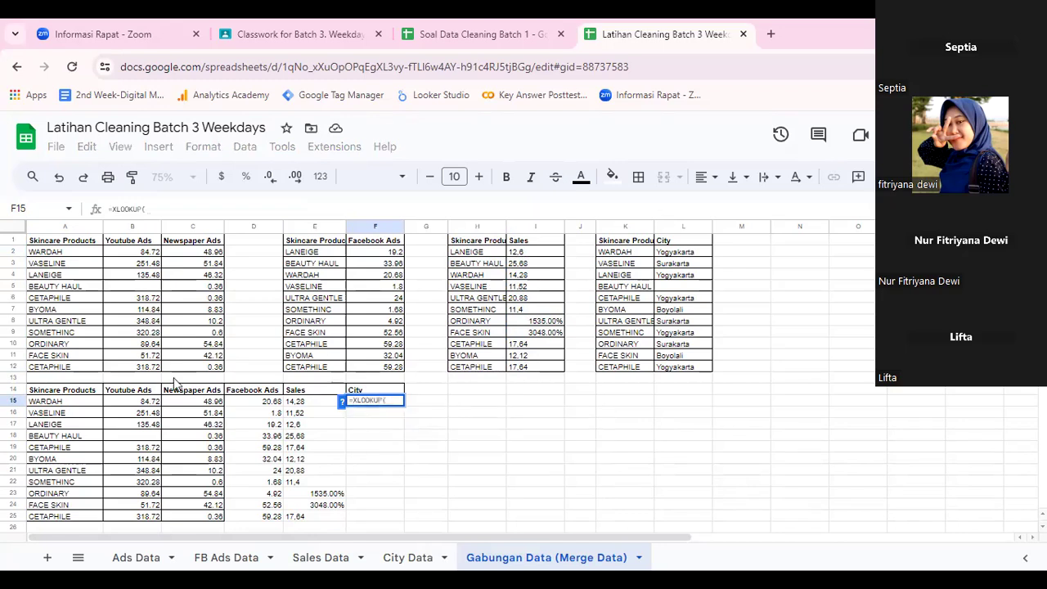
pyautogui.click(60, 406)
pyautogui.write(',')
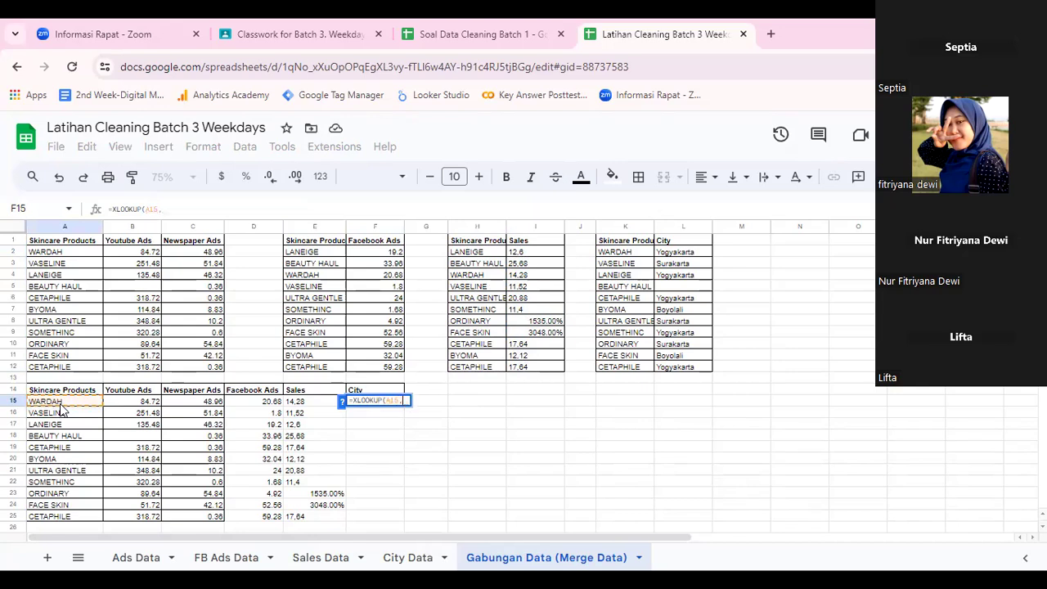
# Add the city table's product column as the absolute lookup range $K$2:$K$12 in the F15 formula.
pyautogui.click(634, 252)
pyautogui.moveTo(635, 253); pyautogui.dragTo(629, 368)
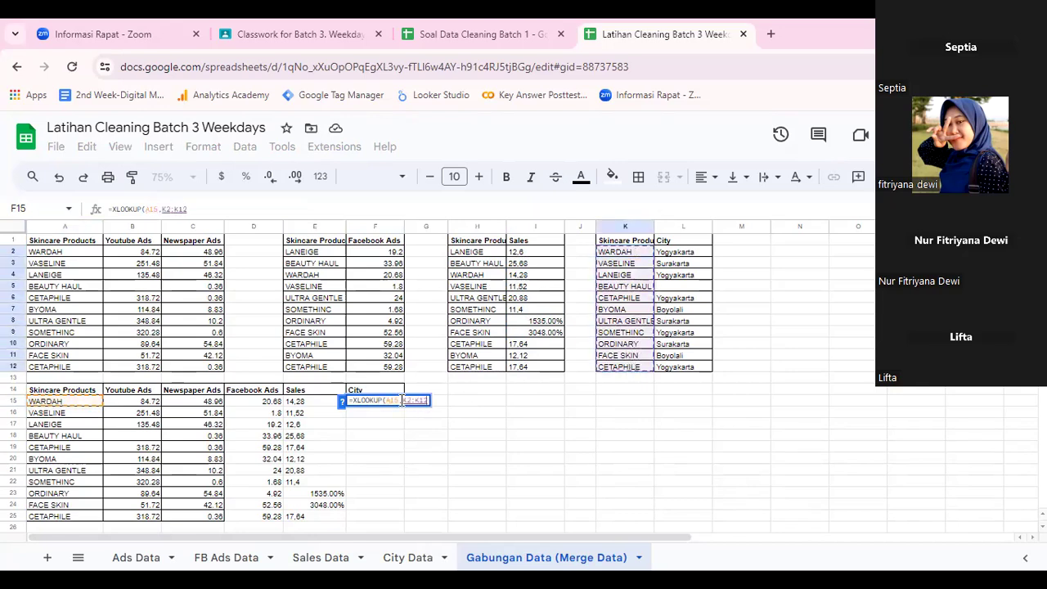
pyautogui.moveTo(401, 400); pyautogui.dragTo(437, 407)
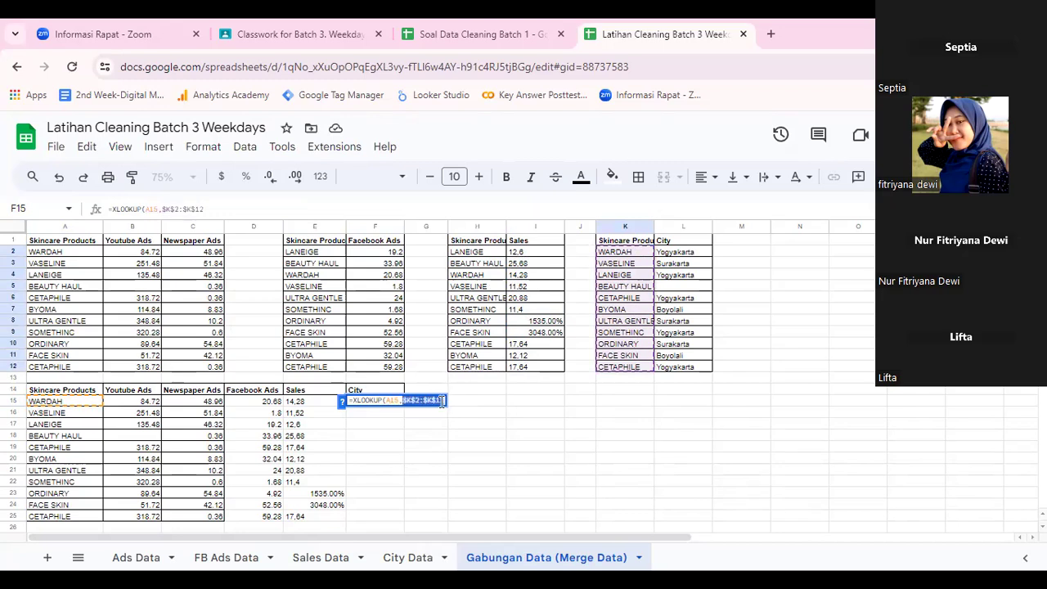
pyautogui.press('F4')
pyautogui.write(',')
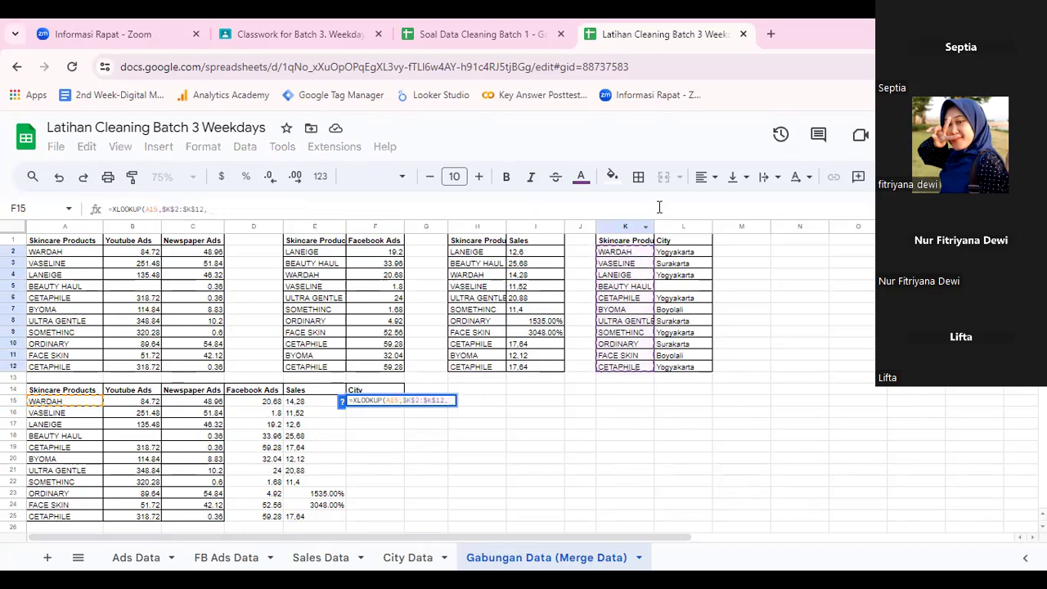
# Complete the F15 formula with the absolute result range $L$2:$L$12 and accept the suggested autofill for F16:F25.
pyautogui.moveTo(686, 254); pyautogui.dragTo(683, 368)
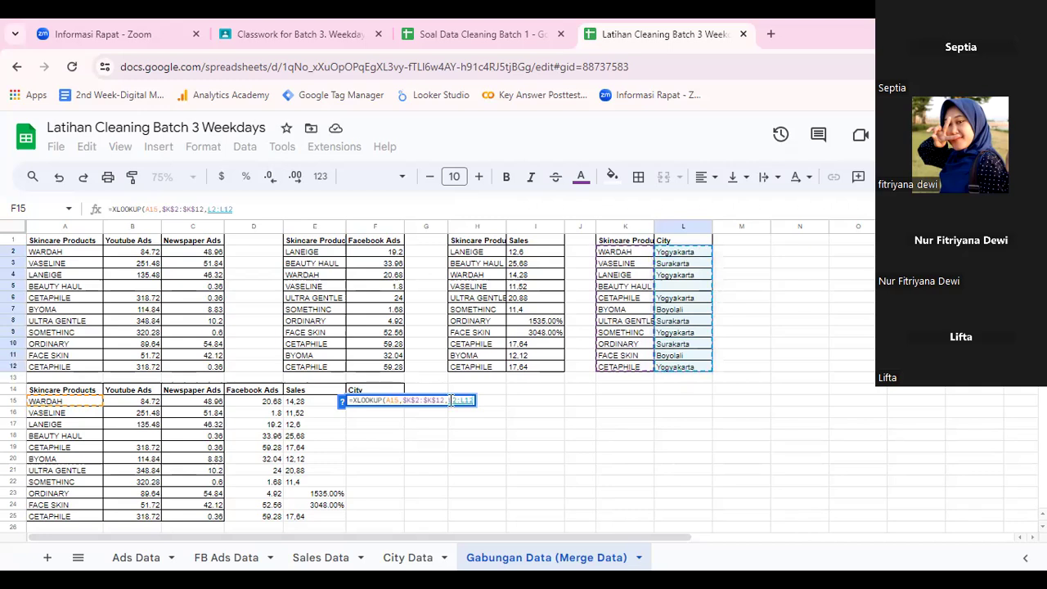
pyautogui.moveTo(451, 400); pyautogui.dragTo(484, 400)
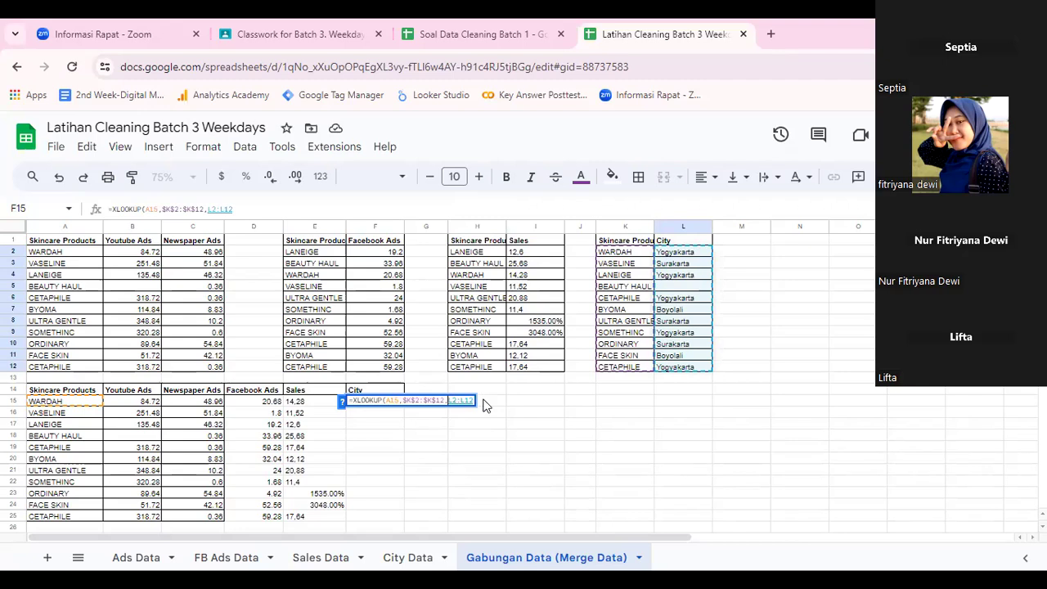
pyautogui.press('F4')
pyautogui.press('Return')
pyautogui.click(421, 506)
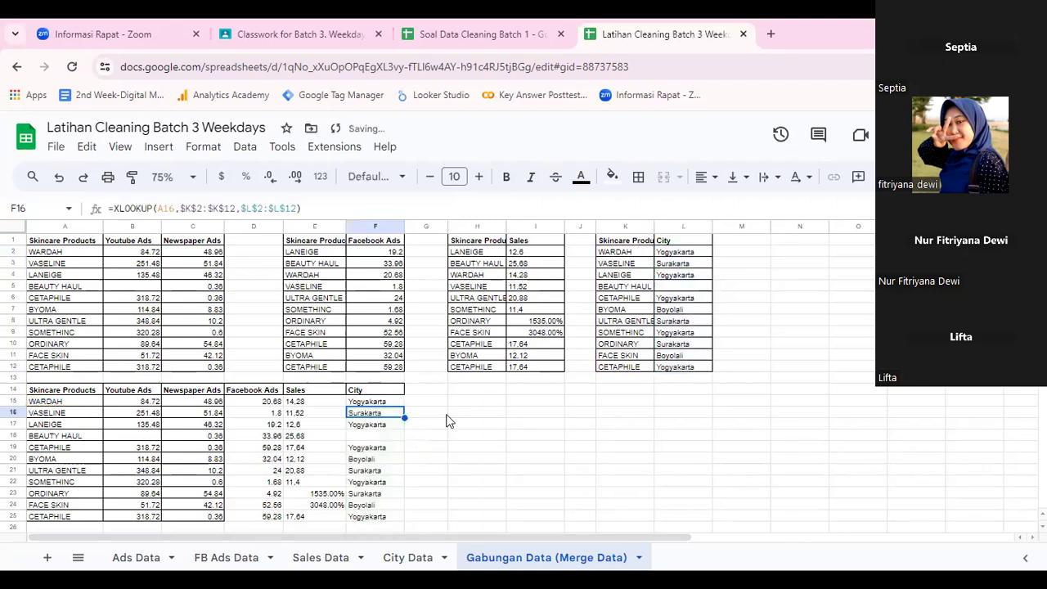
# Apply all borders to the Facebook Ads, Sales and City values in D15:F25.
pyautogui.moveTo(378, 519); pyautogui.dragTo(242, 395)
pyautogui.click(638, 180)
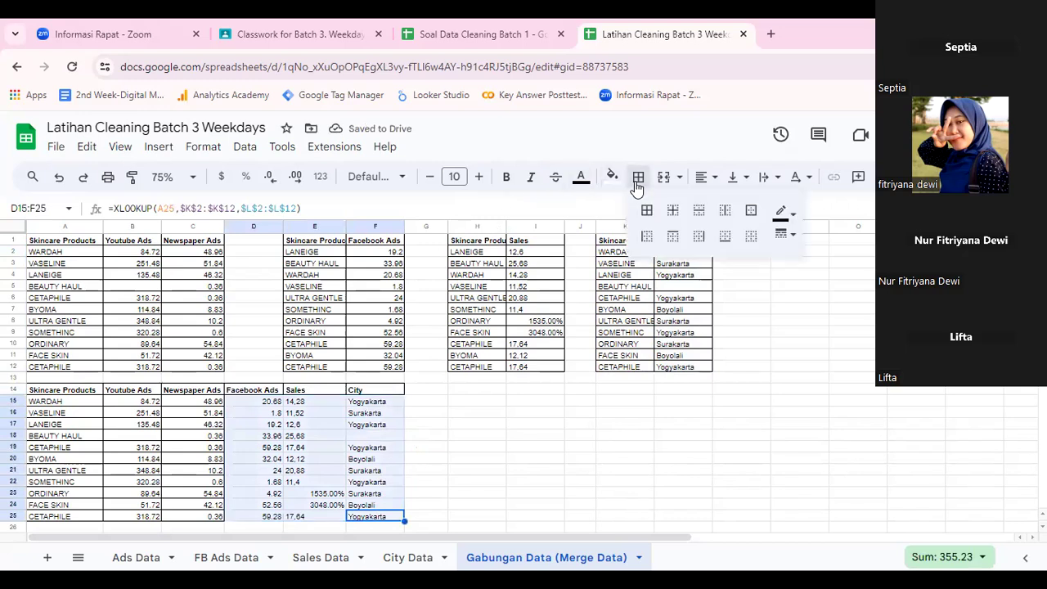
pyautogui.click(646, 214)
pyautogui.click(447, 461)
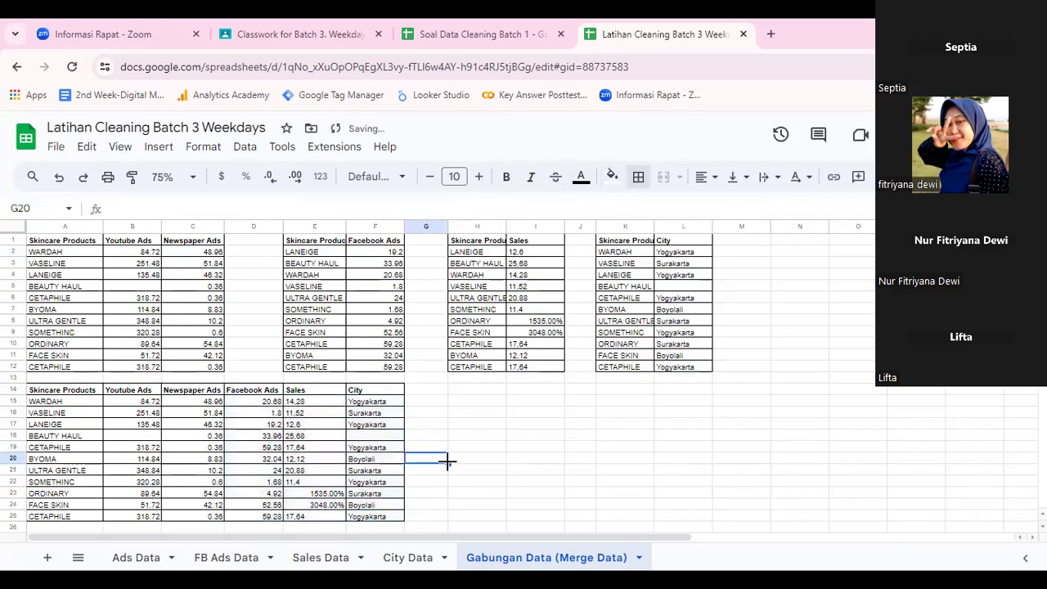
pyautogui.click(389, 451)
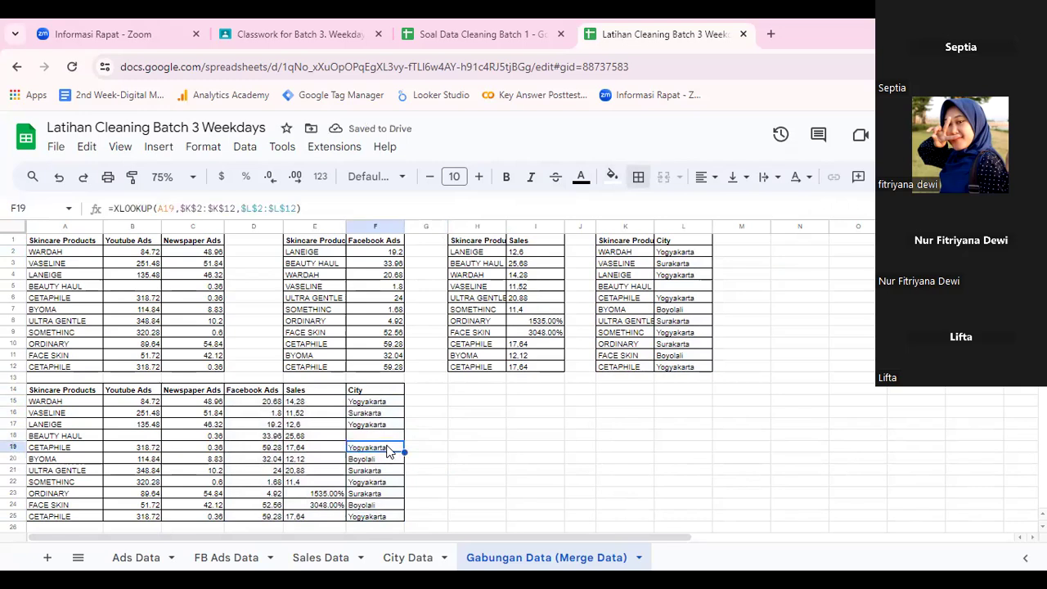
pyautogui.click(360, 393)
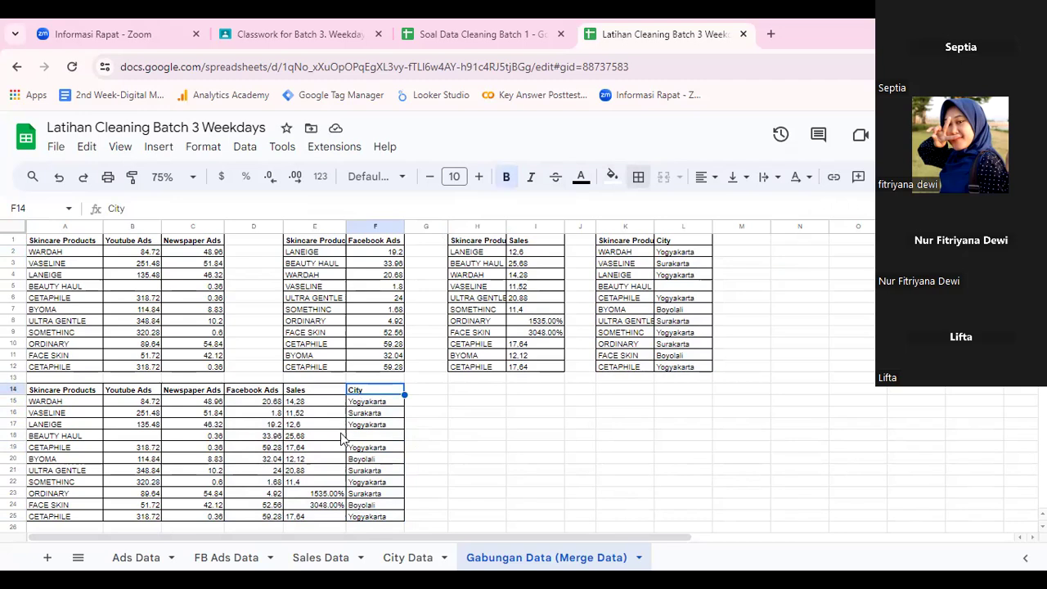
pyautogui.click(365, 407)
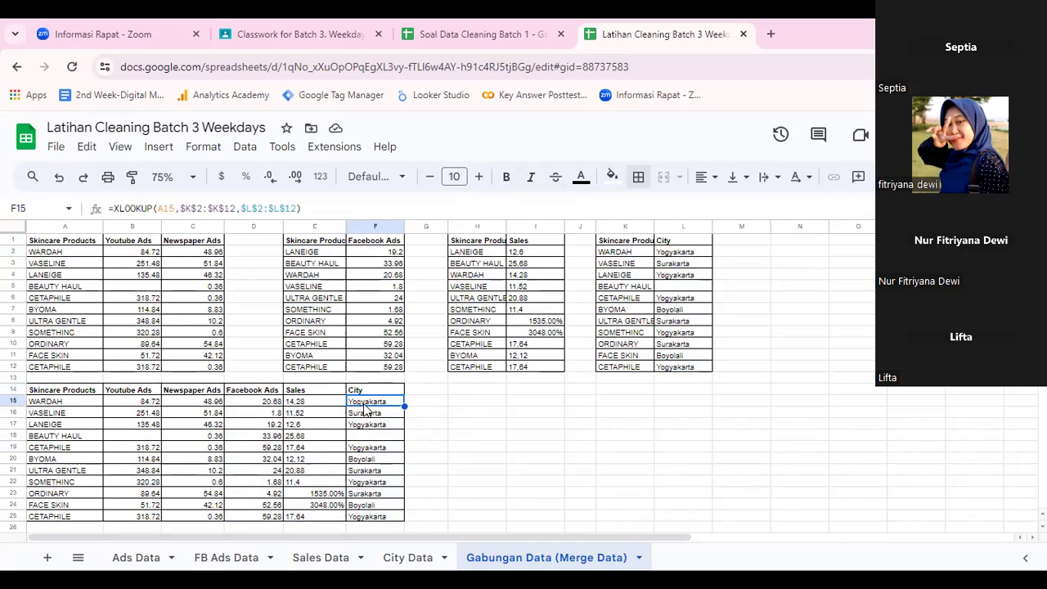
# Apply all borders and an outer border to the whole merged table in A14:F25.
pyautogui.moveTo(73, 390); pyautogui.dragTo(381, 518)
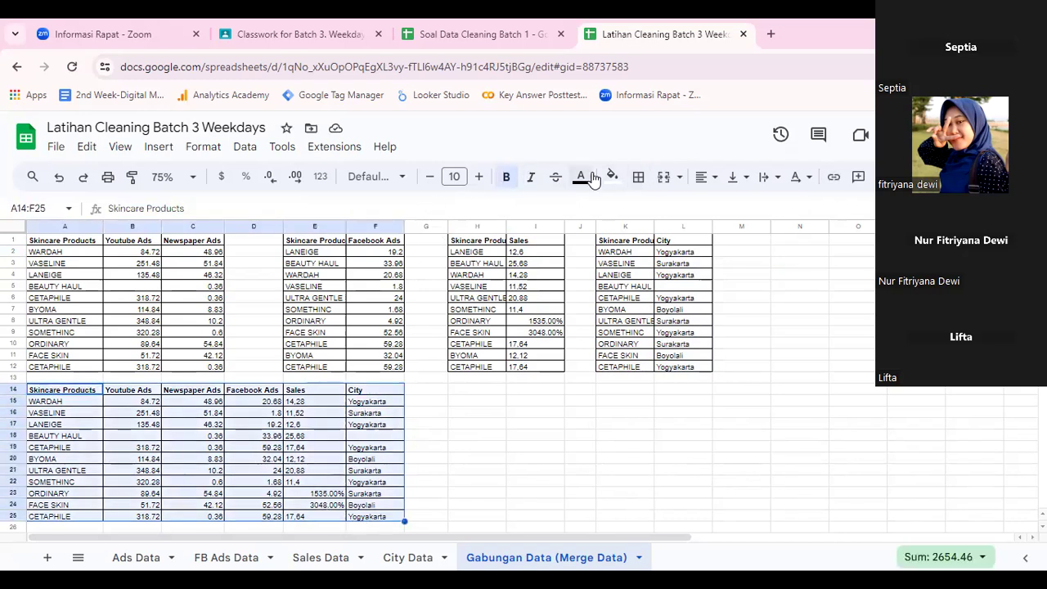
pyautogui.click(637, 187)
pyautogui.click(646, 210)
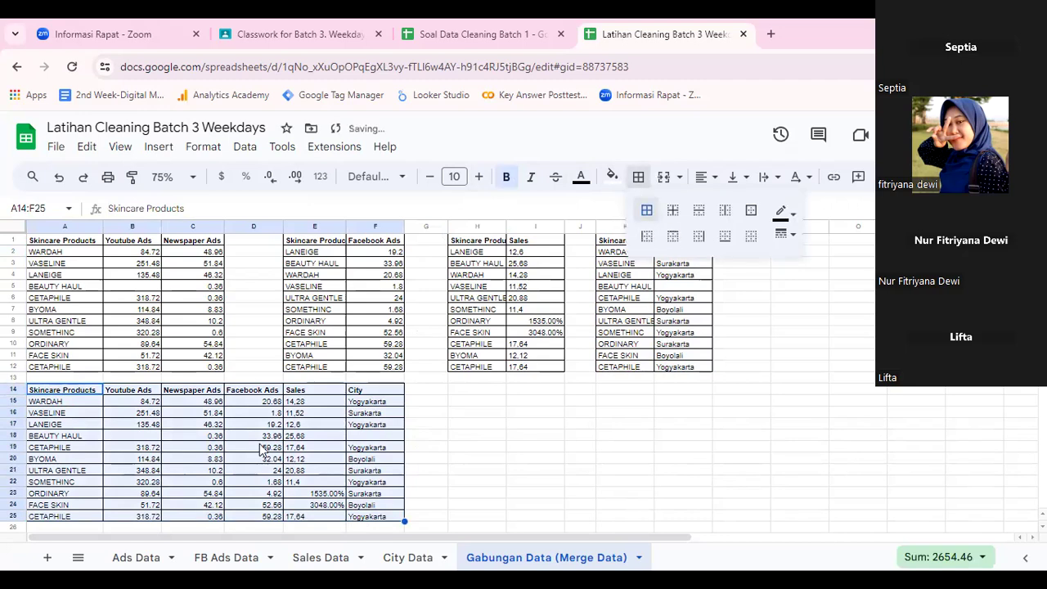
pyautogui.click(750, 216)
pyautogui.click(536, 408)
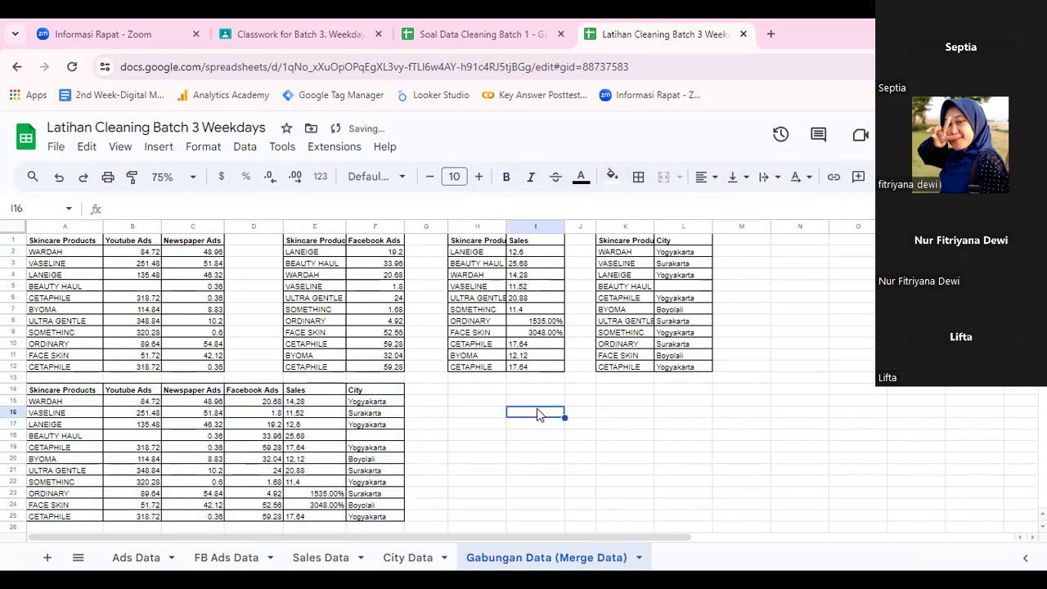
# Review the XLOOKUP formula in E15 and highlight its lookup range $H$2:$H$12.
pyautogui.click(293, 404)
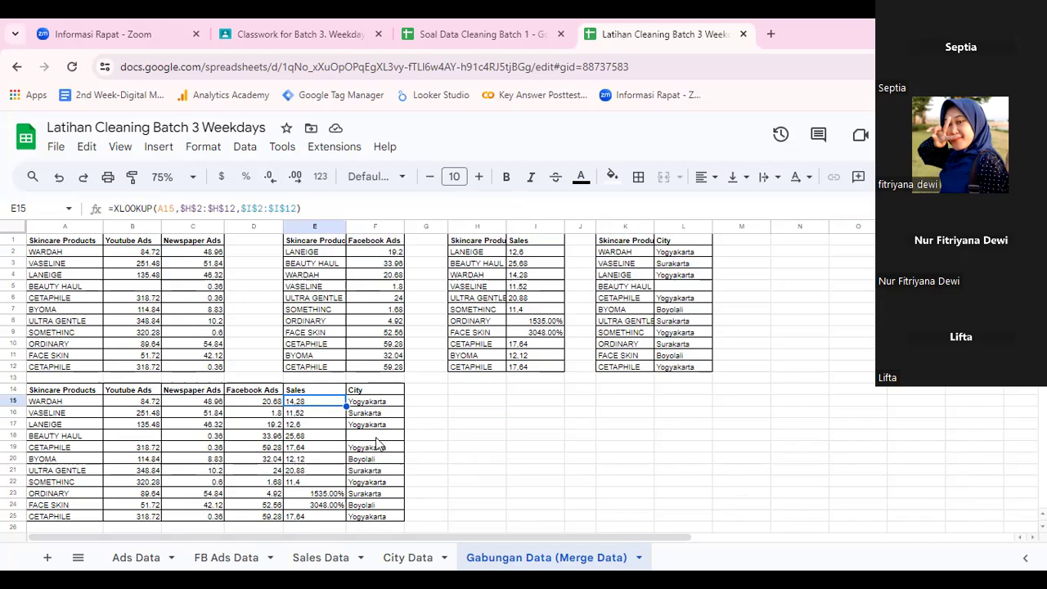
pyautogui.click(463, 403)
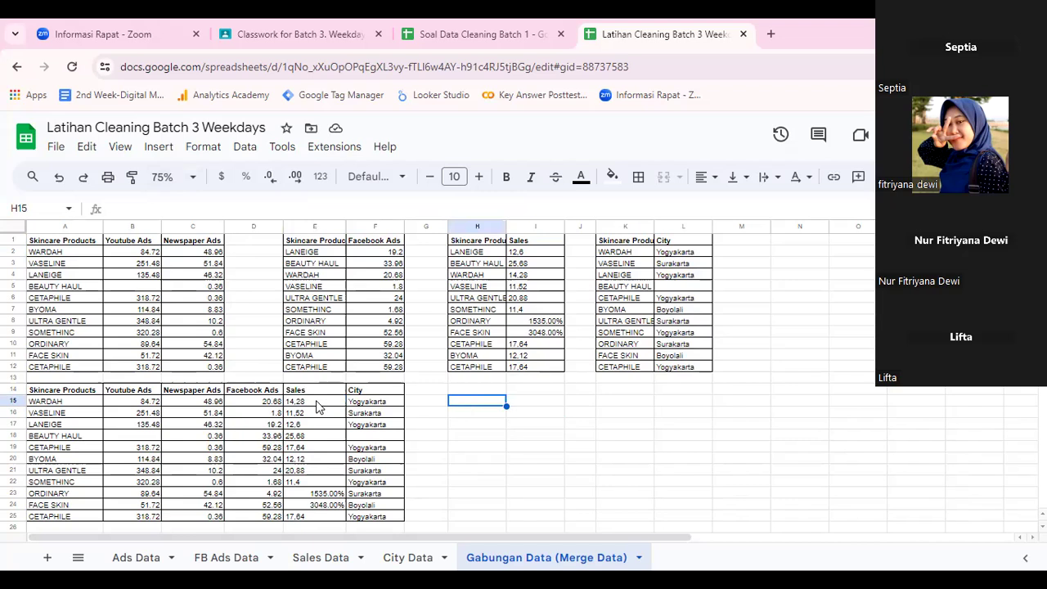
pyautogui.click(318, 406)
pyautogui.doubleClick(318, 407)
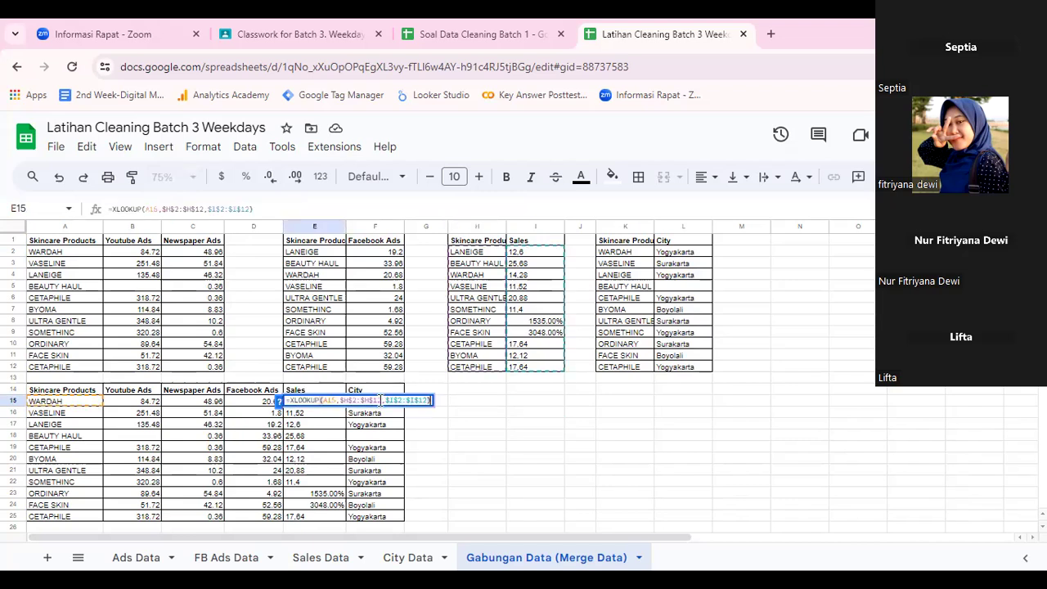
pyautogui.moveTo(380, 400); pyautogui.dragTo(341, 402)
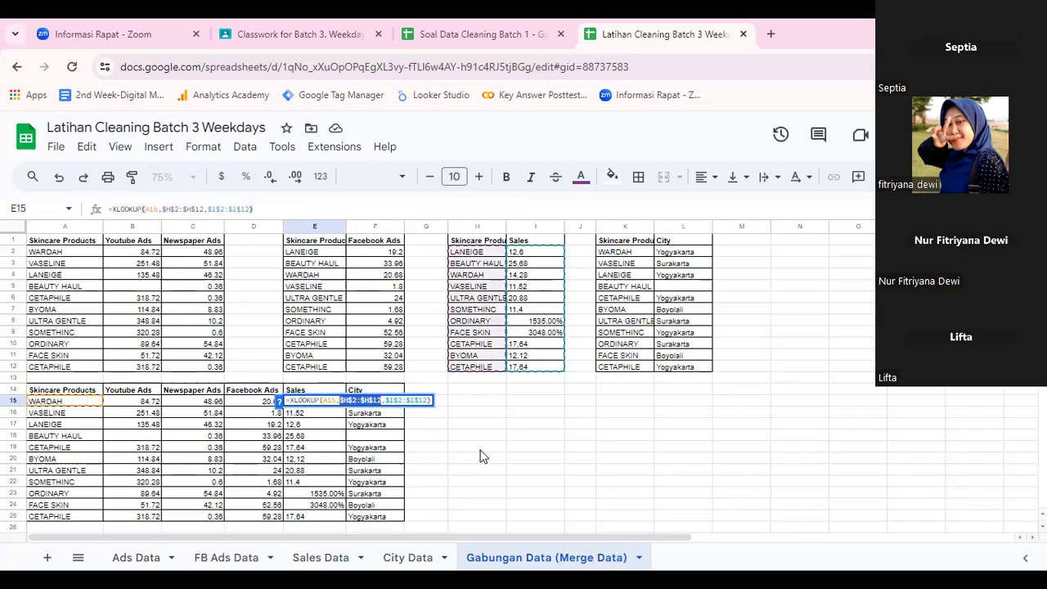
pyautogui.press('Return')
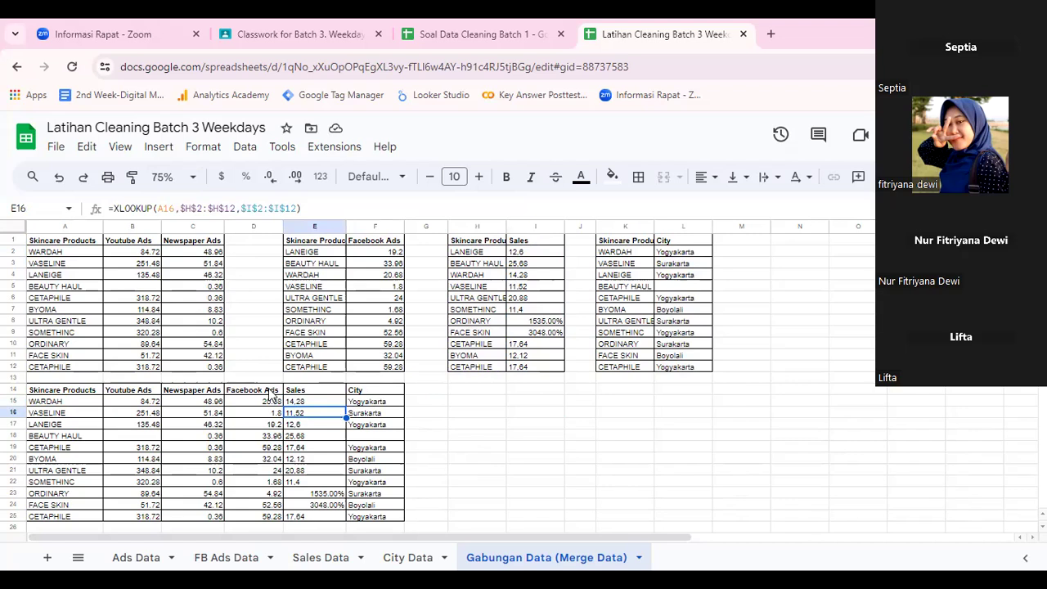
# Add the note "5. Gabung data dengan" in A19 of Ads Data and return to the Gabungan Data (Merge Data) sheet.
pyautogui.click(140, 560)
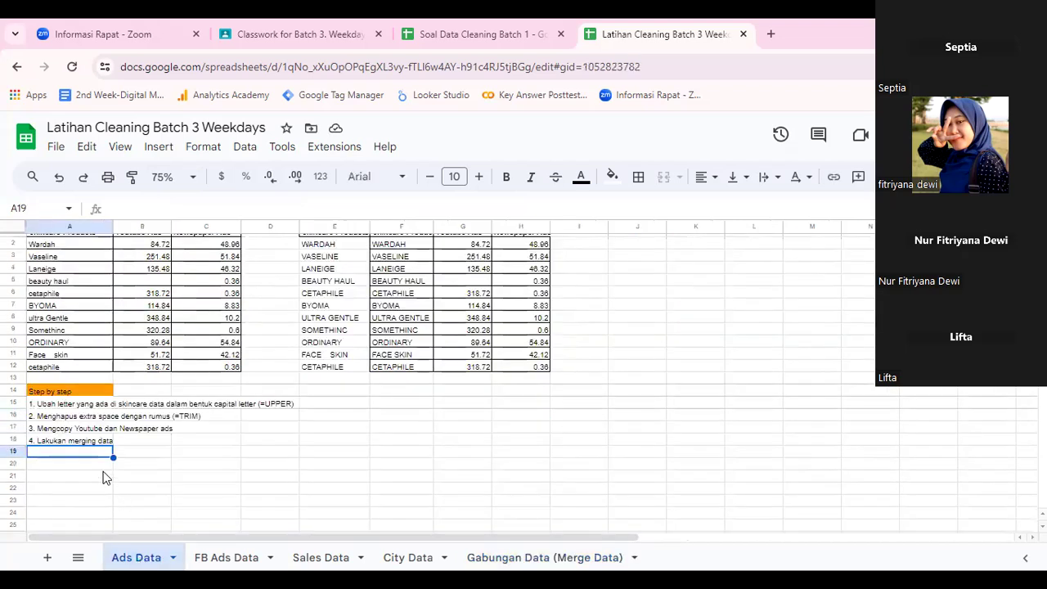
pyautogui.write('5. Gabung data dengan')
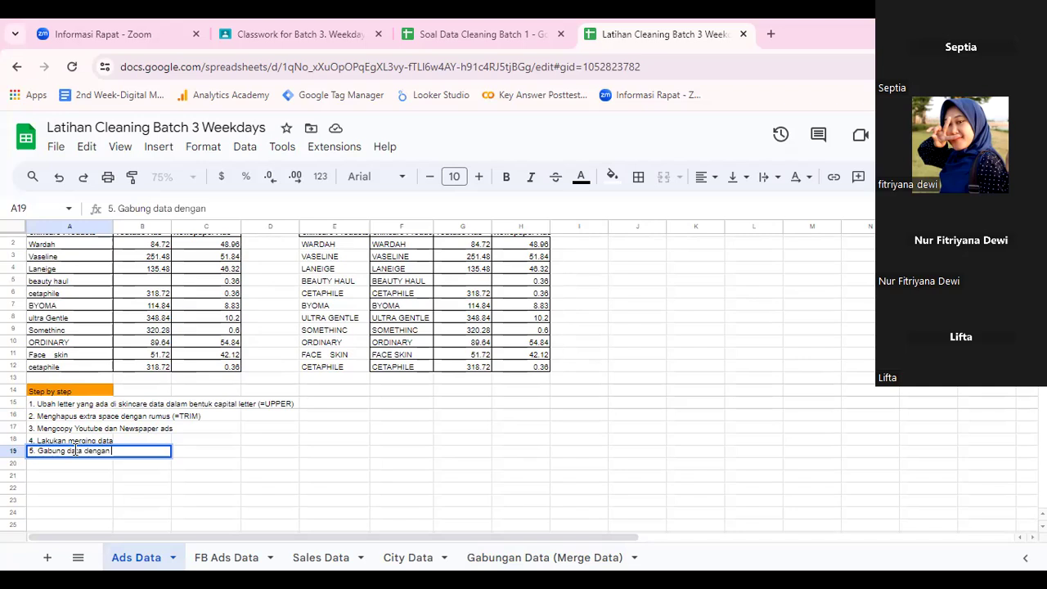
pyautogui.click(565, 558)
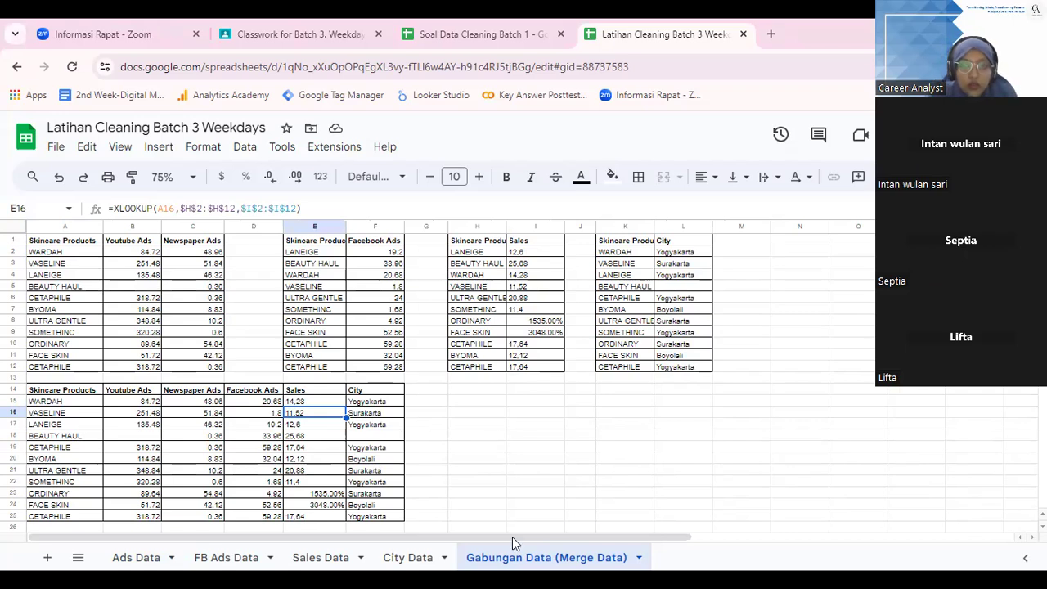
# Clear the Sales formulas in E15:E25 of the merged table.
pyautogui.click(297, 402)
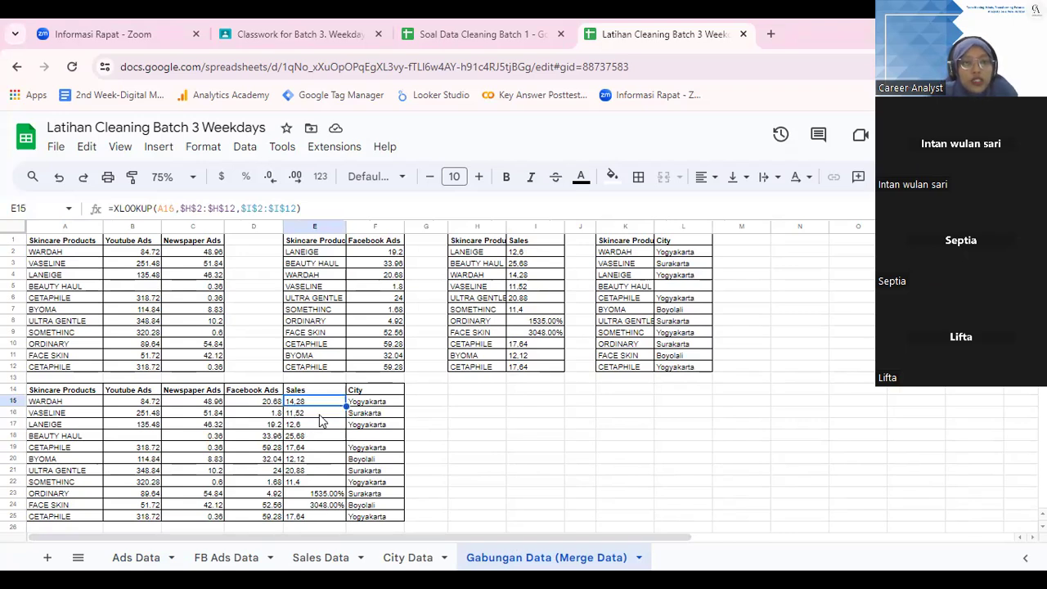
pyautogui.moveTo(315, 408); pyautogui.dragTo(302, 526)
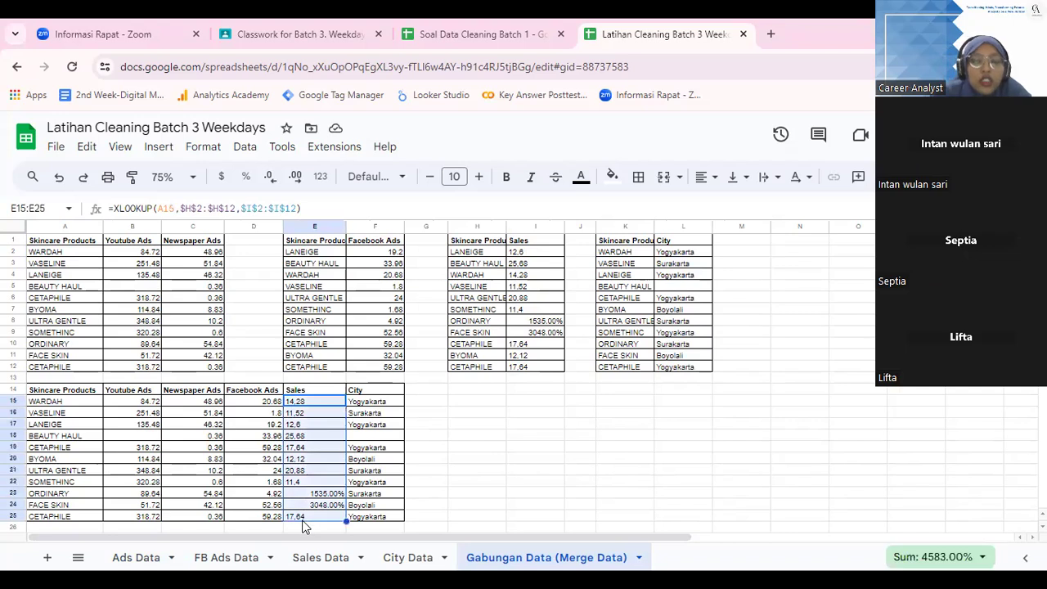
pyautogui.press('Delete')
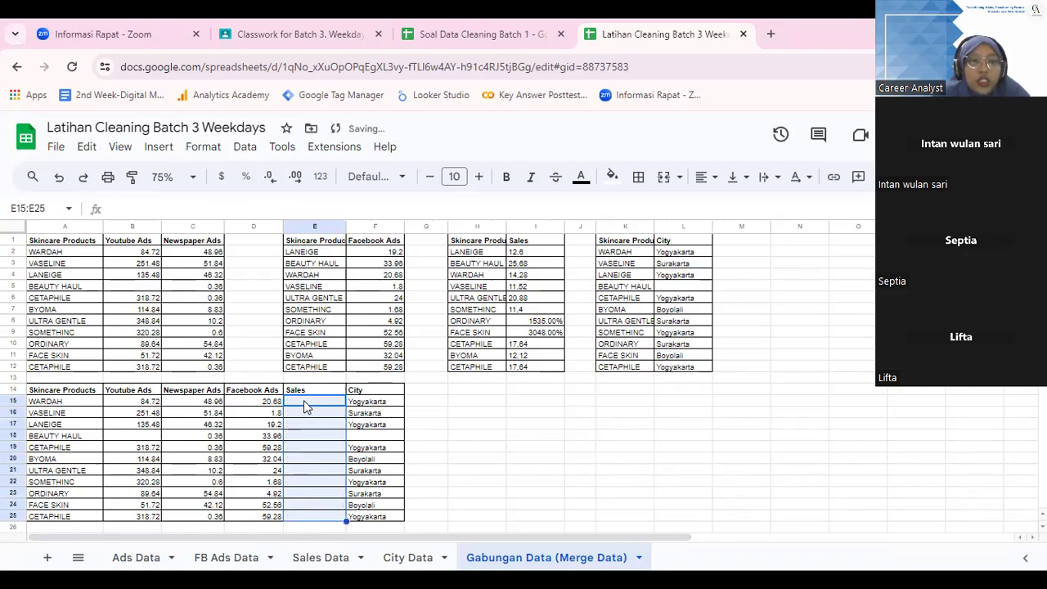
# Enter an XLOOKUP formula in E15 with search key A15 and lookup range H2:H12.
pyautogui.click(303, 400)
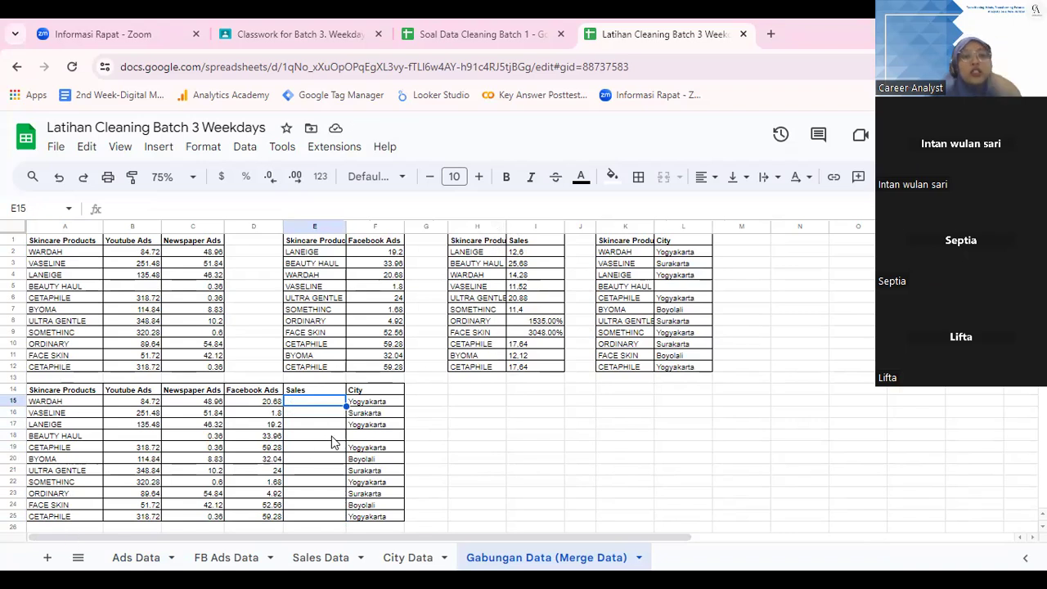
pyautogui.write('=')
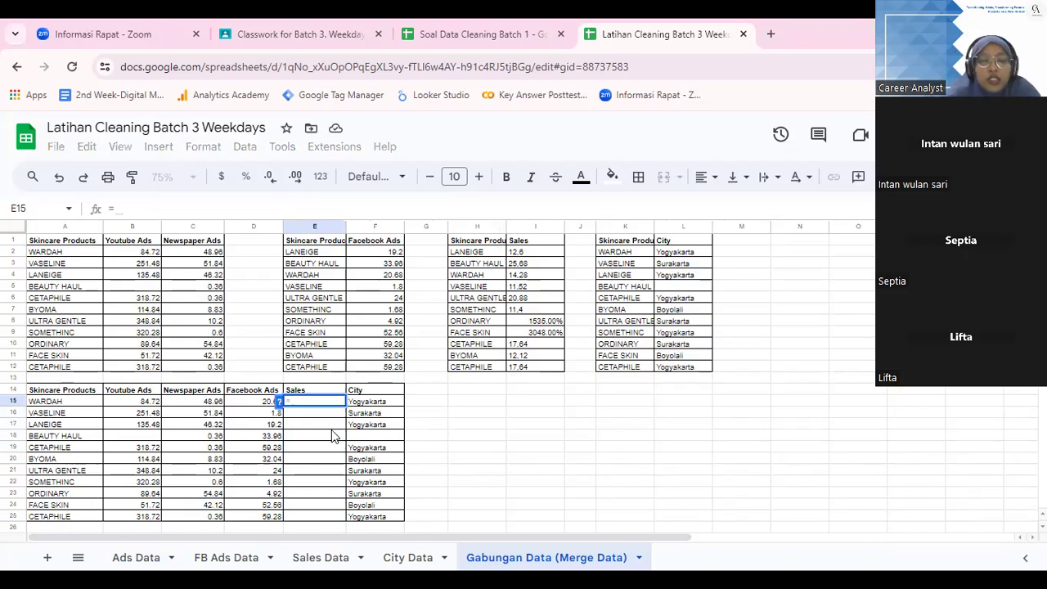
pyautogui.write('XLOOKUP')
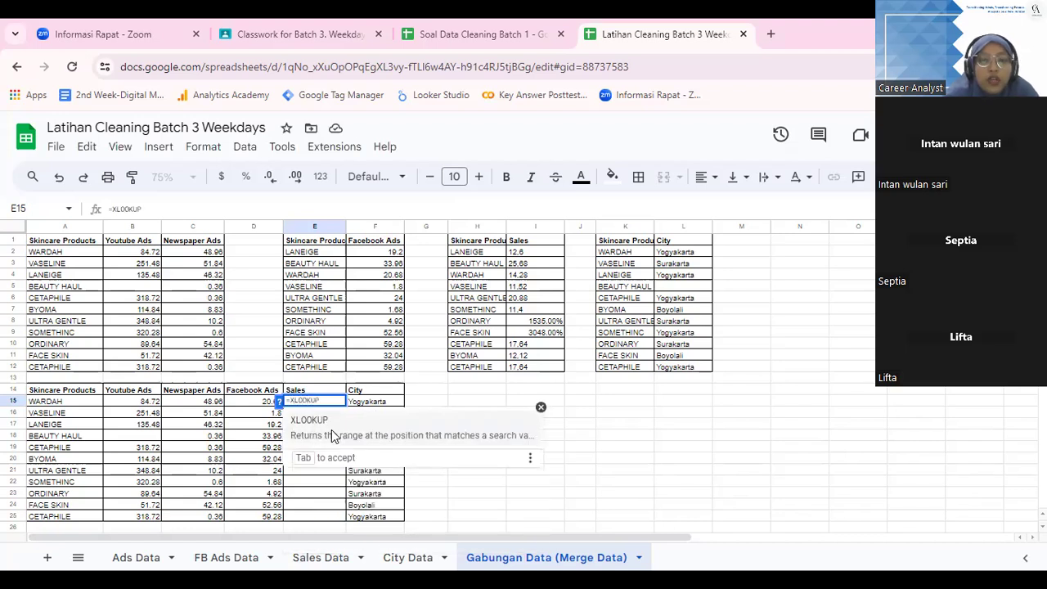
pyautogui.press('Tab')
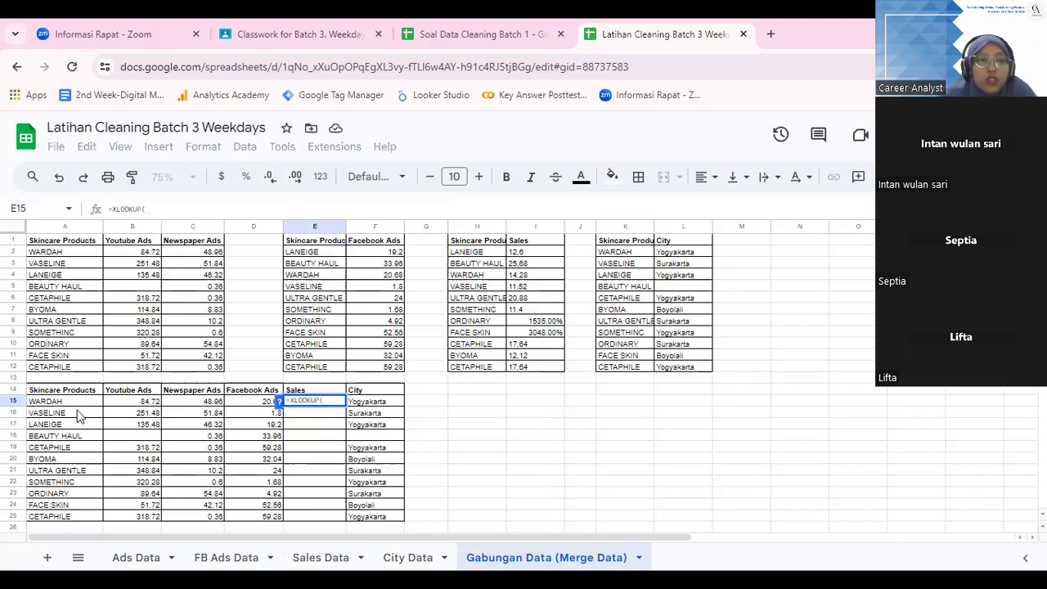
pyautogui.click(47, 402)
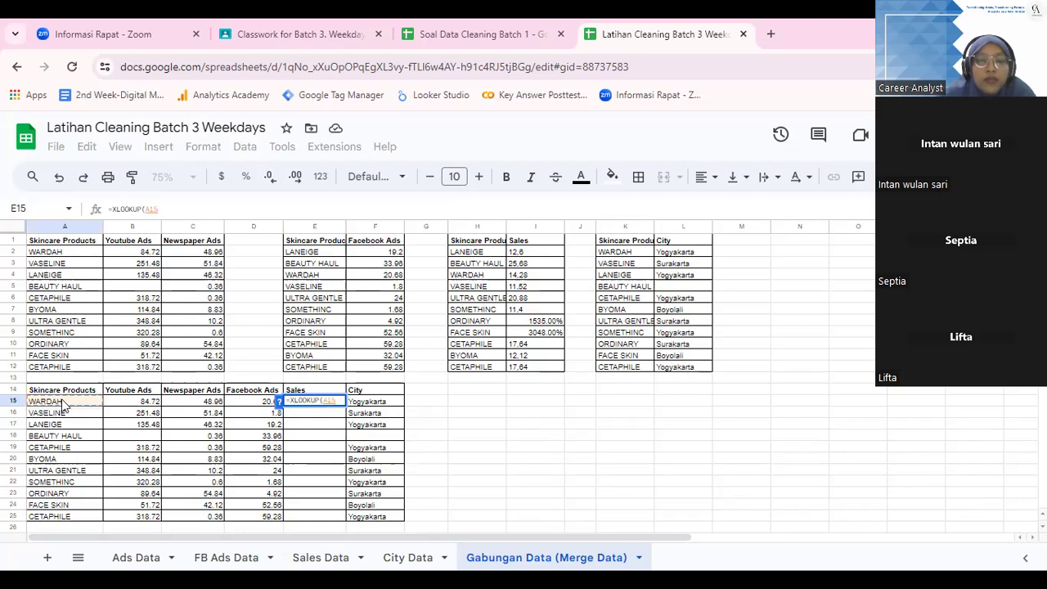
pyautogui.write(',')
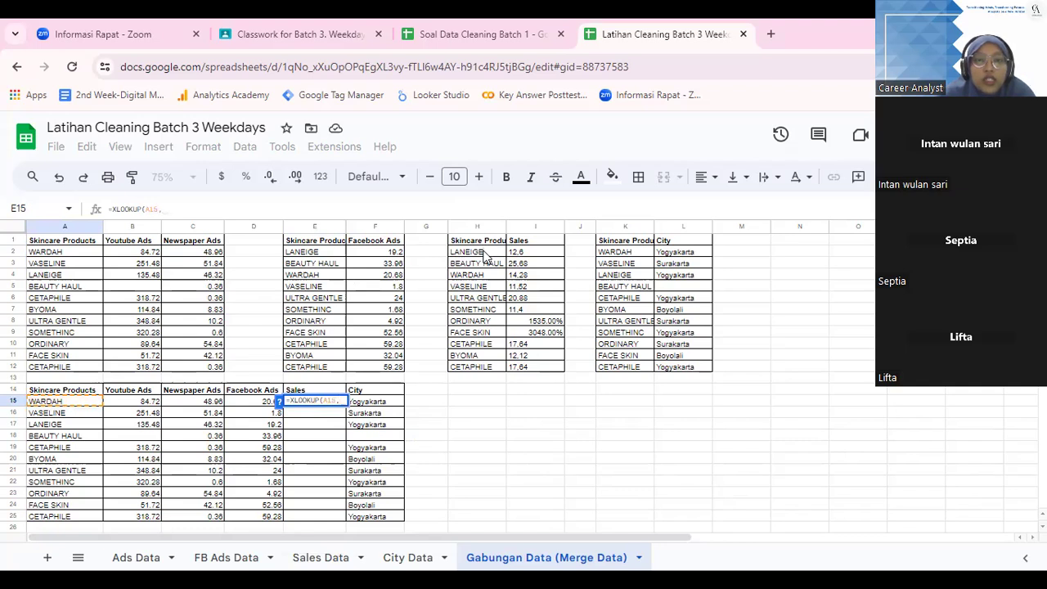
pyautogui.moveTo(485, 253); pyautogui.dragTo(489, 370)
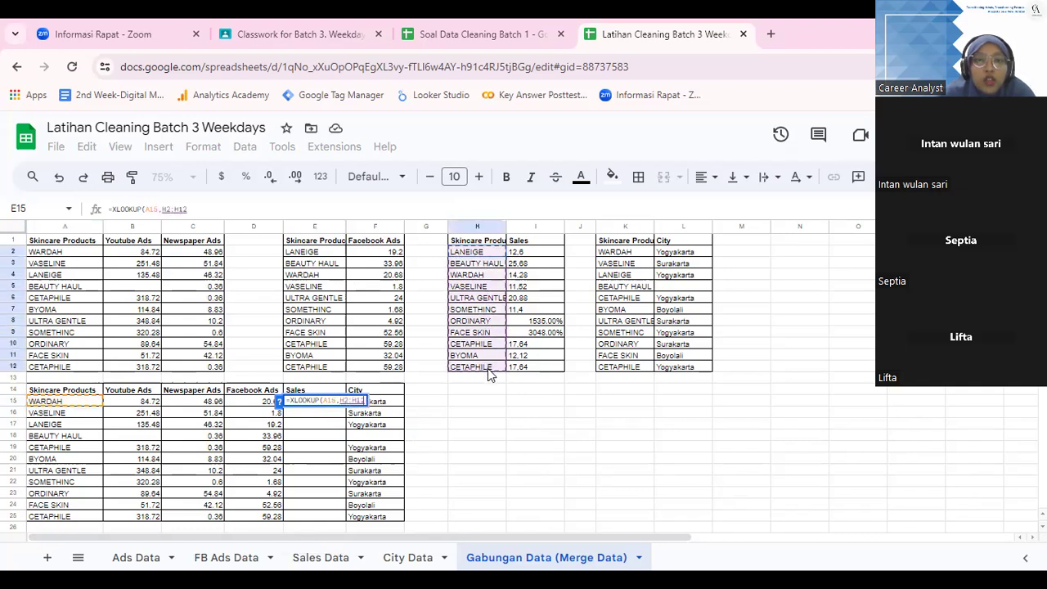
pyautogui.click(369, 403)
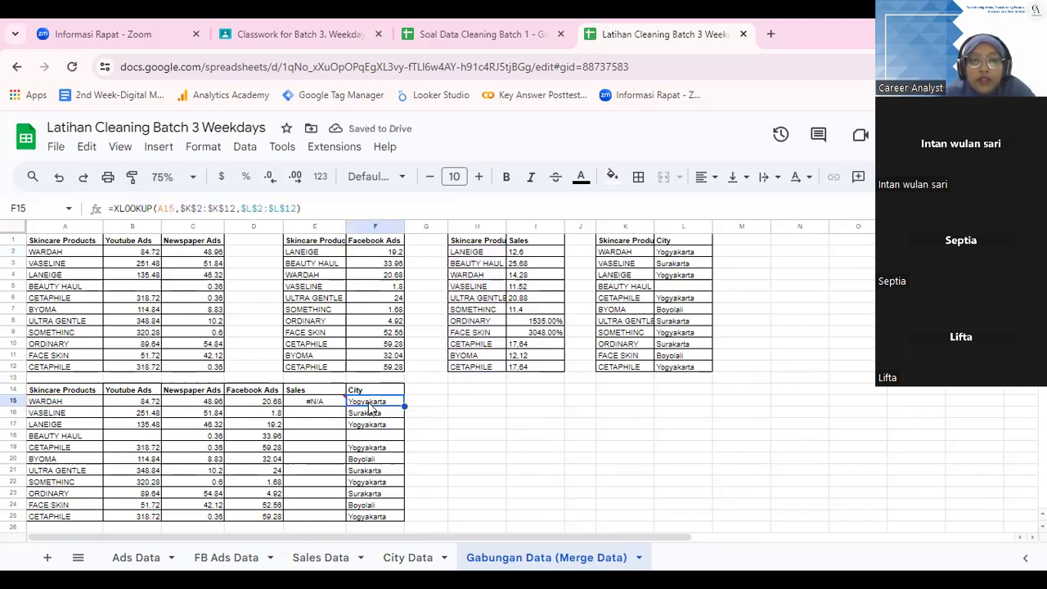
# Make the lookup range in the E15 formula absolute as $H$2:$H$12 and add a comma for the next argument.
pyautogui.doubleClick(321, 403)
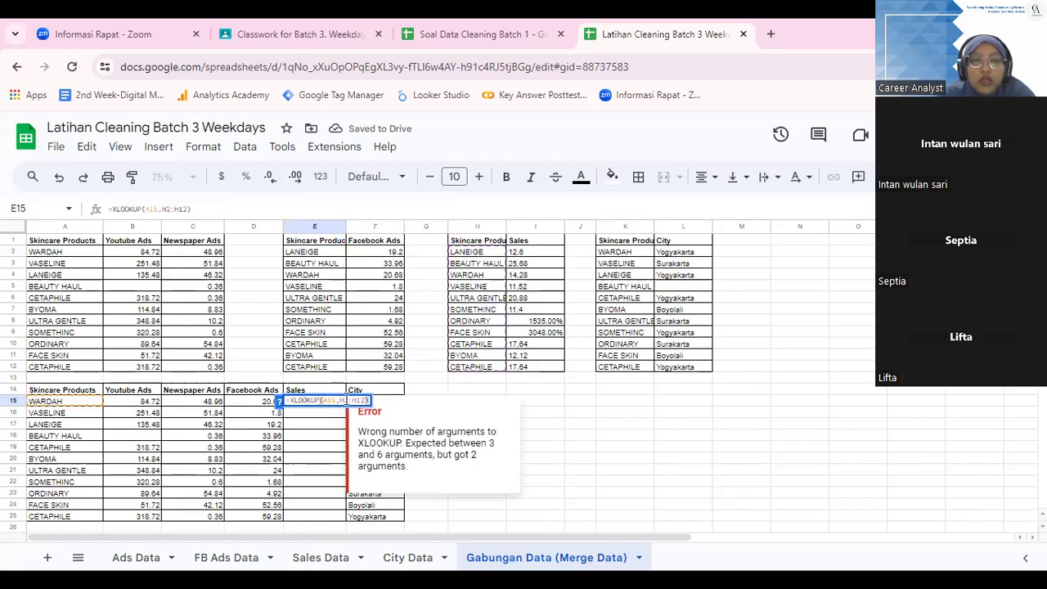
pyautogui.moveTo(341, 400); pyautogui.dragTo(368, 400)
pyautogui.click(368, 400)
pyautogui.hotkey('shift', 'Left')
pyautogui.hotkey('shift', 'Left')
pyautogui.hotkey('shift', 'Left')
pyautogui.hotkey('shift', 'Left')
pyautogui.hotkey('shift', 'Left')
pyautogui.hotkey('shift', 'Left')
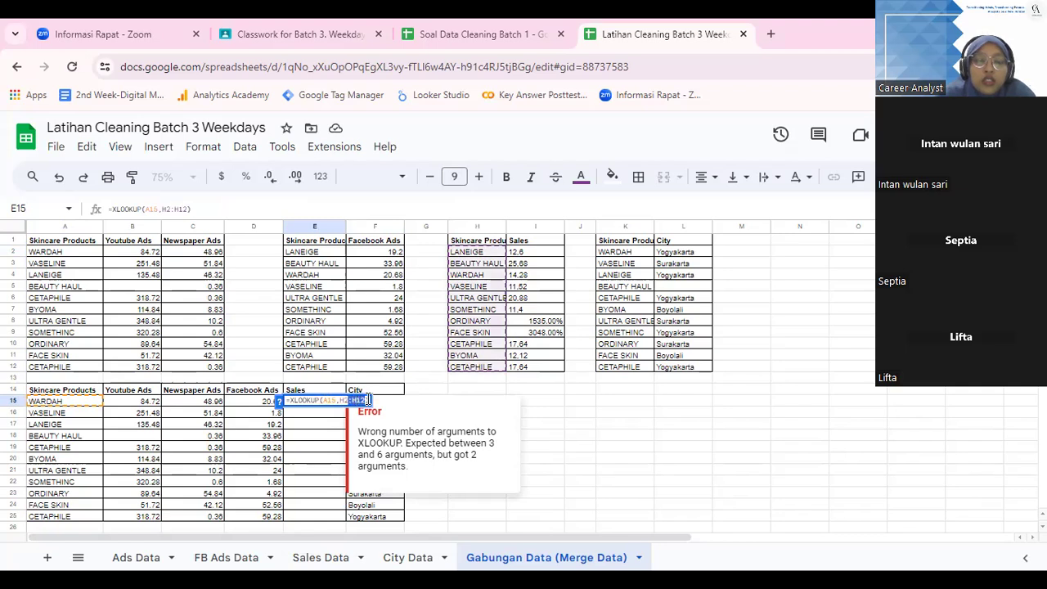
pyautogui.press('F4')
pyautogui.click(368, 400)
pyautogui.write(',')
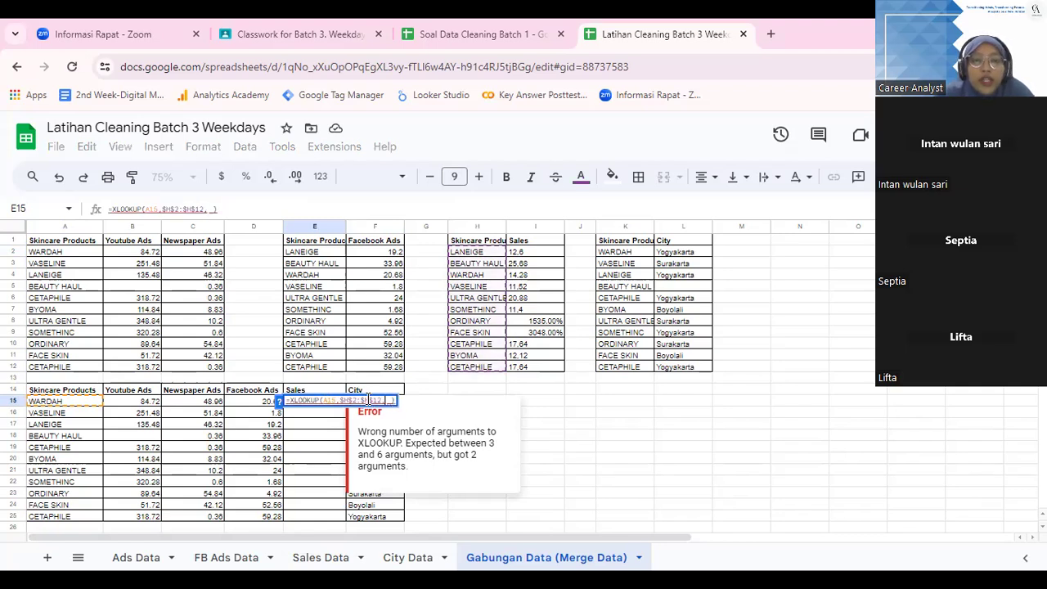
# Complete the E15 formula with the absolute result range $I$2:$I$12 and accept the suggested autofill for E16:E25.
pyautogui.moveTo(536, 253); pyautogui.dragTo(536, 370)
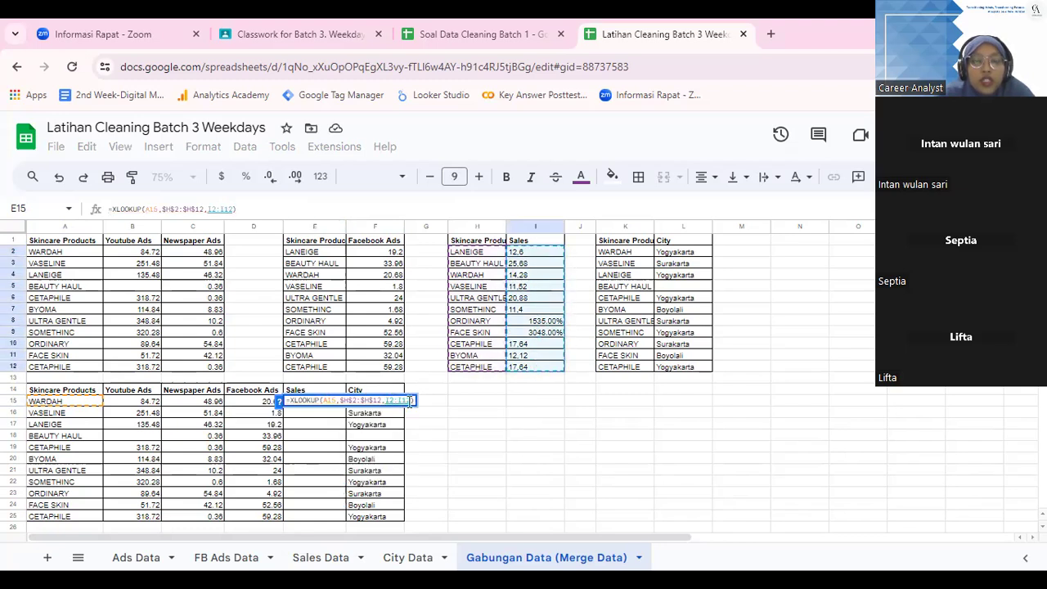
pyautogui.write(')')
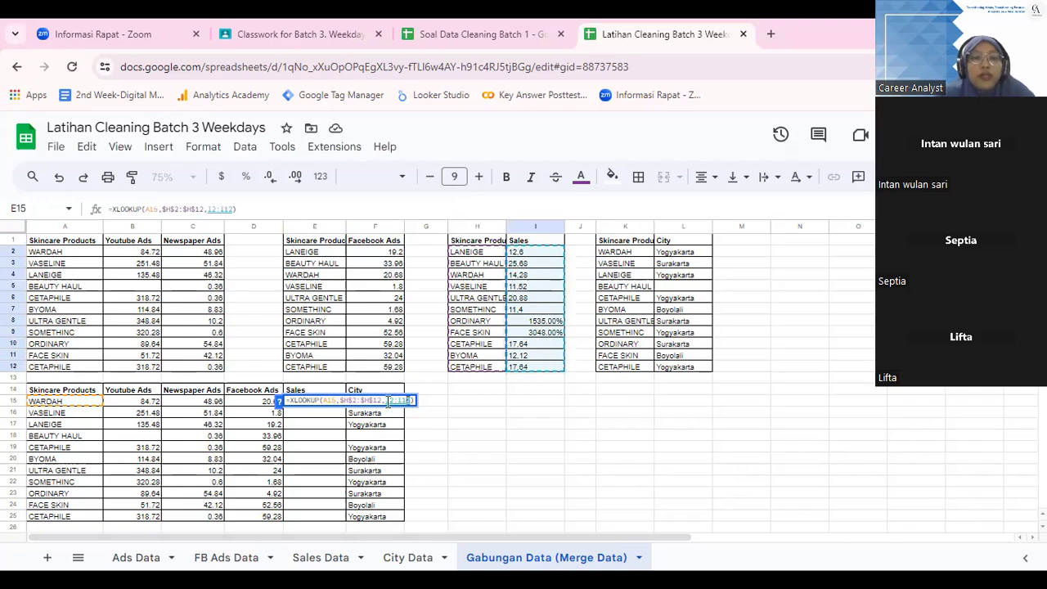
pyautogui.press('F4')
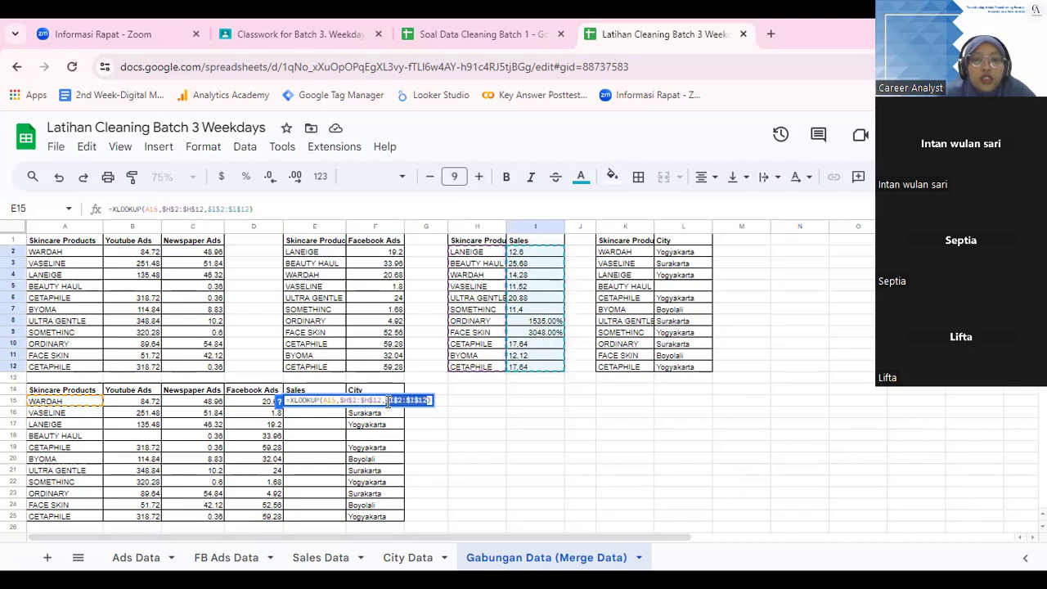
pyautogui.press('Return')
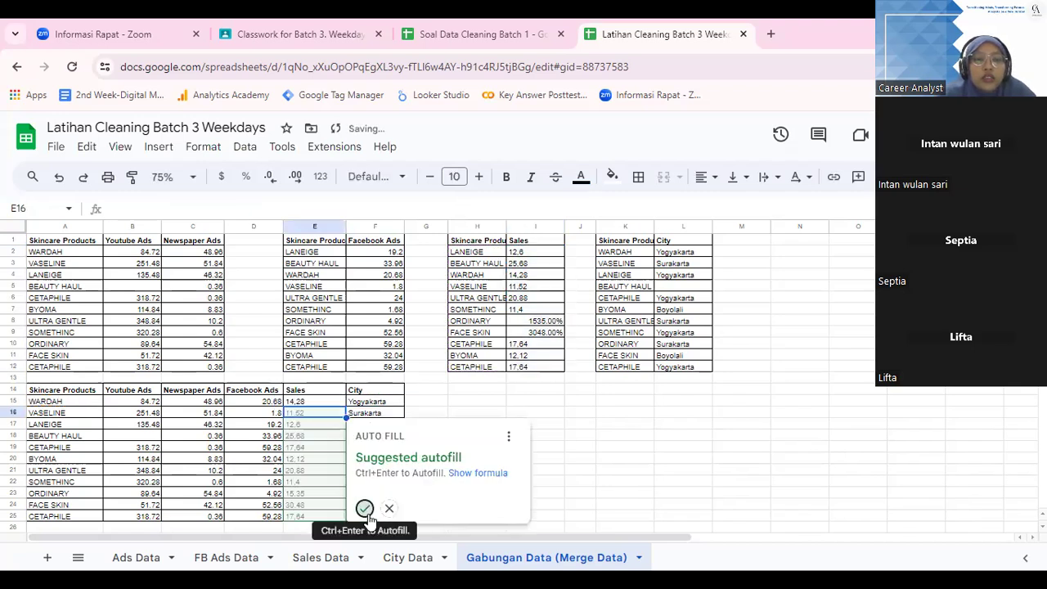
pyautogui.click(365, 508)
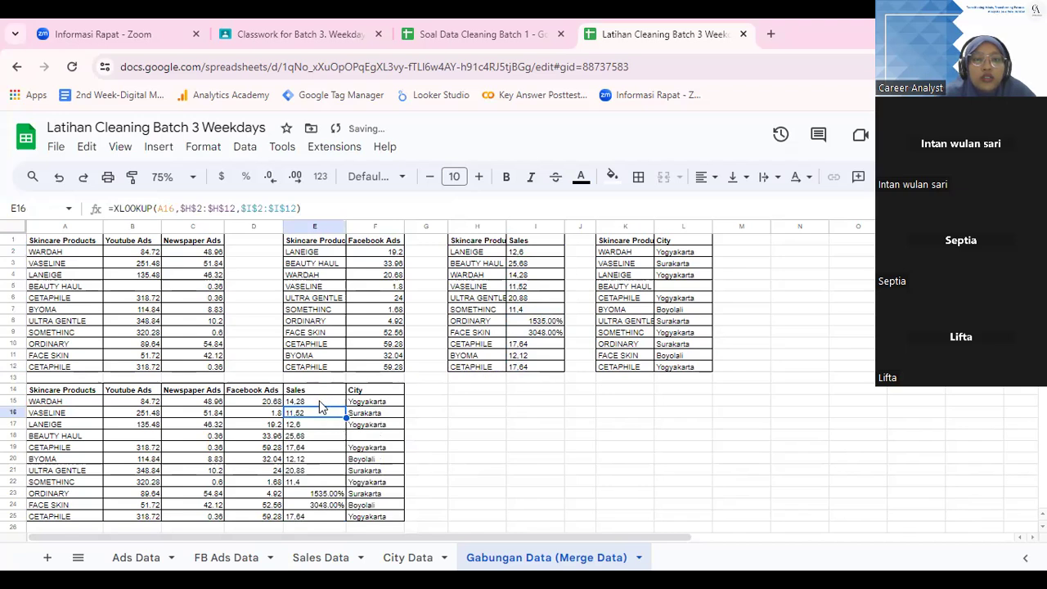
# Compare the merged Sales values for WARDAH and VASELINE in E15 and E16 with their source cells I4 and I5.
pyautogui.click(327, 403)
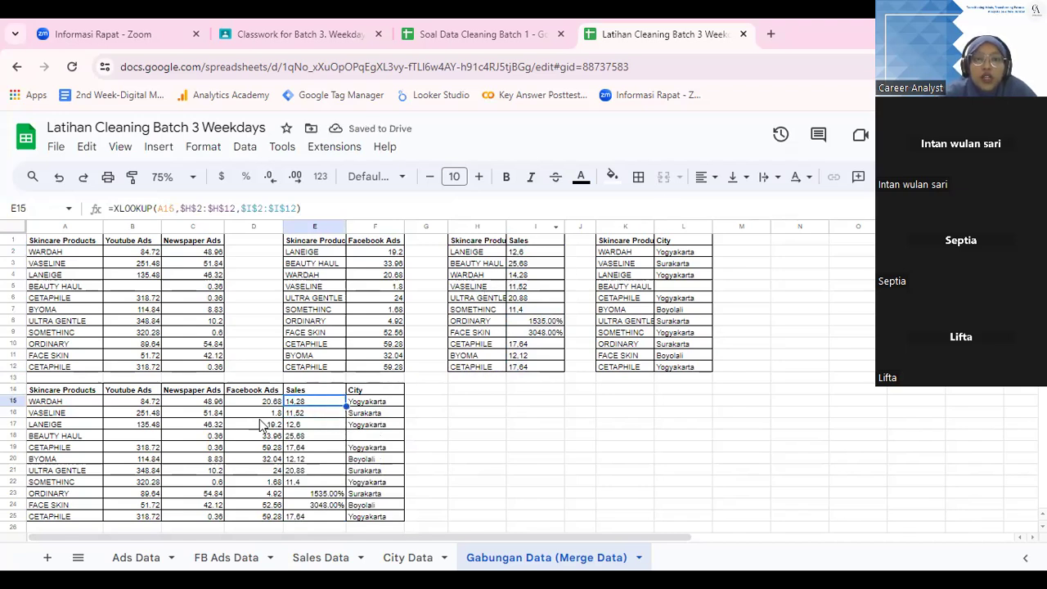
pyautogui.click(516, 278)
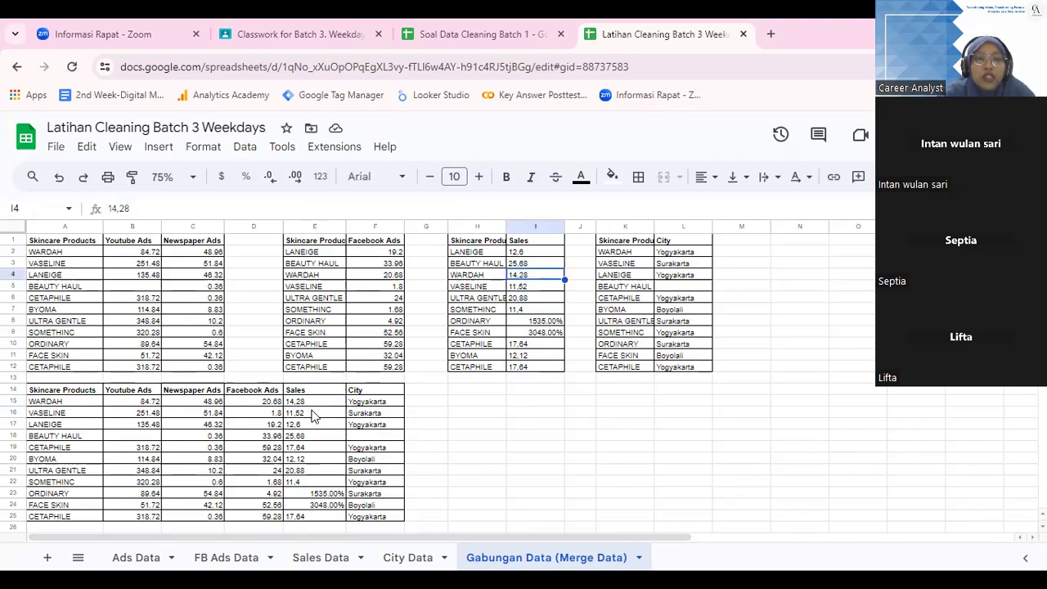
pyautogui.click(314, 415)
pyautogui.click(537, 288)
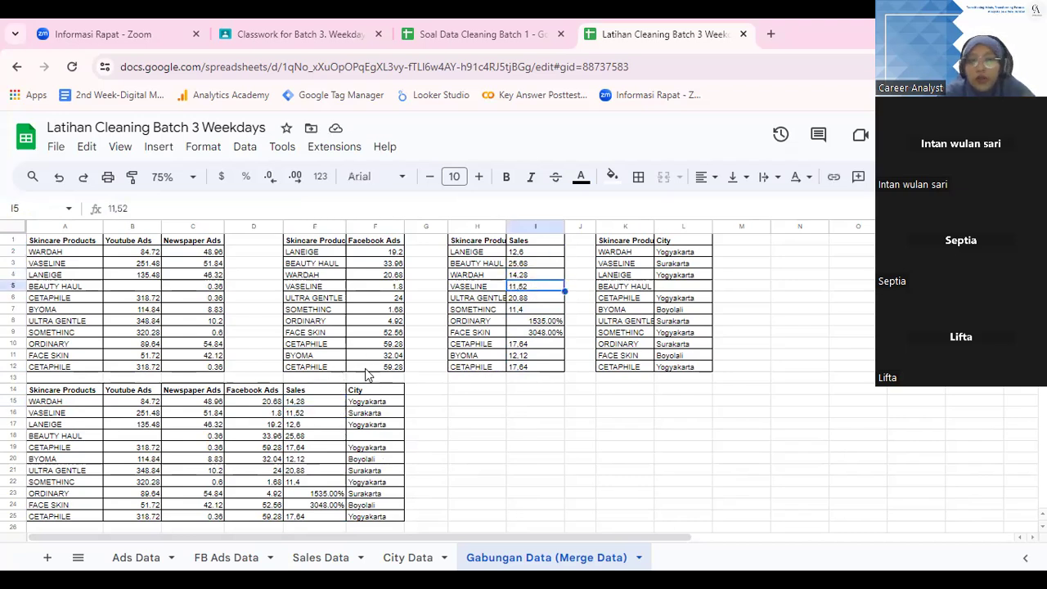
pyautogui.click(307, 402)
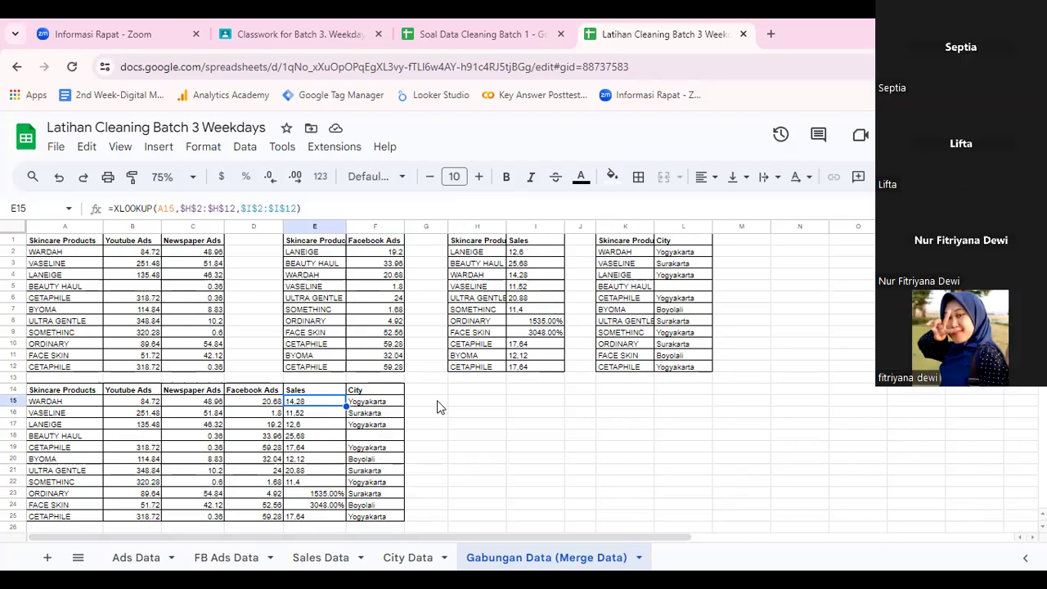
# Fill the merged table's header row A14:F14 with light green.
pyautogui.moveTo(81, 391); pyautogui.dragTo(377, 396)
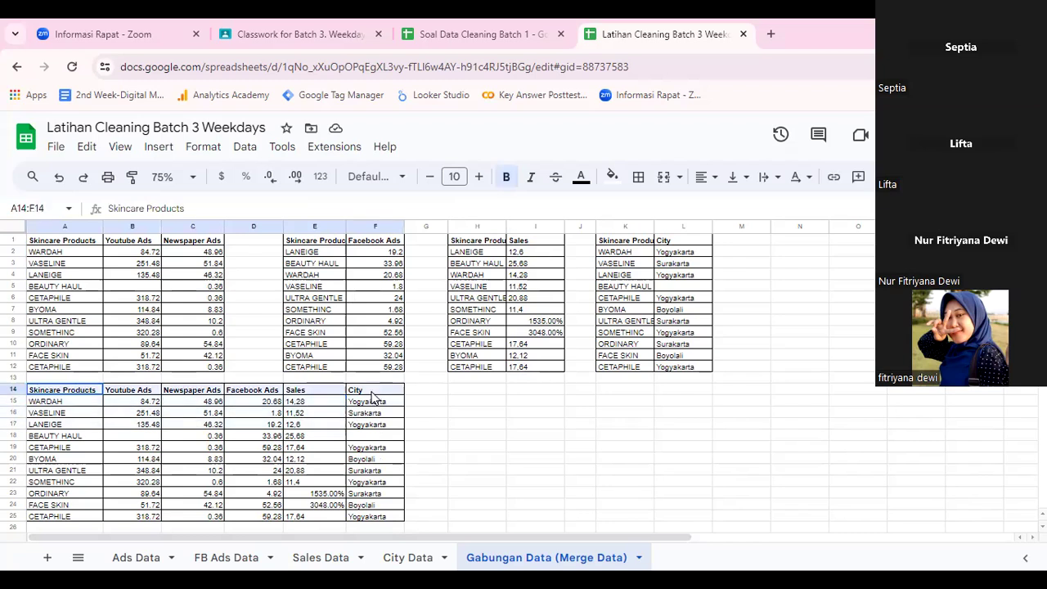
pyautogui.click(612, 176)
pyautogui.click(684, 265)
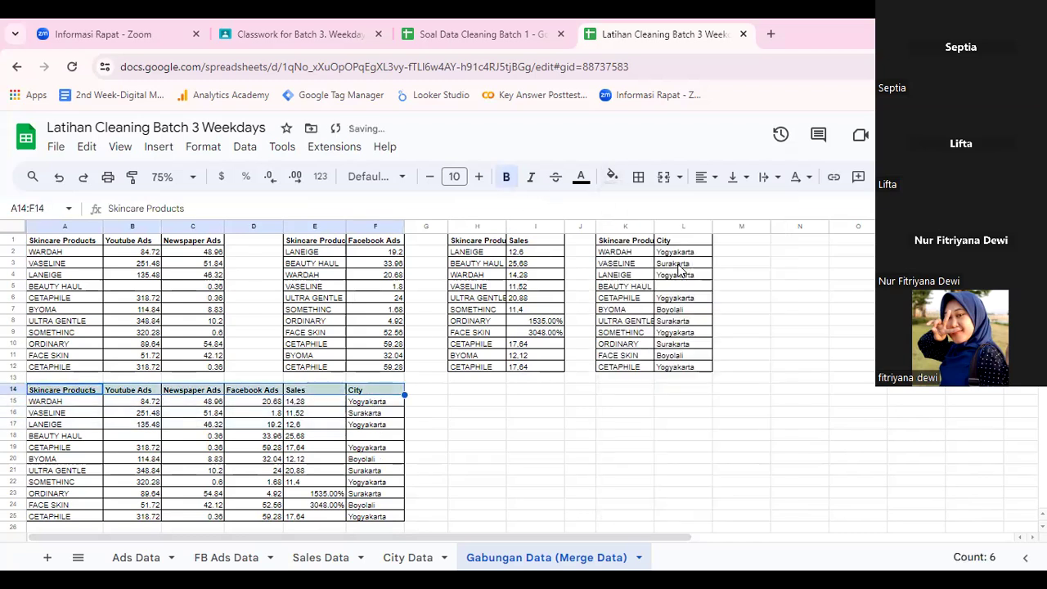
pyautogui.click(444, 405)
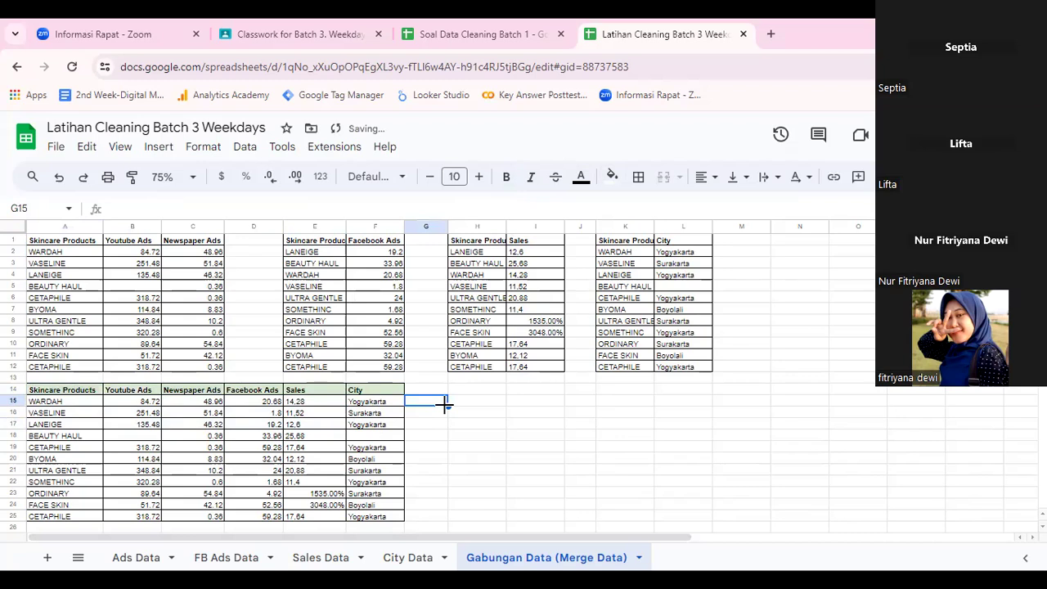
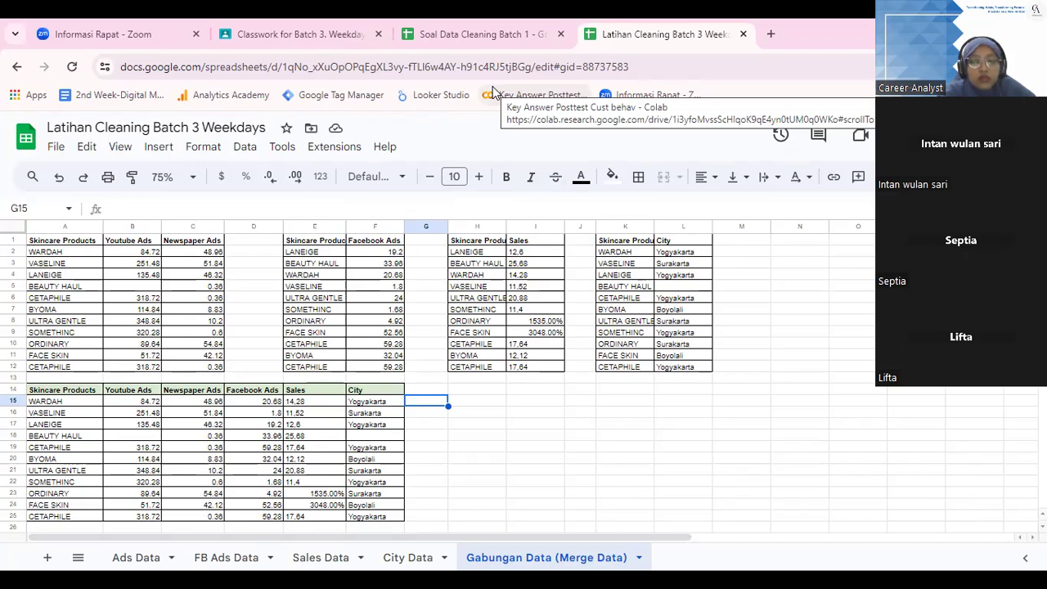
pyautogui.click(302, 404)
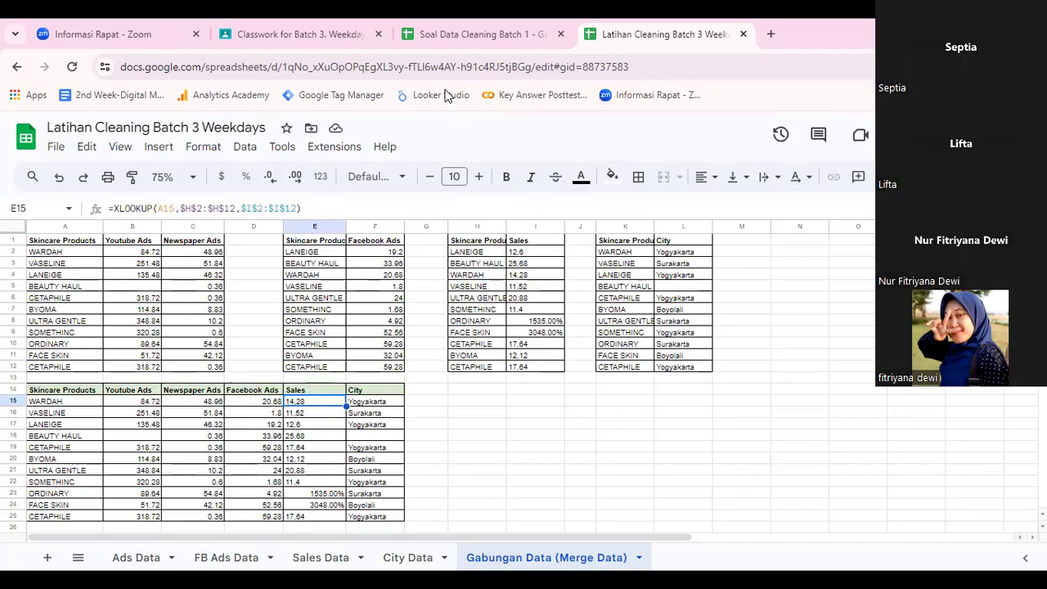
pyautogui.click(61, 390)
pyautogui.moveTo(230, 401); pyautogui.dragTo(366, 514)
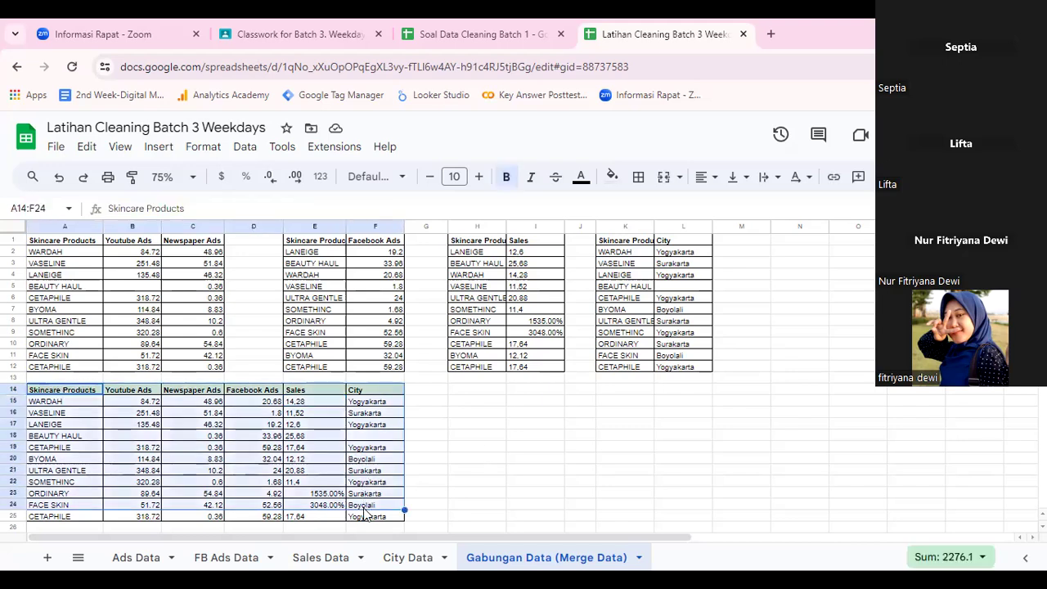
pyautogui.click(366, 516)
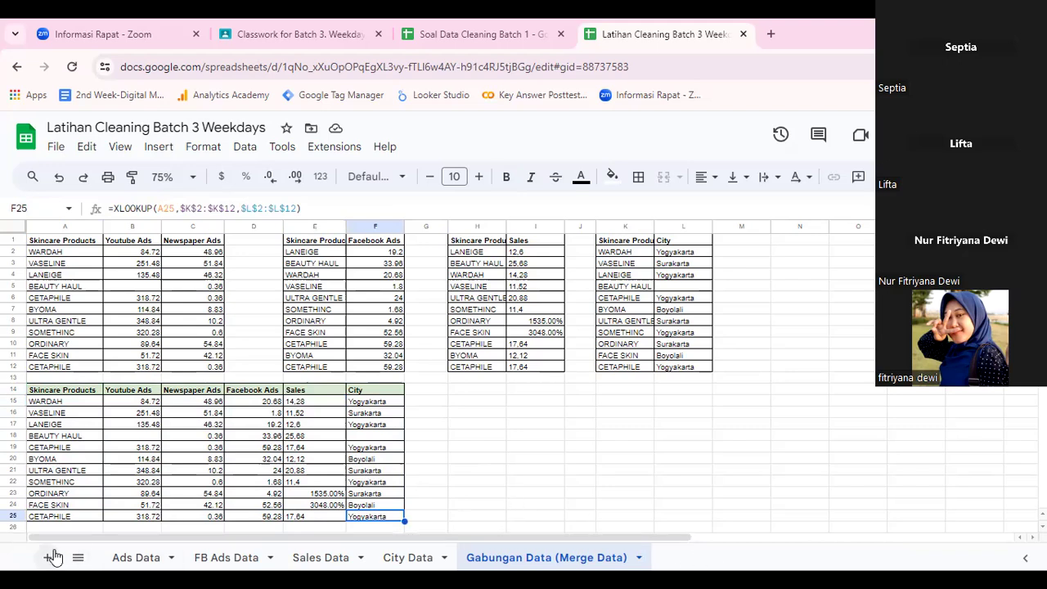
pyautogui.moveTo(61, 389); pyautogui.dragTo(388, 492)
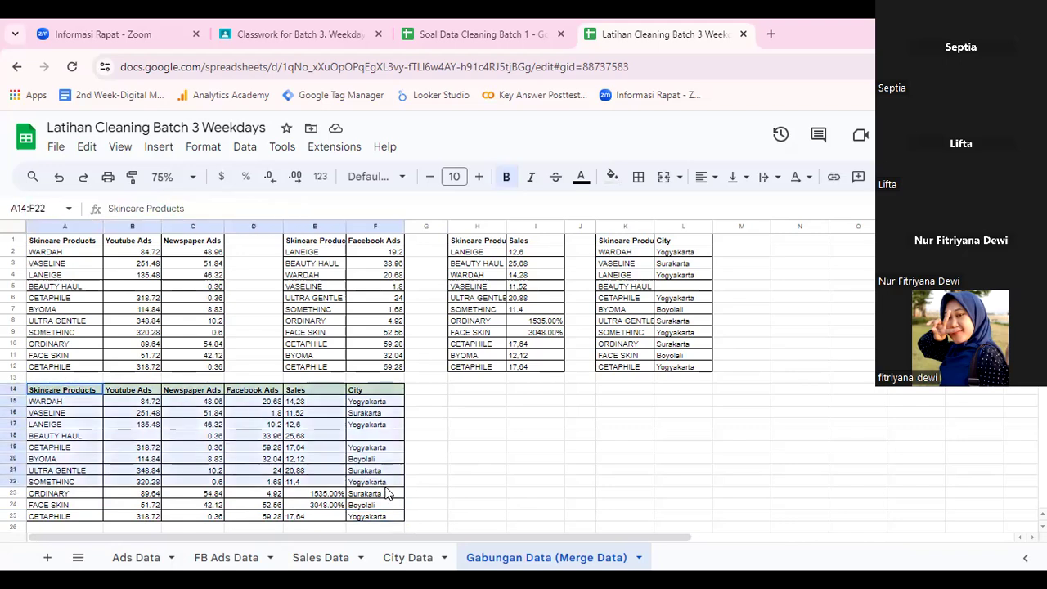
pyautogui.click(144, 409)
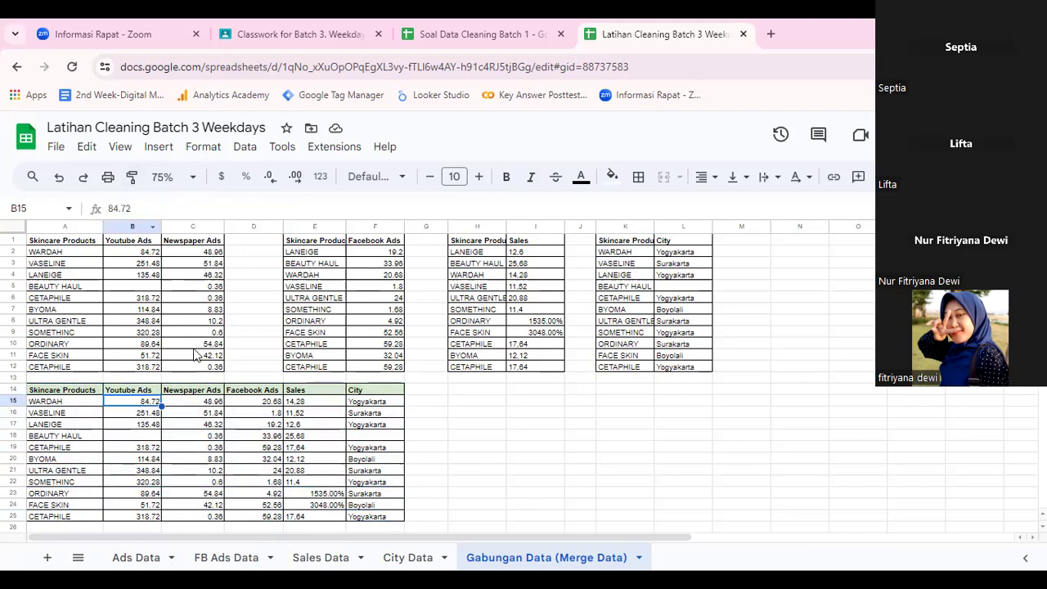
# Add a new sheet to the workbook and name it Data Cleaned.
pyautogui.click(260, 403)
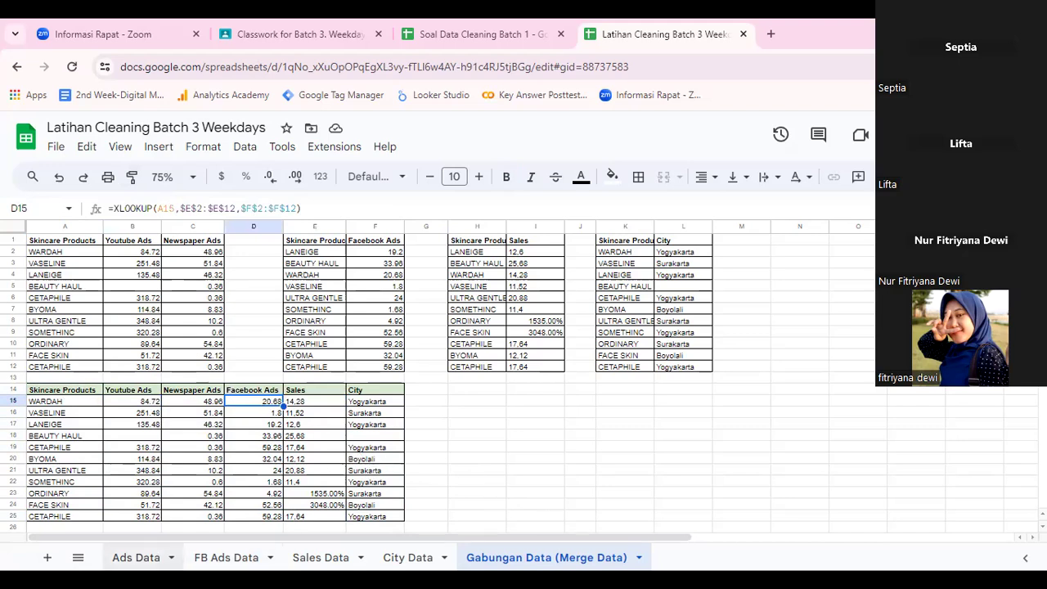
pyautogui.click(49, 561)
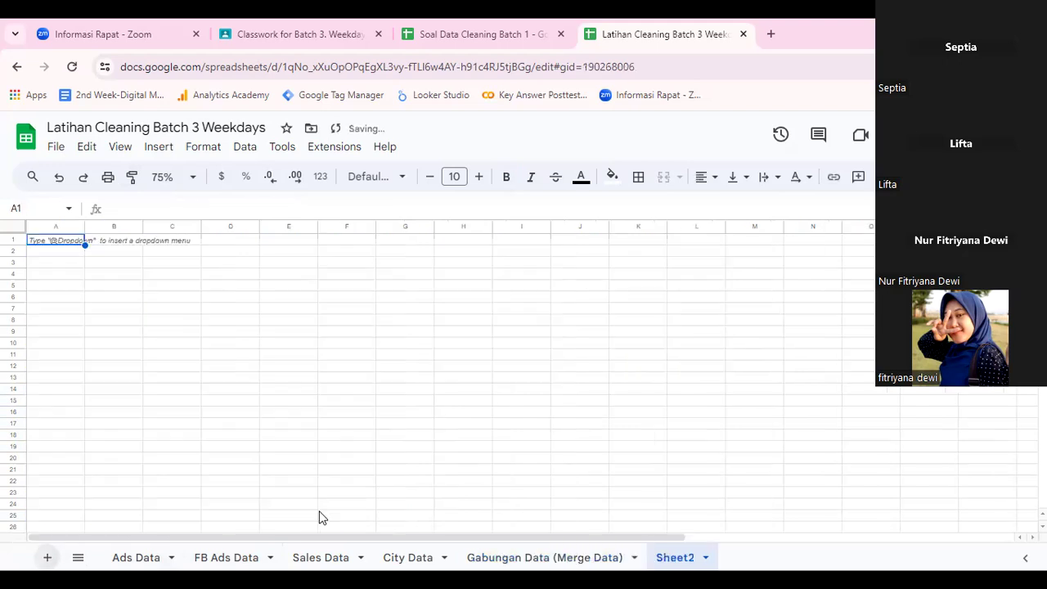
pyautogui.doubleClick(679, 558)
pyautogui.write('D')
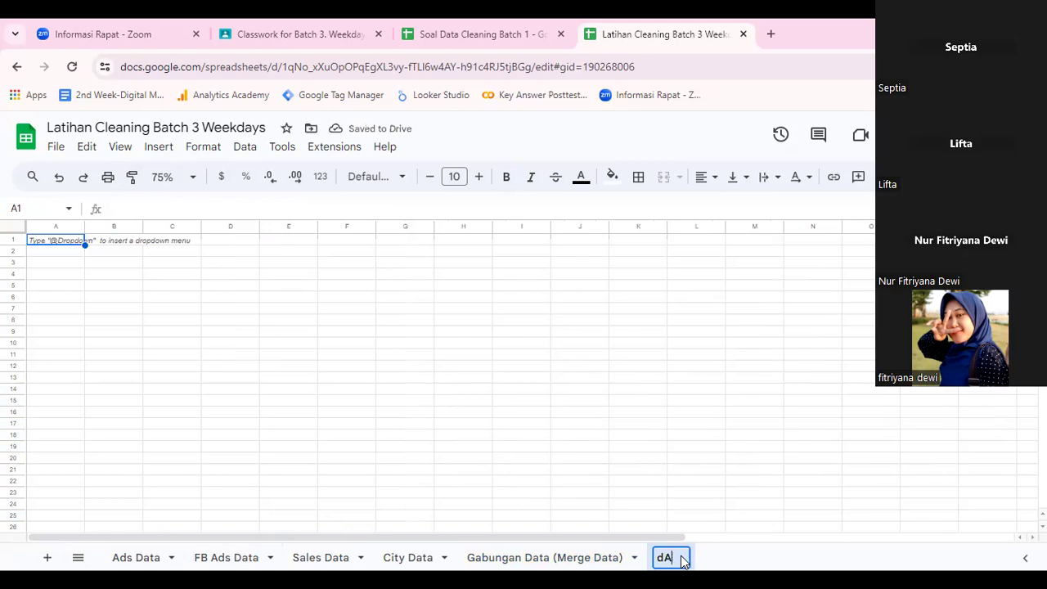
pyautogui.write('ata Cle')
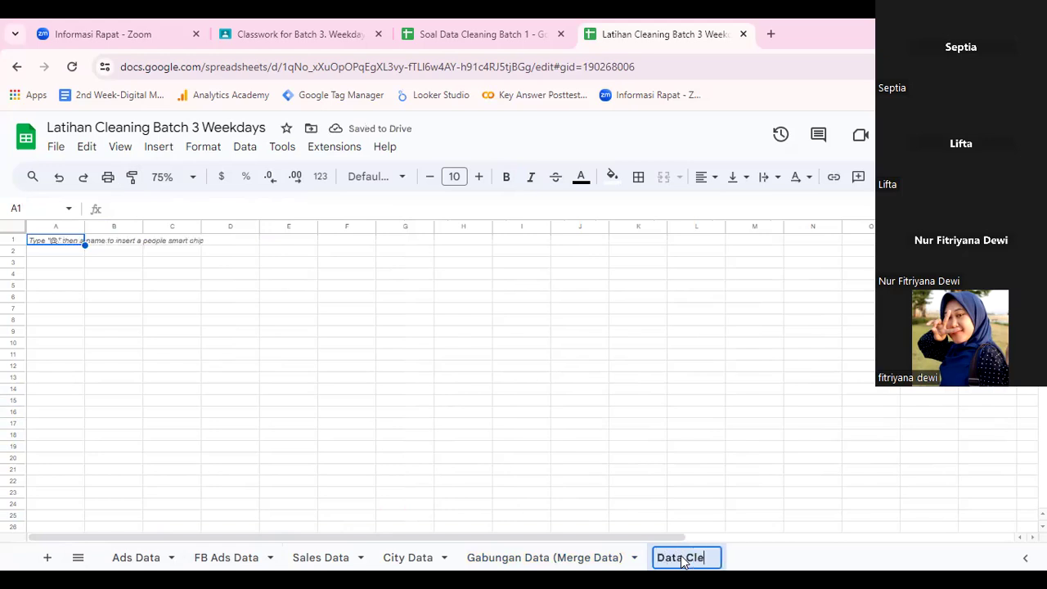
pyautogui.write('aned')
pyautogui.press('Return')
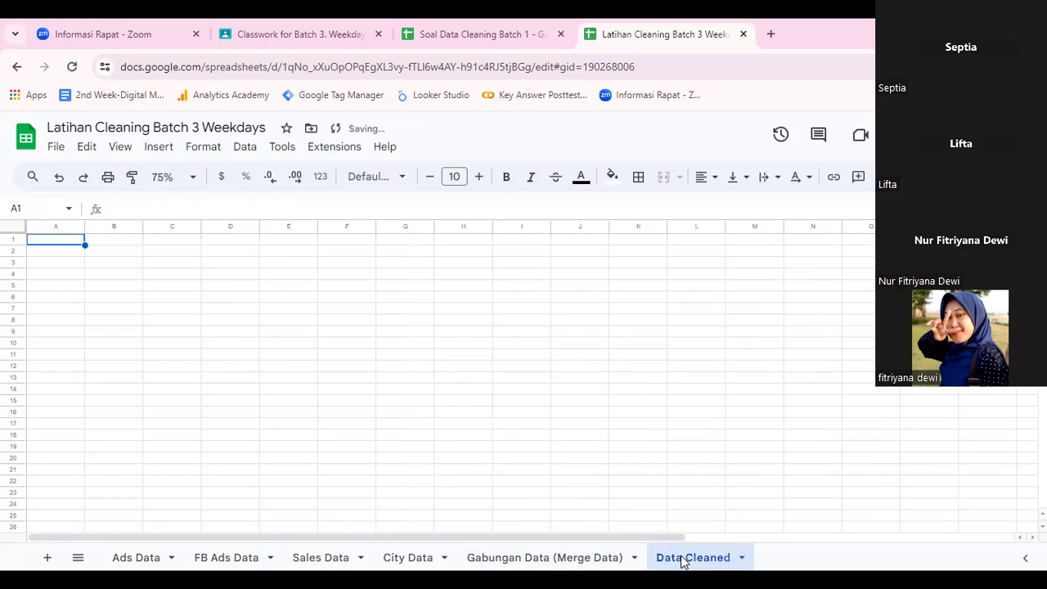
# Copy the merged table A14:F25 from Gabungan Data (Merge Data) and paste its values only at A1 of Data Cleaned.
pyautogui.click(580, 557)
pyautogui.click(53, 395)
pyautogui.moveTo(53, 394); pyautogui.dragTo(364, 526)
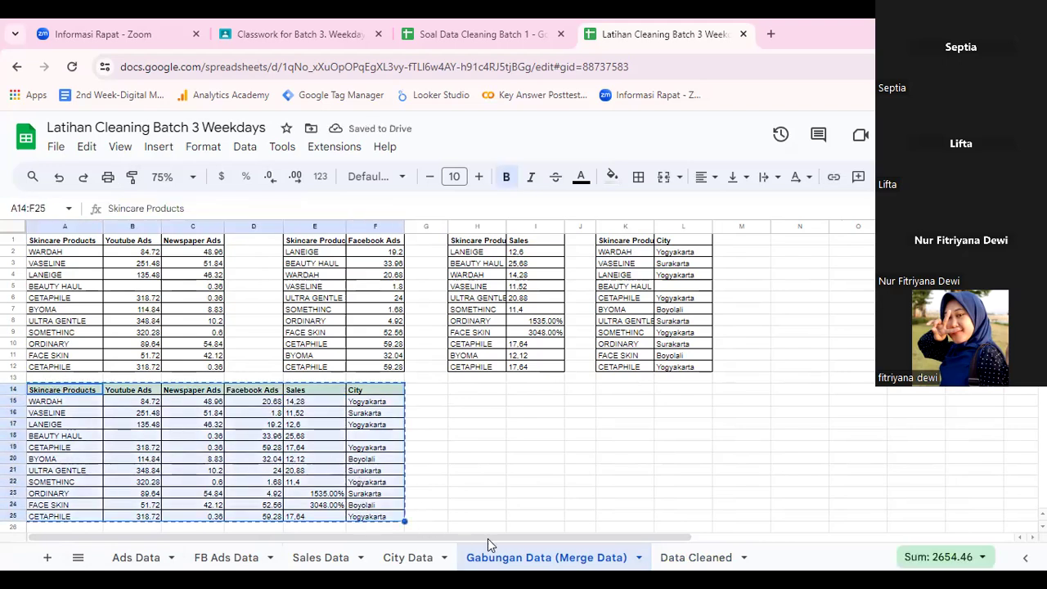
pyautogui.click(693, 558)
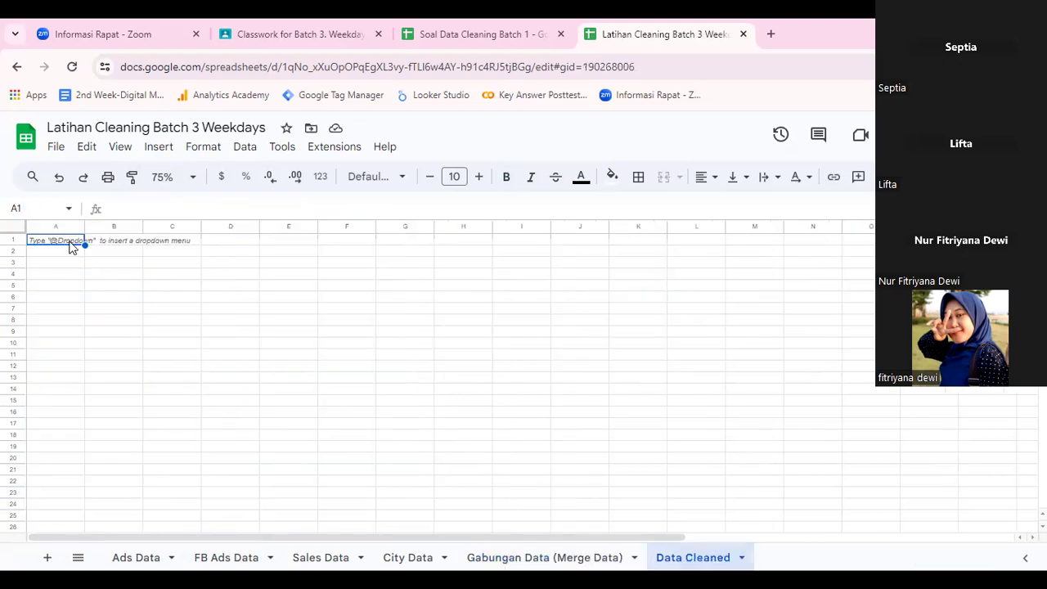
pyautogui.rightClick(72, 242)
pyautogui.moveTo(222, 273)
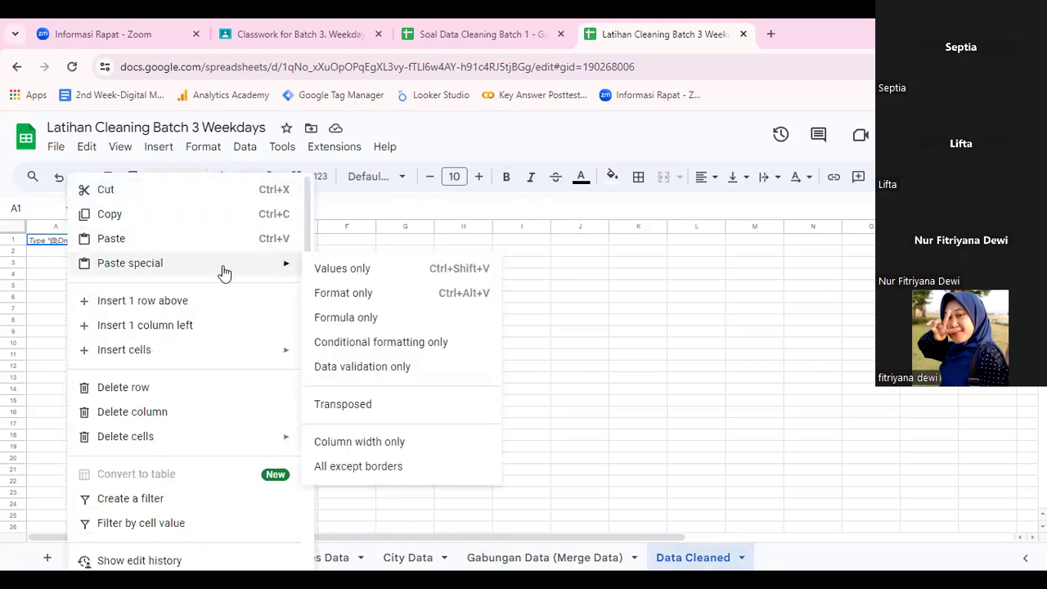
pyautogui.click(345, 276)
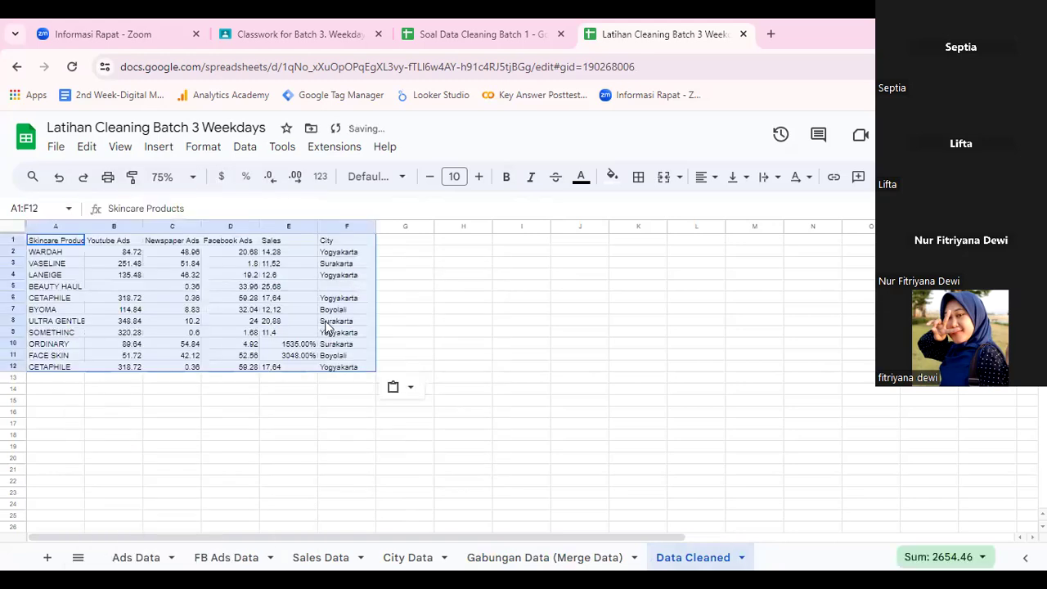
# Apply all borders to the pasted table A1:F12 on Data Cleaned.
pyautogui.click(638, 178)
pyautogui.click(646, 212)
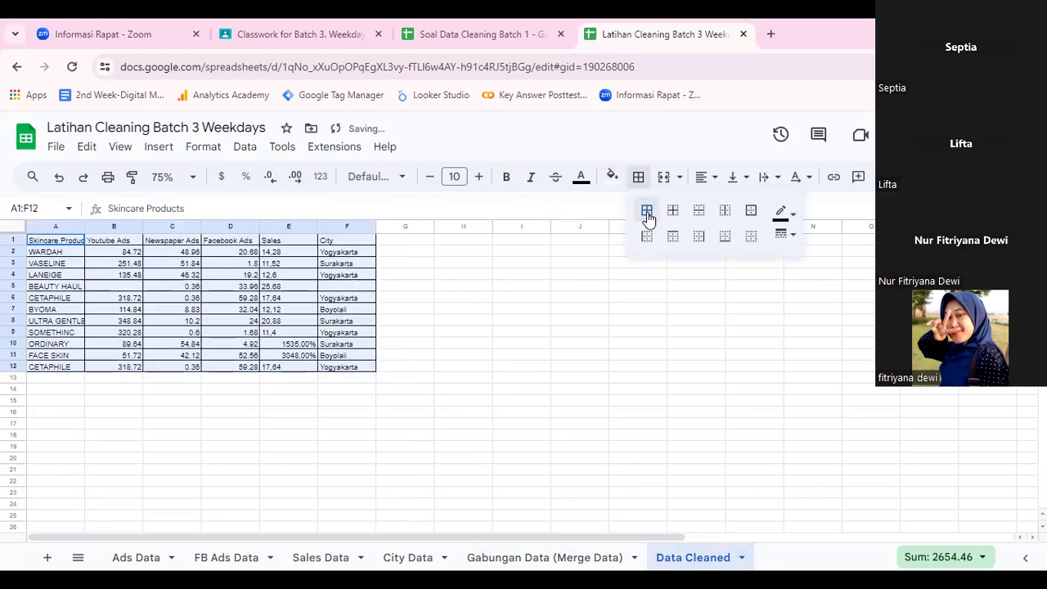
pyautogui.click(443, 287)
# Make the header row A1:F1 bold and fill it with a medium light green.
pyautogui.moveTo(352, 245); pyautogui.dragTo(49, 239)
pyautogui.click(509, 177)
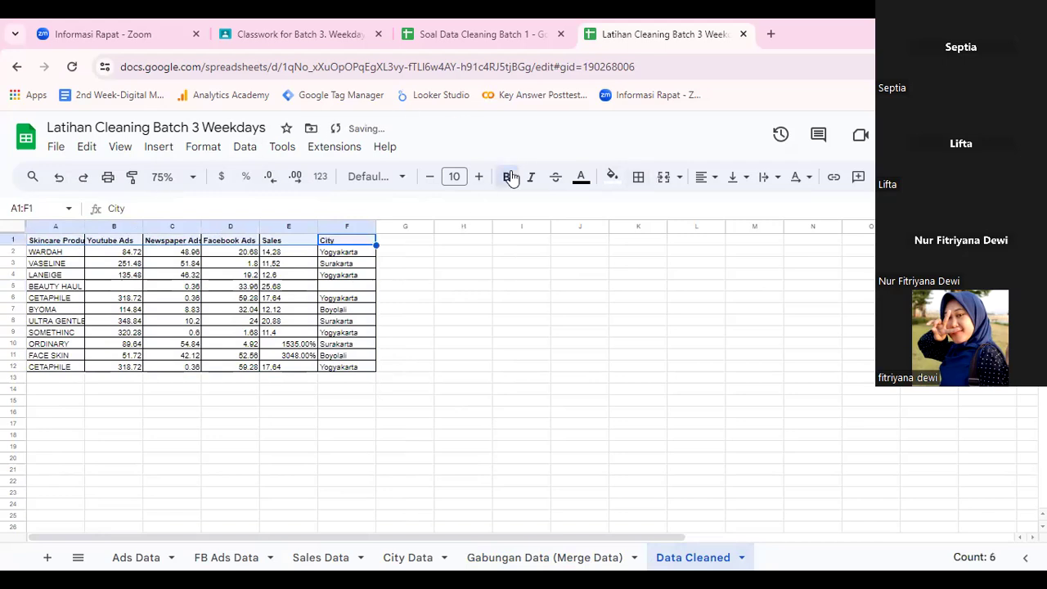
pyautogui.click(614, 180)
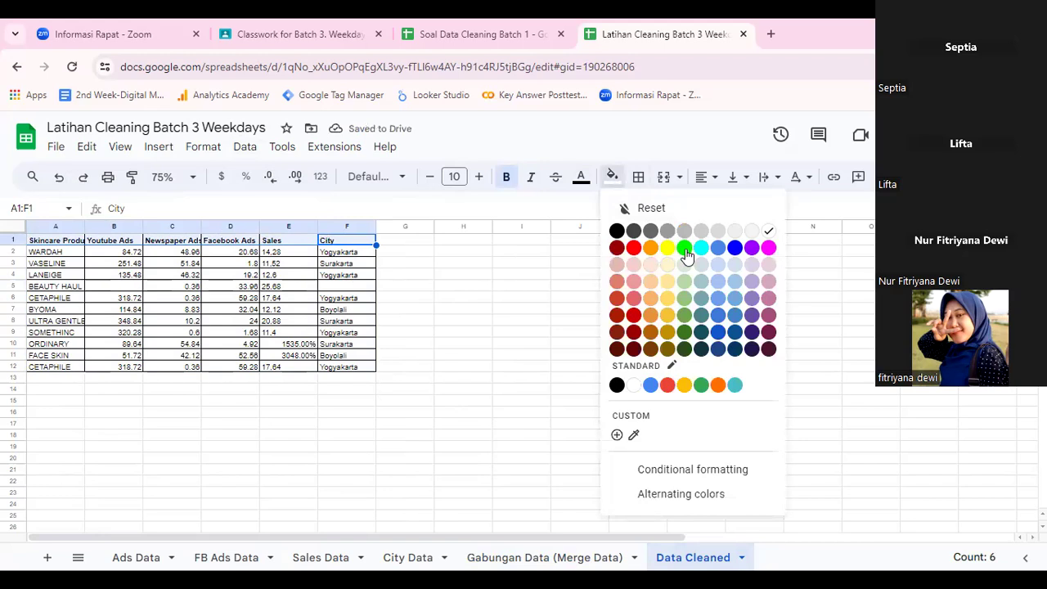
pyautogui.click(684, 301)
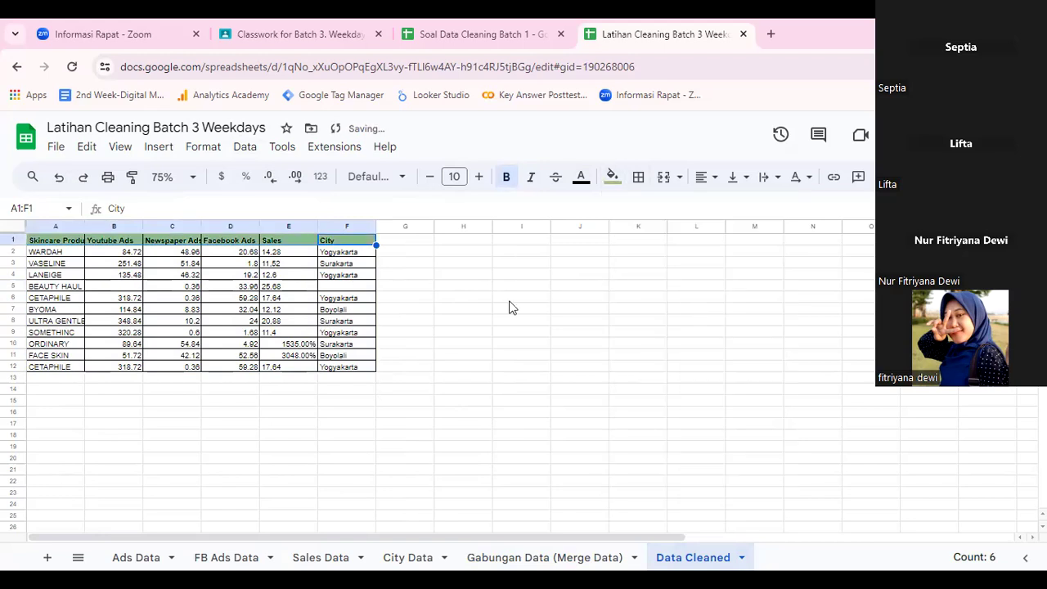
pyautogui.click(399, 311)
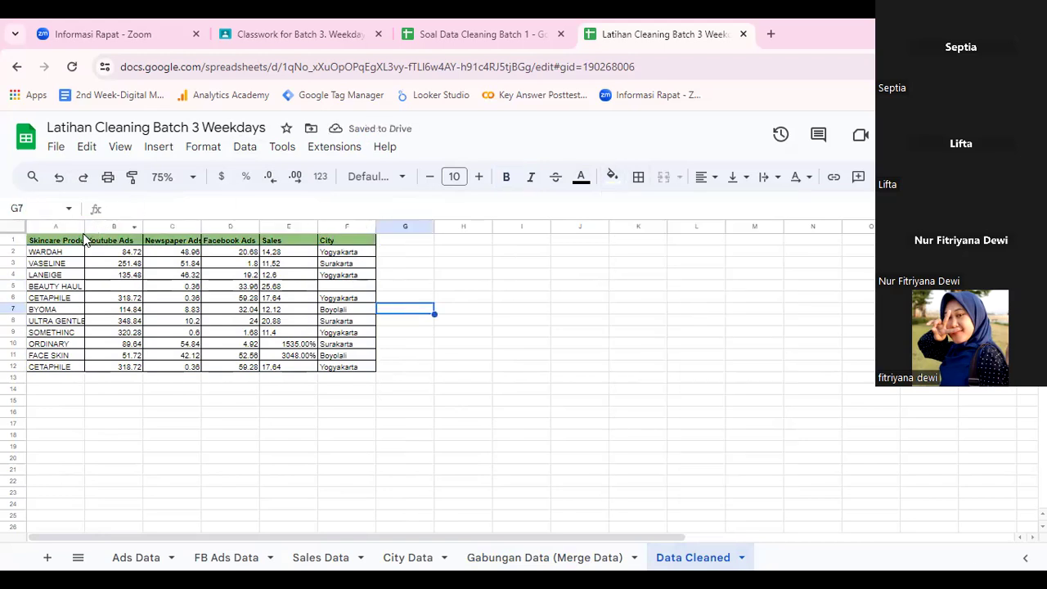
# Widen columns A and C so the Skincare Products and Newspaper Ads headers fit.
pyautogui.moveTo(85, 226); pyautogui.dragTo(104, 226)
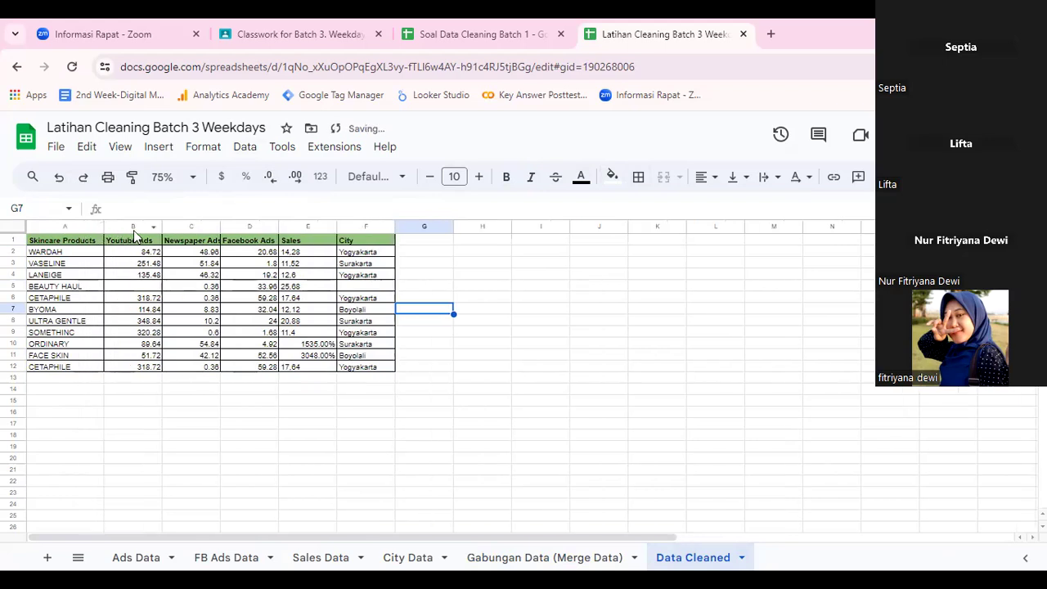
pyautogui.moveTo(220, 225); pyautogui.dragTo(217, 225)
pyautogui.doubleClick(217, 225)
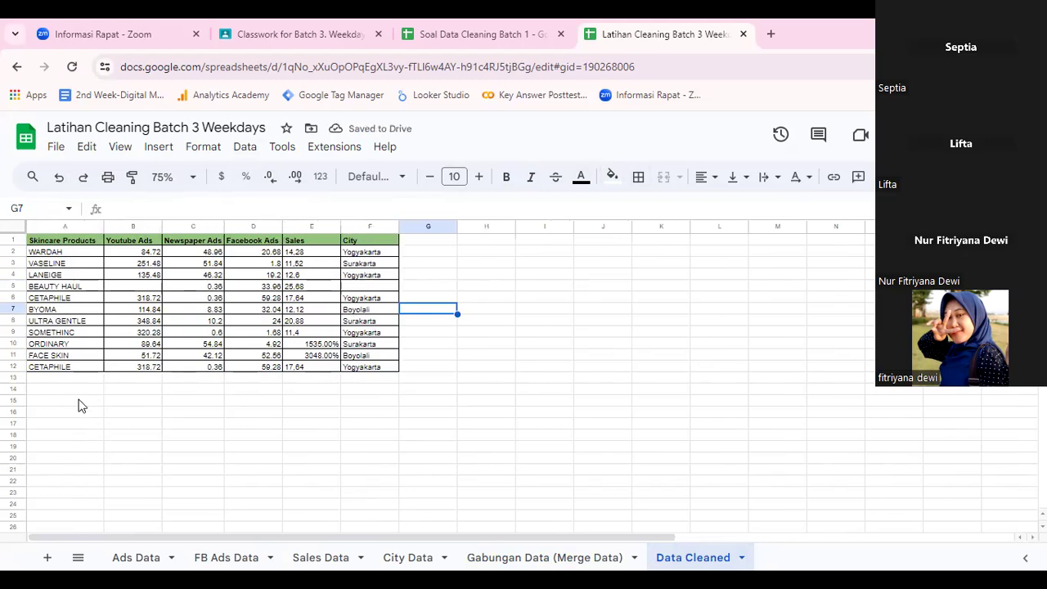
# Copy the Step by step notes A14:A19 from Ads Data and paste them at A15 of Data Cleaned.
pyautogui.click(137, 559)
pyautogui.moveTo(64, 391); pyautogui.dragTo(62, 453)
pyautogui.hotkey('ctrl', 'c')
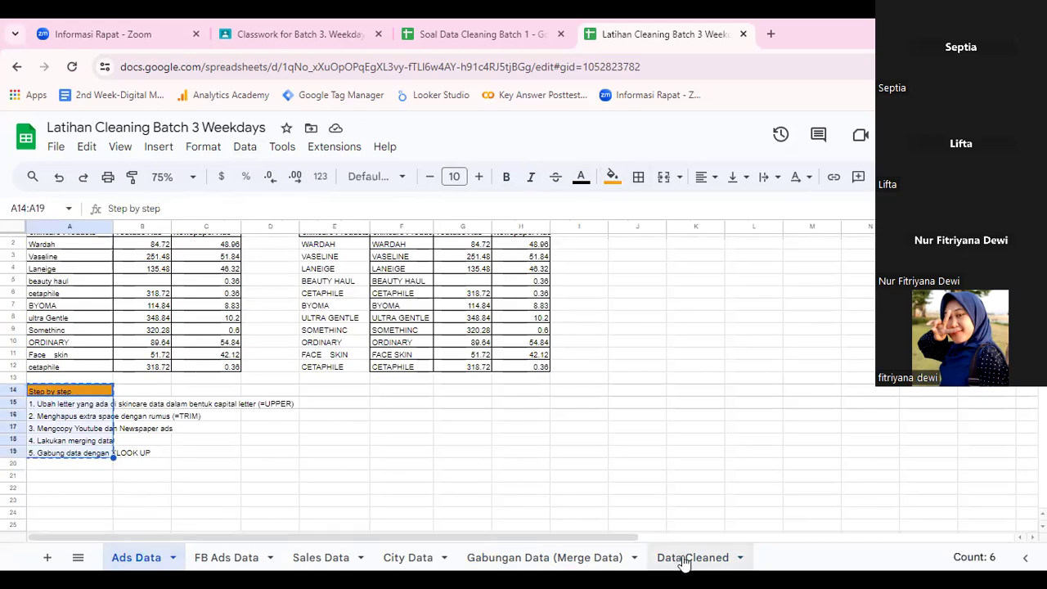
pyautogui.click(685, 558)
pyautogui.click(52, 402)
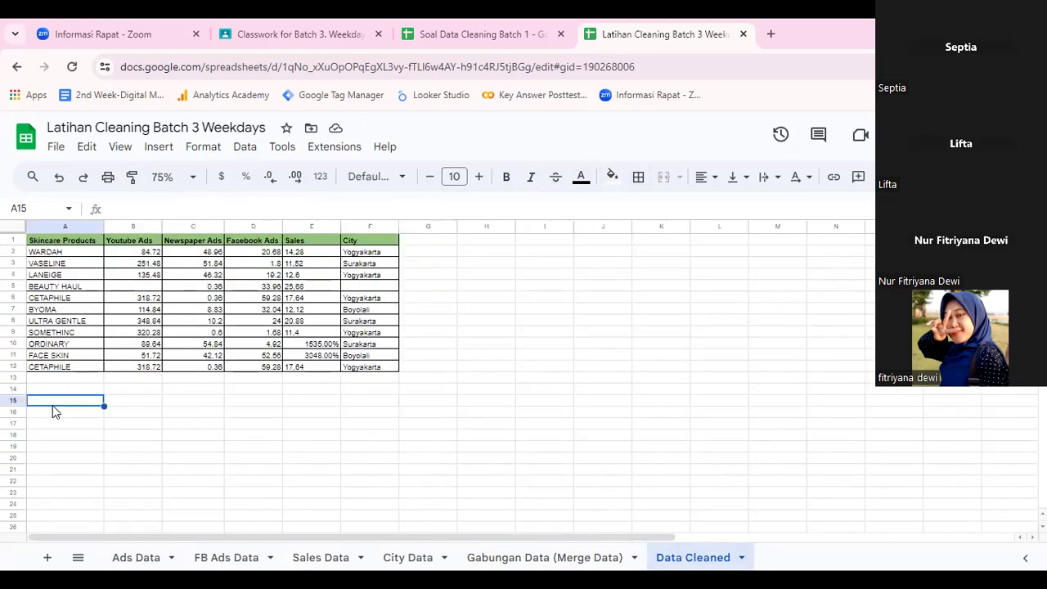
pyautogui.hotkey('ctrl', 'v')
pyautogui.click(247, 460)
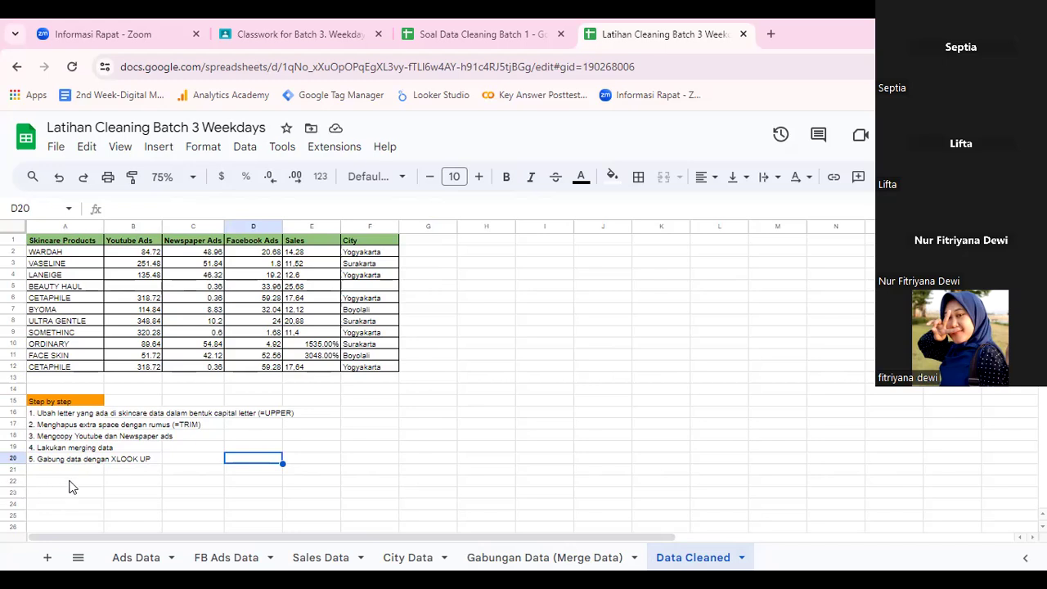
# Add the note "6. Hapus data Duplicate" in A21, below the XLOOKUP step.
pyautogui.click(71, 484)
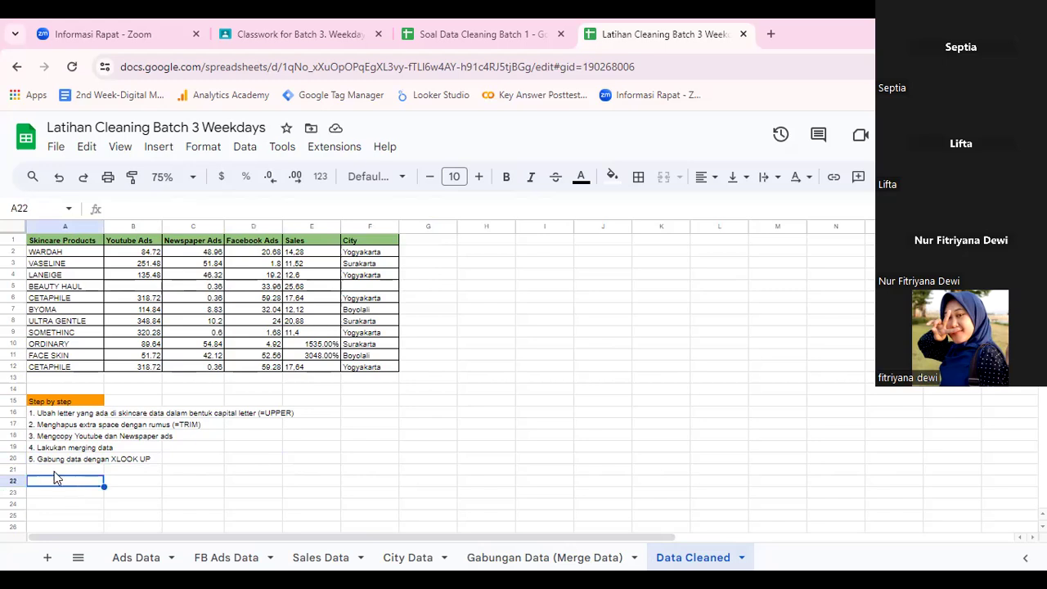
pyautogui.click(54, 471)
pyautogui.write('6. Hapus data Duplicat')
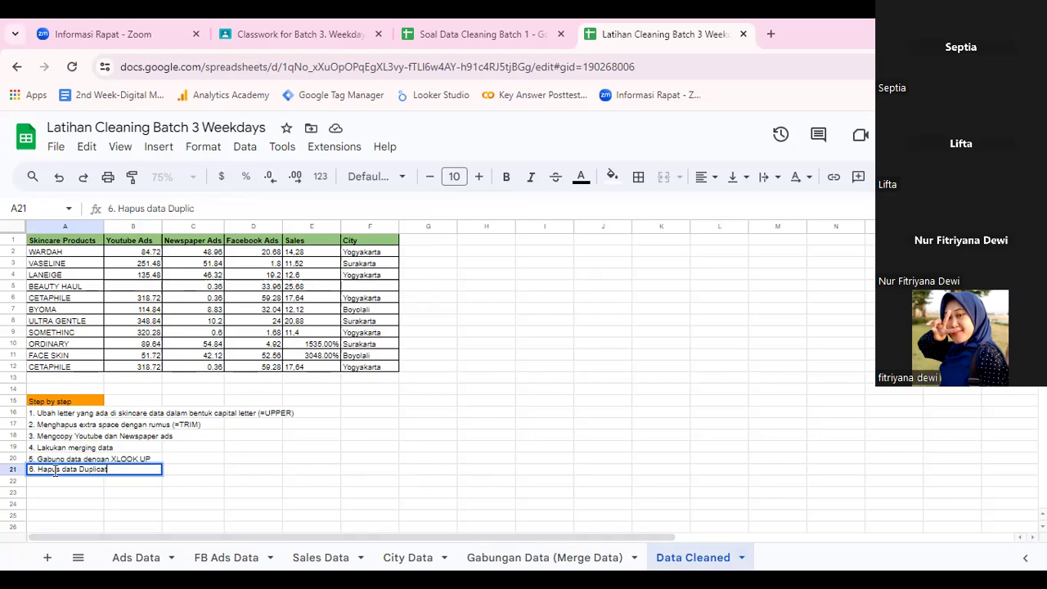
pyautogui.write('e')
pyautogui.press('Return')
# Highlight the two duplicate CETAPHILE rows, 6 and 12, with a yellow fill.
pyautogui.click(167, 176)
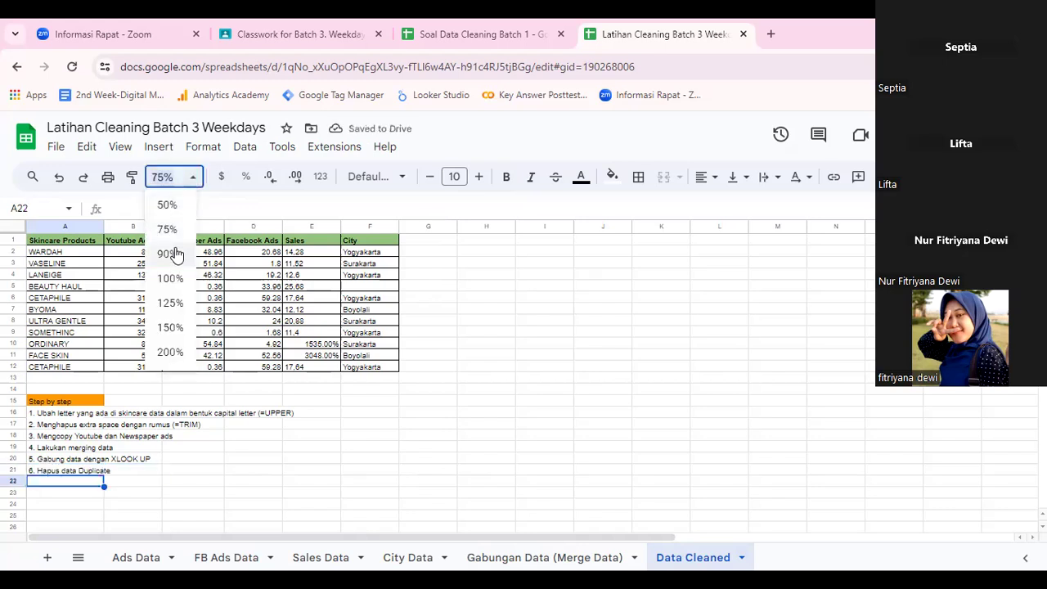
pyautogui.click(171, 254)
pyautogui.click(83, 415)
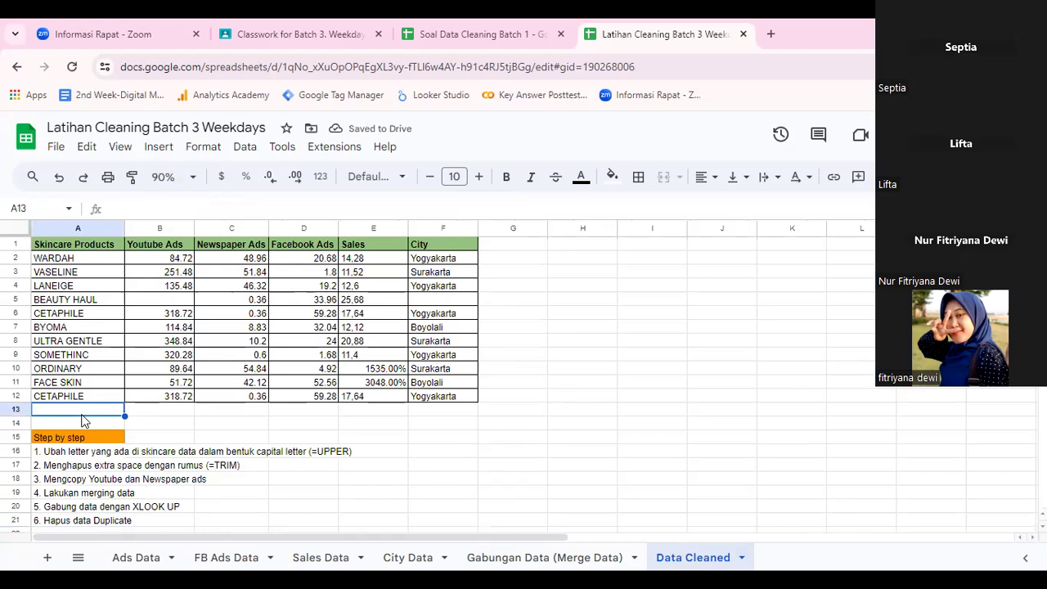
pyautogui.click(55, 260)
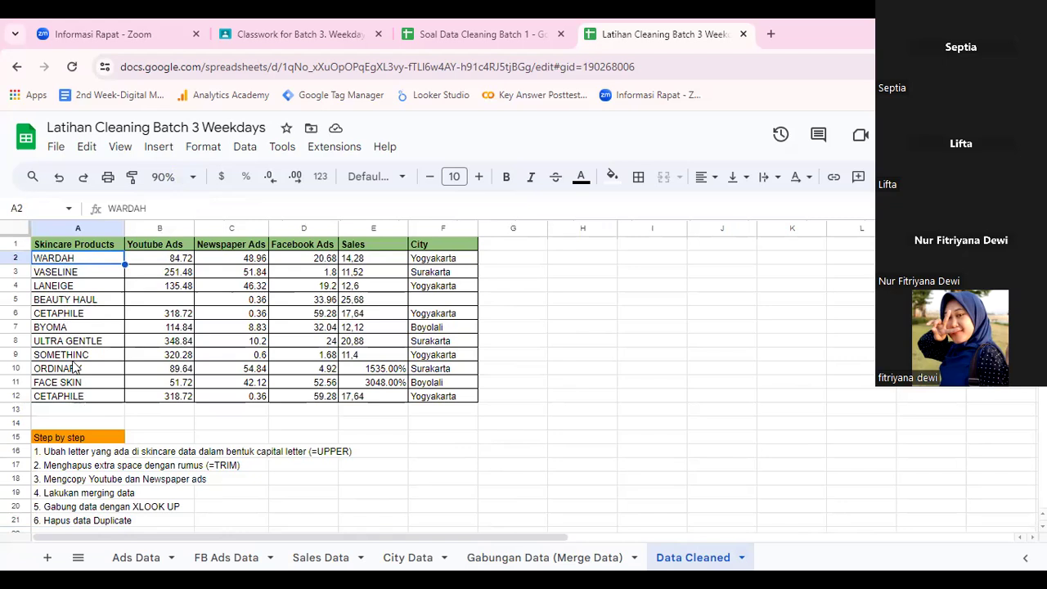
pyautogui.click(66, 318)
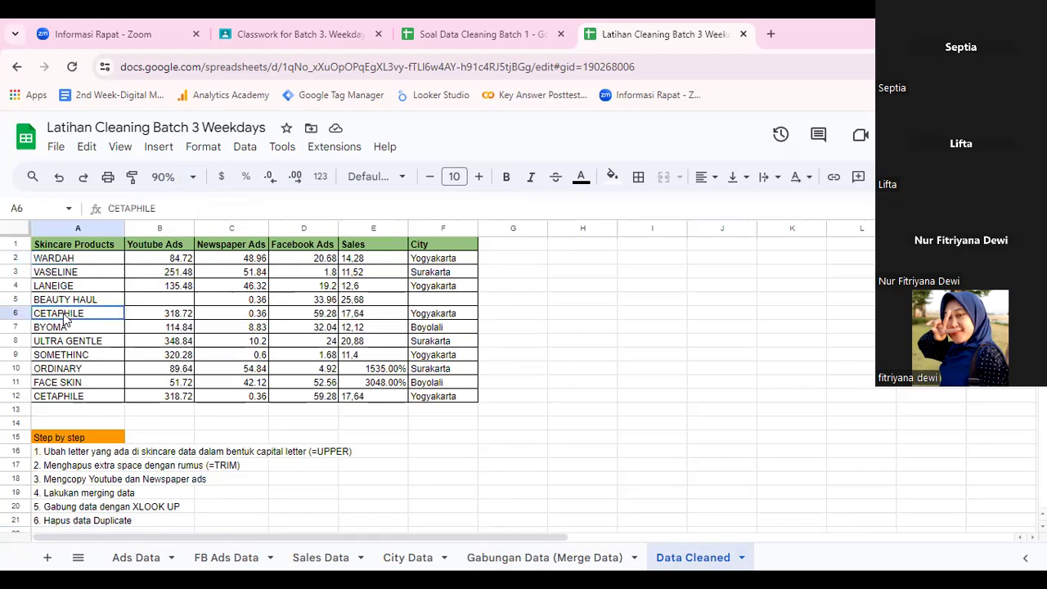
pyautogui.click(15, 314)
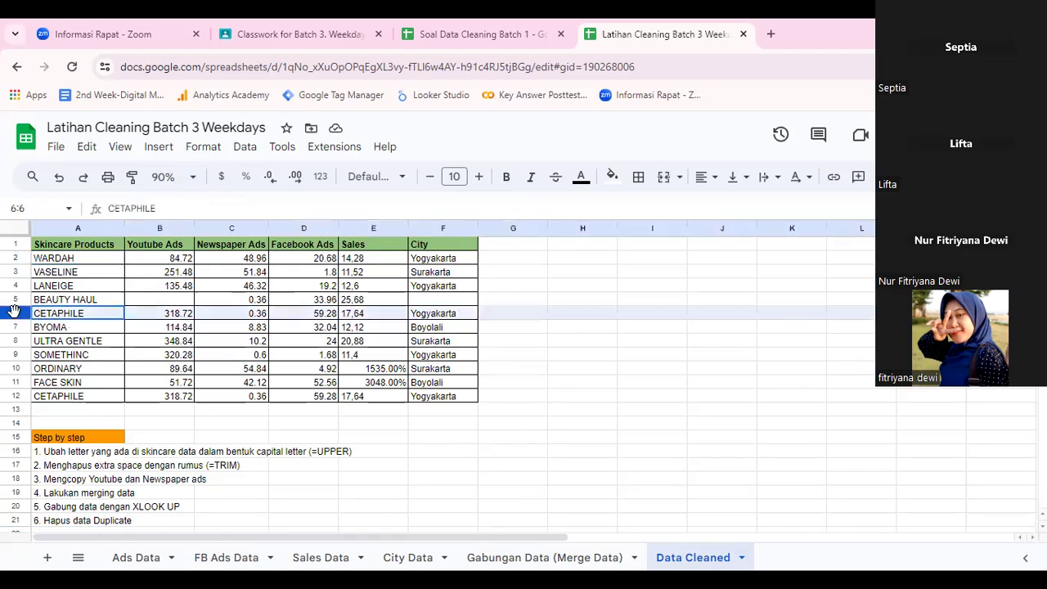
pyautogui.click(612, 178)
pyautogui.click(667, 249)
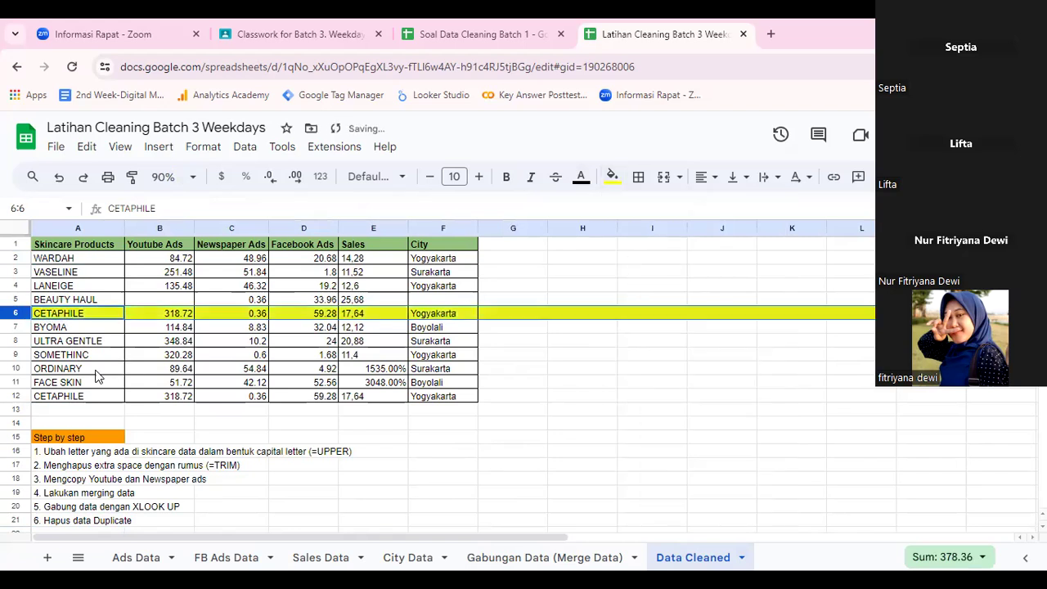
pyautogui.click(23, 396)
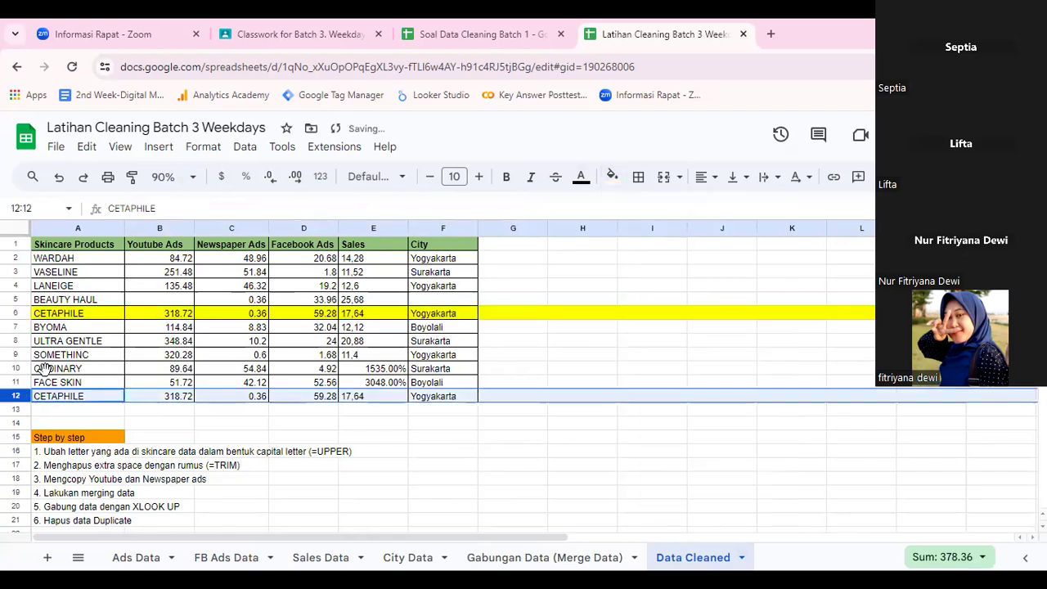
pyautogui.click(612, 177)
pyautogui.click(667, 248)
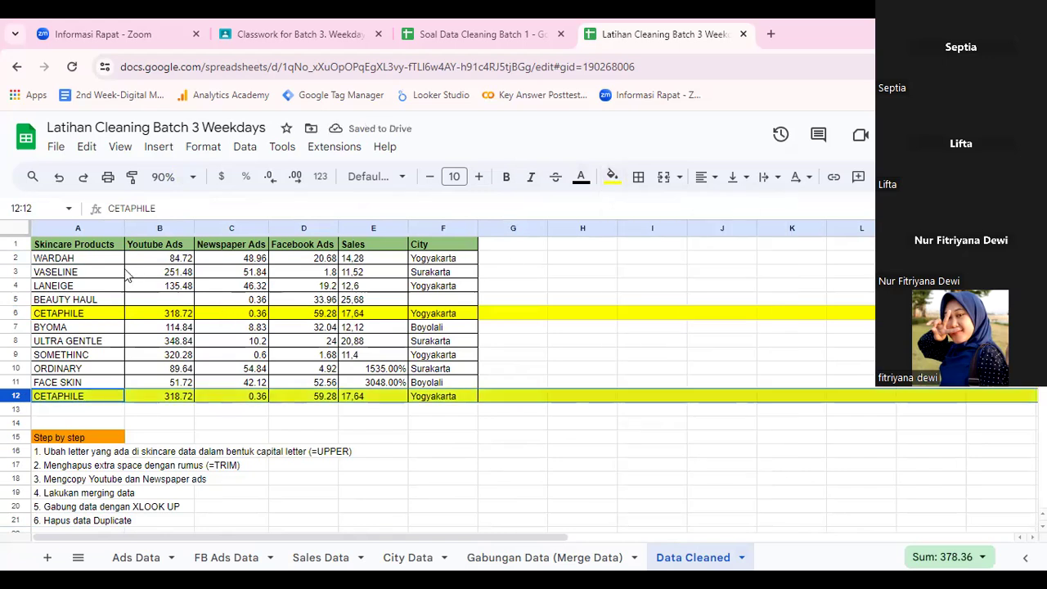
# Remove duplicate rows from the entire Data Cleaned sheet, analyzing all columns with no header row set.
pyautogui.click(70, 287)
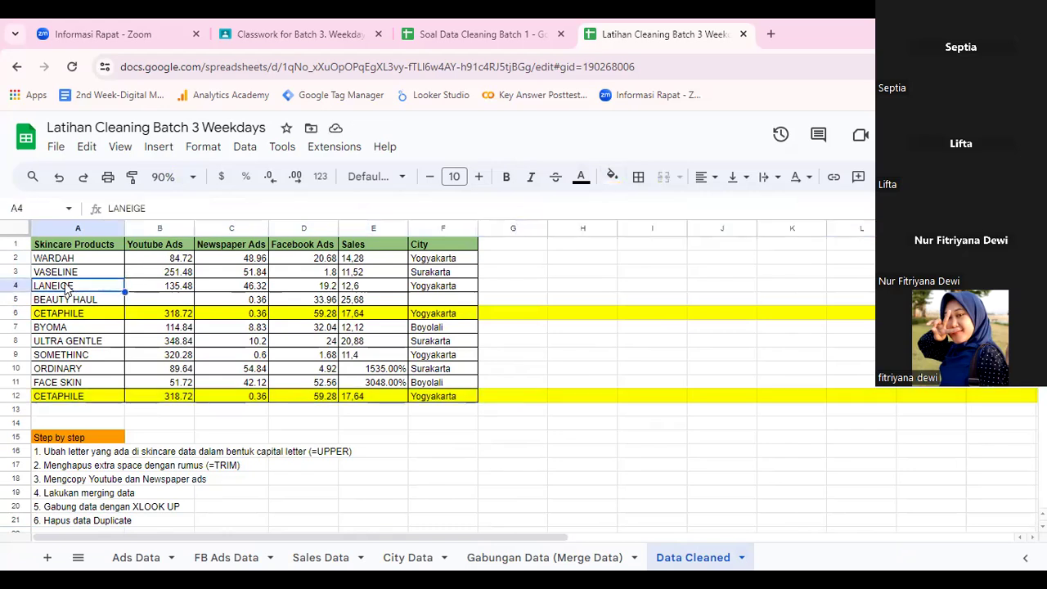
pyautogui.click(24, 233)
pyautogui.click(245, 148)
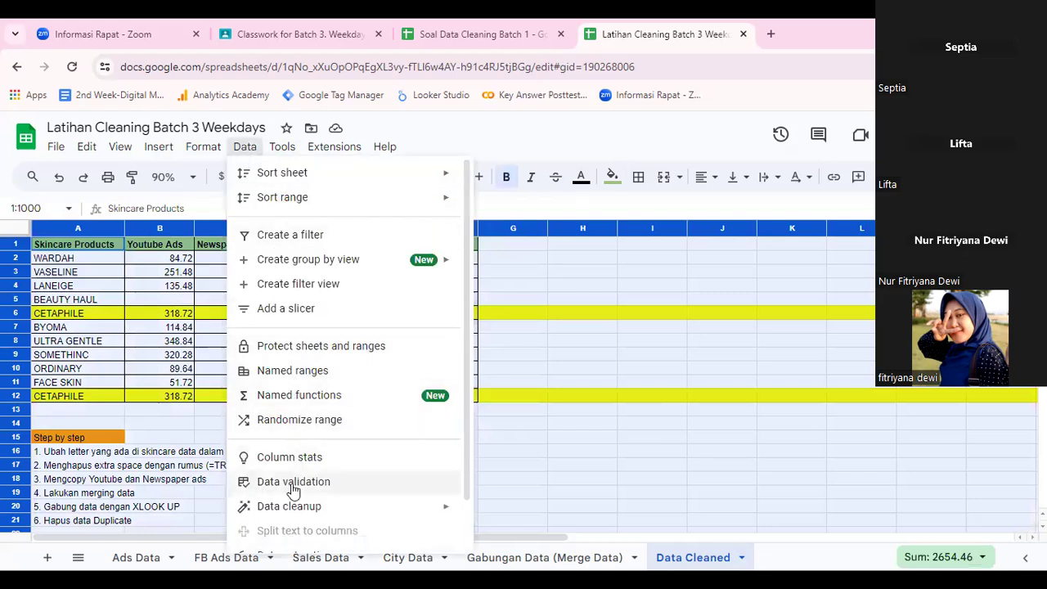
pyautogui.moveTo(293, 511)
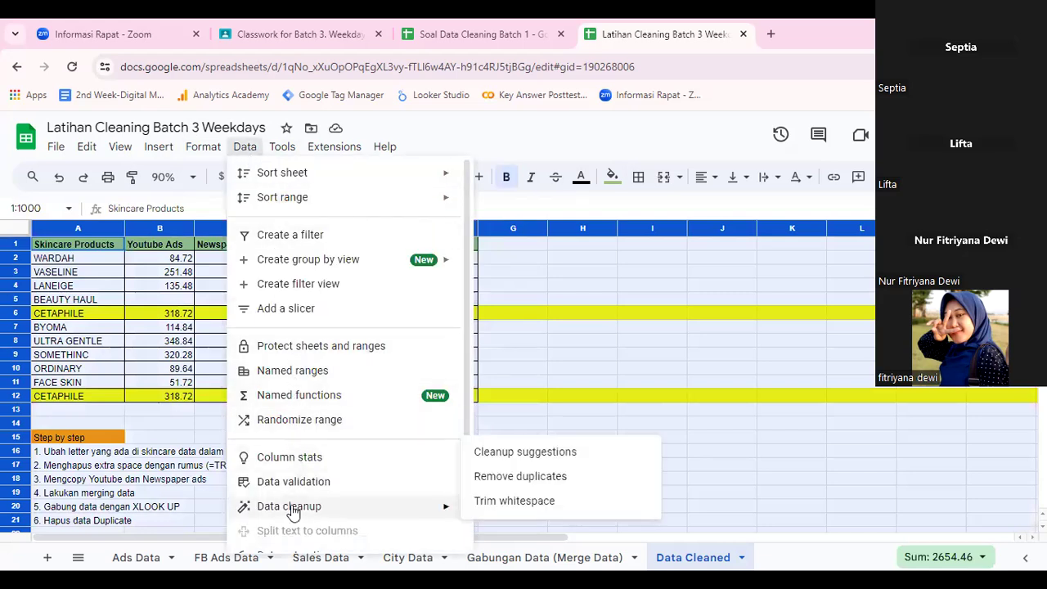
pyautogui.click(518, 481)
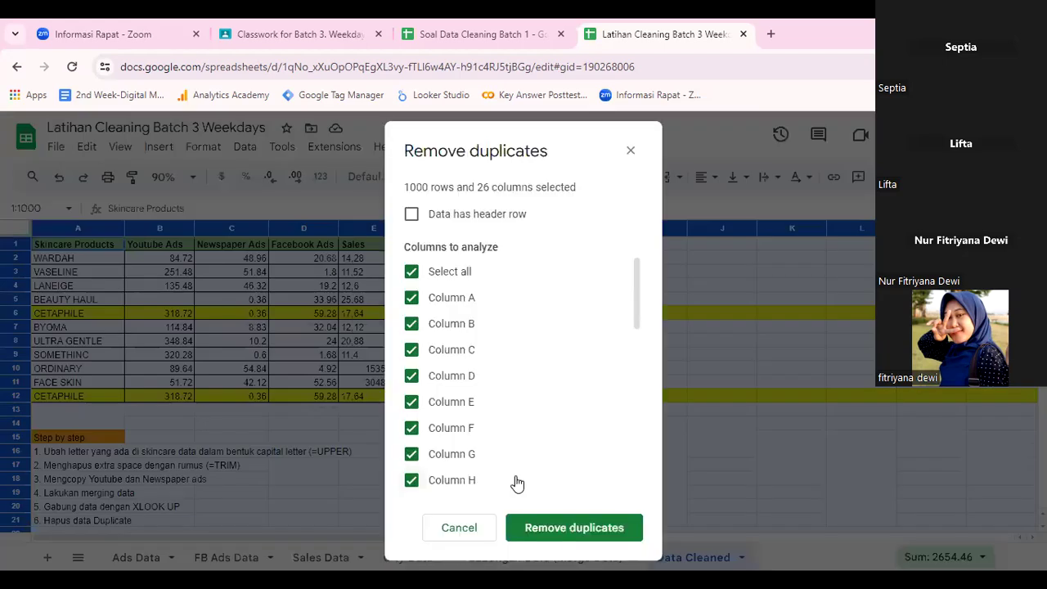
pyautogui.click(594, 532)
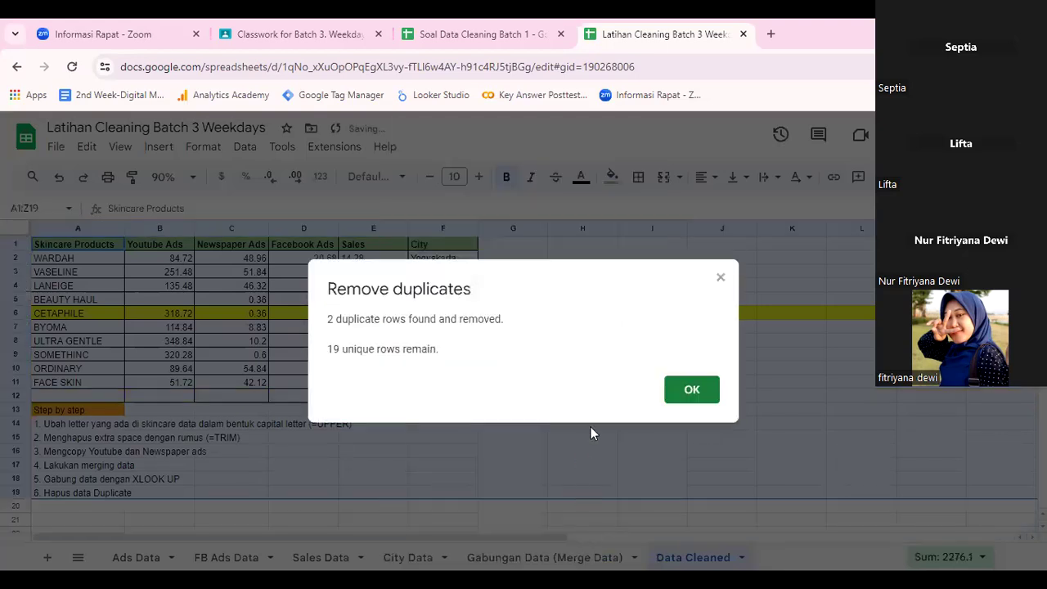
pyautogui.click(691, 394)
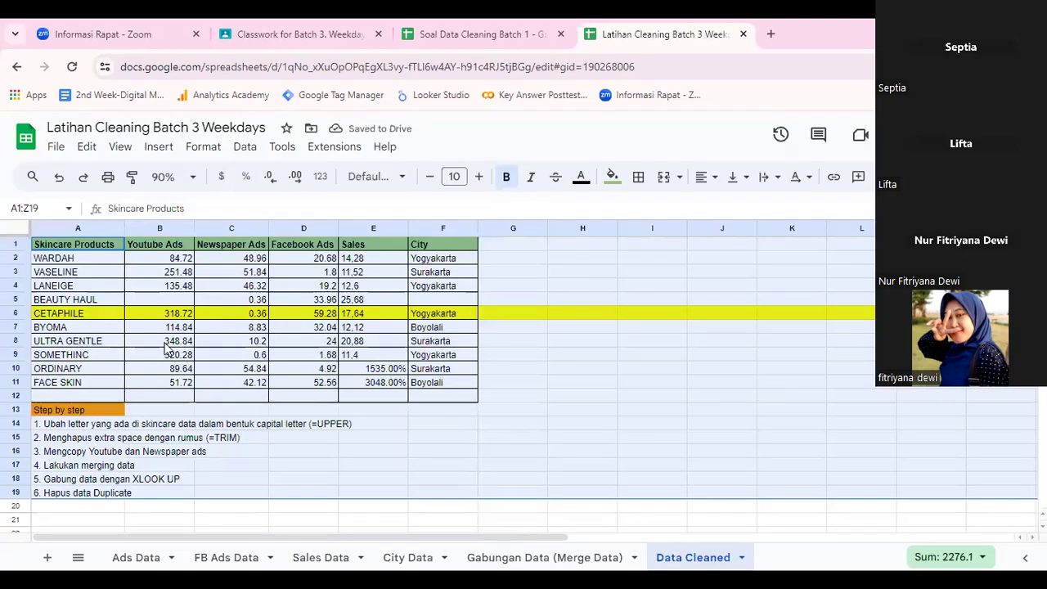
pyautogui.click(75, 329)
pyautogui.click(71, 510)
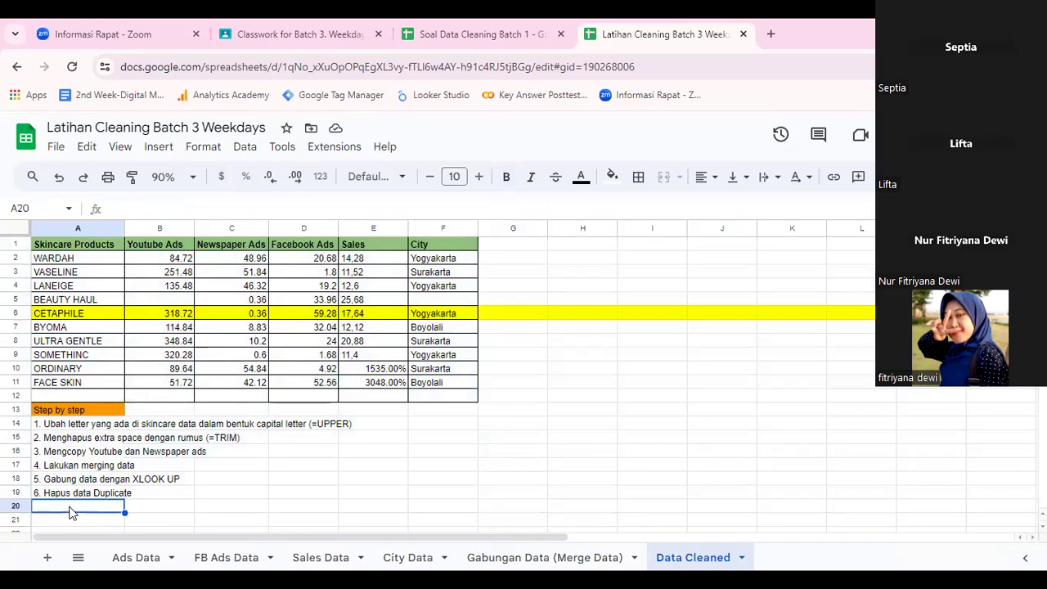
pyautogui.write('7. H')
pyautogui.press('BackSpace')
pyautogui.press('BackSpace')
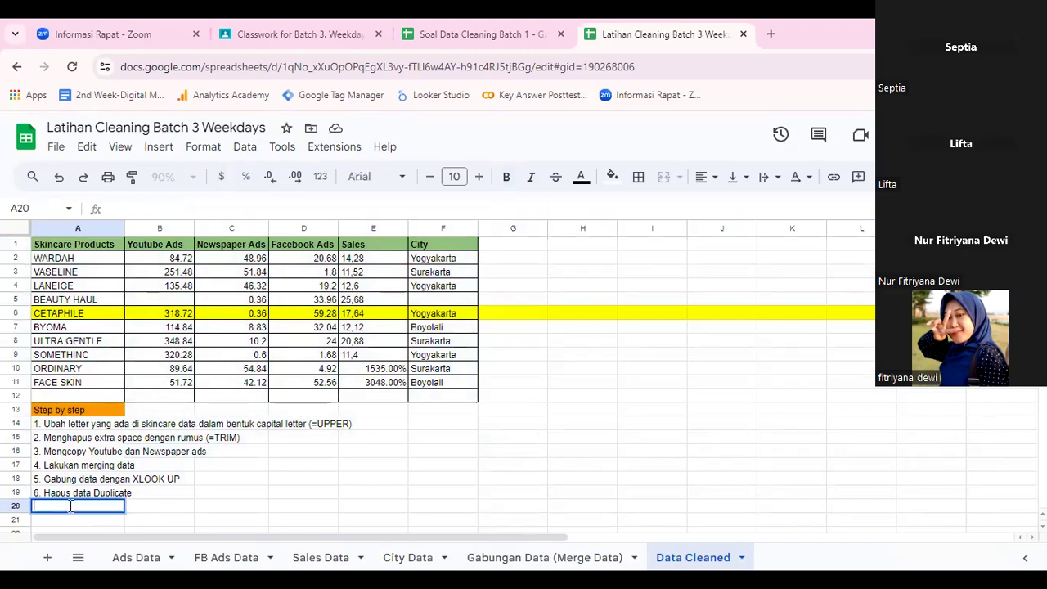
# Extend the duplicate-removal note in A19 with "caranya blok baris, klik data, data cleanup, lalu remove duplicate".
pyautogui.doubleClick(50, 494)
pyautogui.write('caranya blok baris, klik data, data cleanu')
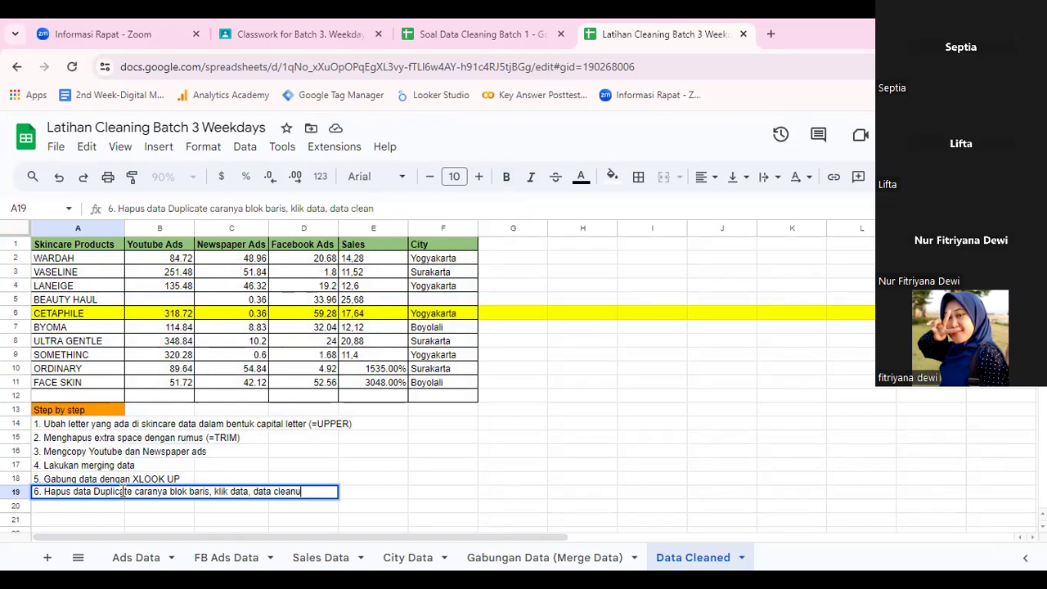
pyautogui.write('p, lalu remove duplicate')
pyautogui.press('Return')
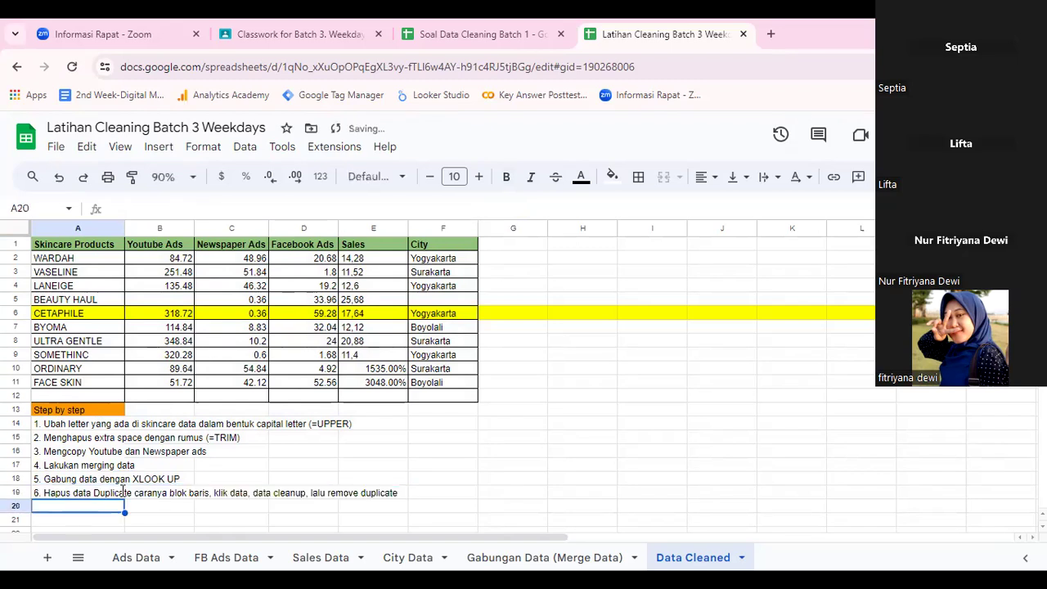
pyautogui.click(29, 228)
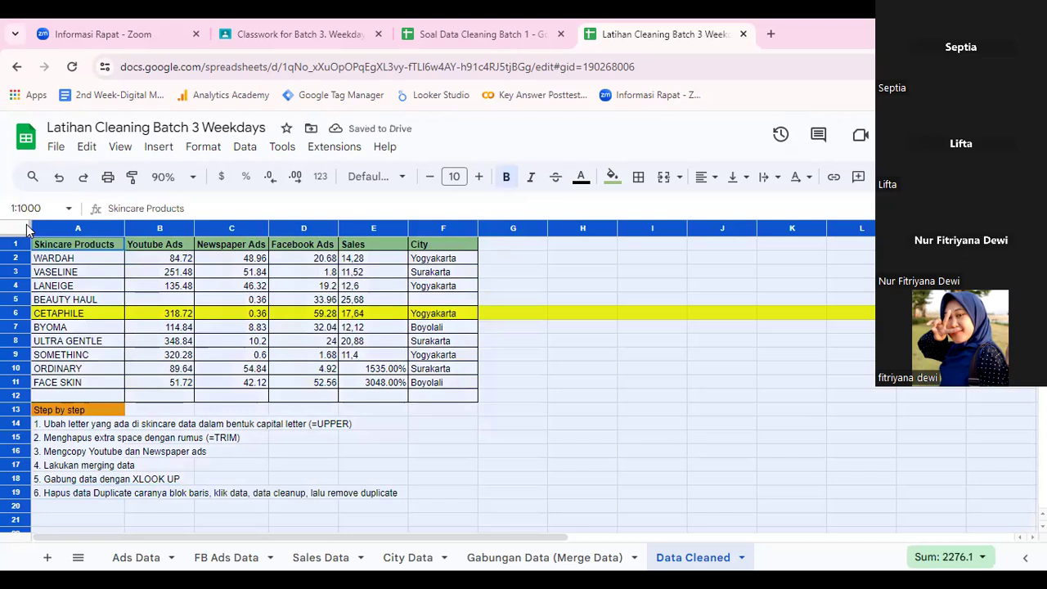
pyautogui.click(245, 146)
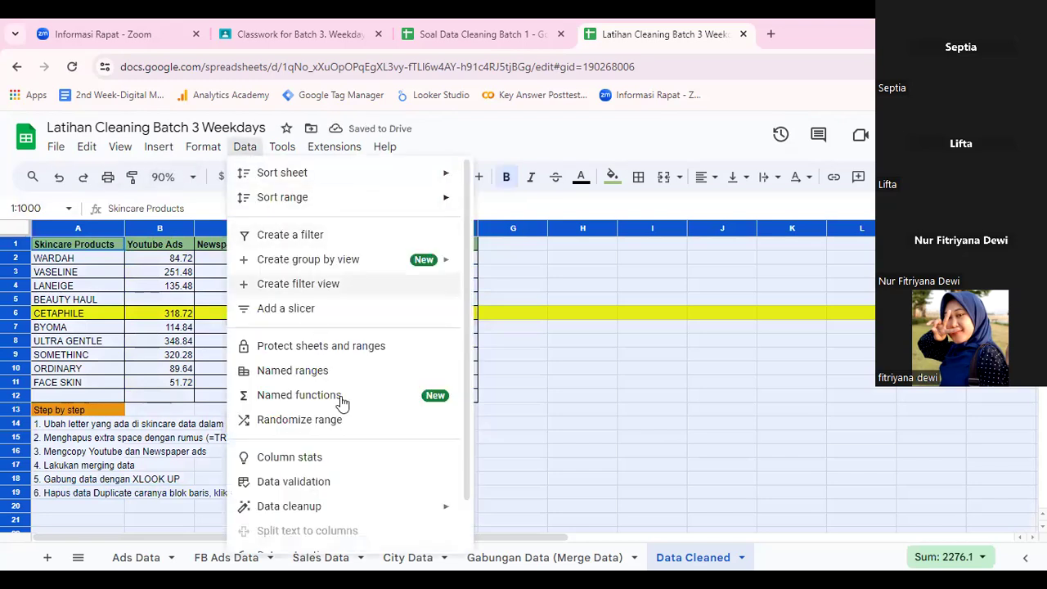
pyautogui.moveTo(360, 510)
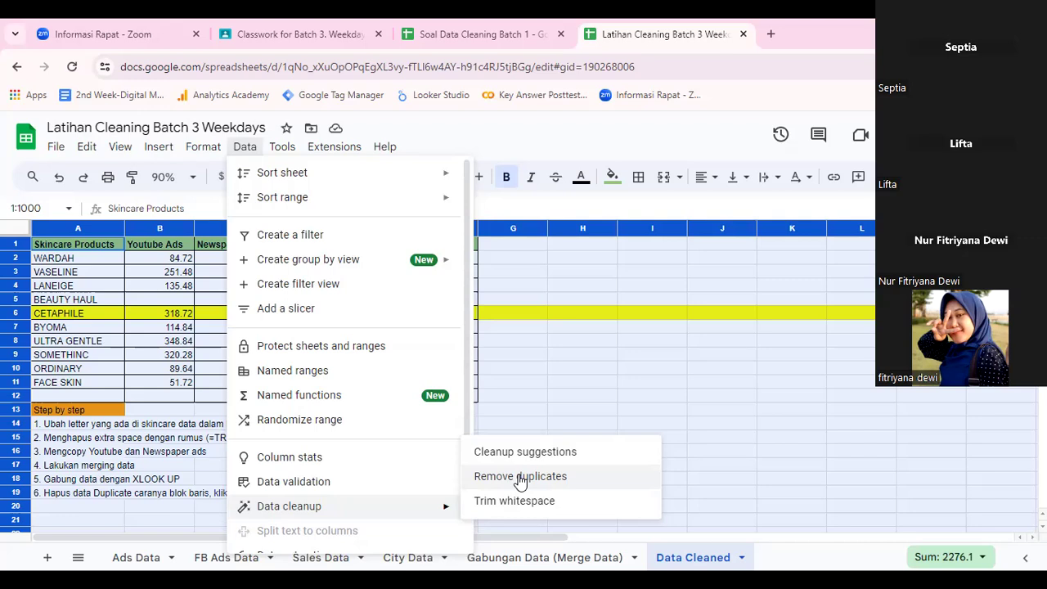
pyautogui.click(562, 333)
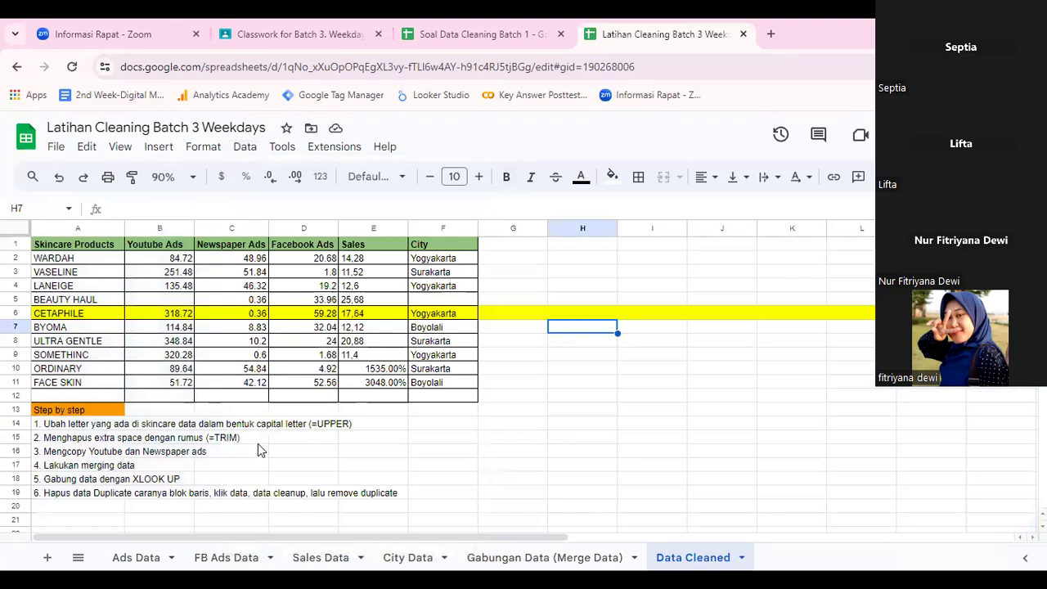
# Enter note "7. Menghapus nilai kosong (missing values): Check ke data engineer apakah datanya ada atau tidak, bisa diisi dengan mean/median, diisi dengan N/A, dihapus" in A20.
pyautogui.click(55, 507)
pyautogui.write('7')
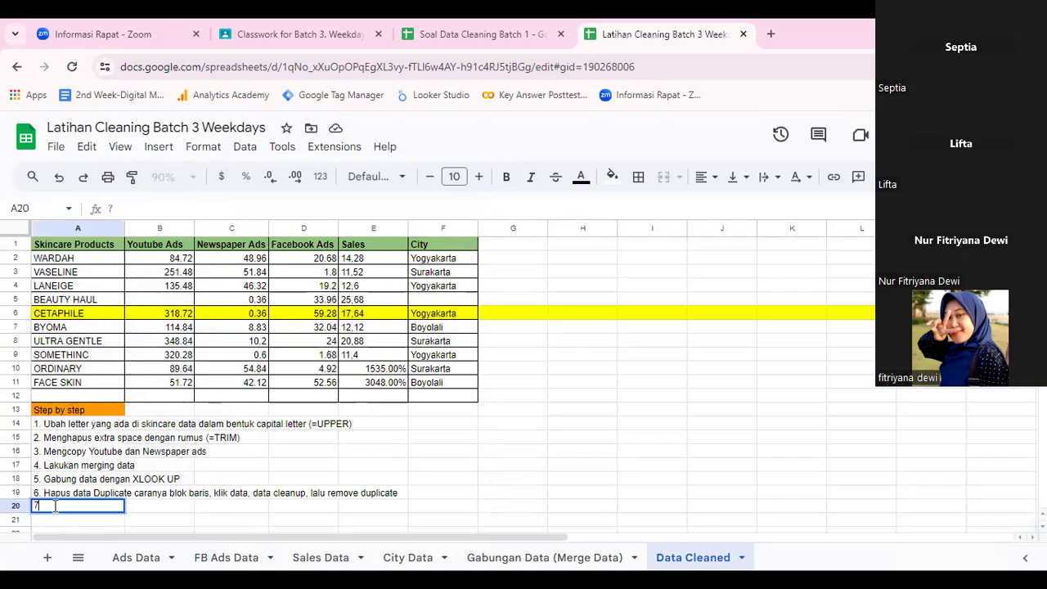
pyautogui.write('. Menghapus nilai kos')
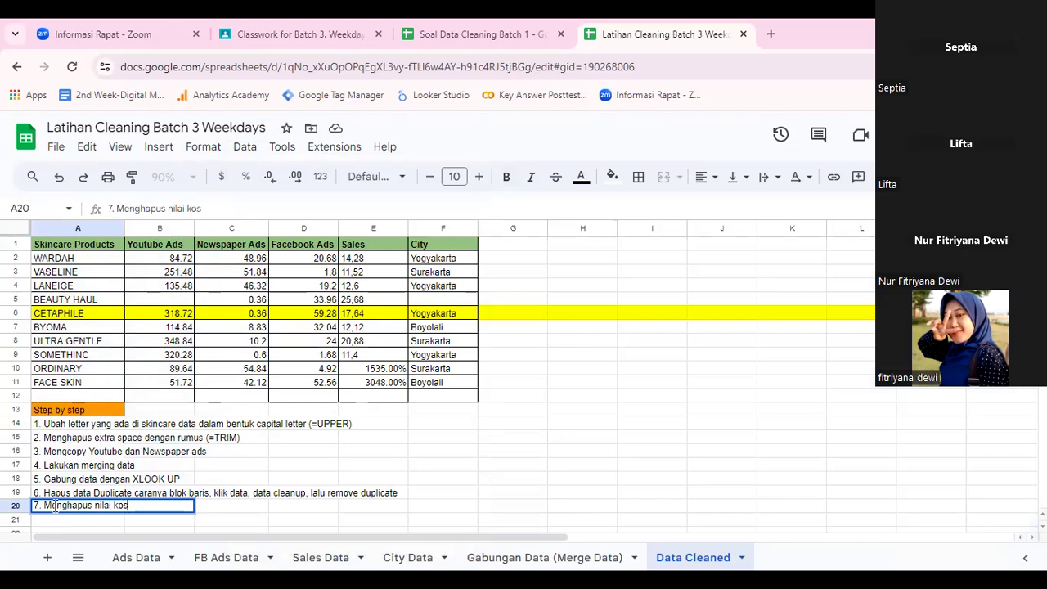
pyautogui.write('ong (missing values')
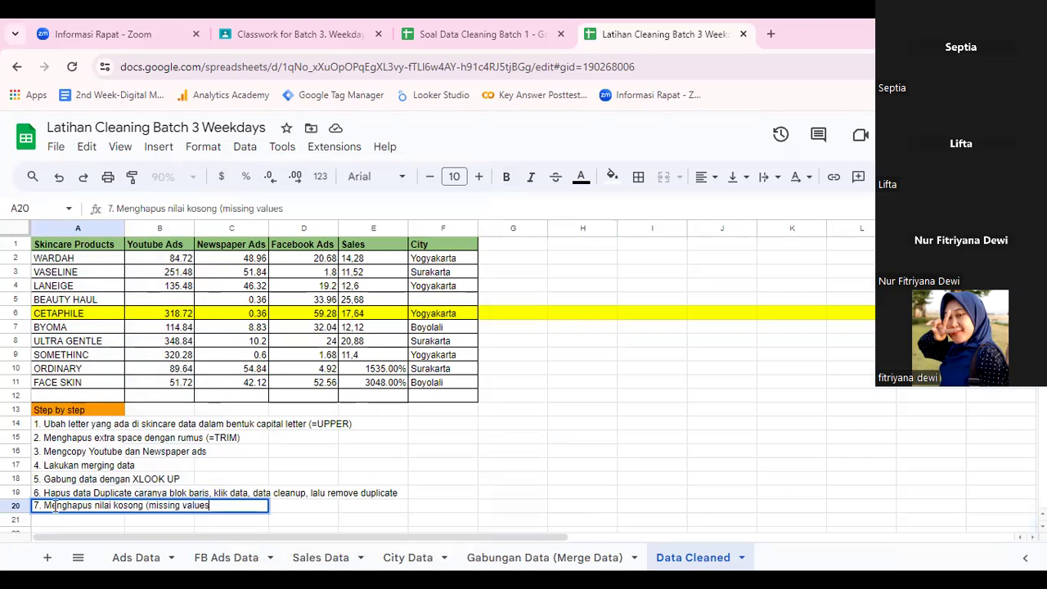
pyautogui.write('): Check ke data en')
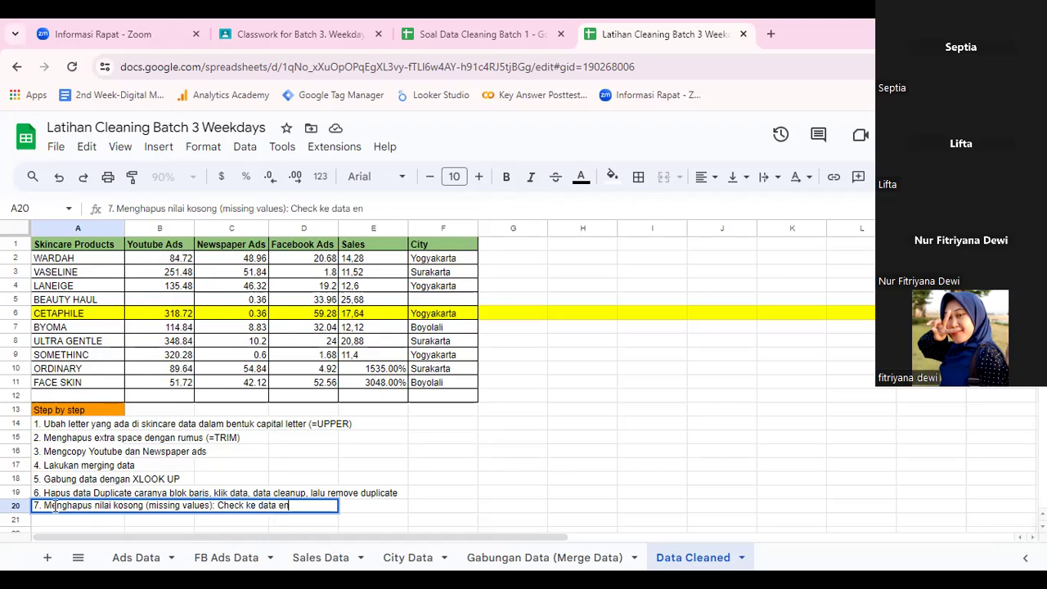
pyautogui.write('gineer apakah')
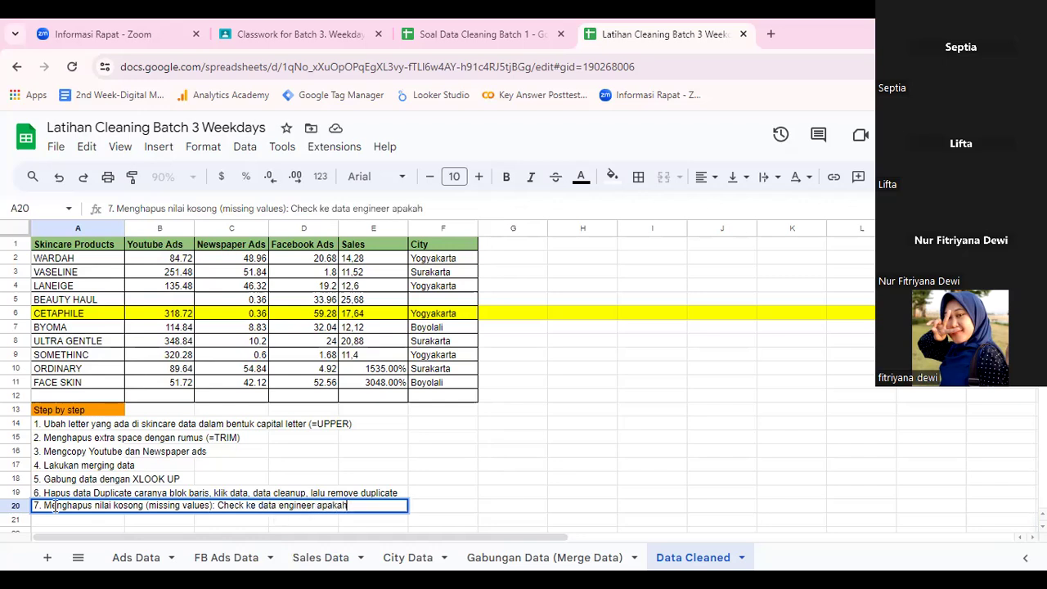
pyautogui.write(' datanya at')
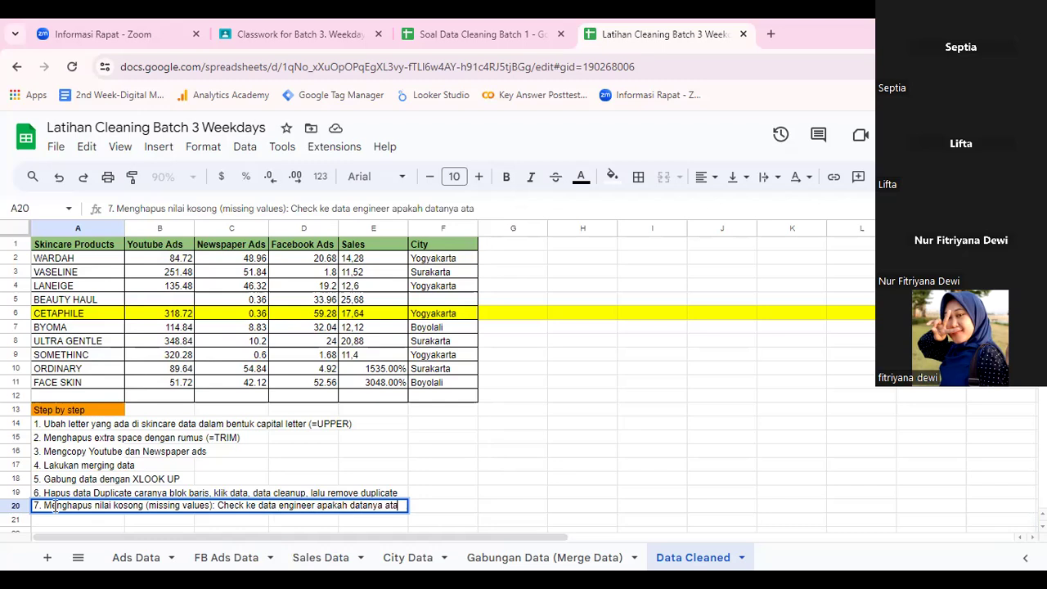
pyautogui.press('BackSpace')
pyautogui.write('da atau ')
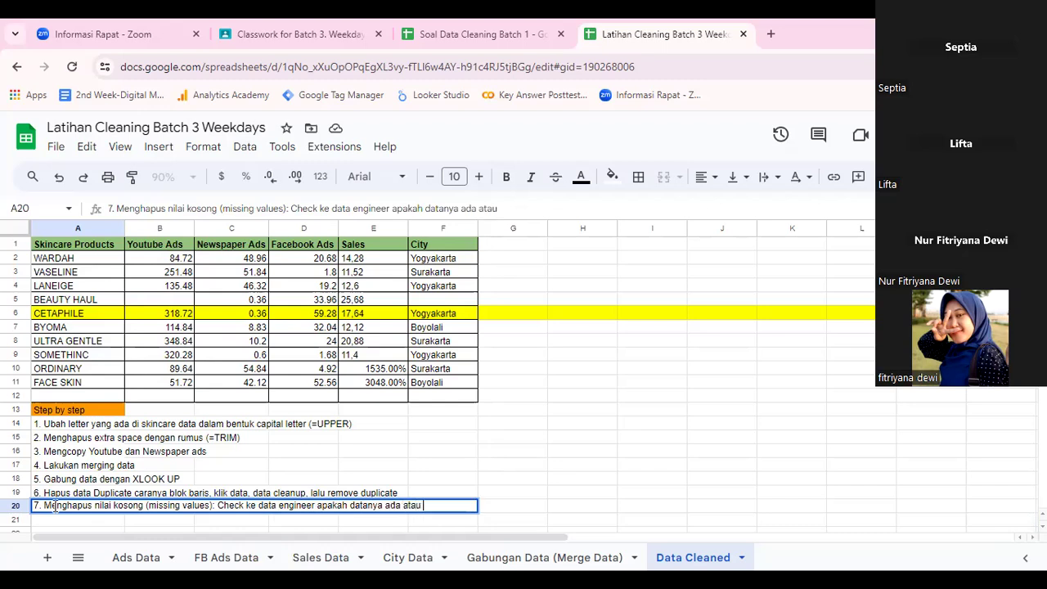
pyautogui.write('tidak, bisa diisi denga')
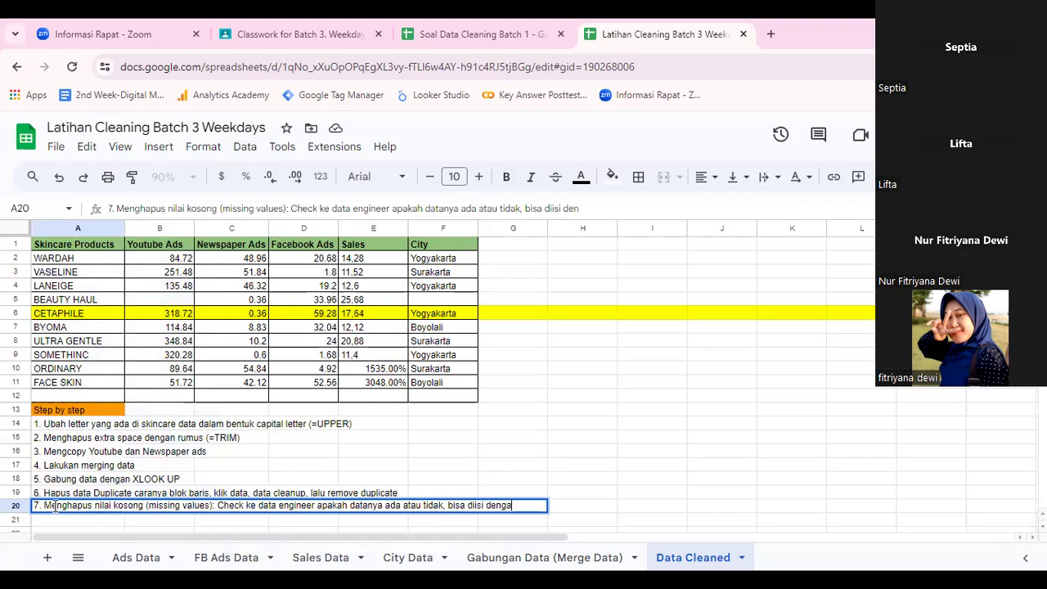
pyautogui.write('n mean/med')
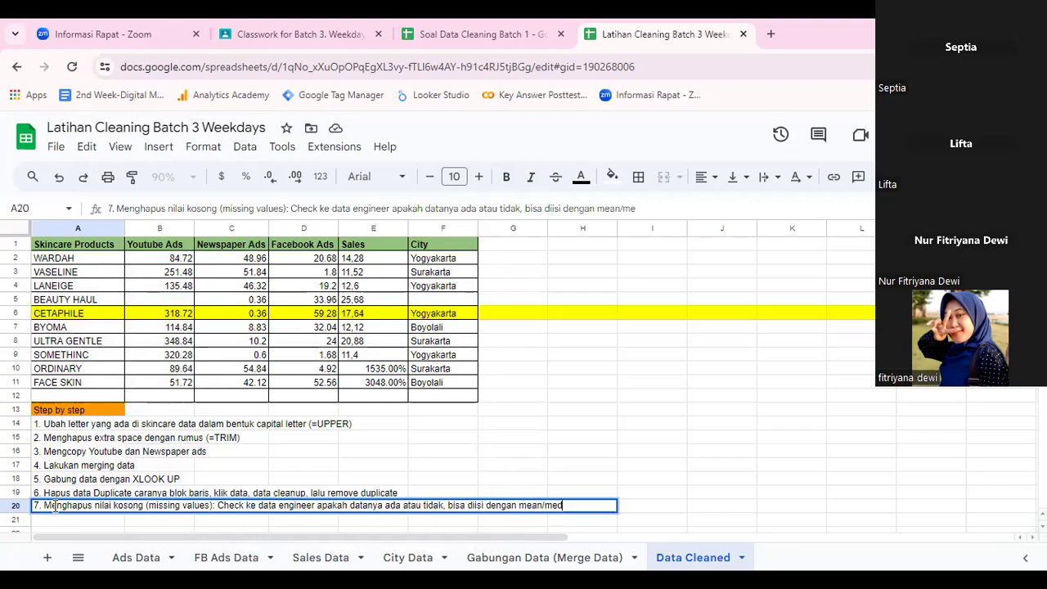
pyautogui.write('ian,')
pyautogui.write('diisi dengan ')
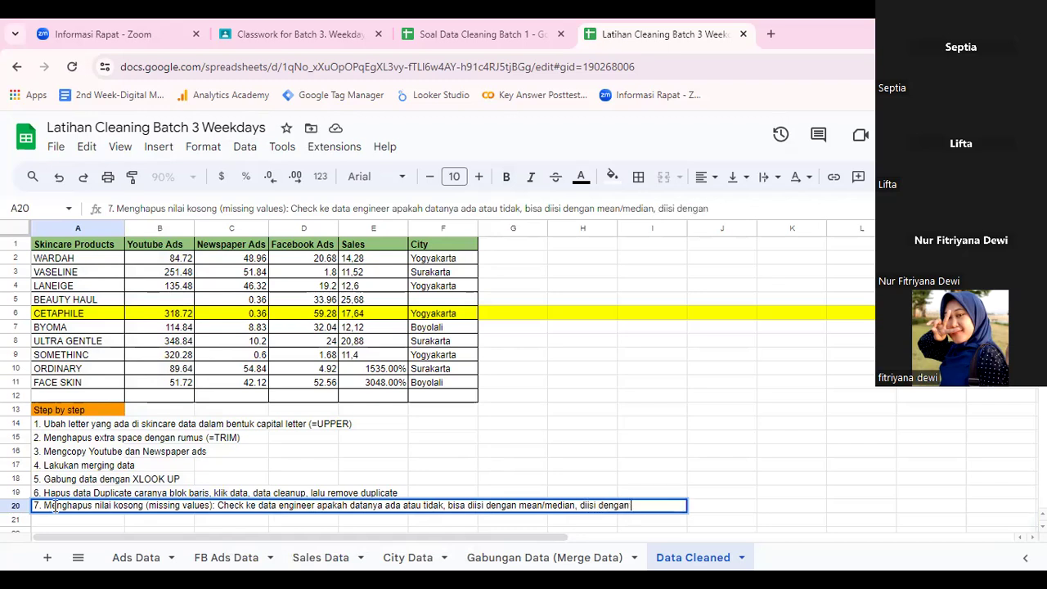
pyautogui.write('N/A, dihapus')
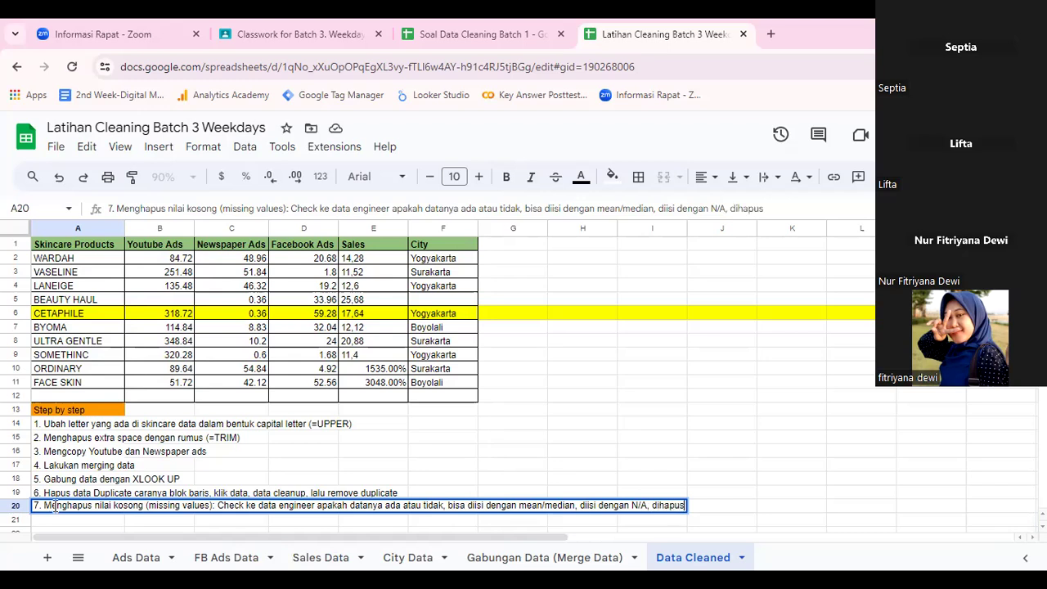
pyautogui.press('Return')
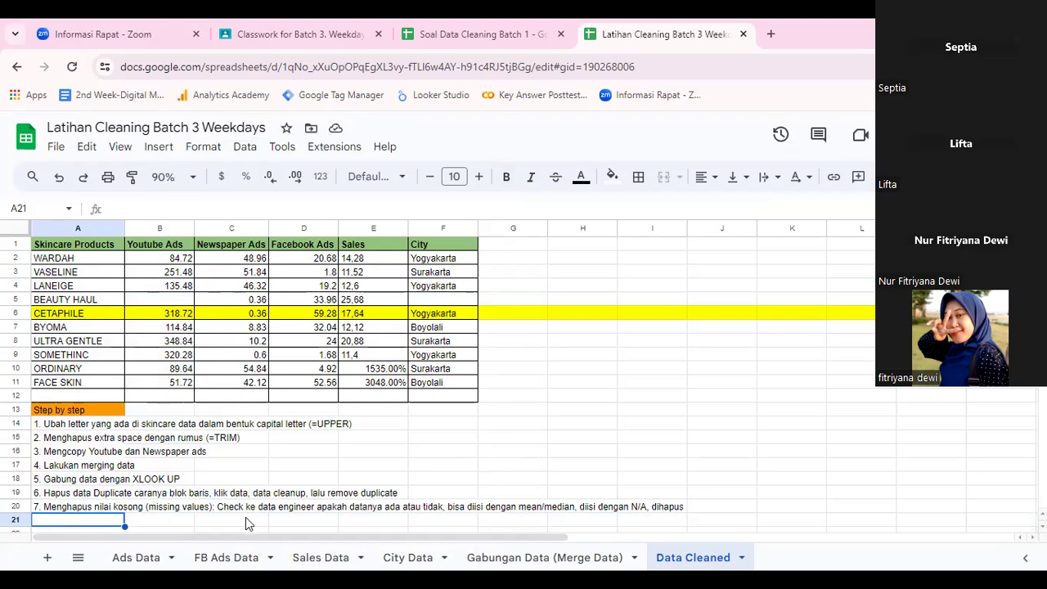
# Examine the BEAUTY HAUL row's Youtube Ads and City cells and the neighbouring table rows for missing values.
pyautogui.click(159, 507)
pyautogui.click(114, 494)
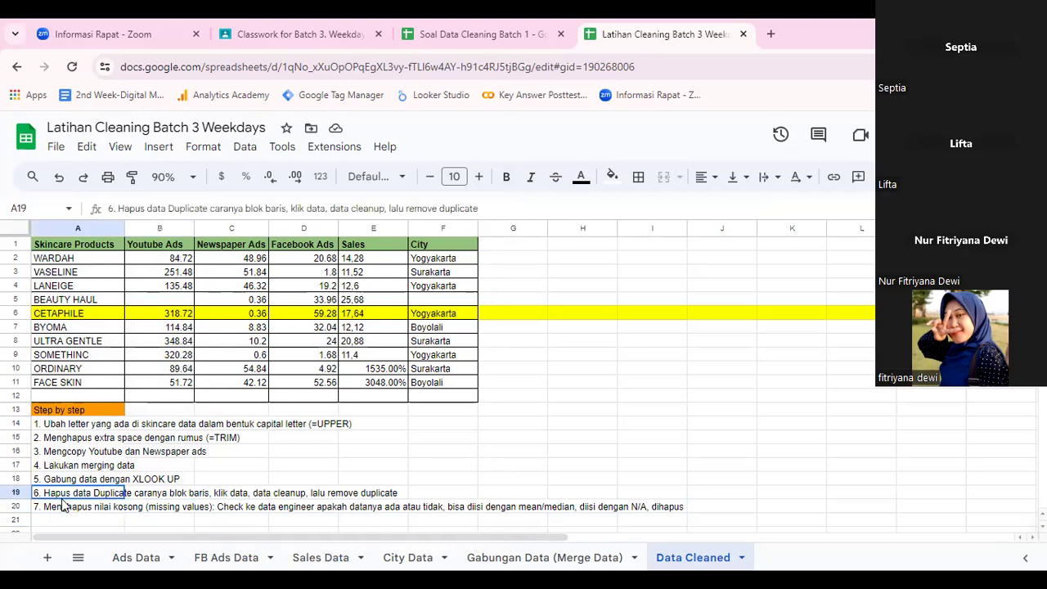
pyautogui.click(150, 304)
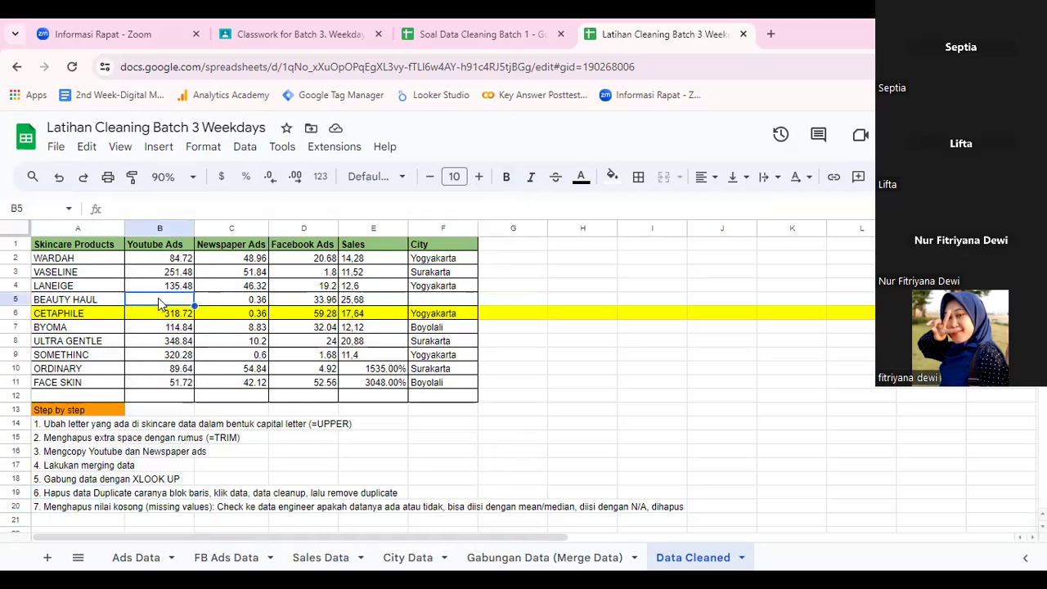
pyautogui.click(438, 303)
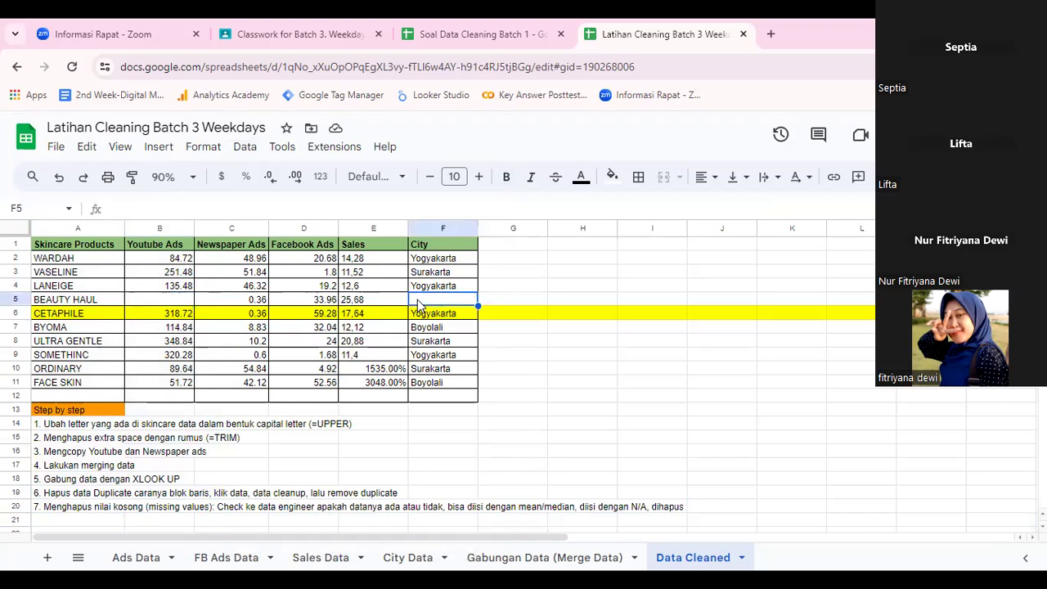
pyautogui.click(54, 302)
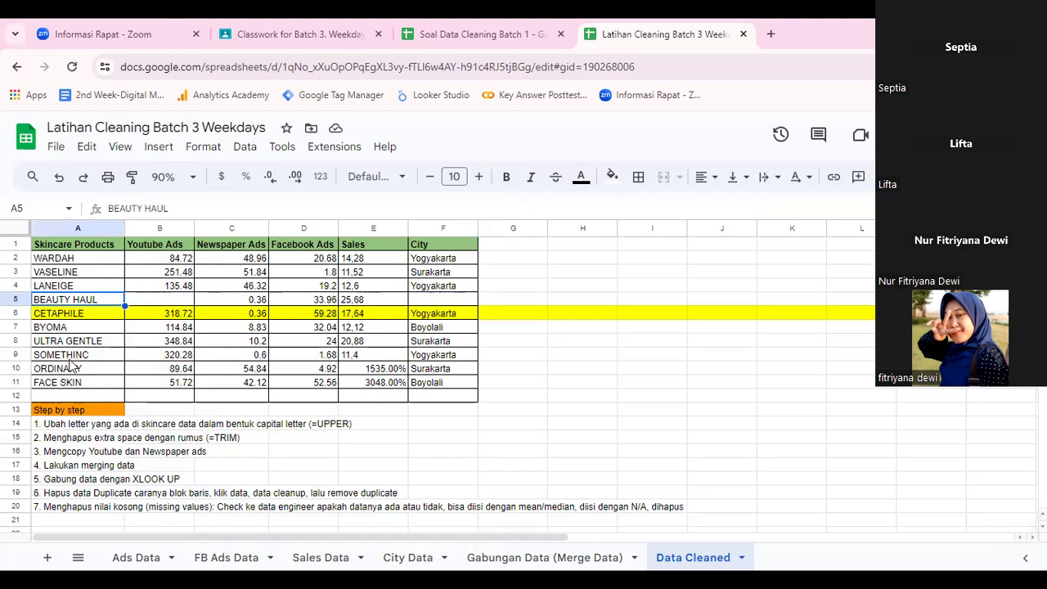
pyautogui.click(14, 299)
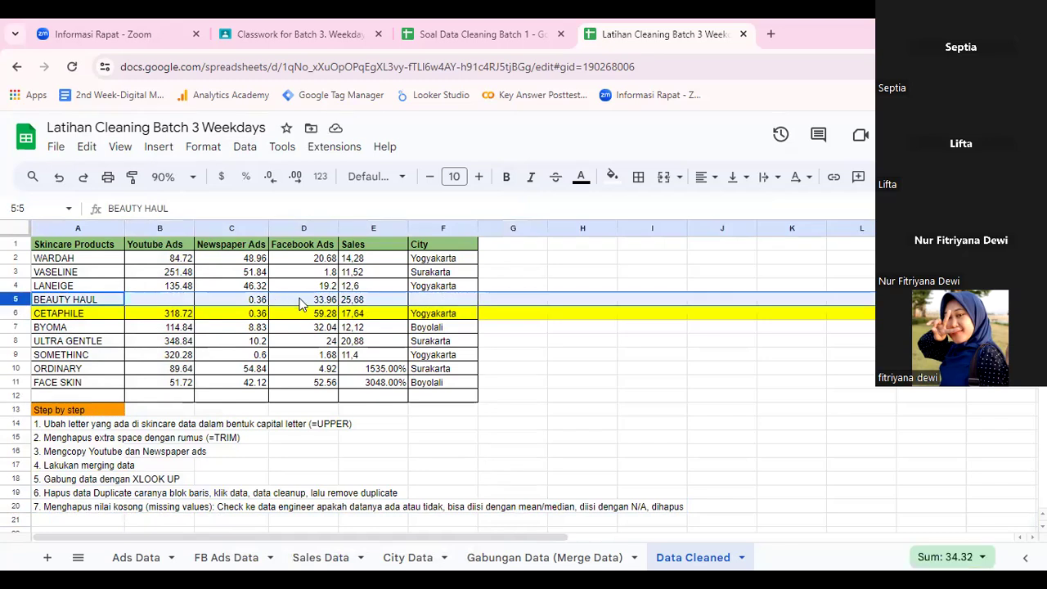
pyautogui.click(79, 384)
pyautogui.click(66, 394)
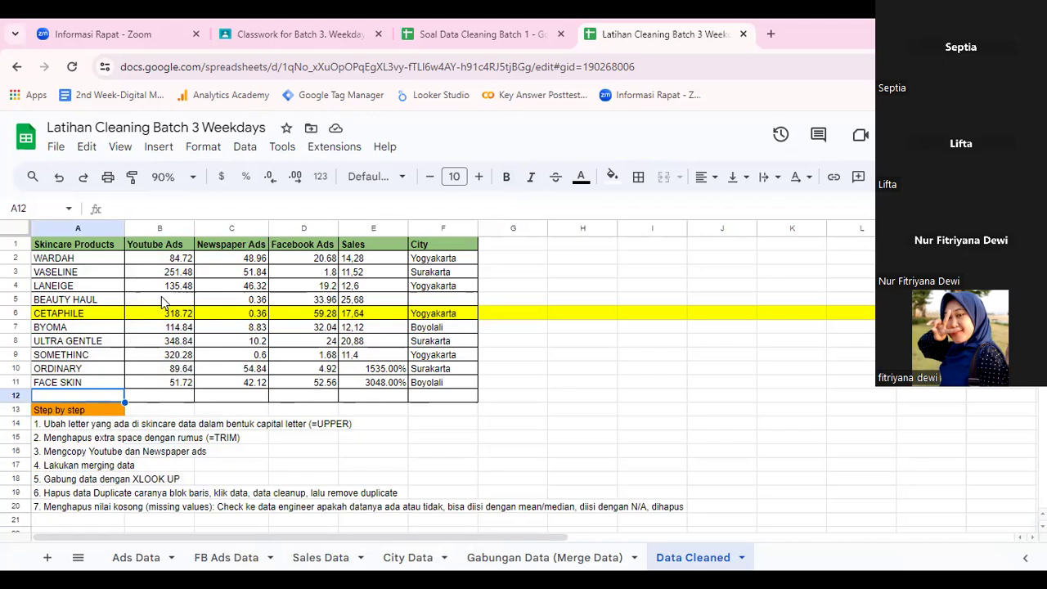
pyautogui.click(81, 317)
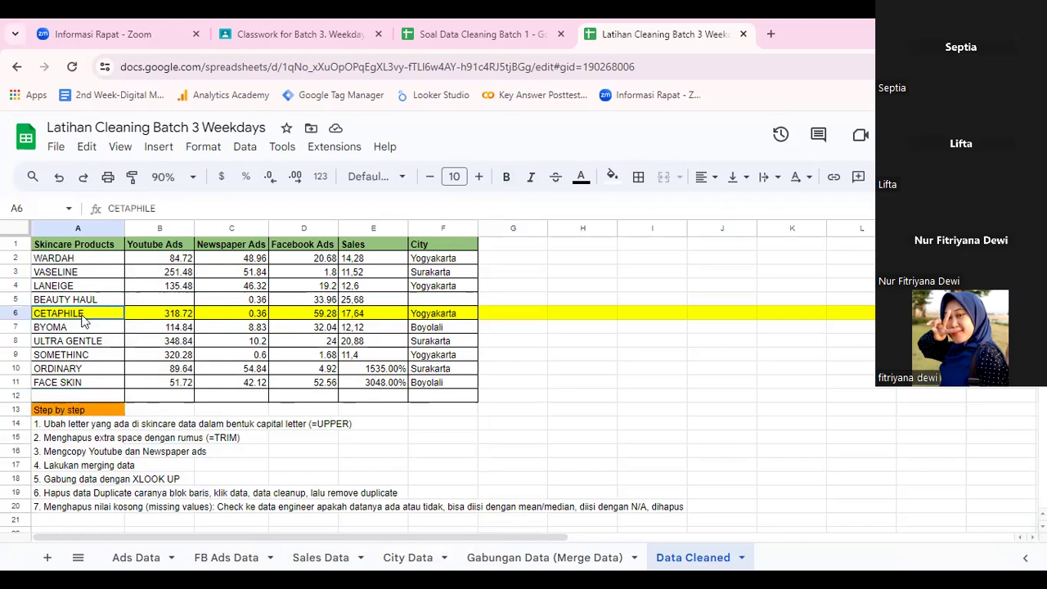
pyautogui.click(14, 300)
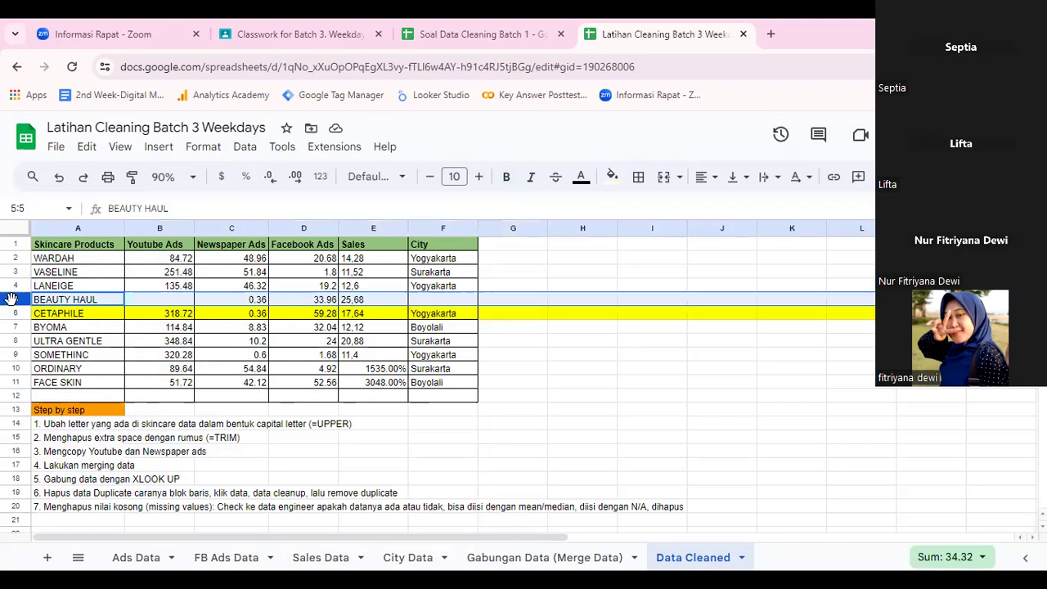
pyautogui.rightClick(11, 300)
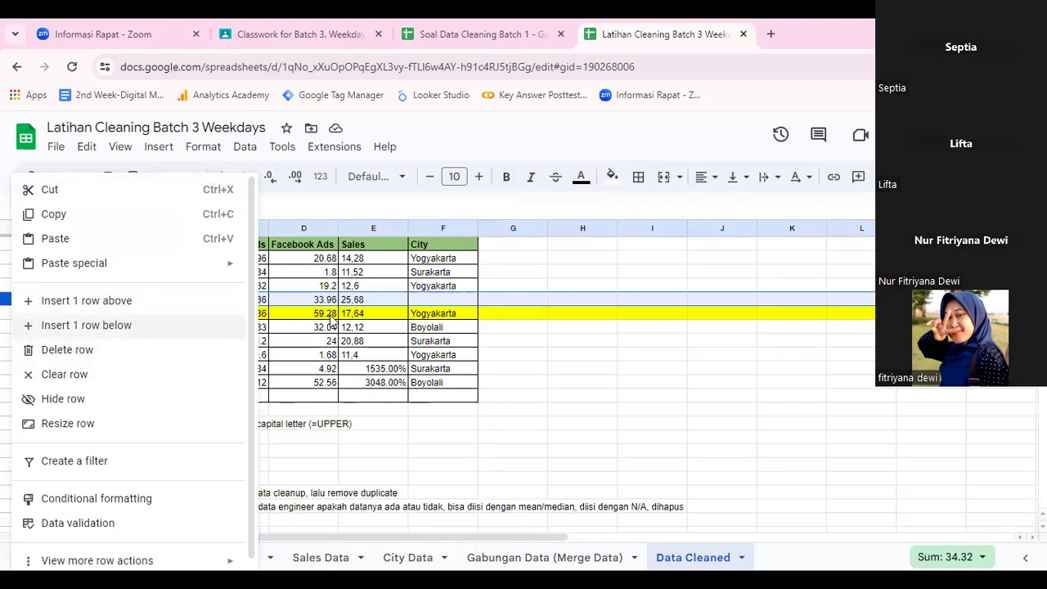
pyautogui.press('Escape')
# Fill the empty Youtube Ads cell B5 and City cell F5 of the BEAUTY HAUL row with N/A.
pyautogui.click(170, 299)
pyautogui.write('N/A')
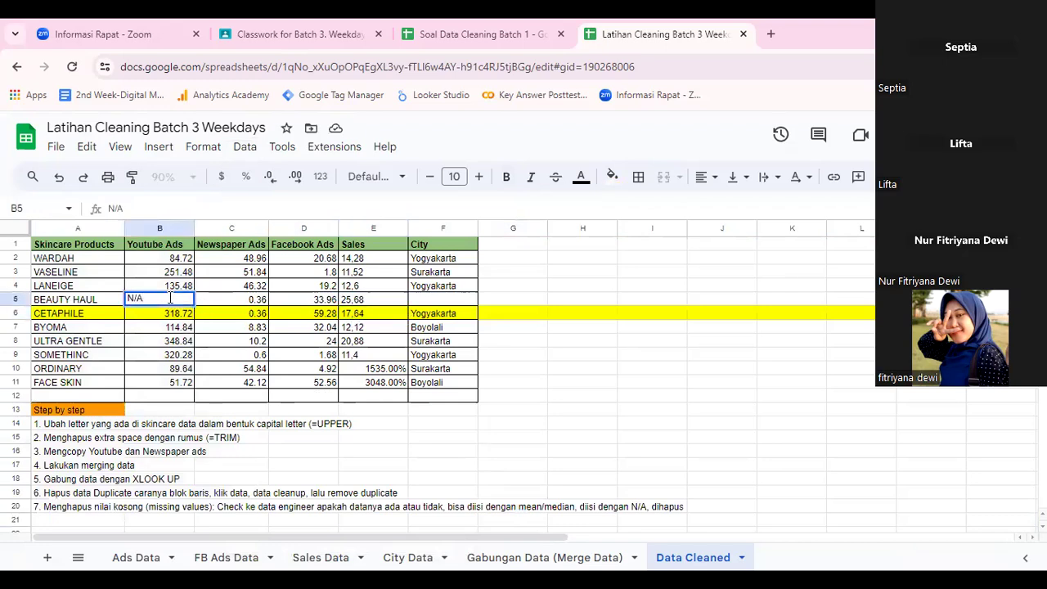
pyautogui.press('Return')
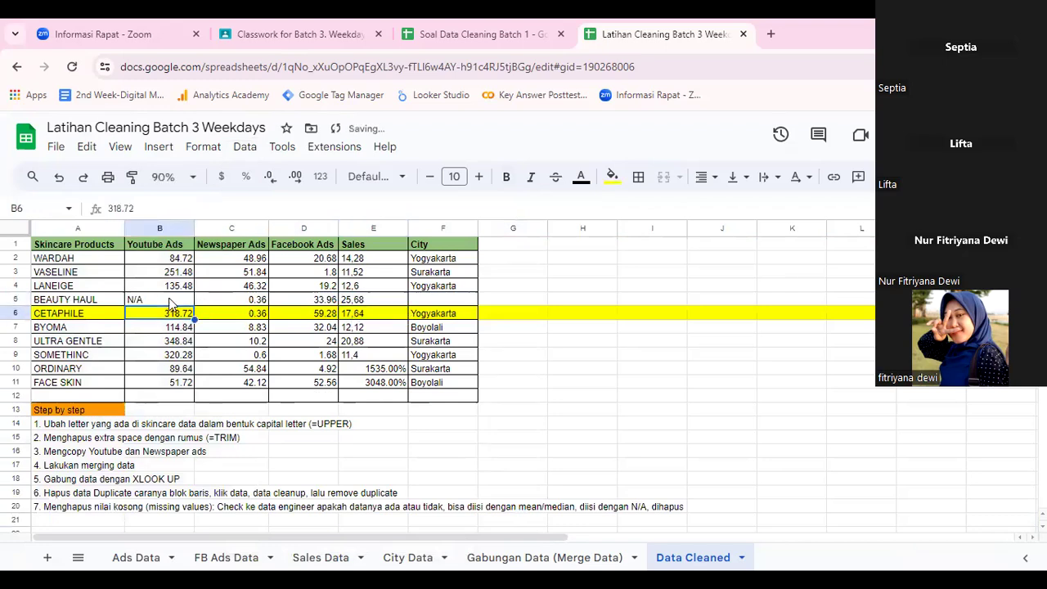
pyautogui.click(426, 301)
pyautogui.write('N/')
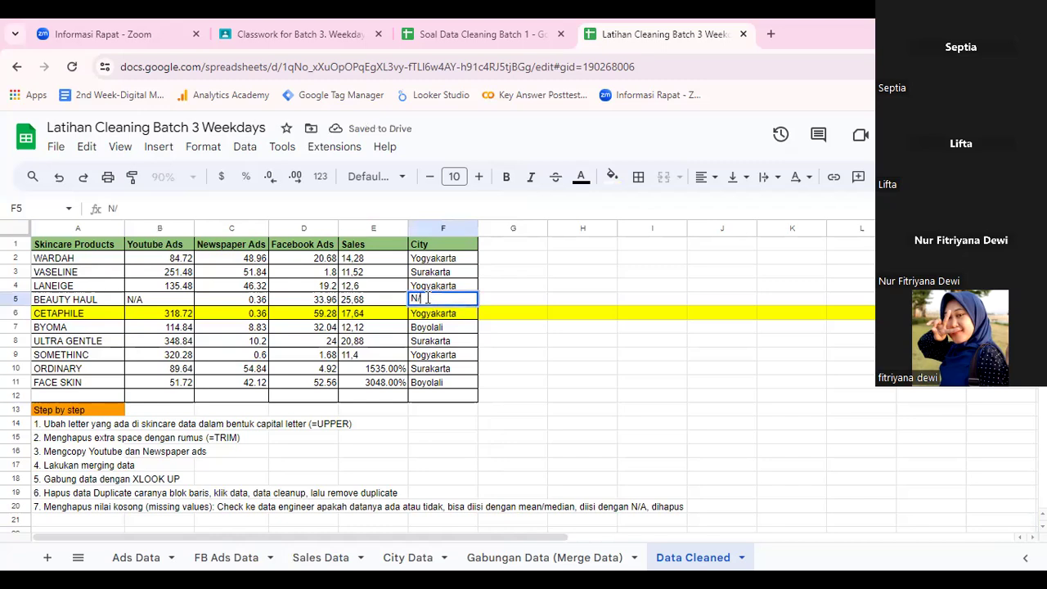
pyautogui.write('A')
pyautogui.press('Return')
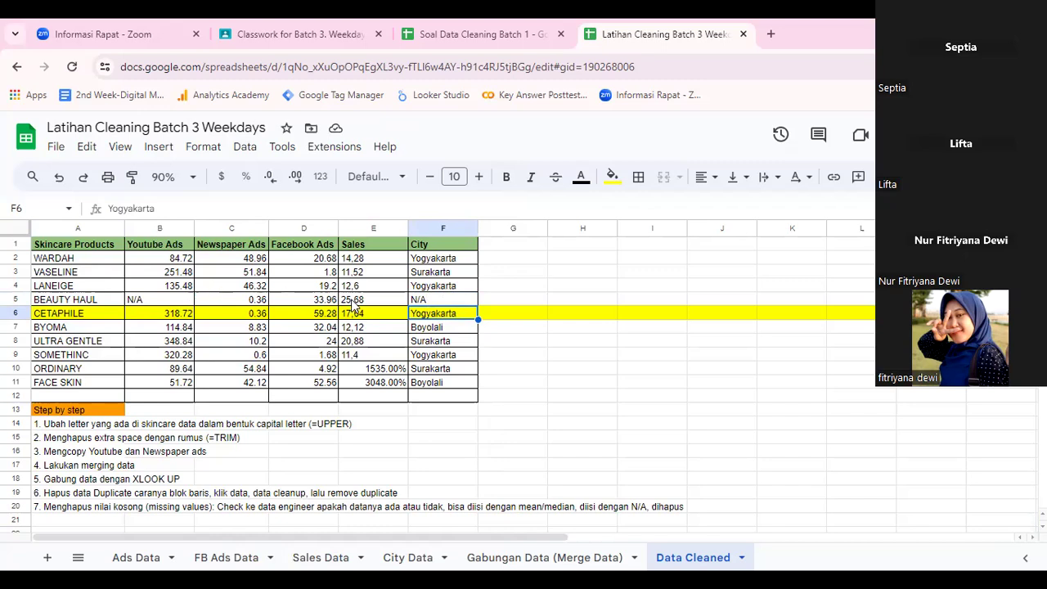
# Check the cleaned table's Youtube Ads cell for BEAUTY HAUL, G5, on the Ads Data sheet.
pyautogui.click(177, 301)
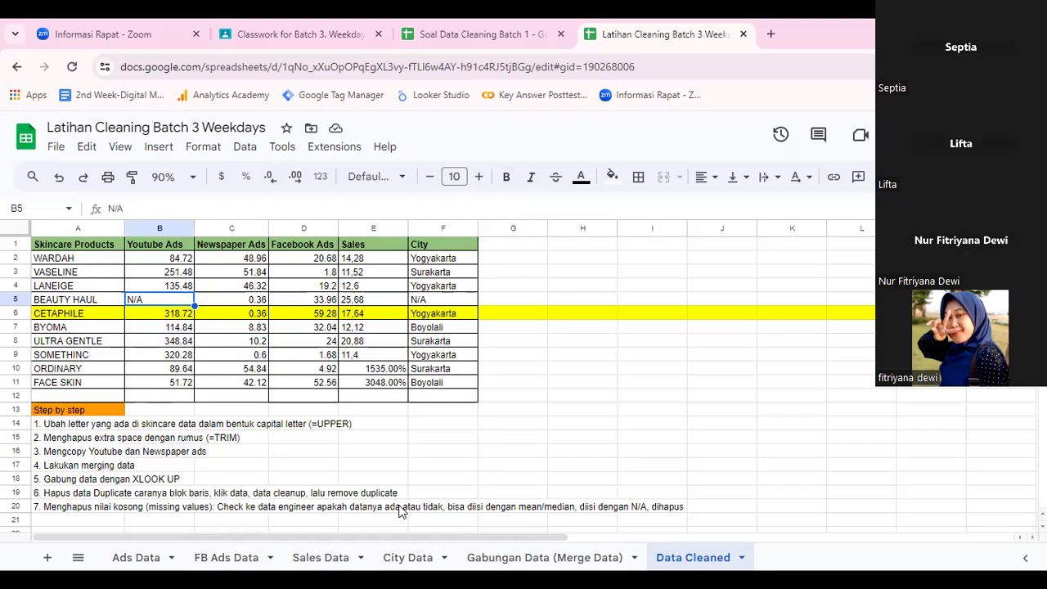
pyautogui.click(145, 557)
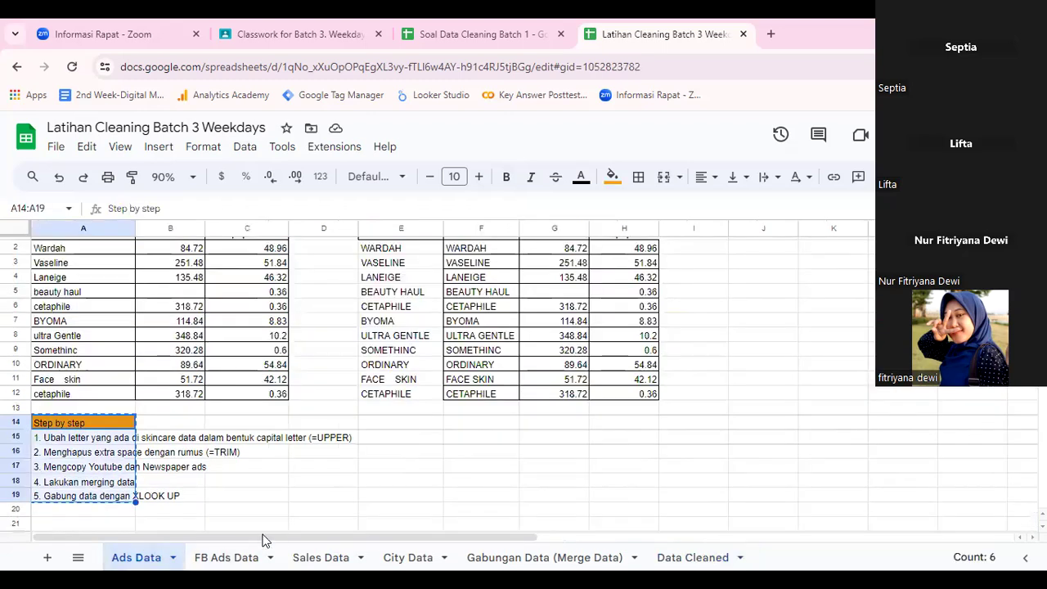
pyautogui.click(524, 297)
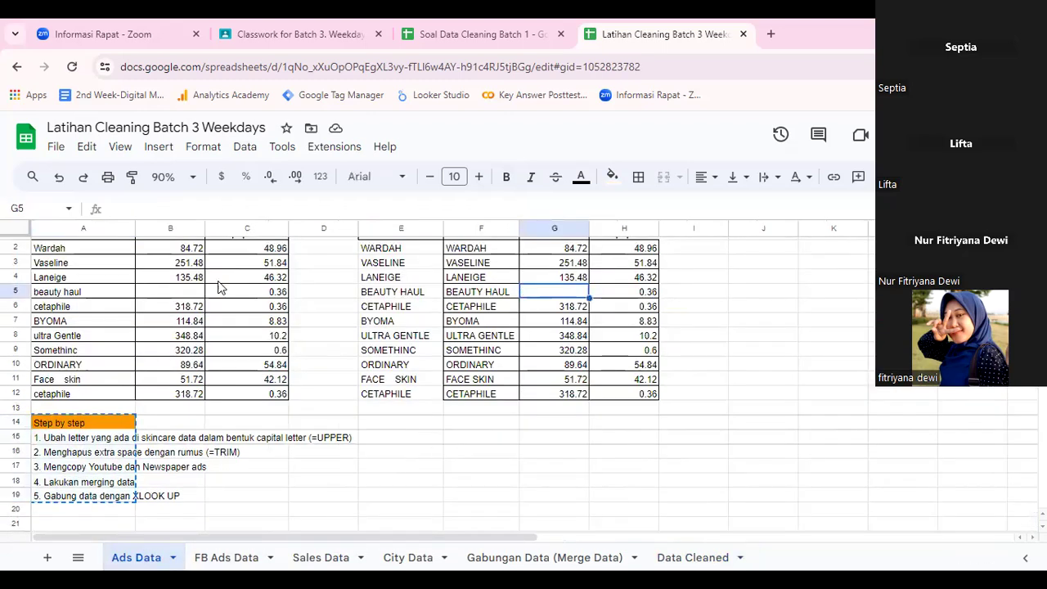
# Review the blank beauty haul entries in the Ads Data and City Data sheets, checking the other source sheets through to Data Cleaned.
pyautogui.click(194, 296)
pyautogui.press('Up')
pyautogui.press('Up')
pyautogui.press('Up')
pyautogui.press('Up')
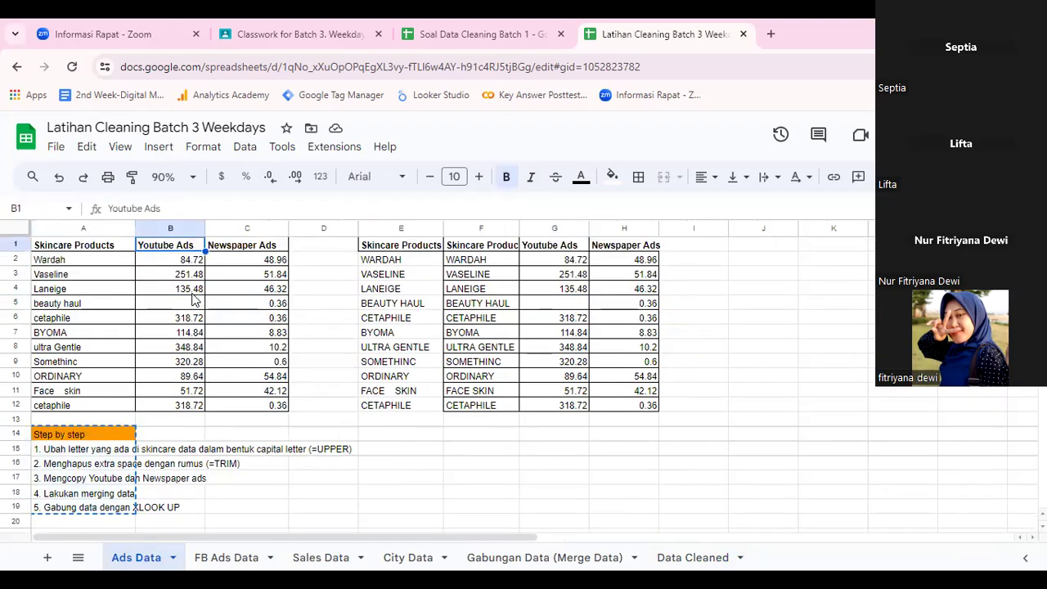
pyautogui.click(187, 305)
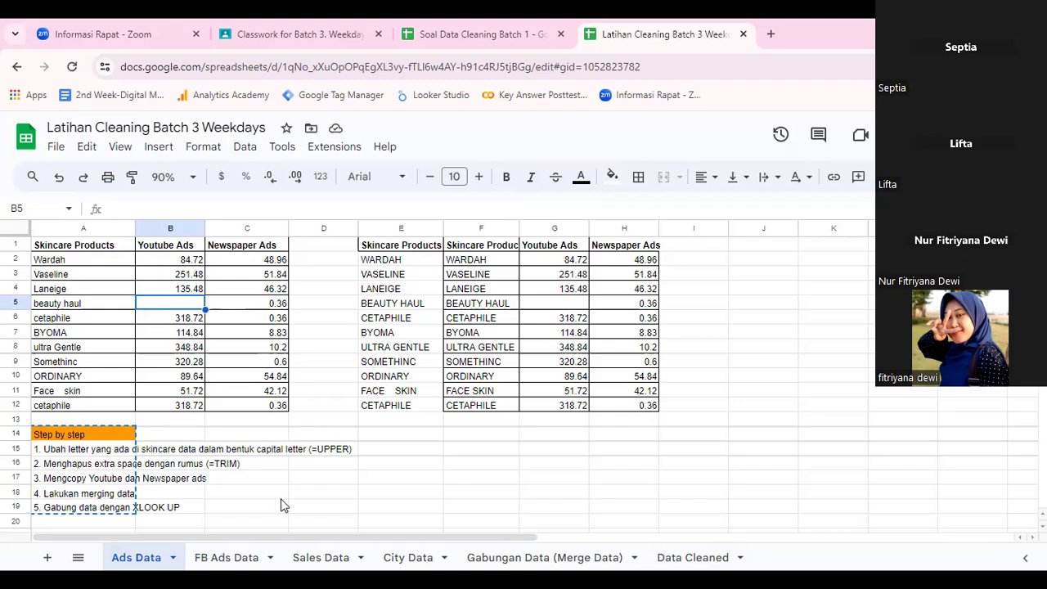
pyautogui.click(245, 557)
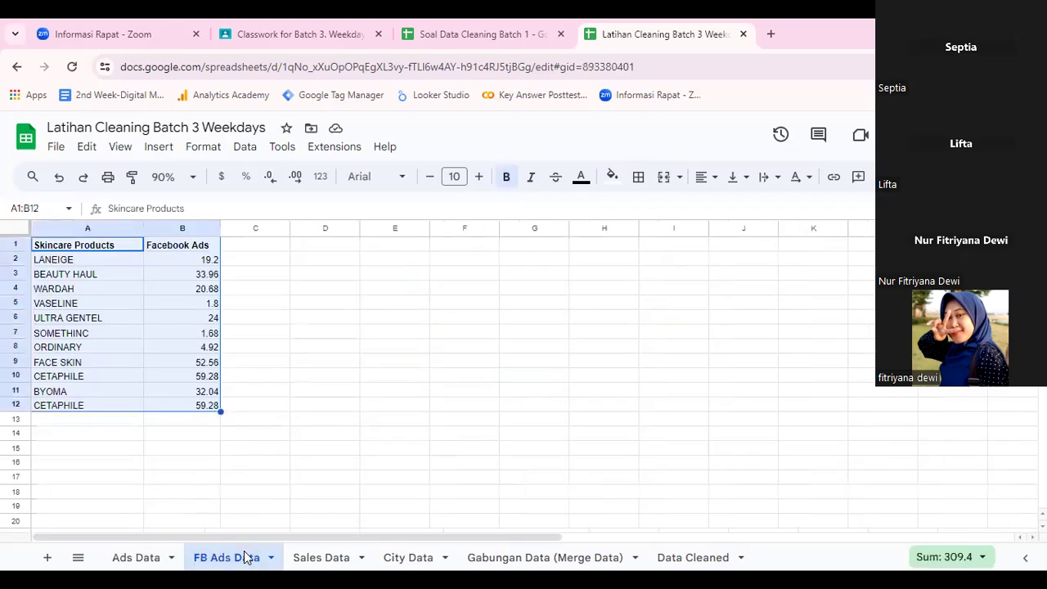
pyautogui.click(315, 559)
pyautogui.click(409, 557)
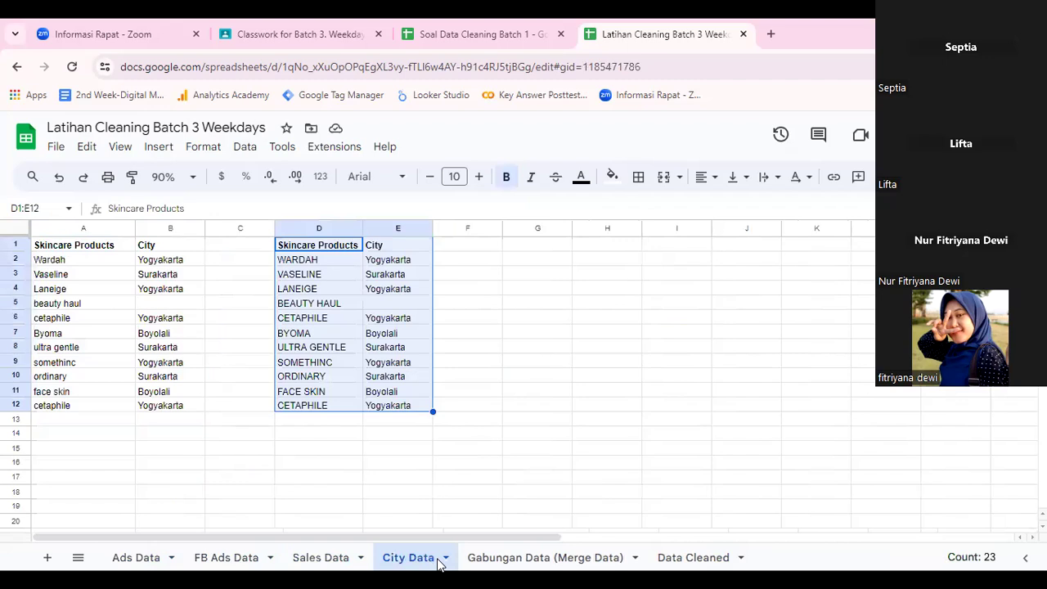
pyautogui.click(156, 316)
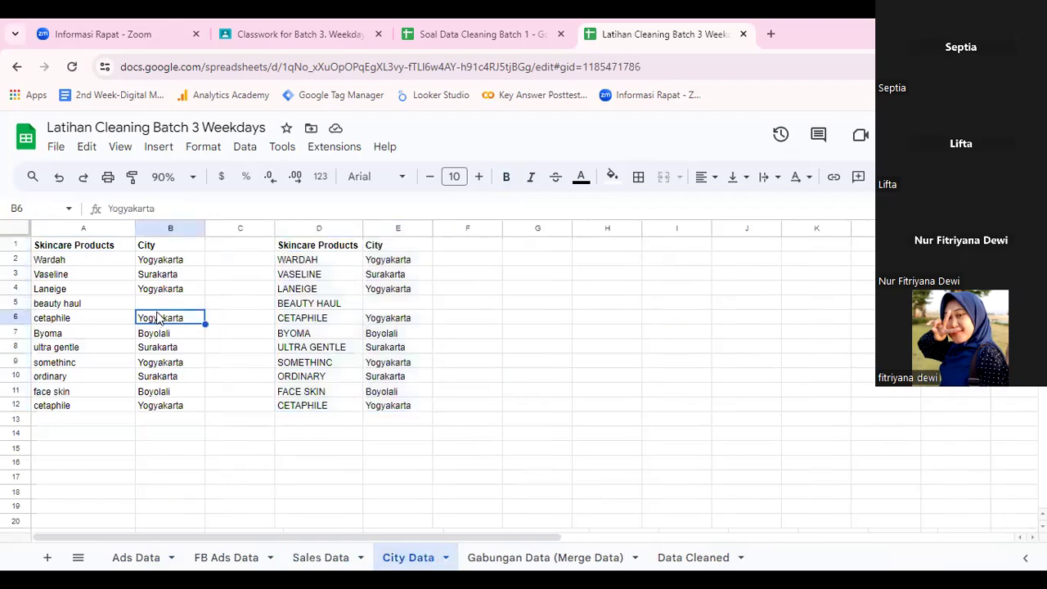
pyautogui.click(181, 308)
pyautogui.click(577, 559)
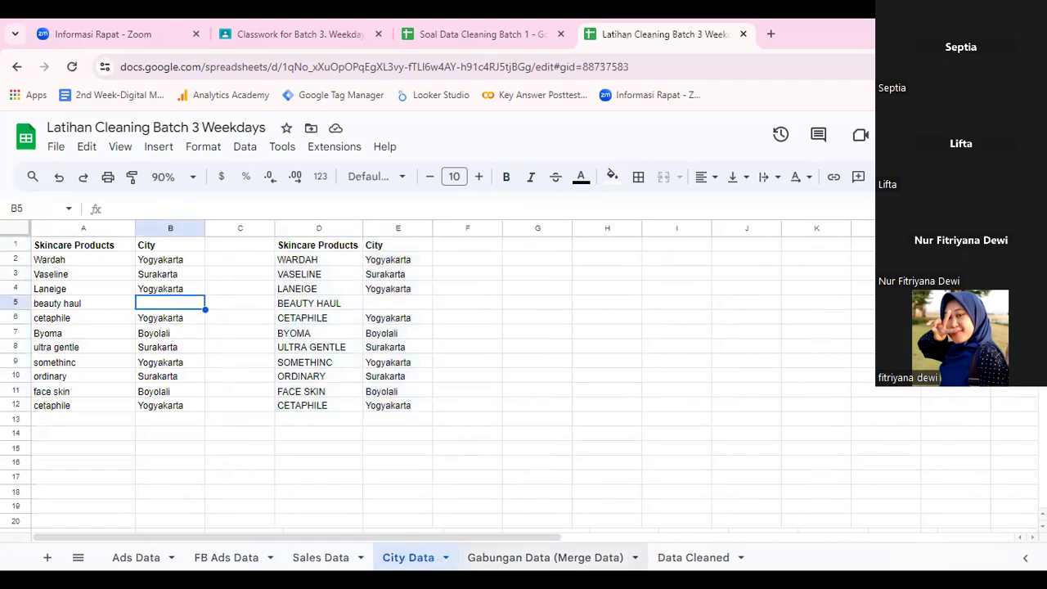
pyautogui.click(665, 560)
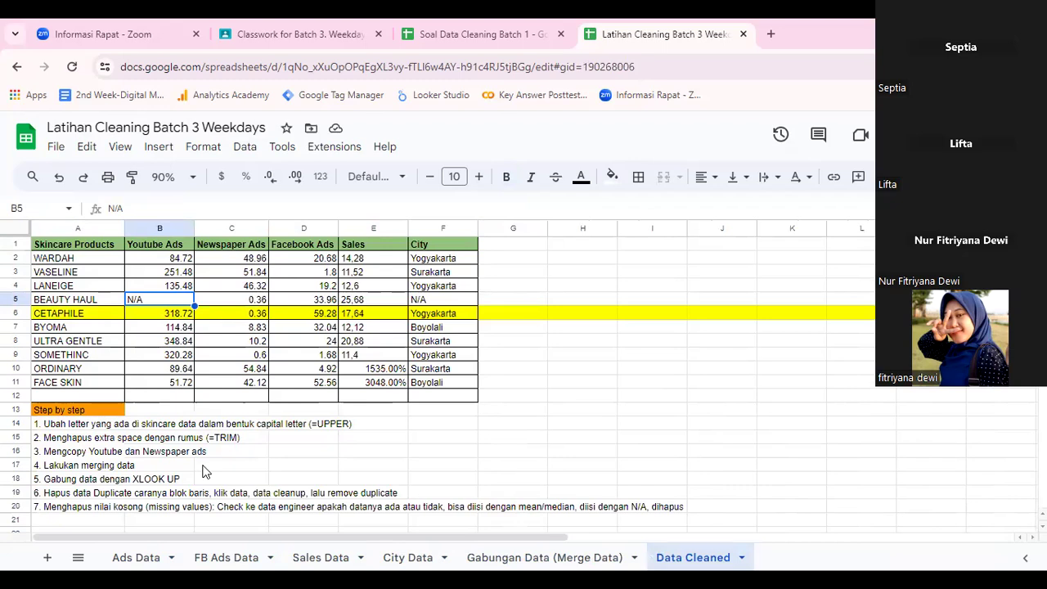
# Examine how the ads, Sales and City values are aligned in the Data Cleaned table, including the alignment setting of cell E2.
pyautogui.click(76, 518)
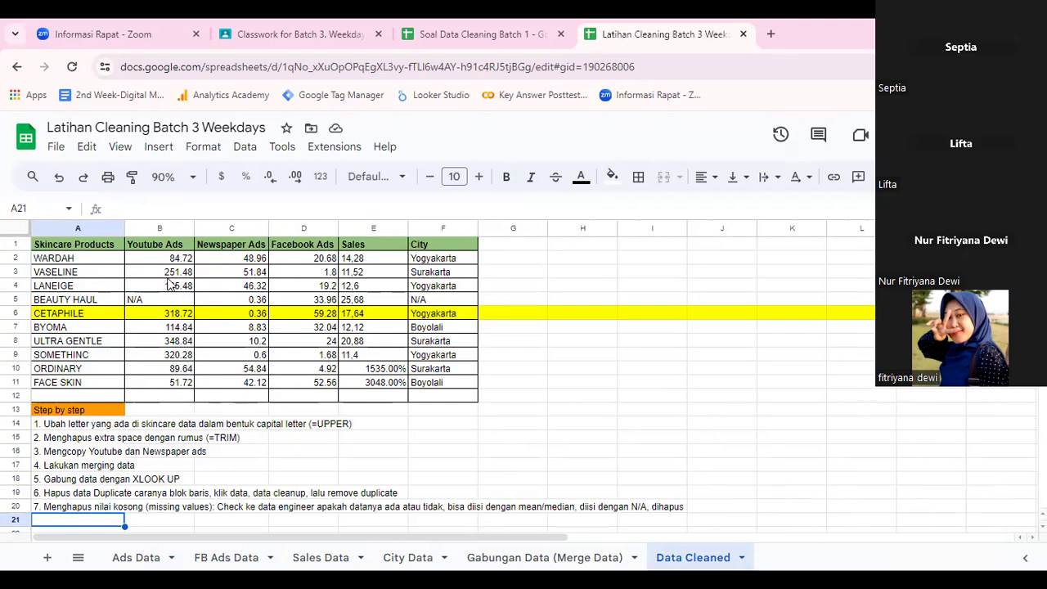
pyautogui.click(167, 260)
pyautogui.moveTo(167, 267); pyautogui.dragTo(362, 384)
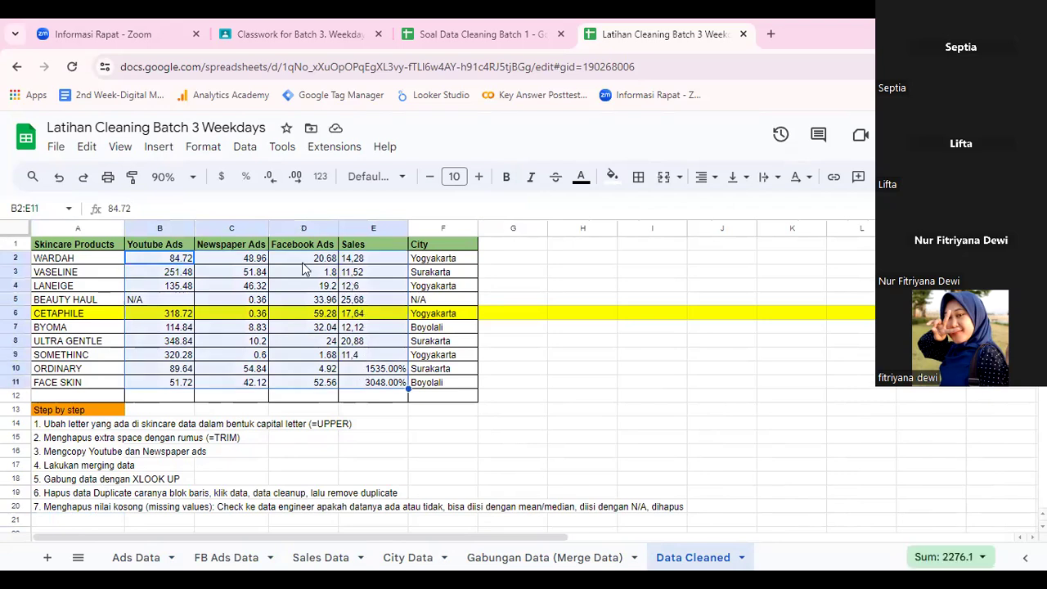
pyautogui.click(204, 272)
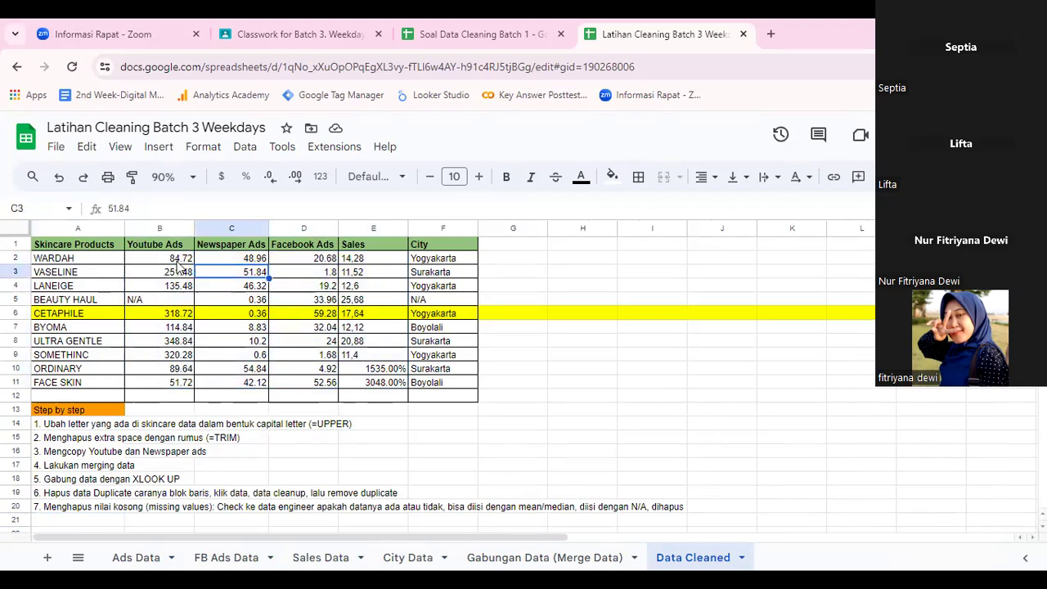
pyautogui.moveTo(173, 258); pyautogui.dragTo(376, 391)
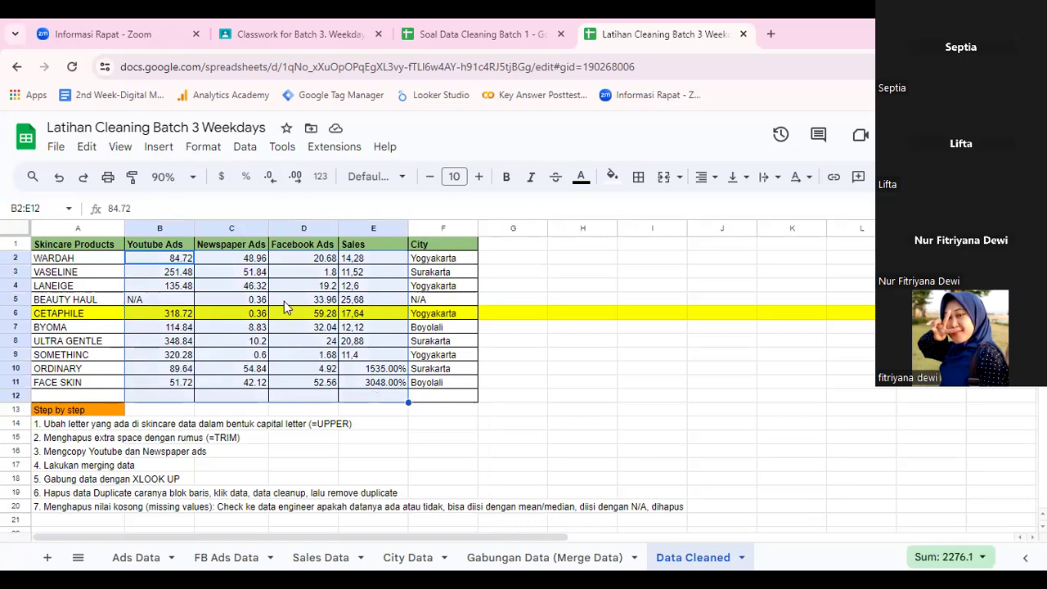
pyautogui.moveTo(436, 260); pyautogui.dragTo(442, 383)
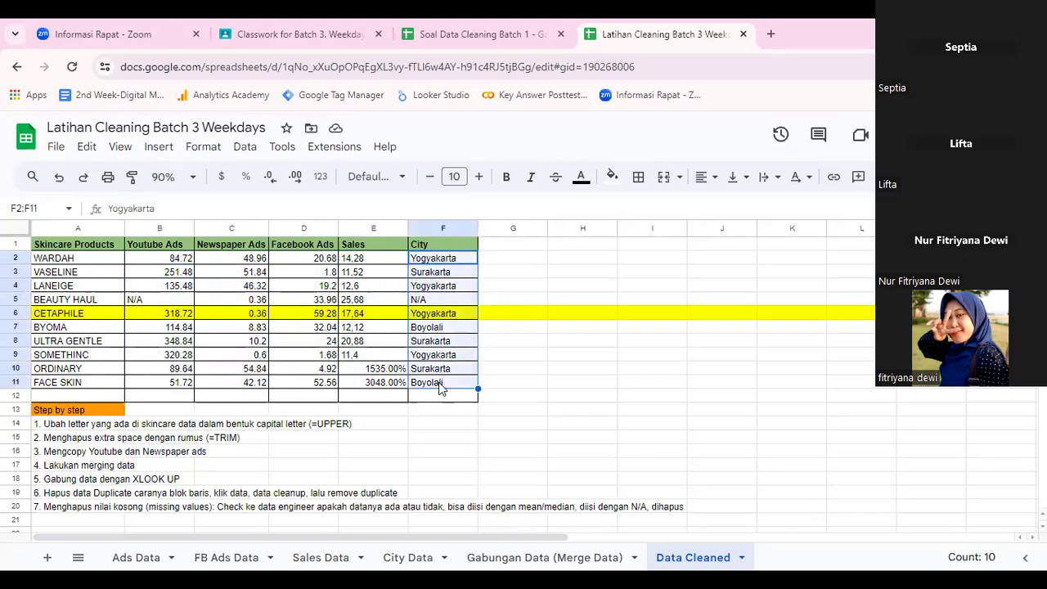
pyautogui.click(205, 339)
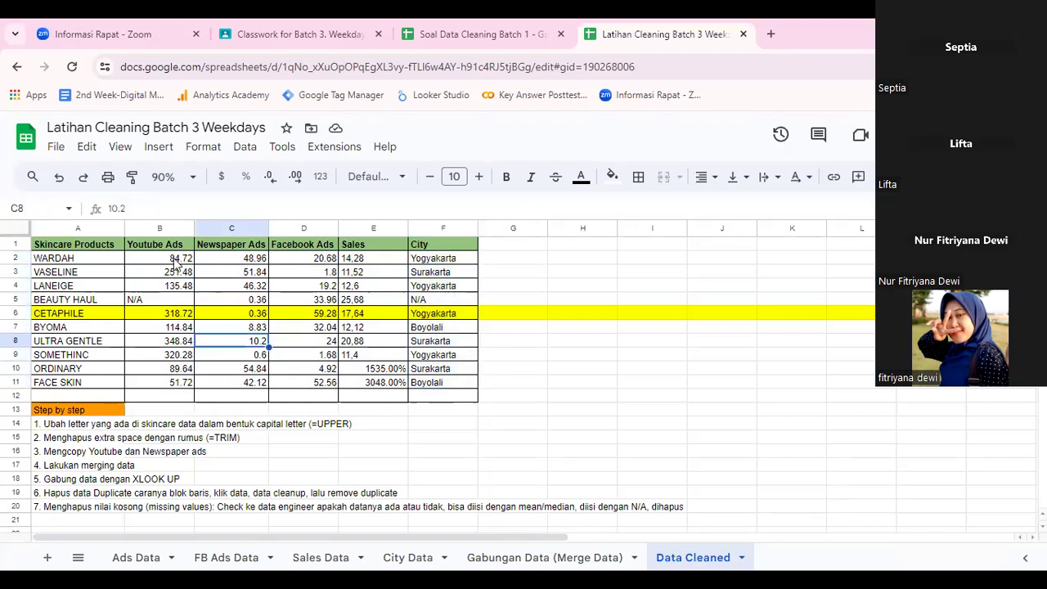
pyautogui.click(175, 262)
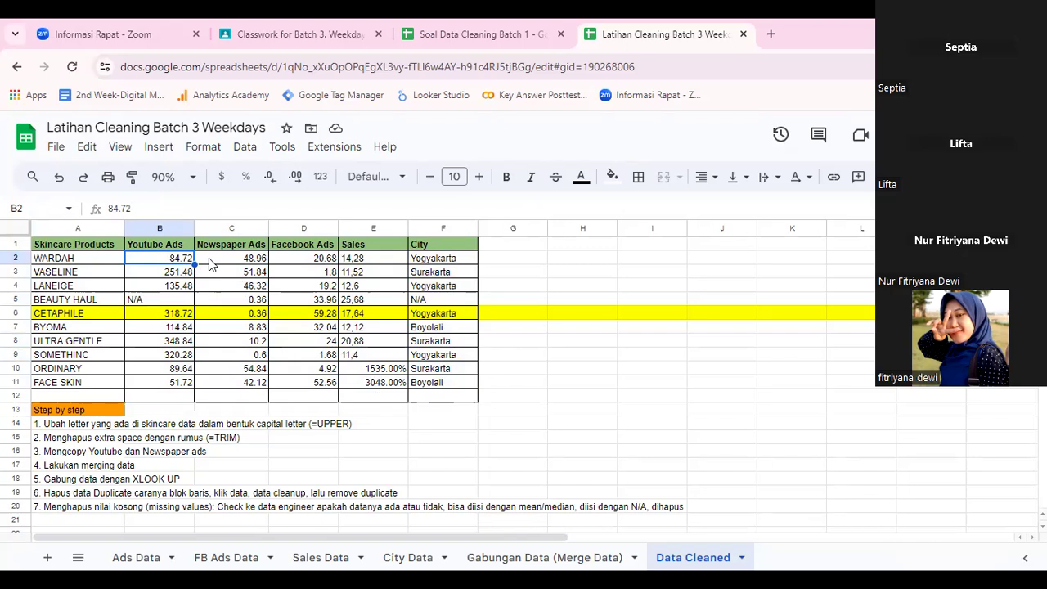
pyautogui.click(365, 260)
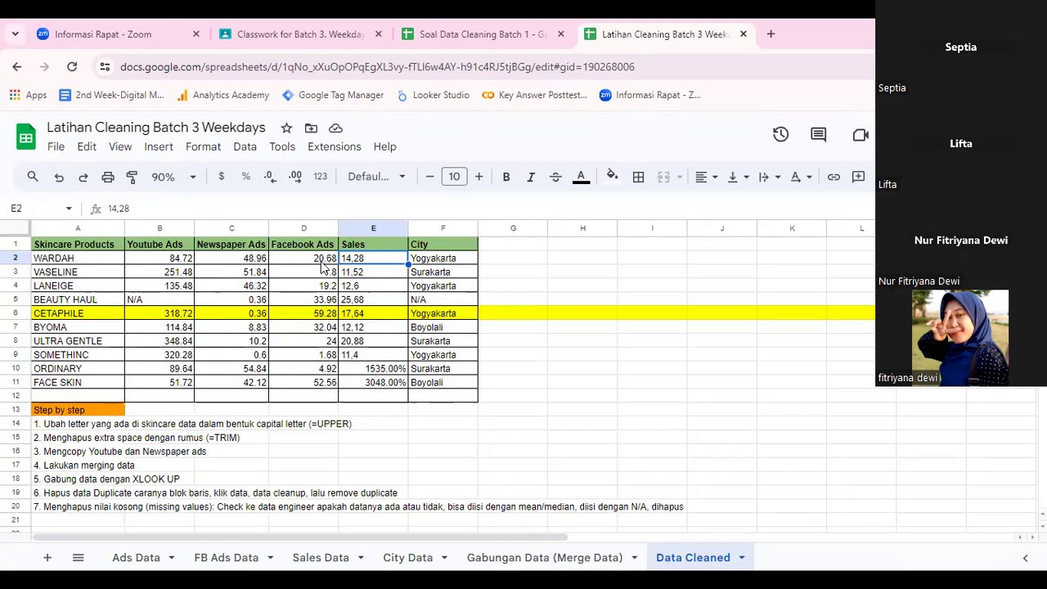
pyautogui.click(701, 181)
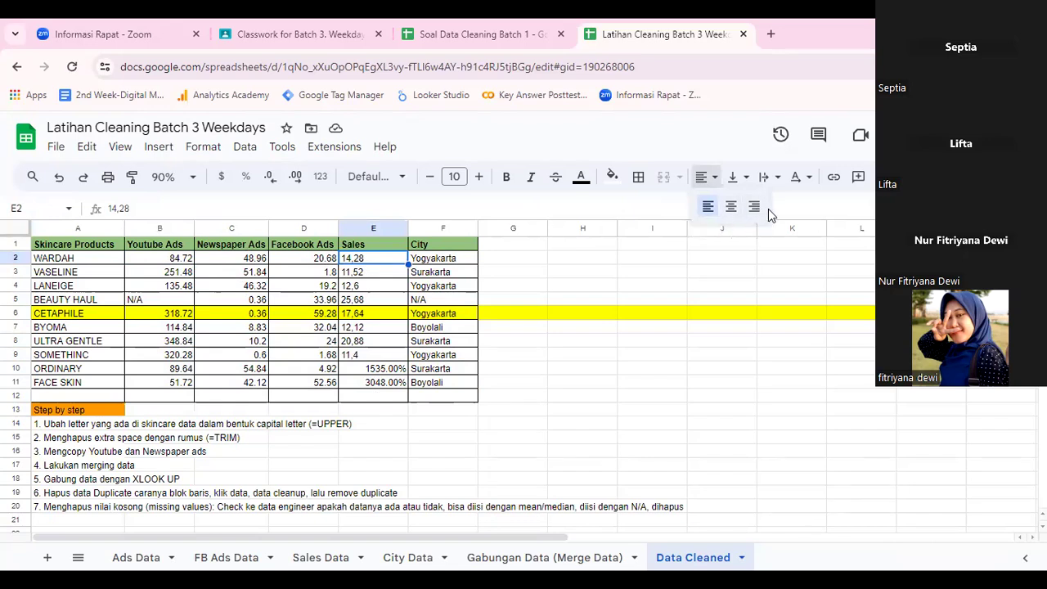
pyautogui.click(569, 248)
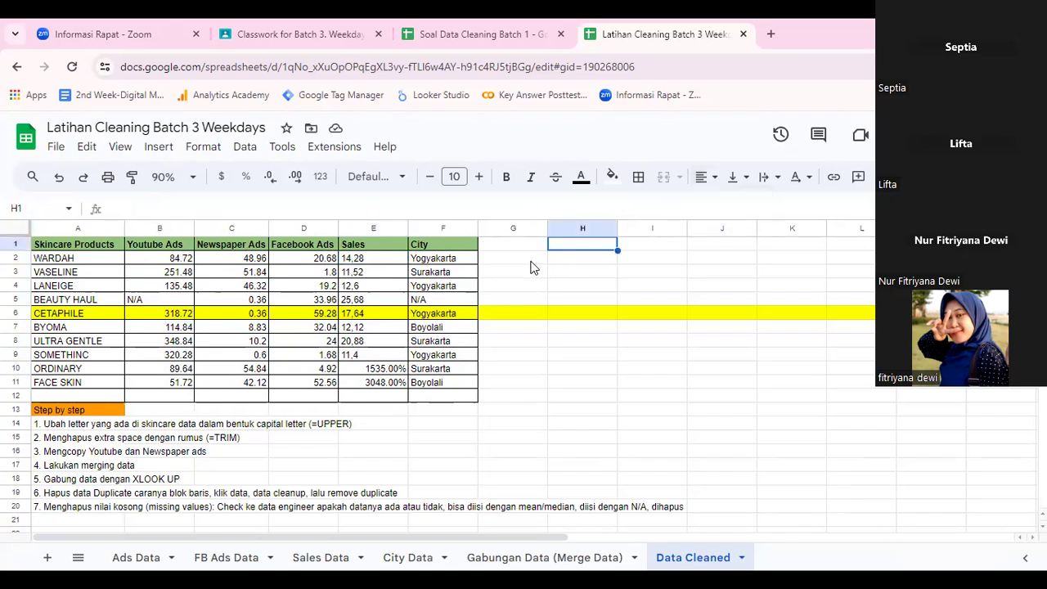
# Sum the first two Facebook Ads values in cell H2 with =SUM(D2:D3).
pyautogui.click(521, 261)
pyautogui.click(553, 263)
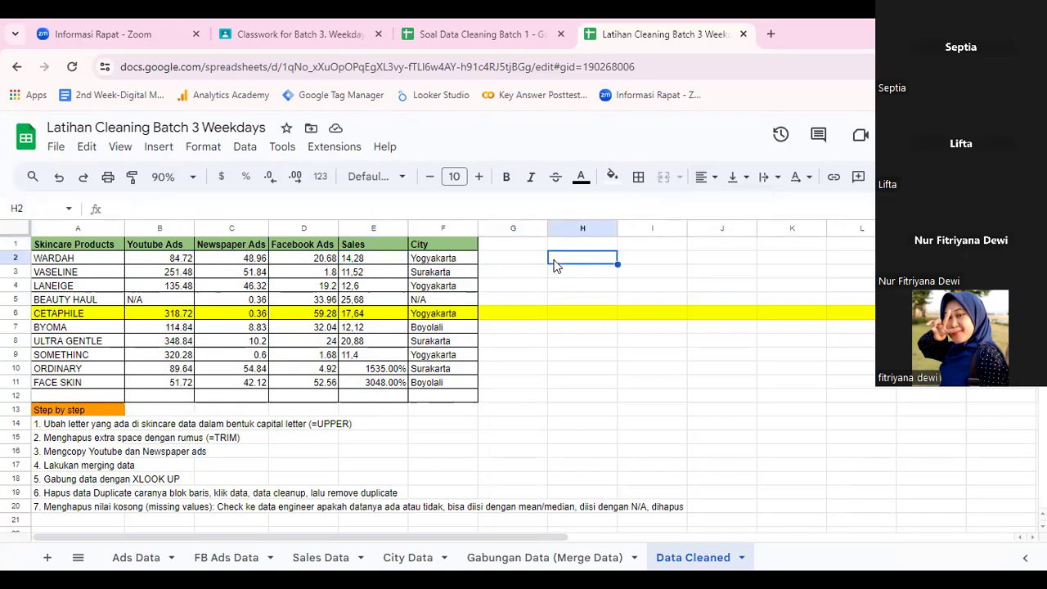
pyautogui.write('=SUM(')
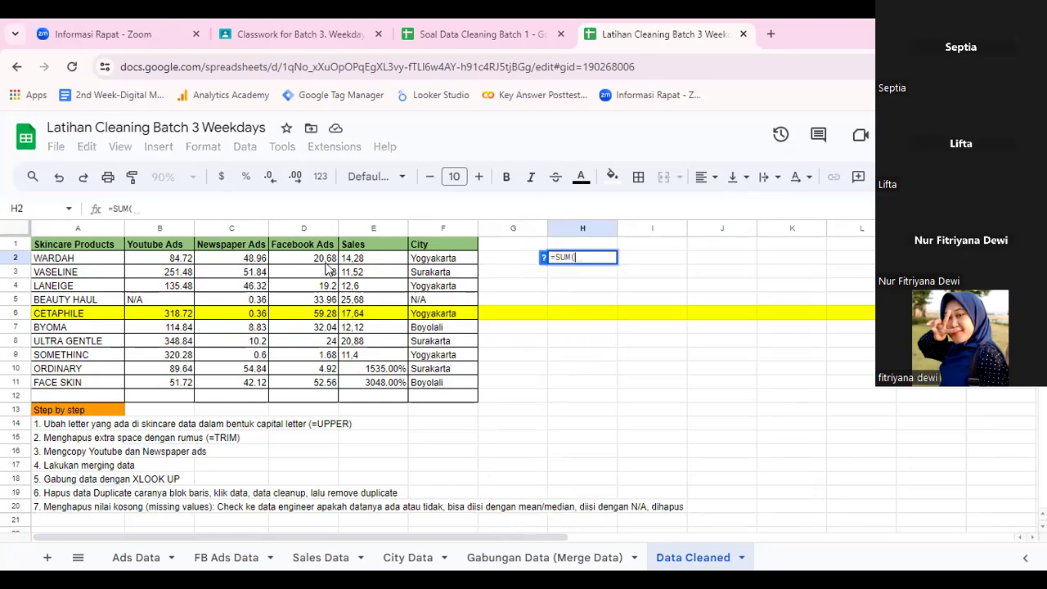
pyautogui.moveTo(316, 263); pyautogui.dragTo(318, 276)
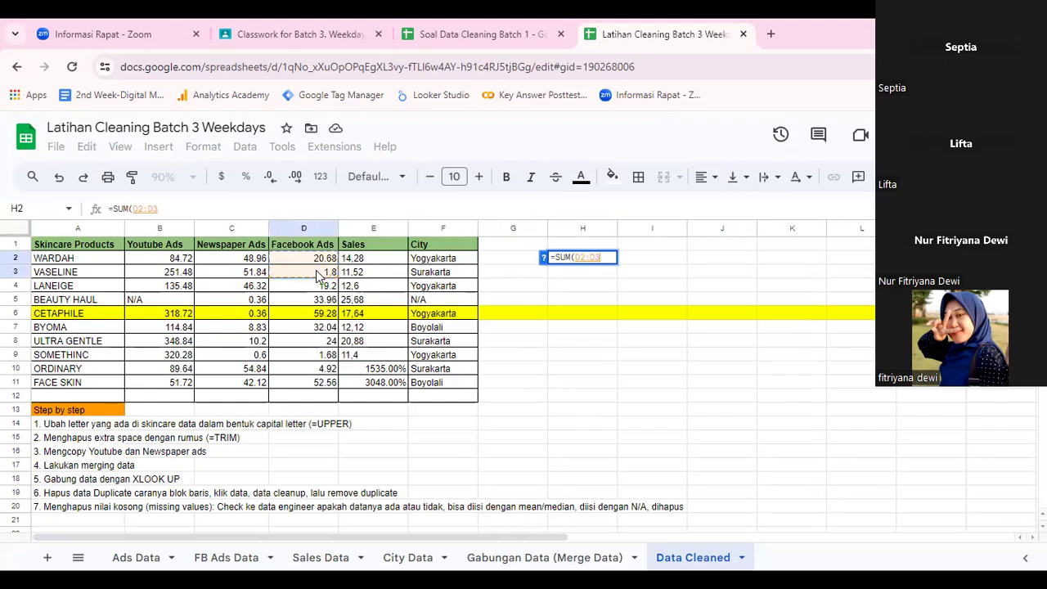
pyautogui.press('Return')
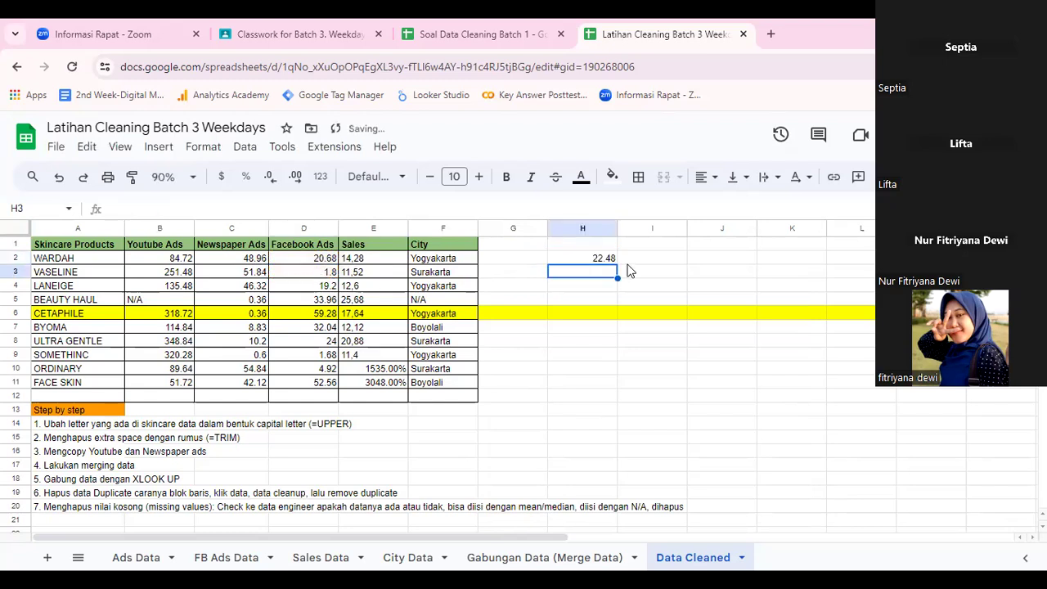
pyautogui.click(602, 261)
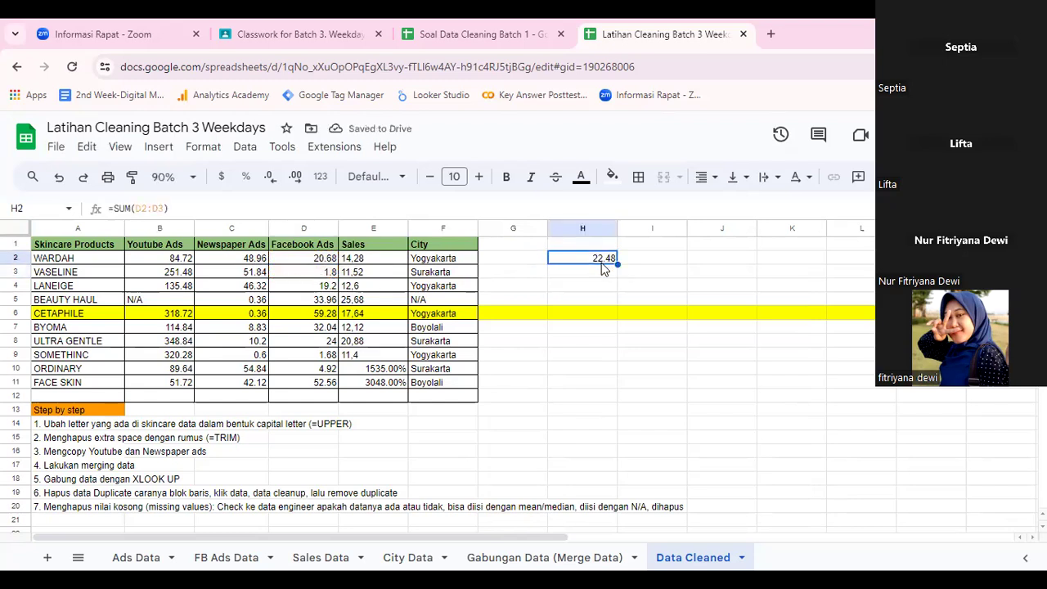
# Sum the first two Sales values in cell H3 with =SUM(E2:E3) and recheck the formula's range.
pyautogui.click(594, 274)
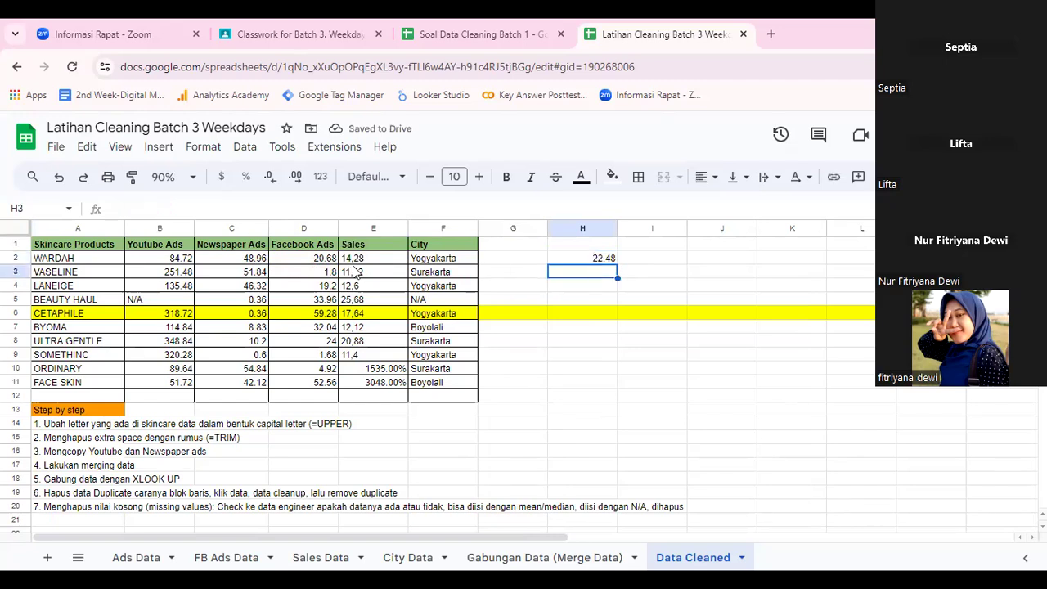
pyautogui.write('=SUM(')
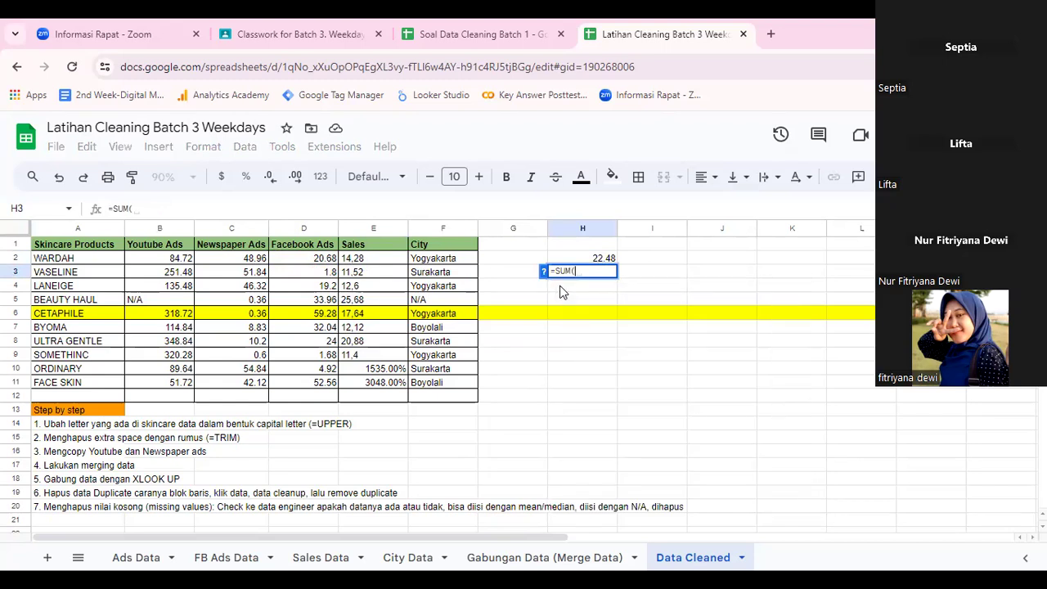
pyautogui.moveTo(376, 260); pyautogui.dragTo(376, 276)
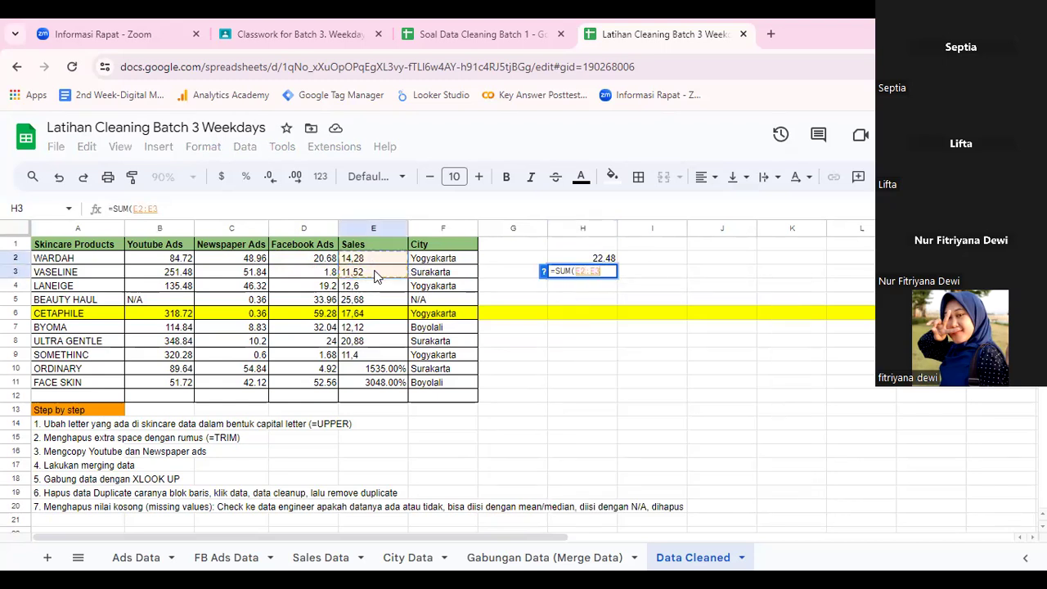
pyautogui.press('Return')
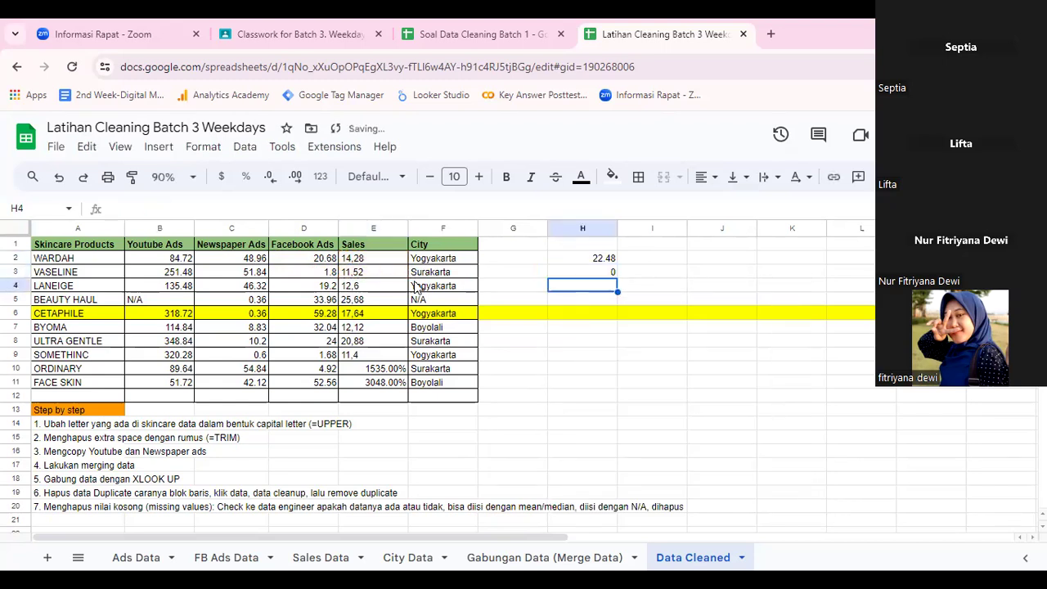
pyautogui.press('Up')
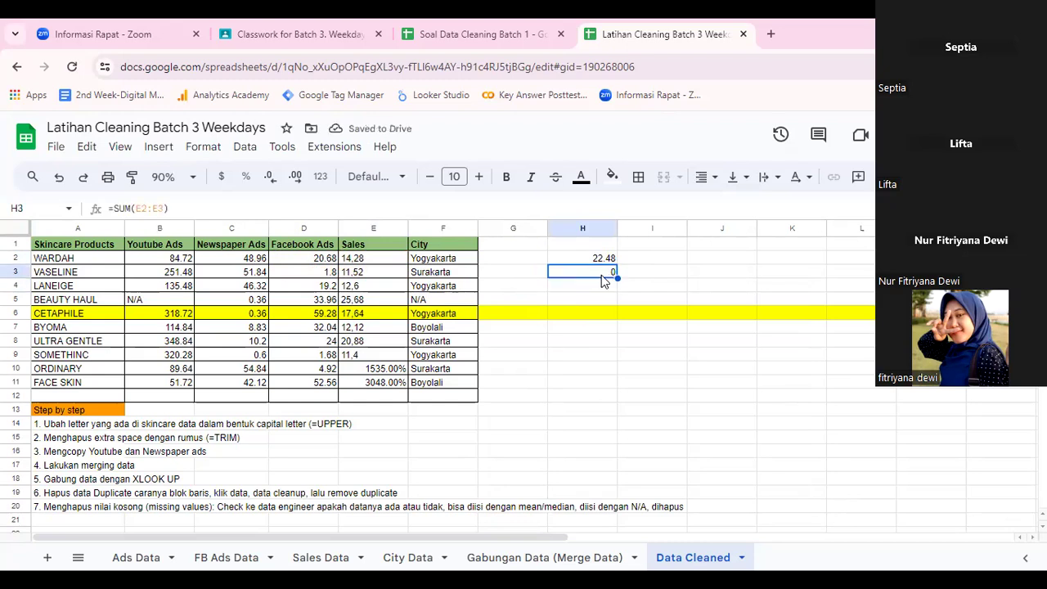
pyautogui.doubleClick(597, 272)
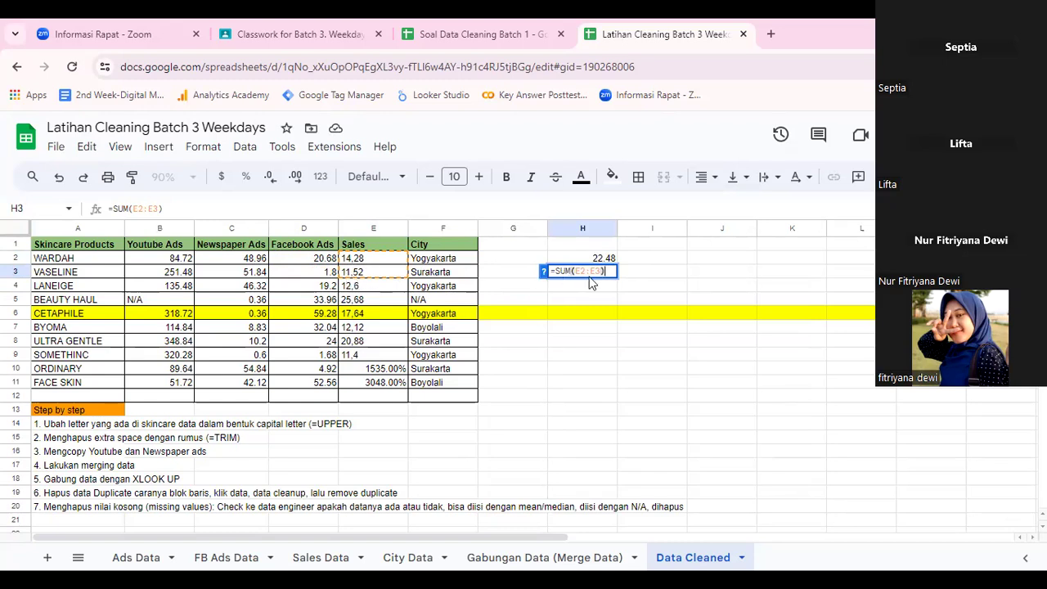
pyautogui.press('Return')
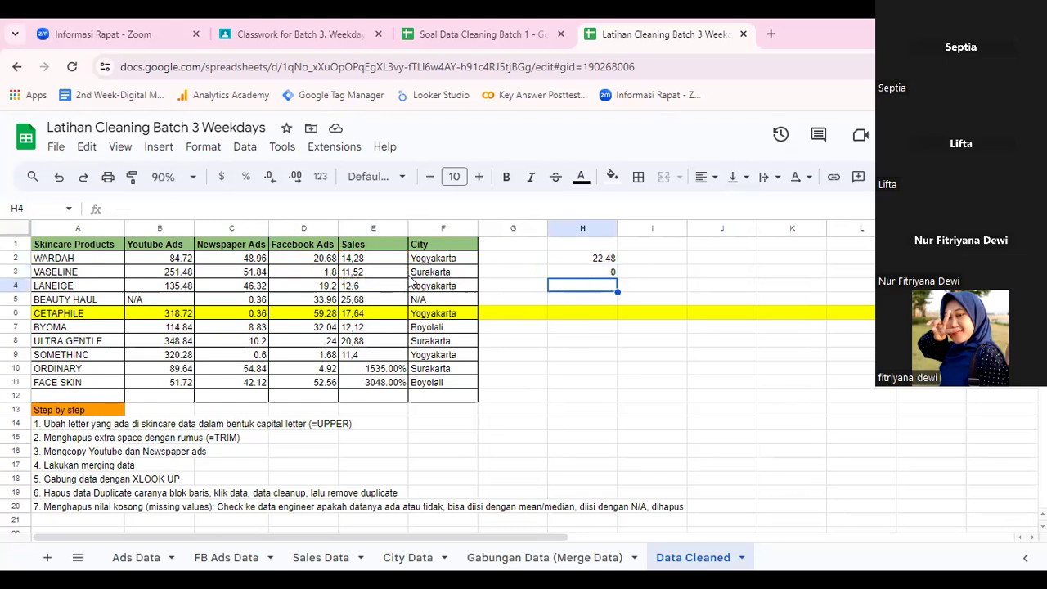
# Add in cell A21 the note "8. Jika angka menjorok ke kanan disebut numerik, sedangkan kalo menjorok ke kiri disebut karakter".
pyautogui.moveTo(373, 258); pyautogui.dragTo(373, 360)
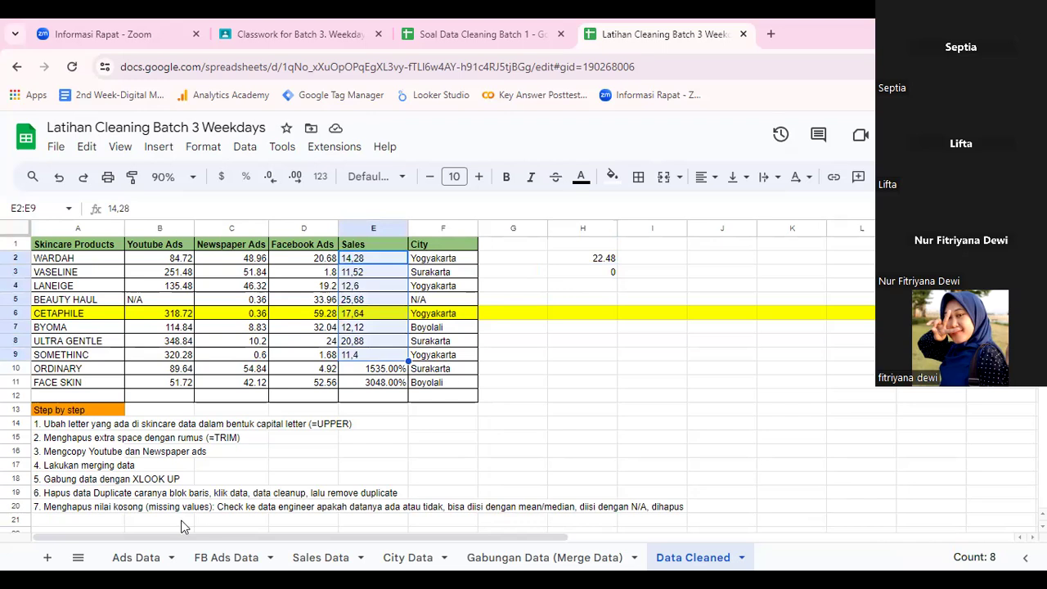
pyautogui.click(80, 523)
pyautogui.write('8.')
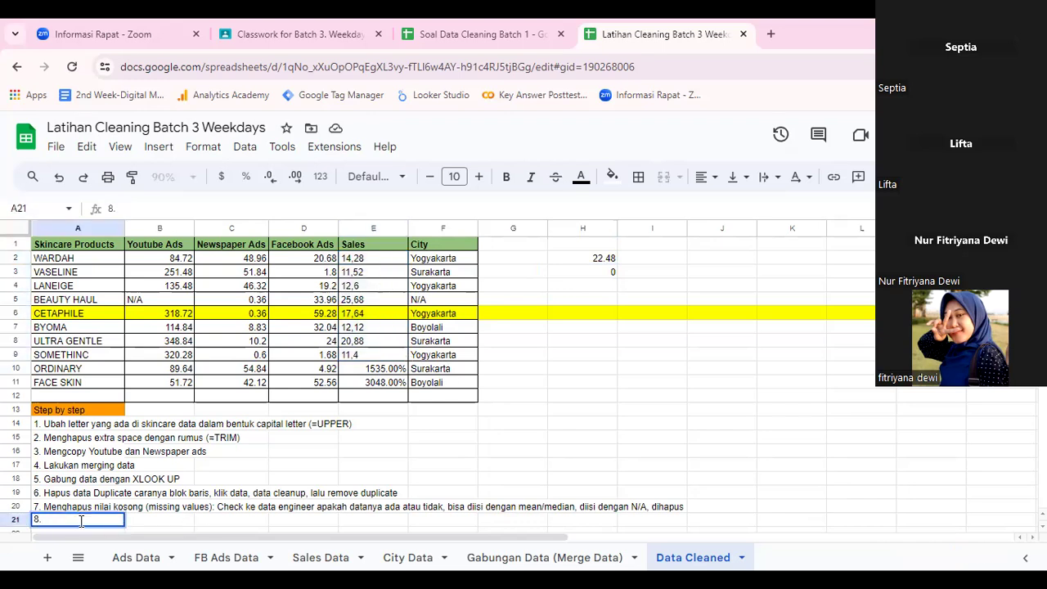
pyautogui.write('Jika angka men')
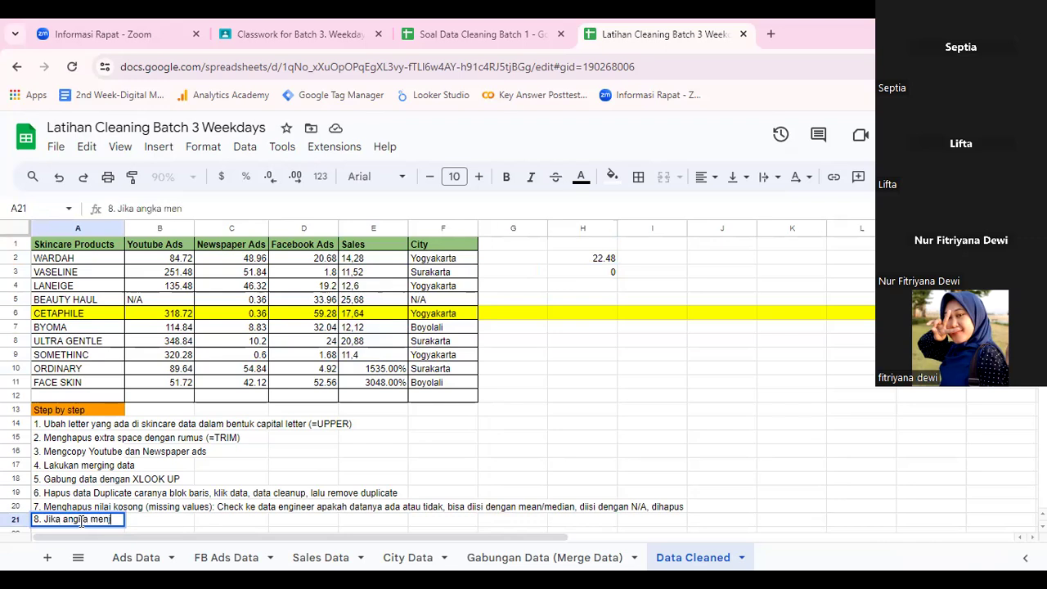
pyautogui.write('jorok k')
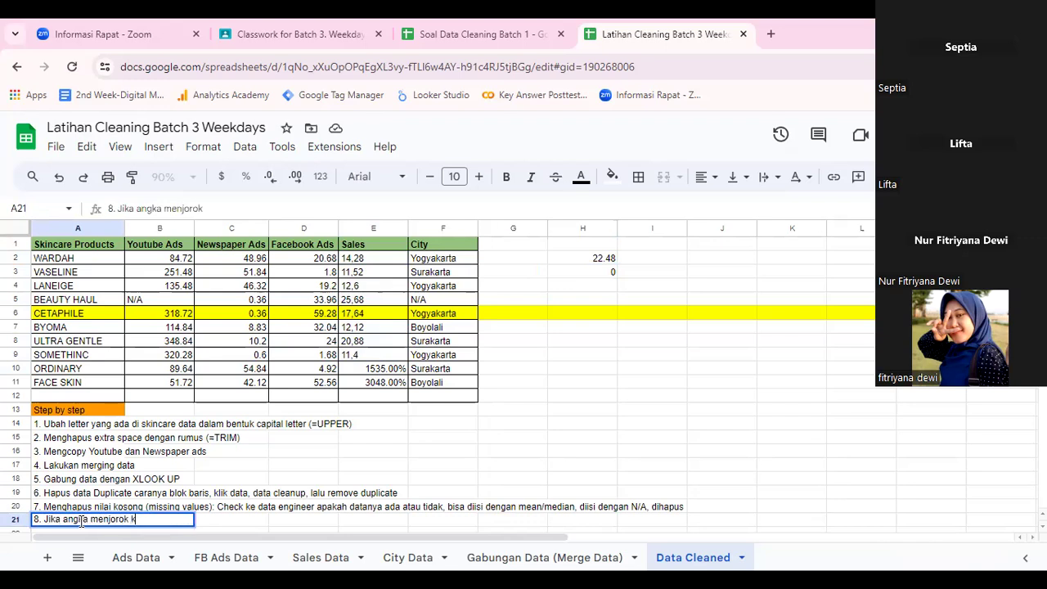
pyautogui.write('e kanan m')
pyautogui.write('isebu')
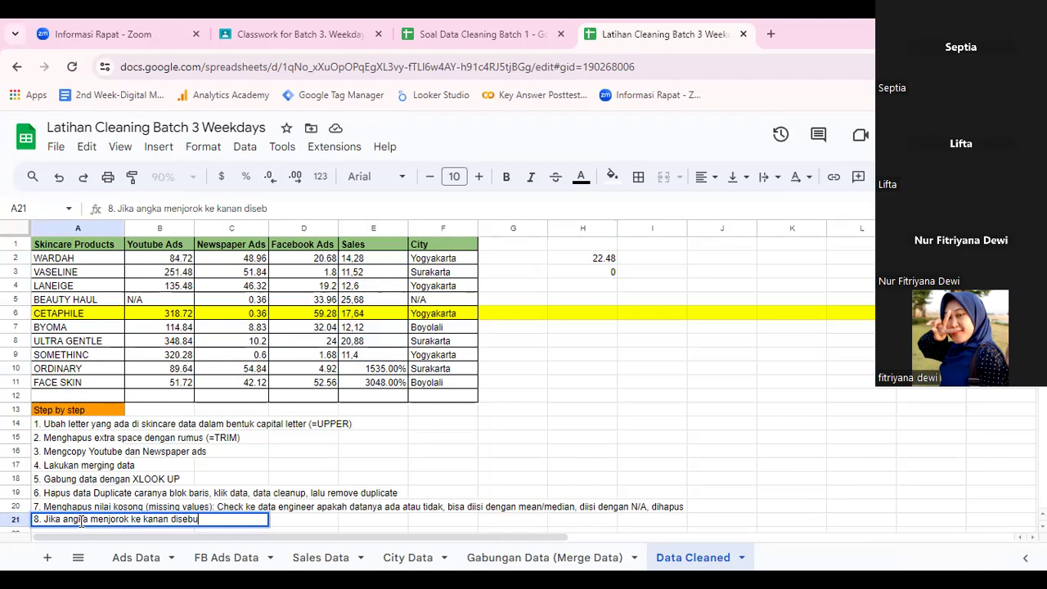
pyautogui.write('t numerik, sedangkan kalo menjorok ke kiri disebut karakte')
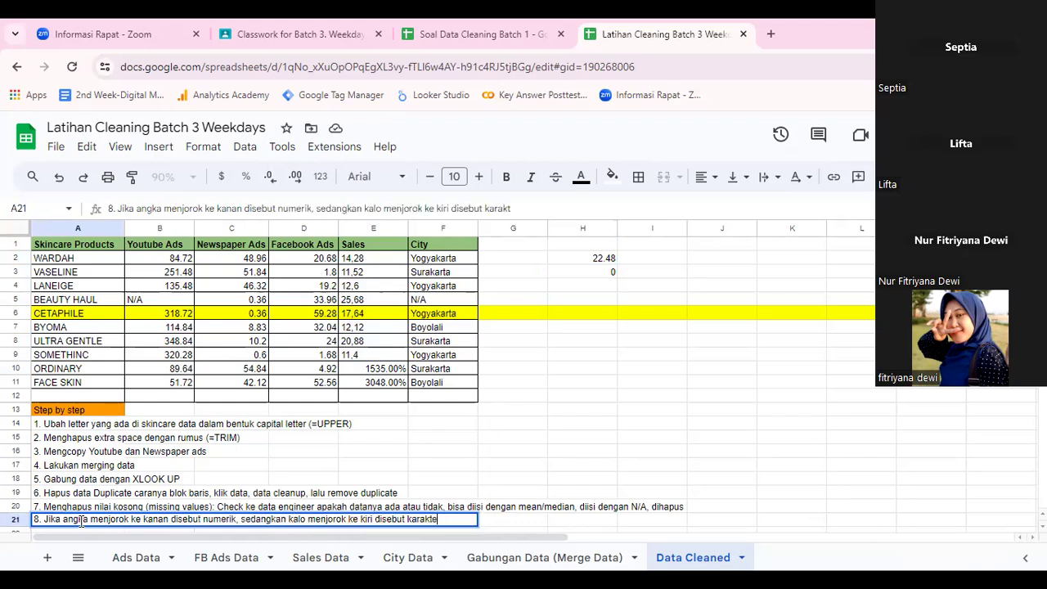
pyautogui.write('r')
pyautogui.press('Return')
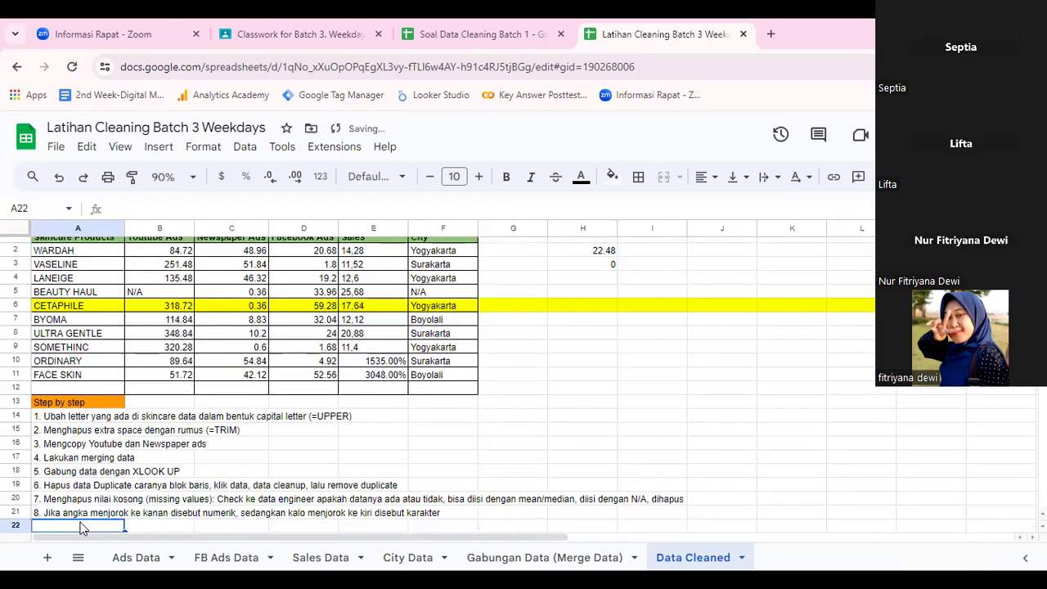
# Examine the alignment of the Facebook Ads and Sales values in the Data Cleaned table.
pyautogui.click(337, 347)
pyautogui.press('Up')
pyautogui.press('Up')
pyautogui.press('Up')
pyautogui.press('Up')
pyautogui.press('Up')
pyautogui.press('Up')
pyautogui.press('Up')
pyautogui.press('Up')
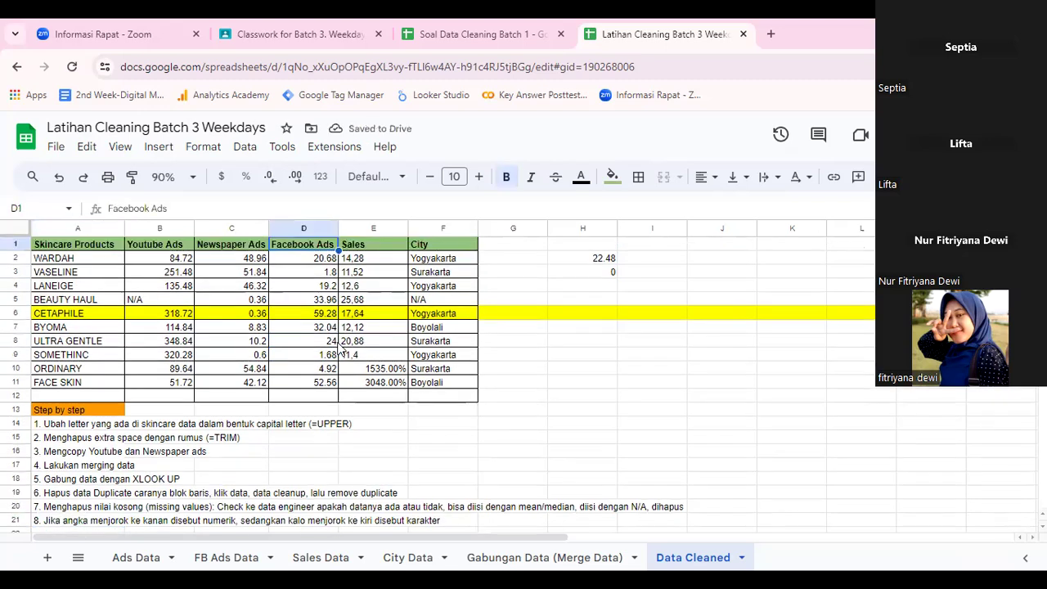
pyautogui.press('Right')
pyautogui.press('Down')
pyautogui.press('Down')
pyautogui.press('Down')
pyautogui.press('Down')
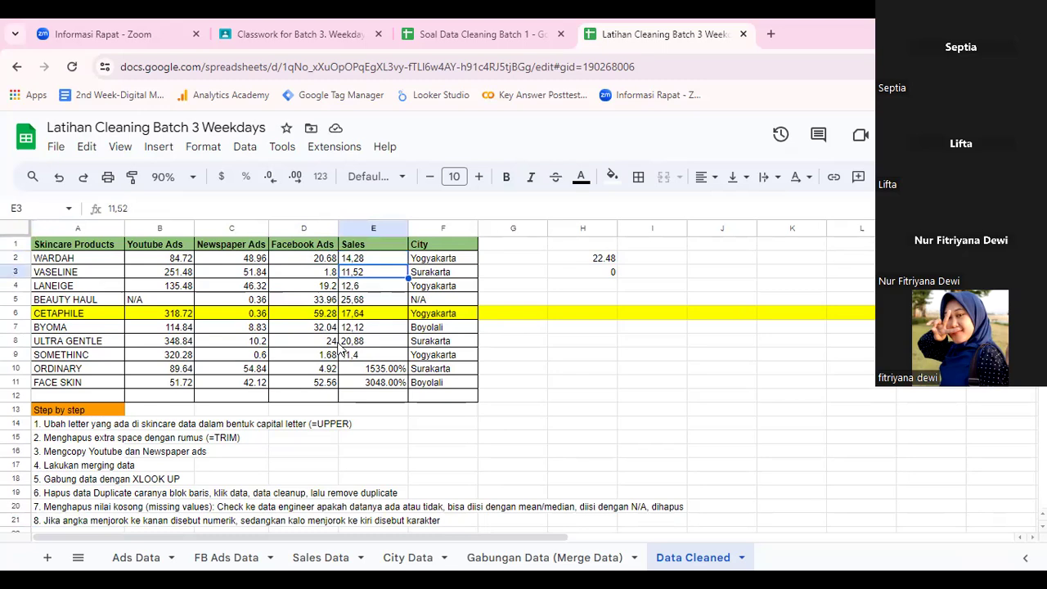
# Append "(ubah tipe data karakter jadi numerik)" to the end of note 8 in cell A21.
pyautogui.click(144, 520)
pyautogui.doubleClick(88, 520)
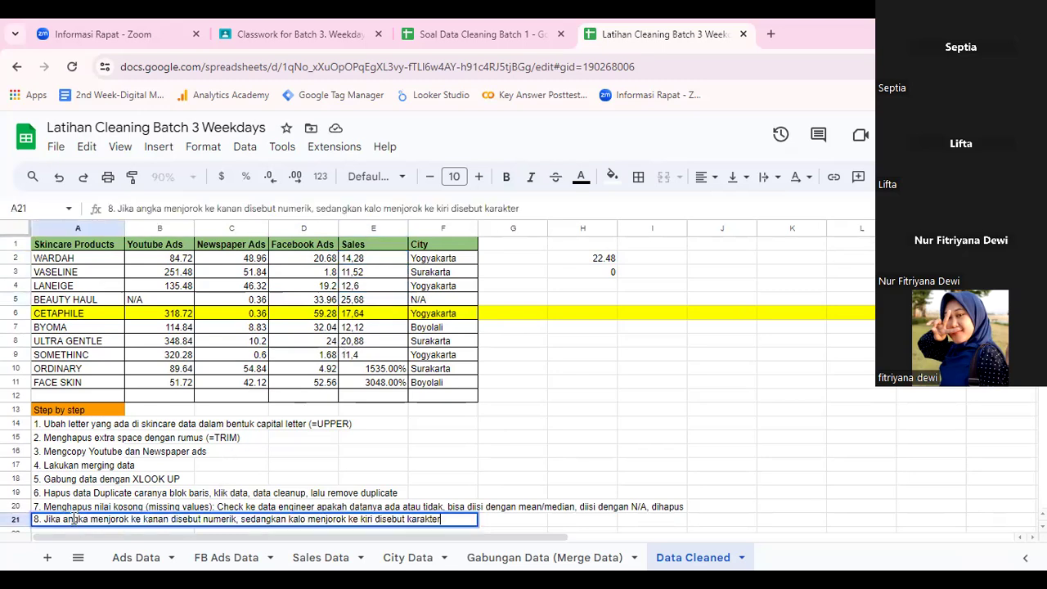
pyautogui.write('(u')
pyautogui.write('bah tipe data karakter jadi numerik)')
pyautogui.press('Return')
# Apply the Number format to the Sales values in E2:E11, then reapply it to the same range.
pyautogui.press('Up')
pyautogui.press('Up')
pyautogui.press('Up')
pyautogui.press('Up')
pyautogui.press('Up')
pyautogui.press('Up')
pyautogui.press('Up')
pyautogui.press('Up')
pyautogui.press('Up')
pyautogui.press('Up')
pyautogui.press('Up')
pyautogui.press('Up')
pyautogui.press('Up')
pyautogui.press('Up')
pyautogui.press('Up')
pyautogui.press('Up')
pyautogui.press('Up')
pyautogui.press('Up')
pyautogui.press('Up')
pyautogui.press('Up')
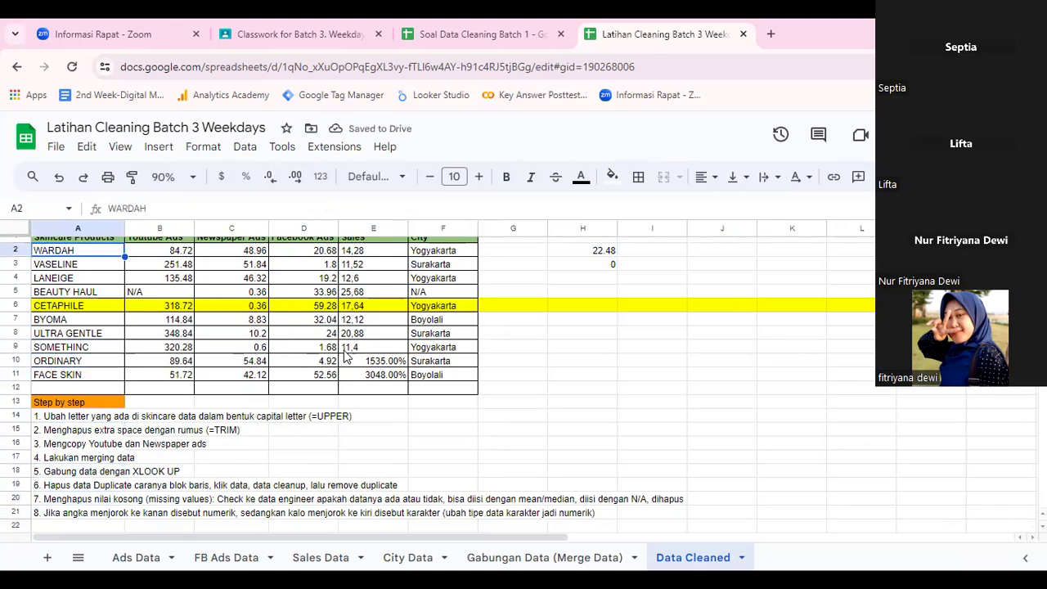
pyautogui.click(375, 254)
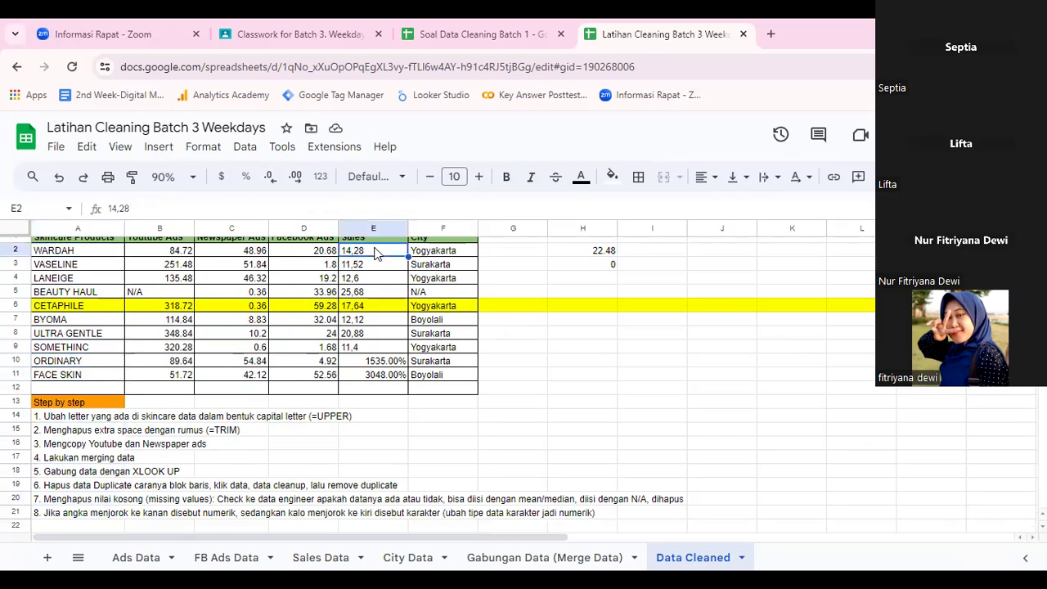
pyautogui.press('Up')
pyautogui.moveTo(375, 262); pyautogui.dragTo(378, 386)
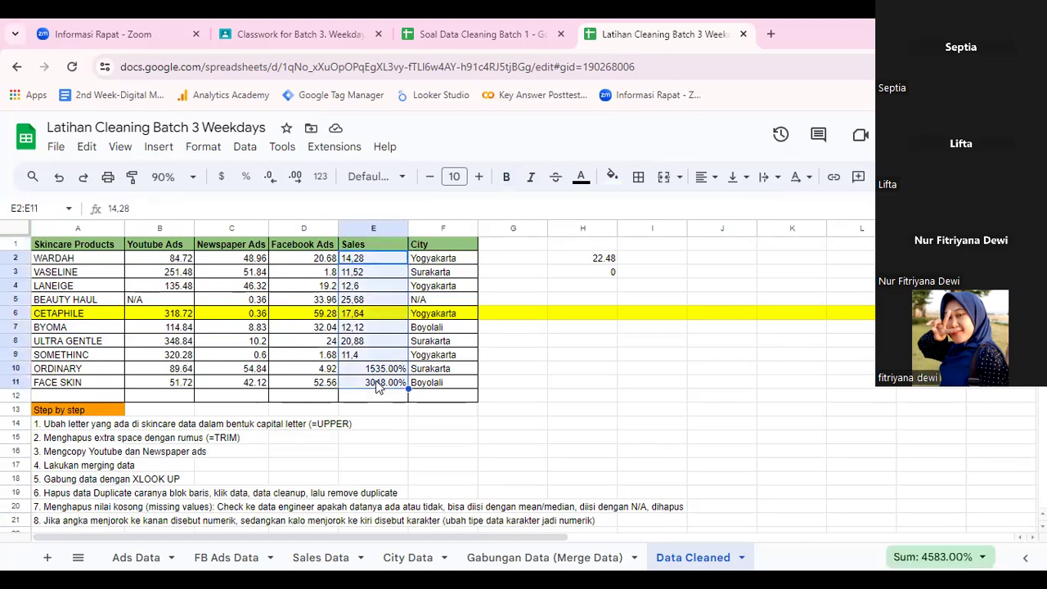
pyautogui.click(247, 149)
pyautogui.moveTo(204, 156)
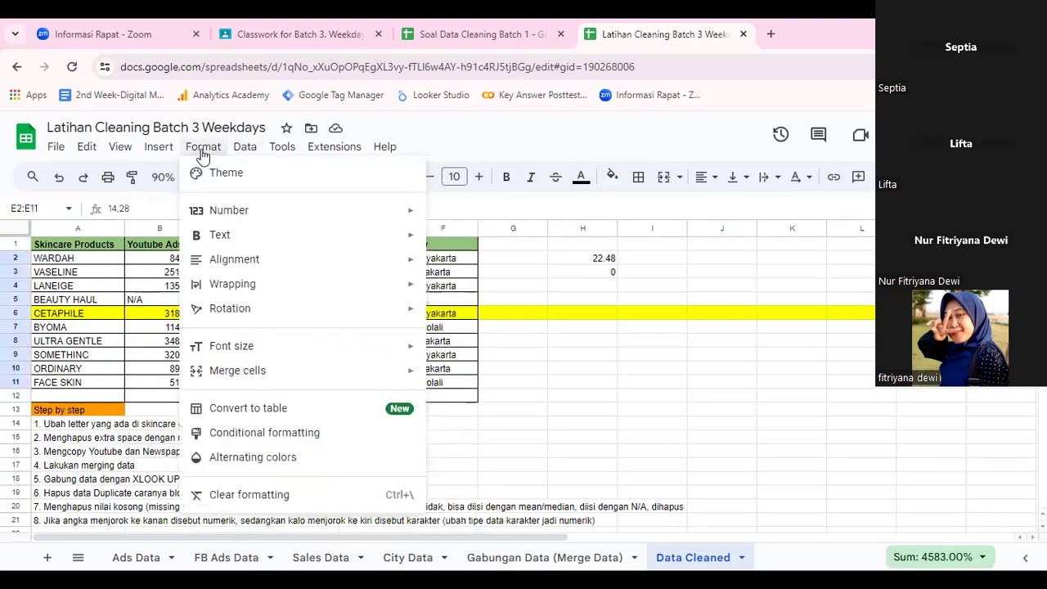
pyautogui.moveTo(234, 215)
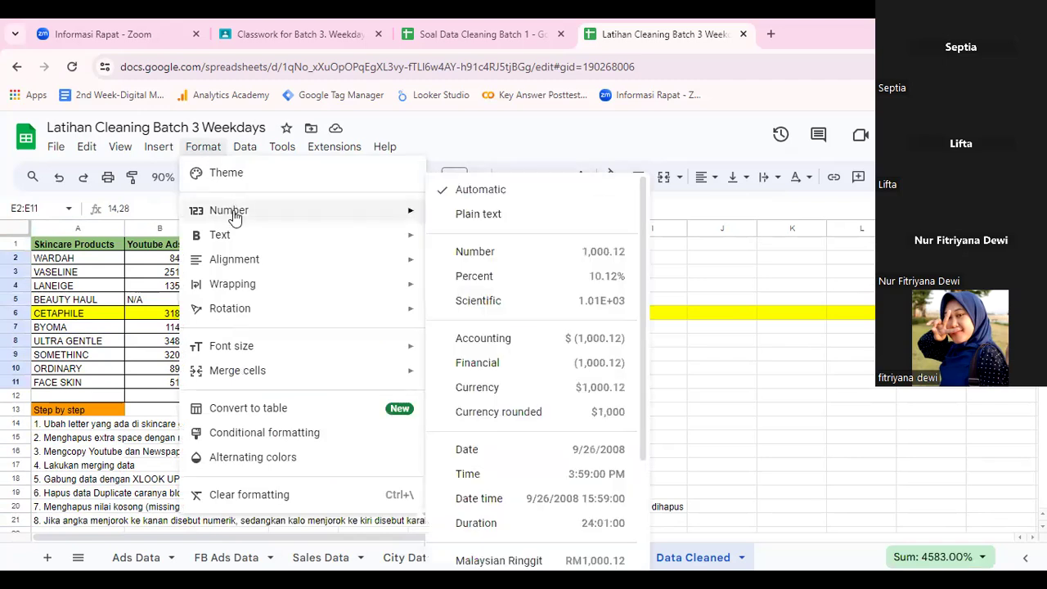
pyautogui.click(480, 260)
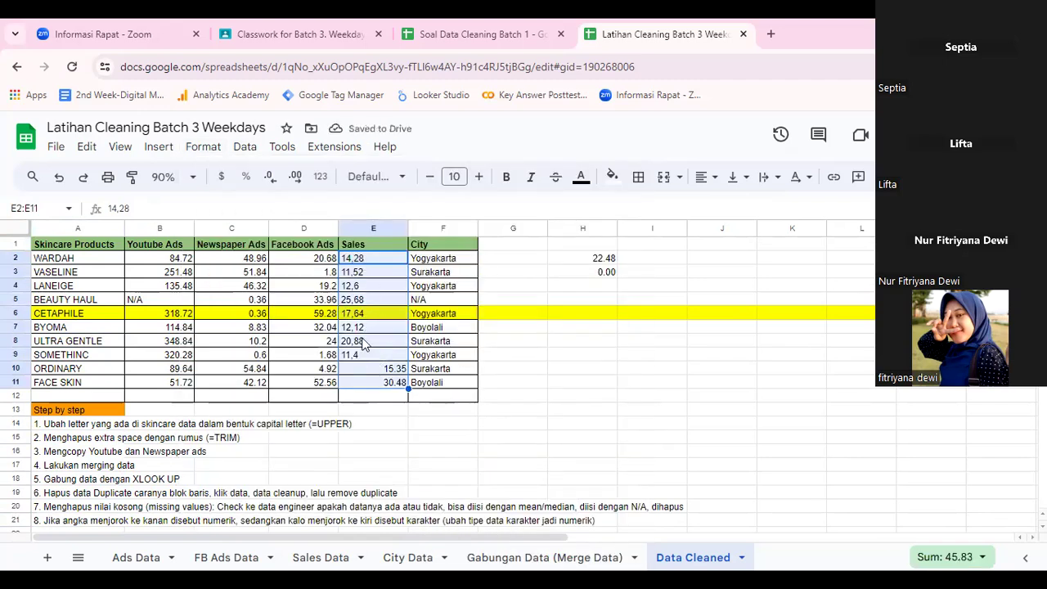
pyautogui.click(205, 147)
pyautogui.moveTo(237, 220)
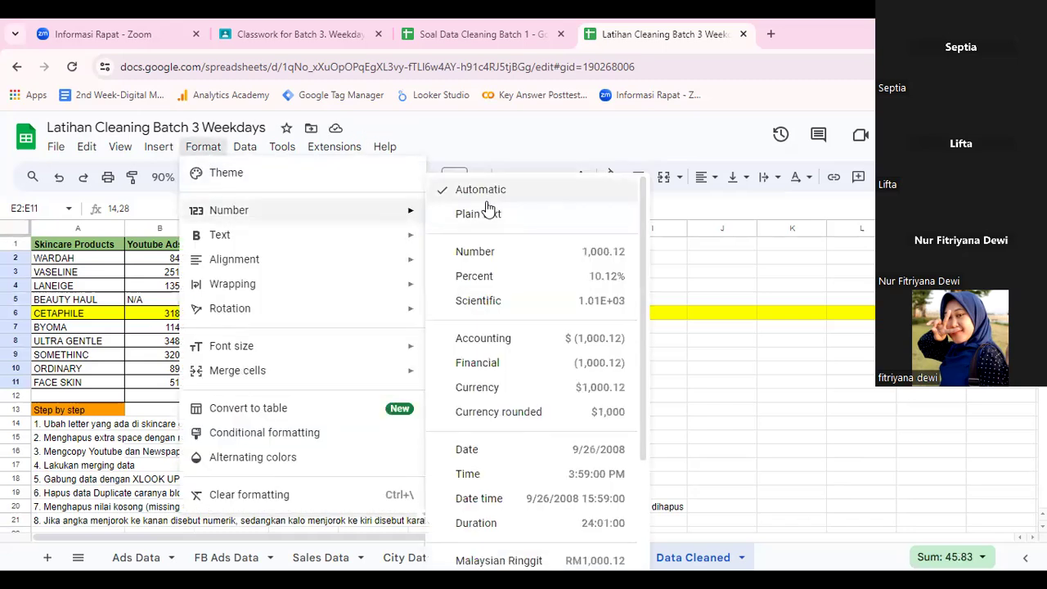
pyautogui.click(486, 263)
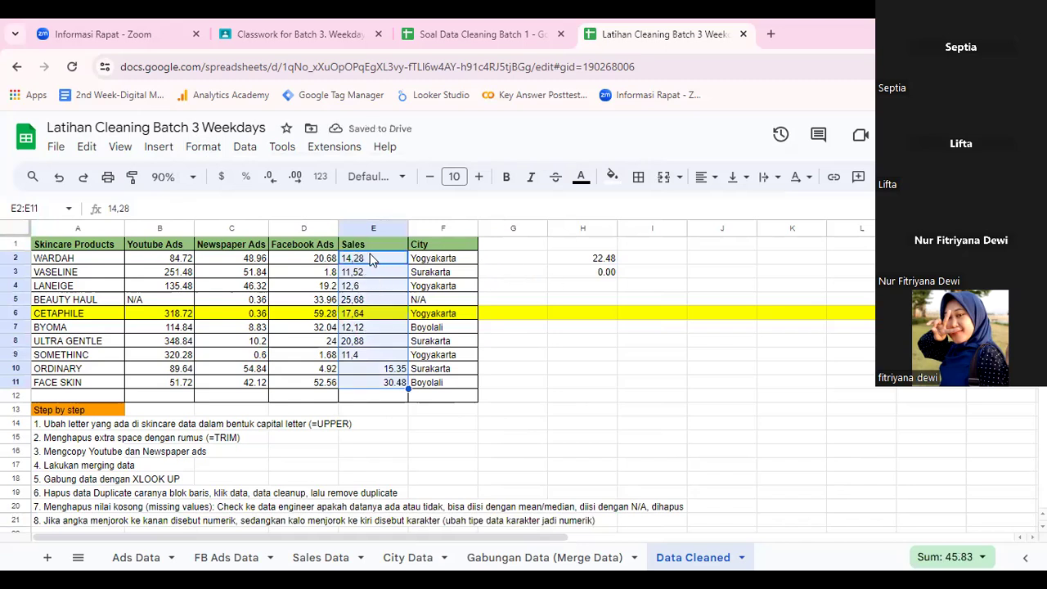
# Replace all commas with periods in Sales cells E2:E9 and recheck the sum formula in H3.
pyautogui.click(350, 263)
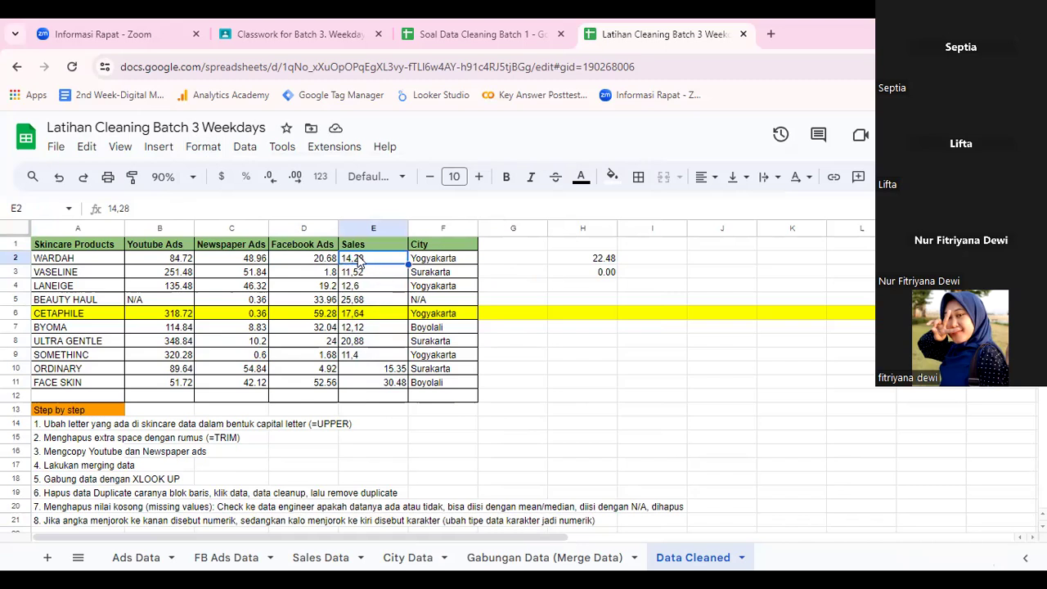
pyautogui.moveTo(357, 260); pyautogui.dragTo(366, 355)
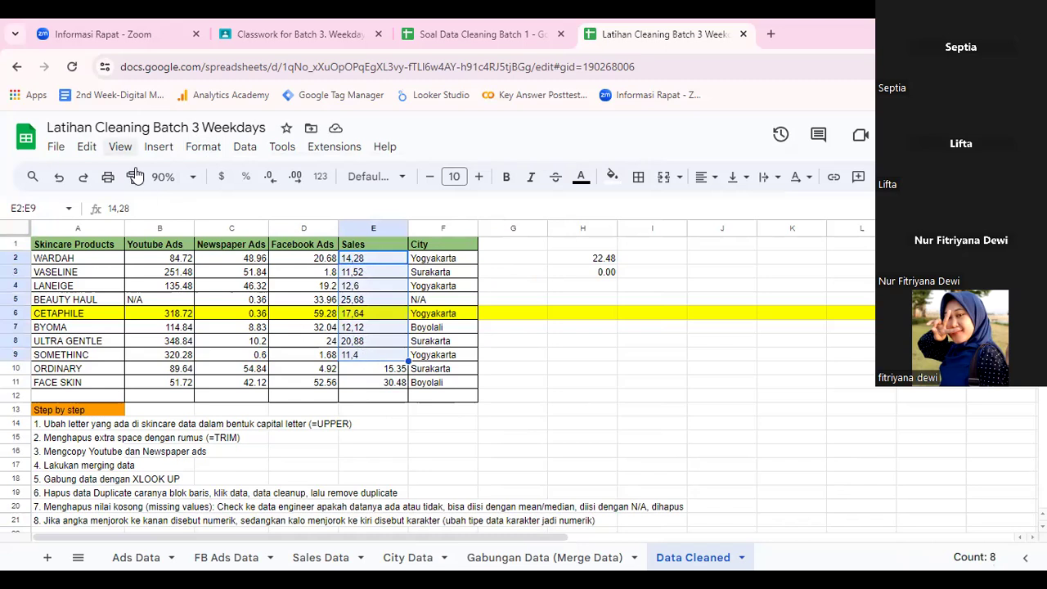
pyautogui.click(92, 147)
pyautogui.moveTo(58, 148)
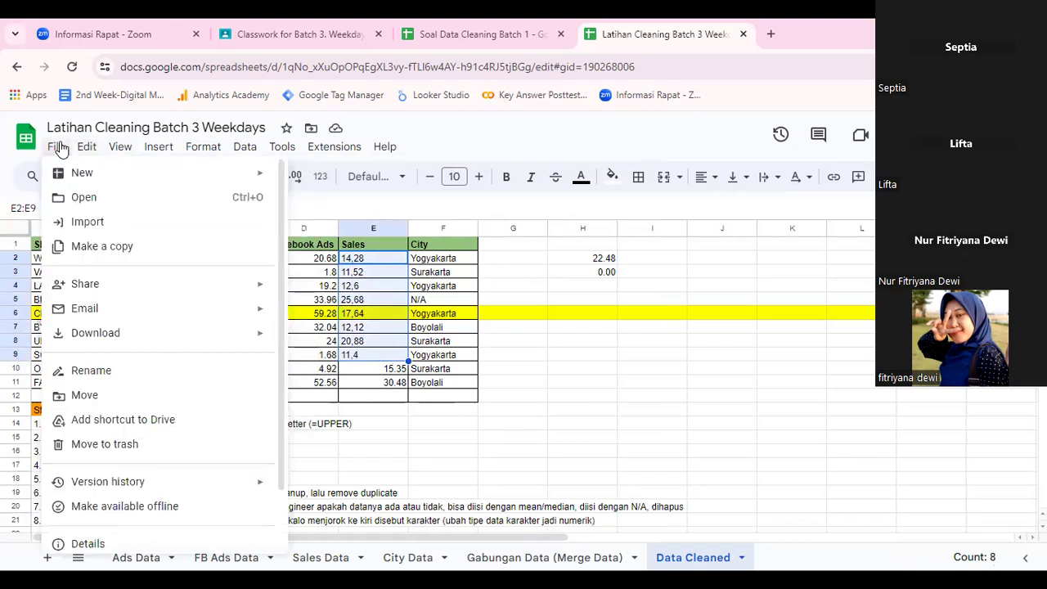
pyautogui.moveTo(168, 149)
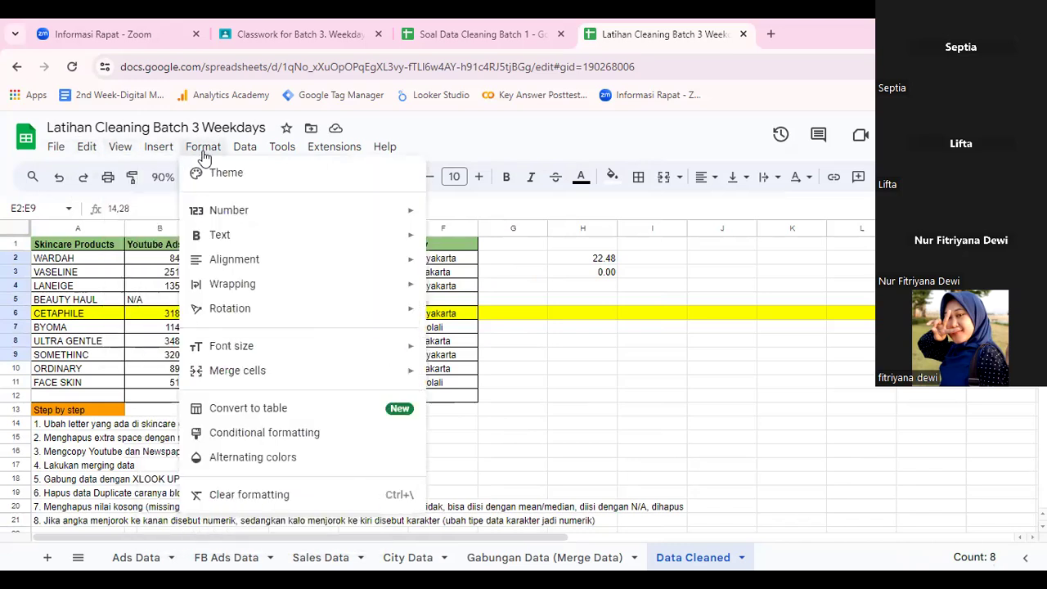
pyautogui.moveTo(116, 156)
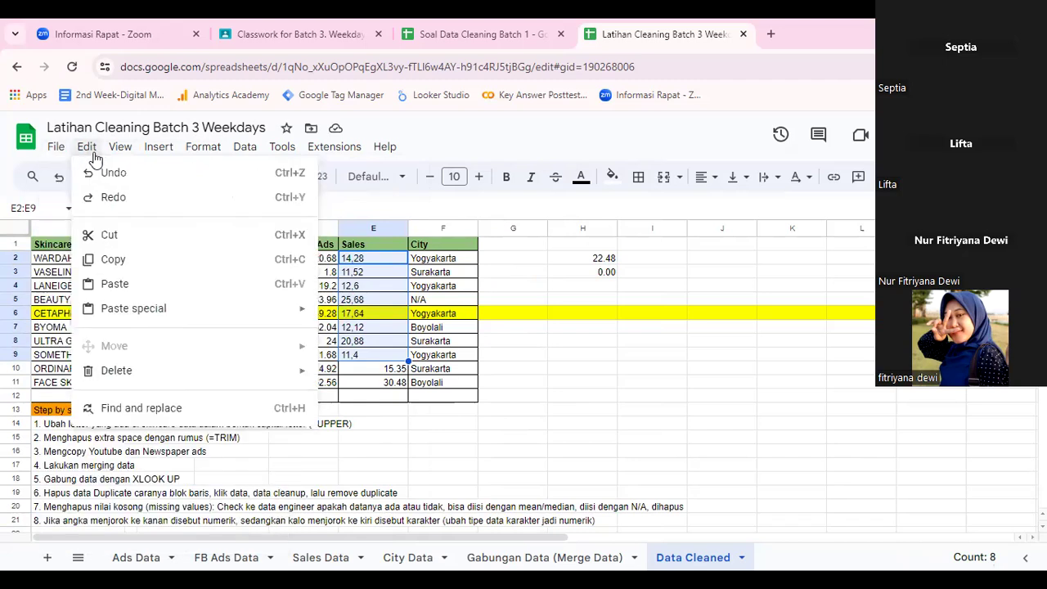
pyautogui.click(142, 409)
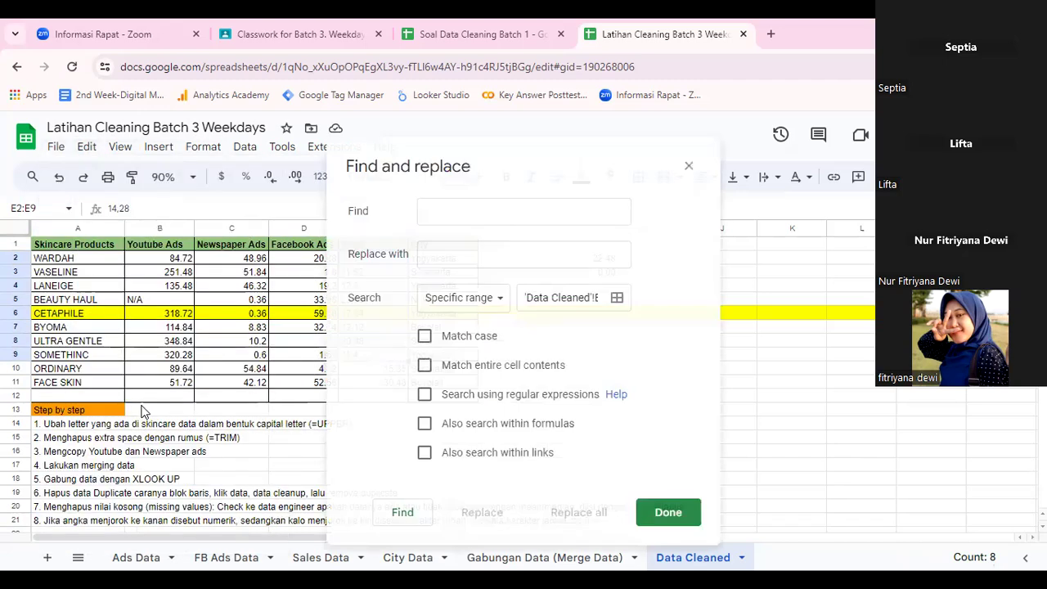
pyautogui.write(',')
pyautogui.click(464, 255)
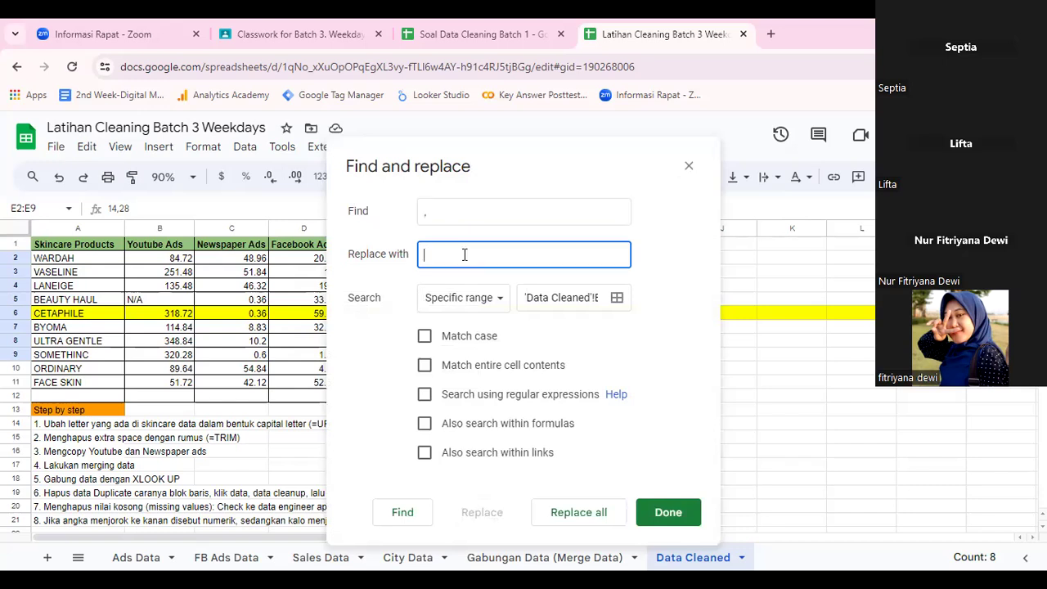
pyautogui.write('.')
pyautogui.click(602, 512)
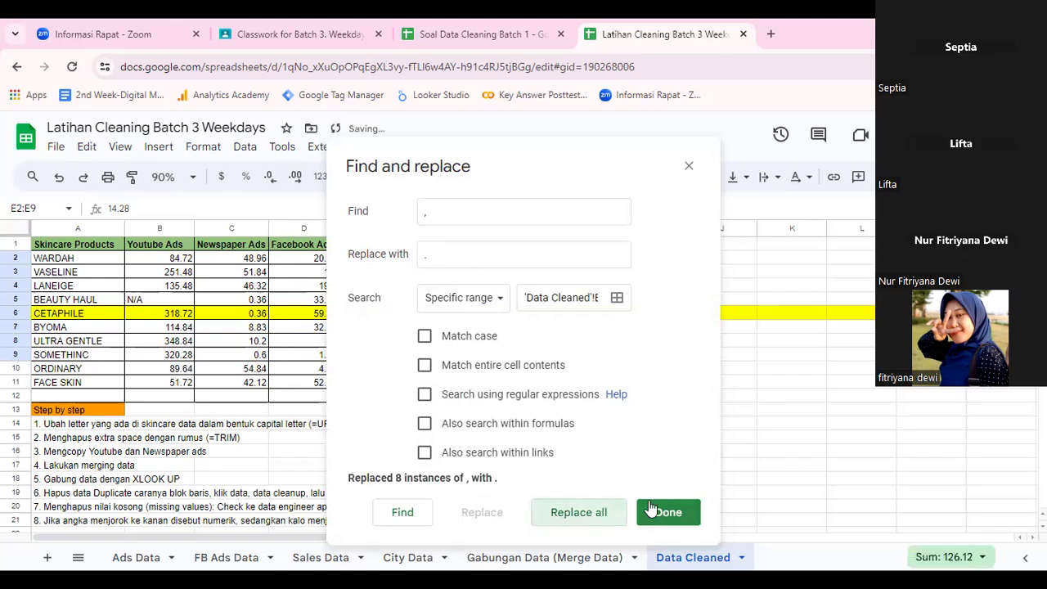
pyautogui.click(650, 512)
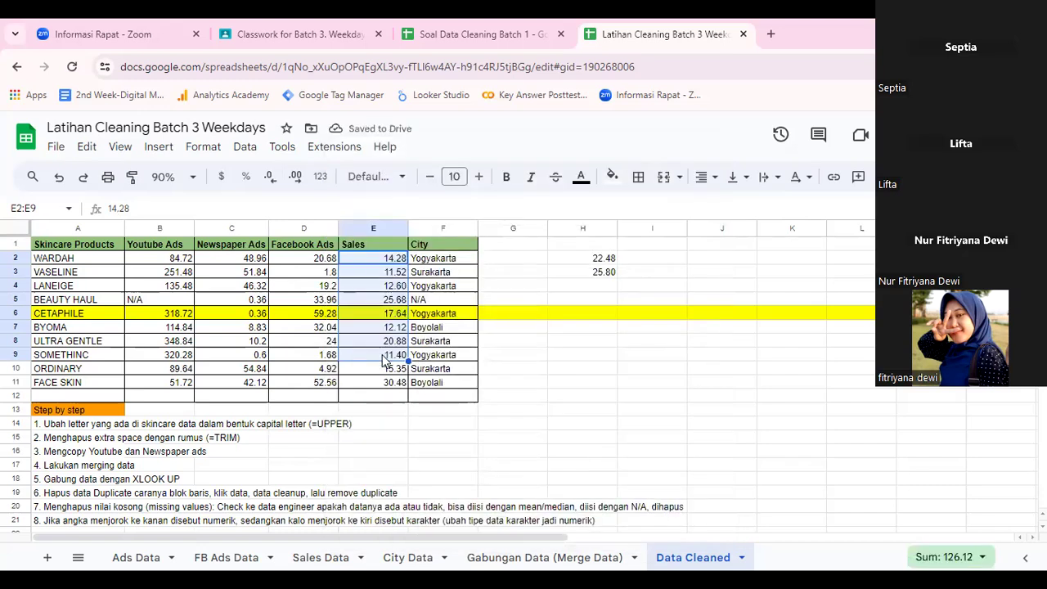
pyautogui.click(613, 278)
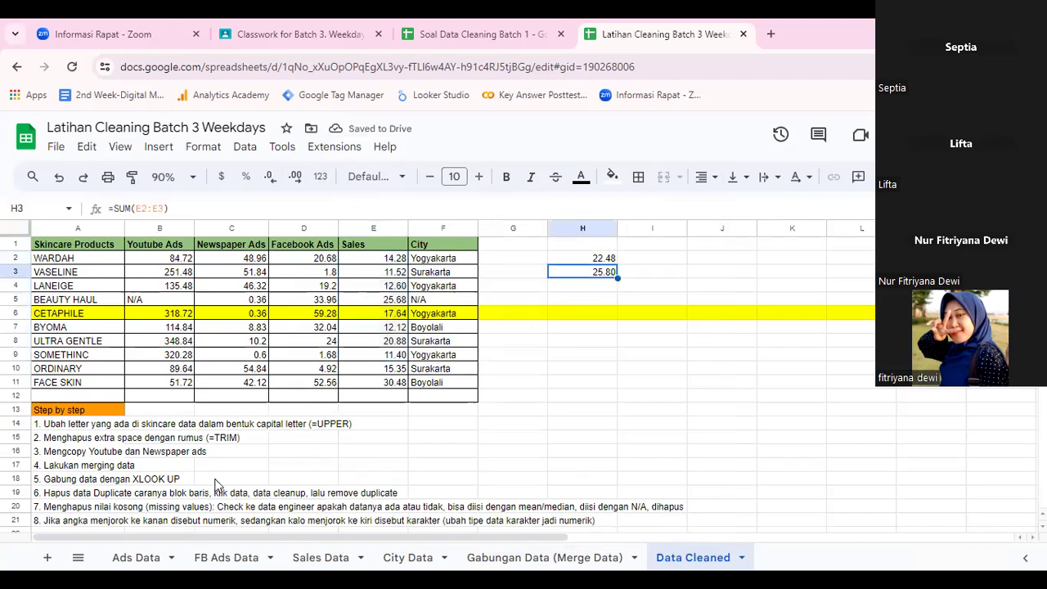
# Start note 9 in cell A22 with "9. Ubah tipe data karakter ke numerik (klik" and check the format options for its wording.
pyautogui.click(111, 524)
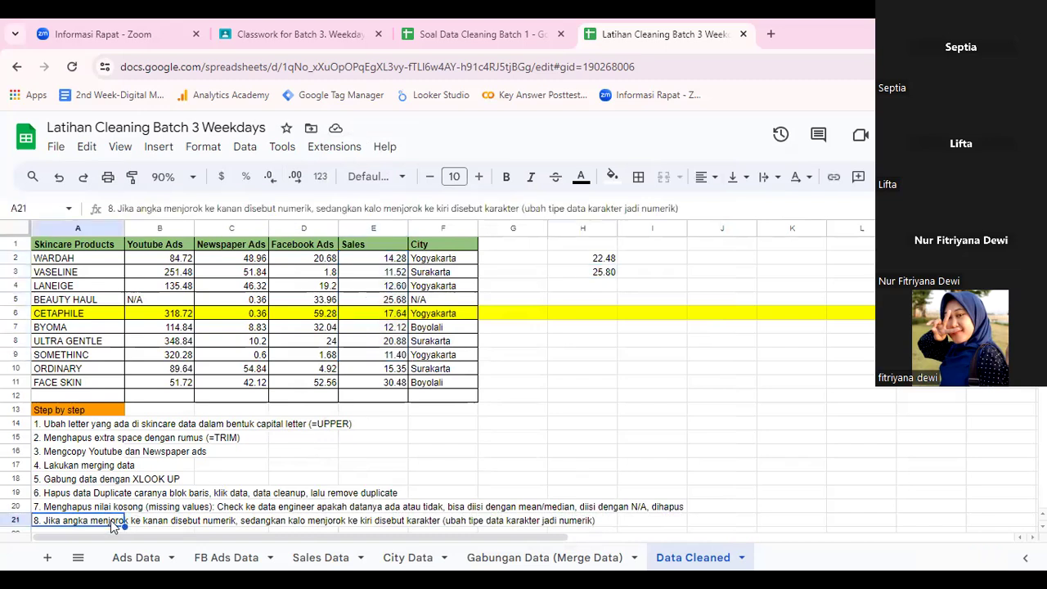
pyautogui.press('Down')
pyautogui.write('9.')
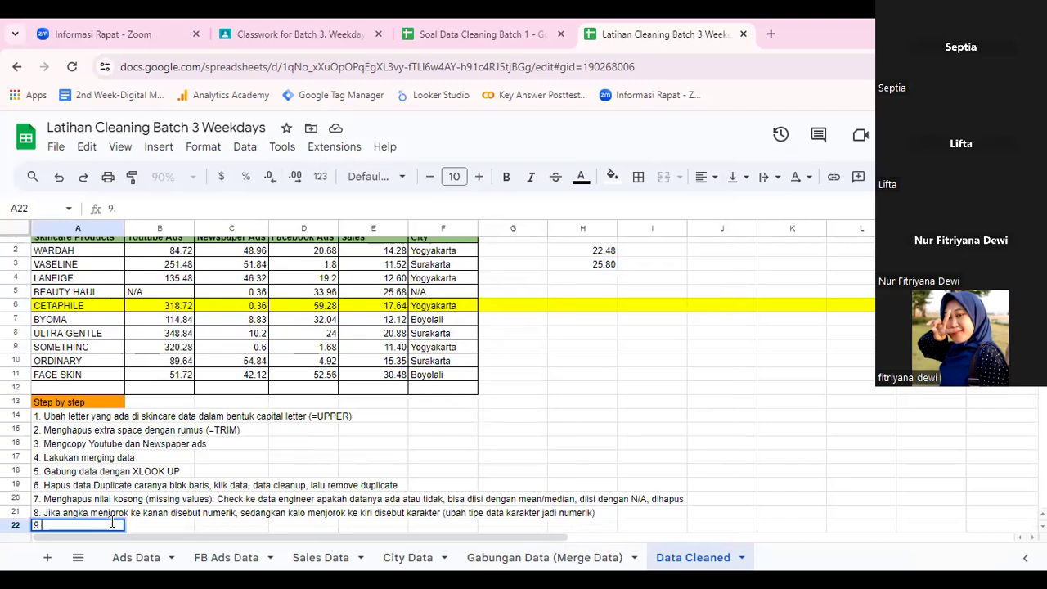
pyautogui.write(' K')
pyautogui.press('BackSpace')
pyautogui.write('Ubah tipe data n')
pyautogui.press('BackSpace')
pyautogui.write('karakter ke numerik ')
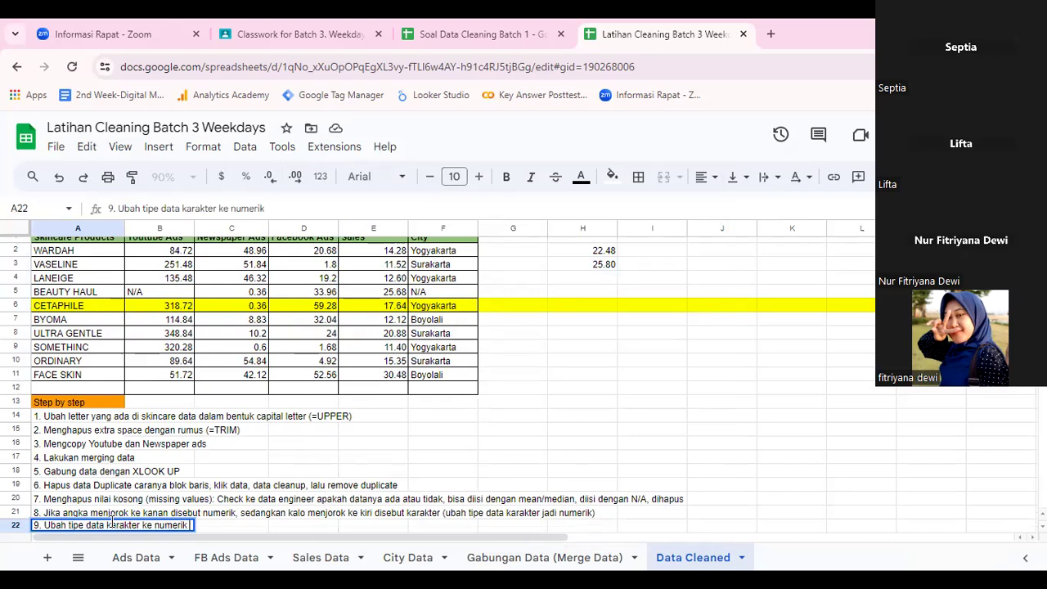
pyautogui.write('(klik')
pyautogui.click(203, 147)
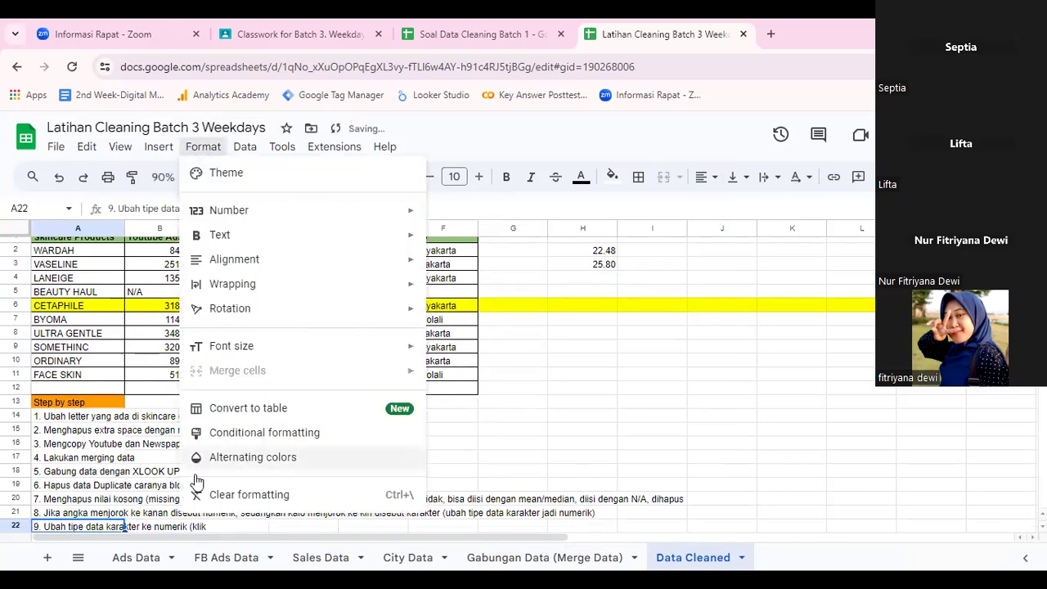
pyautogui.click(196, 526)
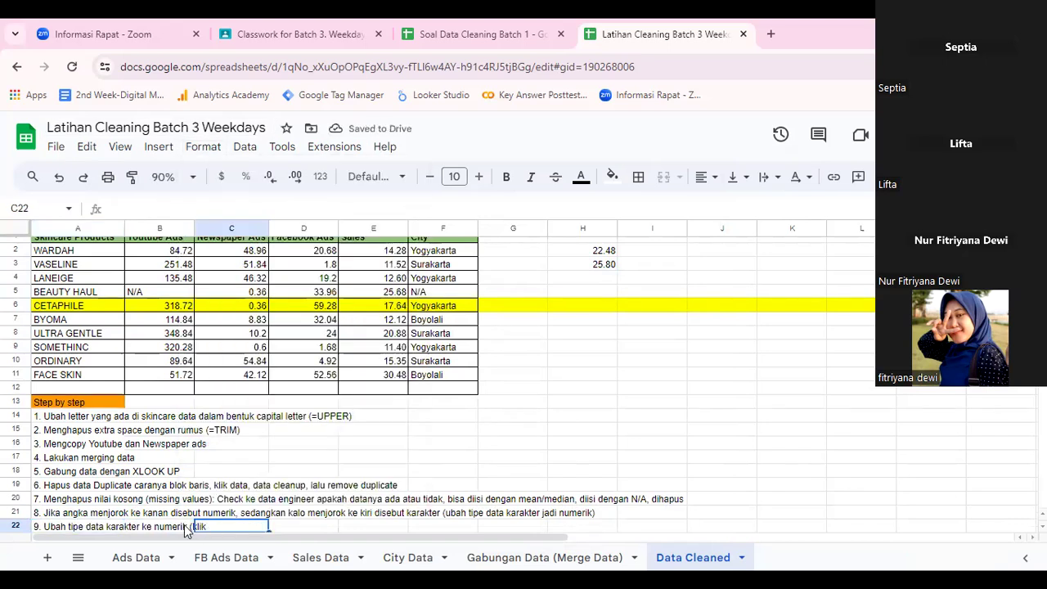
# Complete note 9 in A22 with "format, number, pilih number). Jika tidak bisa ubah koma ke titik".
pyautogui.click(82, 530)
pyautogui.doubleClick(82, 530)
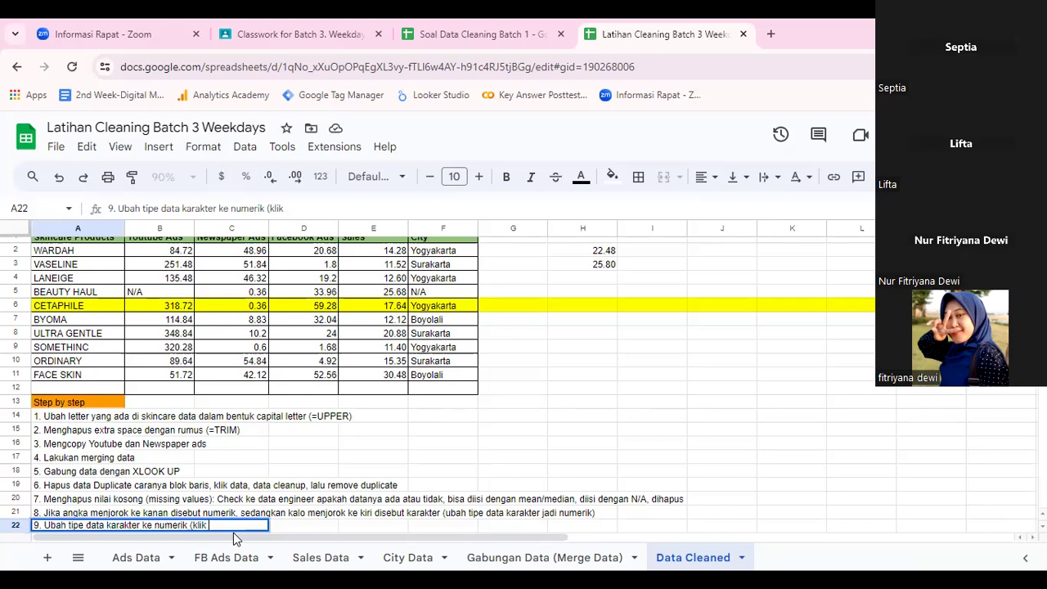
pyautogui.write('format, number)')
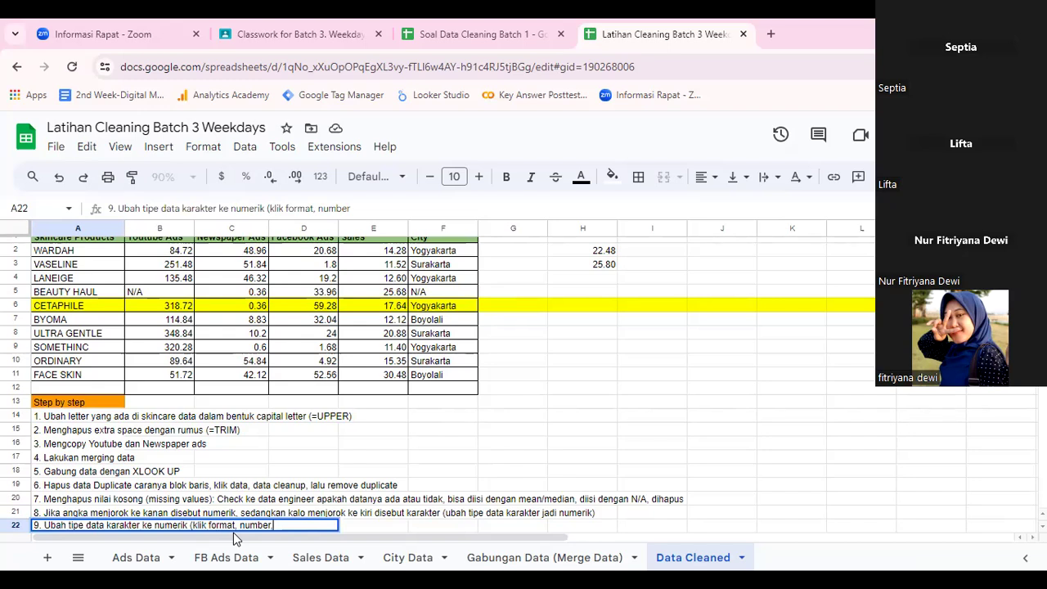
pyautogui.write(', pilih number). Jika tidak bisa ubah koma ke titik')
pyautogui.press('Return')
pyautogui.press('Up')
pyautogui.press('Up')
pyautogui.press('Up')
pyautogui.press('Up')
pyautogui.press('Up')
pyautogui.press('Up')
pyautogui.press('Up')
pyautogui.press('Up')
pyautogui.press('Up')
pyautogui.press('Up')
pyautogui.press('Up')
pyautogui.press('Up')
pyautogui.press('Up')
pyautogui.press('Up')
pyautogui.press('Up')
pyautogui.press('Up')
pyautogui.press('Up')
pyautogui.press('Up')
pyautogui.press('Up')
pyautogui.press('Up')
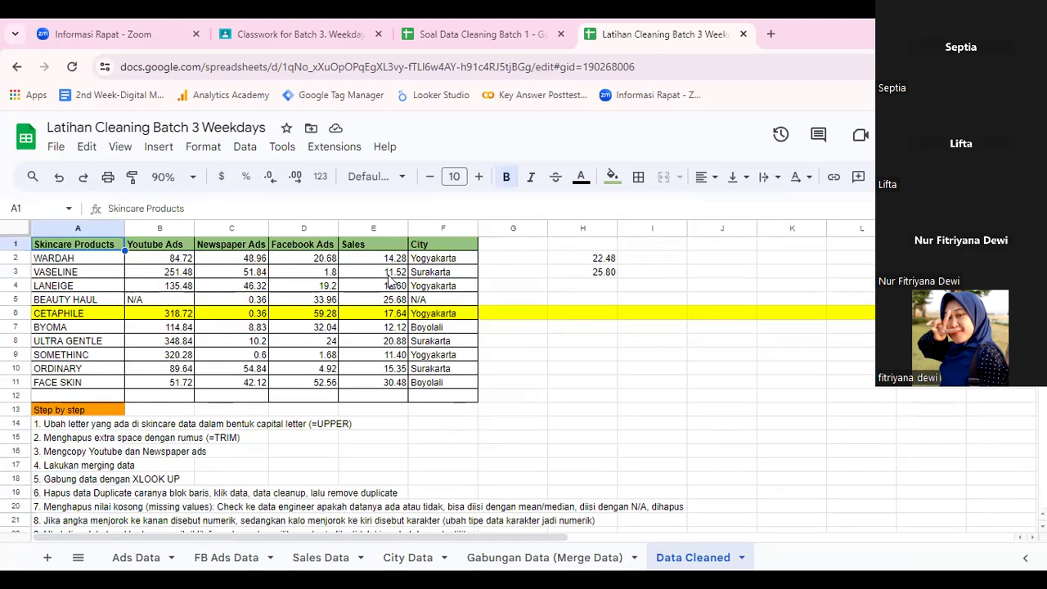
pyautogui.click(391, 260)
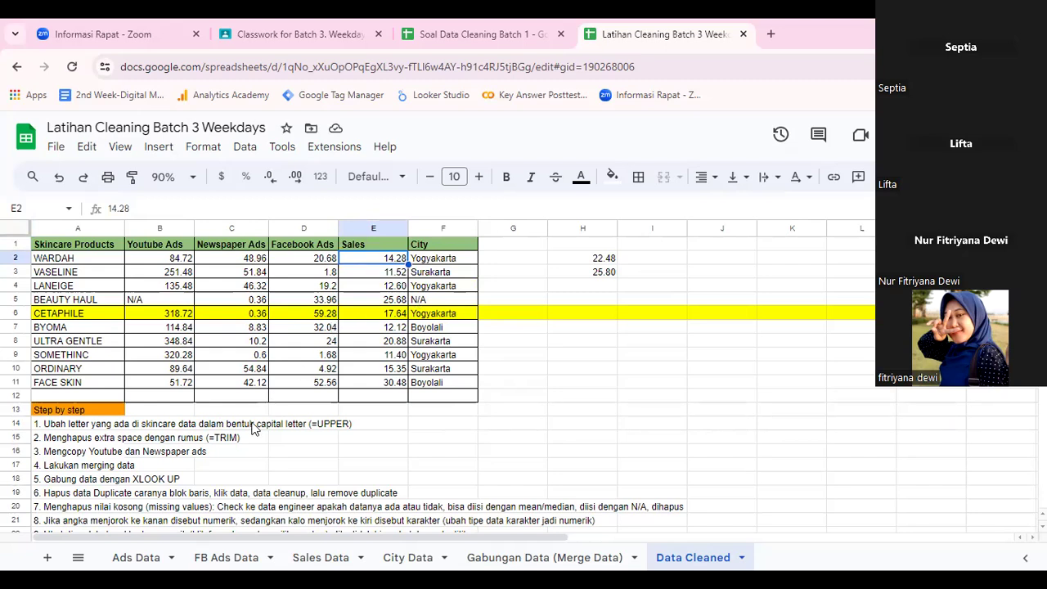
# Add the note "10. Cek angka desimal (2 angka dibelakang koma)" in cell A23.
pyautogui.click(85, 508)
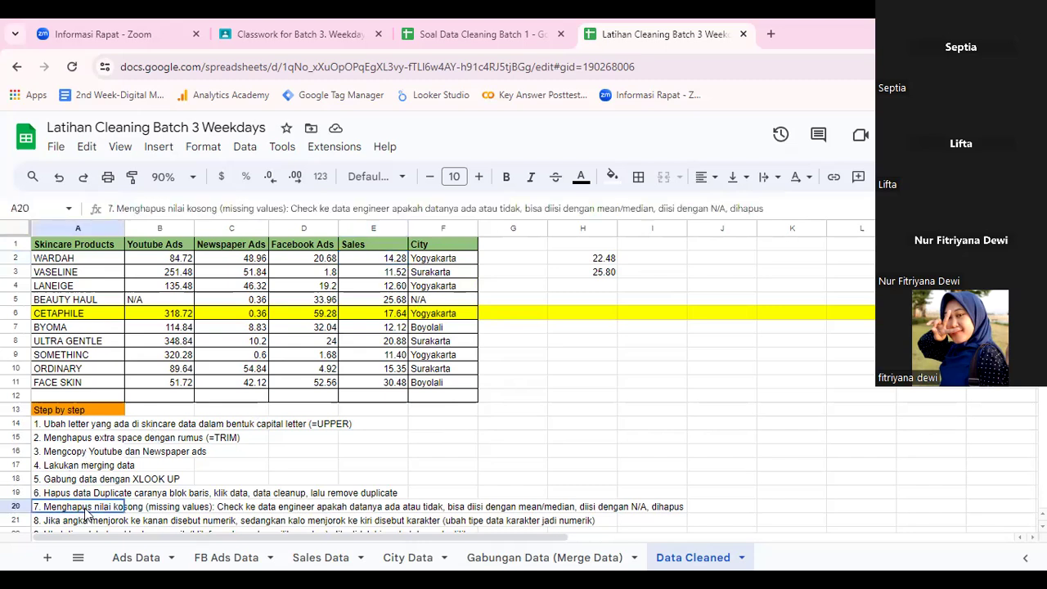
pyautogui.click(86, 514)
pyautogui.press('Down')
pyautogui.press('Down')
pyautogui.write('1')
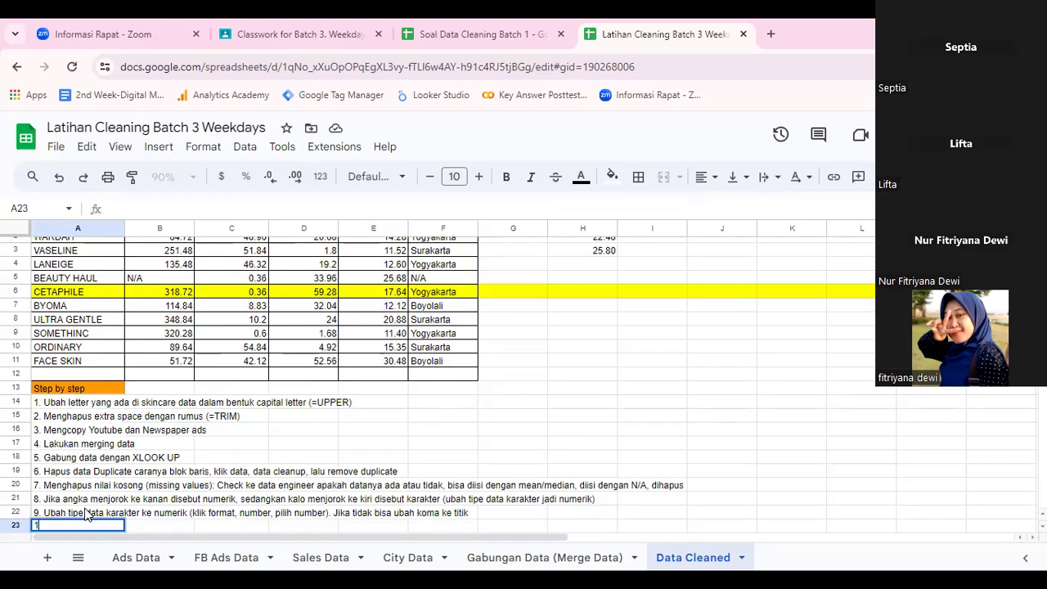
pyautogui.write('0. Cek angka desimal (2 angka dibelakang ko')
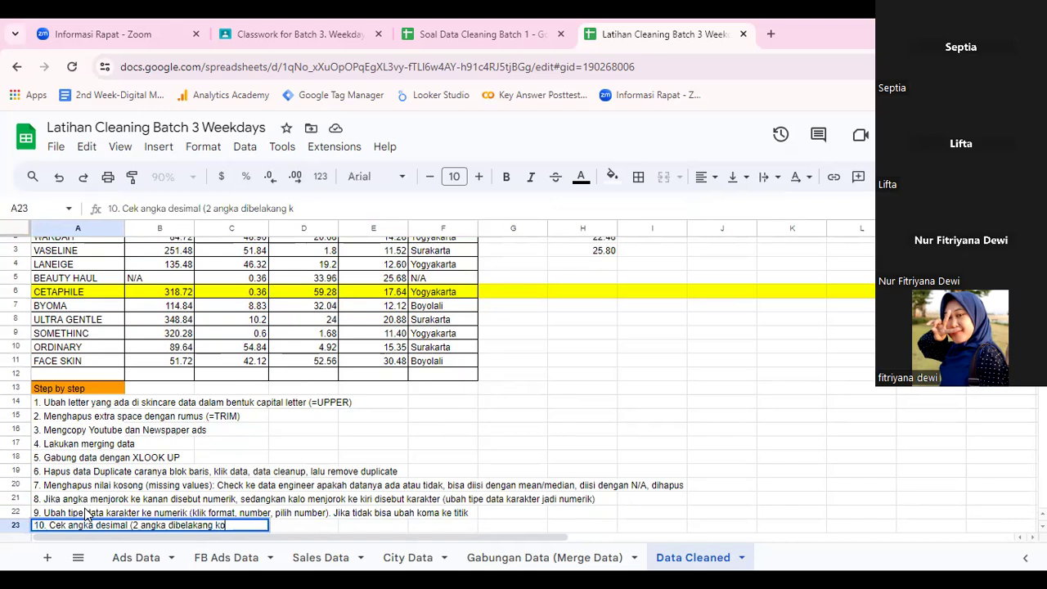
pyautogui.write('ma)')
pyautogui.press('Return')
pyautogui.press('Up')
pyautogui.press('Up')
pyautogui.press('Up')
pyautogui.press('Up')
pyautogui.press('Up')
pyautogui.press('Up')
pyautogui.press('Up')
pyautogui.press('Up')
pyautogui.press('Up')
pyautogui.press('Up')
pyautogui.press('Up')
pyautogui.press('Up')
pyautogui.press('Up')
pyautogui.press('Up')
pyautogui.press('Up')
pyautogui.press('Up')
pyautogui.press('Up')
pyautogui.press('Up')
pyautogui.press('Up')
pyautogui.press('Up')
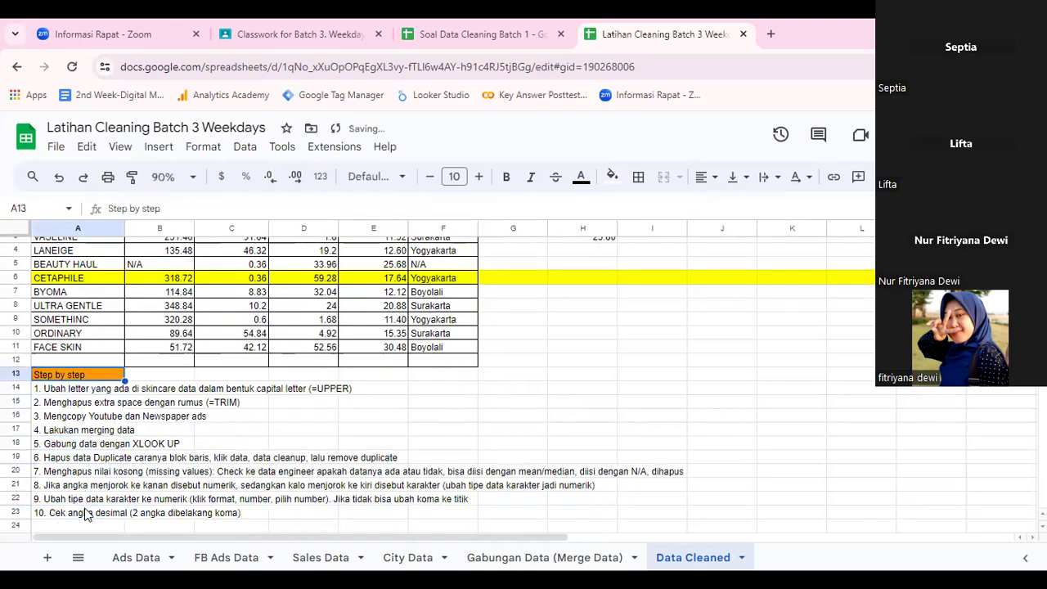
# Display the ads and Sales values in B2:E11 with two decimal places.
pyautogui.moveTo(167, 258); pyautogui.dragTo(390, 386)
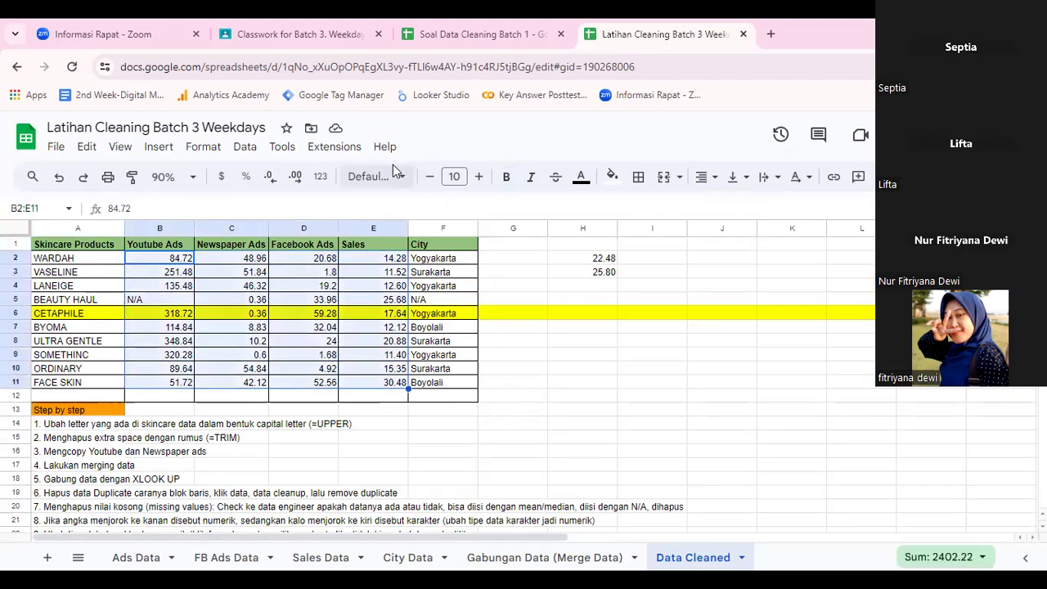
pyautogui.click(296, 177)
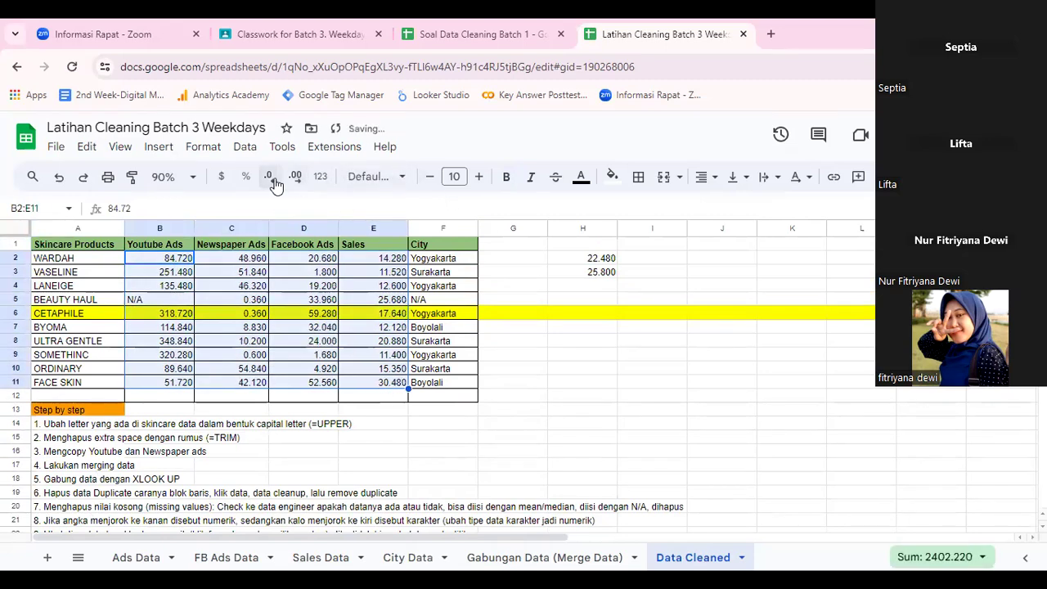
pyautogui.click(271, 177)
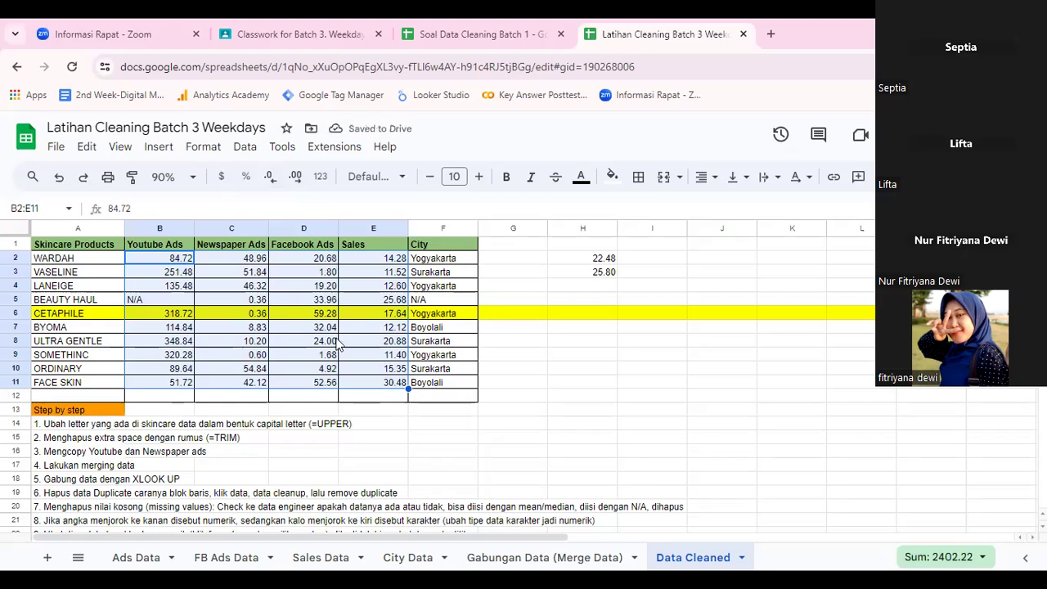
pyautogui.click(225, 440)
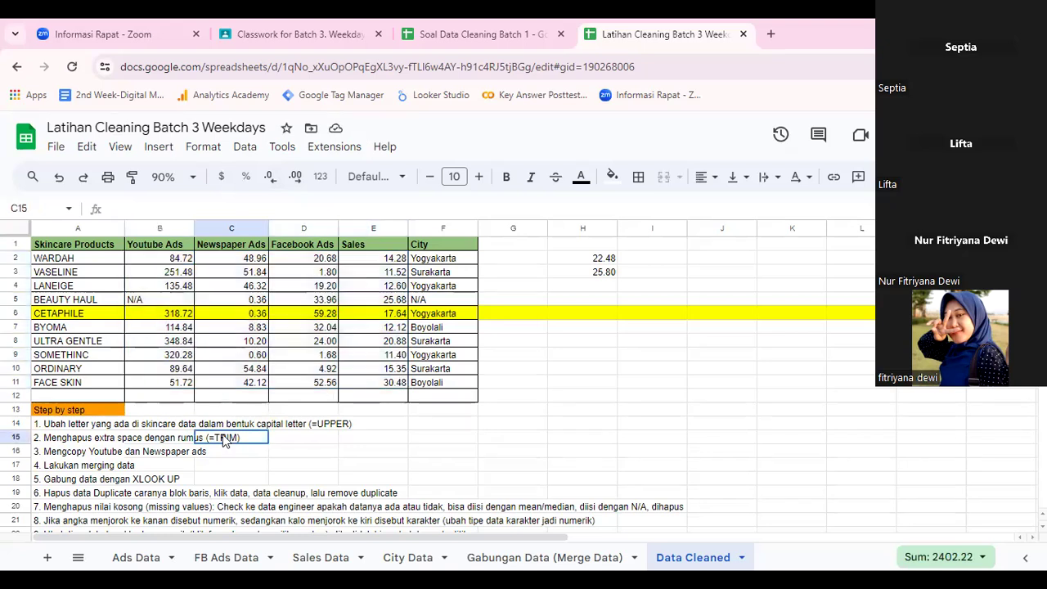
pyautogui.click(402, 354)
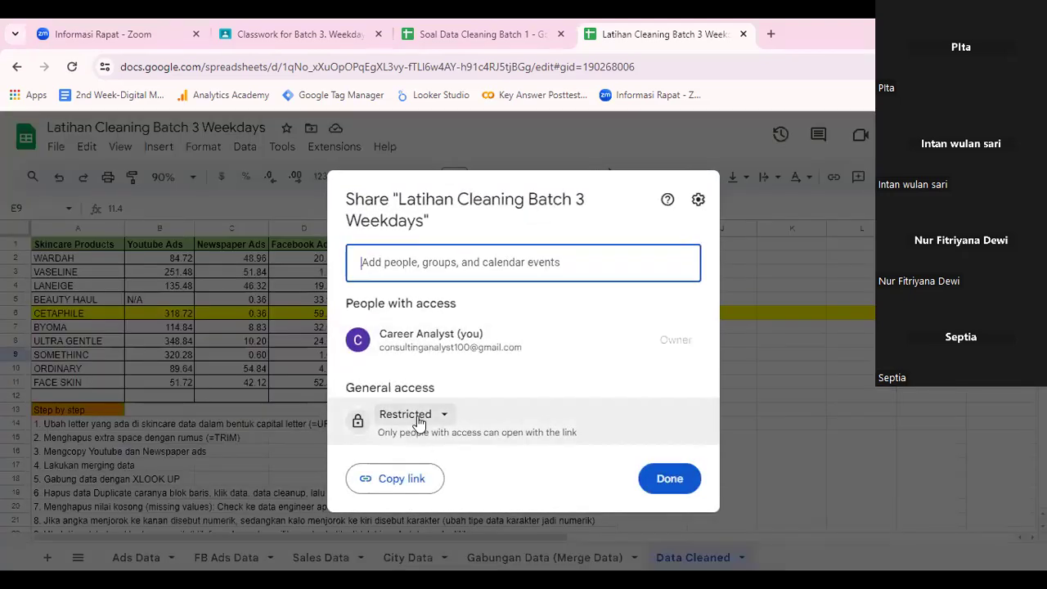
# Set the spreadsheet's general access to Anyone with the link and copy its sharing link.
pyautogui.click(413, 415)
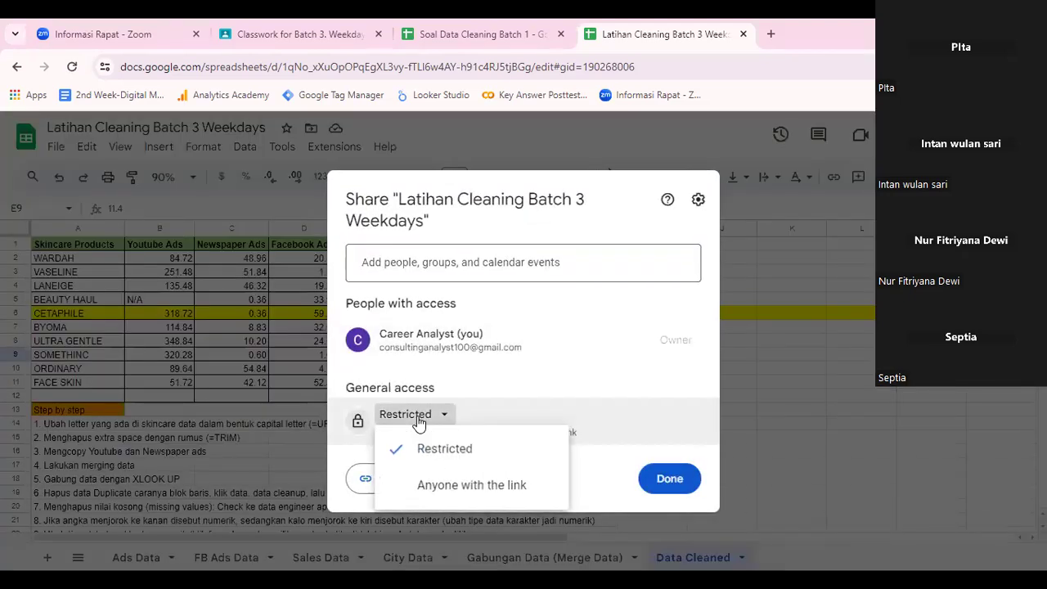
pyautogui.click(433, 486)
pyautogui.click(376, 479)
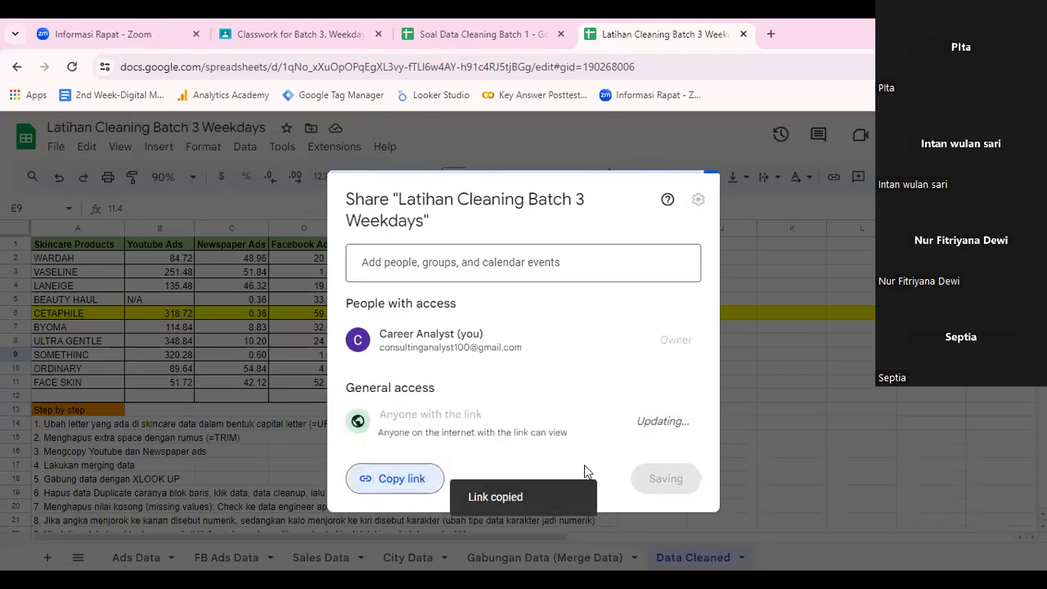
pyautogui.click(668, 481)
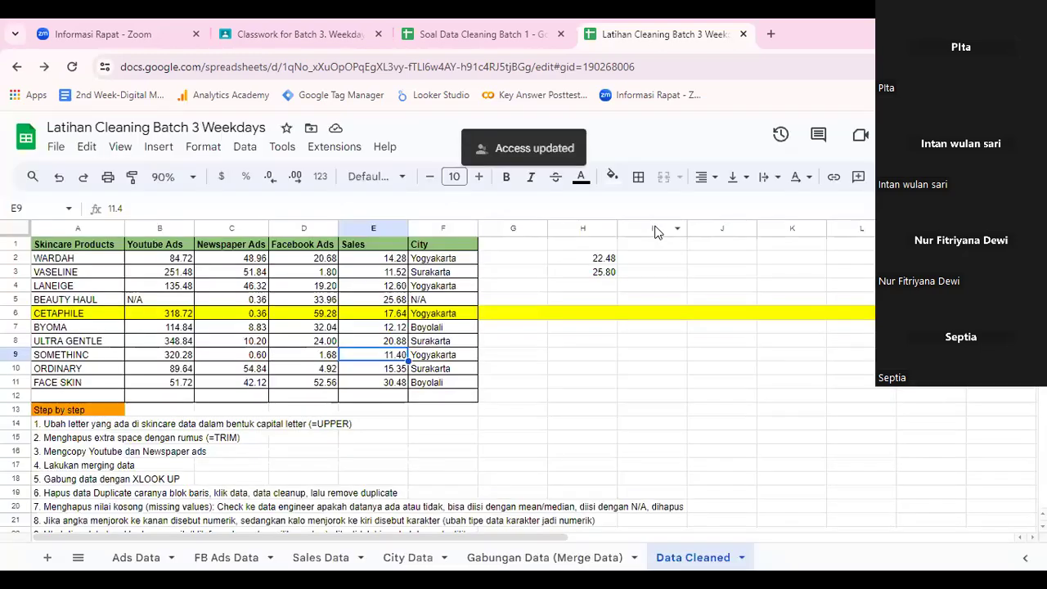
# Switch to Google Classroom and attach the copied spreadsheet link to the "Week 2, Day 2. Statisik Dasar Part 2" material.
pyautogui.click(475, 29)
pyautogui.click(295, 33)
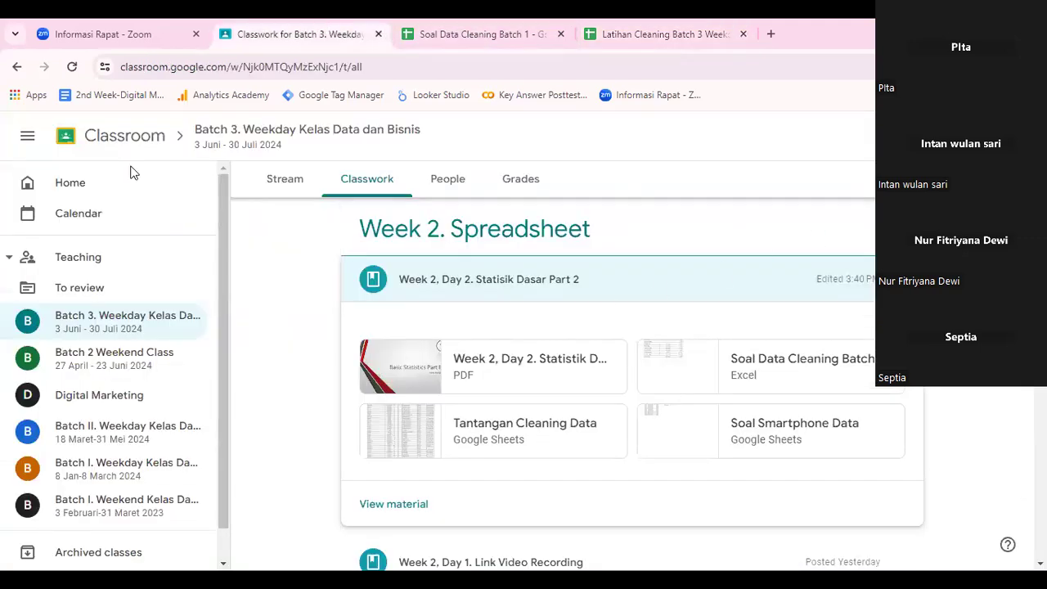
pyautogui.click(904, 279)
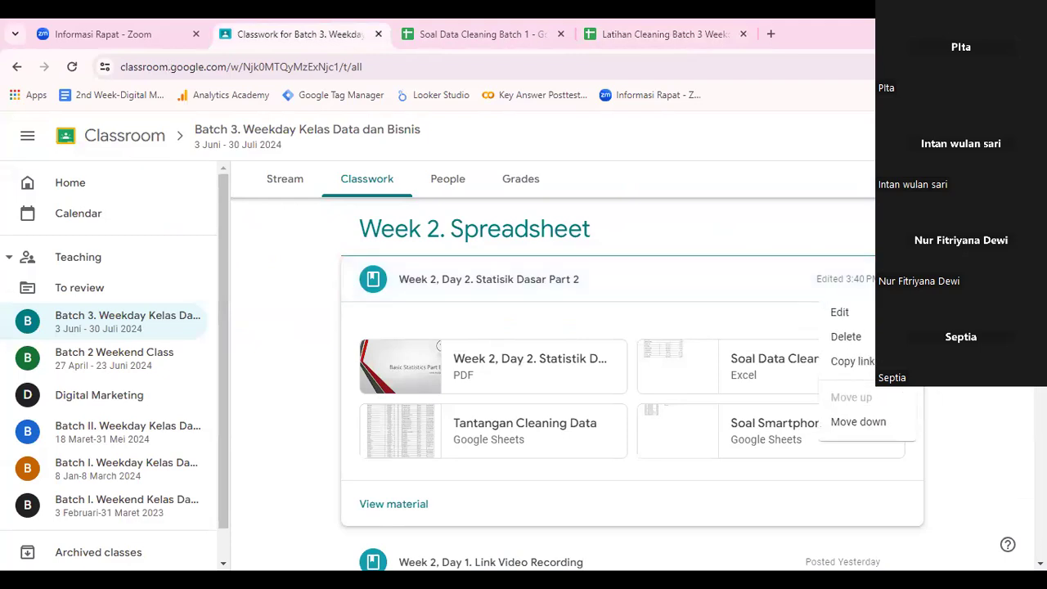
pyautogui.click(841, 311)
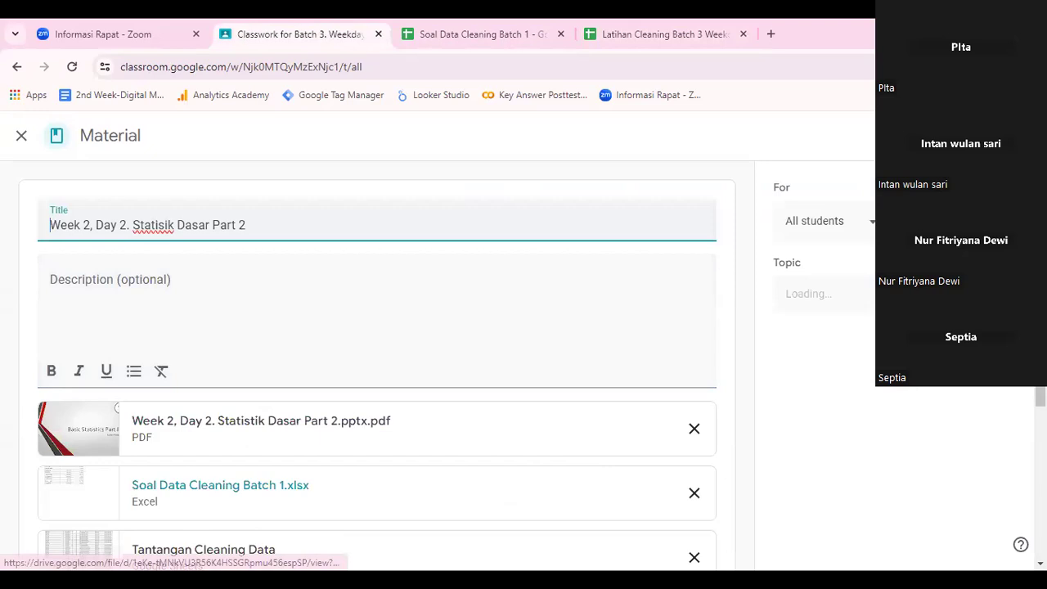
pyautogui.scroll(-3, 609, 483)
pyautogui.click(509, 489)
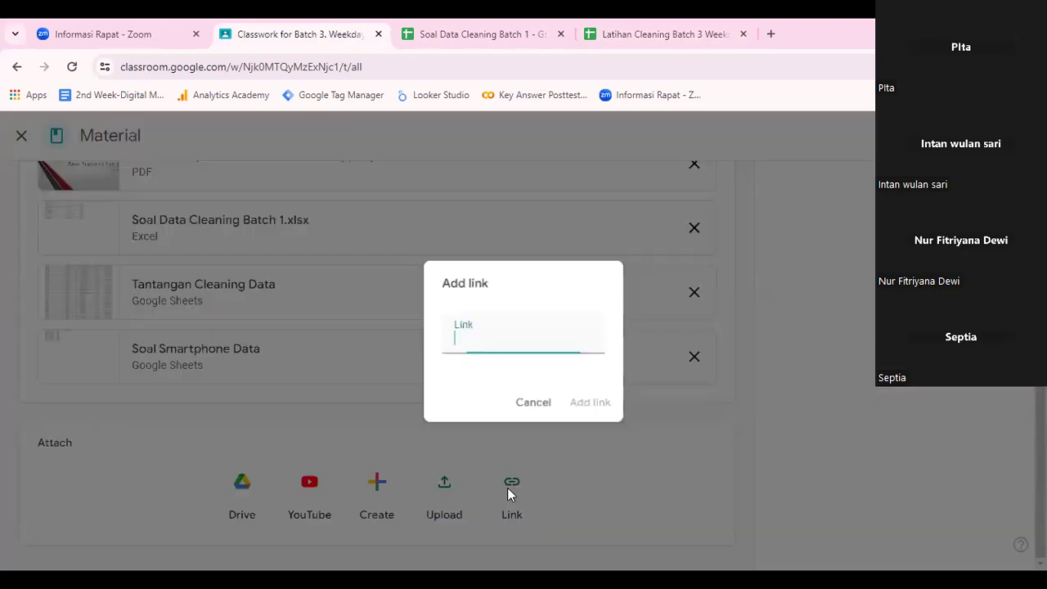
pyautogui.hotkey('ctrl', 'v')
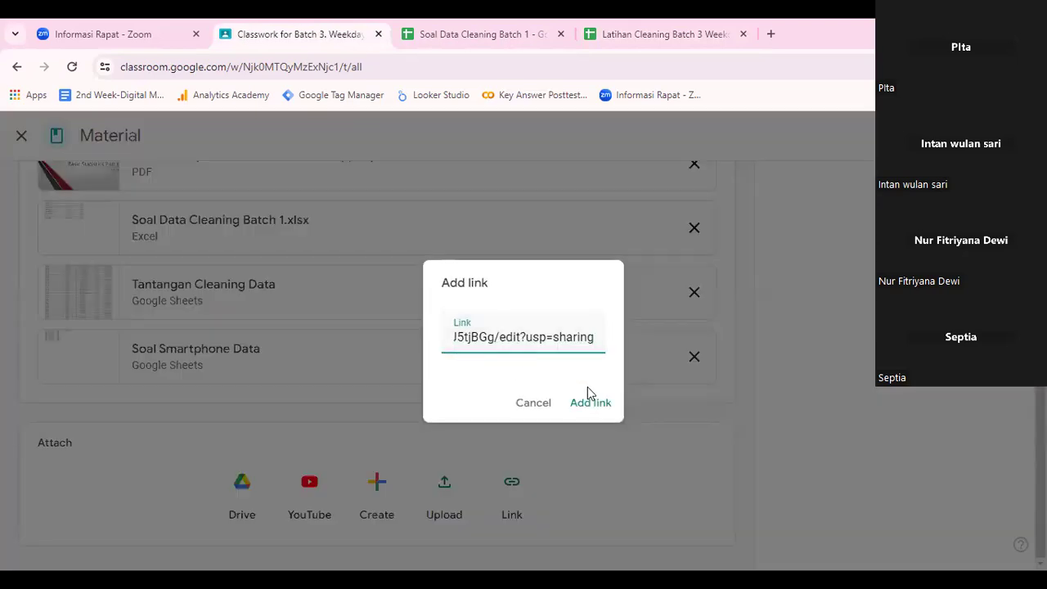
pyautogui.click(609, 409)
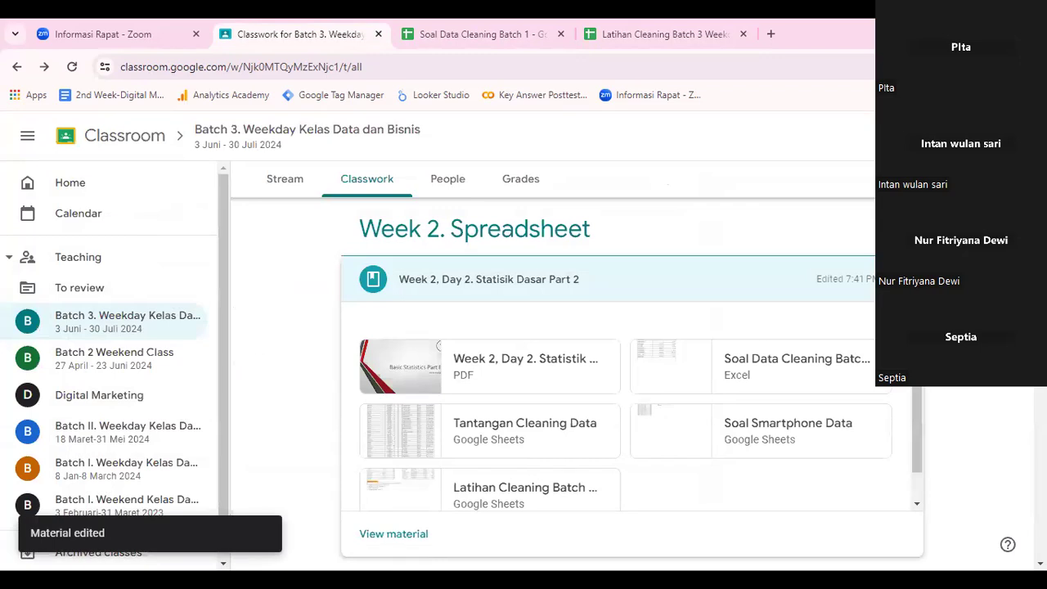
# Close the Soal Data Cleaning Batch 1 spreadsheet and return to the Data Cleaned sheet.
pyautogui.click(714, 26)
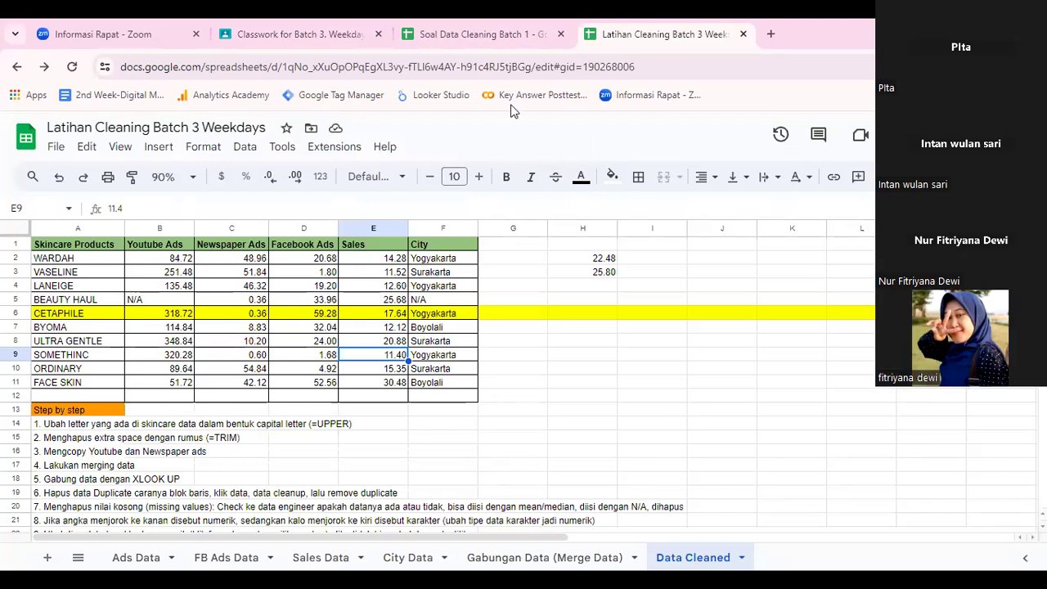
pyautogui.click(497, 27)
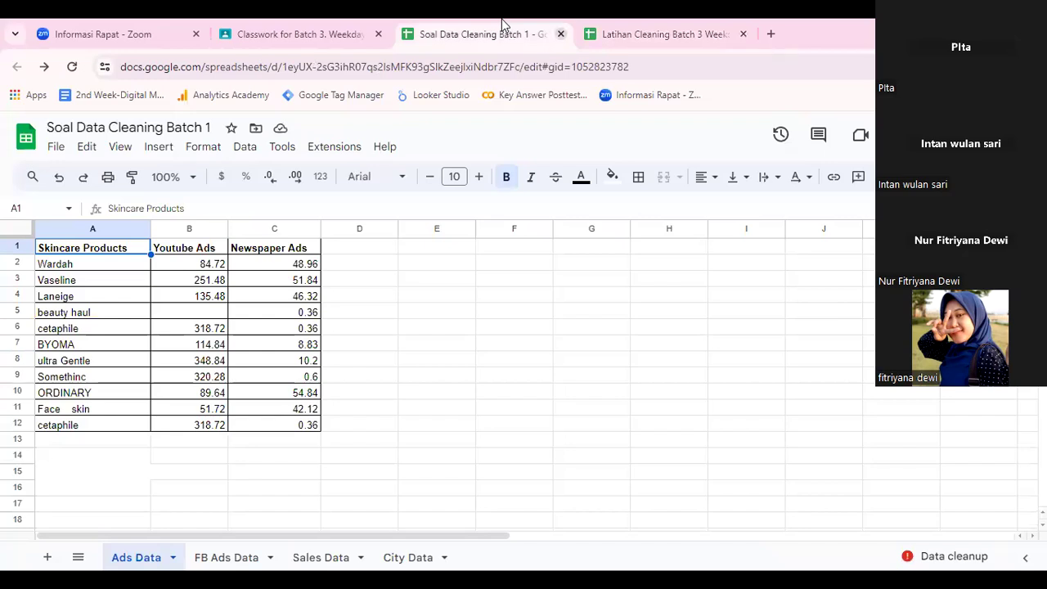
pyautogui.hotkey('ctrl', 'w')
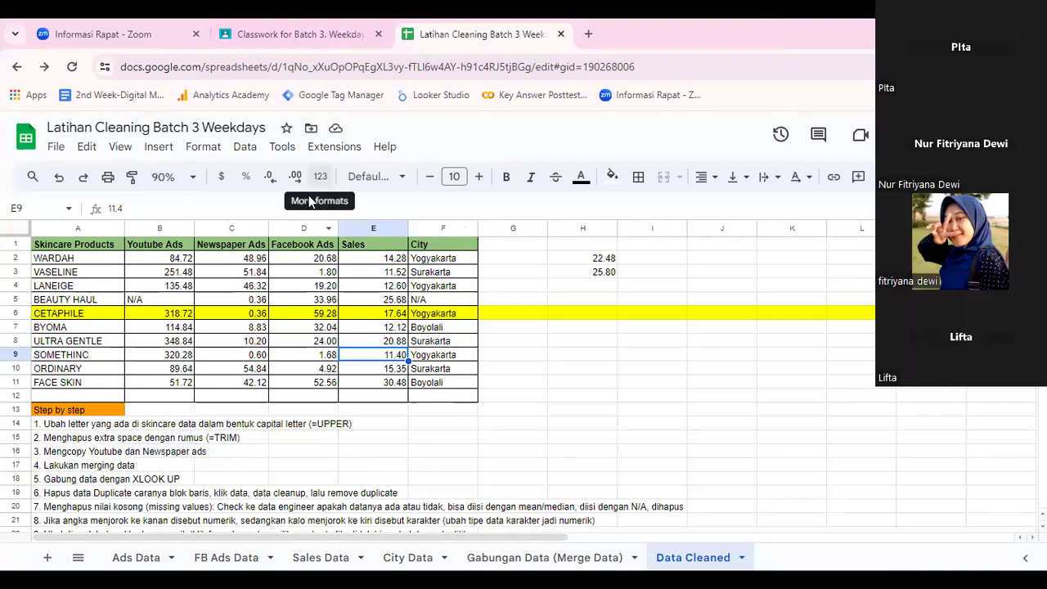
pyautogui.click(344, 314)
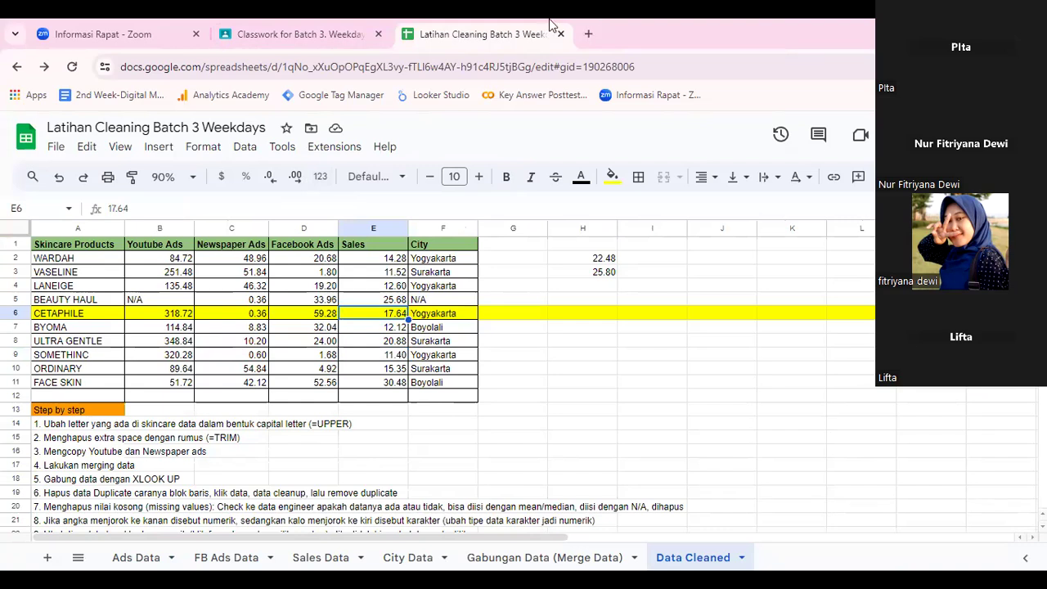
# Open Tantangan Cleaning Data from the Classroom material and return to note 1 in A14 of the Data Cleaned sheet.
pyautogui.click(364, 25)
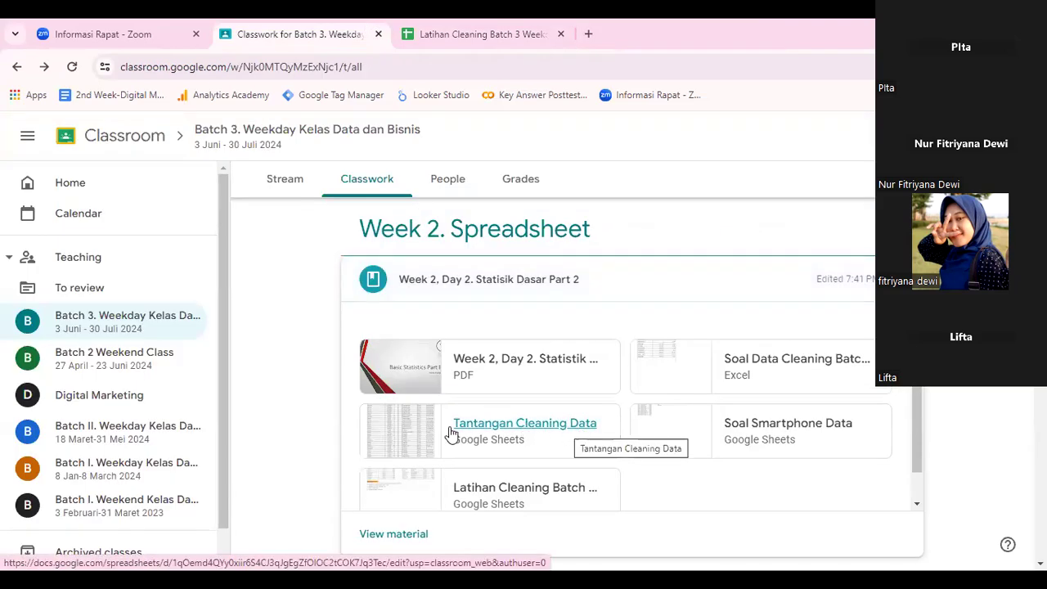
pyautogui.click(479, 431)
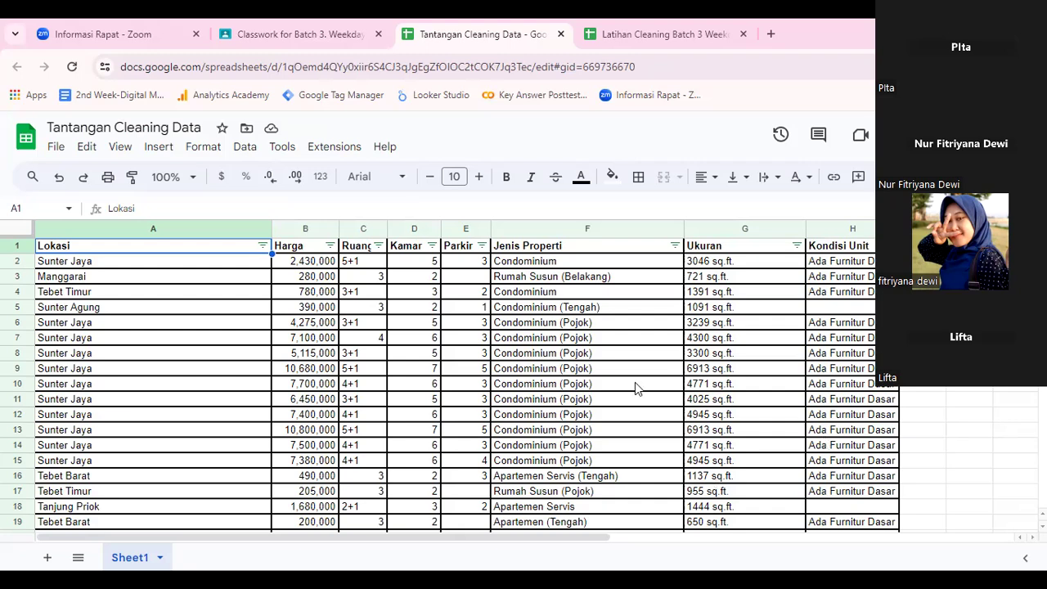
pyautogui.click(684, 26)
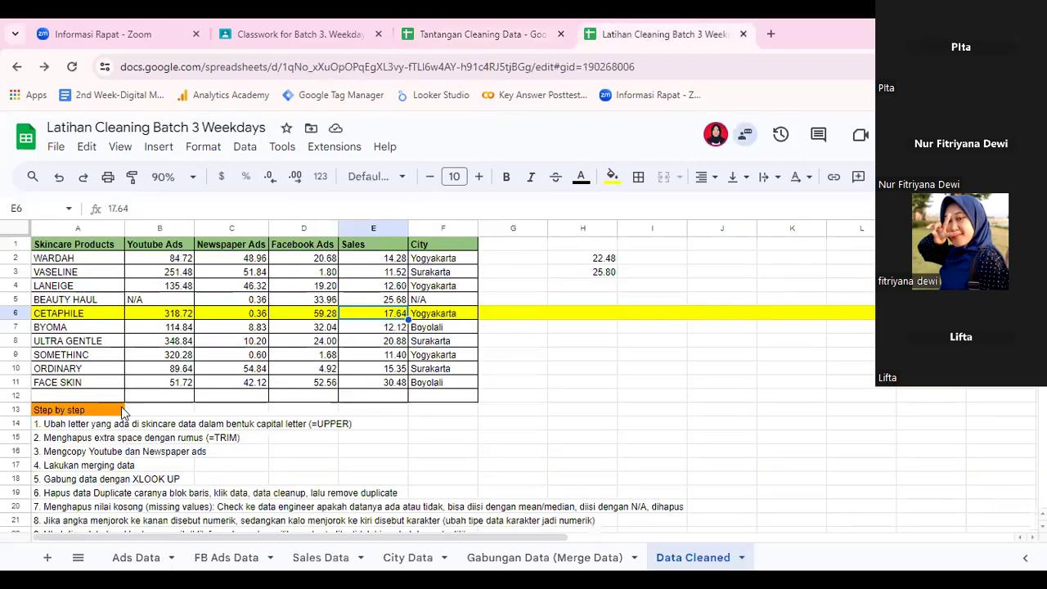
pyautogui.click(106, 428)
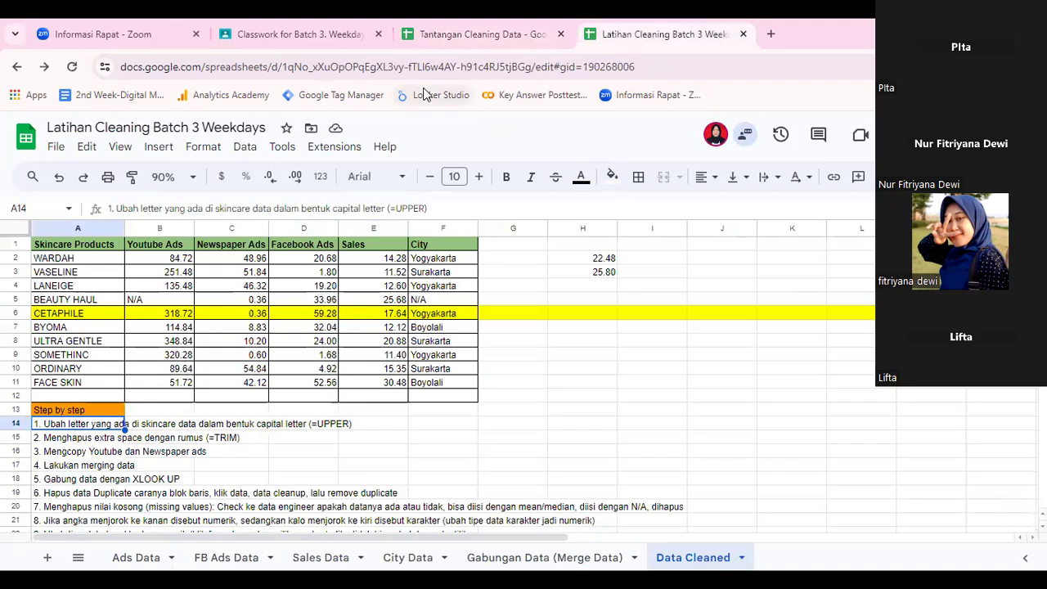
# Compare the Tantangan Cleaning Data table with cleaning notes 1 and 2 in the Data Cleaned sheet, ending at the Ruangan value in C2.
pyautogui.click(477, 31)
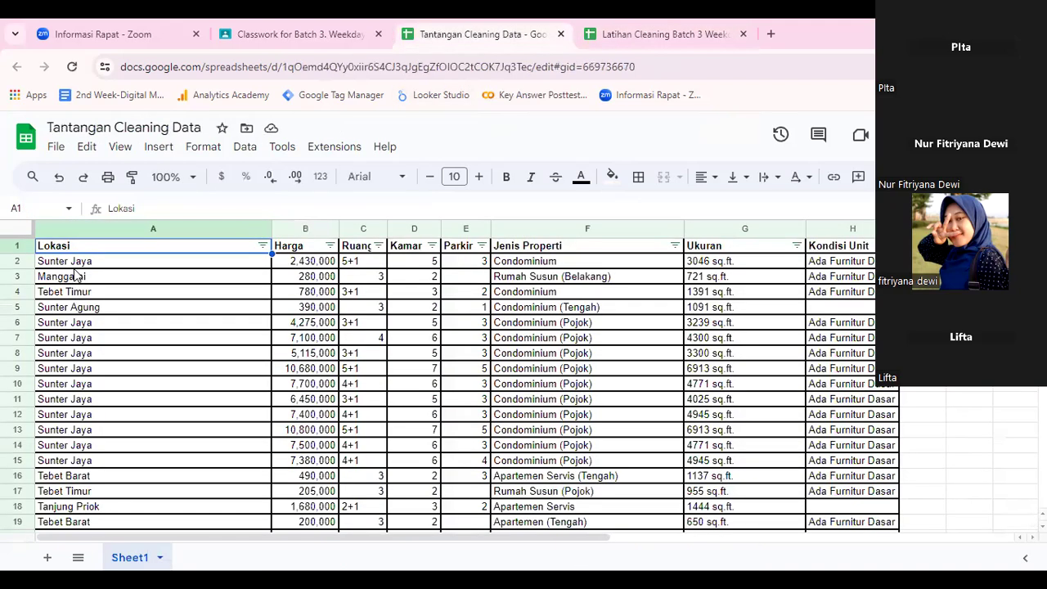
pyautogui.click(72, 261)
pyautogui.click(665, 29)
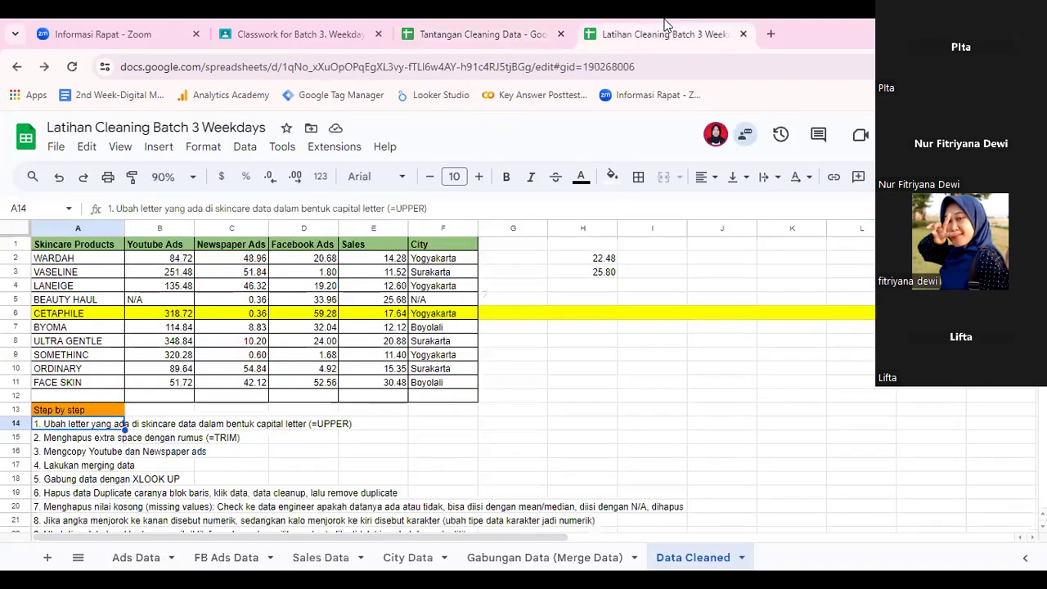
pyautogui.press('Down')
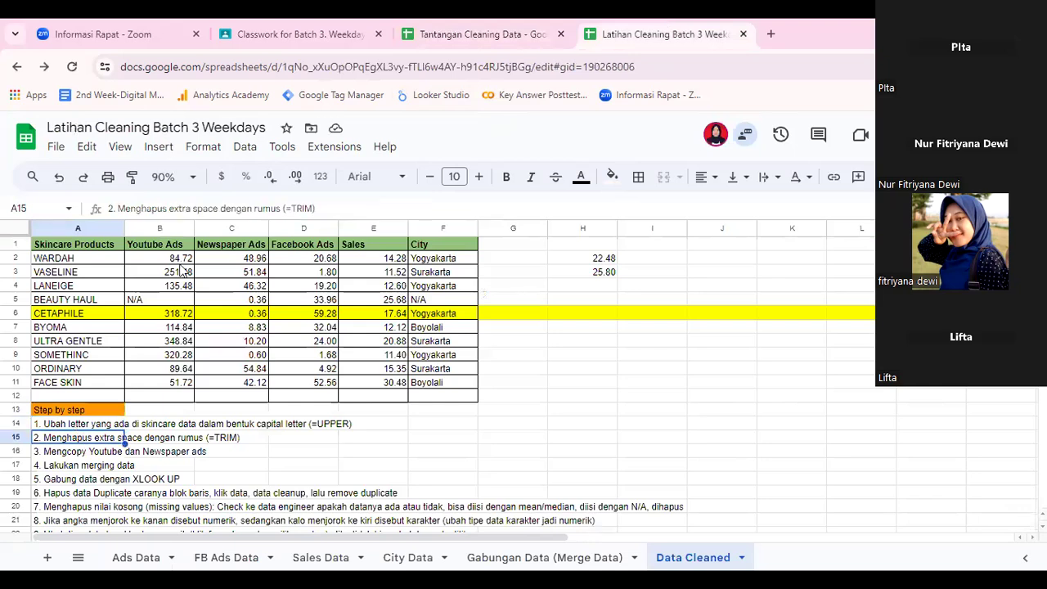
pyautogui.click(464, 28)
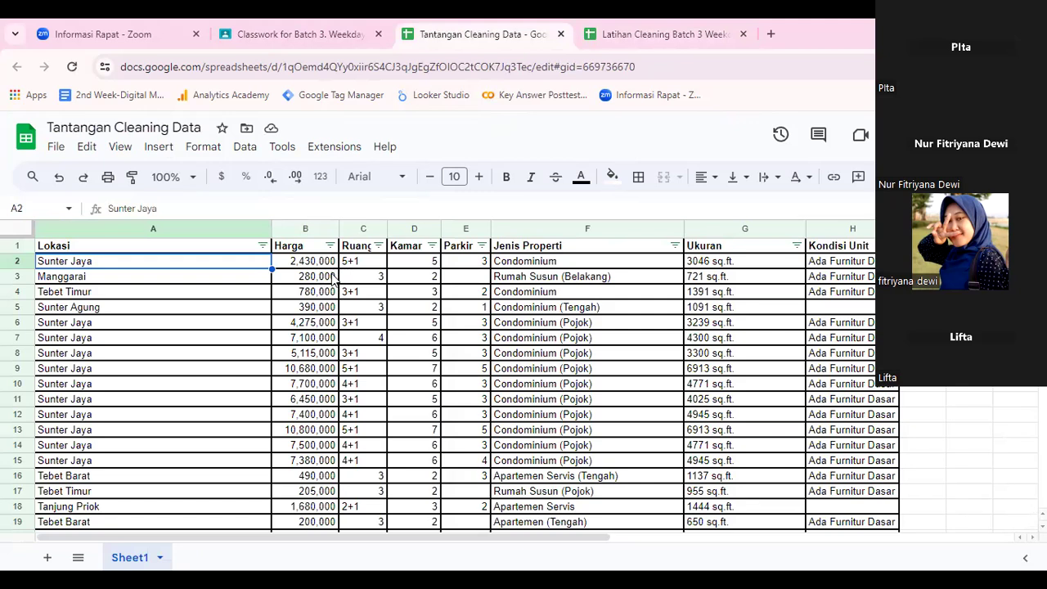
pyautogui.click(366, 263)
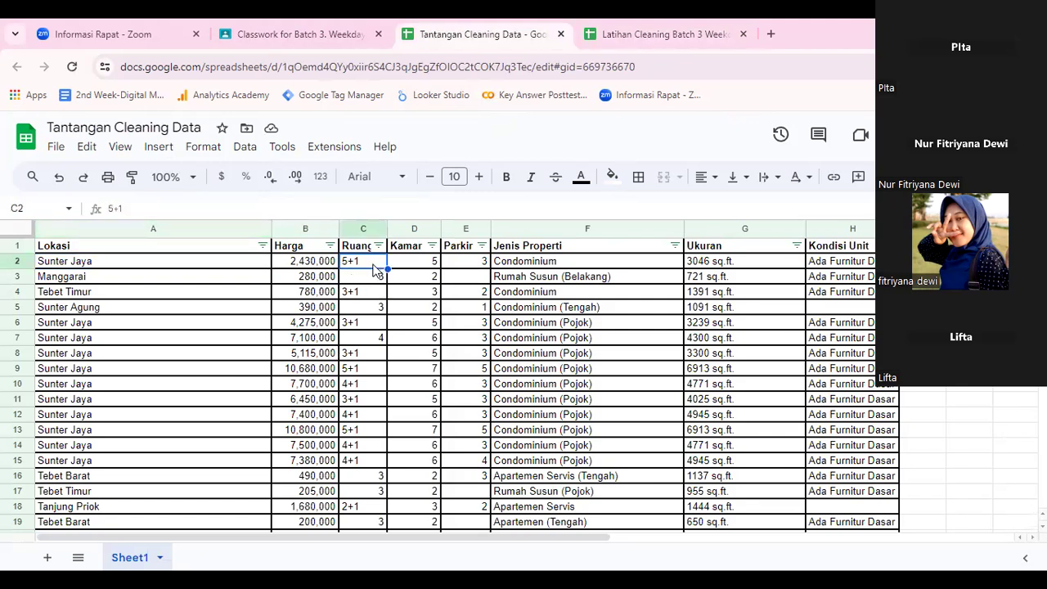
# Remove the existing filter from the Tantangan Cleaning Data table and create a new filter over the whole sheet.
pyautogui.click(24, 231)
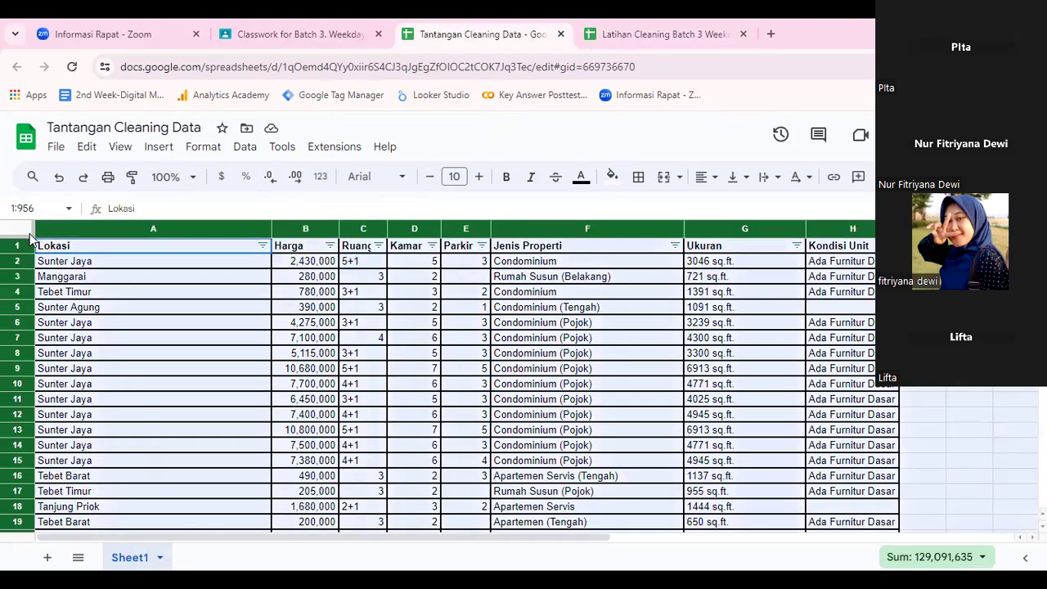
pyautogui.click(252, 146)
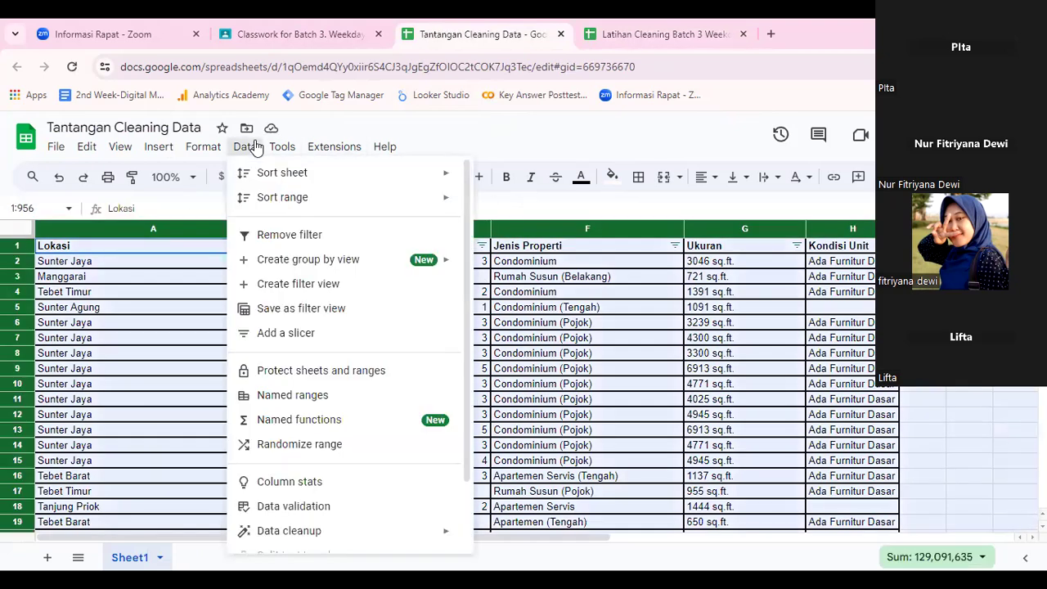
pyautogui.click(277, 235)
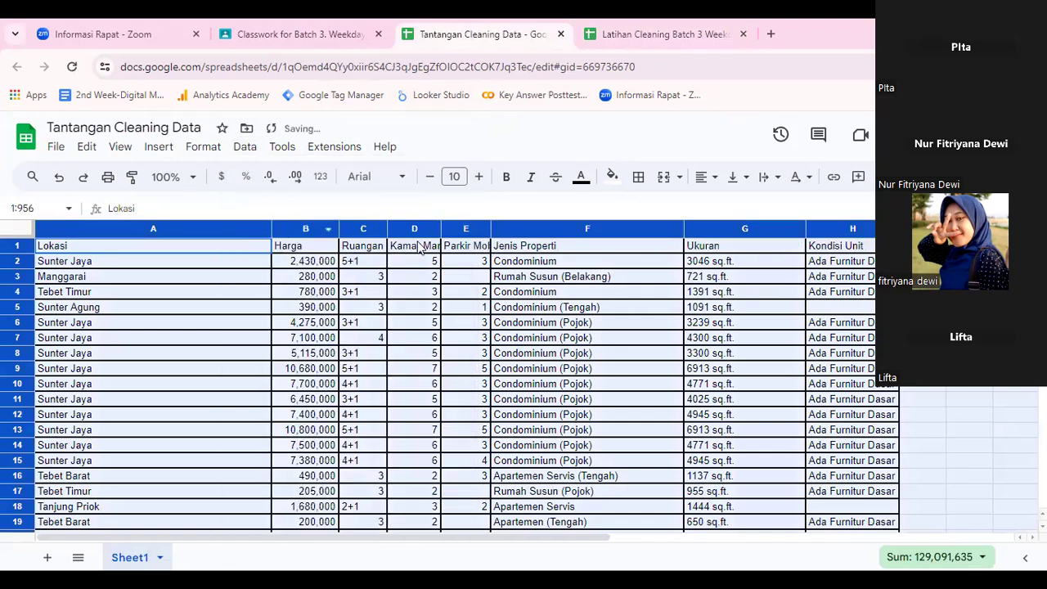
pyautogui.click(244, 270)
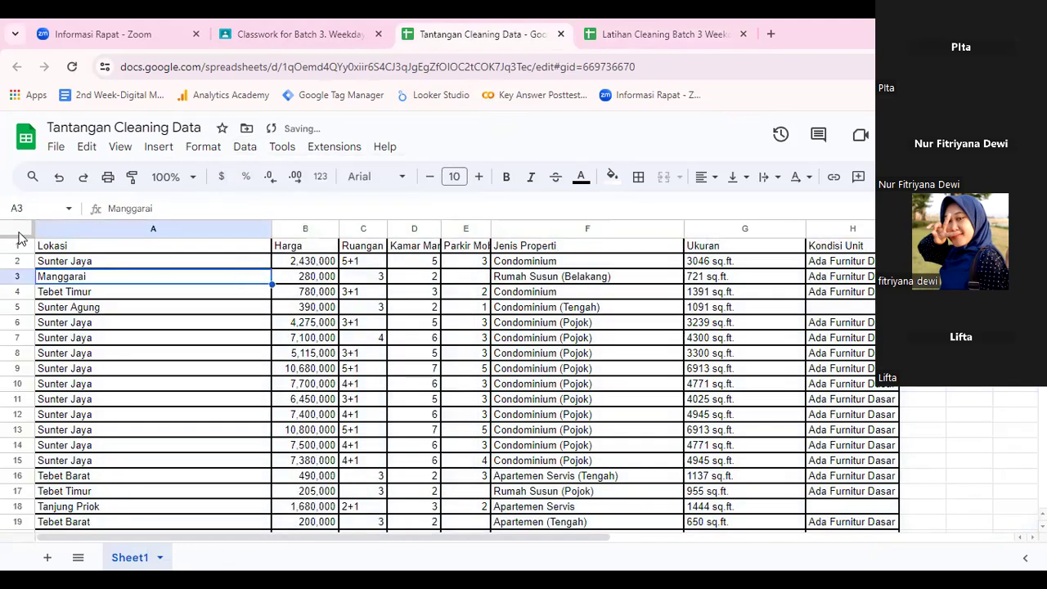
pyautogui.click(20, 229)
pyautogui.click(244, 147)
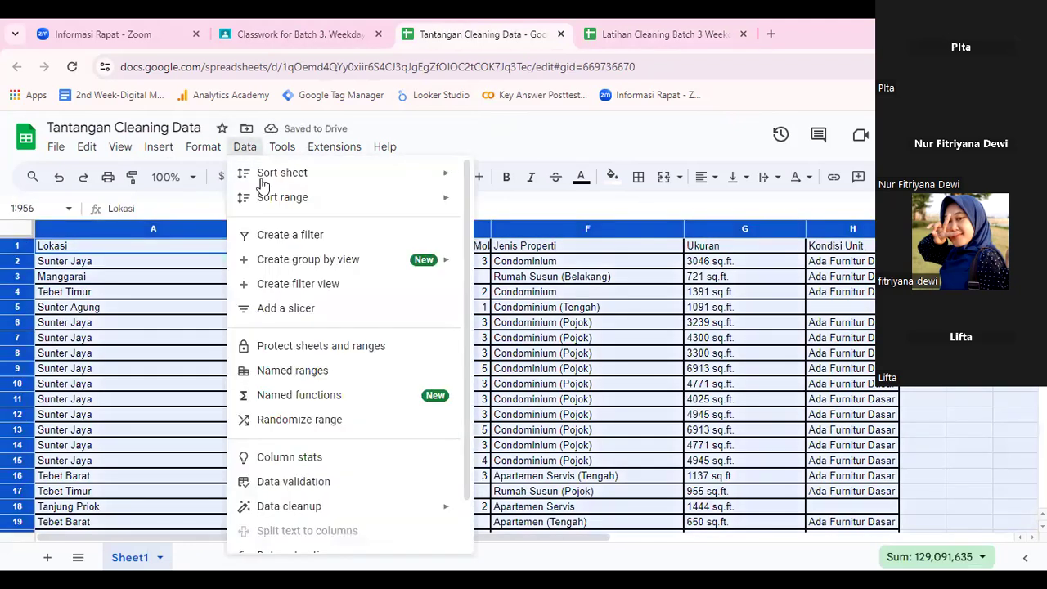
pyautogui.click(283, 235)
pyautogui.click(325, 291)
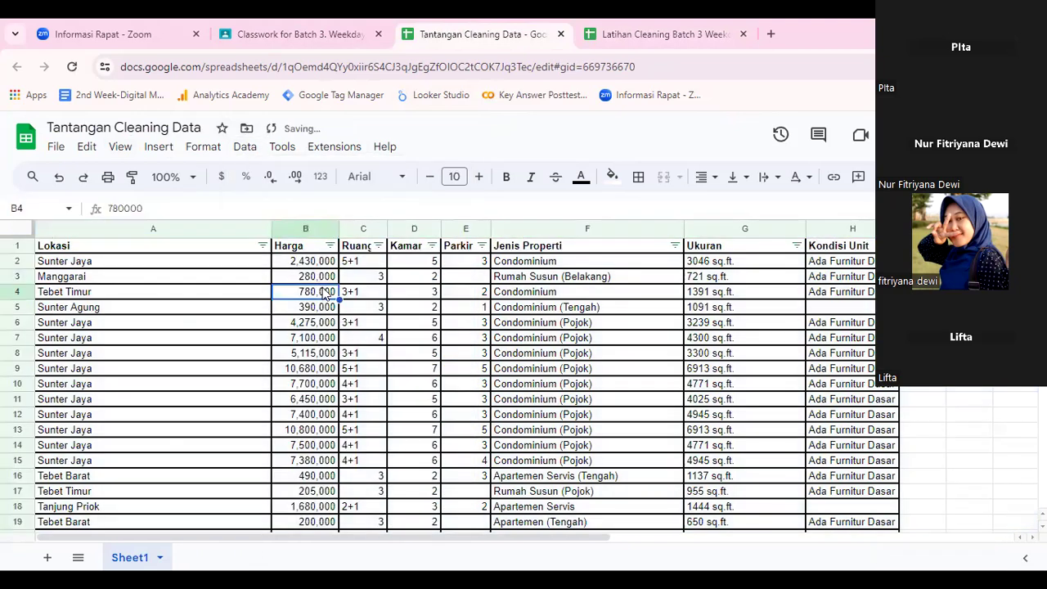
# Look through the filter values of the Ruangan column down to Studio without changing the filter.
pyautogui.click(378, 245)
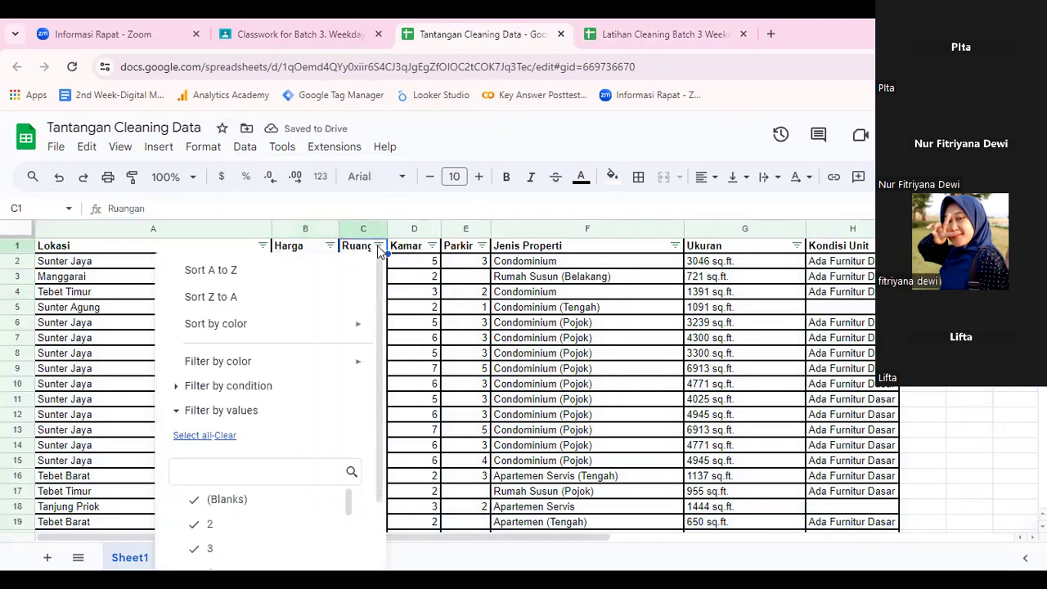
pyautogui.scroll(-1, 358, 446)
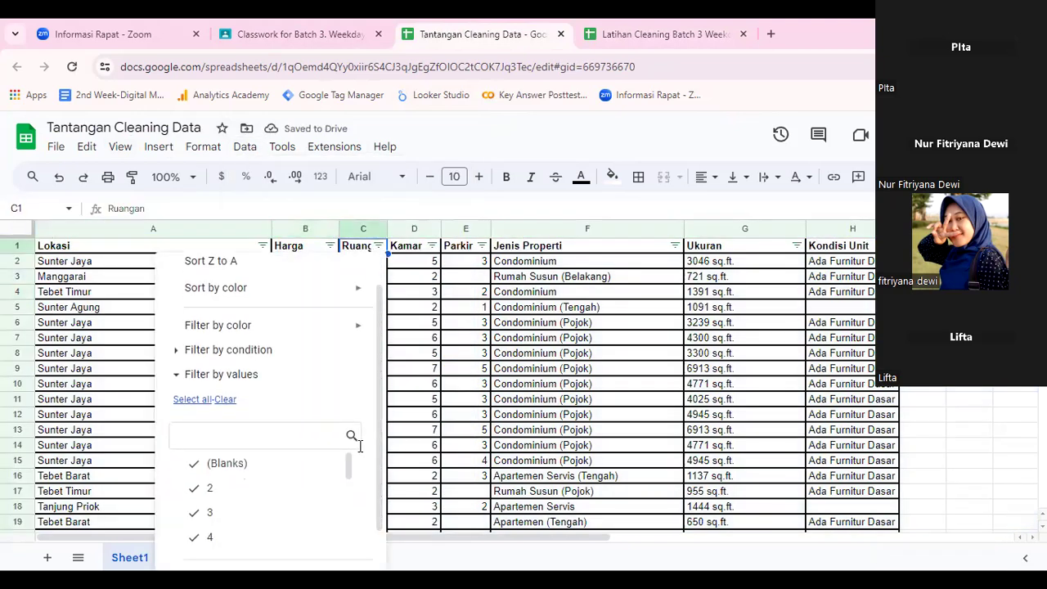
pyautogui.moveTo(351, 467); pyautogui.dragTo(346, 538)
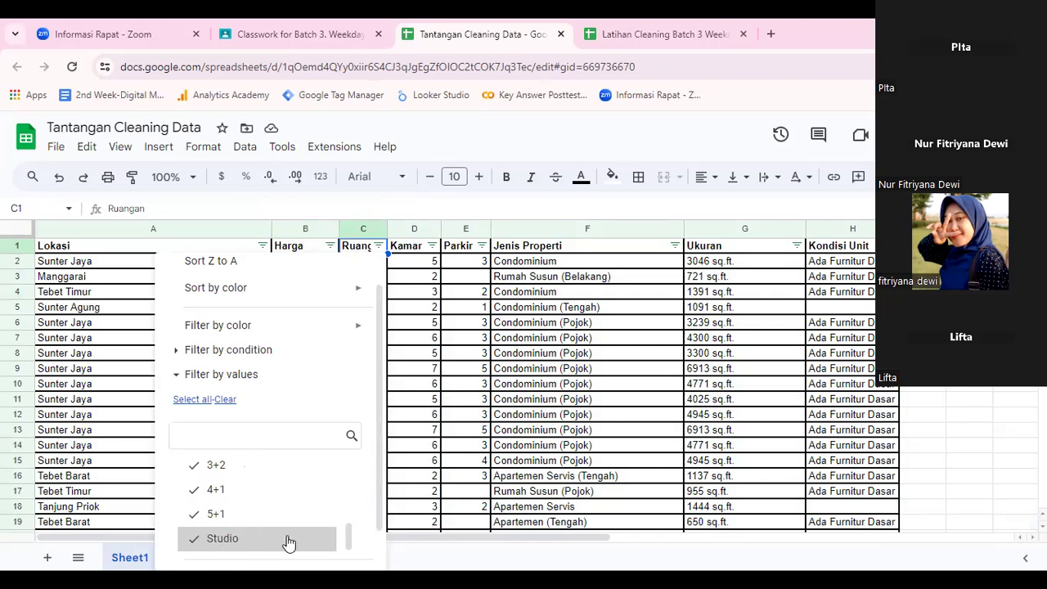
pyautogui.click(460, 435)
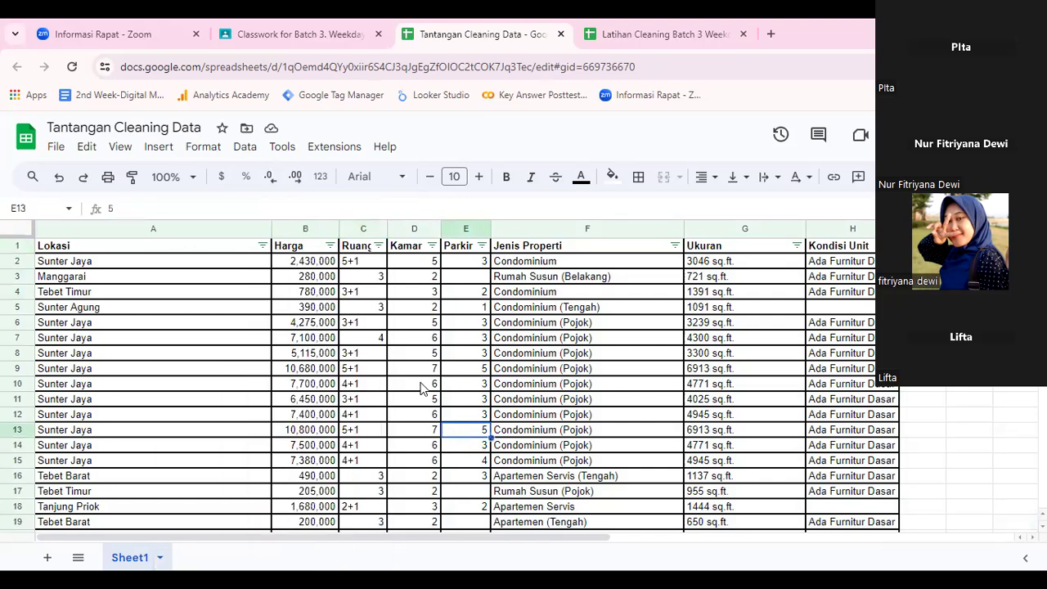
# Copy the whole Ruangan column into column A of a new sheet.
pyautogui.click(365, 260)
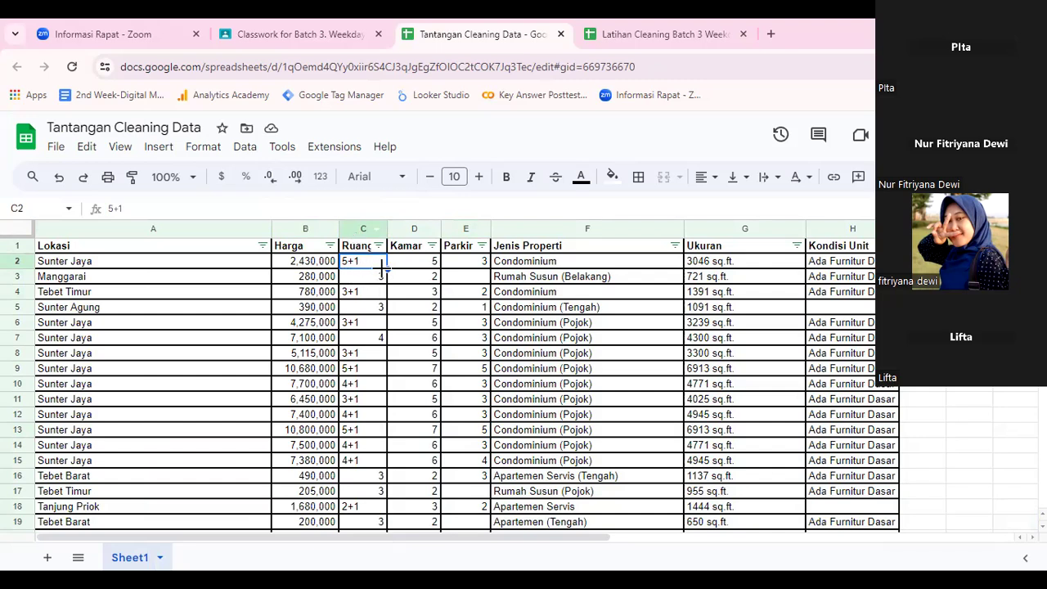
pyautogui.click(354, 227)
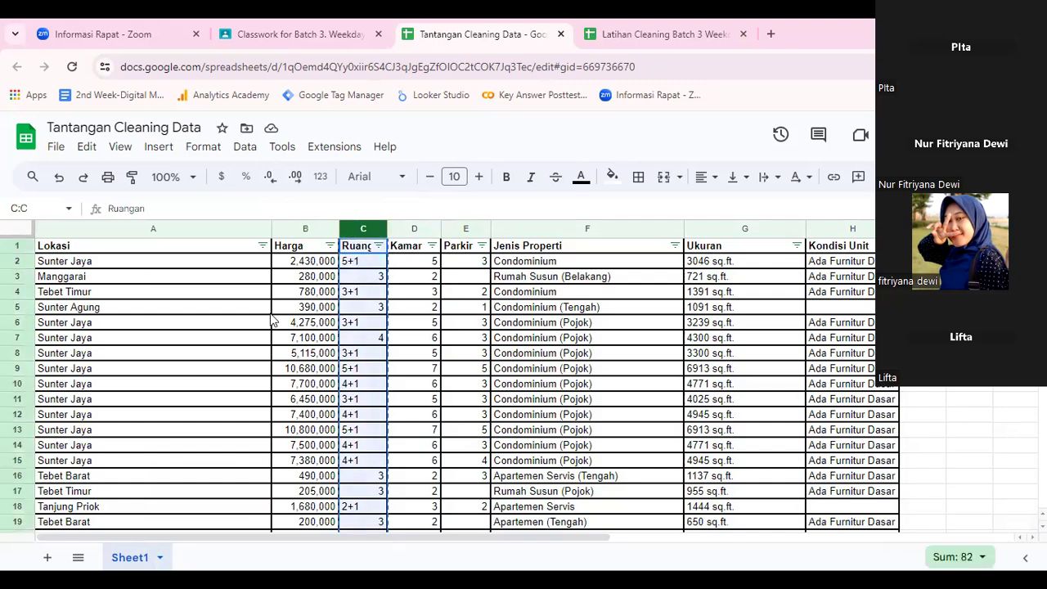
pyautogui.click(47, 557)
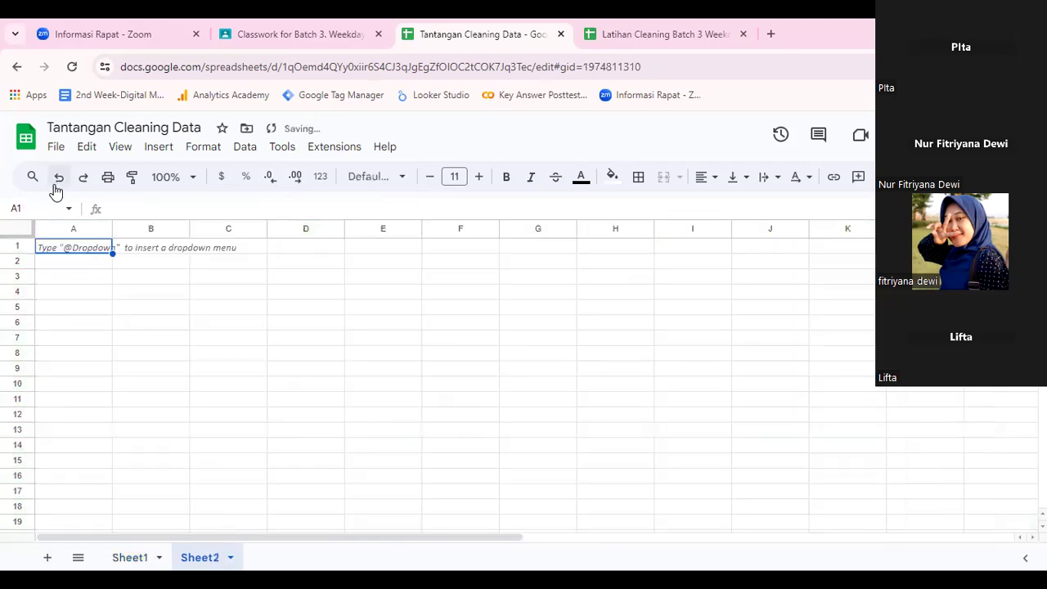
pyautogui.click(68, 228)
pyautogui.hotkey('ctrl', 'v')
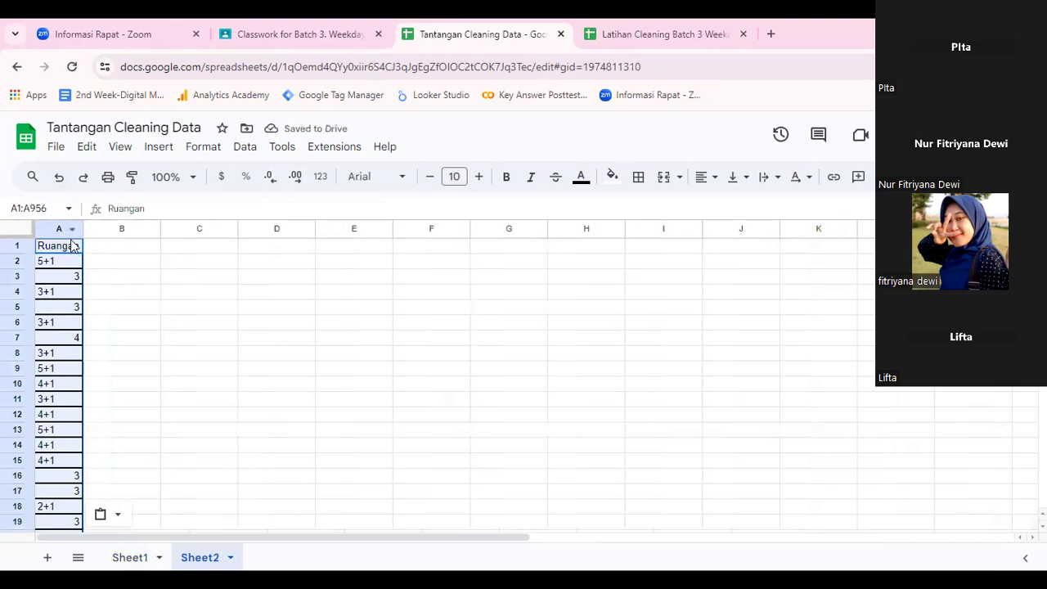
# Split the Ruangan values in column A into separate columns using "+" as the custom separator.
pyautogui.click(247, 148)
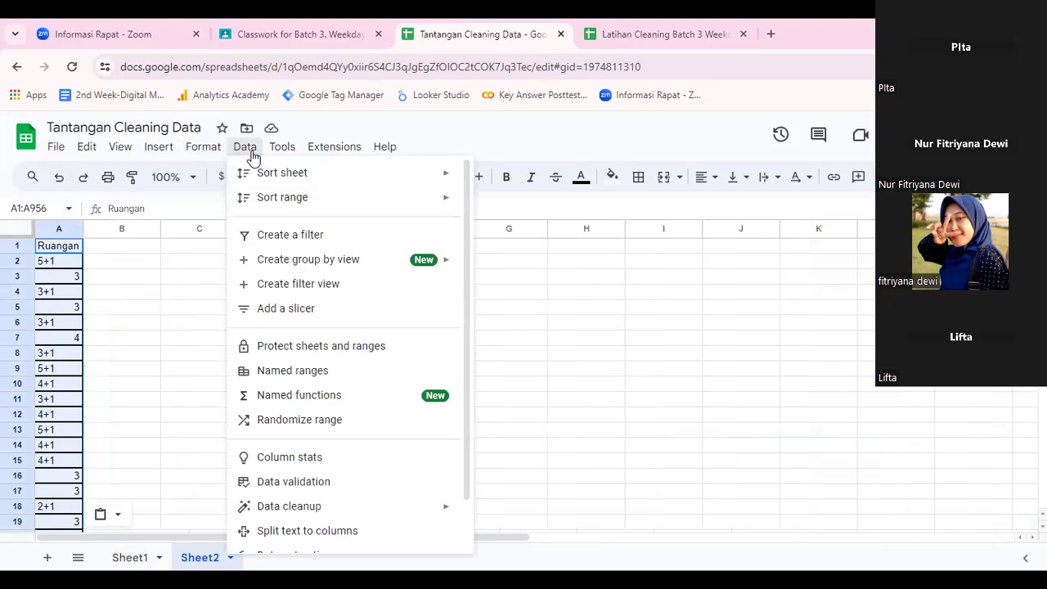
pyautogui.click(308, 531)
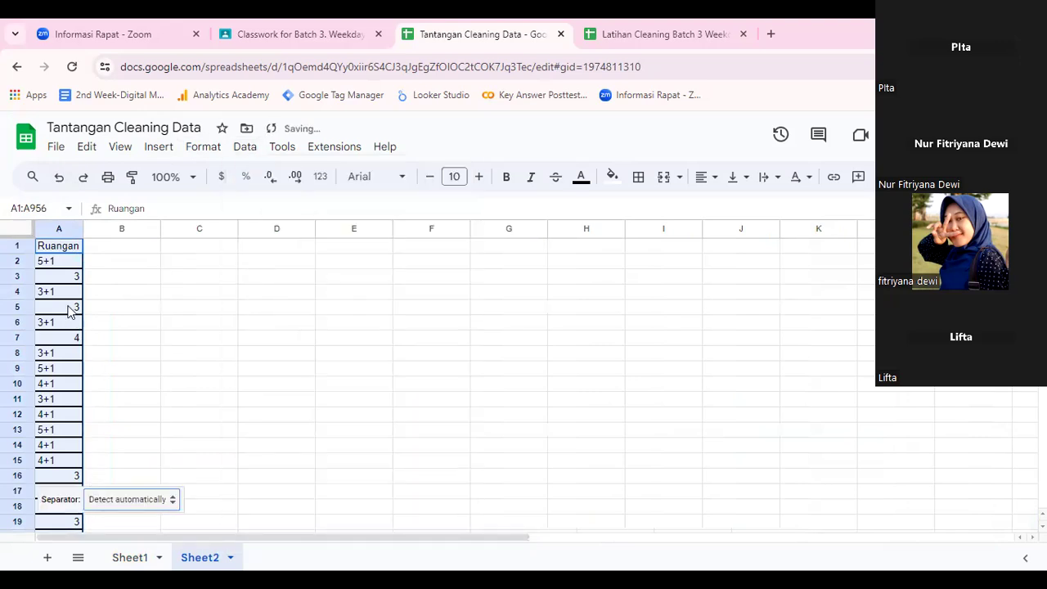
pyautogui.click(142, 501)
pyautogui.click(135, 553)
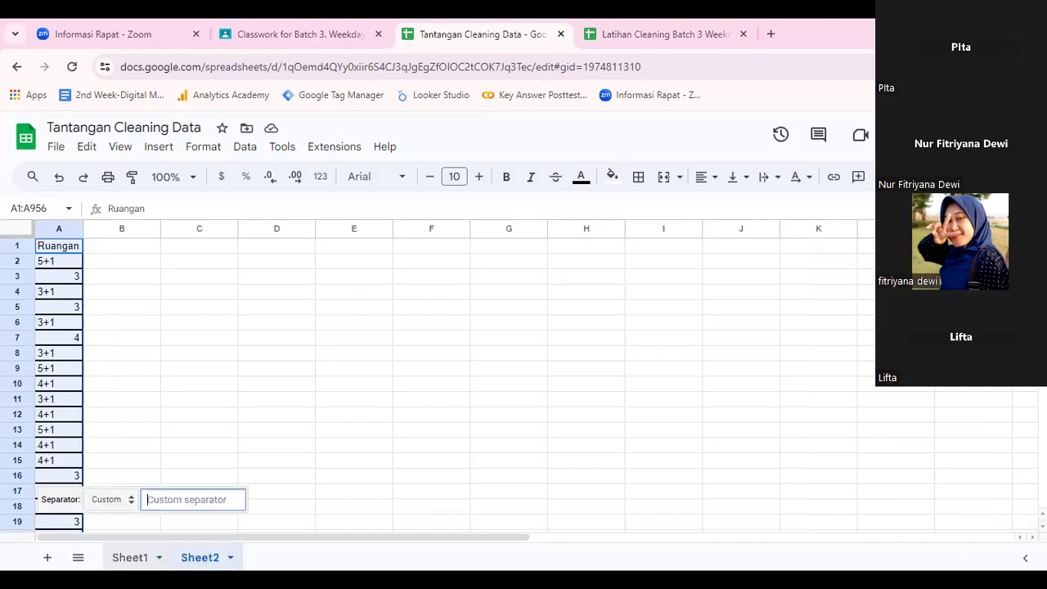
pyautogui.write('+')
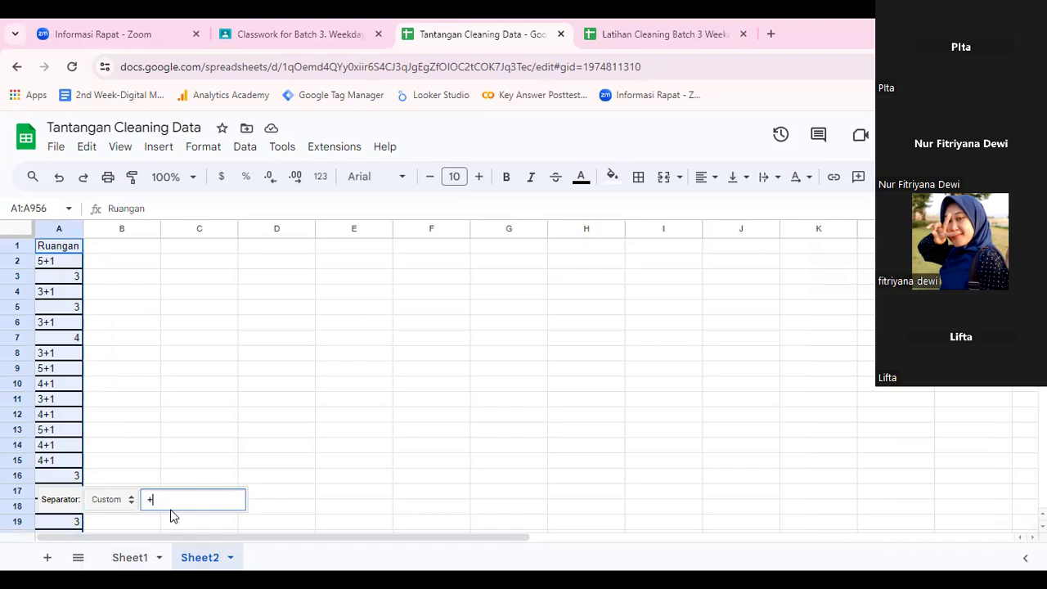
pyautogui.click(233, 451)
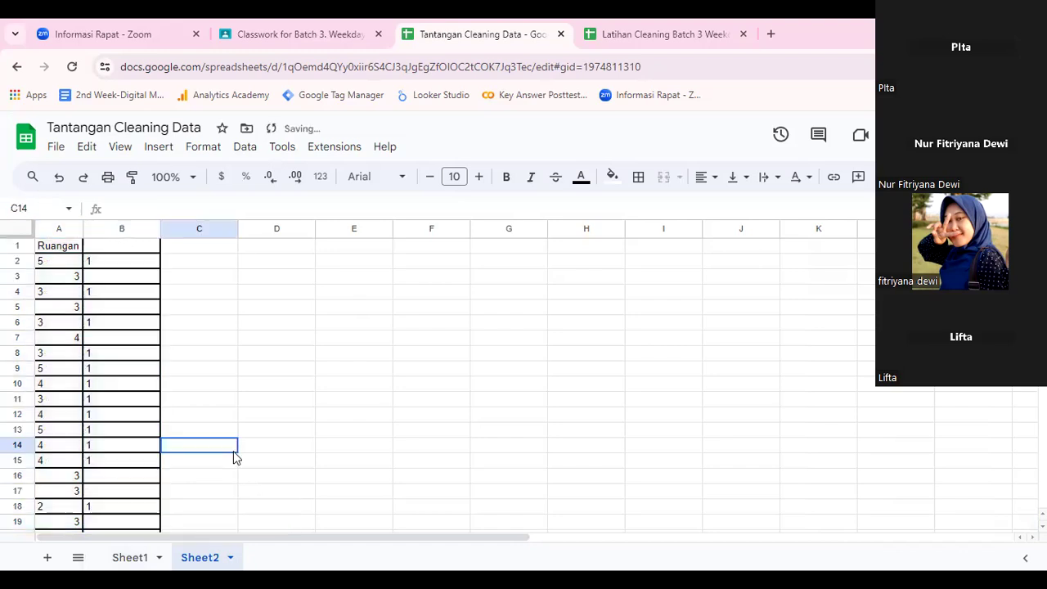
# Enter the header Ruangan in C1 and the formula =A2+B2 in C2, filling it down column C to row 69.
pyautogui.click(210, 254)
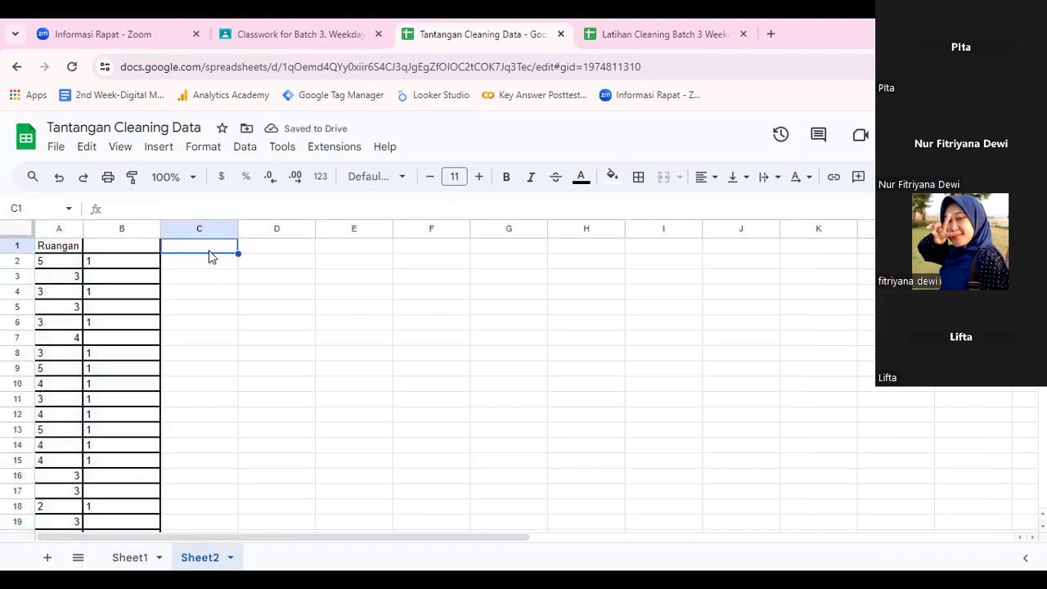
pyautogui.write('Ruangan')
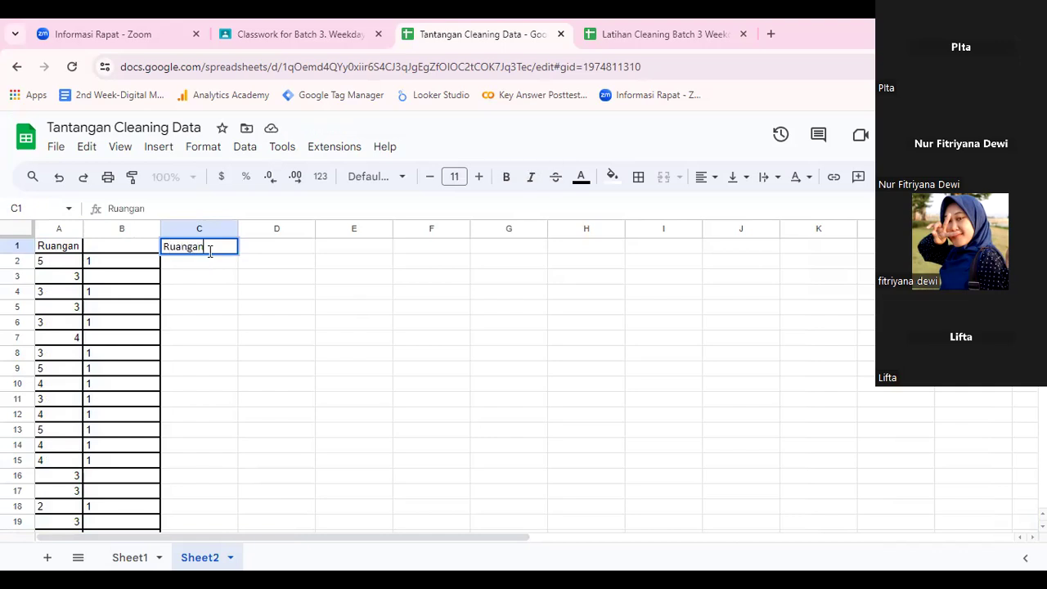
pyautogui.press('Return')
pyautogui.write('=')
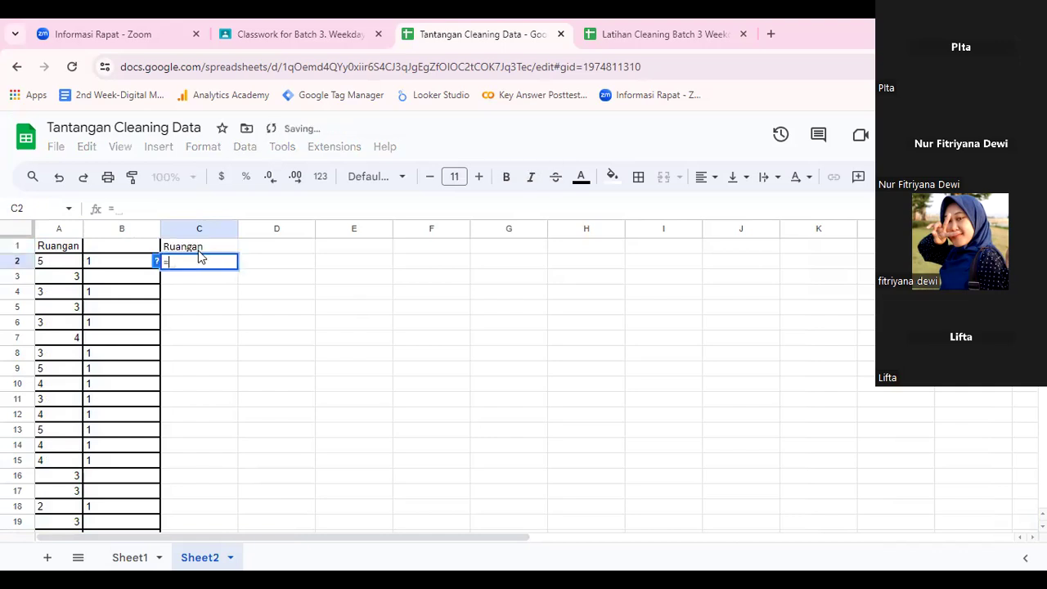
pyautogui.click(64, 265)
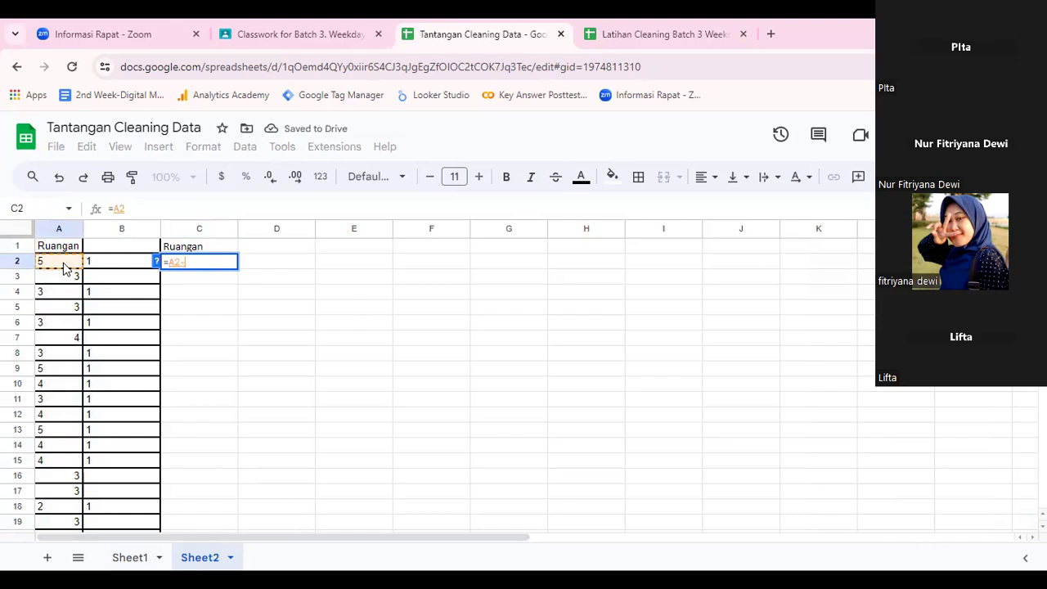
pyautogui.write('+')
pyautogui.click(109, 263)
pyautogui.press('Return')
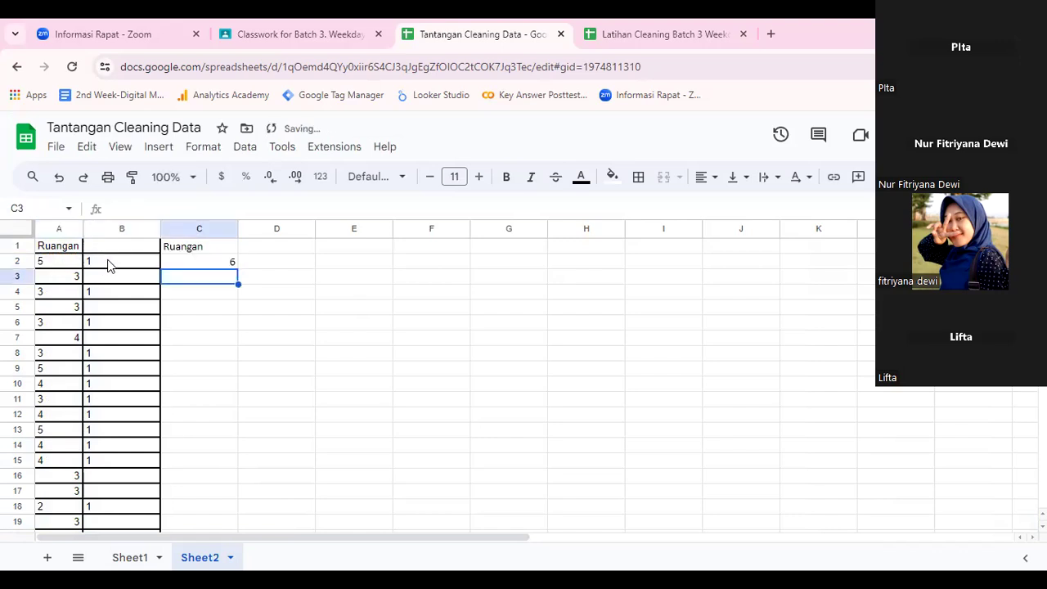
pyautogui.click(221, 261)
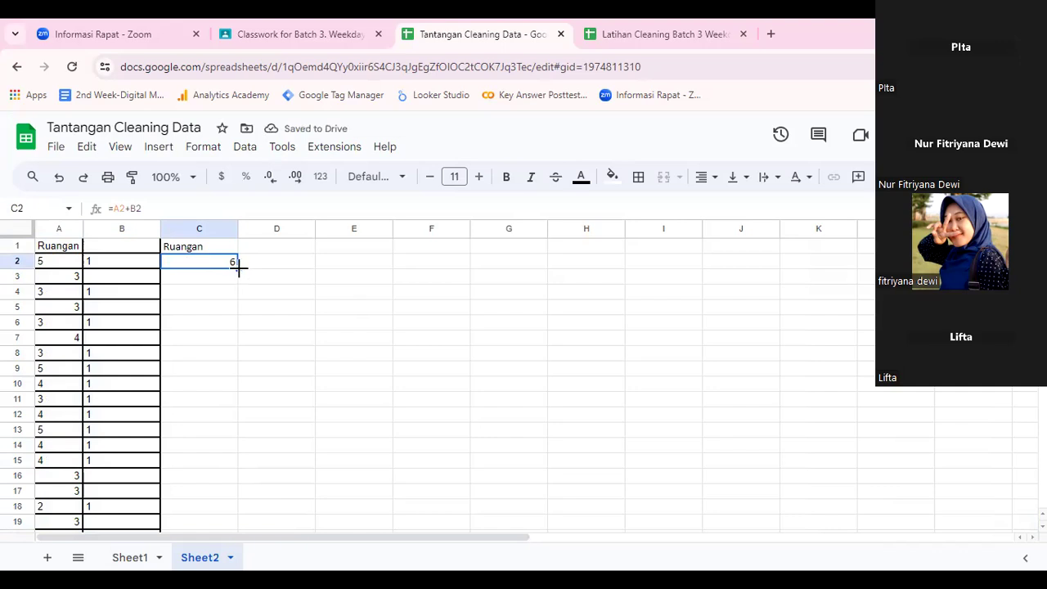
pyautogui.moveTo(237, 266); pyautogui.dragTo(221, 340)
# Check the formula results throughout column C, inspecting the error in C67 and the Studio entry in A37.
pyautogui.click(191, 318)
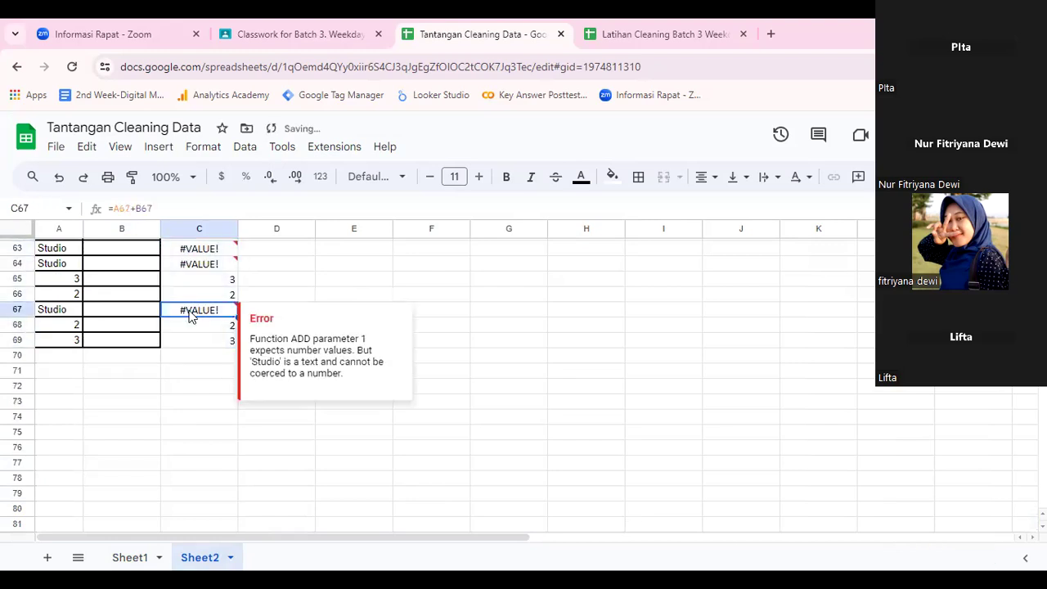
pyautogui.press('pageup')
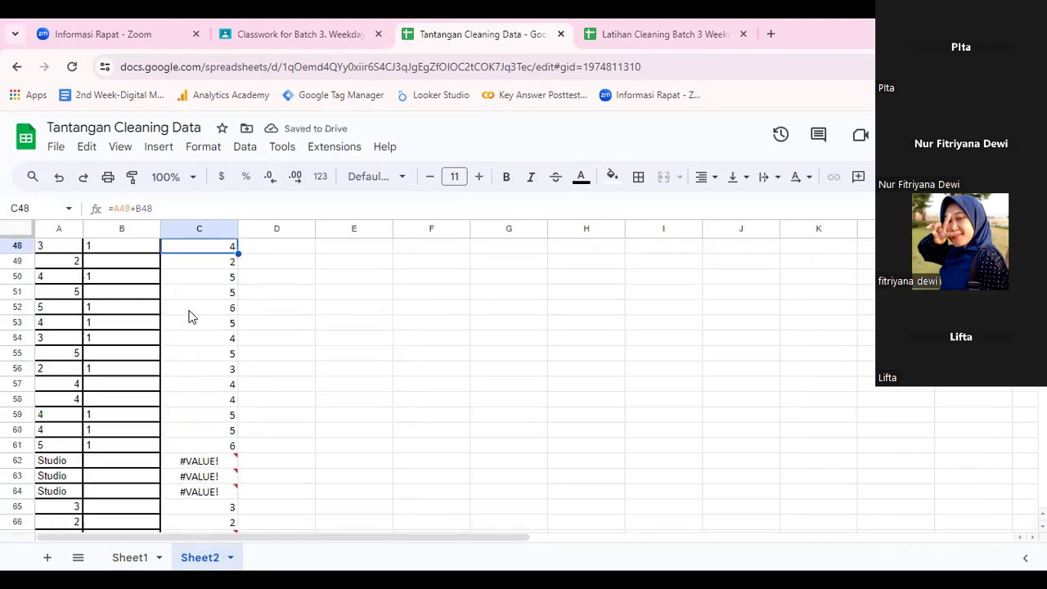
pyautogui.press('pageup')
pyautogui.press('pageup')
pyautogui.press('pageup')
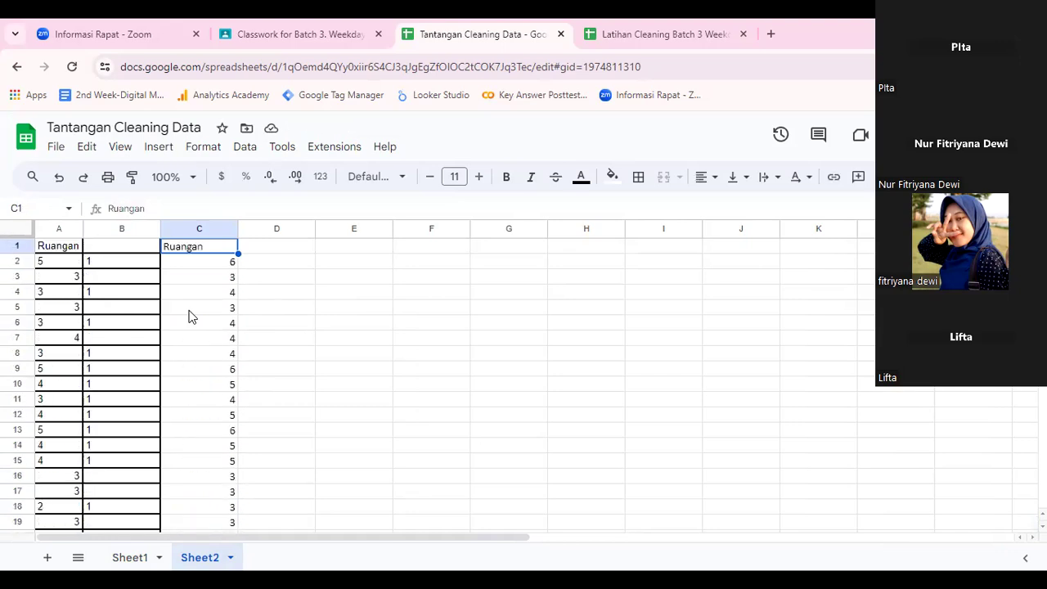
pyautogui.press('Down')
pyautogui.press('Down')
pyautogui.press('Down')
pyautogui.press('Down')
pyautogui.press('Down')
pyautogui.press('Down')
pyautogui.press('Down')
pyautogui.press('Down')
pyautogui.press('Down')
pyautogui.press('Down')
pyautogui.press('Down')
pyautogui.press('Down')
pyautogui.press('Down')
pyautogui.press('Down')
pyautogui.press('Down')
pyautogui.press('Down')
pyautogui.press('Down')
pyautogui.press('Down')
pyautogui.press('Down')
pyautogui.press('Down')
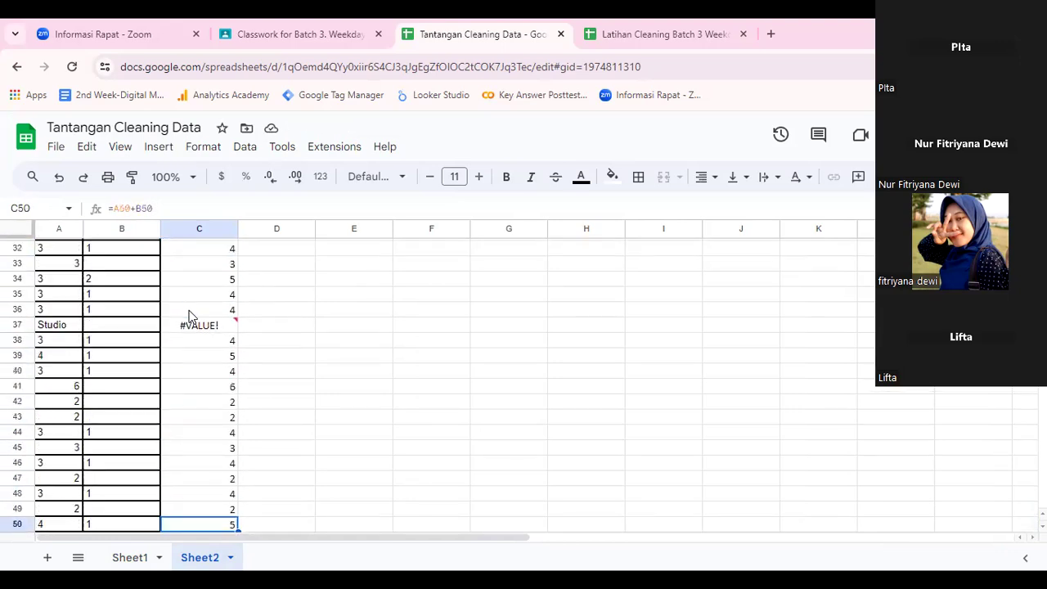
pyautogui.click(65, 327)
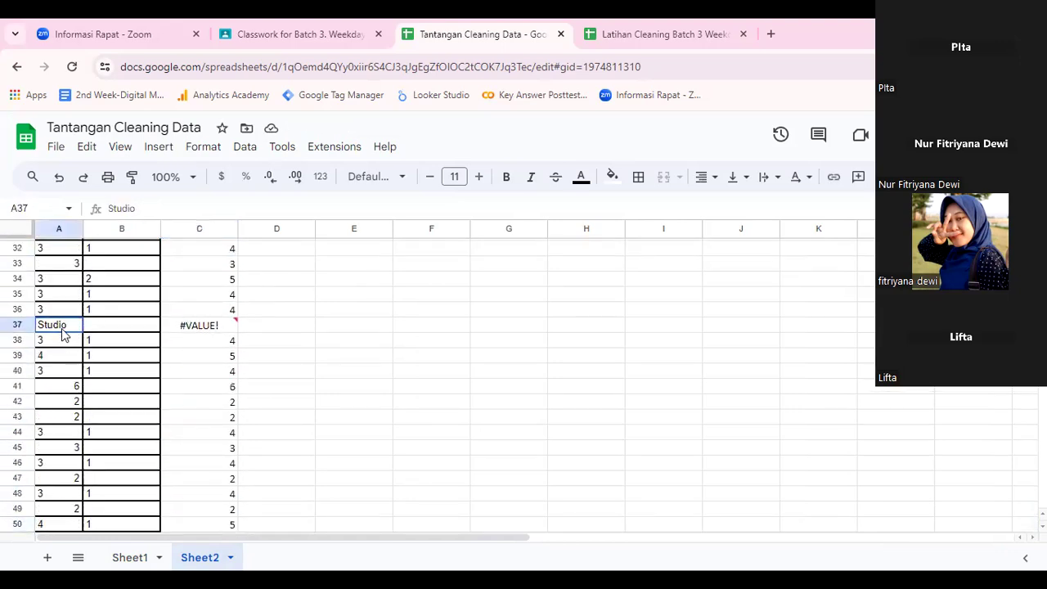
# Try filtering column C by its values, clearing the selection to look for #VALUE!, and remove that filter.
pyautogui.moveTo(162, 333)
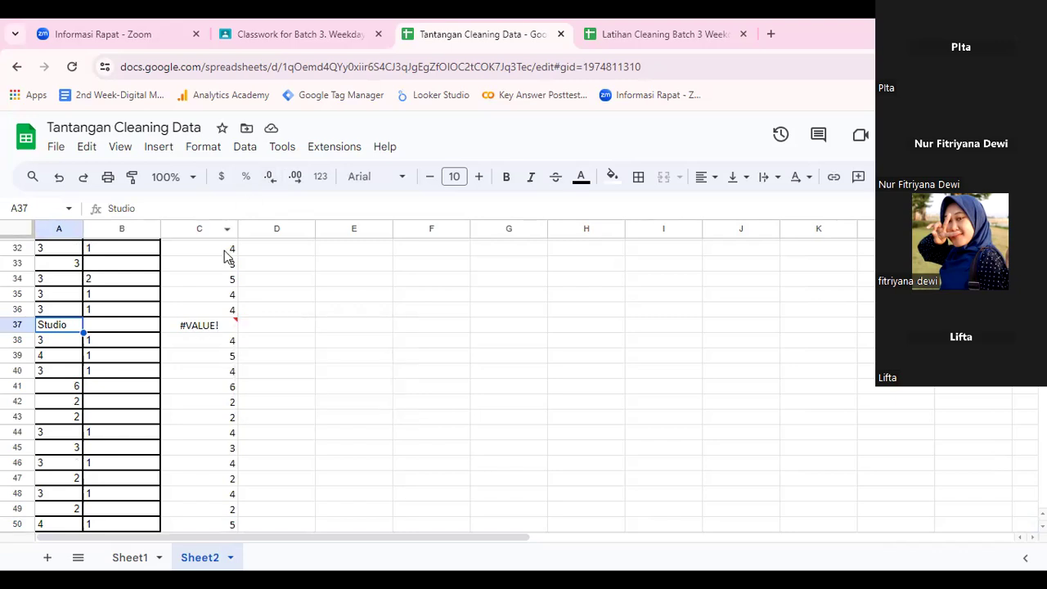
pyautogui.click(341, 335)
pyautogui.press('Up')
pyautogui.press('Up')
pyautogui.press('Up')
pyautogui.press('Up')
pyautogui.press('Up')
pyautogui.press('Up')
pyautogui.press('Up')
pyautogui.press('Up')
pyautogui.press('Up')
pyautogui.press('Up')
pyautogui.press('Up')
pyautogui.press('Up')
pyautogui.press('Up')
pyautogui.press('Up')
pyautogui.press('Up')
pyautogui.press('Up')
pyautogui.press('Up')
pyautogui.press('Up')
pyautogui.press('Up')
pyautogui.press('Up')
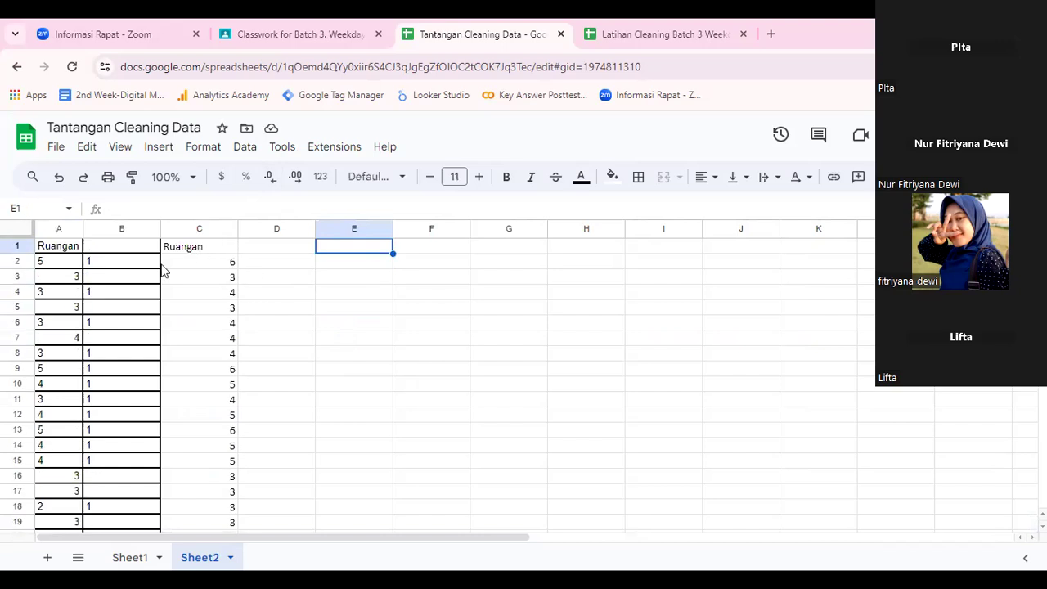
pyautogui.click(199, 229)
pyautogui.click(248, 150)
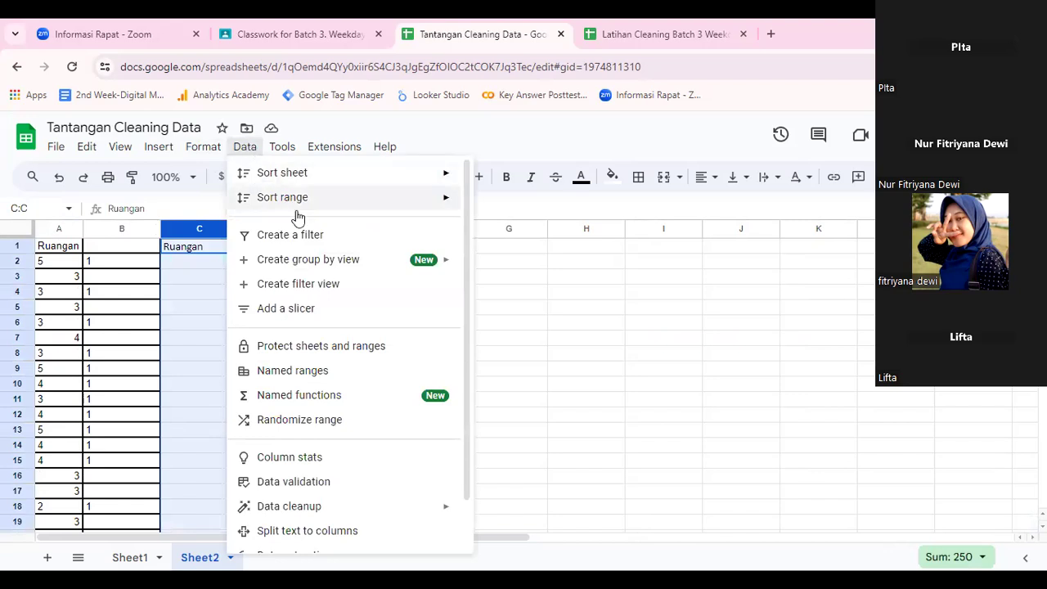
pyautogui.click(270, 234)
pyautogui.click(230, 246)
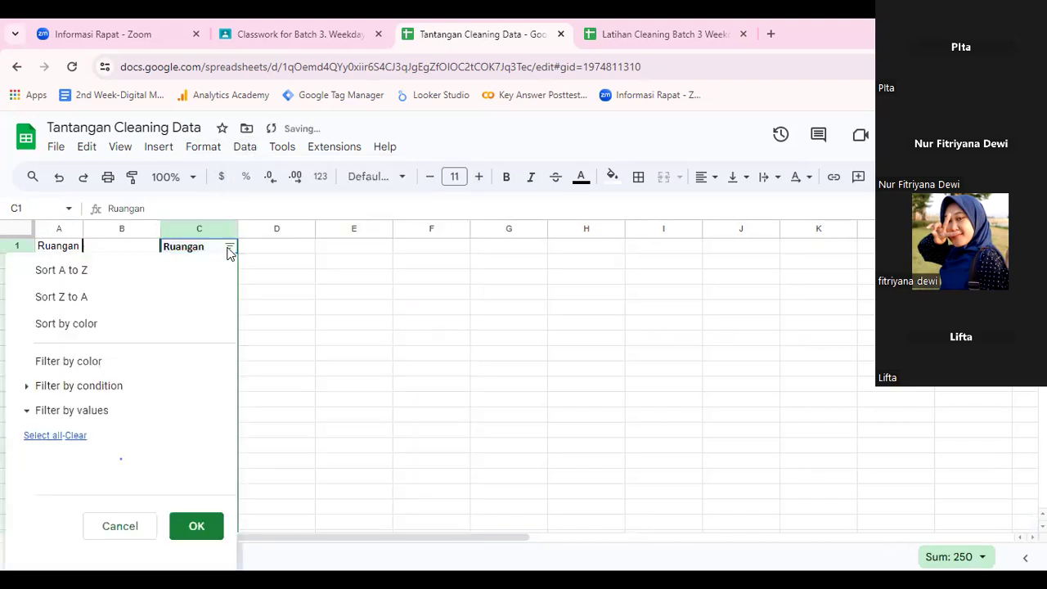
pyautogui.moveTo(228, 414); pyautogui.dragTo(215, 494)
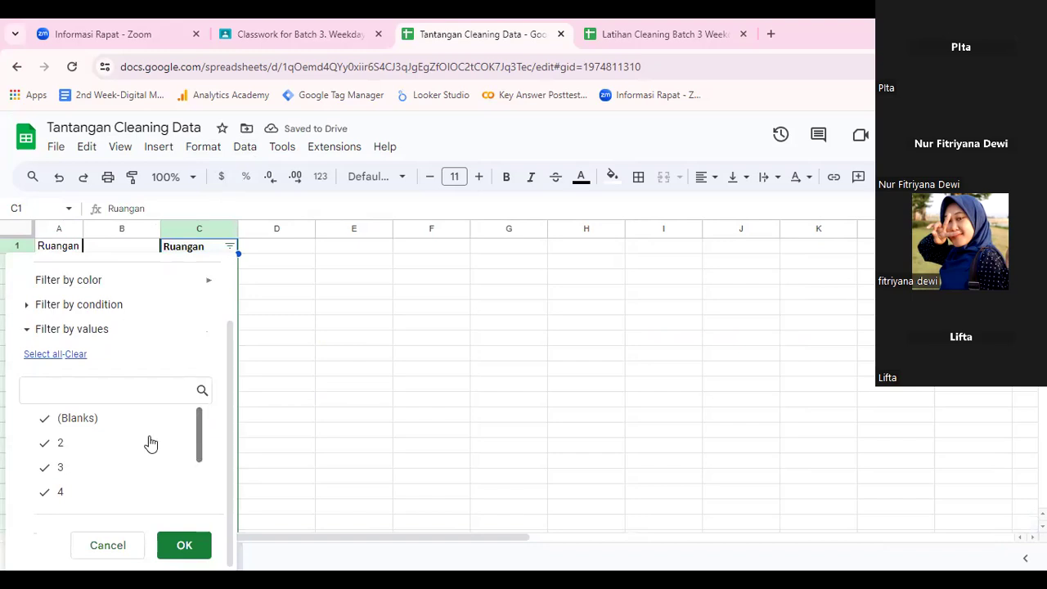
pyautogui.click(76, 355)
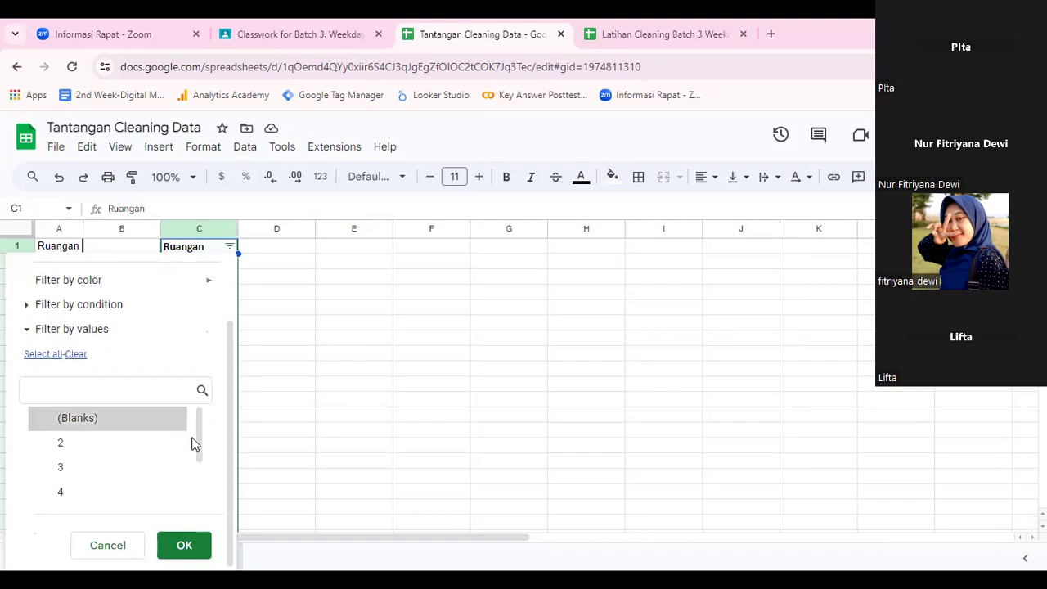
pyautogui.moveTo(199, 451); pyautogui.dragTo(202, 509)
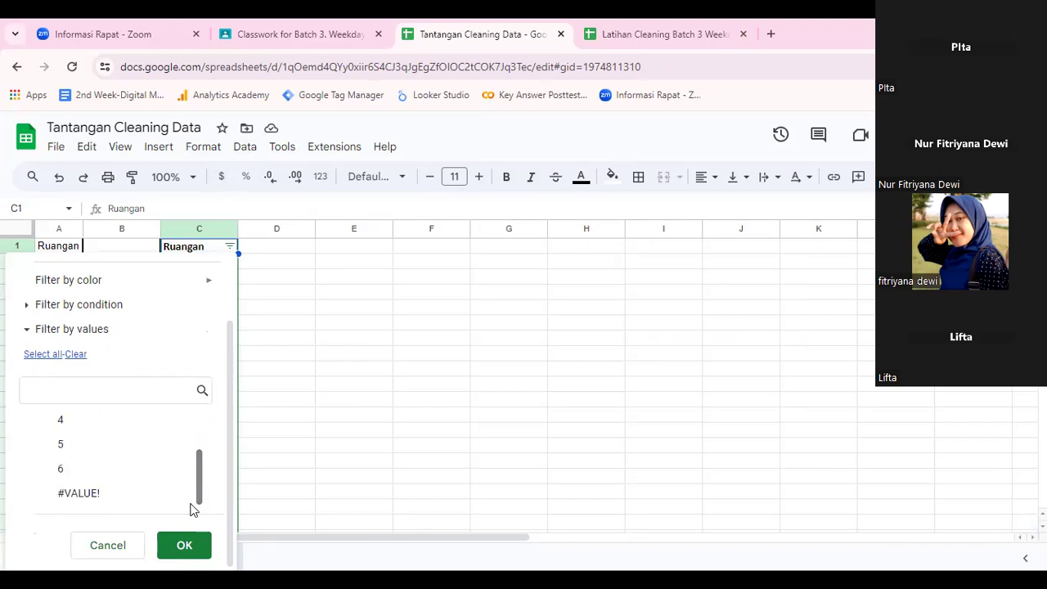
pyautogui.click(124, 549)
pyautogui.click(333, 345)
pyautogui.moveTo(56, 228); pyautogui.dragTo(110, 229)
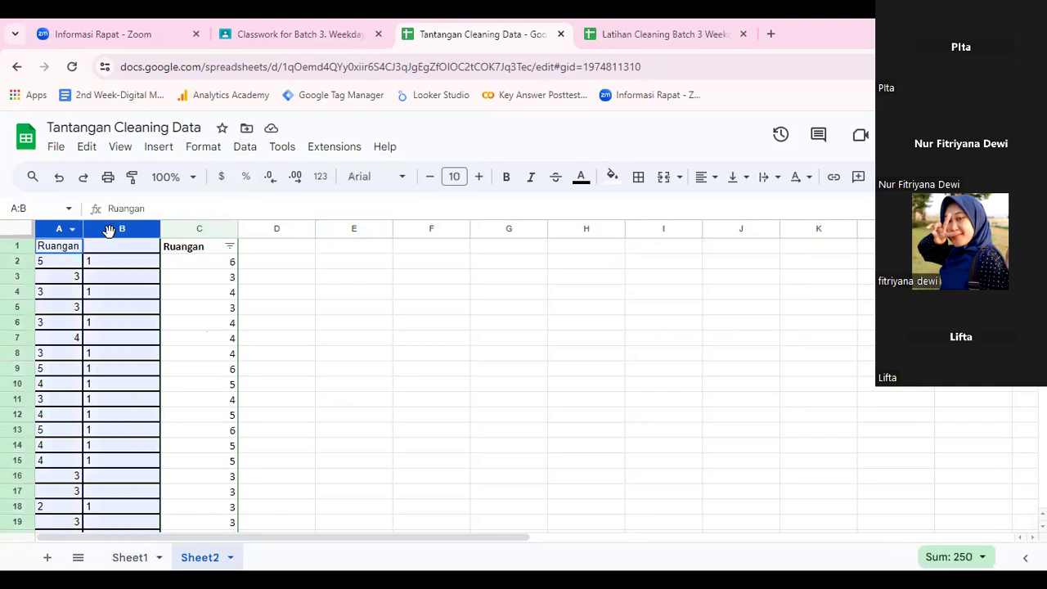
pyautogui.click(242, 147)
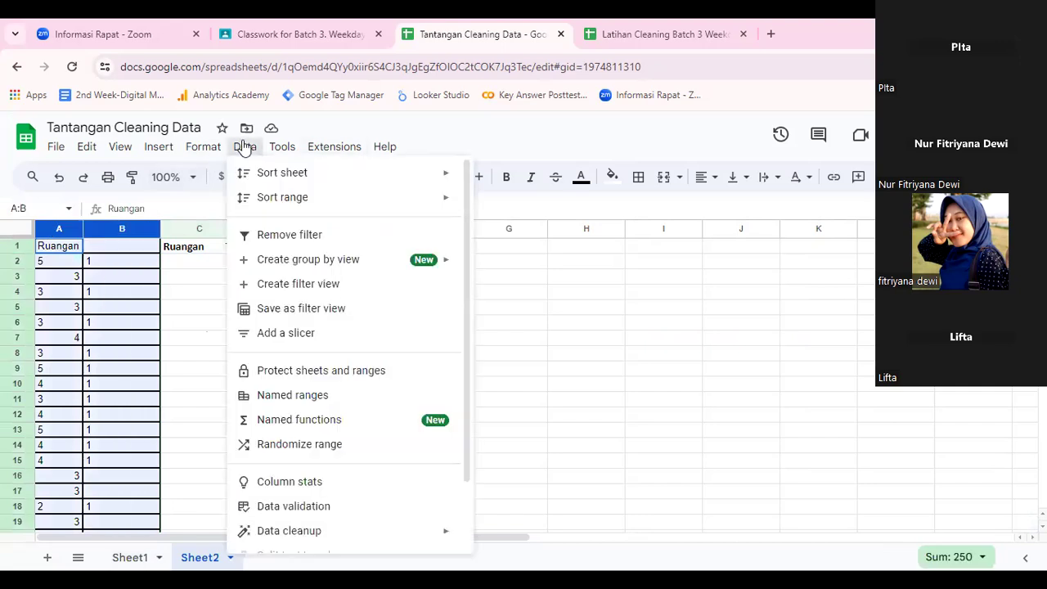
pyautogui.click(284, 237)
# Create a filter across columns A to C and show only the rows where column A contains Studio.
pyautogui.moveTo(196, 230); pyautogui.dragTo(59, 228)
pyautogui.click(246, 147)
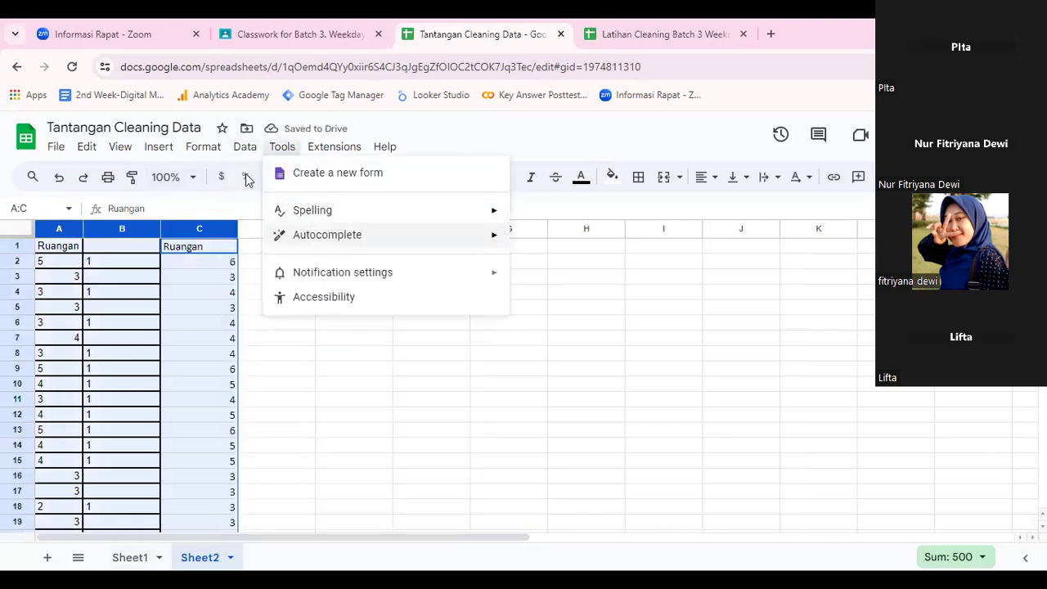
pyautogui.click(266, 235)
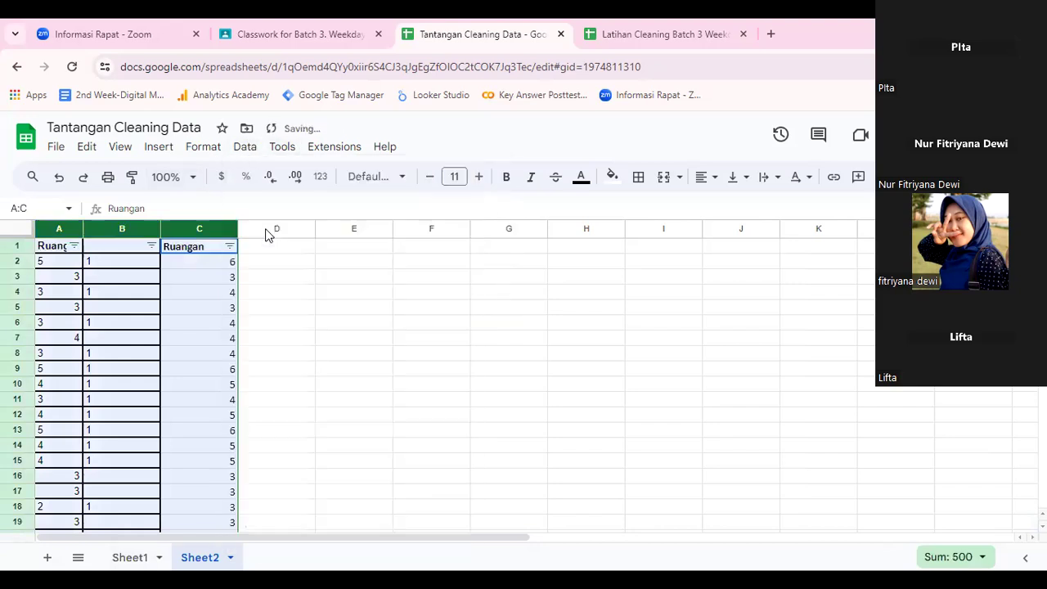
pyautogui.click(89, 267)
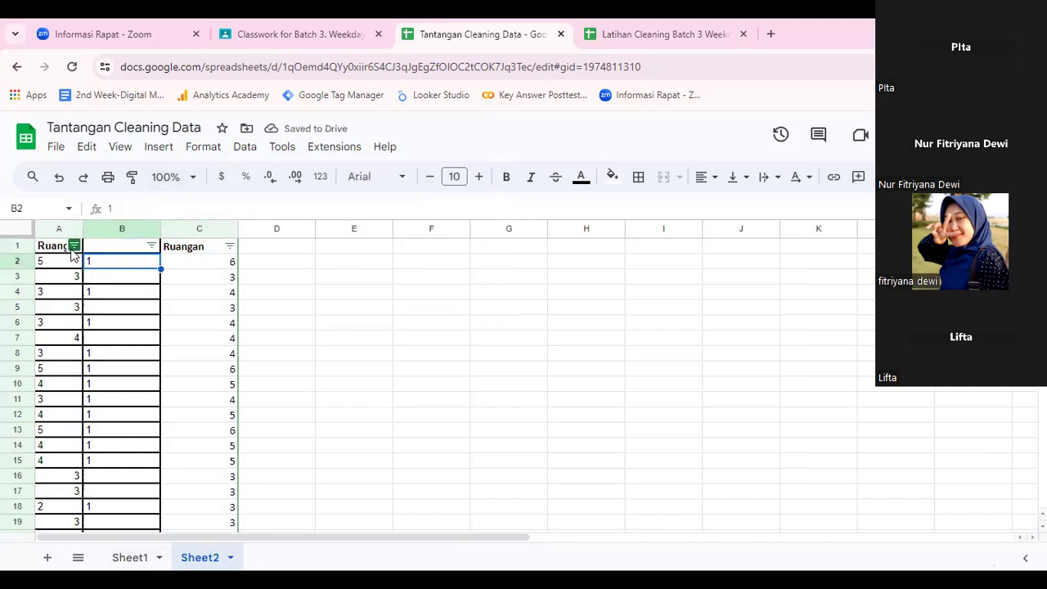
pyautogui.click(73, 245)
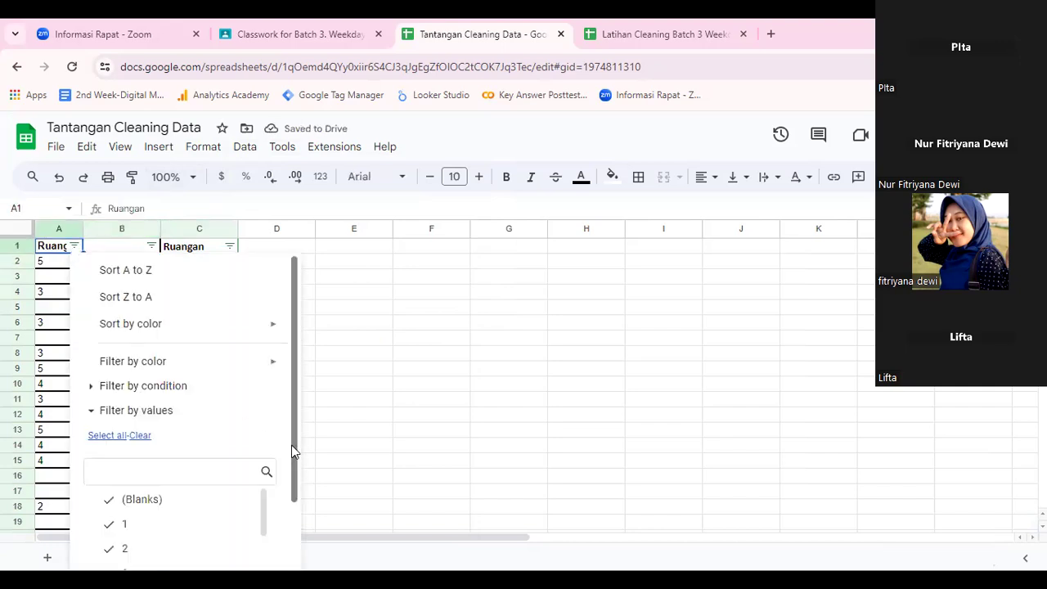
pyautogui.moveTo(292, 451); pyautogui.dragTo(293, 554)
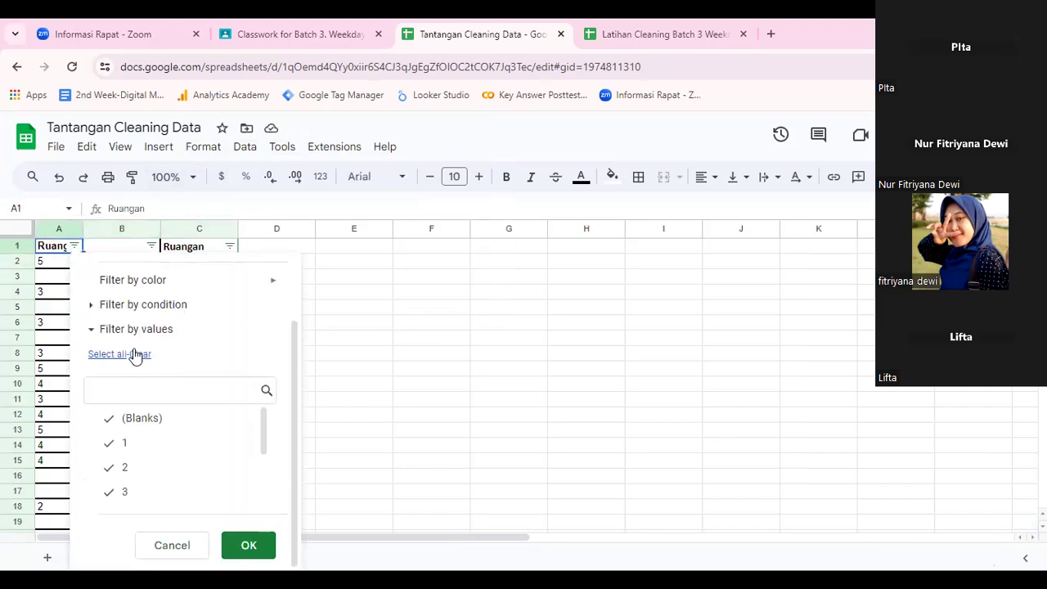
pyautogui.moveTo(265, 445); pyautogui.dragTo(263, 522)
pyautogui.click(140, 493)
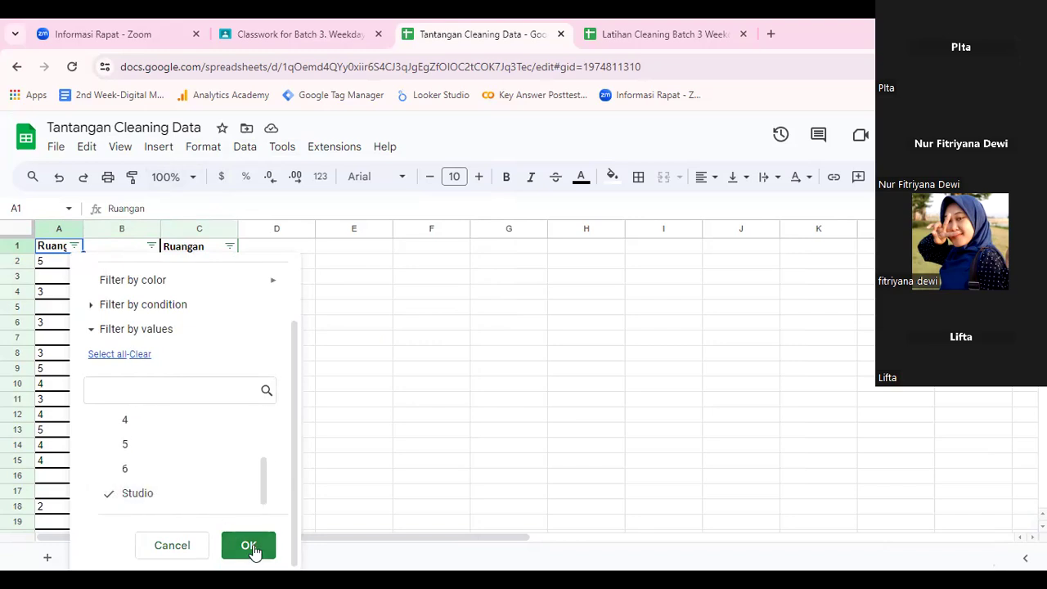
pyautogui.click(248, 546)
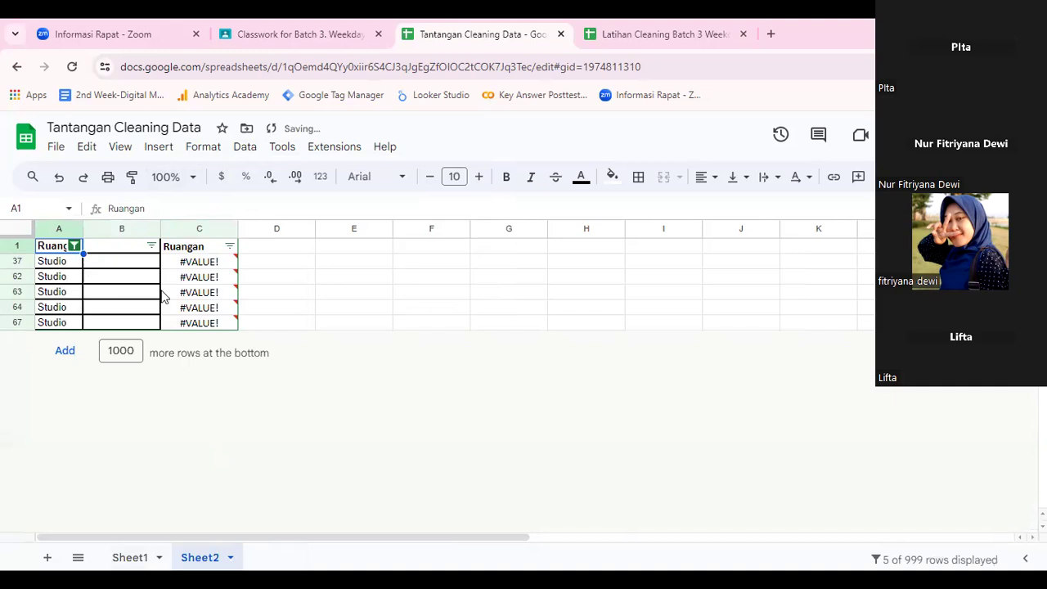
# Replace the formula in C37 with 1 and fill it down column C through the filtered Studio rows to C67.
pyautogui.click(63, 264)
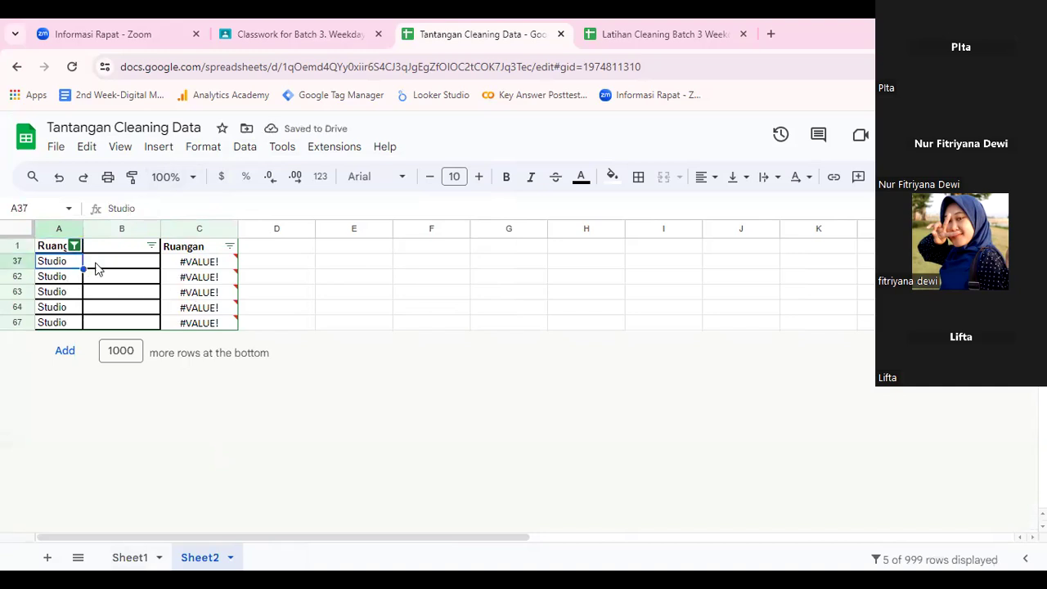
pyautogui.click(196, 264)
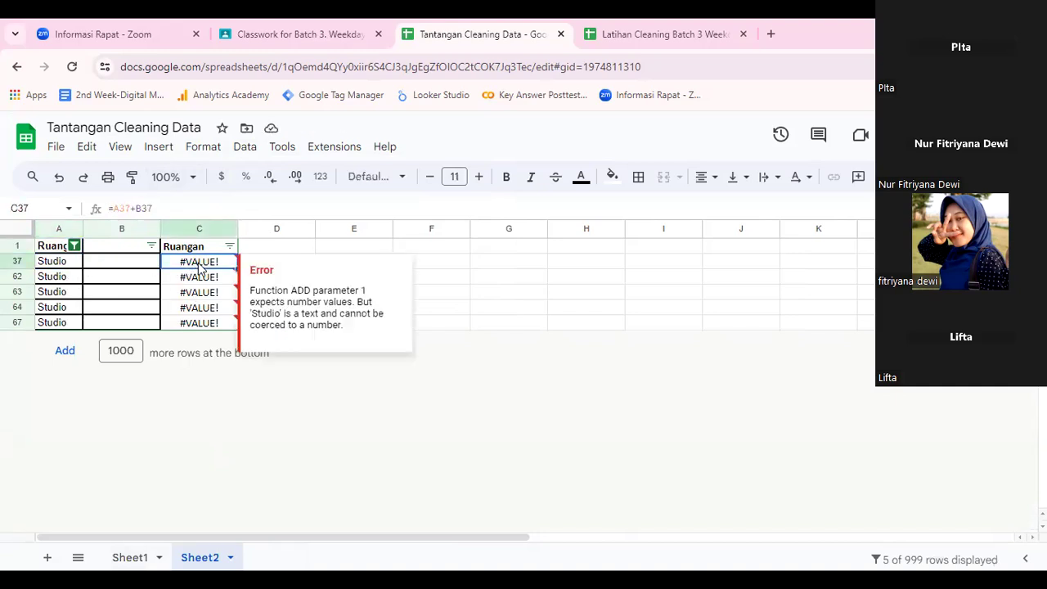
pyautogui.write('1')
pyautogui.press('Return')
pyautogui.click(198, 263)
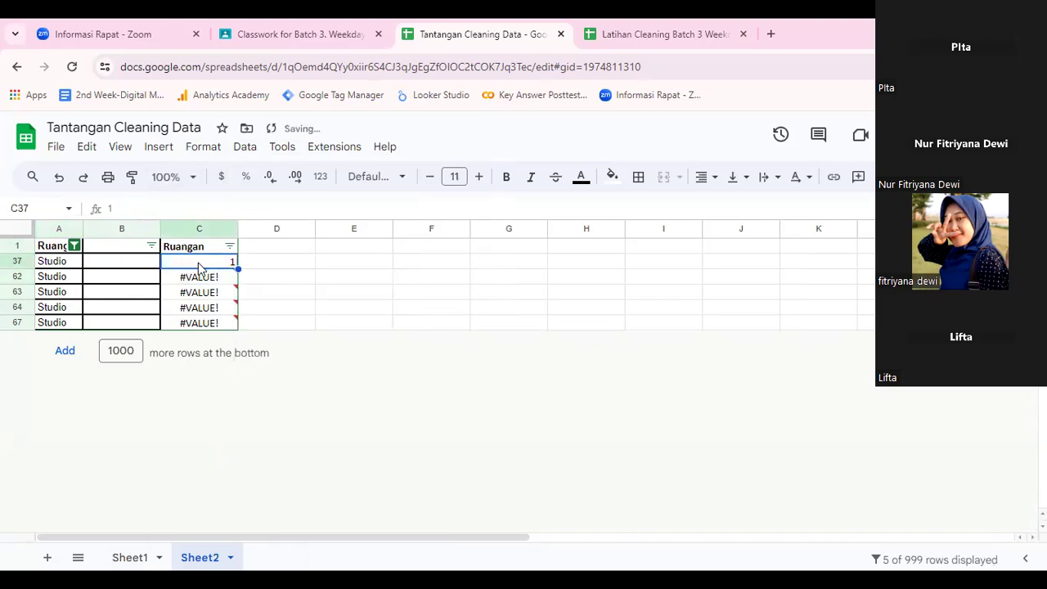
pyautogui.moveTo(238, 262); pyautogui.dragTo(236, 328)
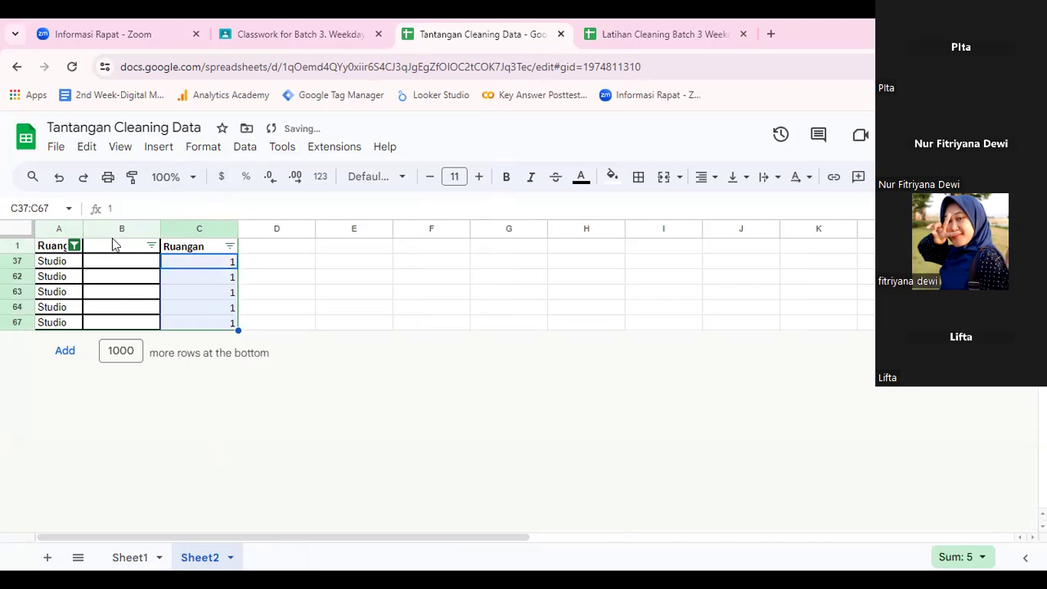
# Reselect all values in column A's filter to show every row again.
pyautogui.click(74, 246)
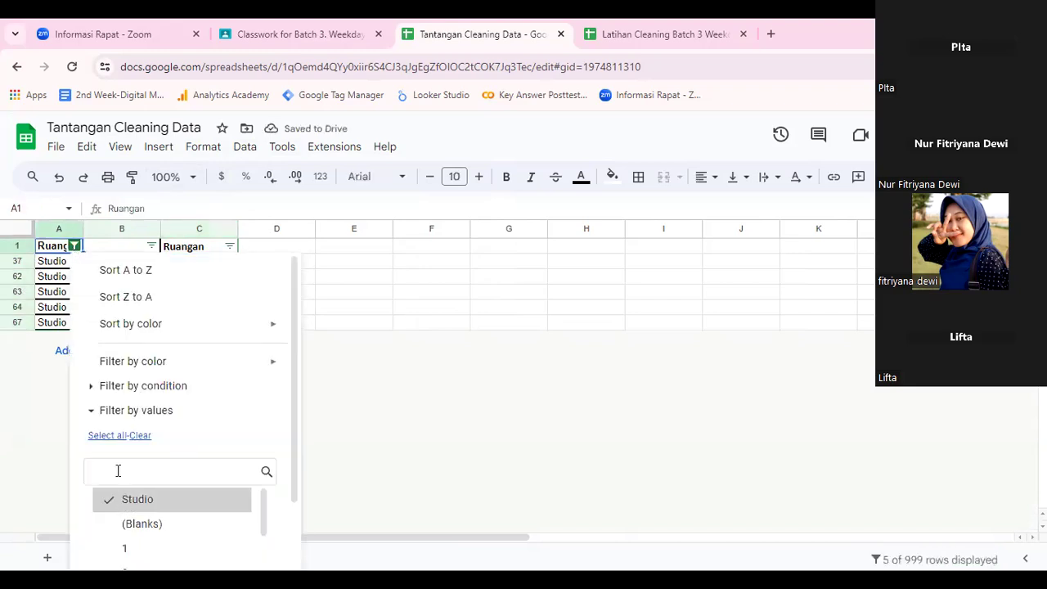
pyautogui.click(111, 435)
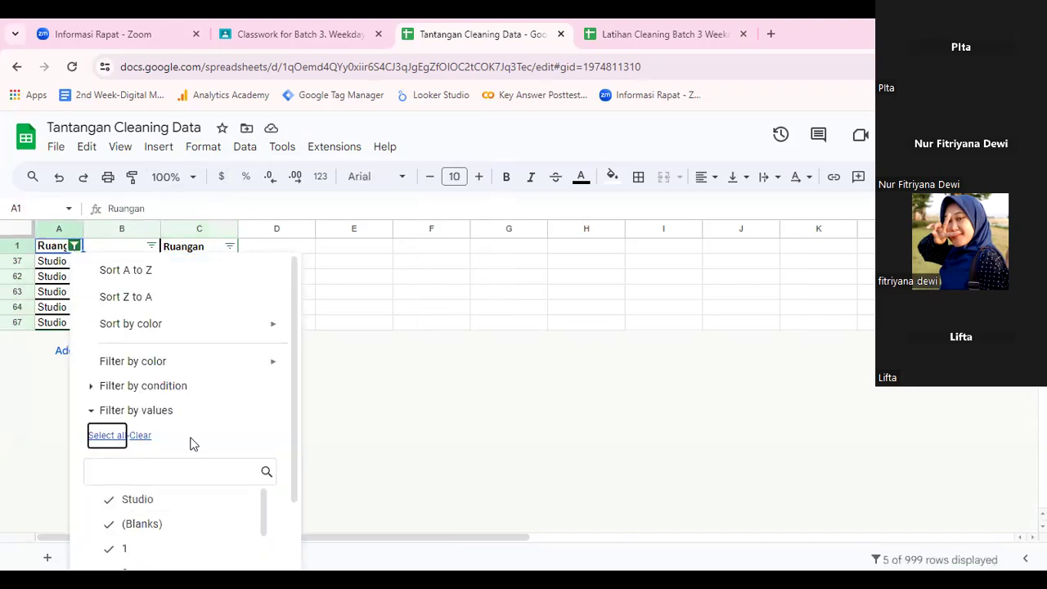
pyautogui.scroll(-3, 287, 489)
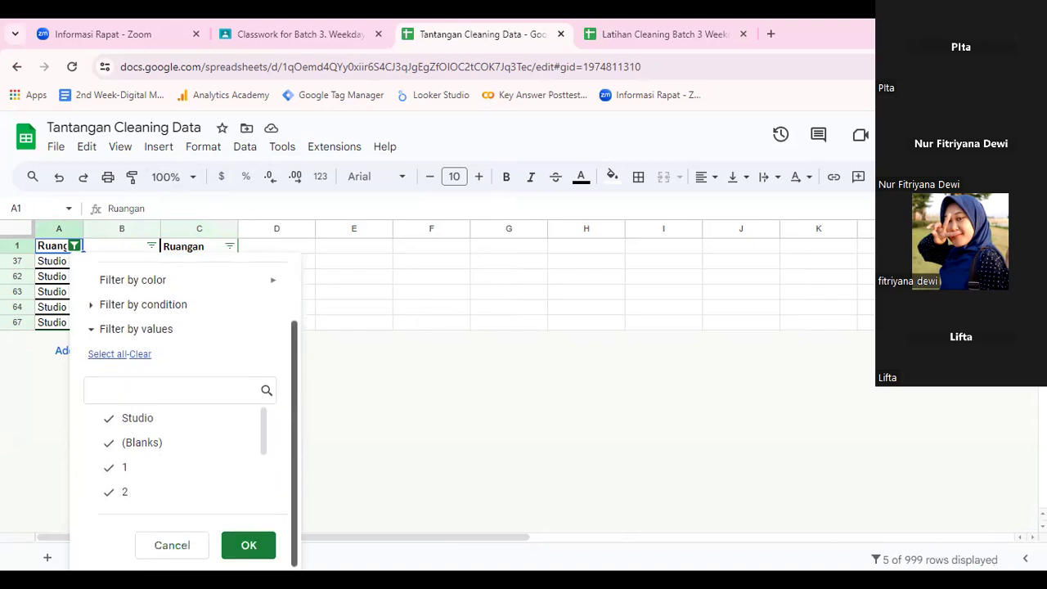
pyautogui.click(261, 552)
pyautogui.click(319, 376)
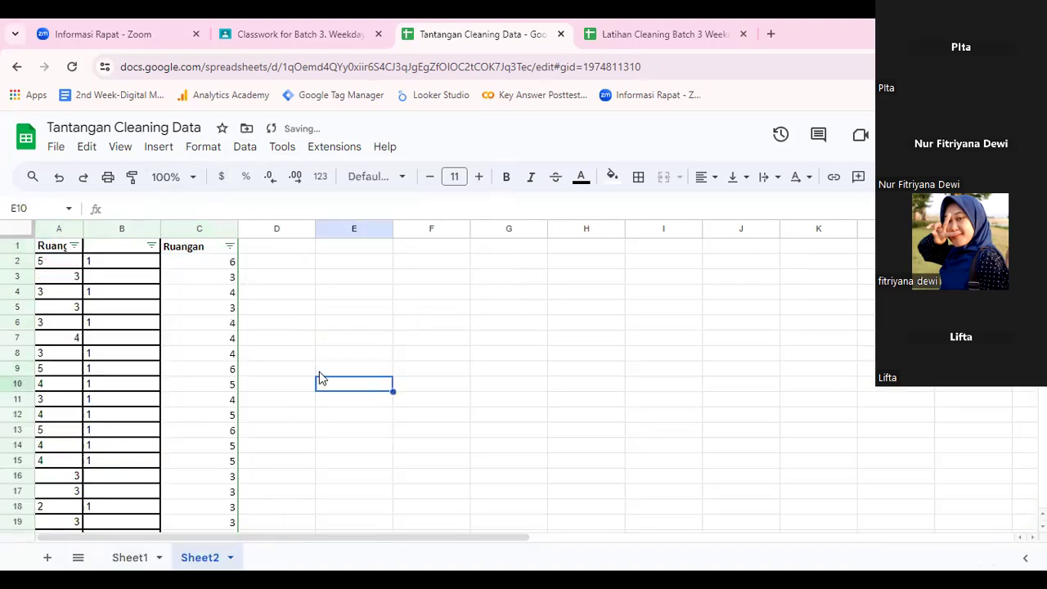
# Check the Ruangan values in column C down to the last data row.
pyautogui.press('pagedown')
pyautogui.press('pagedown')
pyautogui.press('Down')
pyautogui.press('Down')
pyautogui.press('Down')
pyautogui.press('Down')
pyautogui.press('Down')
pyautogui.press('Down')
pyautogui.press('Down')
pyautogui.press('Down')
pyautogui.press('Down')
pyautogui.press('Down')
pyautogui.press('Down')
pyautogui.press('Down')
pyautogui.press('Down')
pyautogui.press('Down')
pyautogui.press('Down')
pyautogui.press('Down')
pyautogui.press('Down')
pyautogui.press('Down')
pyautogui.press('Down')
pyautogui.press('Down')
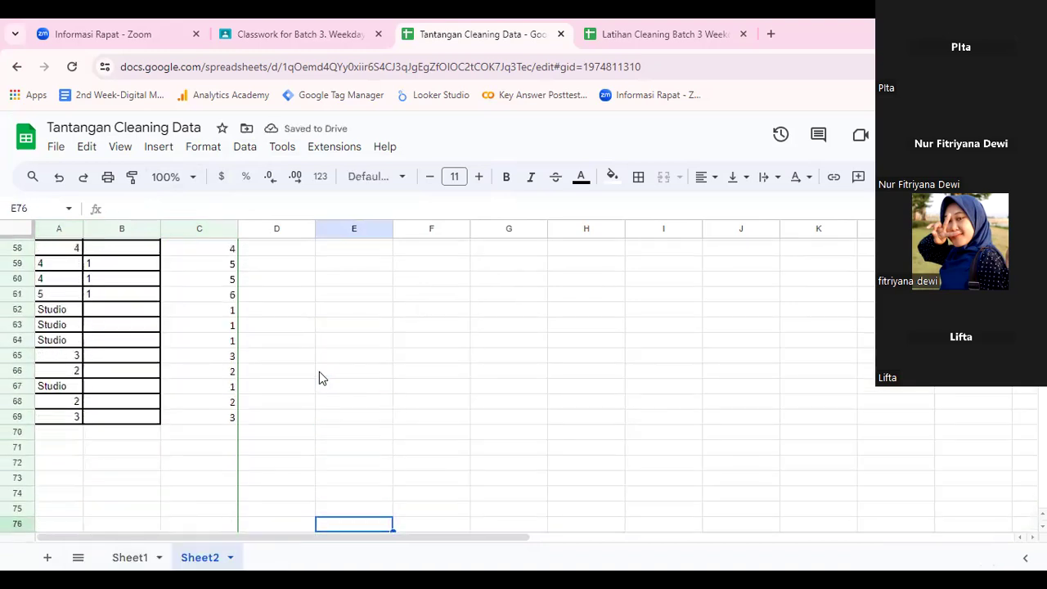
pyautogui.click(189, 228)
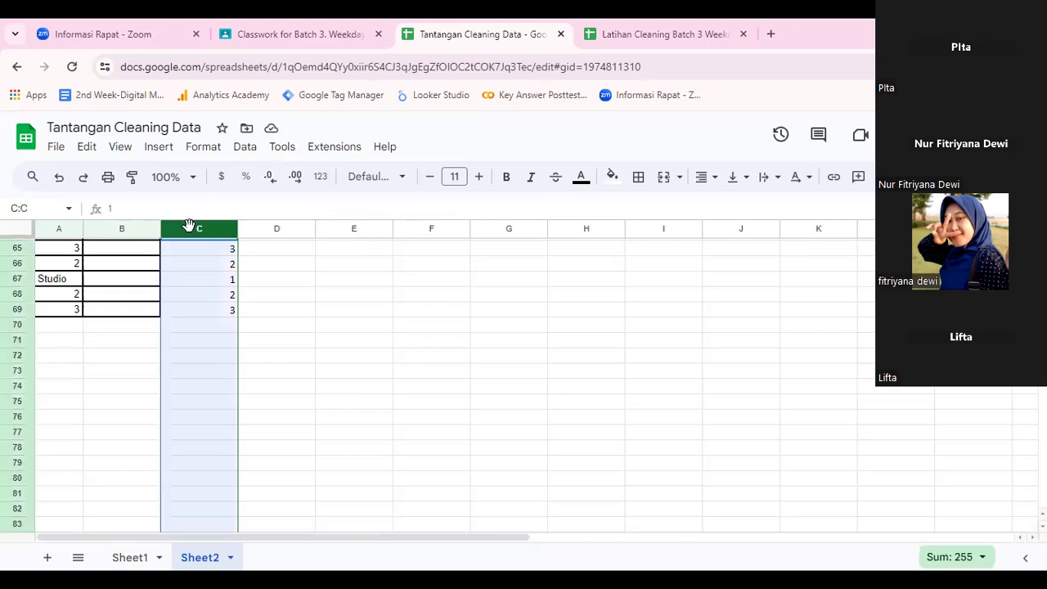
# Add a new sheet and paste the entire contents of Sheet1 into it.
pyautogui.click(130, 557)
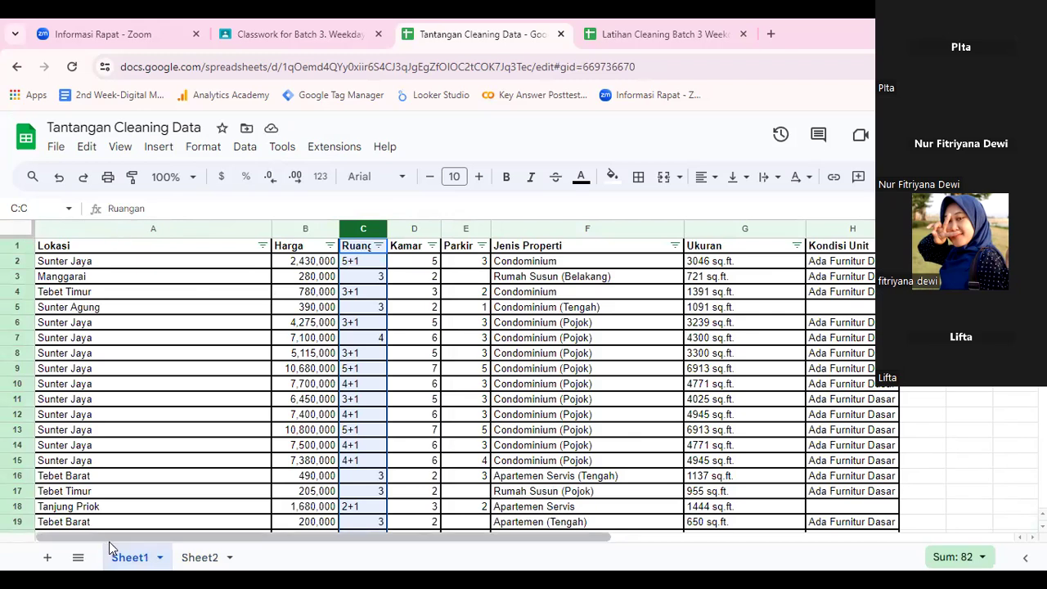
pyautogui.click(23, 235)
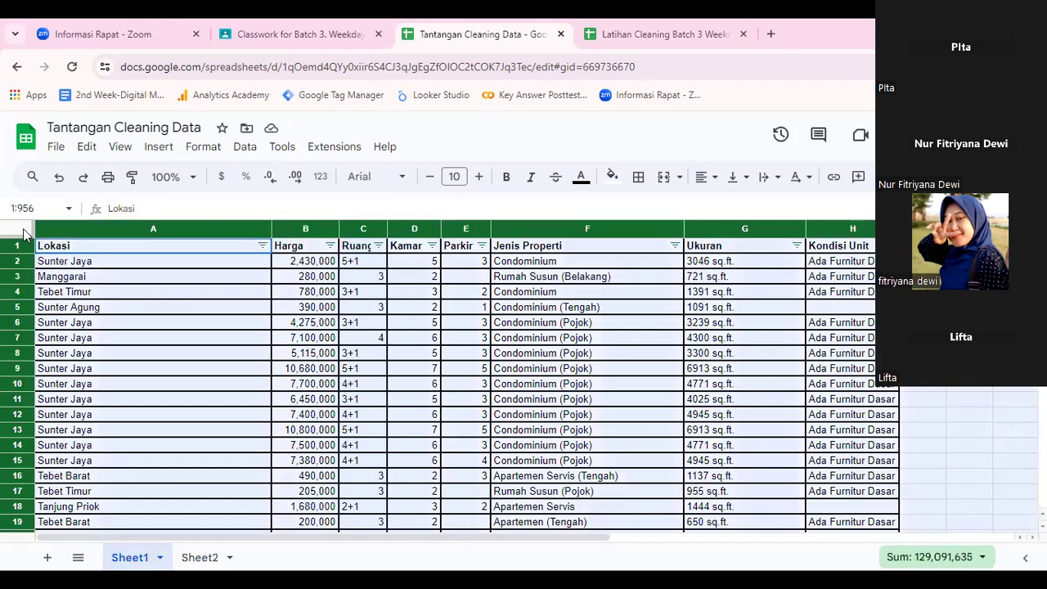
pyautogui.click(41, 558)
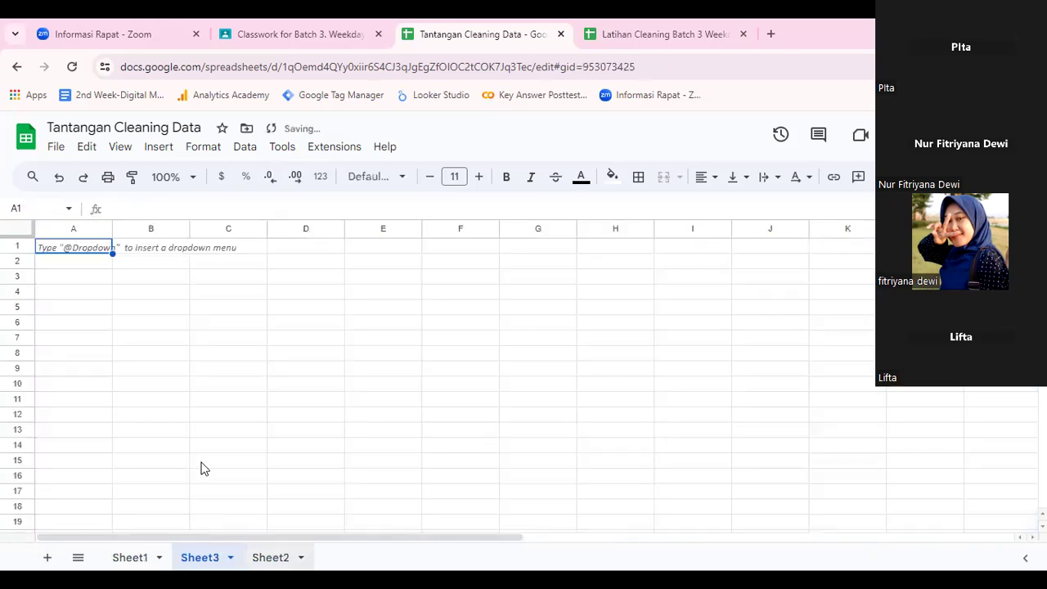
pyautogui.click(31, 235)
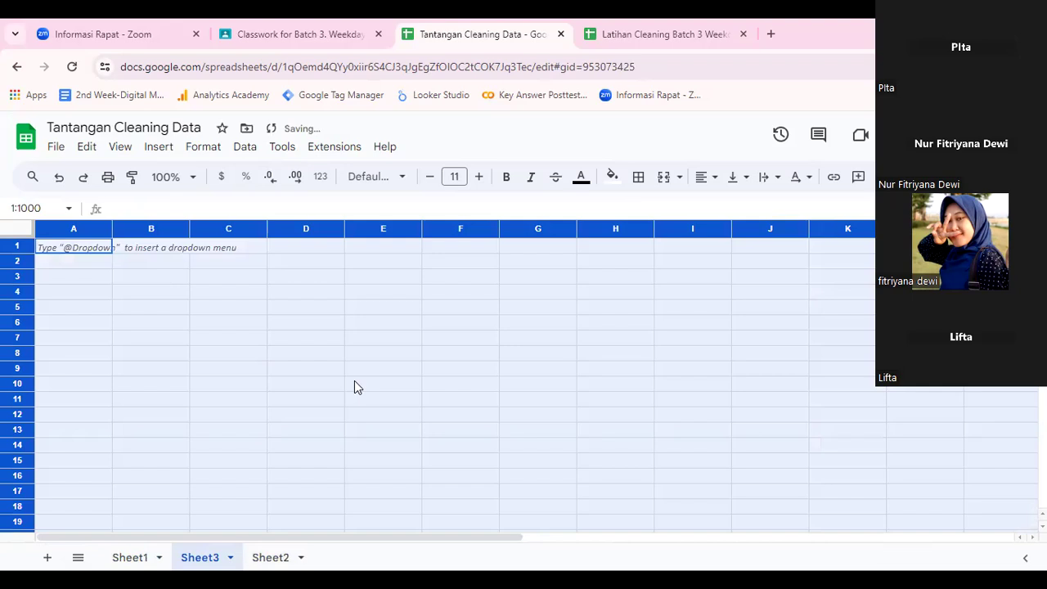
pyautogui.hotkey('ctrl', 'v')
pyautogui.click(138, 558)
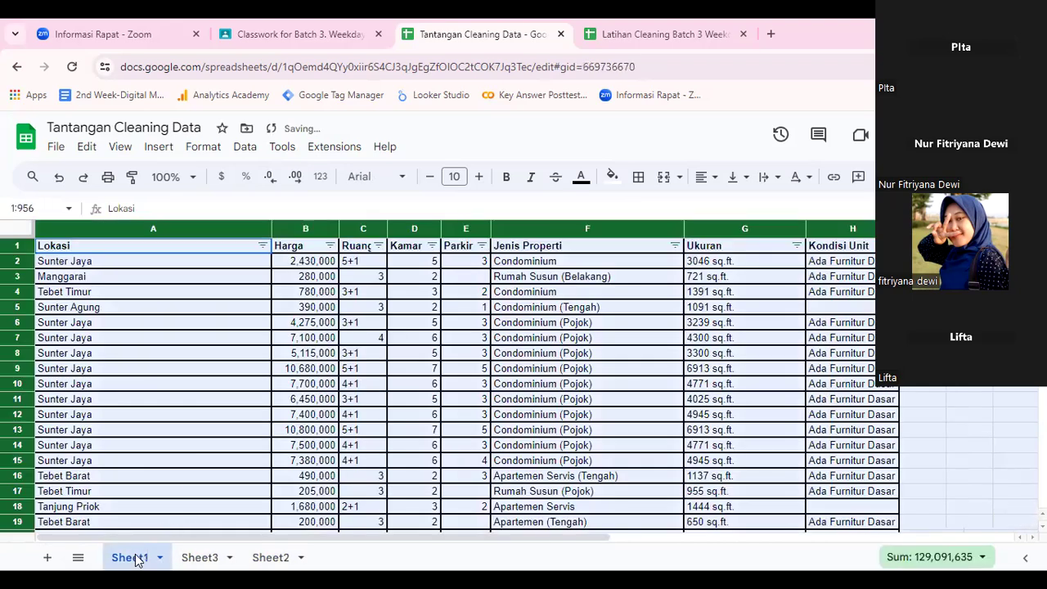
pyautogui.click(304, 342)
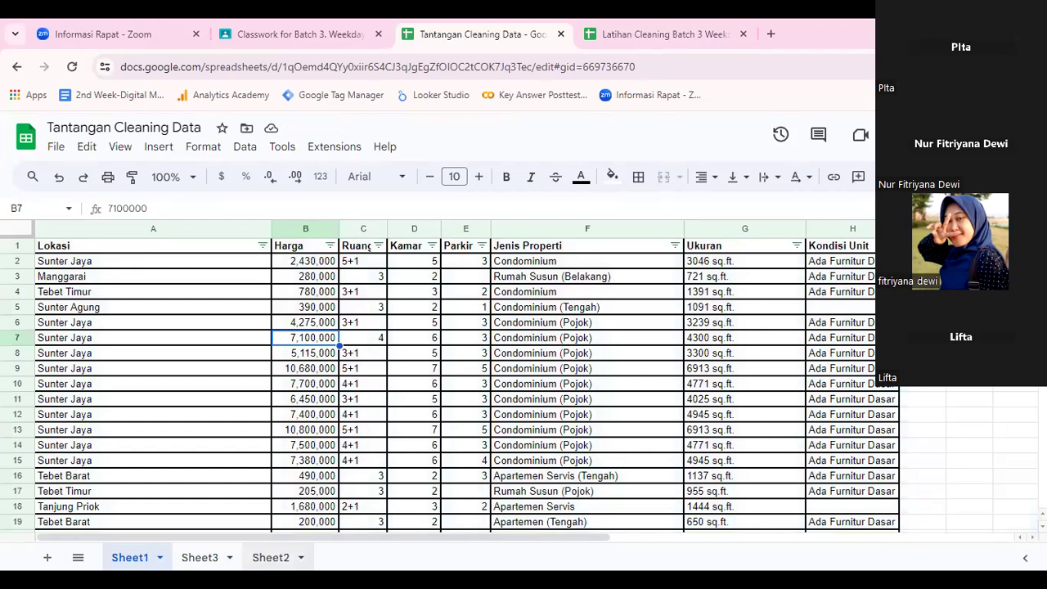
# Review the room totals in column C of Sheet2 from the last data rows up to row 28.
pyautogui.click(271, 557)
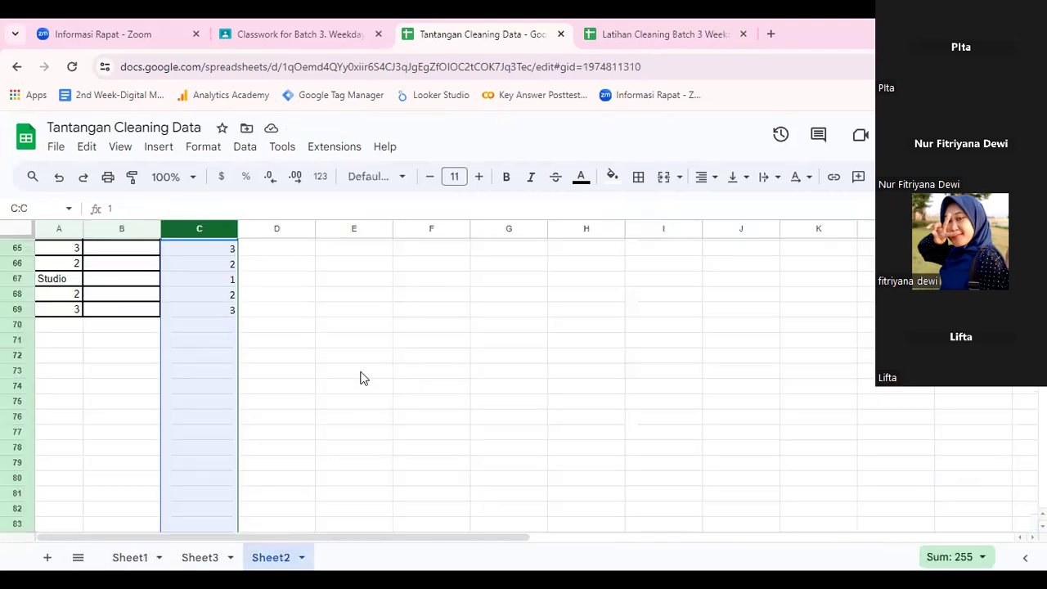
pyautogui.click(307, 332)
pyautogui.press('Up')
pyautogui.press('Up')
pyautogui.press('Up')
pyautogui.press('Up')
pyautogui.press('Up')
pyautogui.press('Up')
pyautogui.press('Up')
pyautogui.press('Up')
pyautogui.press('Up')
pyautogui.press('Up')
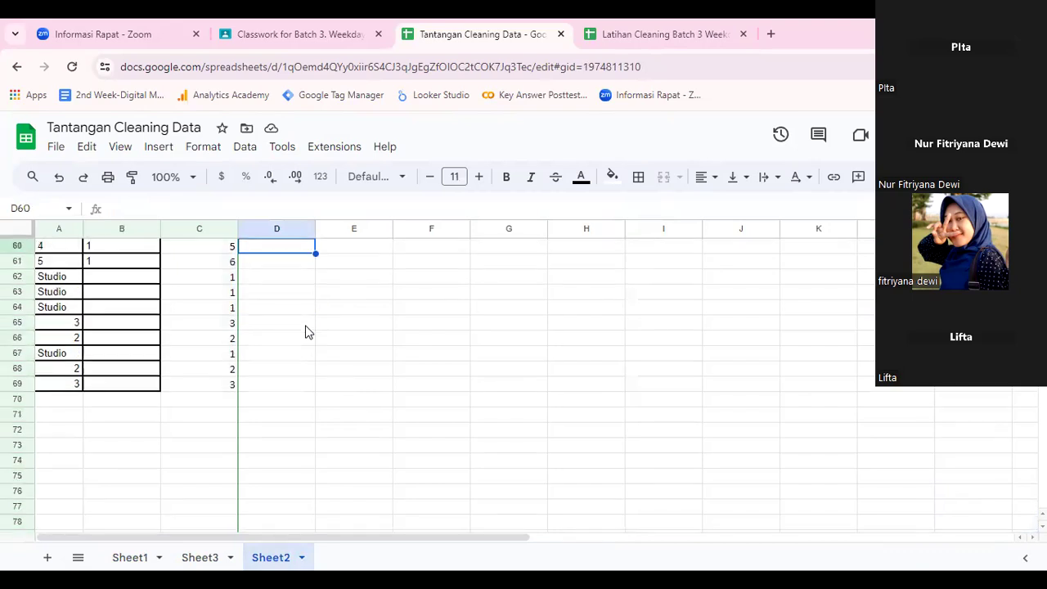
pyautogui.press('Up')
pyautogui.press('Up')
pyautogui.press('Up')
pyautogui.press('Up')
pyautogui.press('Up')
pyautogui.press('Up')
pyautogui.press('Up')
pyautogui.press('Up')
pyautogui.press('Up')
pyautogui.press('Up')
pyautogui.press('Up')
pyautogui.press('Up')
pyautogui.press('Up')
pyautogui.press('Up')
pyautogui.press('Up')
pyautogui.press('Up')
pyautogui.press('Up')
pyautogui.press('Up')
pyautogui.press('Up')
pyautogui.press('Up')
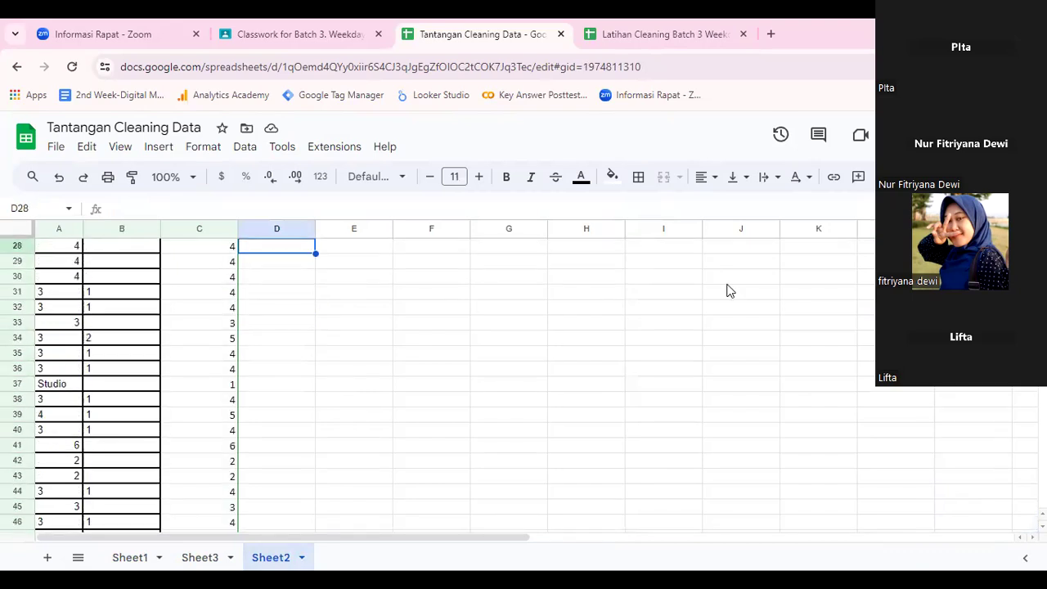
# Copy the room totals in column C of Sheet2 and move Sheet3 after Sheet2 in the sheet order.
pyautogui.click(203, 556)
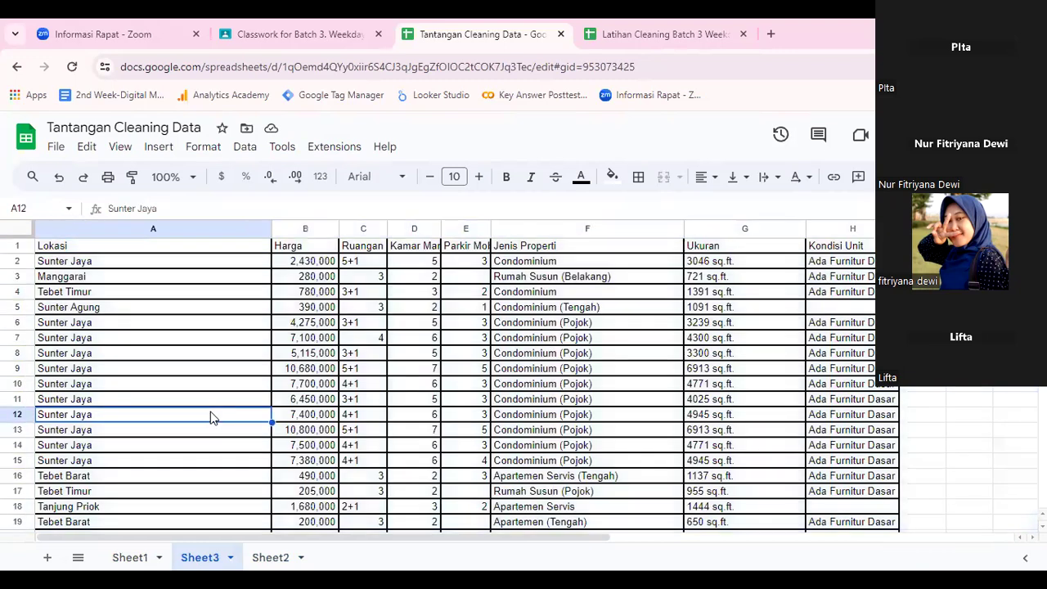
pyautogui.click(270, 557)
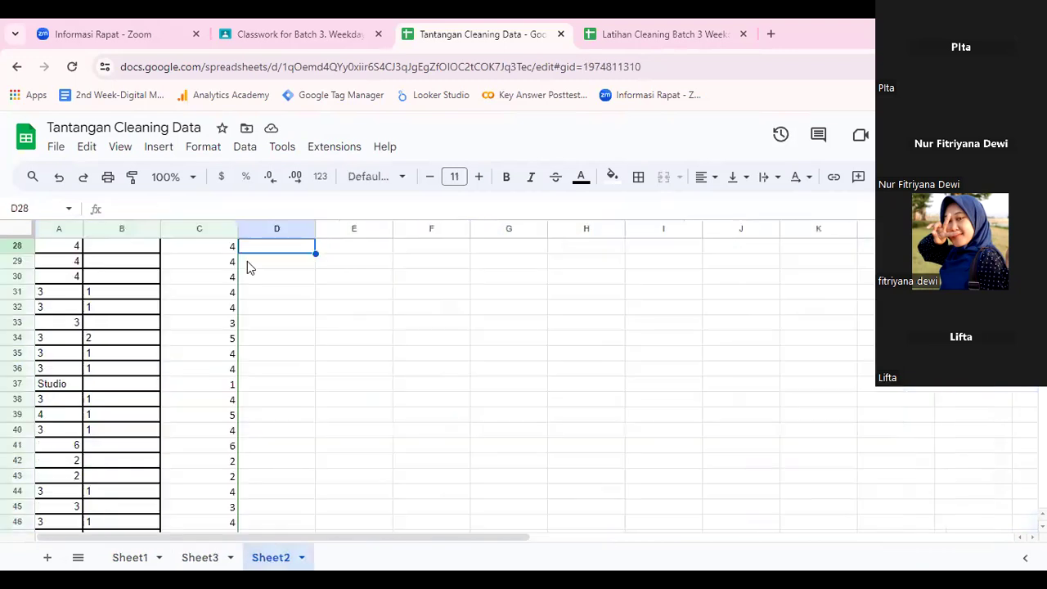
pyautogui.click(193, 229)
pyautogui.click(200, 559)
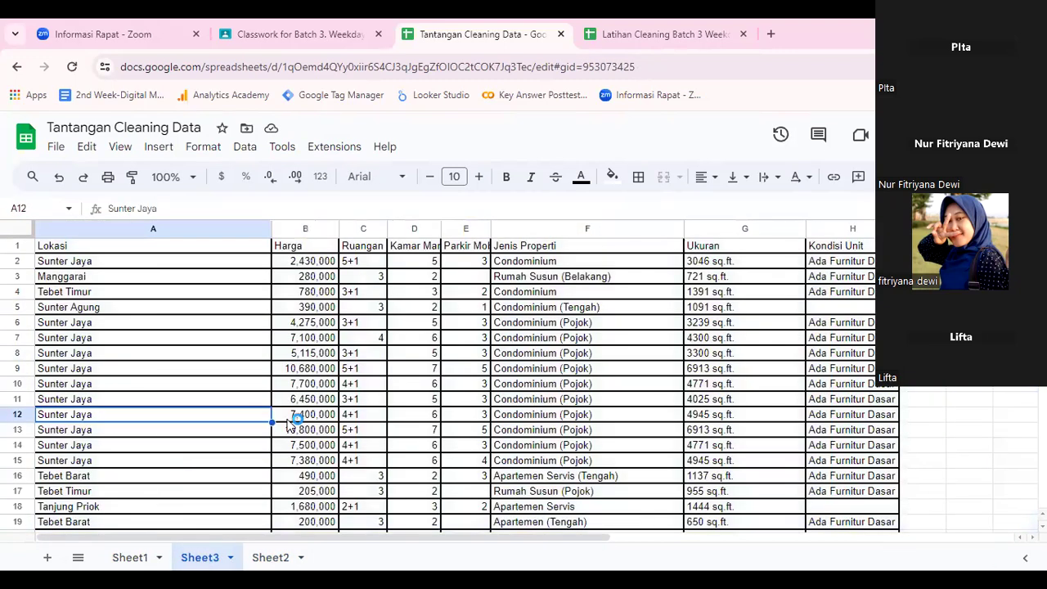
pyautogui.moveTo(202, 565); pyautogui.dragTo(273, 556)
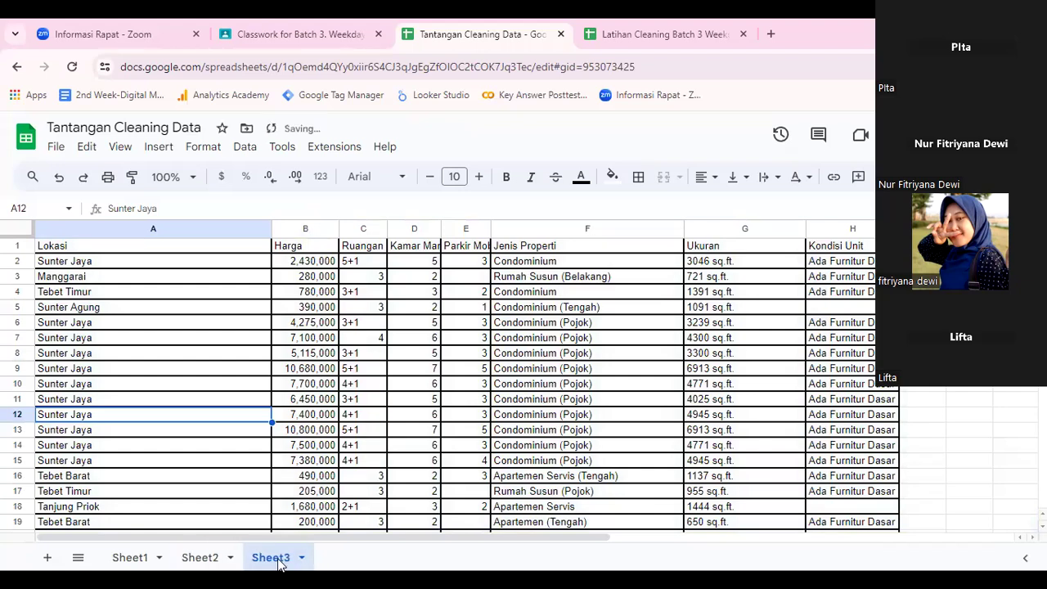
# Paste the copied room totals over Sheet3's Ruangan column as values only.
pyautogui.click(360, 232)
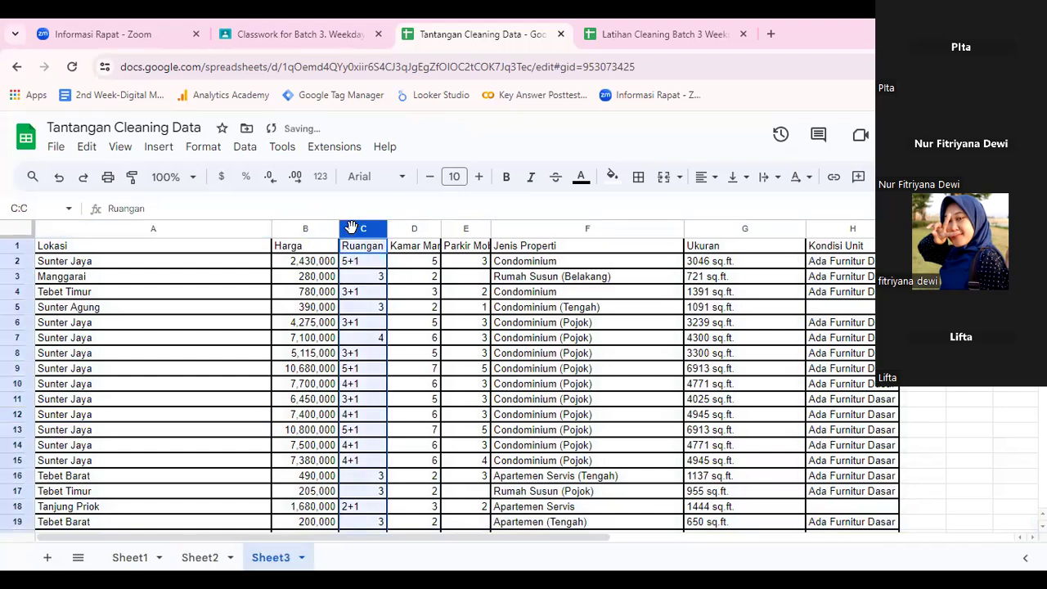
pyautogui.hotkey('ctrl', 'v')
pyautogui.click(358, 229)
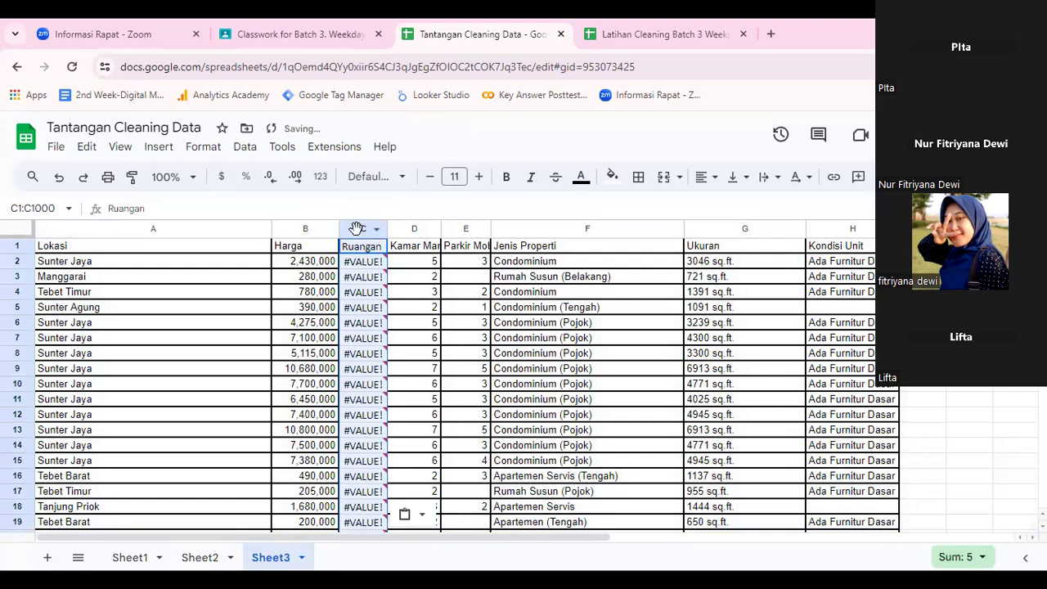
pyautogui.rightClick(357, 228)
pyautogui.moveTo(409, 270)
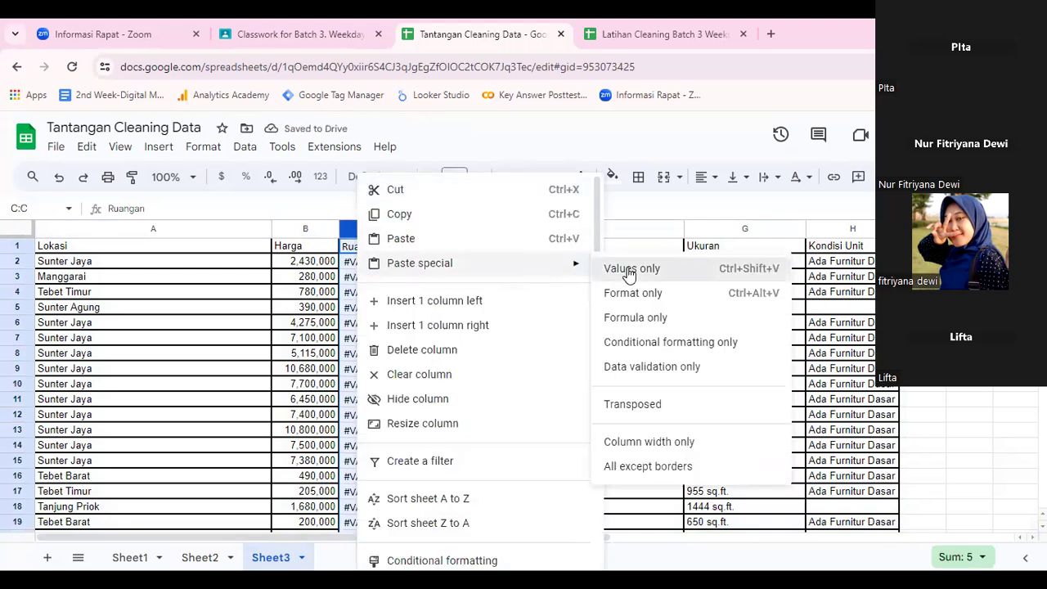
pyautogui.click(615, 270)
pyautogui.click(399, 311)
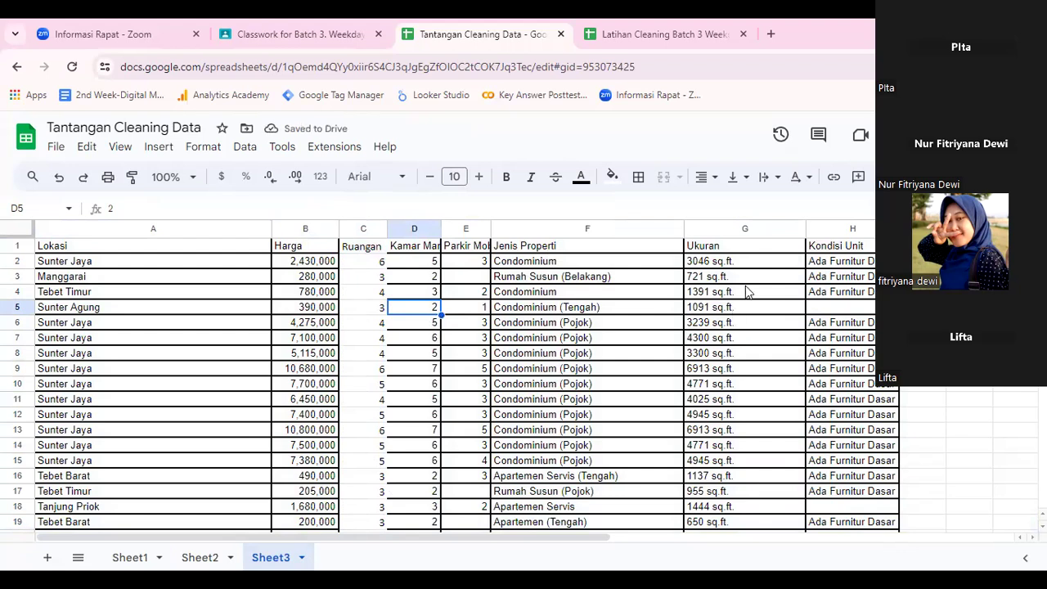
# Check Sheet3's remaining columns against the step-by-step cleaning list in the Data Cleaned sheet of Latihan Cleaning Batch 3 Weekdays.
pyautogui.click(723, 264)
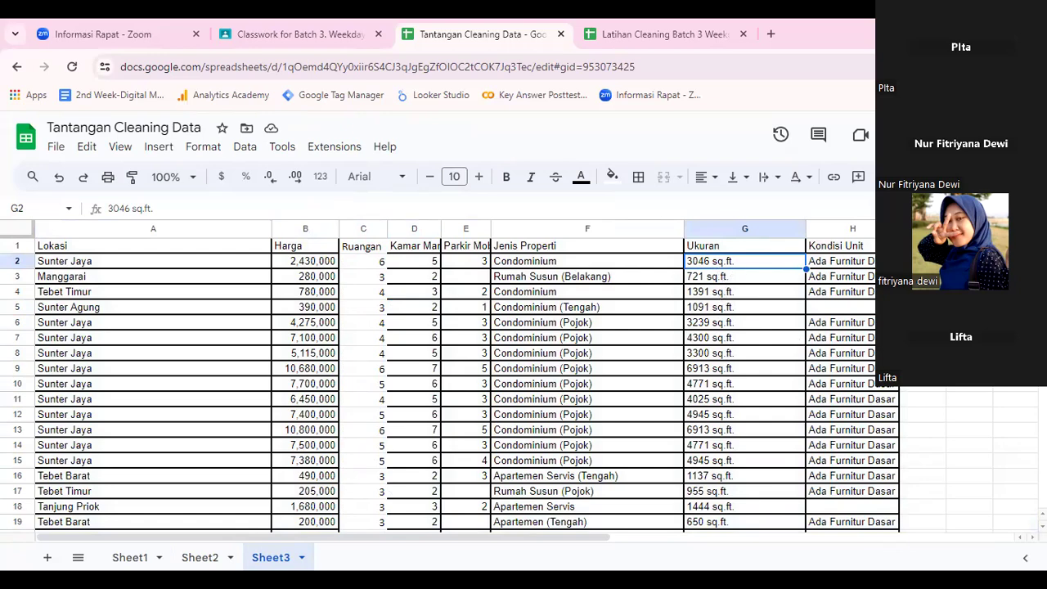
pyautogui.scroll(-20, 523, 384)
pyautogui.scroll(20, 524, 385)
pyautogui.scroll(-6, 524, 385)
pyautogui.scroll(15, 523, 385)
pyautogui.click(461, 280)
pyautogui.click(655, 33)
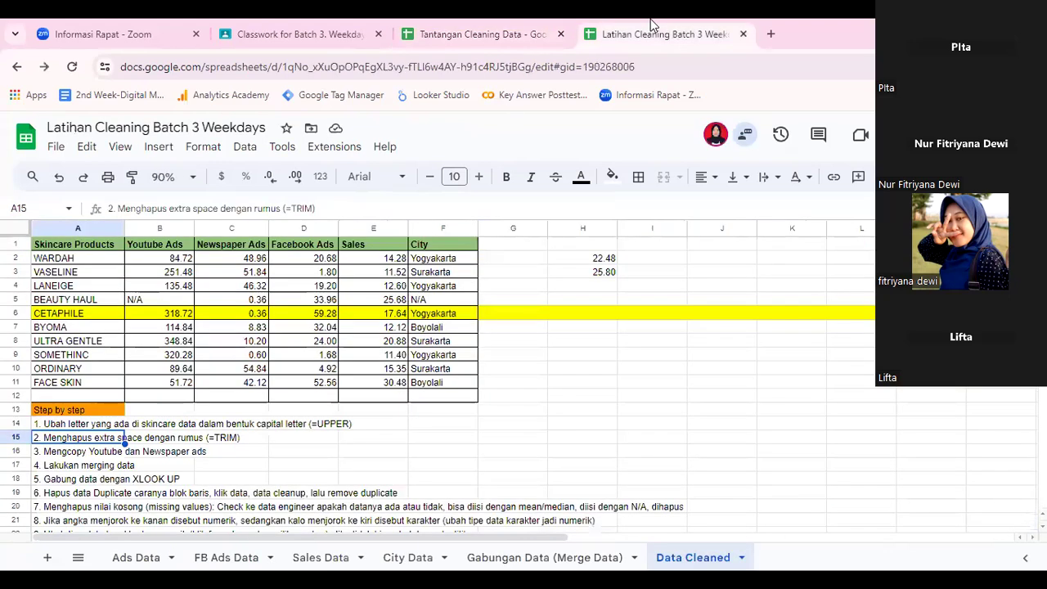
pyautogui.click(51, 467)
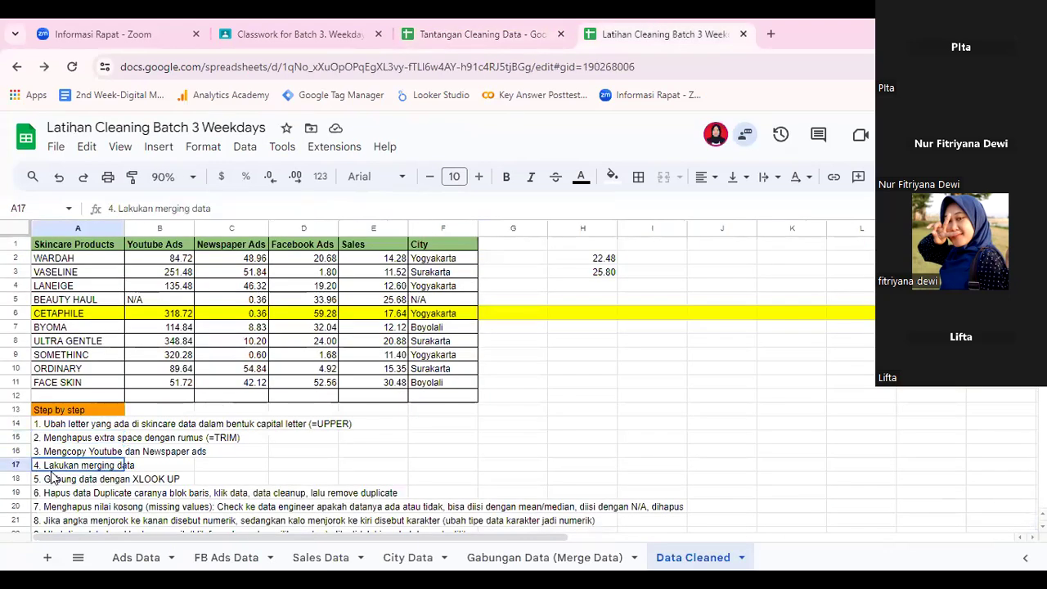
pyautogui.click(506, 27)
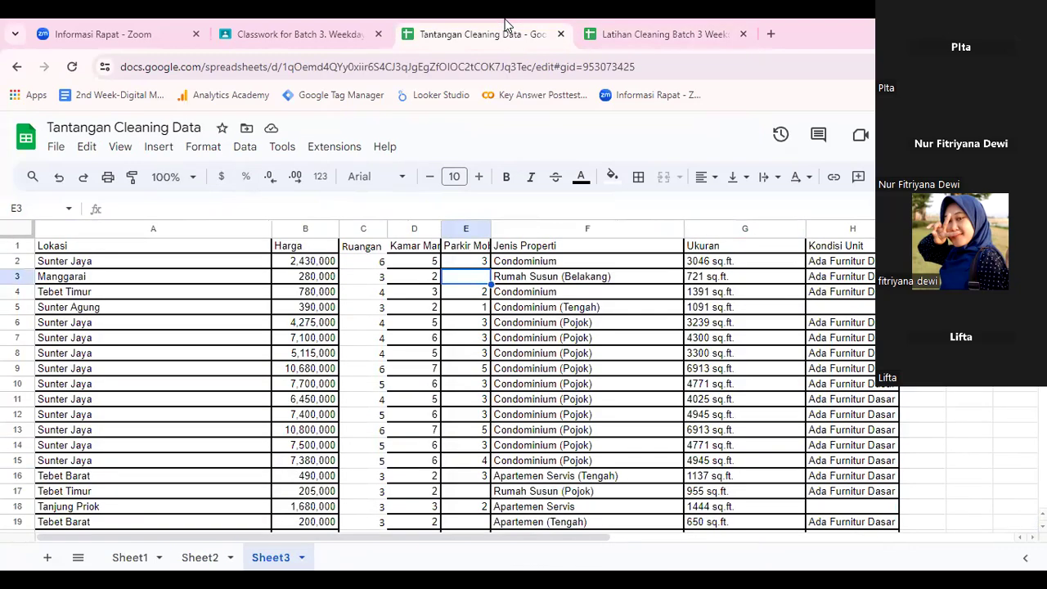
pyautogui.click(677, 29)
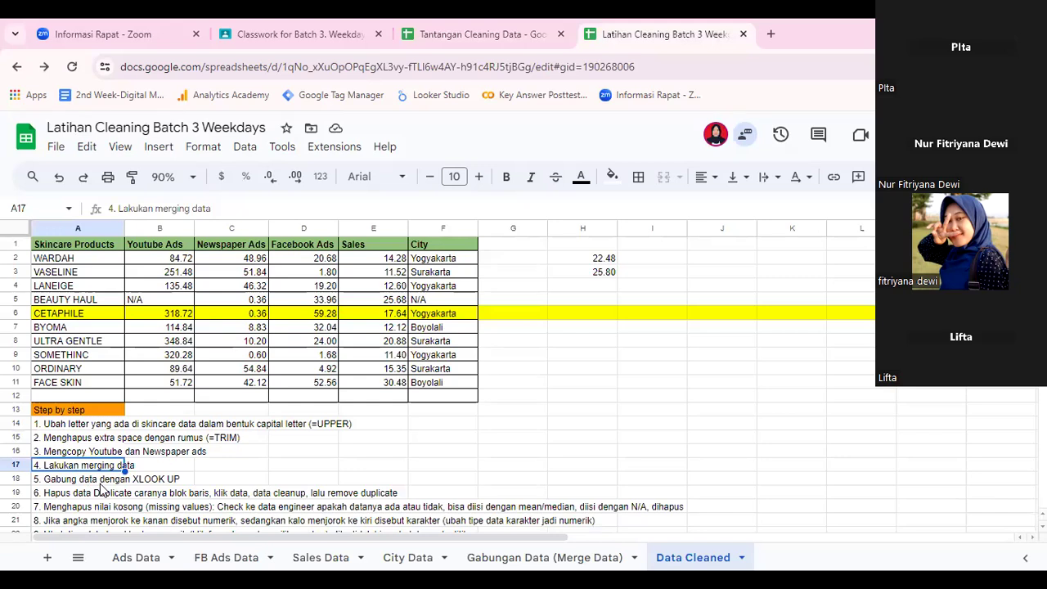
pyautogui.click(101, 492)
# Switch back to Tantangan Cleaning Data and trim whitespace from all cells of Sheet3.
pyautogui.click(520, 27)
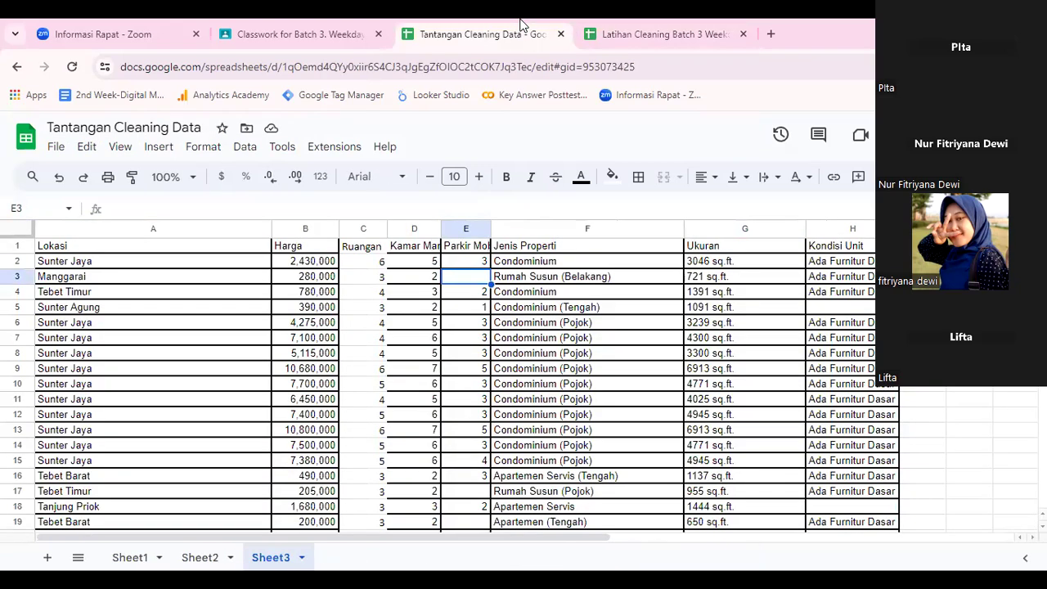
pyautogui.click(27, 232)
pyautogui.click(245, 146)
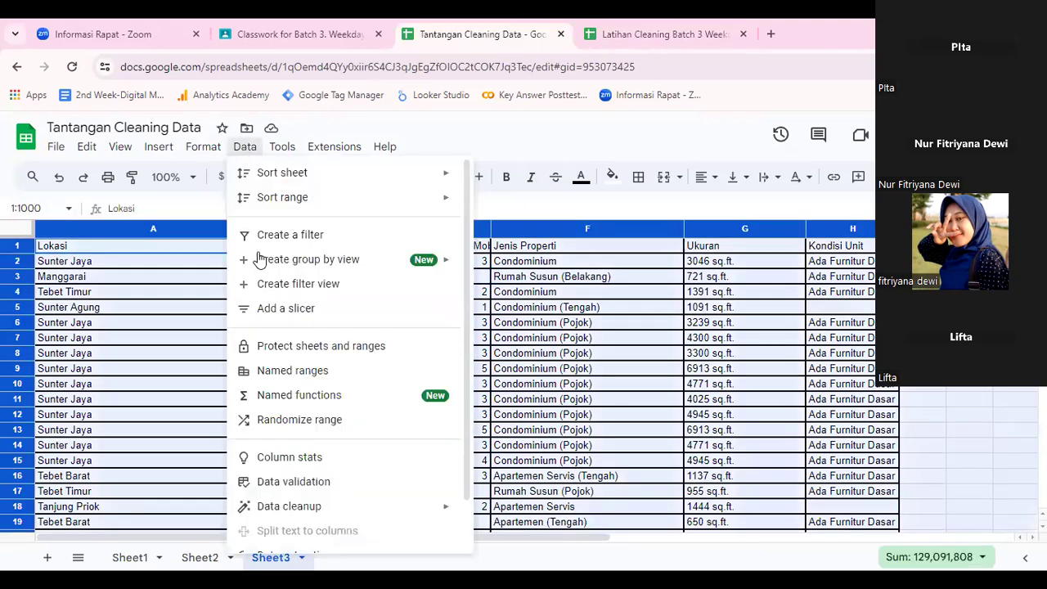
pyautogui.moveTo(412, 507)
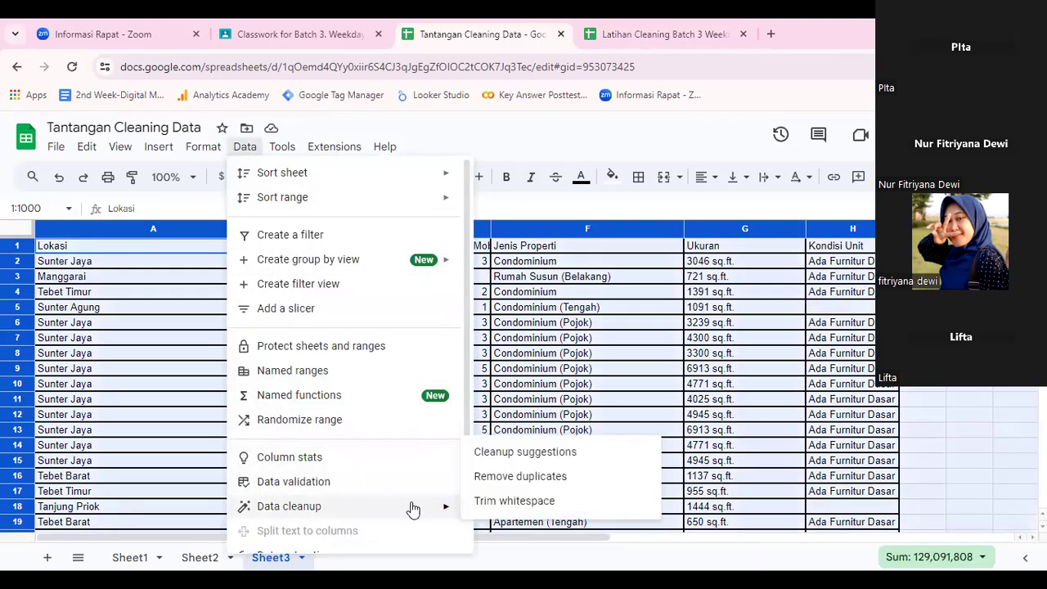
pyautogui.click(502, 502)
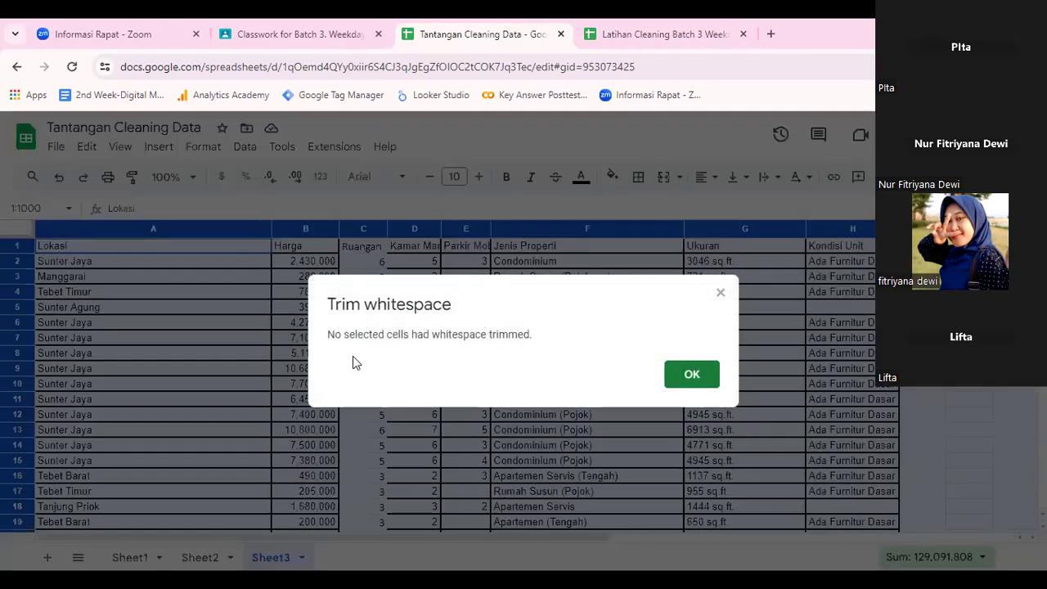
pyautogui.click(722, 293)
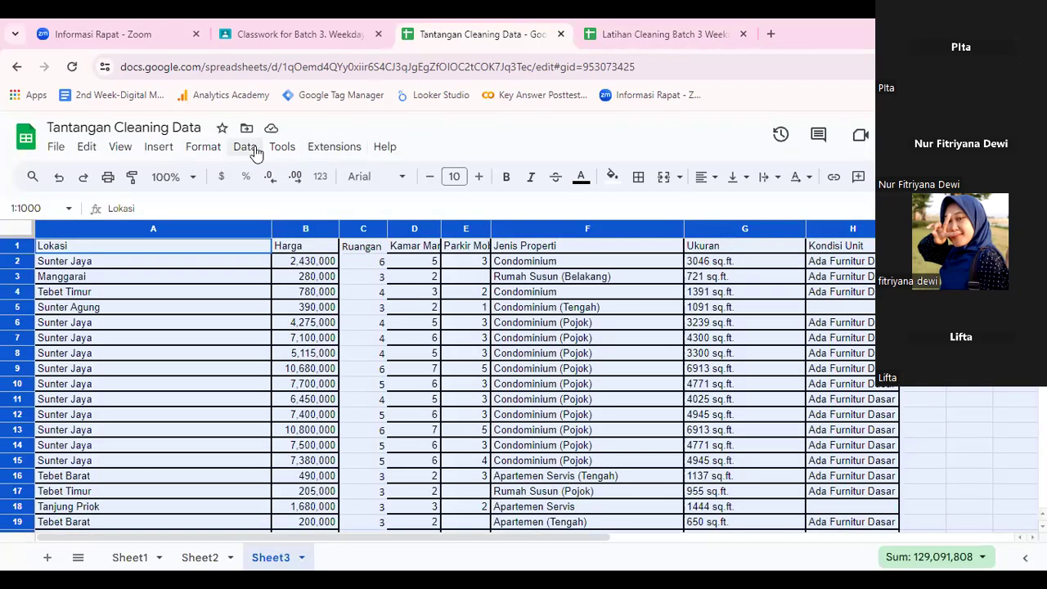
# Run duplicate removal on all of Sheet3, analyzing every column without marking a header row.
pyautogui.click(245, 151)
pyautogui.moveTo(336, 502)
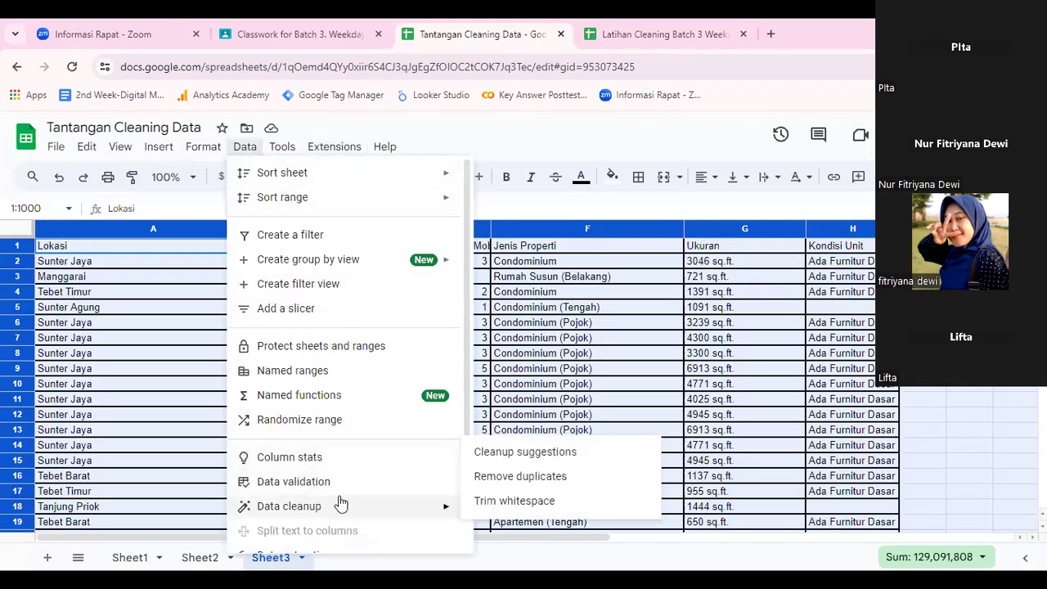
pyautogui.click(533, 484)
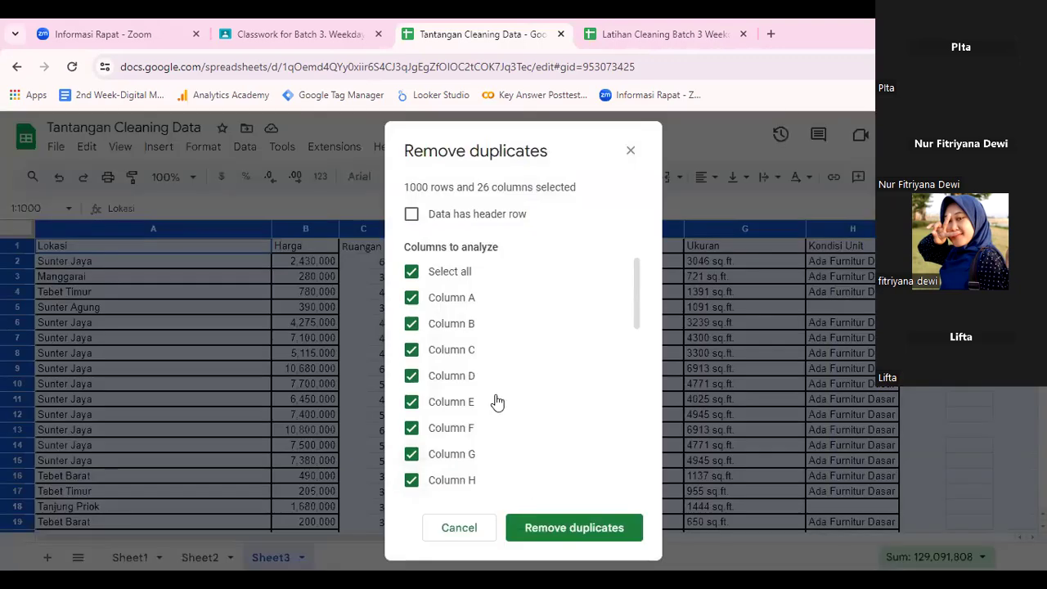
pyautogui.click(549, 530)
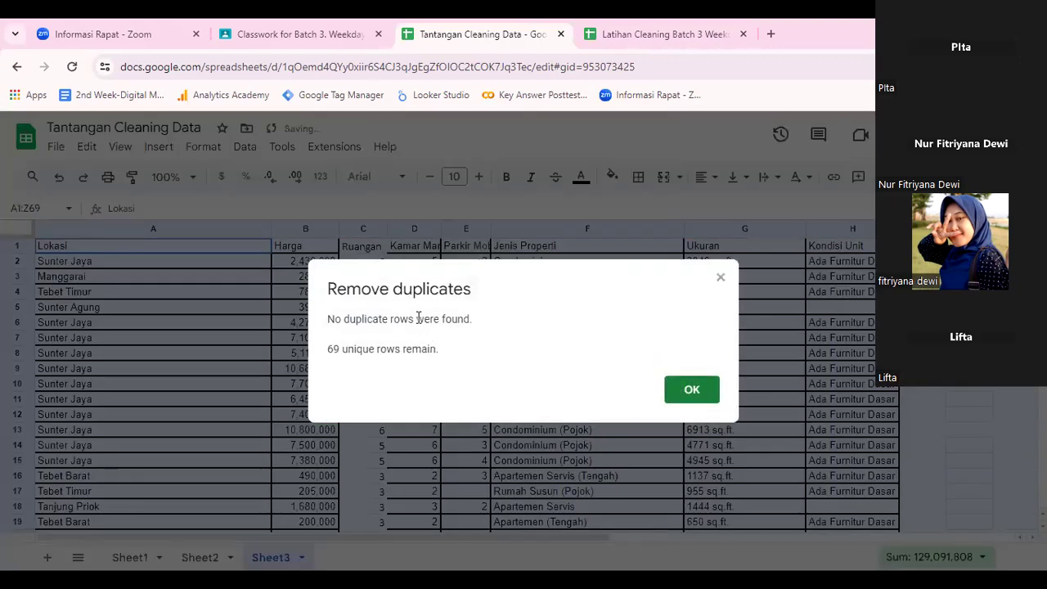
pyautogui.click(710, 393)
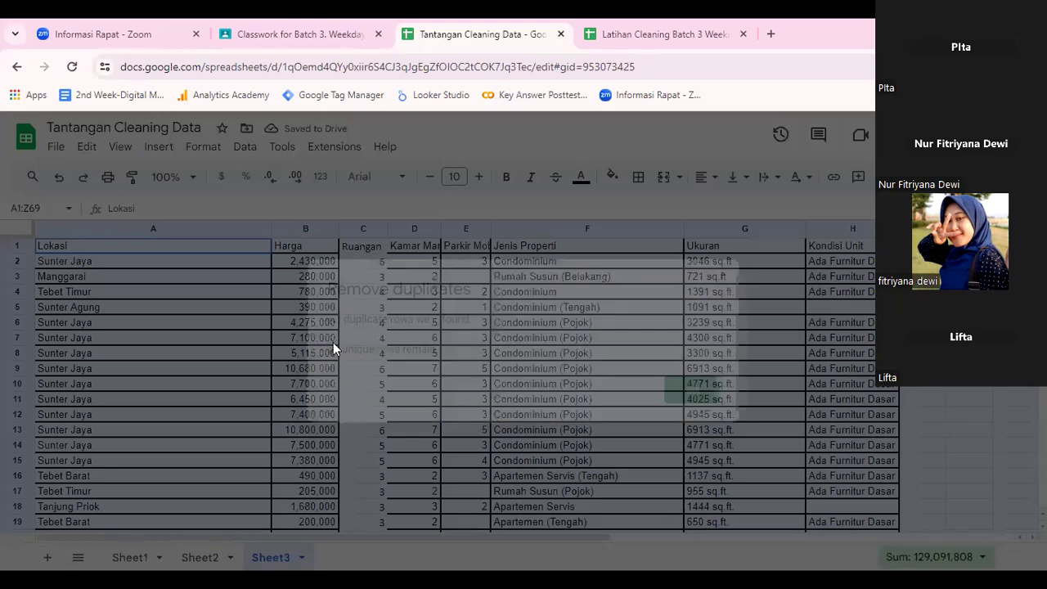
# Undo the room totals pasted into Sheet3's Ruangan column and delete Sheet3.
pyautogui.hotkey('ctrl', 'a')
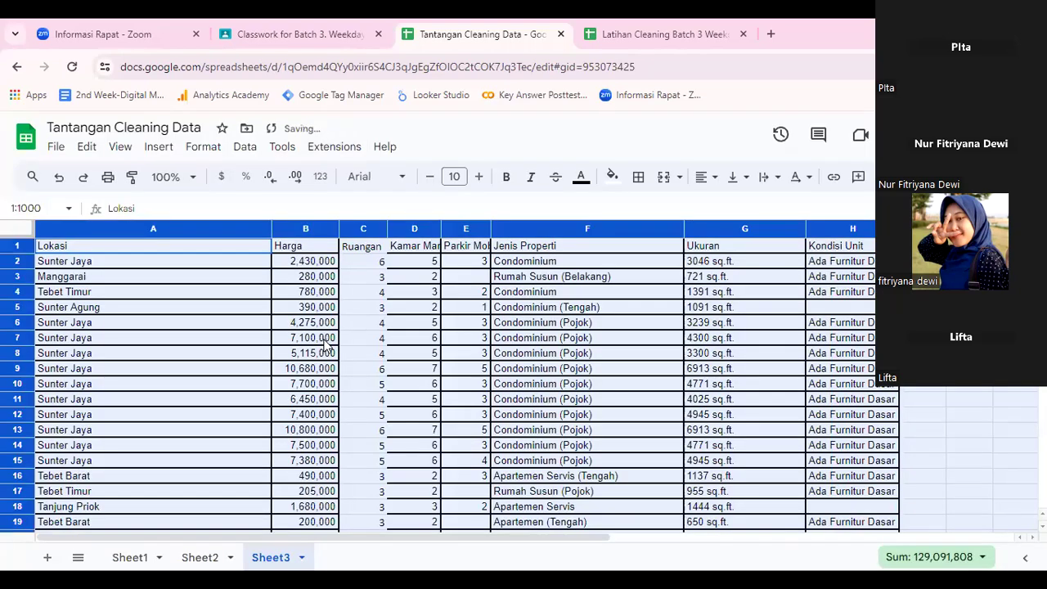
pyautogui.click(363, 228)
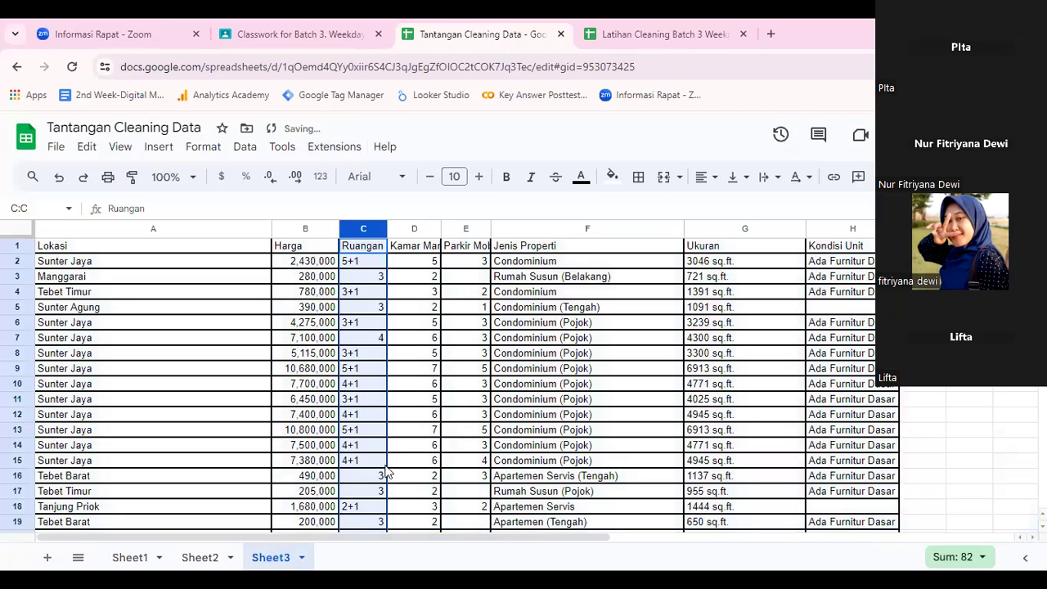
pyautogui.rightClick(269, 560)
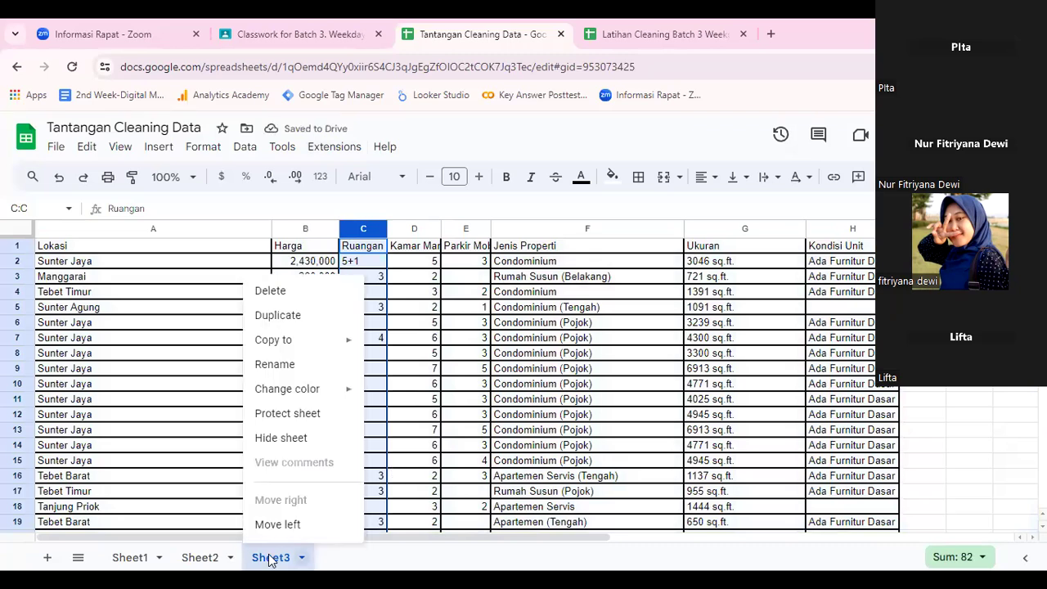
pyautogui.click(286, 302)
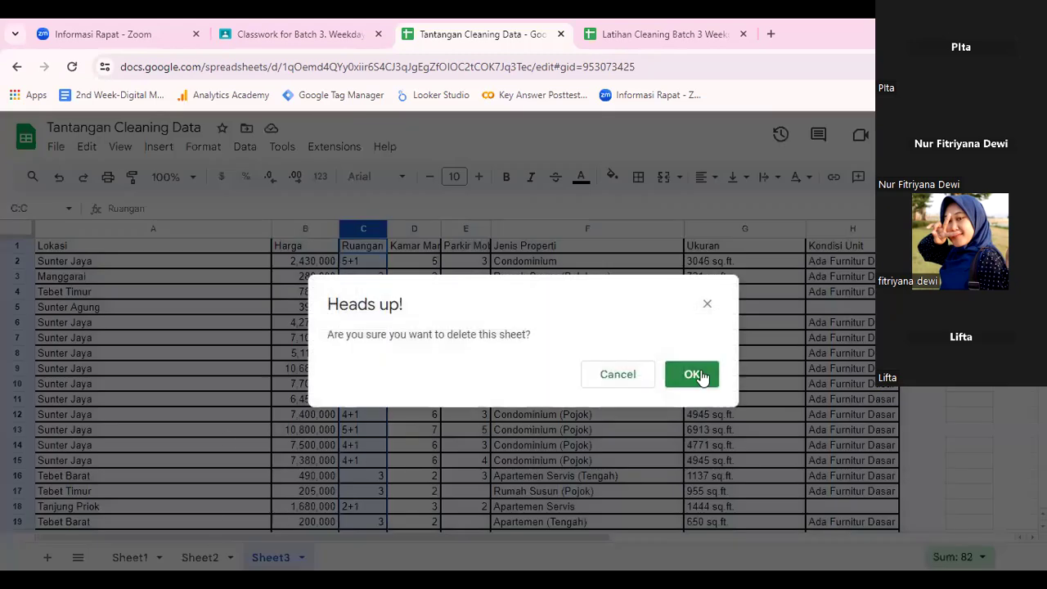
pyautogui.press('Return')
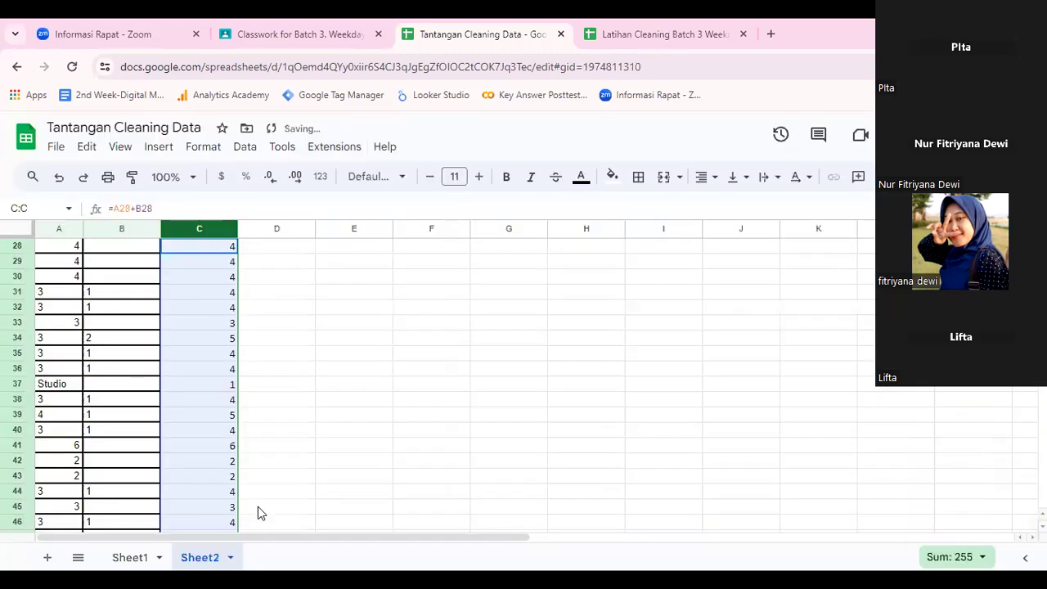
# Delete Sheet2 from Tantangan Cleaning Data.
pyautogui.click(204, 561)
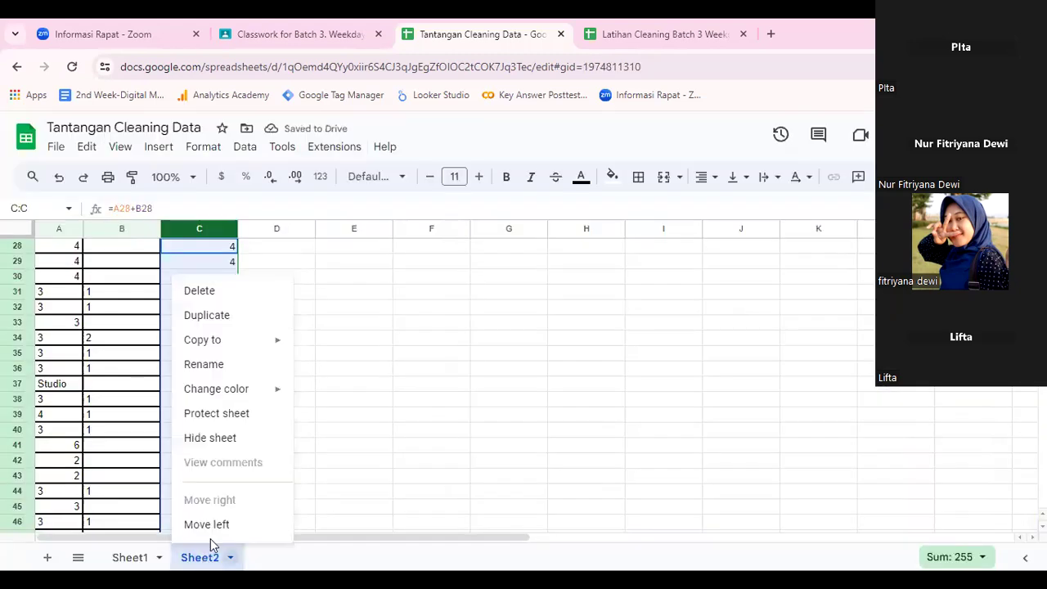
pyautogui.click(244, 291)
pyautogui.click(697, 381)
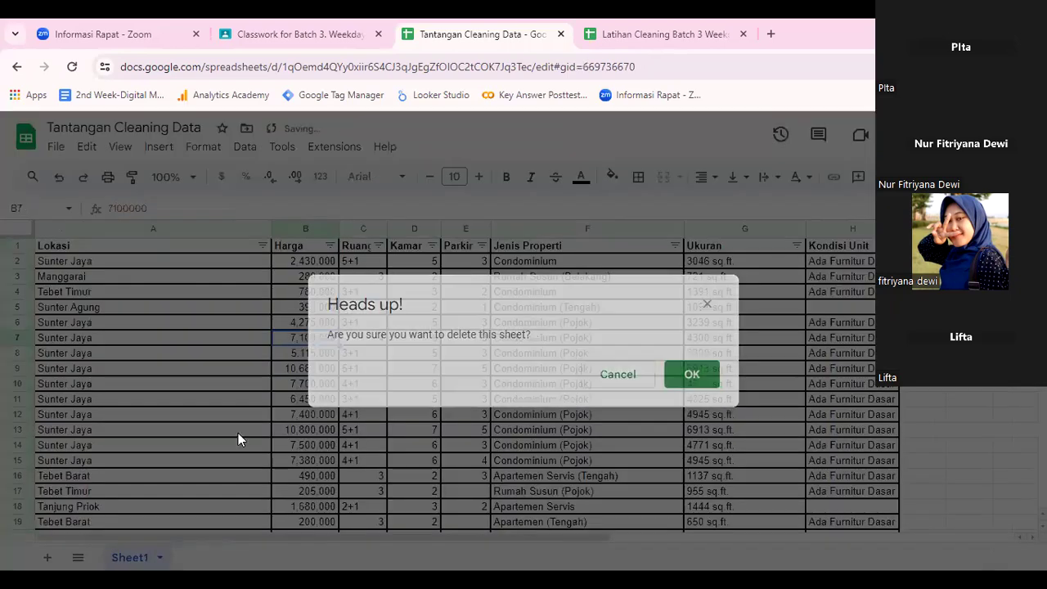
pyautogui.click(663, 33)
pyautogui.click(380, 315)
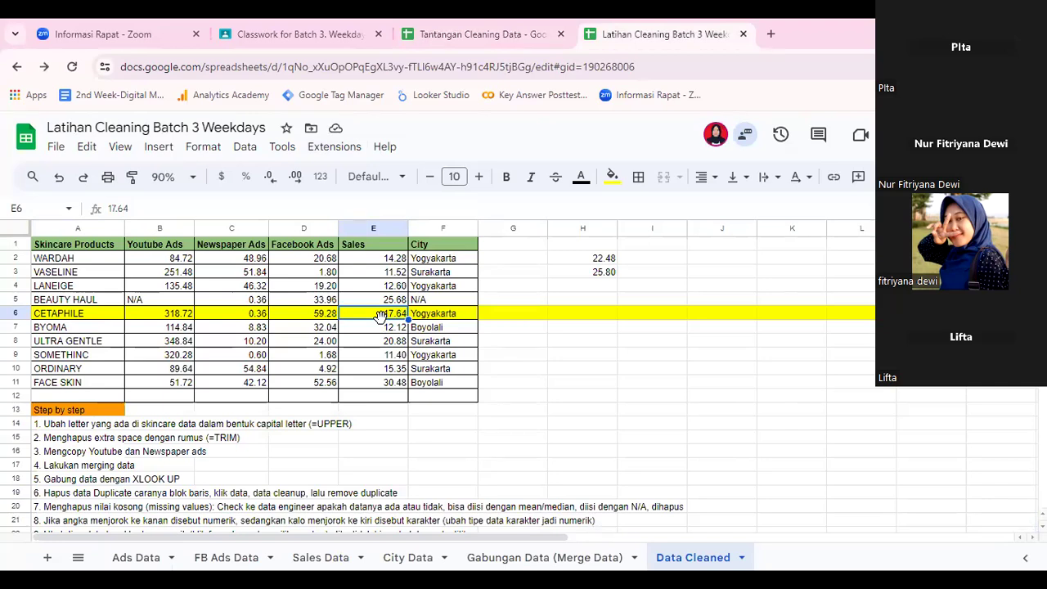
pyautogui.click(509, 27)
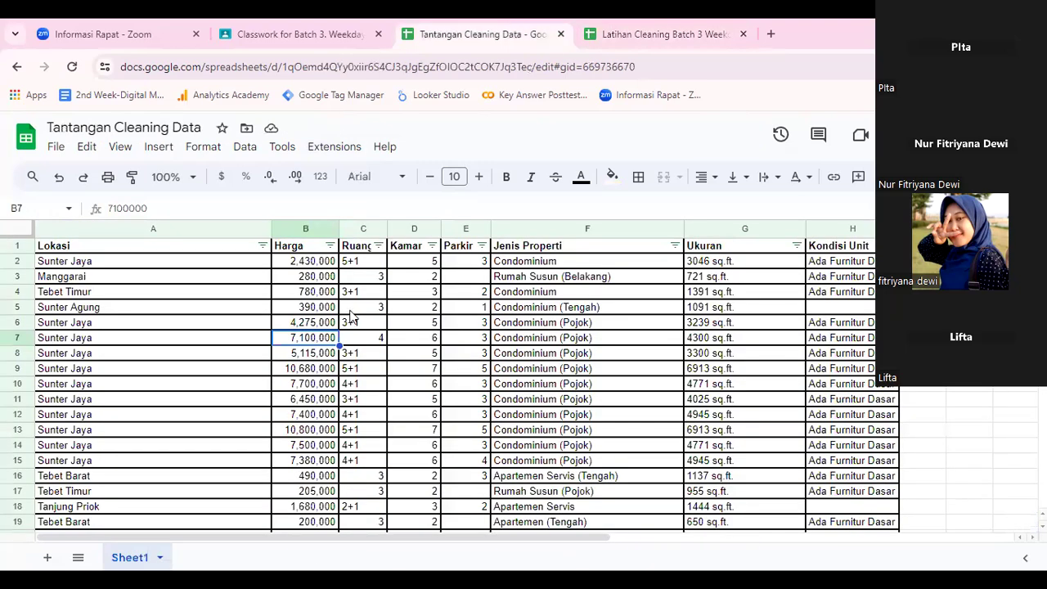
# Copy the Ruangan column from Sheet1 into column A of a new sheet in Tantangan Cleaning Data.
pyautogui.click(358, 229)
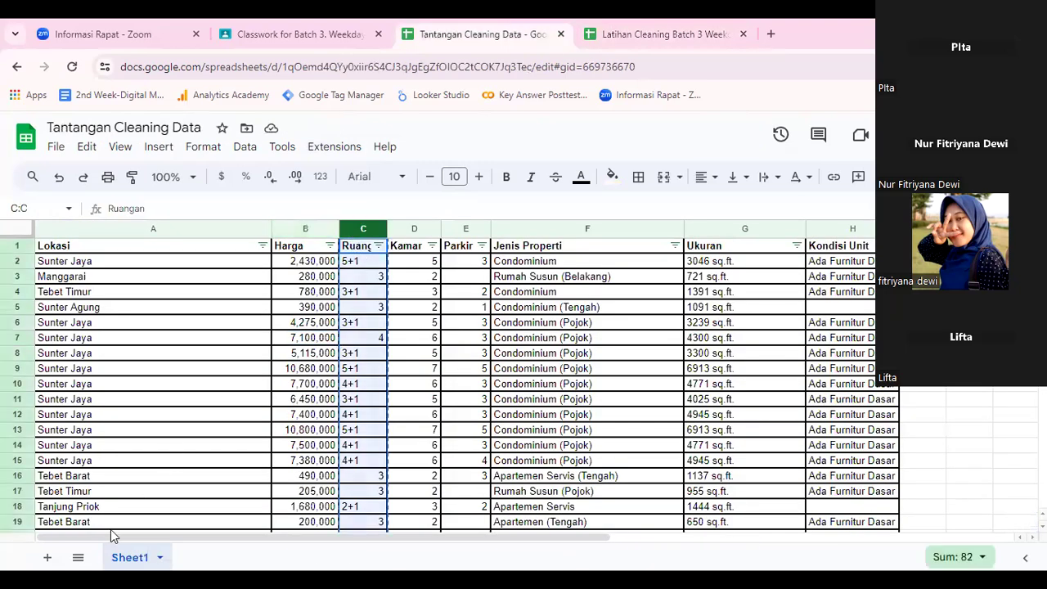
pyautogui.click(47, 557)
pyautogui.click(82, 230)
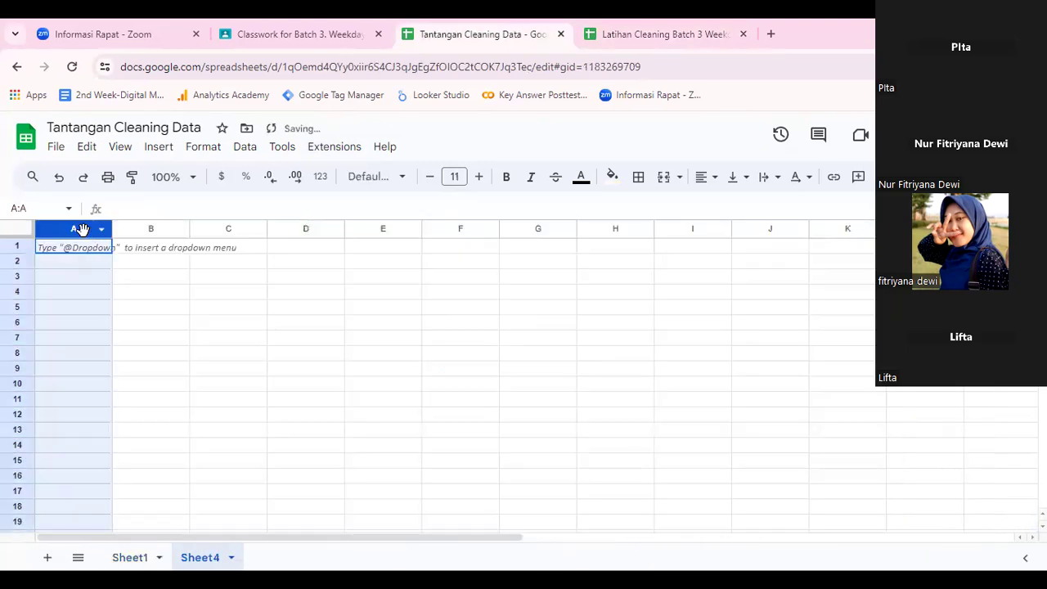
pyautogui.hotkey('ctrl', 'v')
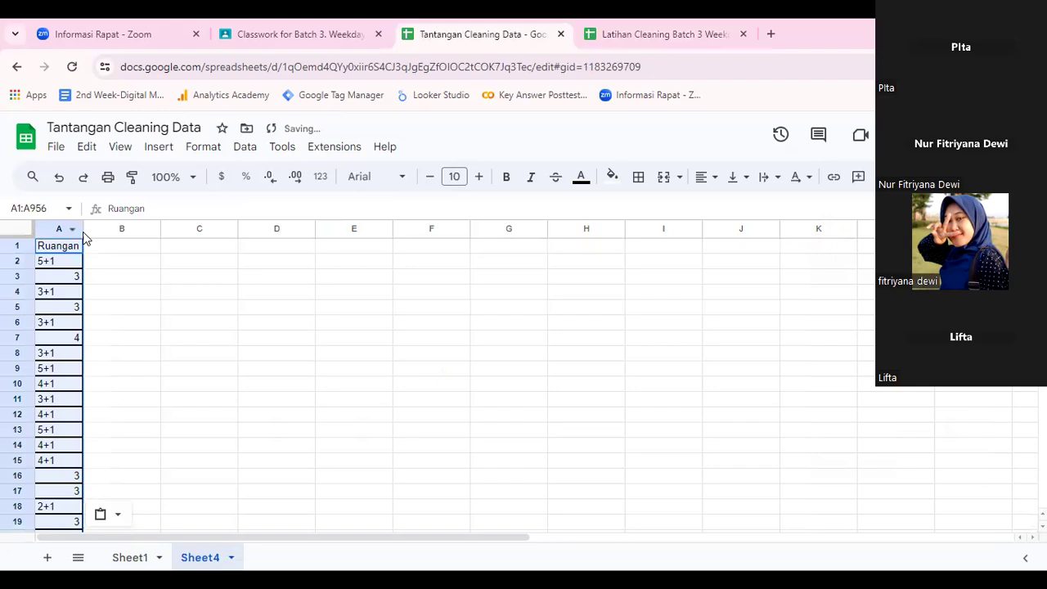
# Try splitting the copied Ruangan values into columns with the custom separator "+", and undo the split.
pyautogui.click(242, 146)
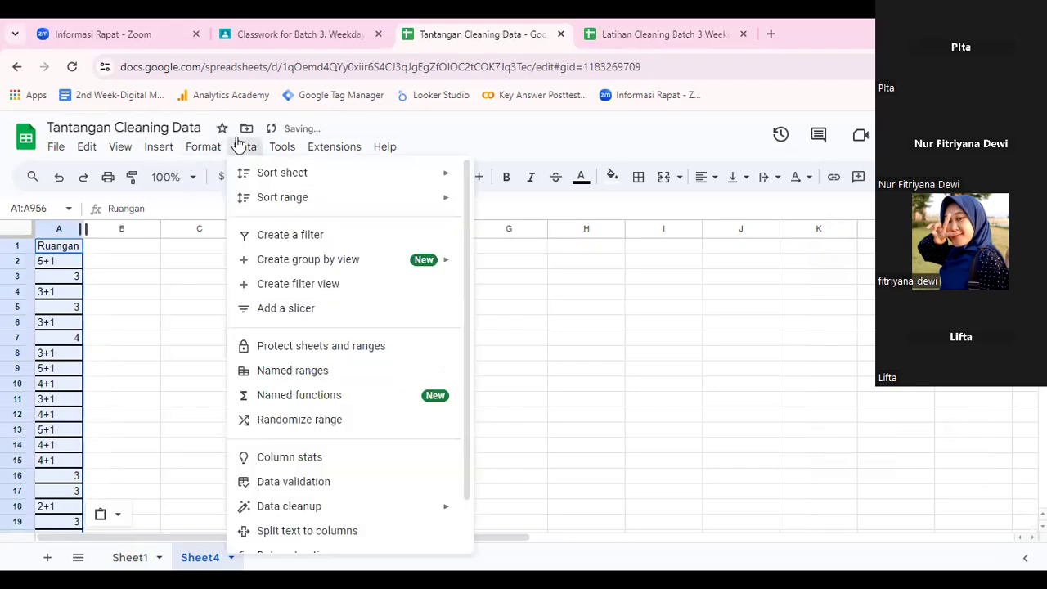
pyautogui.click(306, 534)
pyautogui.click(152, 500)
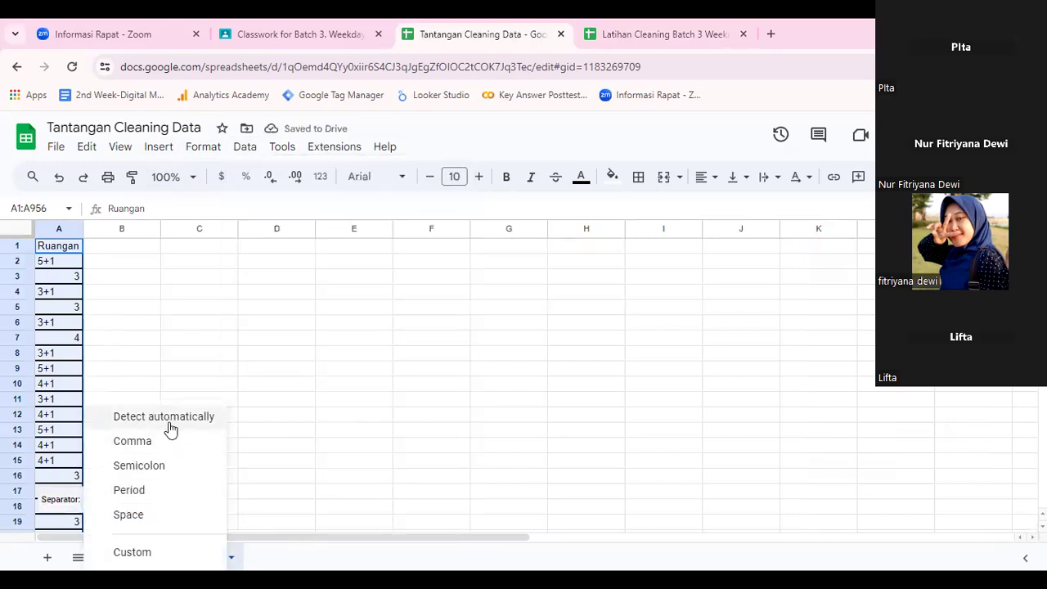
pyautogui.click(150, 554)
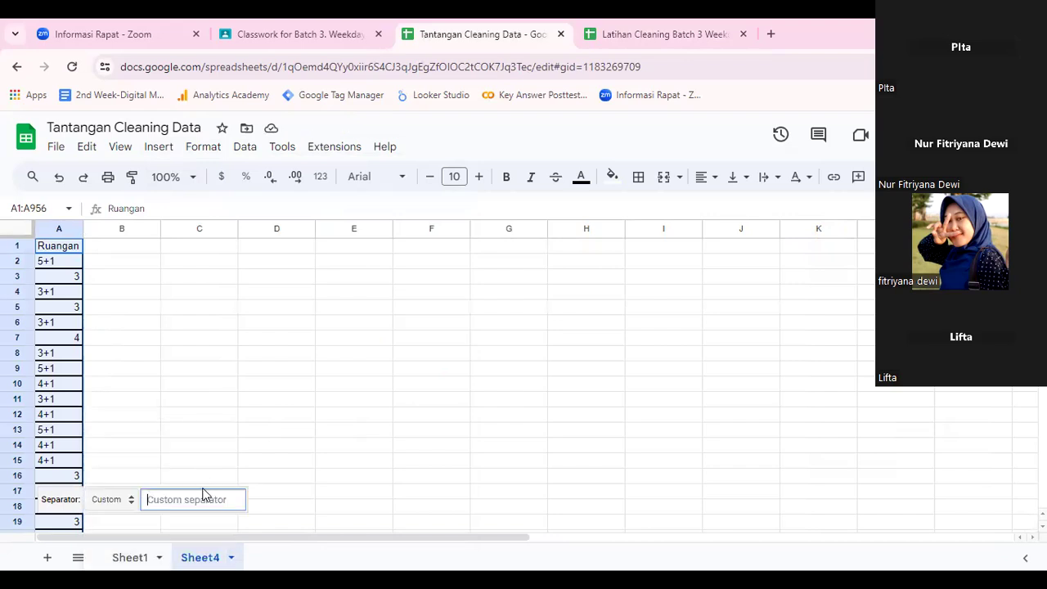
pyautogui.write('+')
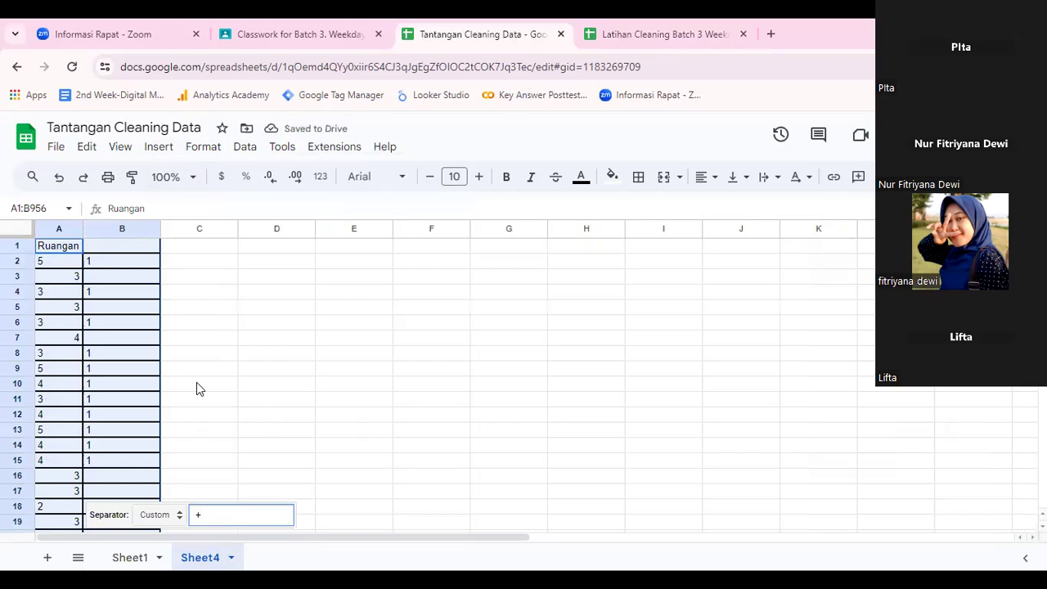
pyautogui.press('BackSpace')
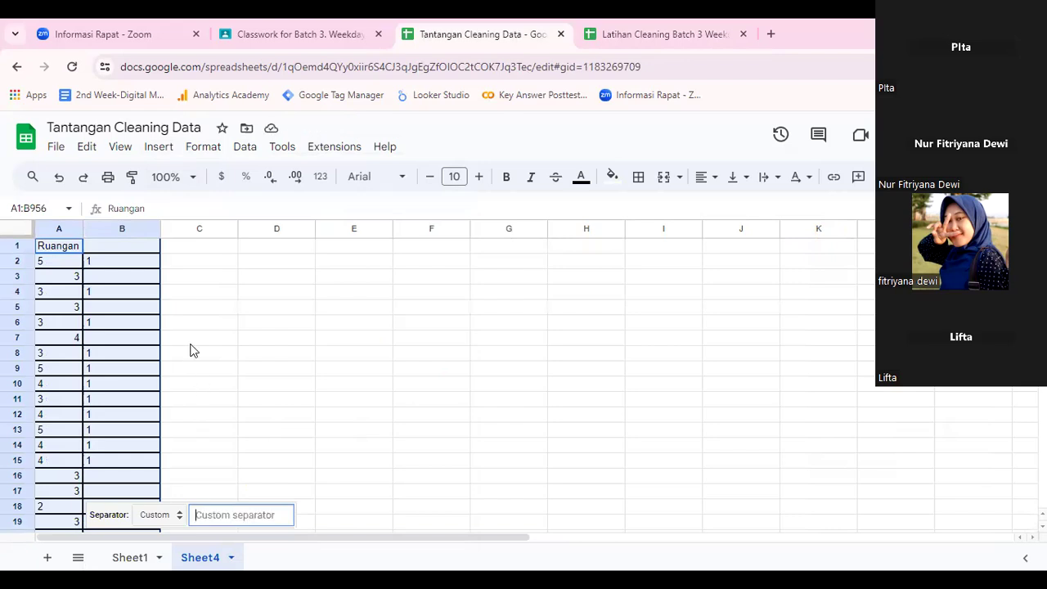
pyautogui.click(191, 344)
pyautogui.hotkey('ctrl', 'z')
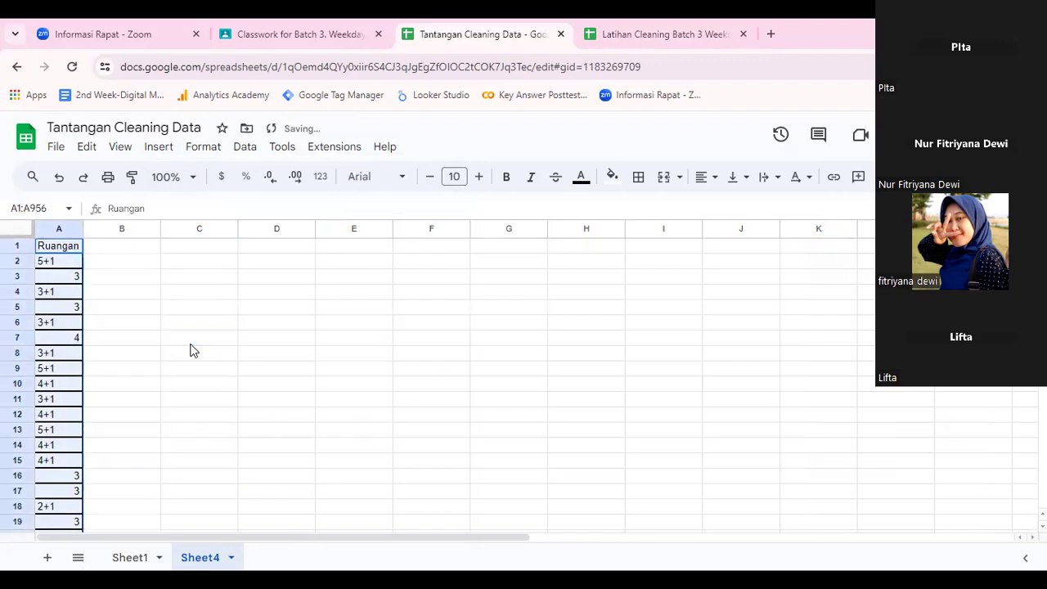
# Split the Ruangan values in column A of Sheet4 into two columns using the custom separator "+".
pyautogui.click(243, 147)
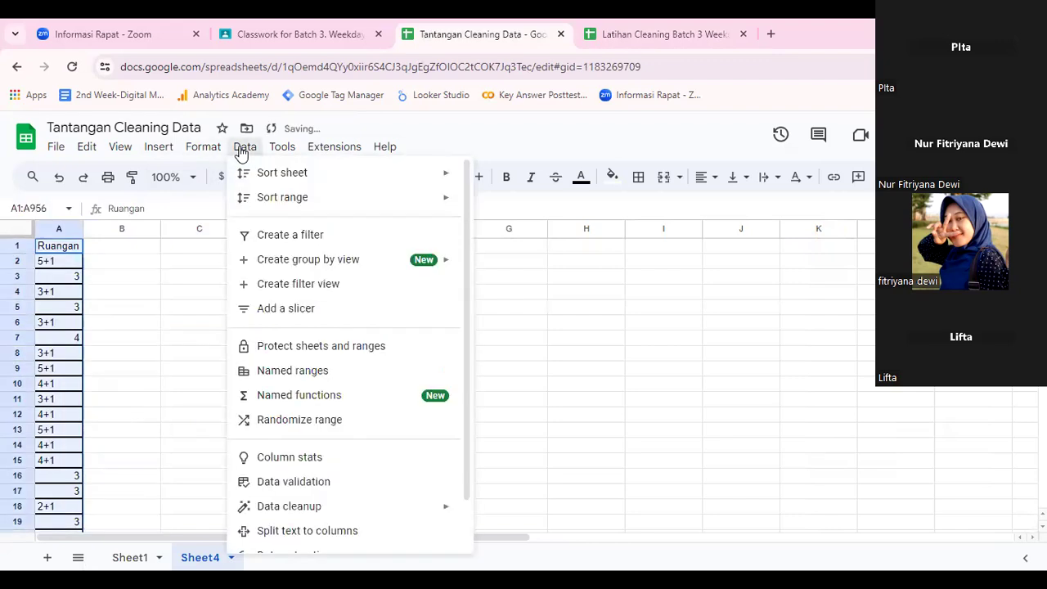
pyautogui.click(302, 532)
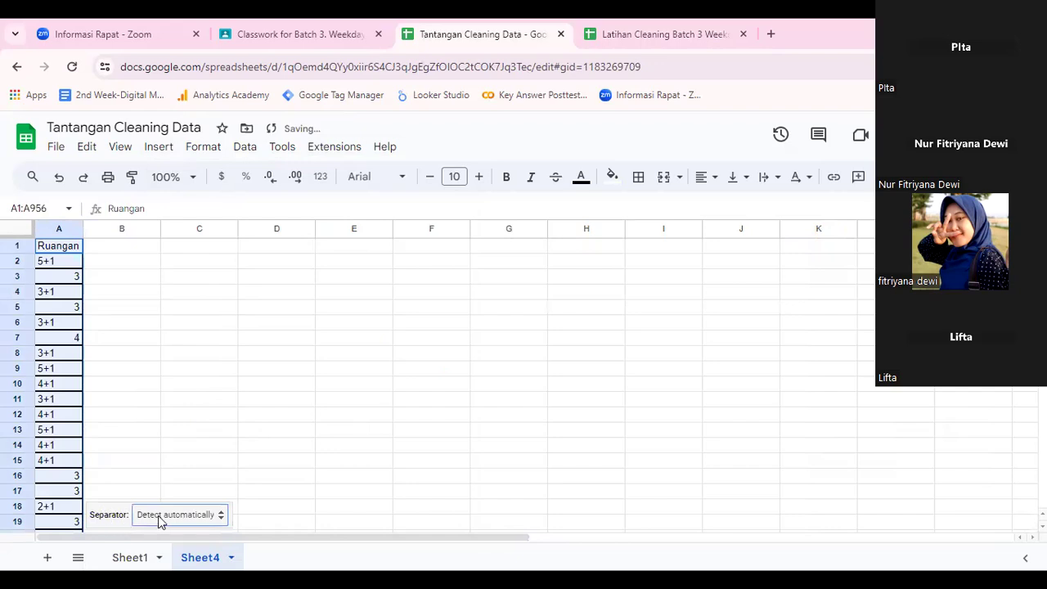
pyautogui.click(185, 515)
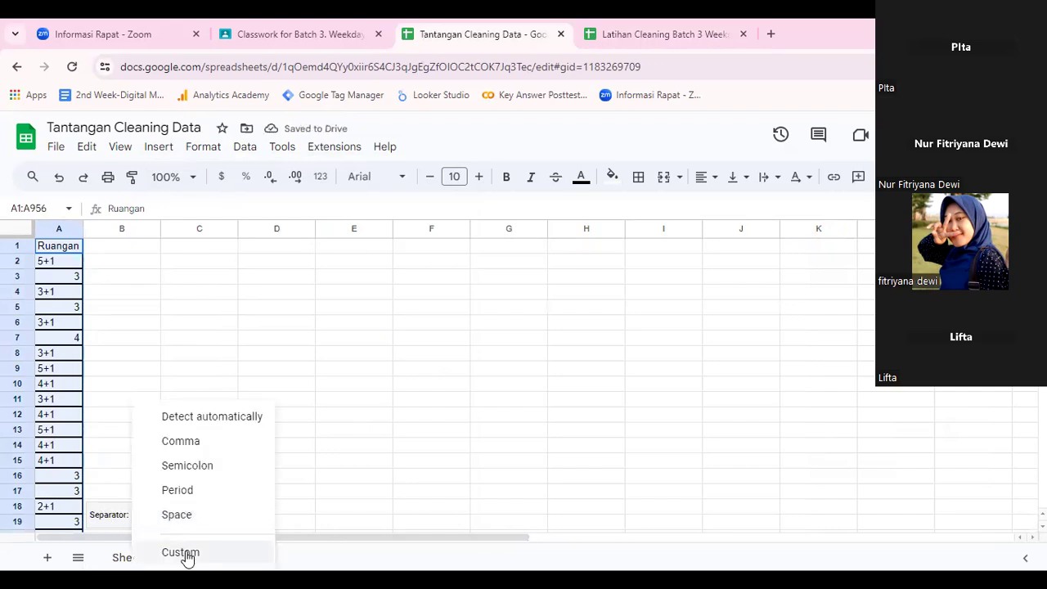
pyautogui.click(181, 553)
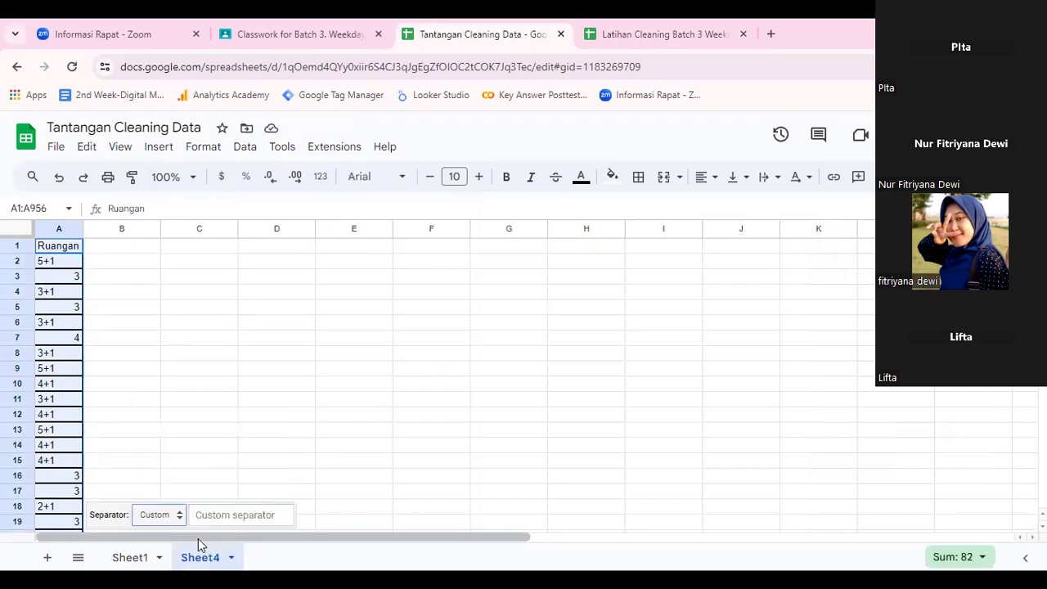
pyautogui.click(220, 513)
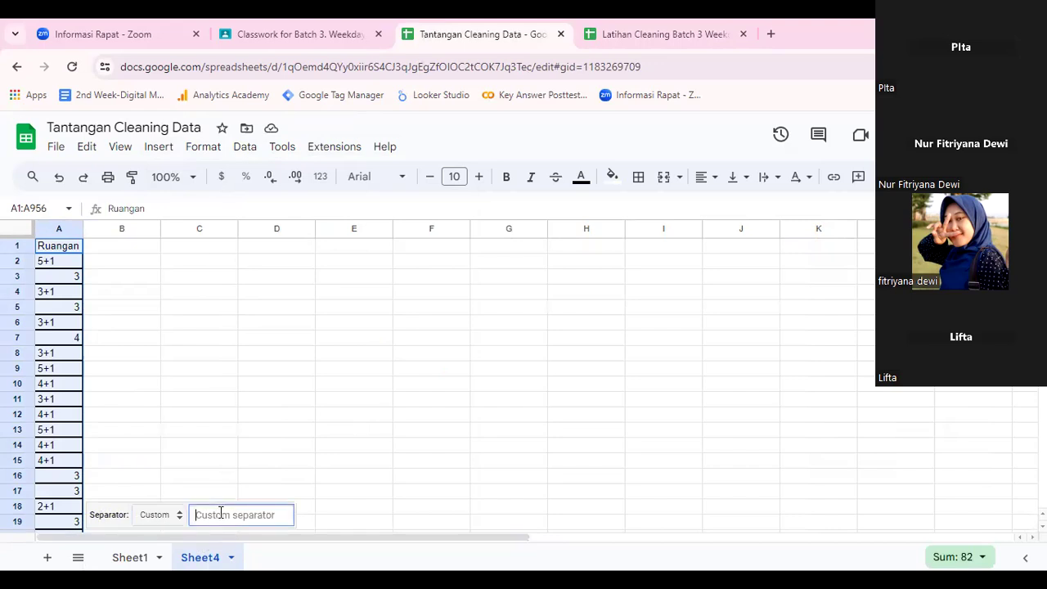
pyautogui.write('+')
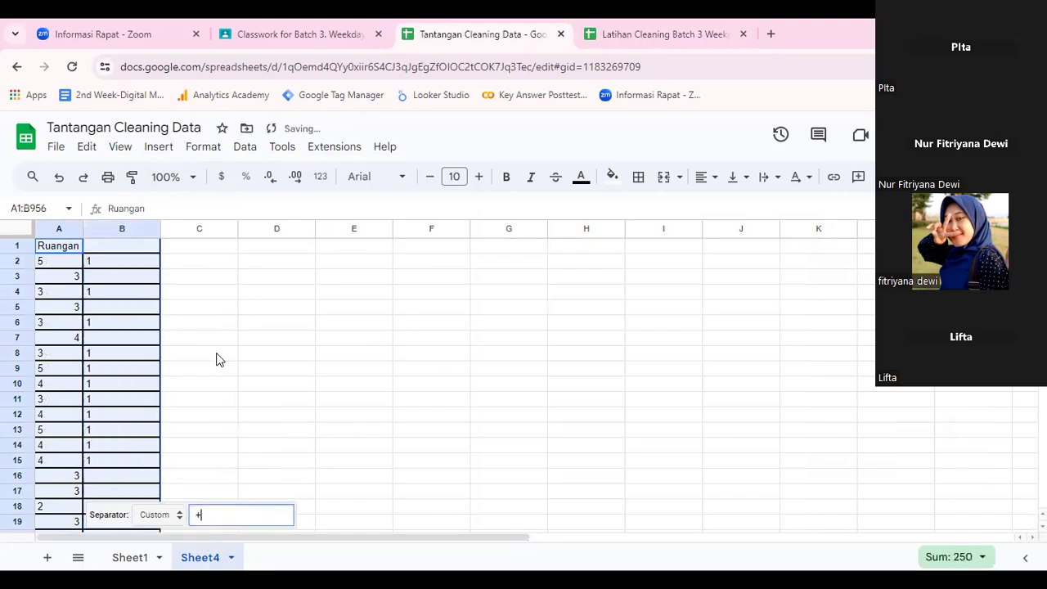
pyautogui.click(219, 360)
# Add the two split room values of row 2 in cell C2 with the formula =A2+B2.
pyautogui.click(187, 252)
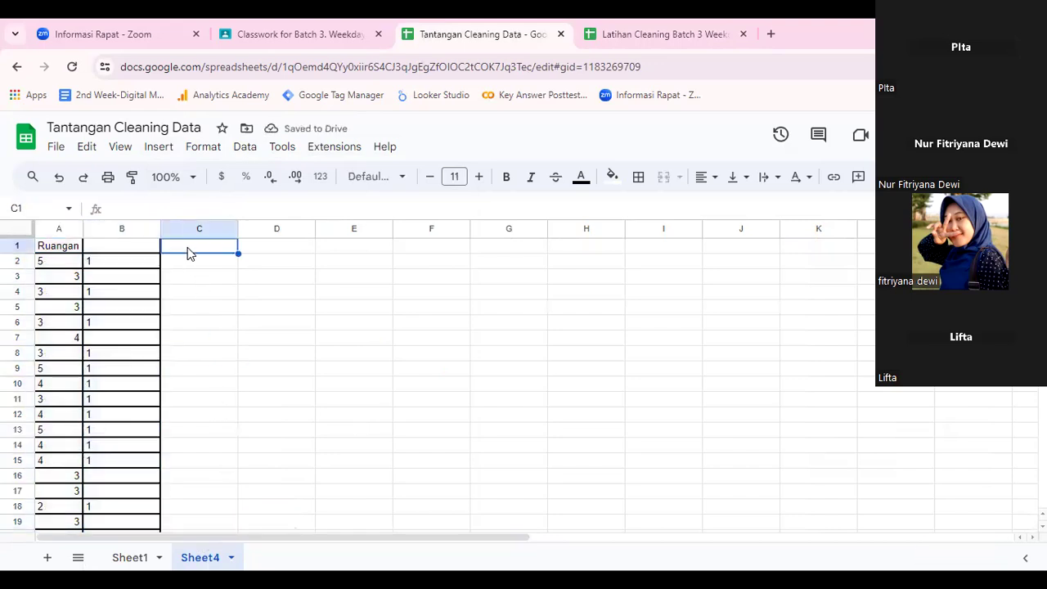
pyautogui.press('Down')
pyautogui.press('Down')
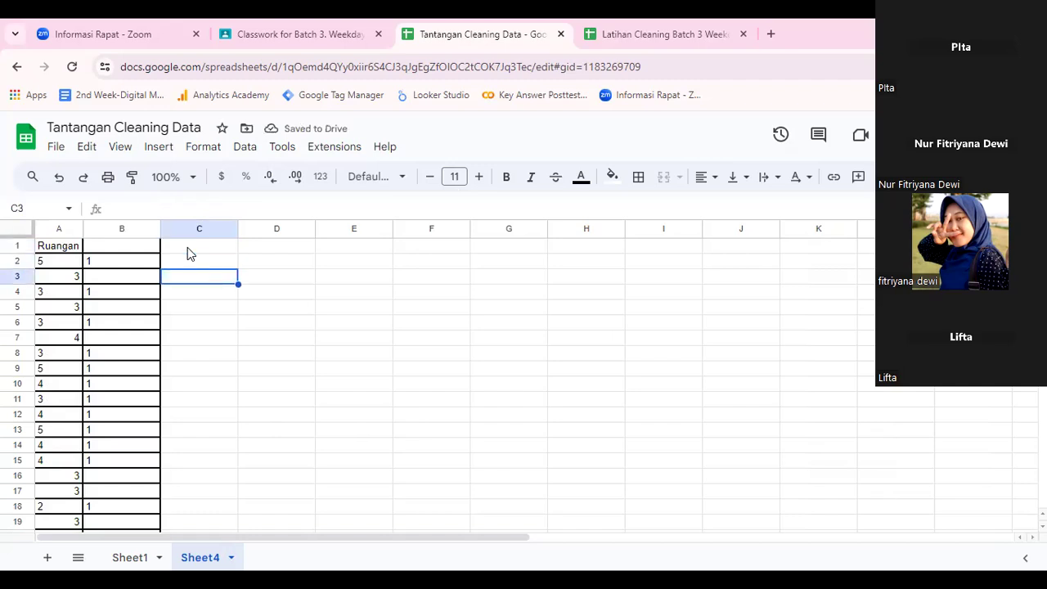
pyautogui.press('Up')
pyautogui.write('=')
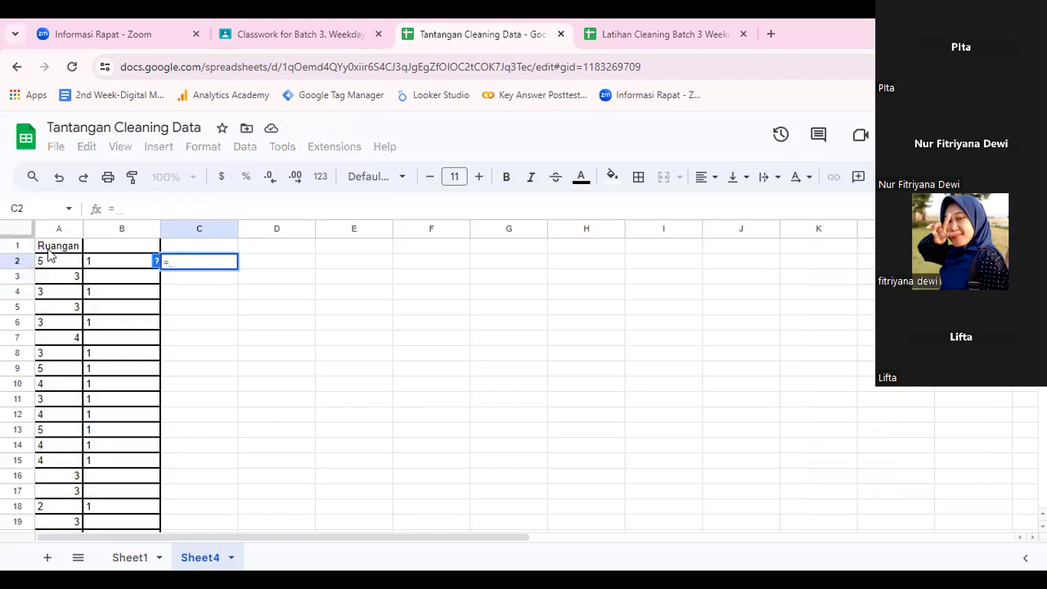
pyautogui.click(46, 264)
pyautogui.write('+')
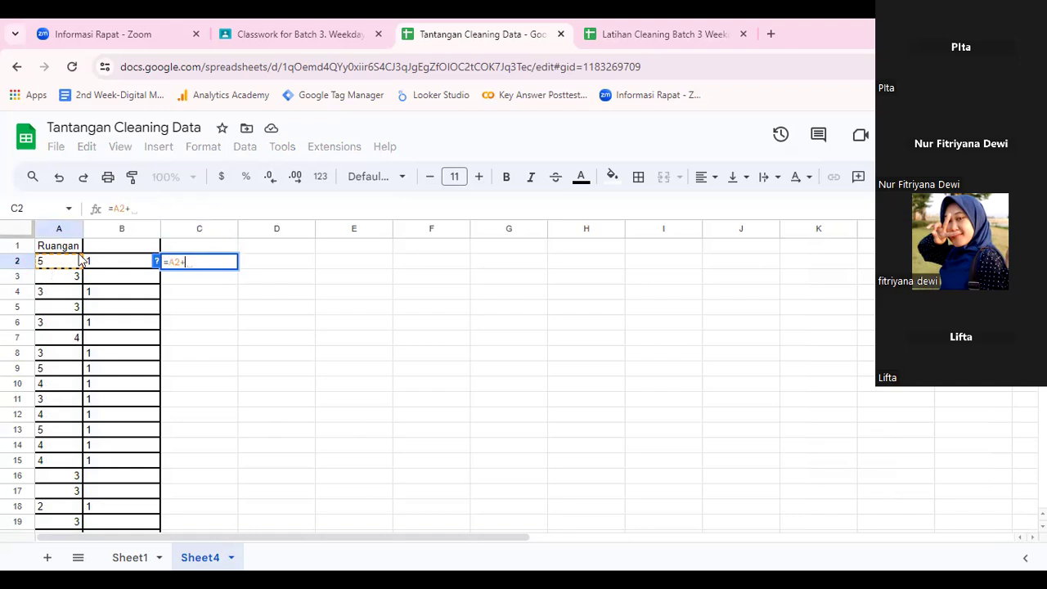
pyautogui.click(99, 262)
pyautogui.press('Return')
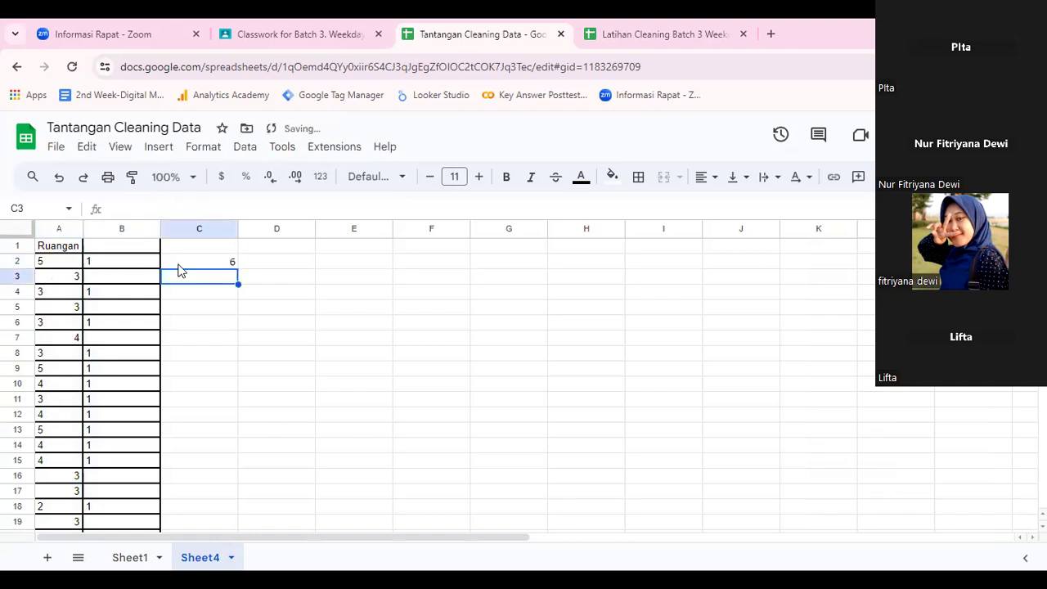
pyautogui.click(210, 259)
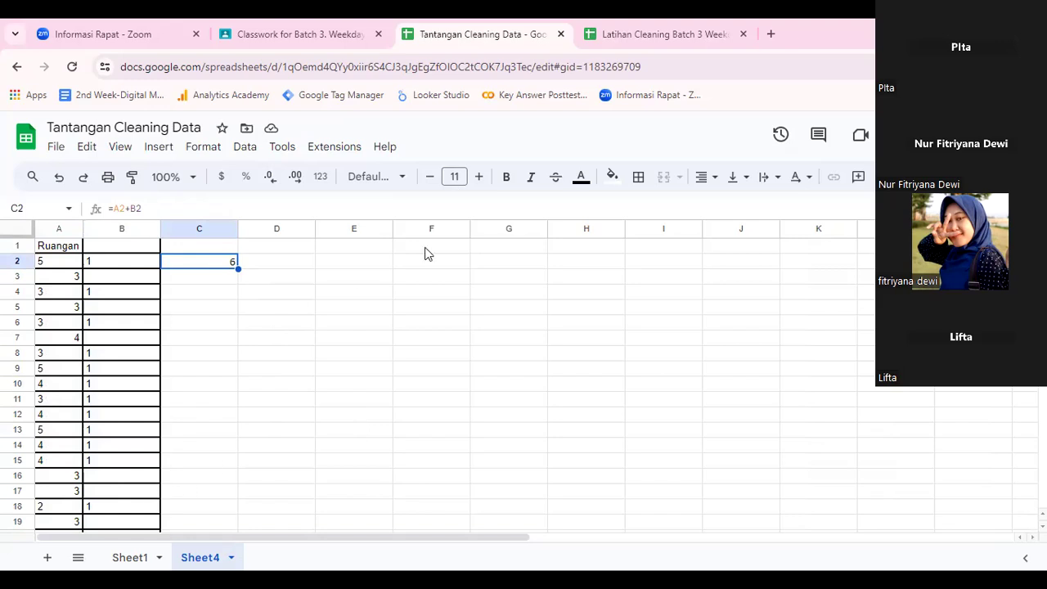
# Try to delete Sheet4 from Tantangan Cleaning Data and reload the spreadsheet.
pyautogui.rightClick(212, 560)
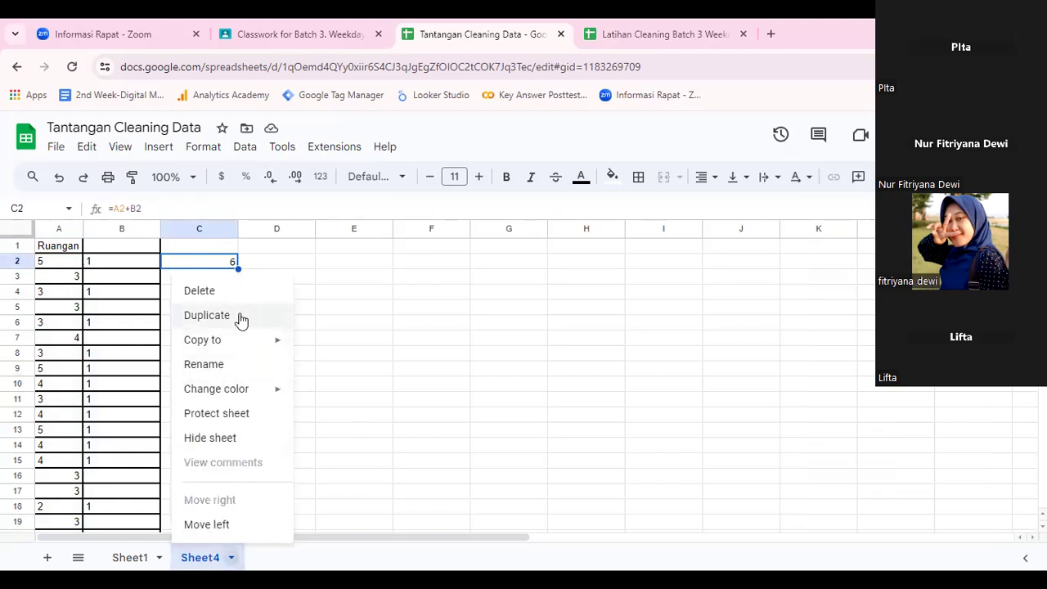
pyautogui.click(216, 291)
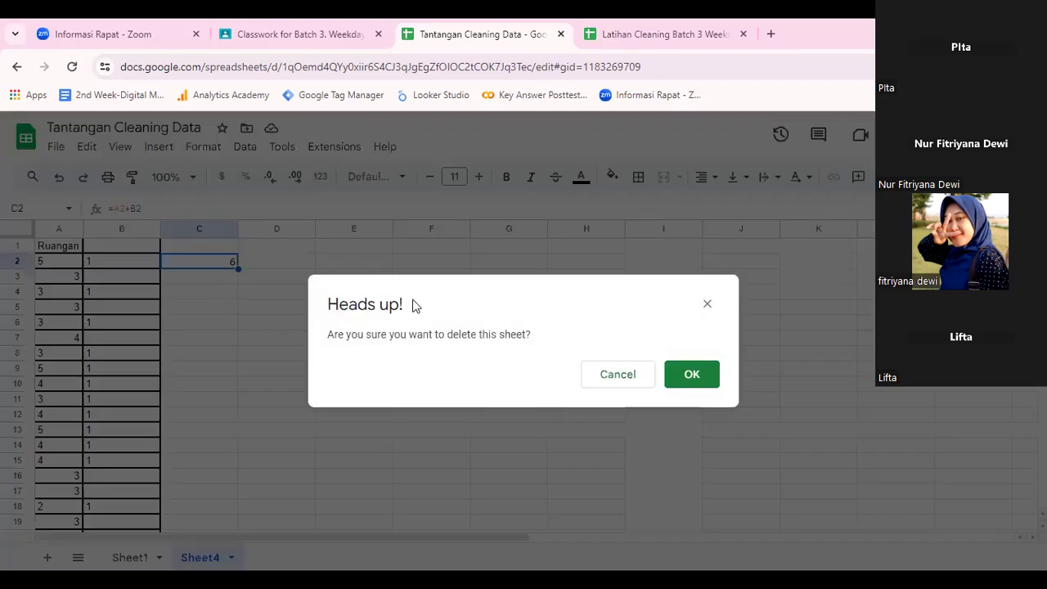
pyautogui.click(687, 378)
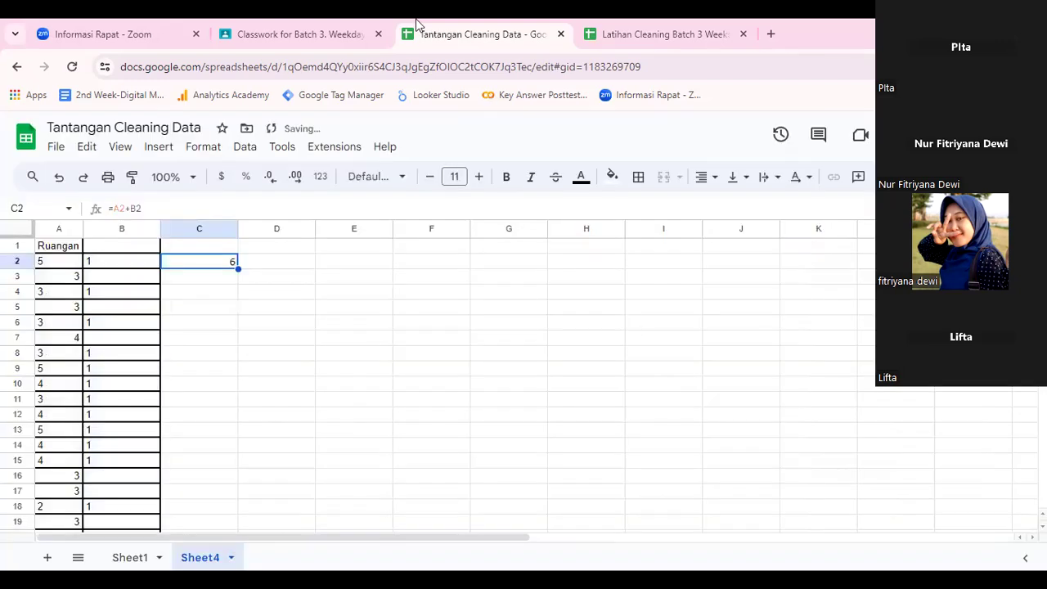
pyautogui.click(258, 446)
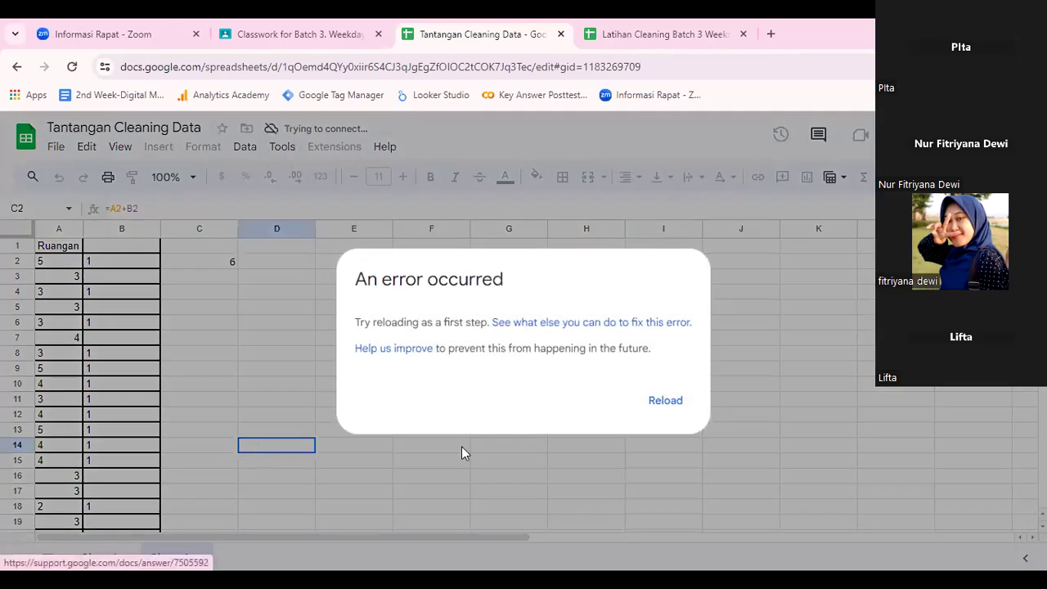
pyautogui.click(659, 400)
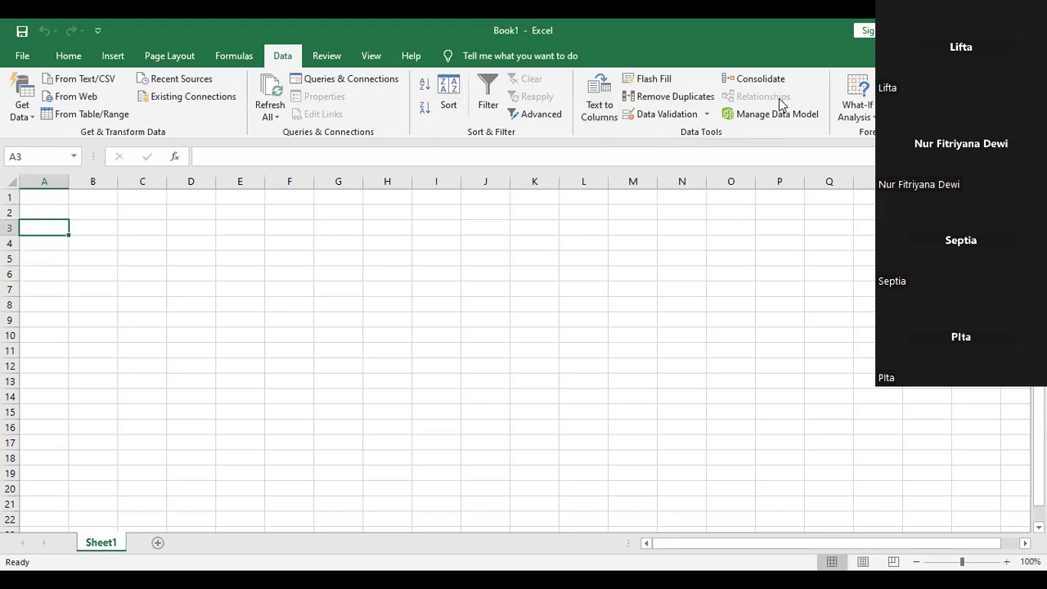
pyautogui.click(483, 103)
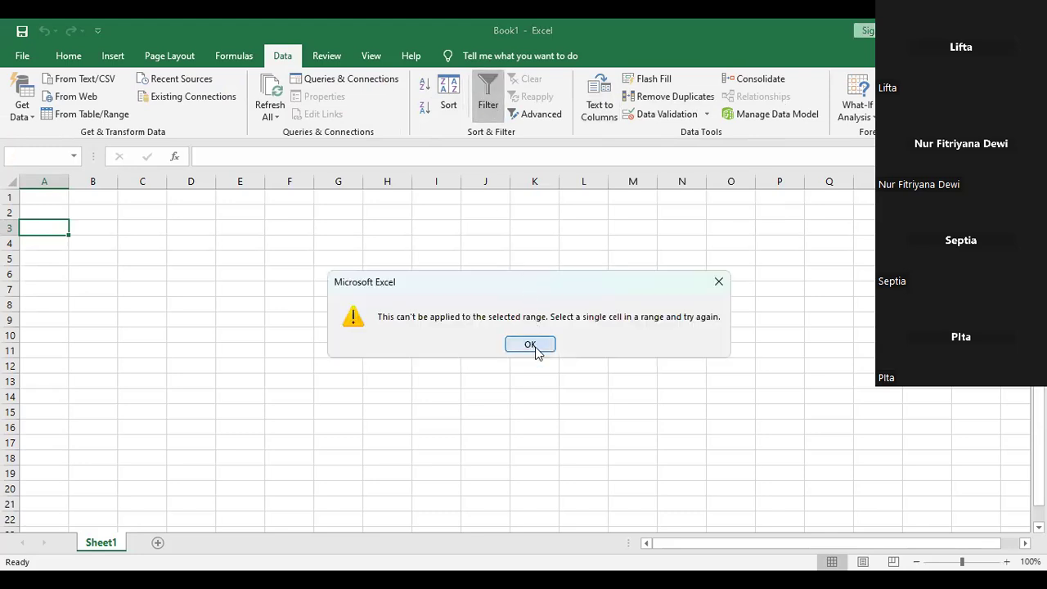
pyautogui.click(530, 345)
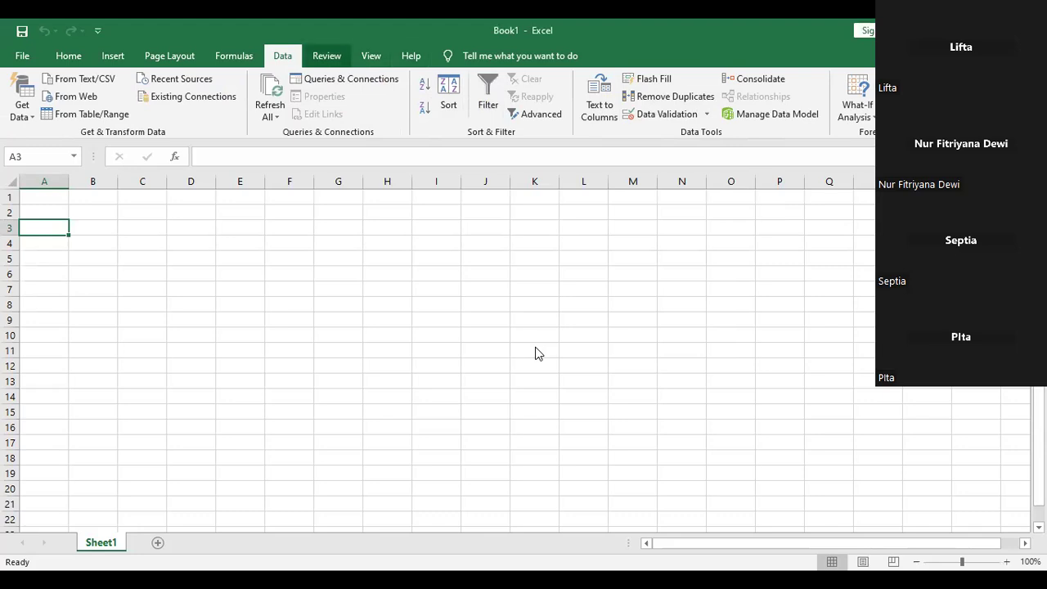
pyautogui.click(326, 56)
pyautogui.click(234, 56)
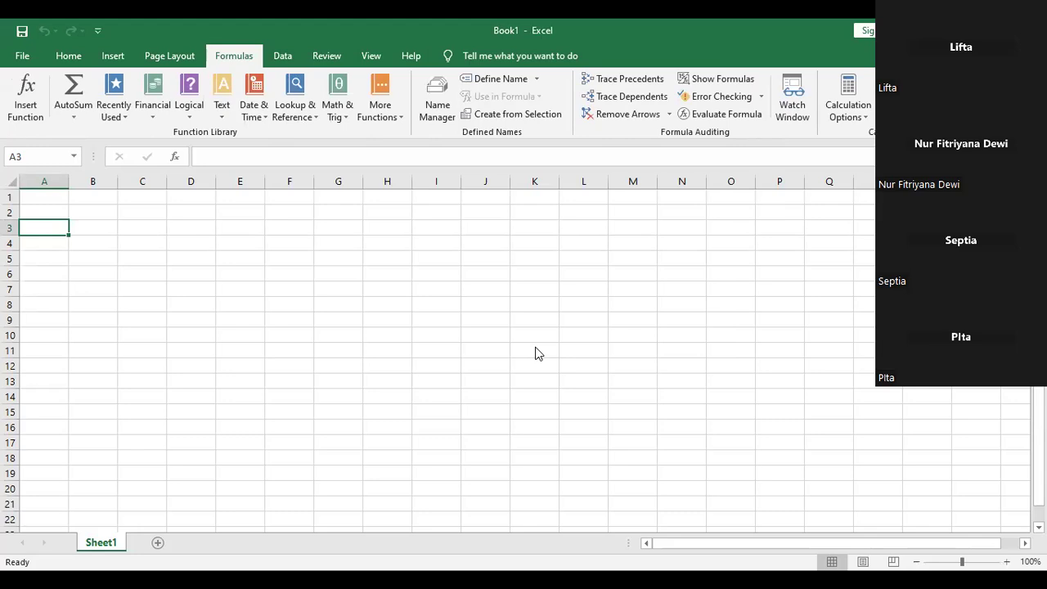
pyautogui.click(170, 56)
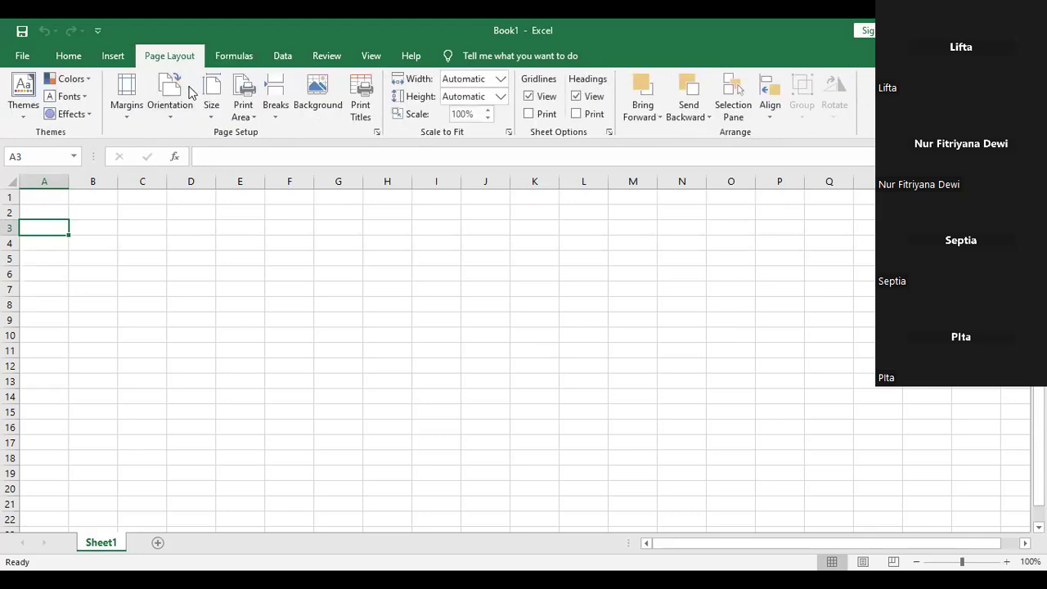
pyautogui.click(113, 55)
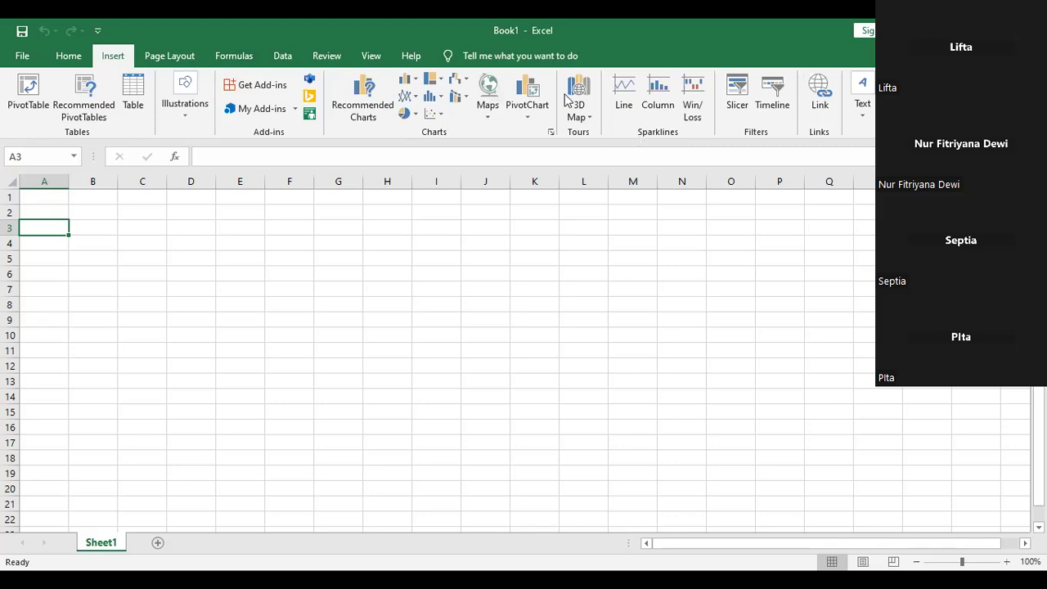
pyautogui.click(283, 56)
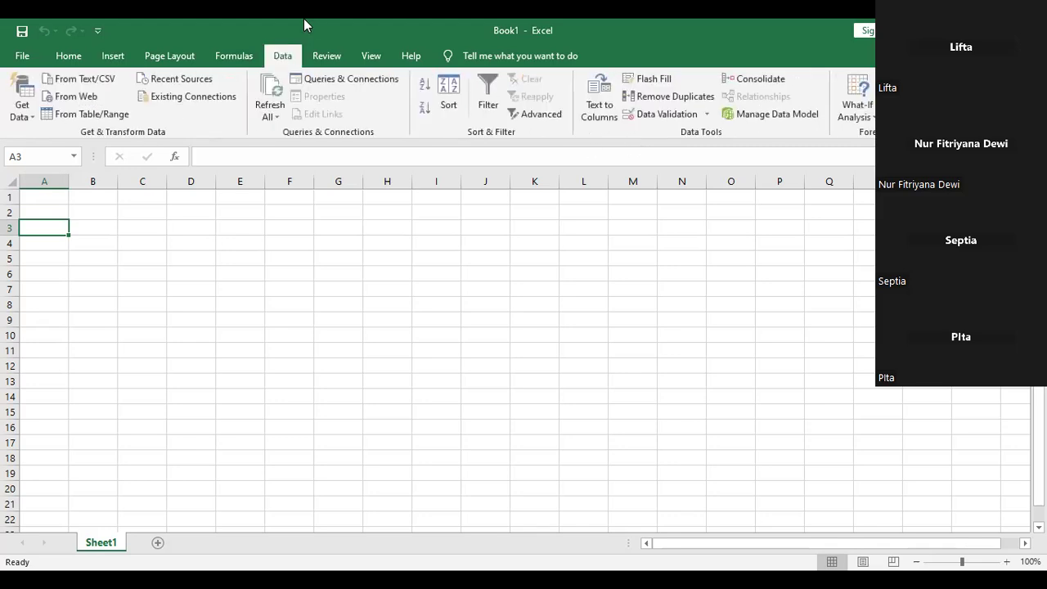
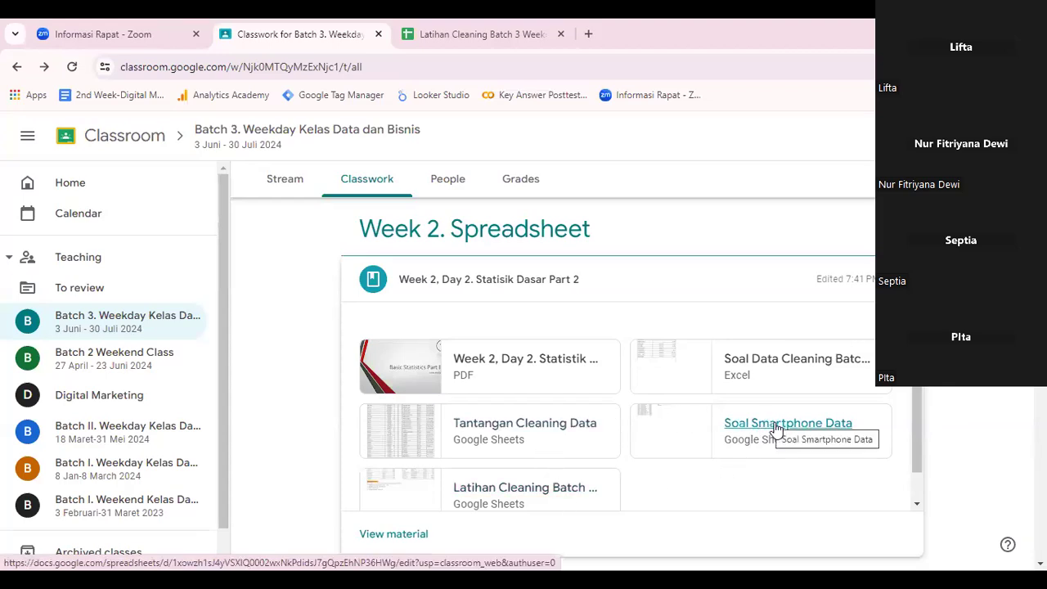
# Open the Soal Smartphone Data spreadsheet from the Week 2 class material and make a copy of it.
pyautogui.click(775, 428)
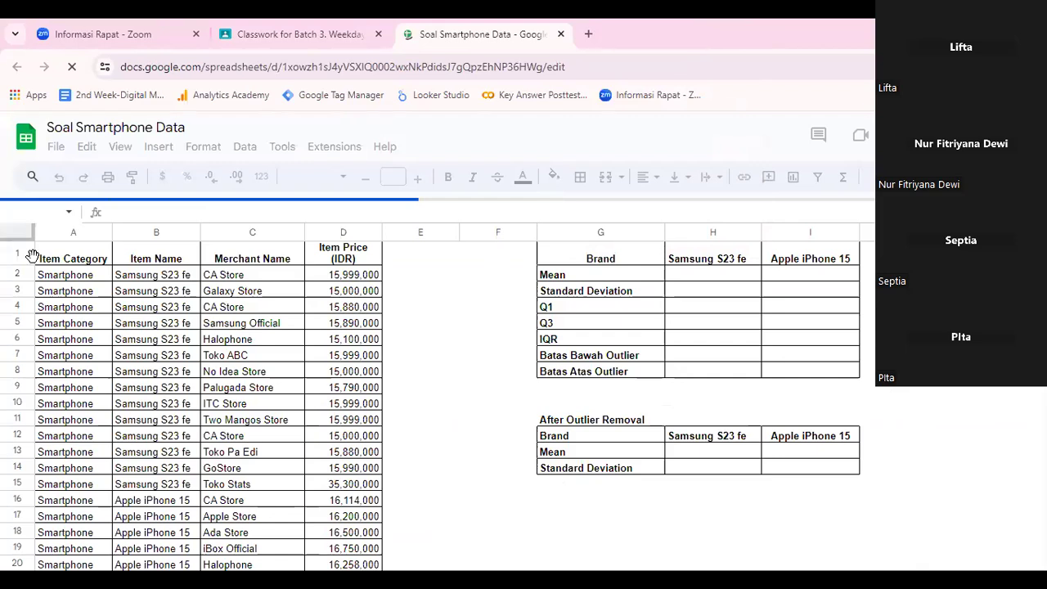
pyautogui.click(56, 148)
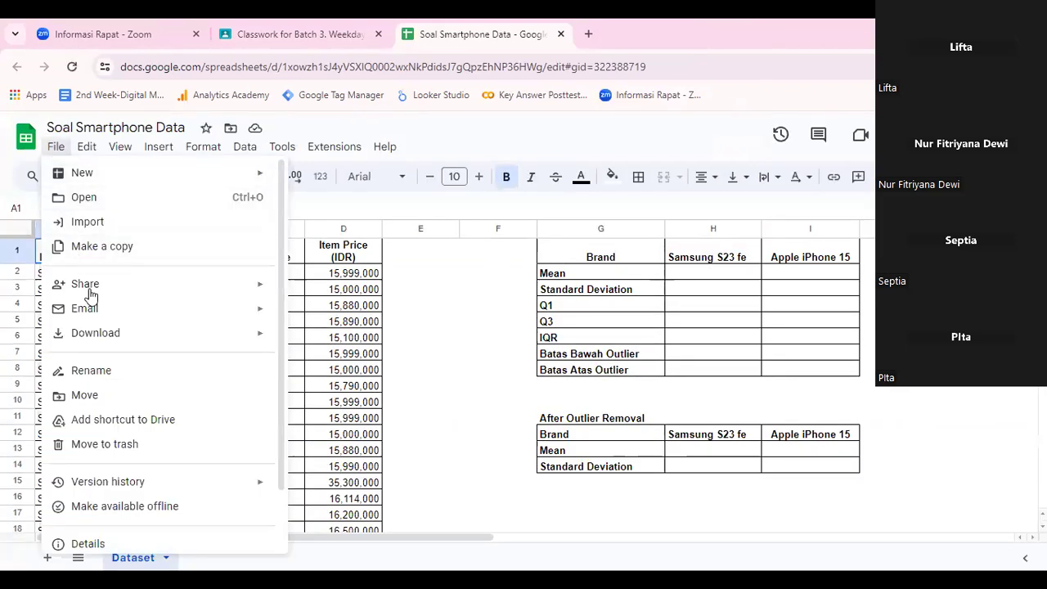
pyautogui.click(121, 247)
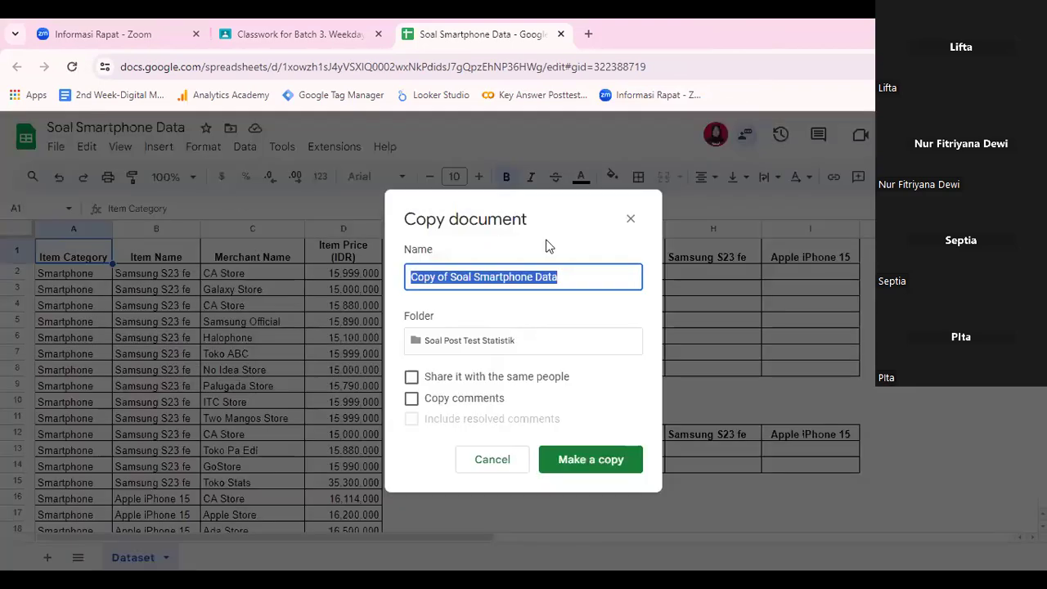
pyautogui.click(595, 464)
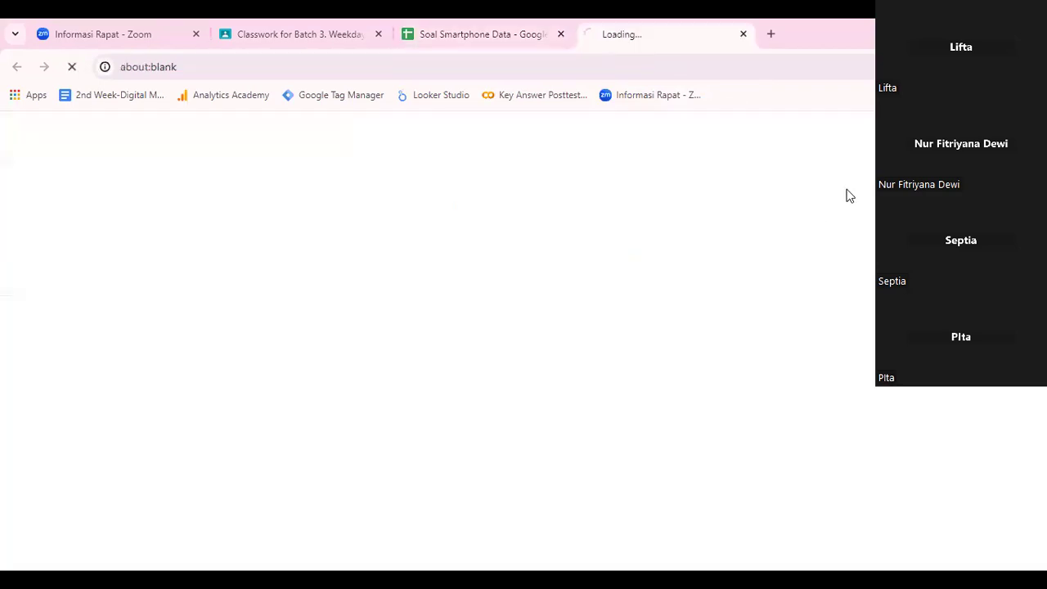
# Check the sharing settings of the original Soal Smartphone Data spreadsheet, and return to the copy.
pyautogui.click(520, 27)
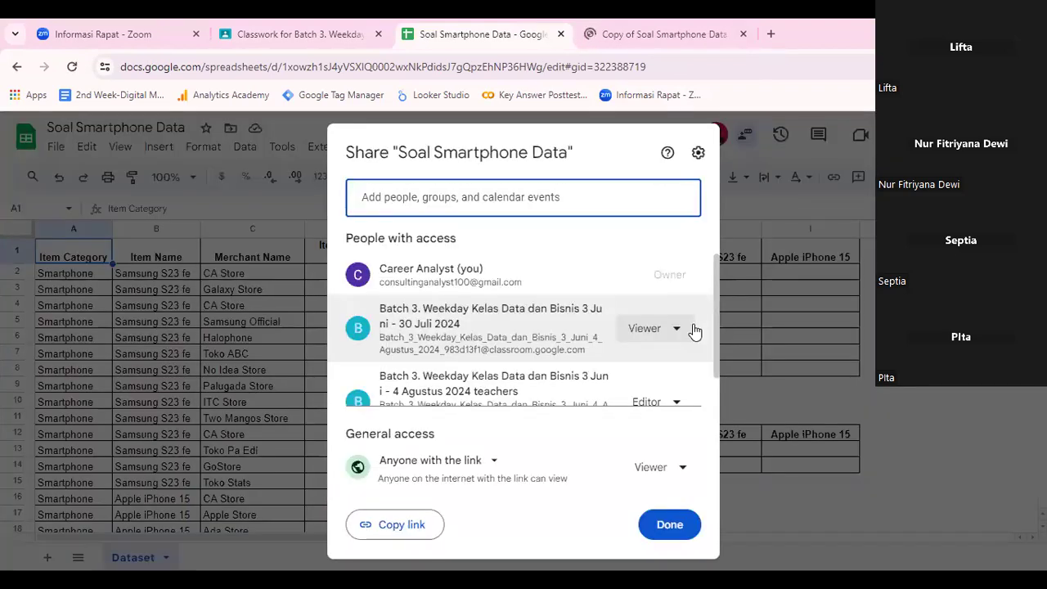
pyautogui.click(790, 199)
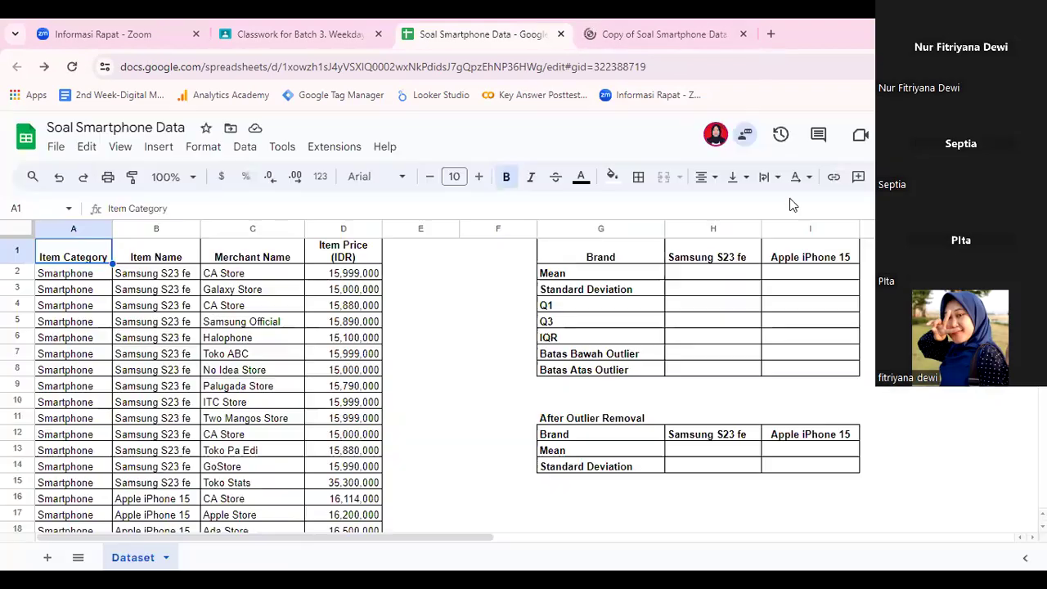
pyautogui.click(696, 32)
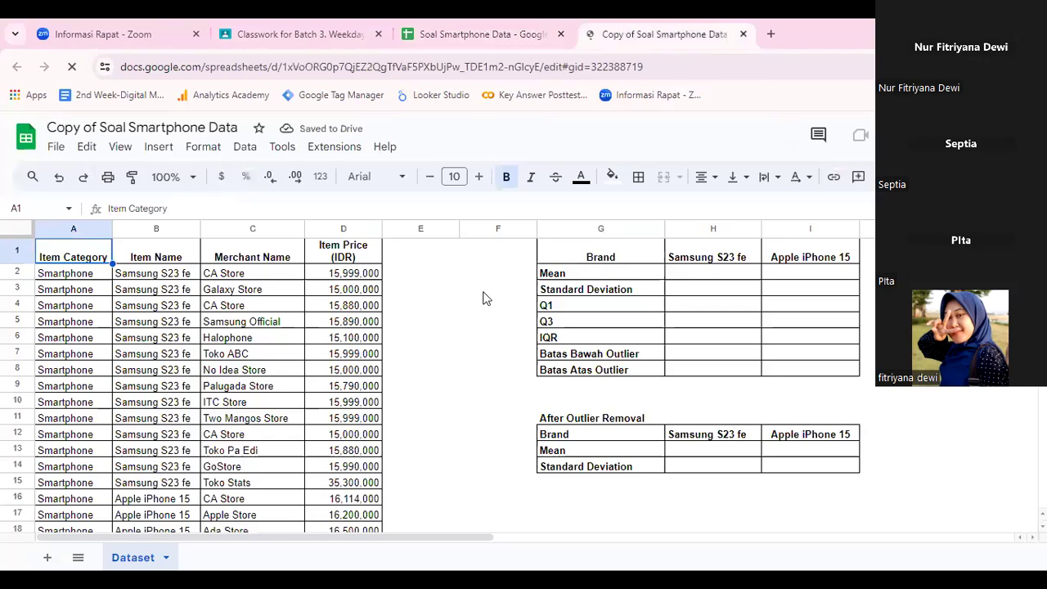
# Rename the copied spreadsheet as Latihan Outlier Soal Smartphone Data.
pyautogui.moveTo(99, 126); pyautogui.dragTo(25, 135)
pyautogui.press('BackSpace')
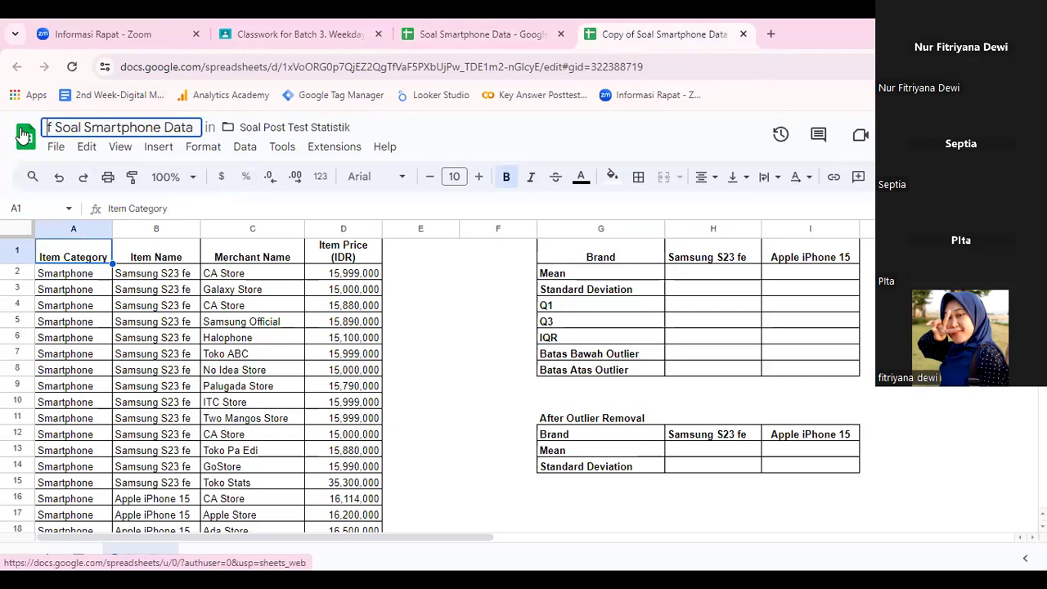
pyautogui.write('Latihan')
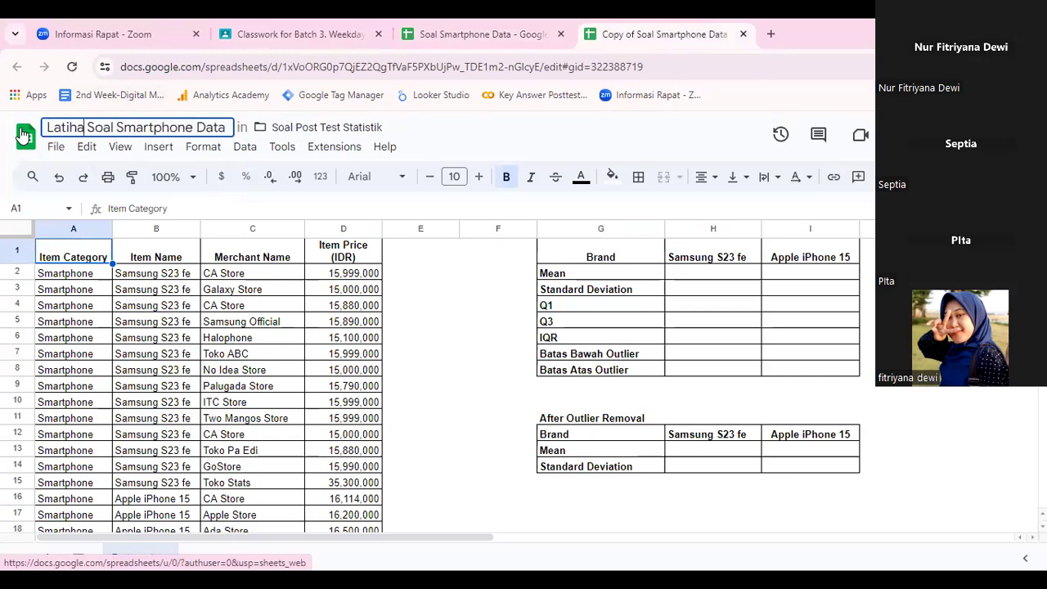
pyautogui.press('Return')
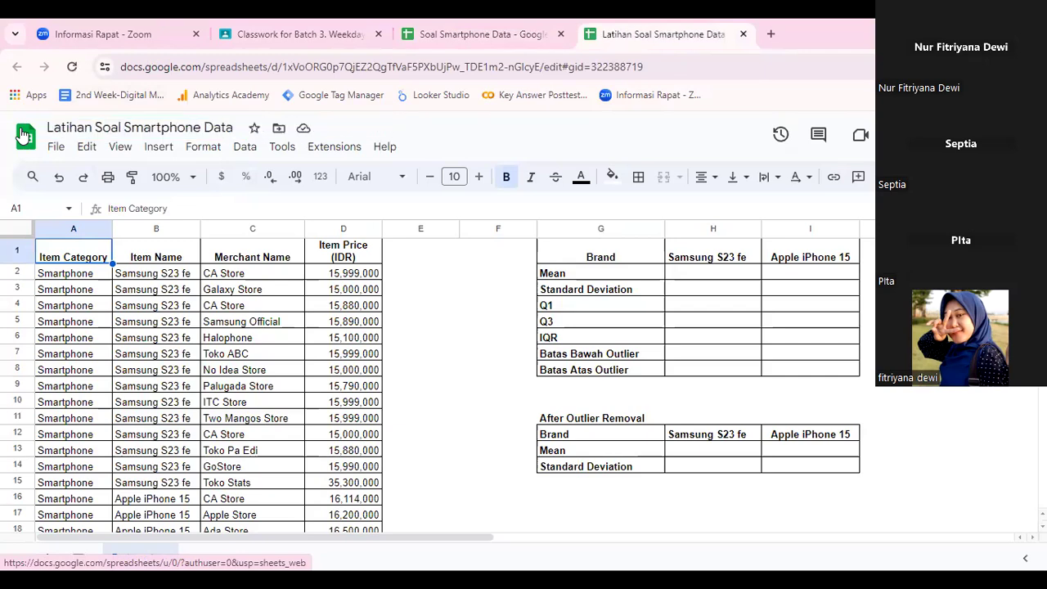
pyautogui.click(98, 128)
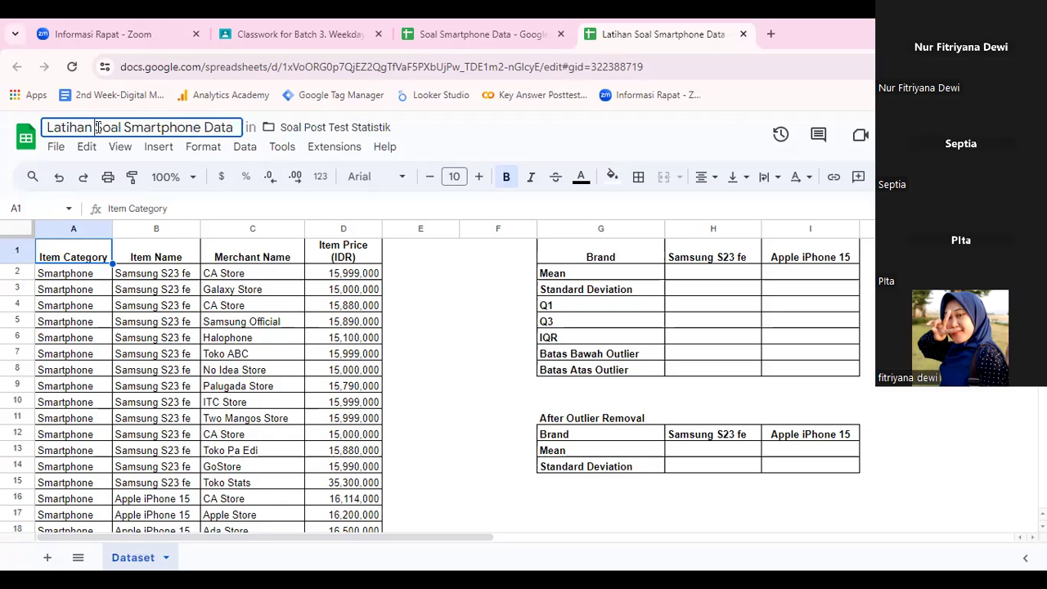
pyautogui.write('D')
pyautogui.write('utlier')
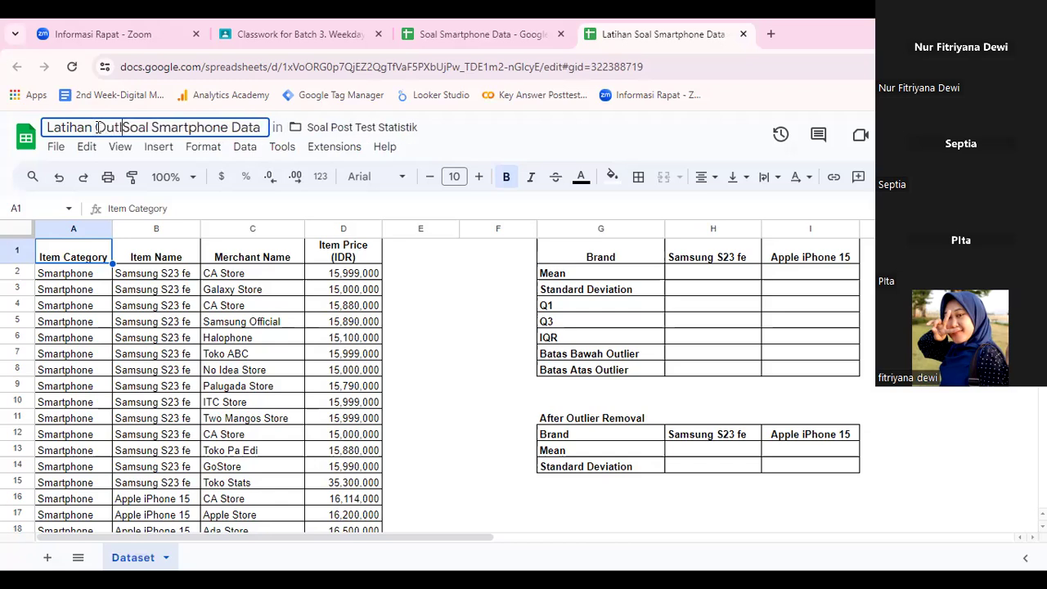
pyautogui.press('Return')
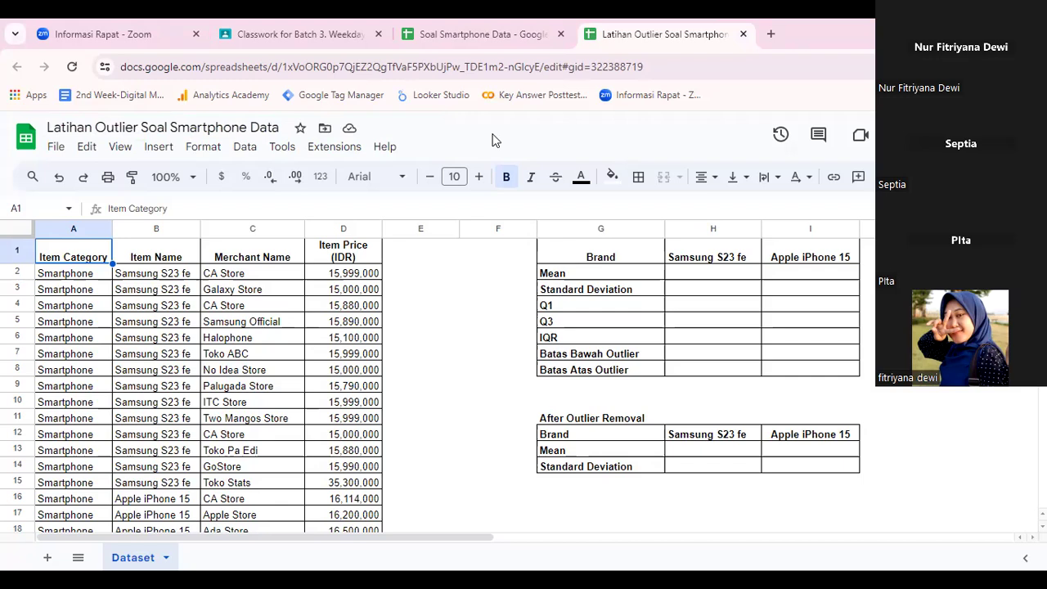
# Fill the Samsung S23 fe rows in A2:D15 with a light blue background colour.
pyautogui.moveTo(71, 273); pyautogui.dragTo(357, 484)
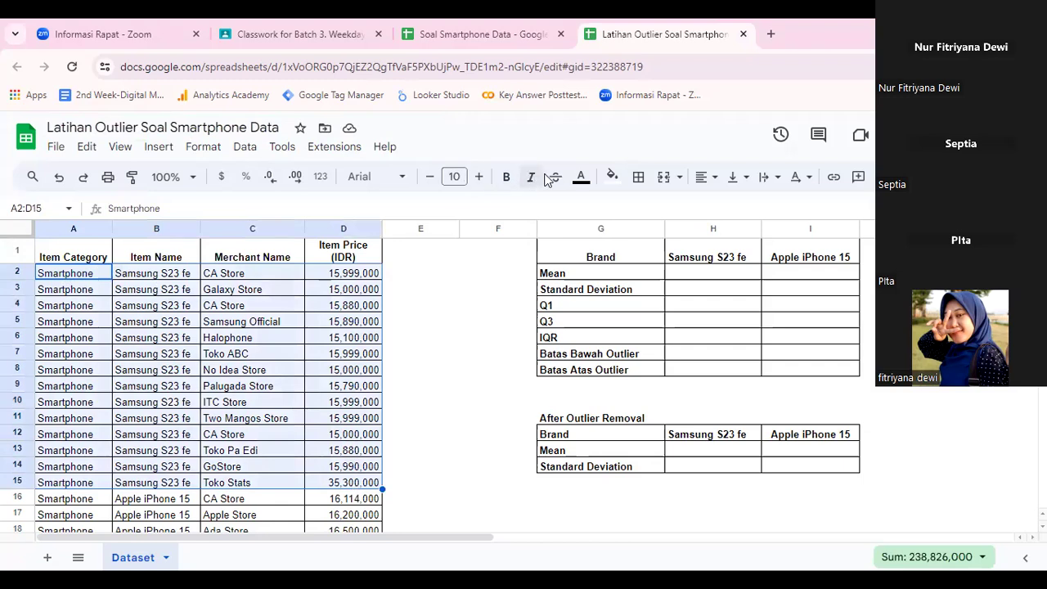
pyautogui.click(612, 177)
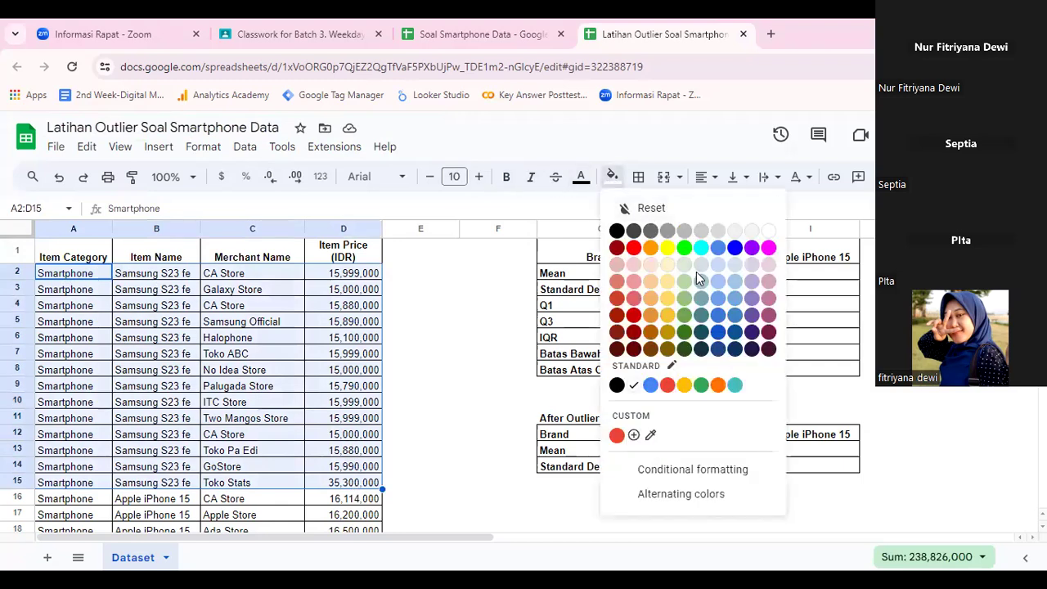
pyautogui.click(718, 297)
pyautogui.click(482, 325)
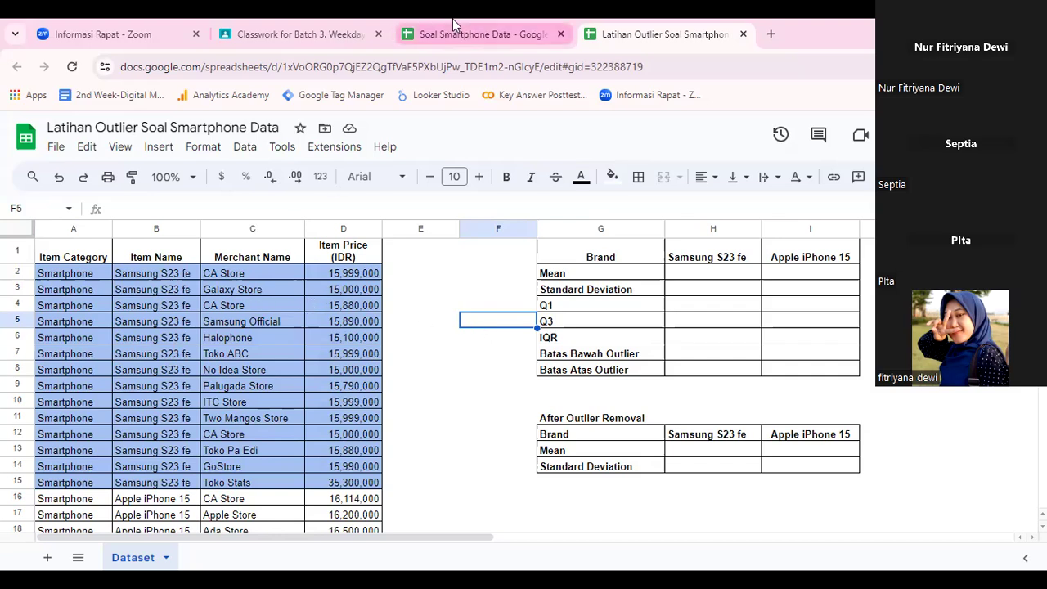
# Narrow the empty column F between the dataset and the Brand statistics table.
pyautogui.click(483, 34)
pyautogui.click(636, 25)
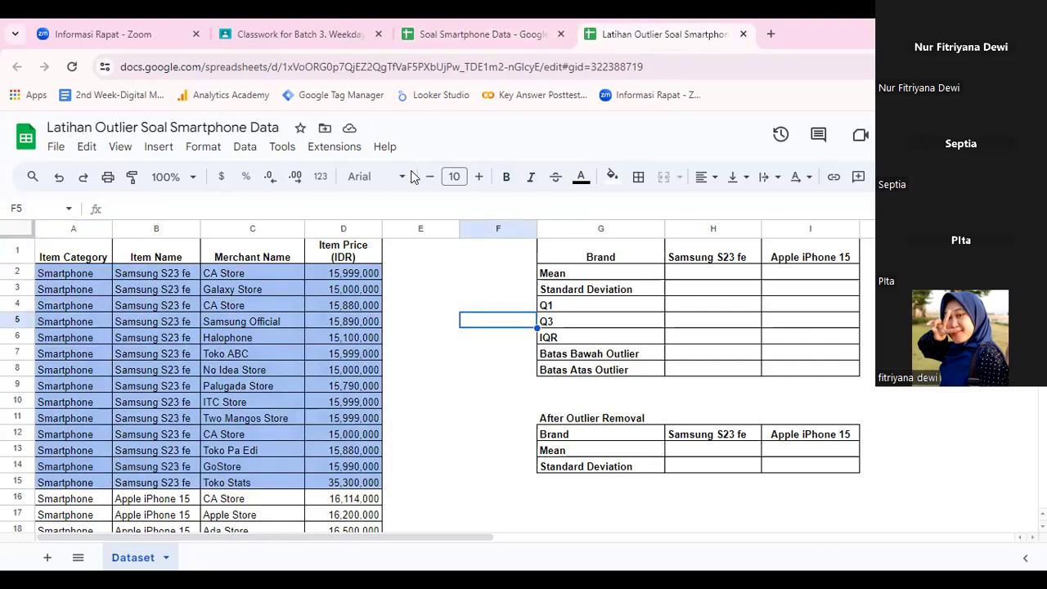
pyautogui.click(273, 371)
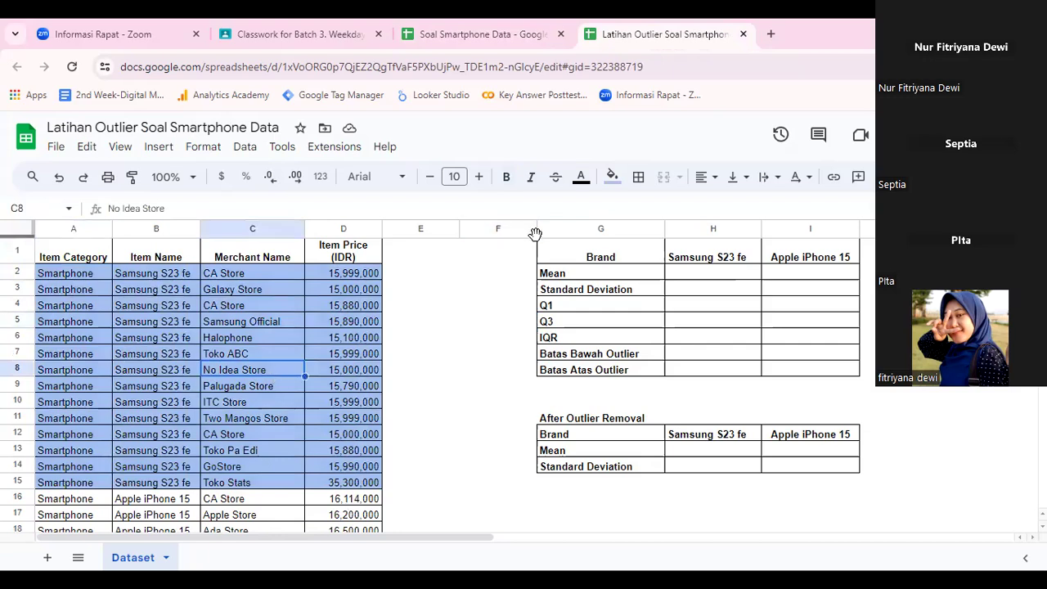
pyautogui.moveTo(537, 230); pyautogui.dragTo(491, 229)
# Examine the item categories, item names, merchants and prices in the dataset, focusing on the Samsung S23 fe rows.
pyautogui.click(95, 292)
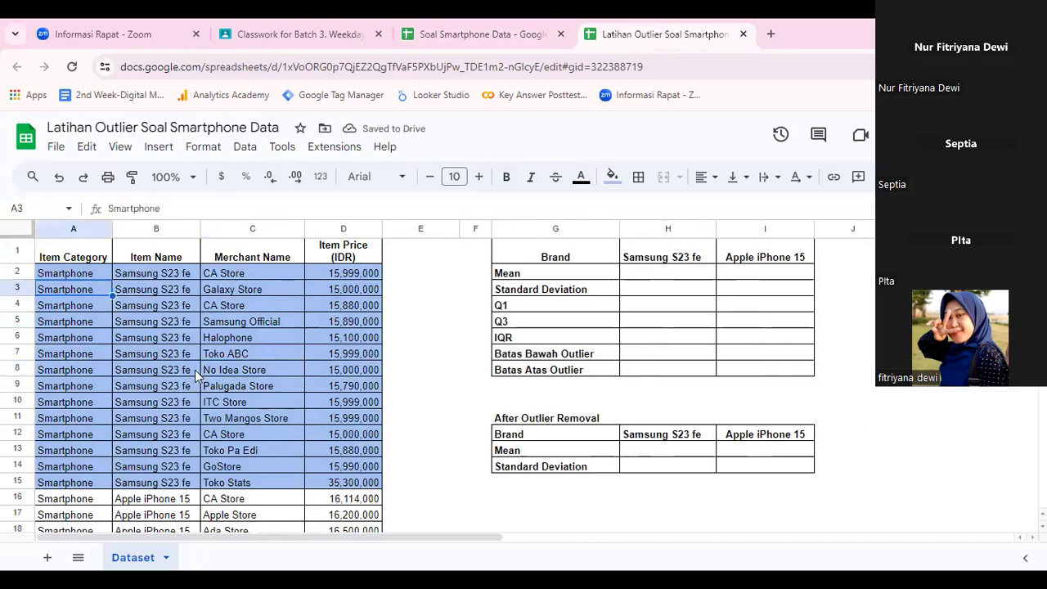
pyautogui.click(155, 274)
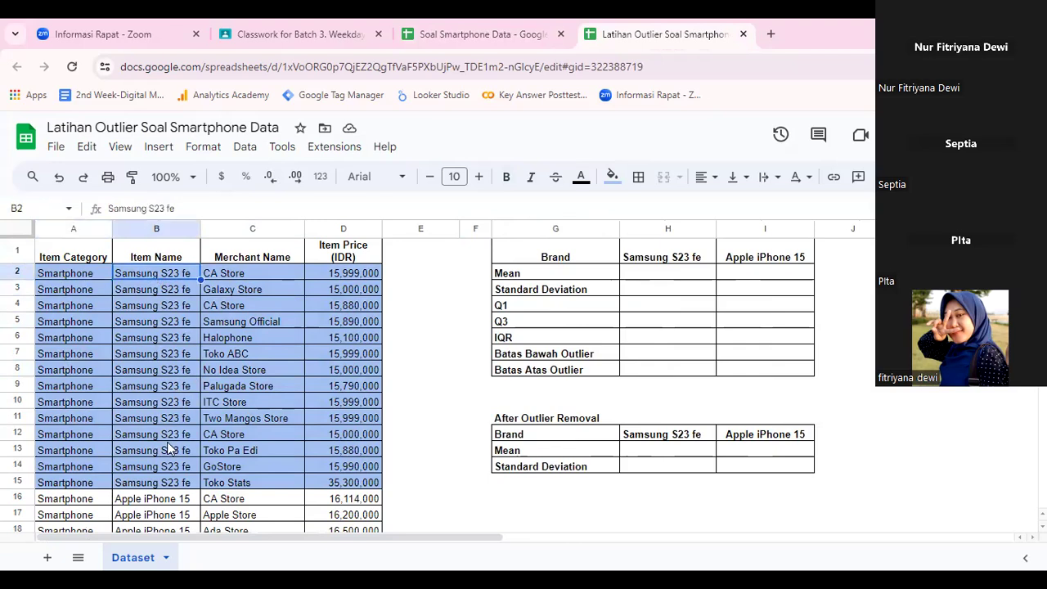
pyautogui.click(145, 465)
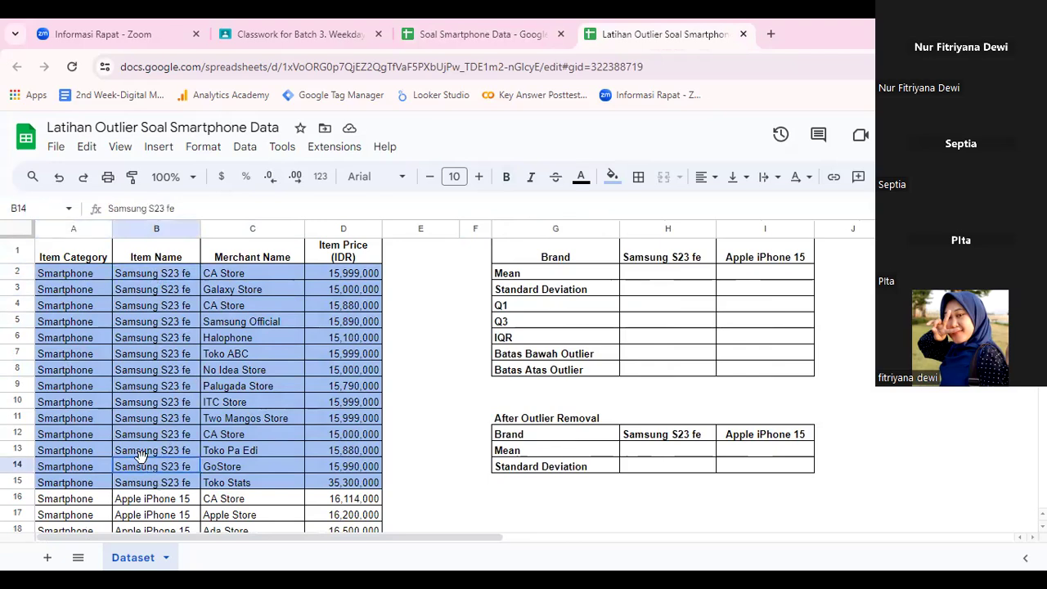
pyautogui.click(157, 518)
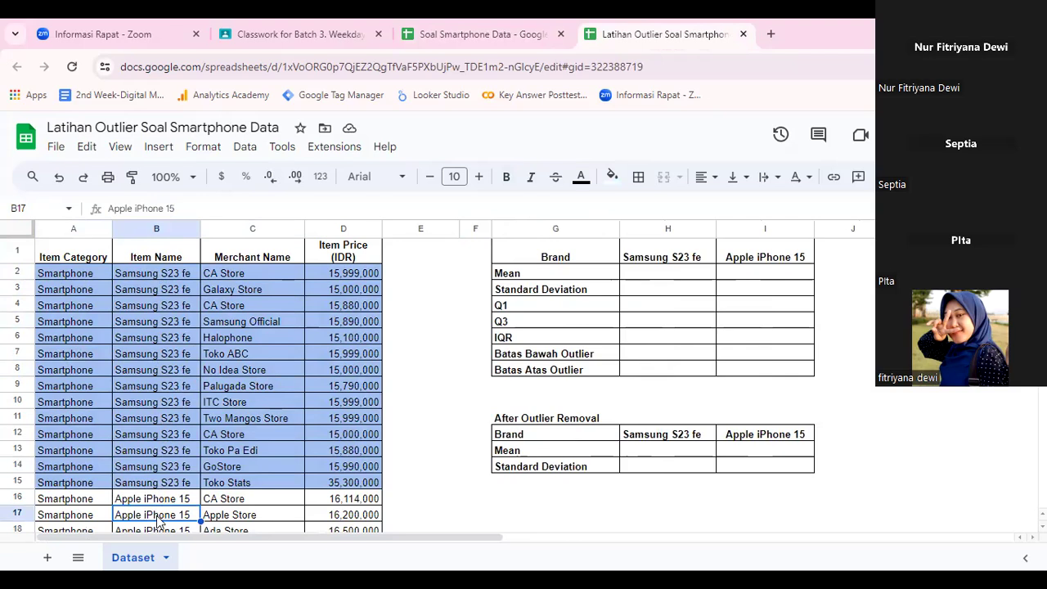
pyautogui.click(253, 308)
pyautogui.click(258, 518)
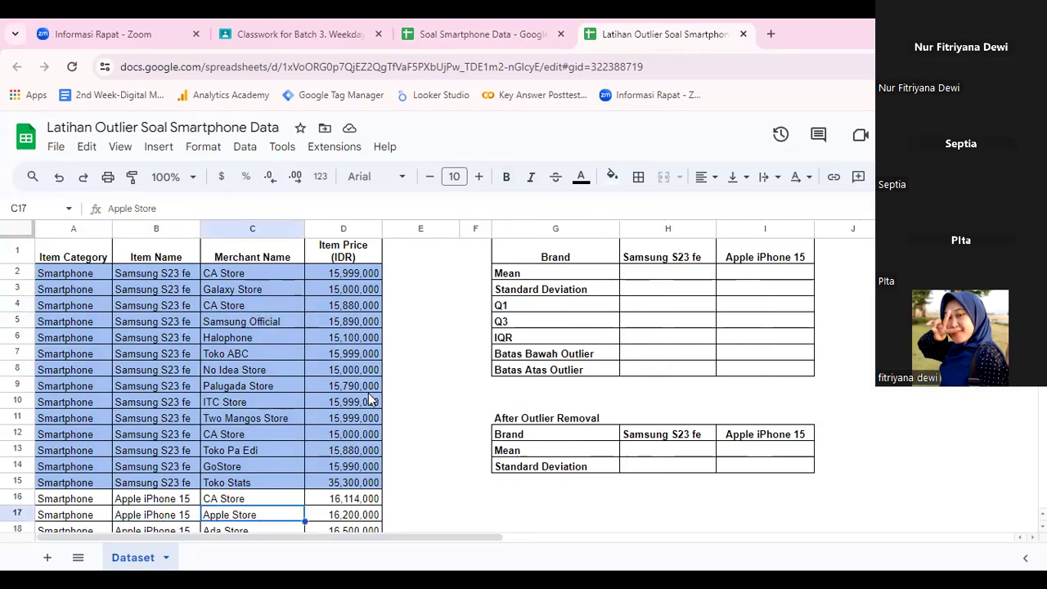
pyautogui.click(352, 326)
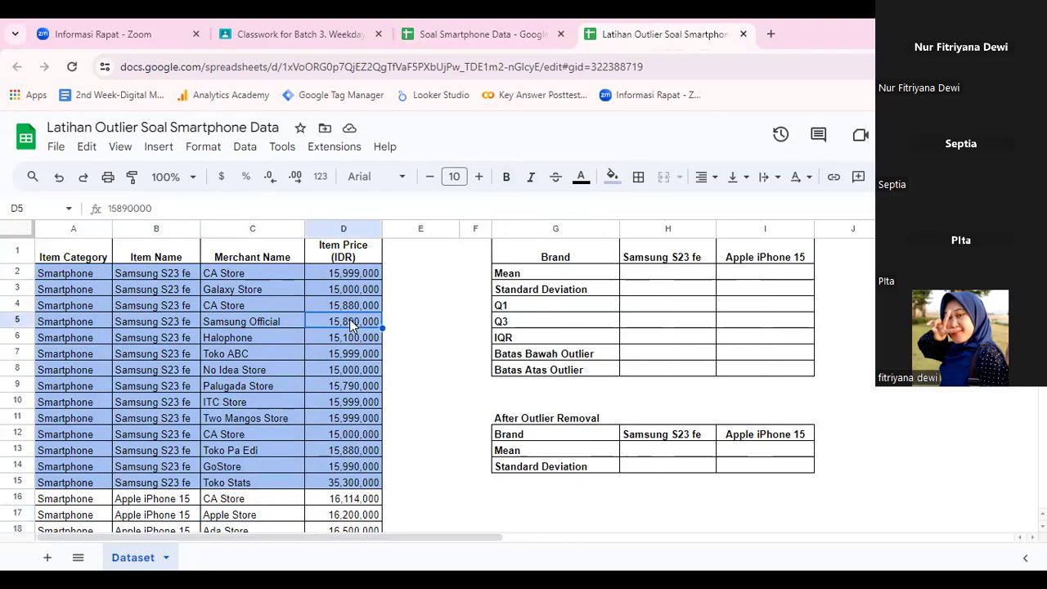
pyautogui.click(358, 274)
pyautogui.moveTo(357, 275); pyautogui.dragTo(360, 482)
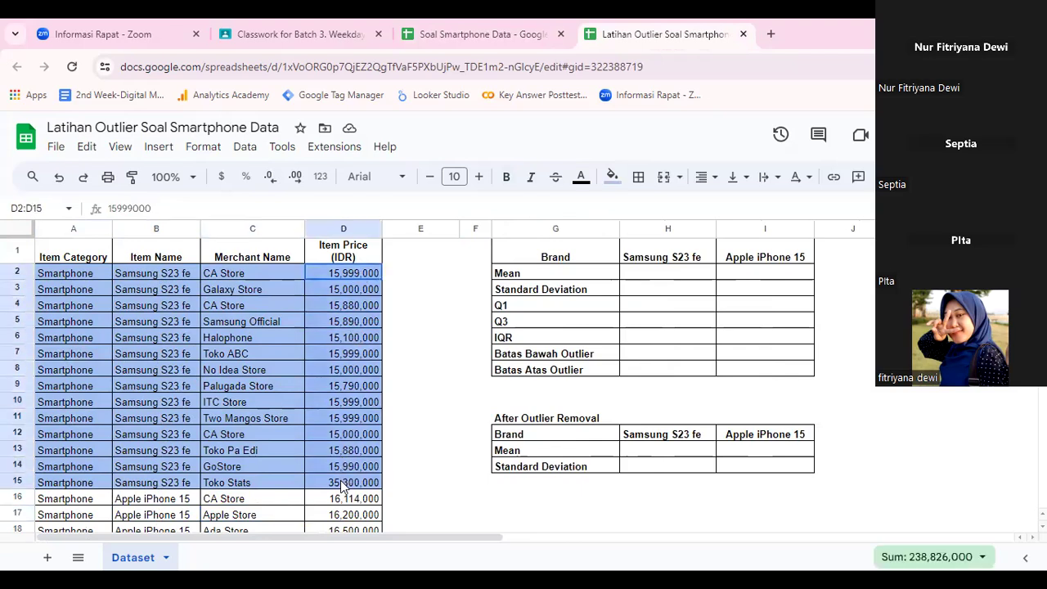
pyautogui.keyDown('ctrl'); pyautogui.click(389, 465); pyautogui.keyUp('ctrl')
pyautogui.click(389, 464)
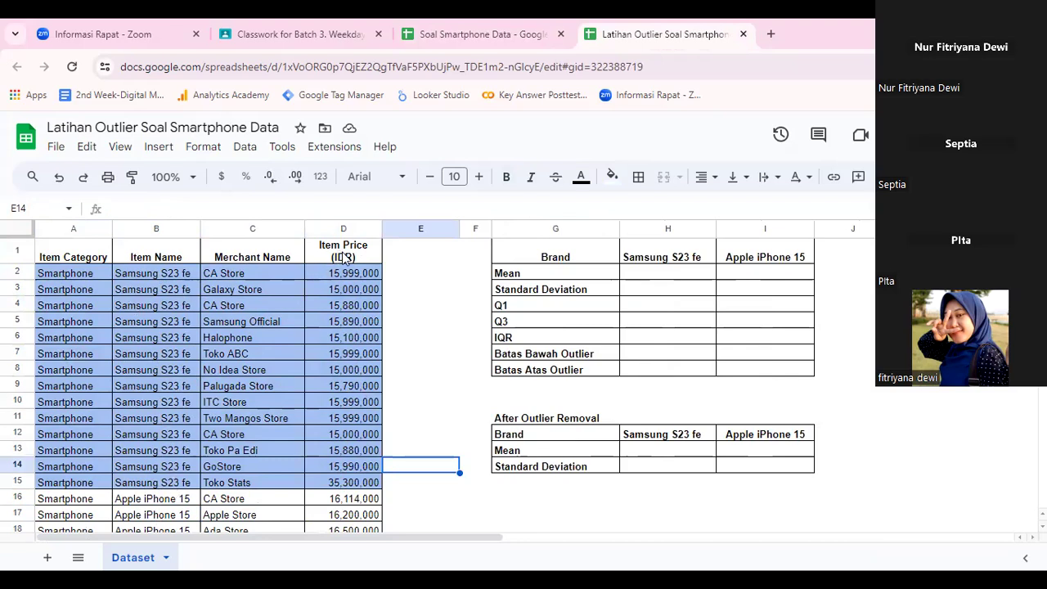
pyautogui.moveTo(351, 275); pyautogui.dragTo(357, 339)
pyautogui.click(404, 341)
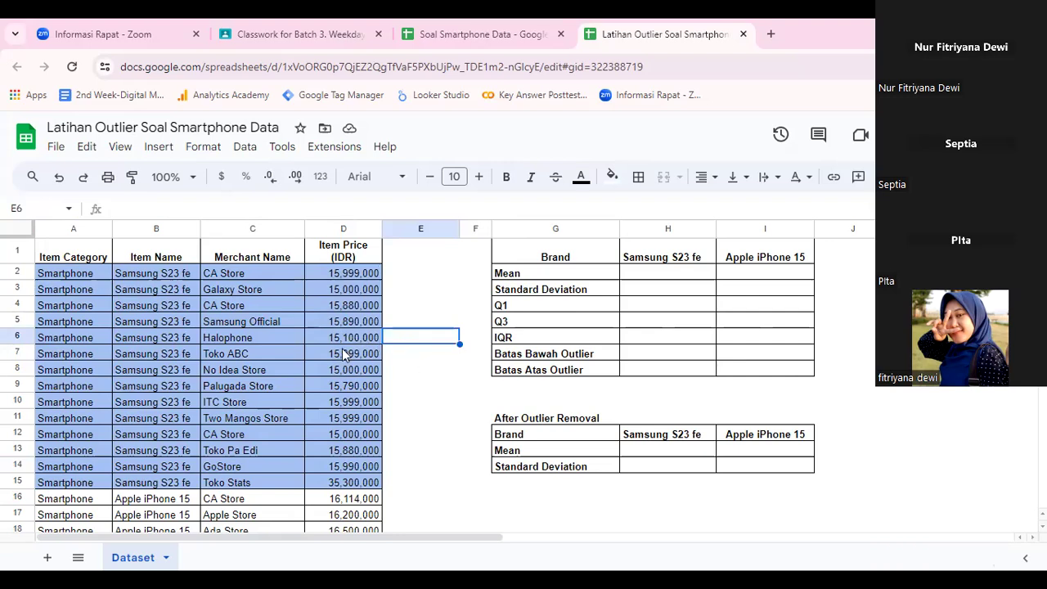
pyautogui.click(299, 310)
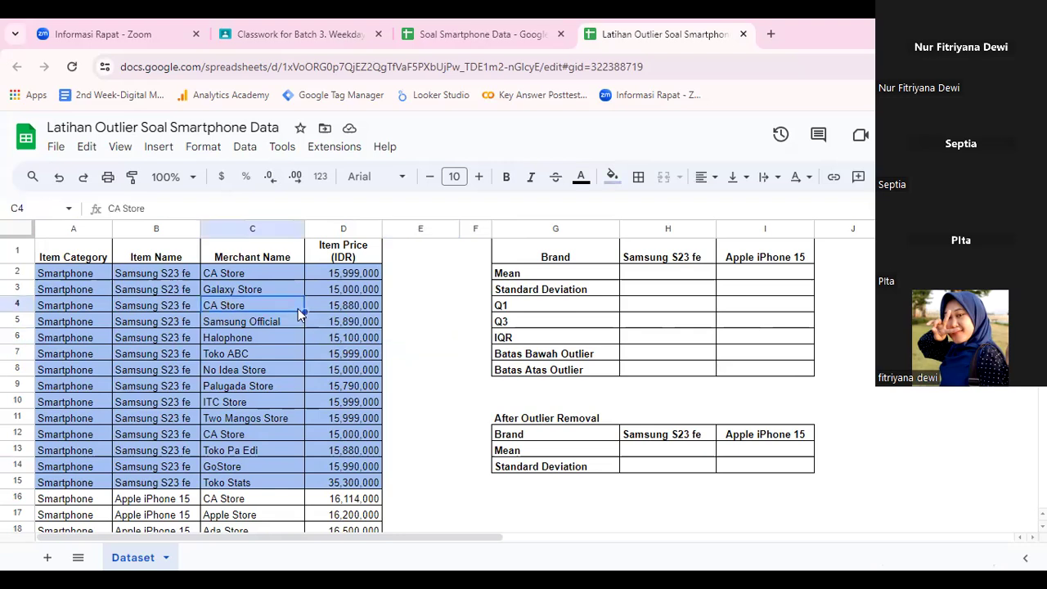
pyautogui.click(346, 308)
pyautogui.moveTo(341, 490); pyautogui.dragTo(65, 273)
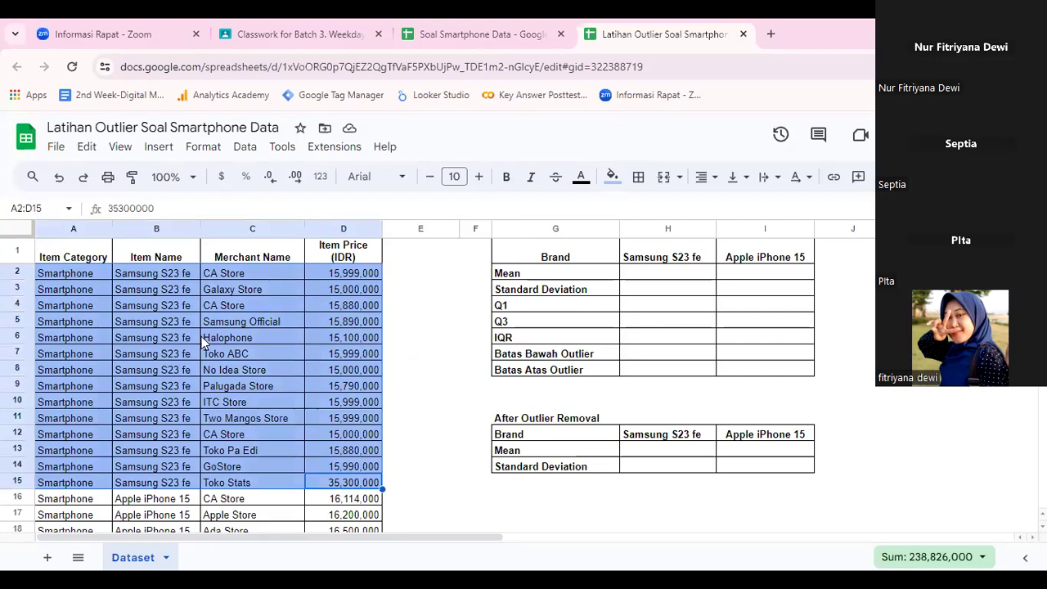
# Examine the Apple iPhone 15 rows with their merchants and prices down to the end of the dataset.
pyautogui.click(321, 384)
pyautogui.press('Down')
pyautogui.press('Down')
pyautogui.press('Down')
pyautogui.press('Down')
pyautogui.press('Down')
pyautogui.press('Down')
pyautogui.press('Down')
pyautogui.press('Down')
pyautogui.press('Down')
pyautogui.press('Down')
pyautogui.press('Down')
pyautogui.press('Down')
pyautogui.press('Down')
pyautogui.press('Down')
pyautogui.press('Down')
pyautogui.press('Down')
pyautogui.press('Down')
pyautogui.press('Down')
pyautogui.press('Down')
pyautogui.press('Down')
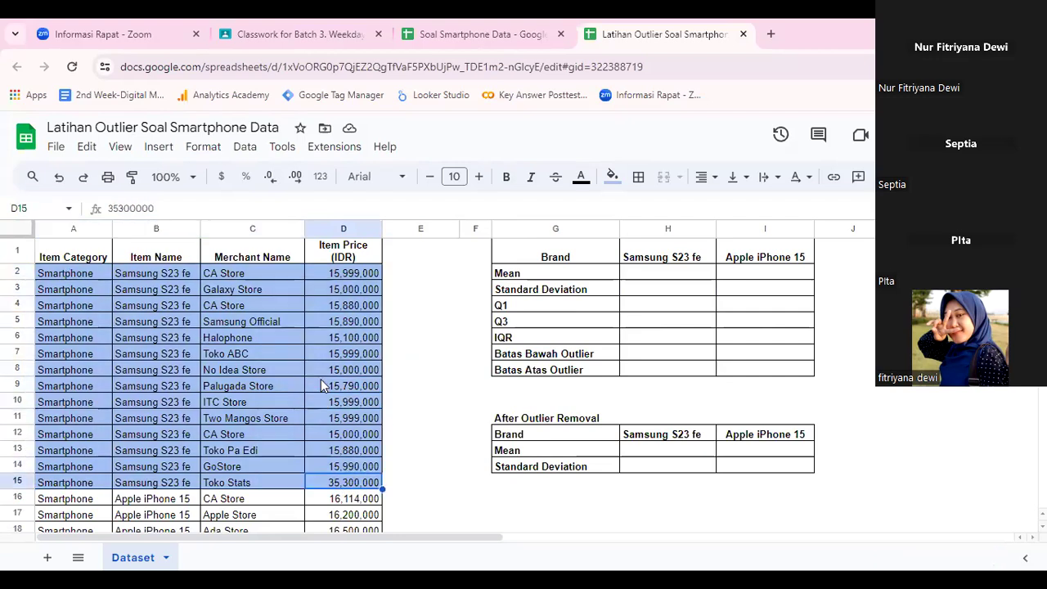
pyautogui.press('Down')
pyautogui.press('Down')
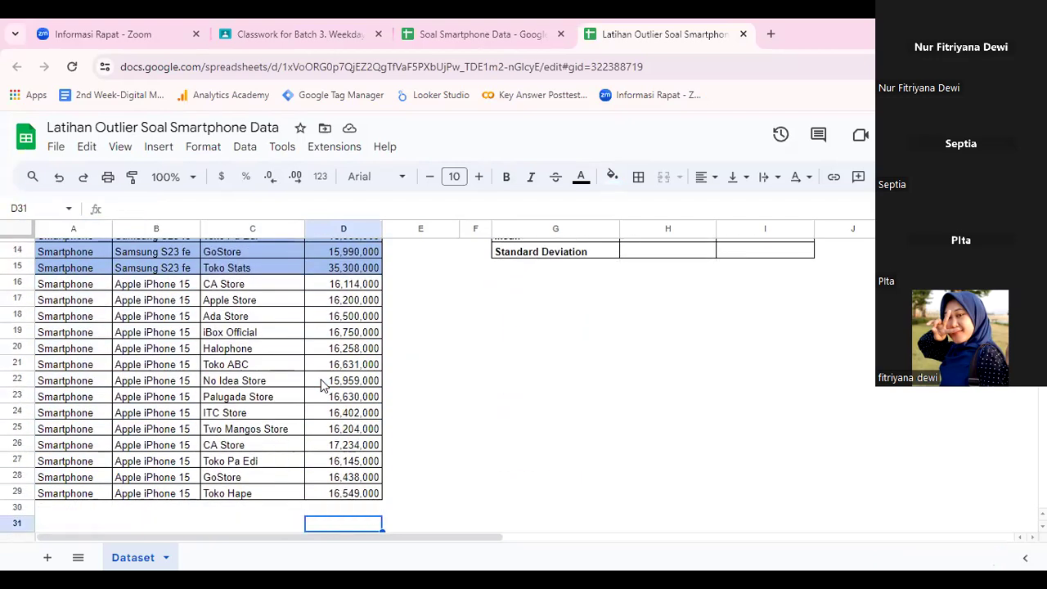
pyautogui.moveTo(68, 289); pyautogui.dragTo(357, 493)
pyautogui.click(477, 431)
# Return from the end of the dataset to its first rows and examine the empty Brand statistics table, starting with the Mean row.
pyautogui.press('Up')
pyautogui.press('Up')
pyautogui.press('Up')
pyautogui.press('Up')
pyautogui.press('Up')
pyautogui.press('Up')
pyautogui.press('Up')
pyautogui.press('Up')
pyautogui.press('Up')
pyautogui.press('Up')
pyautogui.press('Up')
pyautogui.press('Up')
pyautogui.press('Up')
pyautogui.press('Up')
pyautogui.press('Up')
pyautogui.press('Up')
pyautogui.press('Up')
pyautogui.press('Up')
pyautogui.press('Up')
pyautogui.press('Up')
pyautogui.press('Up')
pyautogui.press('Up')
pyautogui.press('Up')
pyautogui.press('Up')
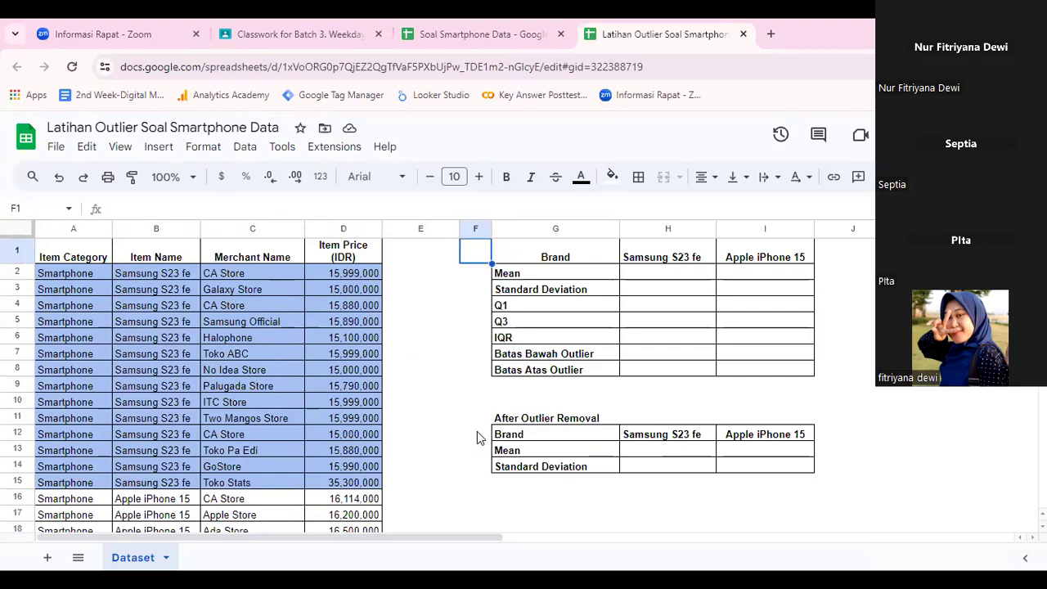
pyautogui.click(664, 277)
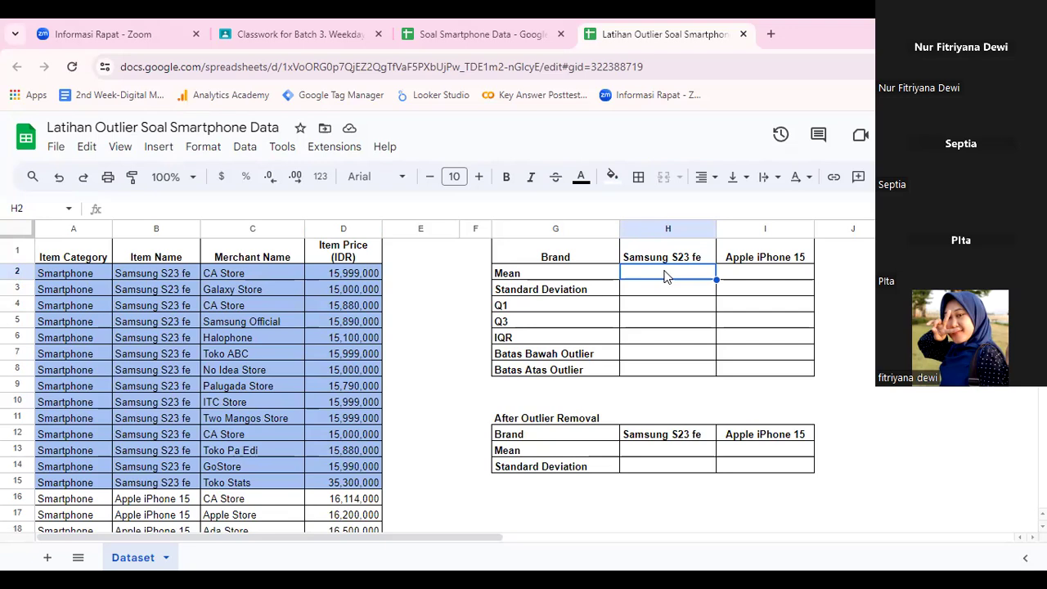
pyautogui.click(542, 275)
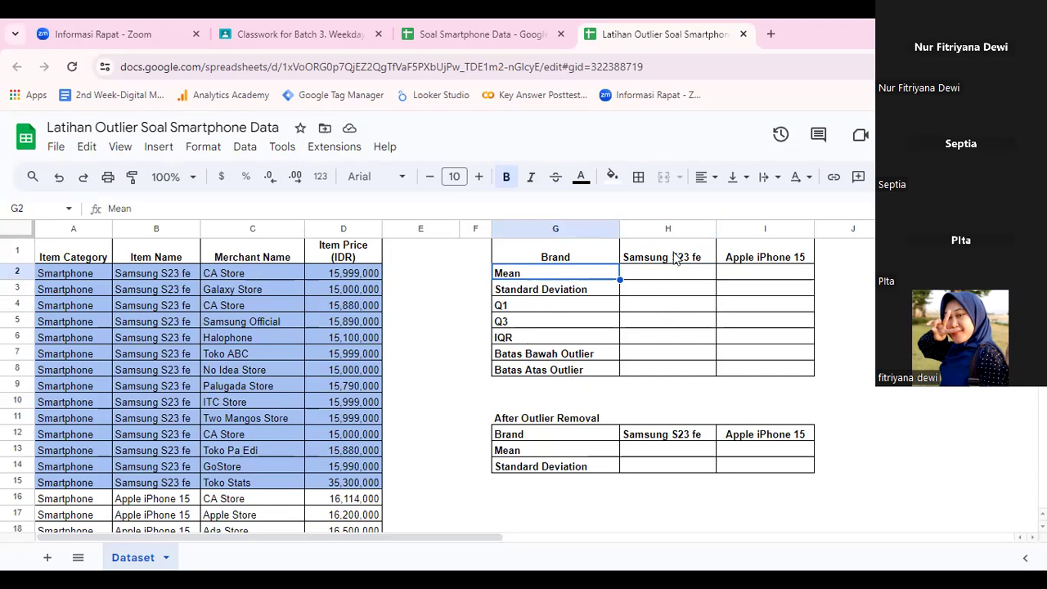
# Calculate the Samsung S23 fe mean price in H2 with =AVERAGE(D2:D15), rejecting the suggested autofill for the cells below.
pyautogui.click(652, 281)
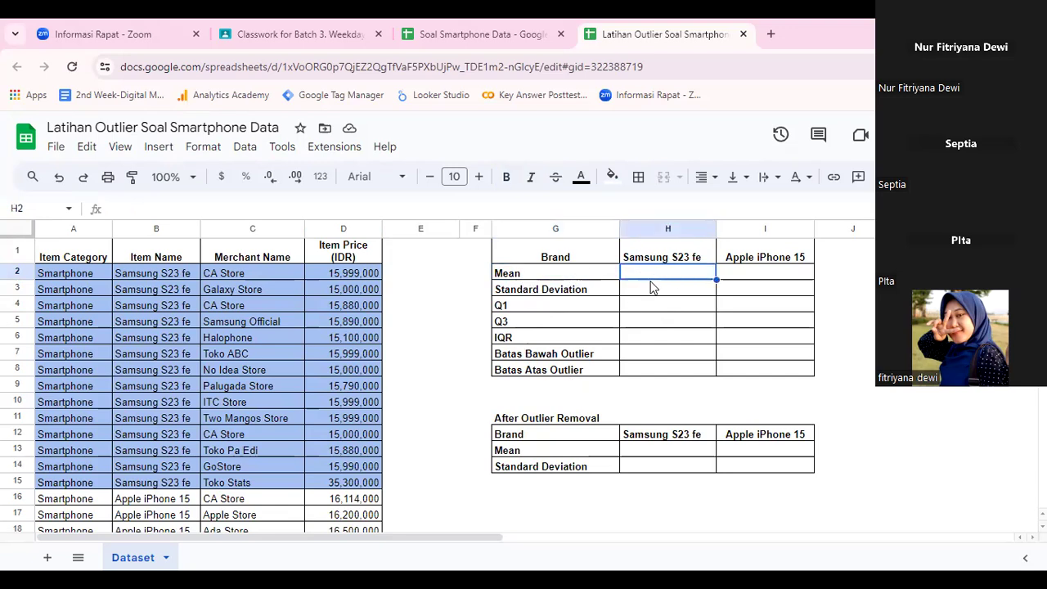
pyautogui.write('=average')
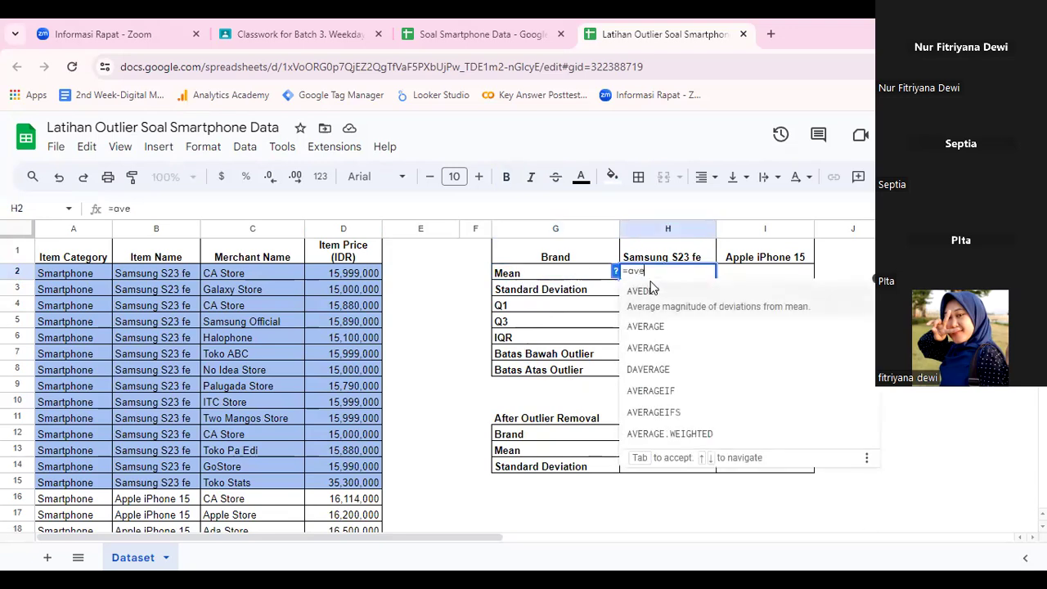
pyautogui.press('BackSpace')
pyautogui.press('BackSpace')
pyautogui.press('BackSpace')
pyautogui.press('BackSpace')
pyautogui.press('BackSpace')
pyautogui.press('BackSpace')
pyautogui.press('BackSpace')
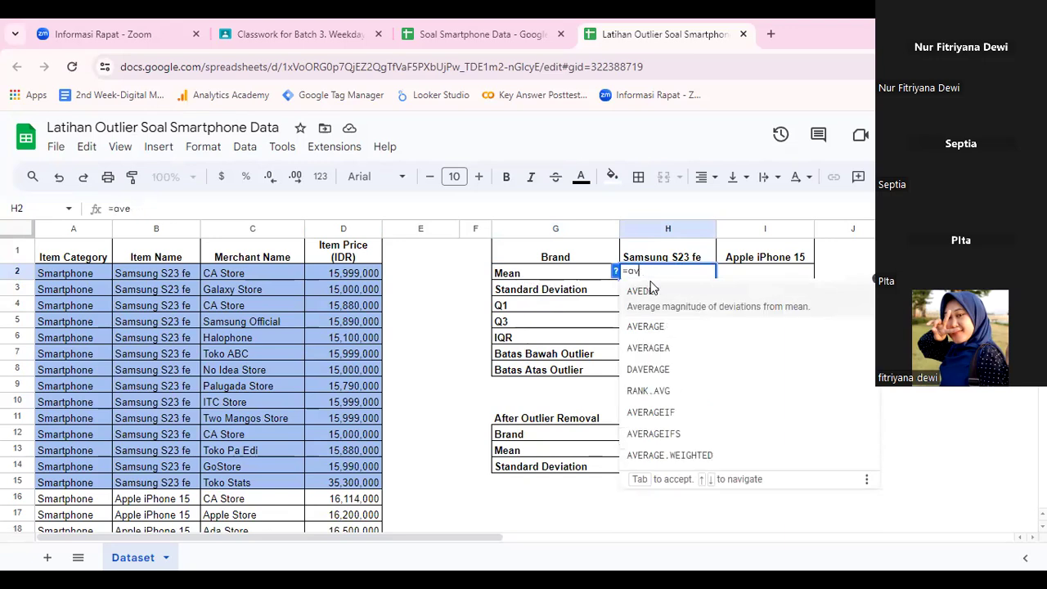
pyautogui.write('AVERAGE(')
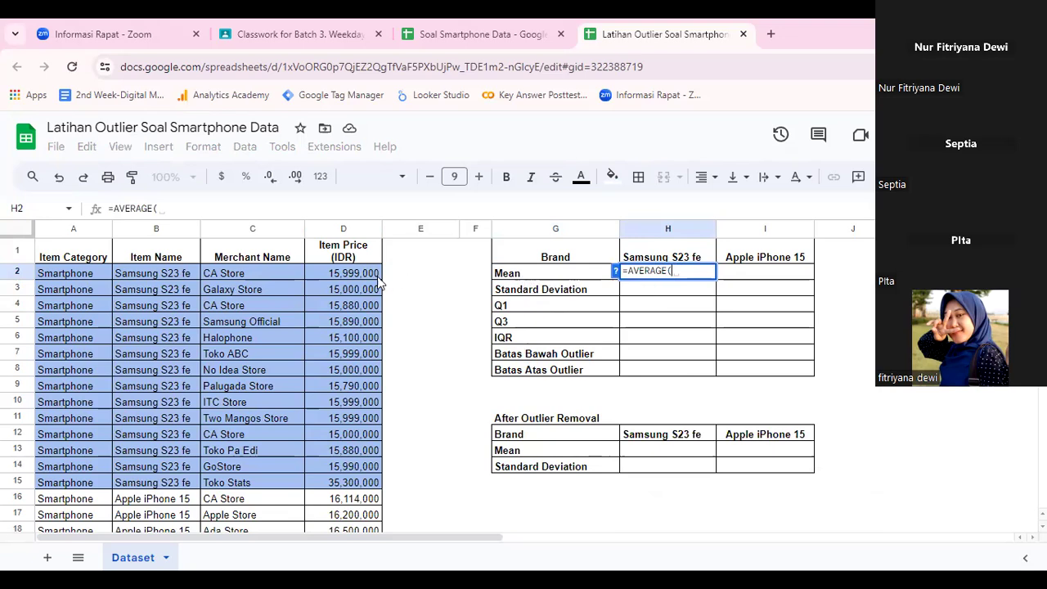
pyautogui.moveTo(360, 280); pyautogui.dragTo(356, 489)
pyautogui.write(')')
pyautogui.press('Return')
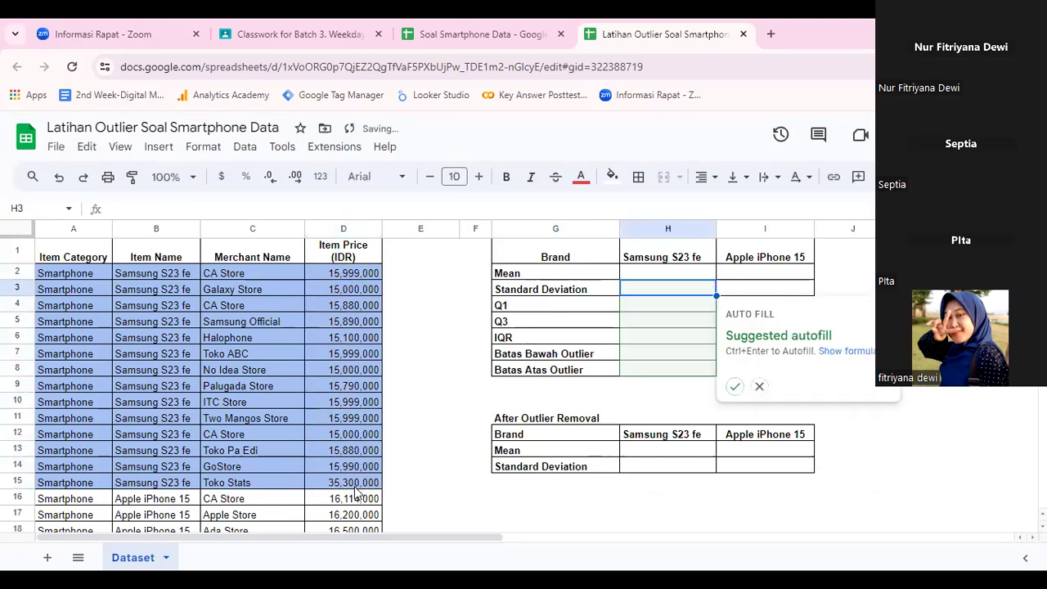
pyautogui.click(759, 387)
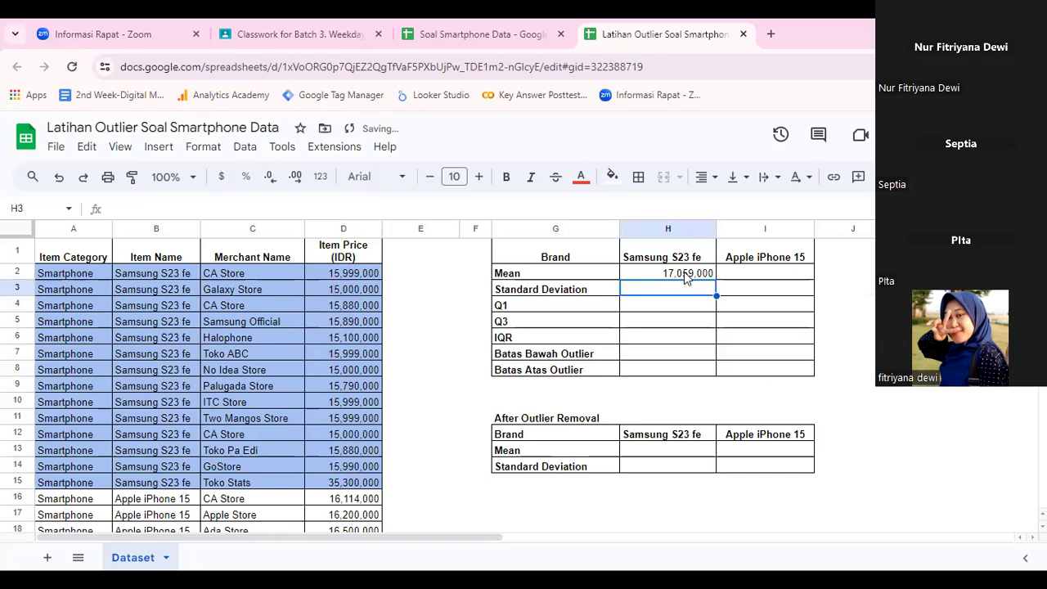
pyautogui.click(686, 275)
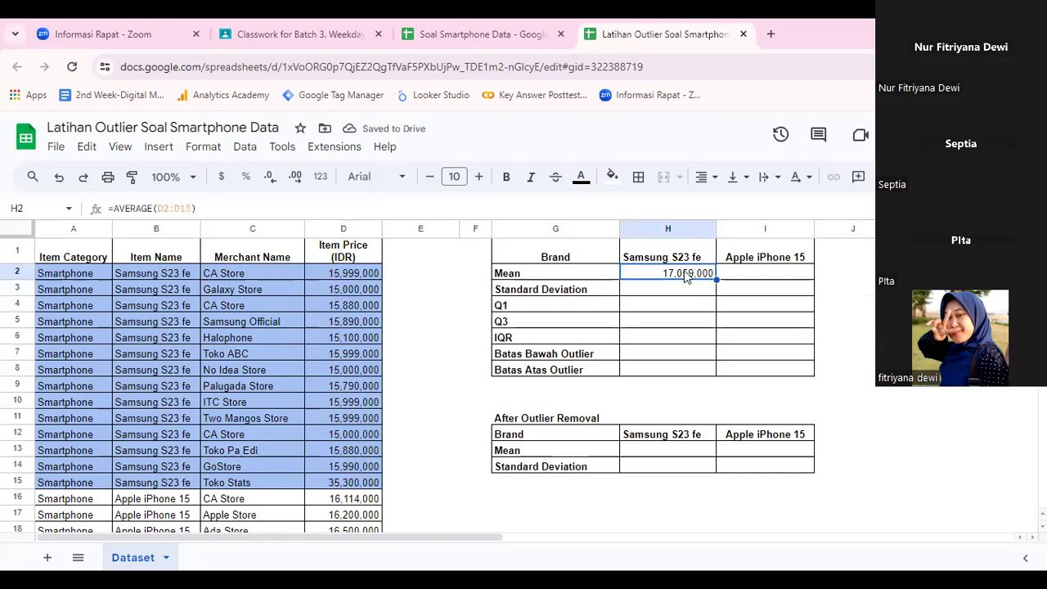
# Calculate the Apple iPhone 15 mean price in I2 with =AVERAGE(D16:D29).
pyautogui.click(742, 277)
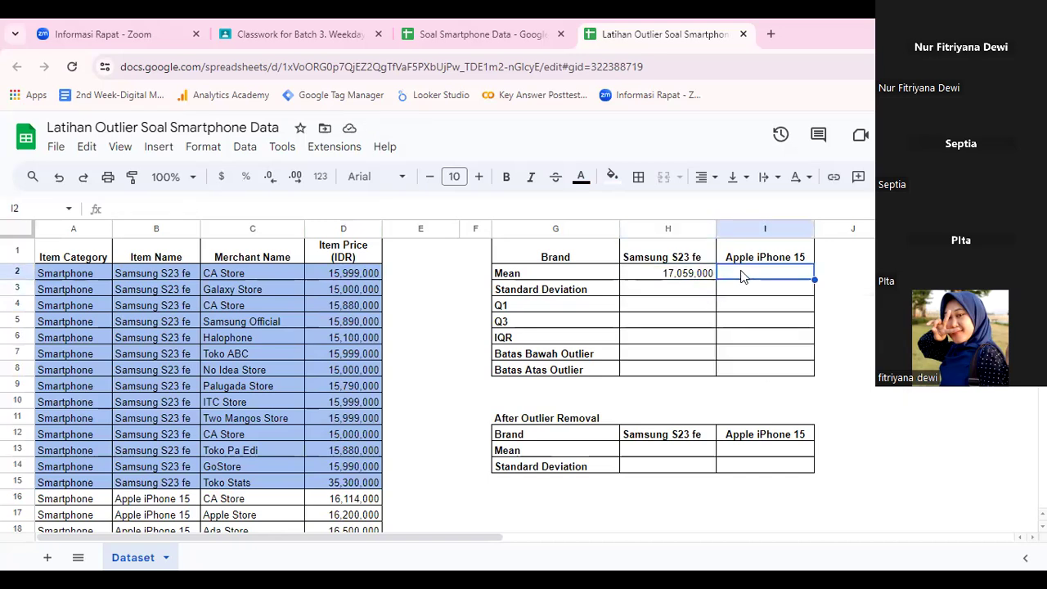
pyautogui.write('=AVERAGE(')
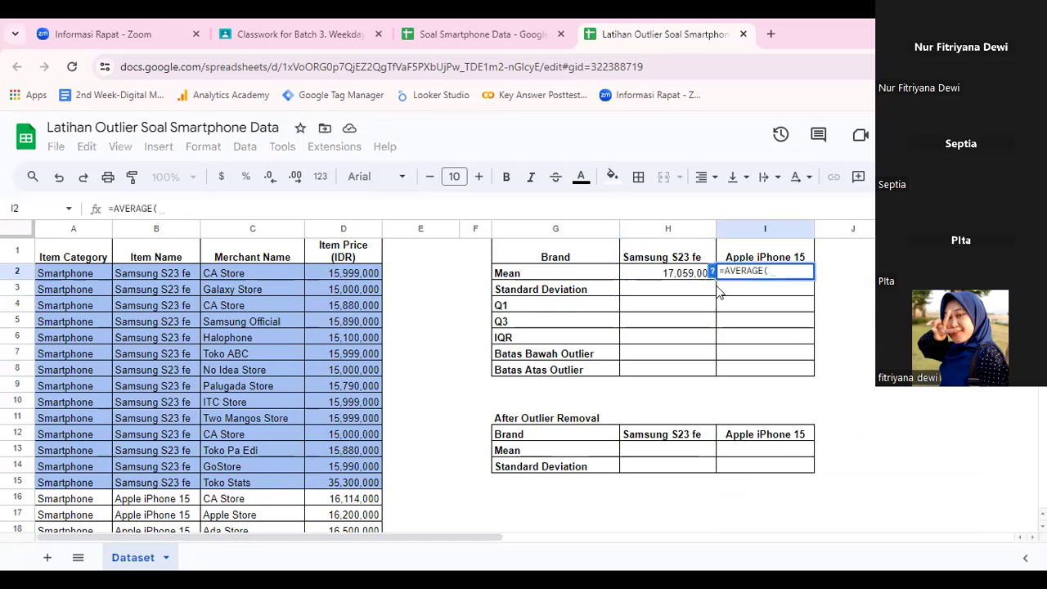
pyautogui.moveTo(351, 505); pyautogui.dragTo(349, 481)
pyautogui.press('Return')
pyautogui.press('Up')
pyautogui.press('Up')
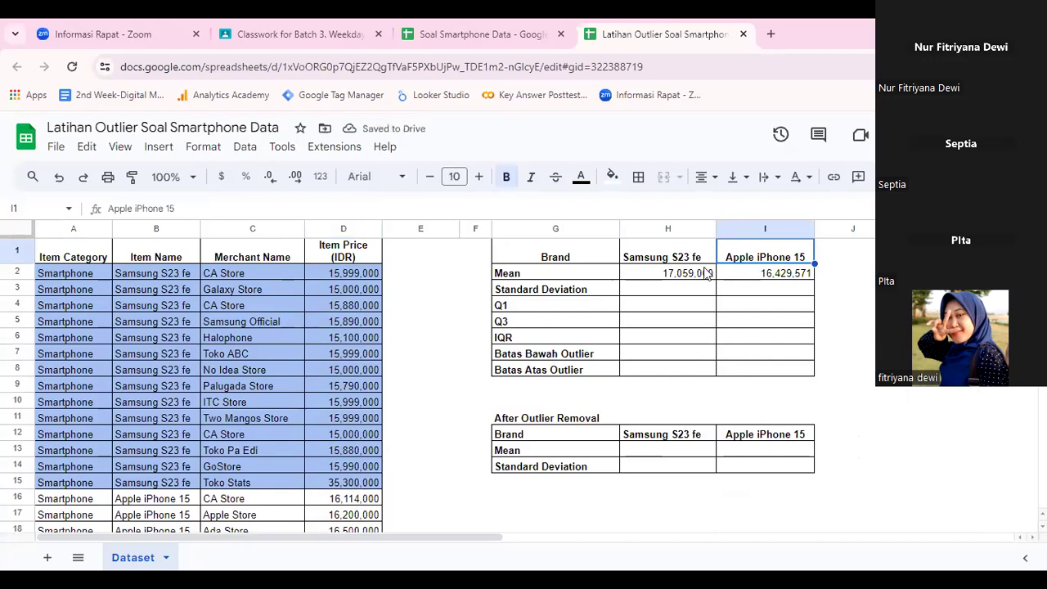
pyautogui.click(702, 276)
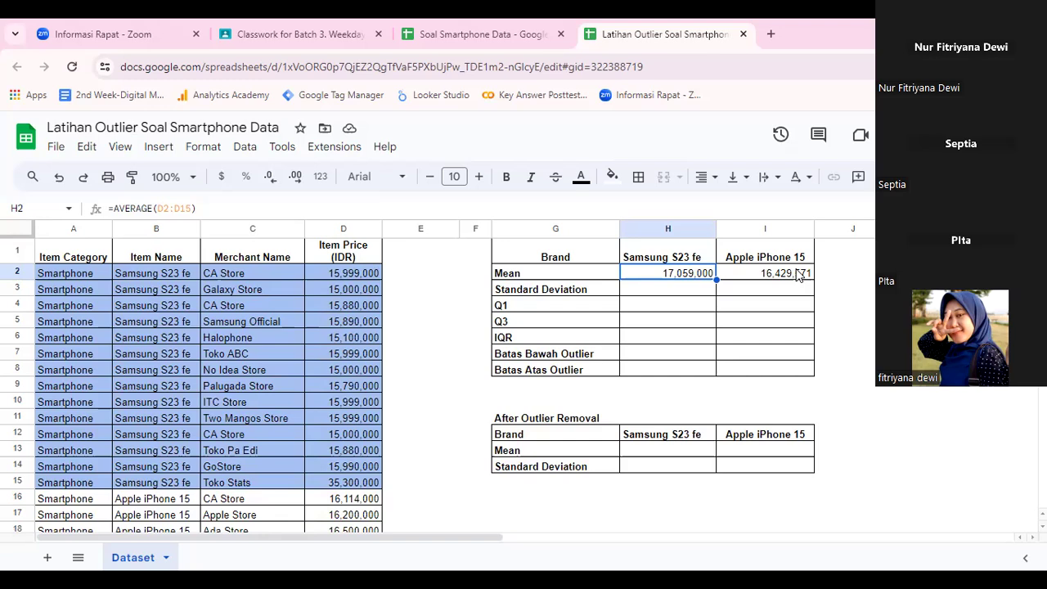
# Calculate the standard deviation of the Samsung S23 fe prices in H3 with =STDEV(D2:D15).
pyautogui.click(670, 287)
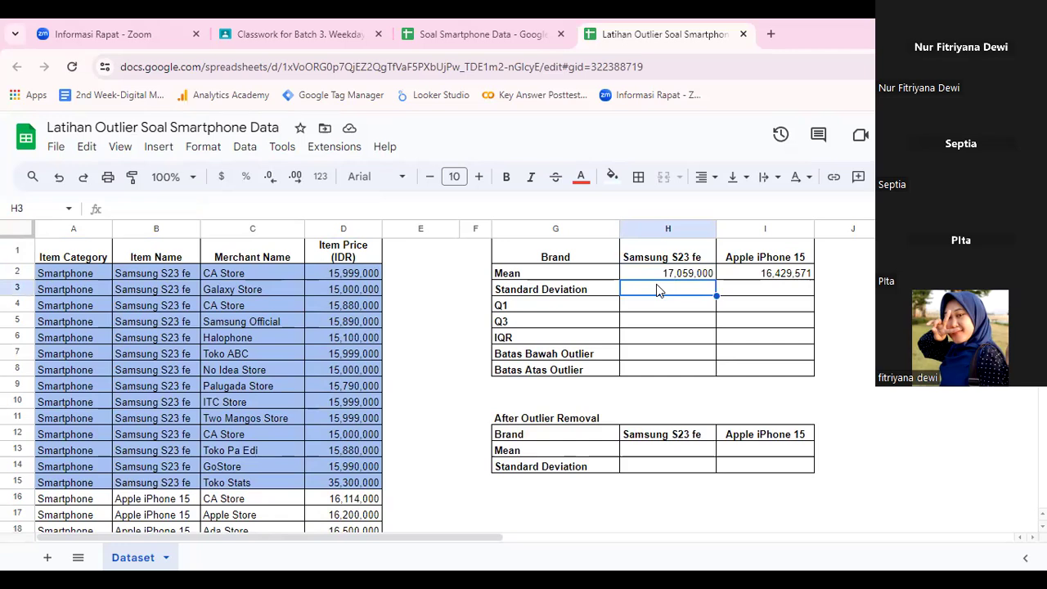
pyautogui.write('=ST')
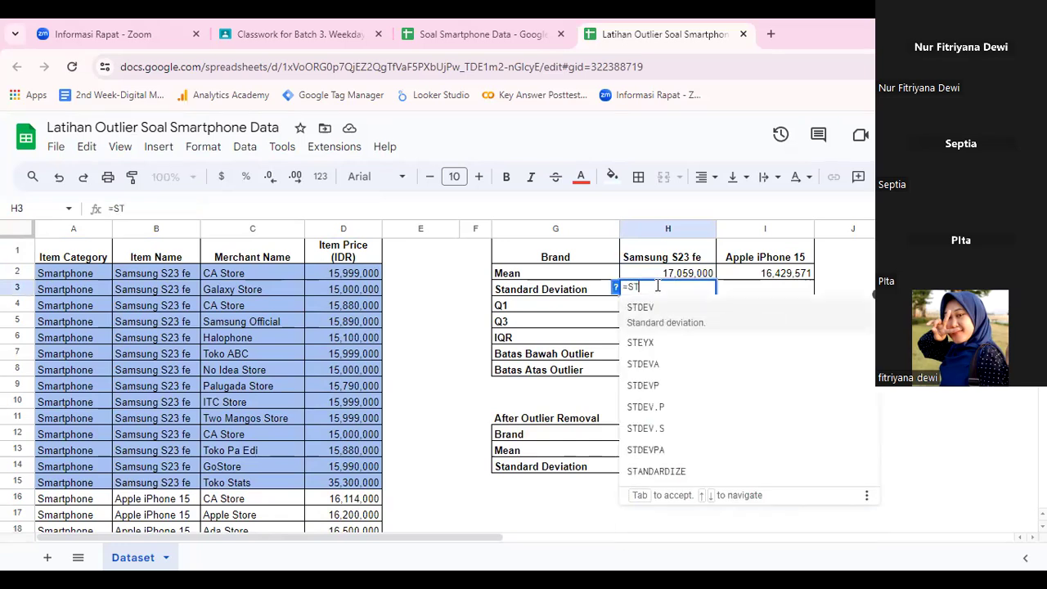
pyautogui.write('DEV')
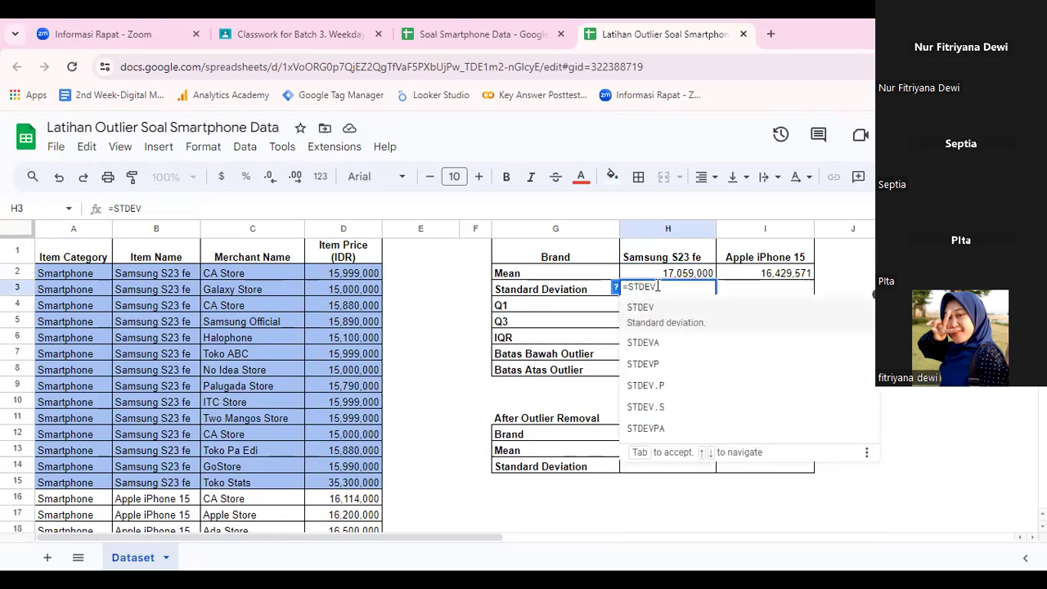
pyautogui.write('(')
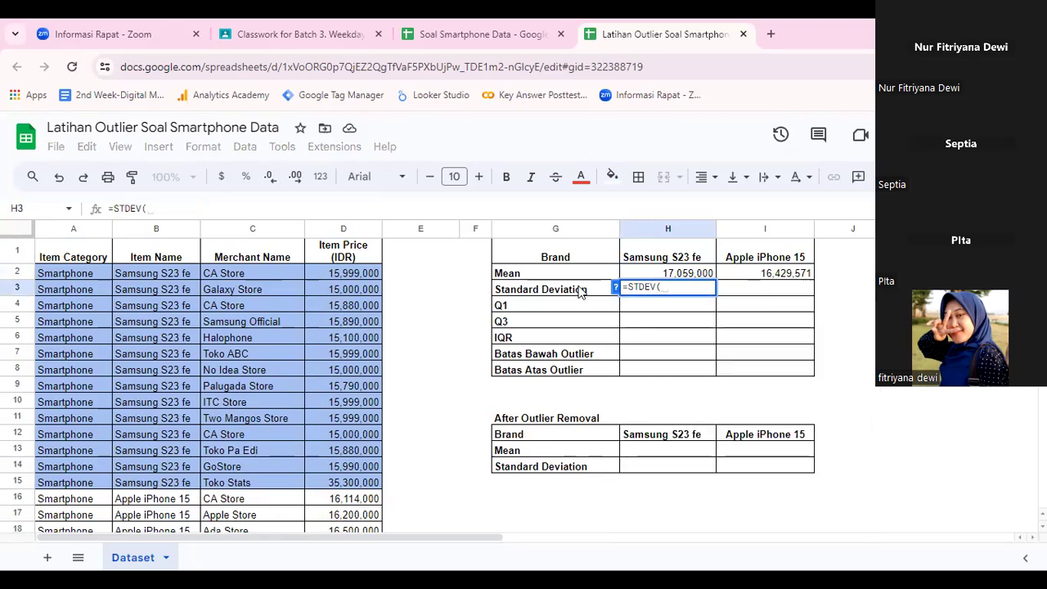
pyautogui.moveTo(345, 282); pyautogui.dragTo(348, 488)
pyautogui.write(')')
pyautogui.press('Return')
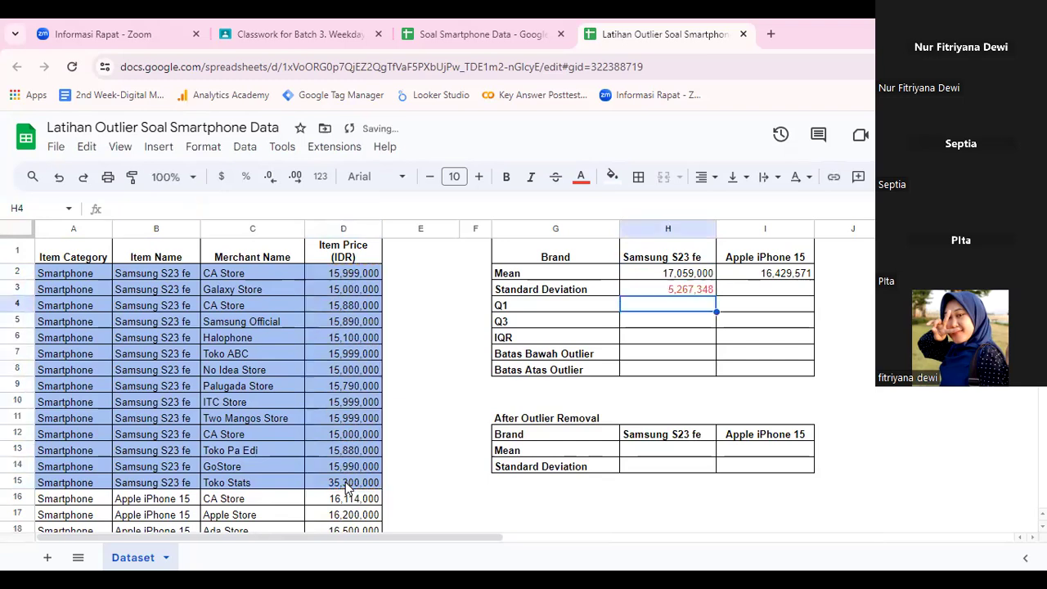
# Enter =STEDV(D16:D29) in I3 for the standard deviation of the Apple iPhone 15 prices.
pyautogui.click(755, 296)
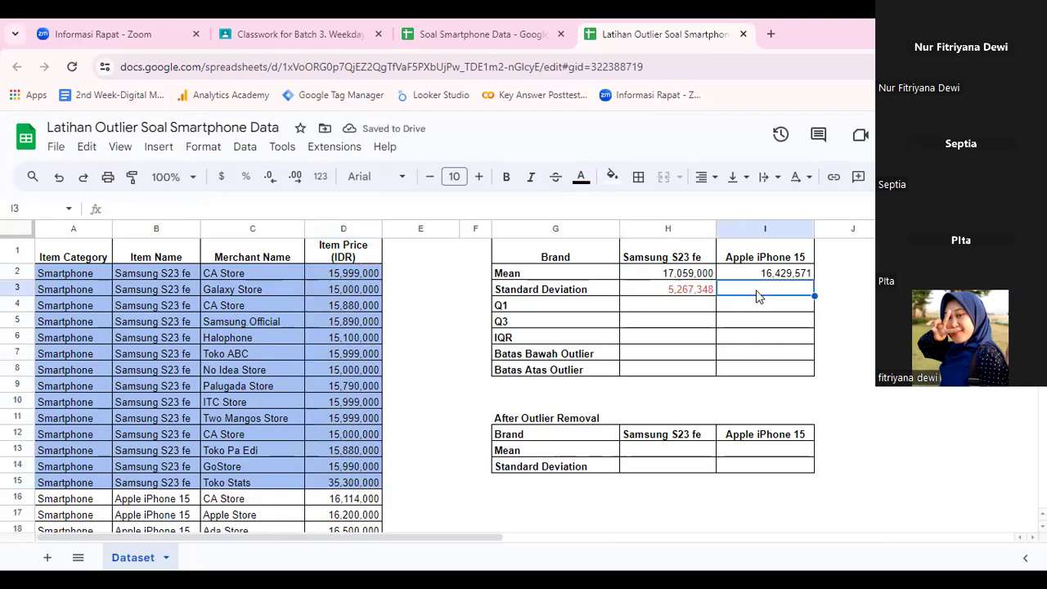
pyautogui.write('=STEDV')
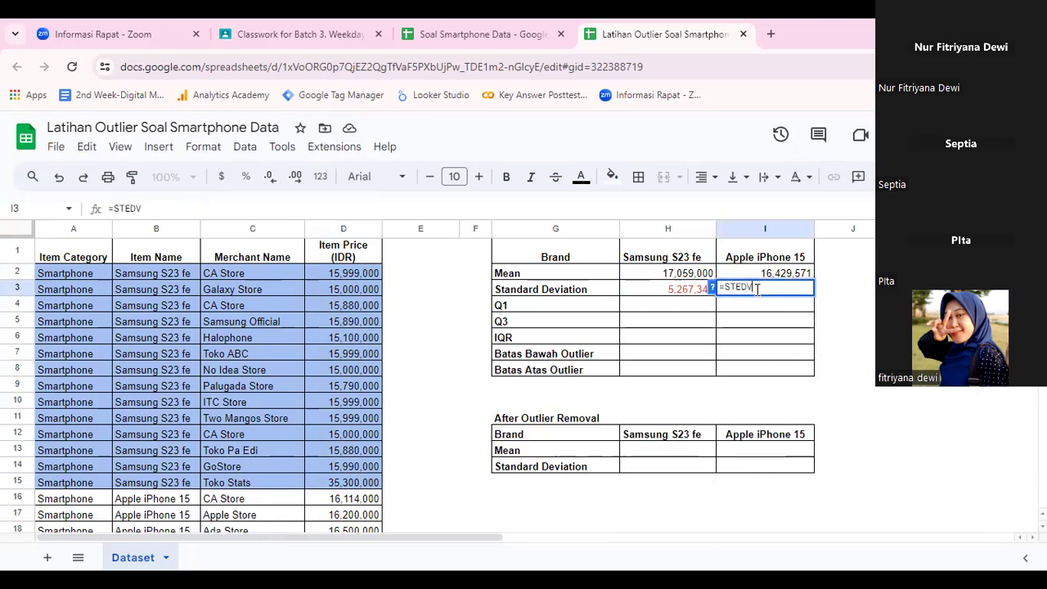
pyautogui.write('(')
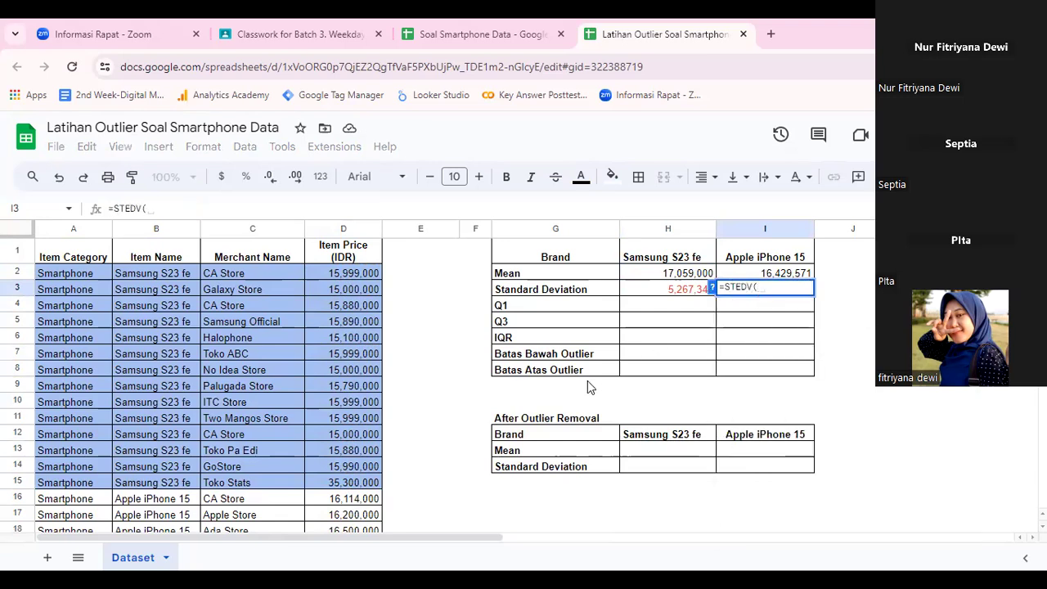
pyautogui.moveTo(360, 501)
pyautogui.mouseDown()
pyautogui.moveTo(352, 563)
pyautogui.moveTo(353, 501)
pyautogui.mouseUp()
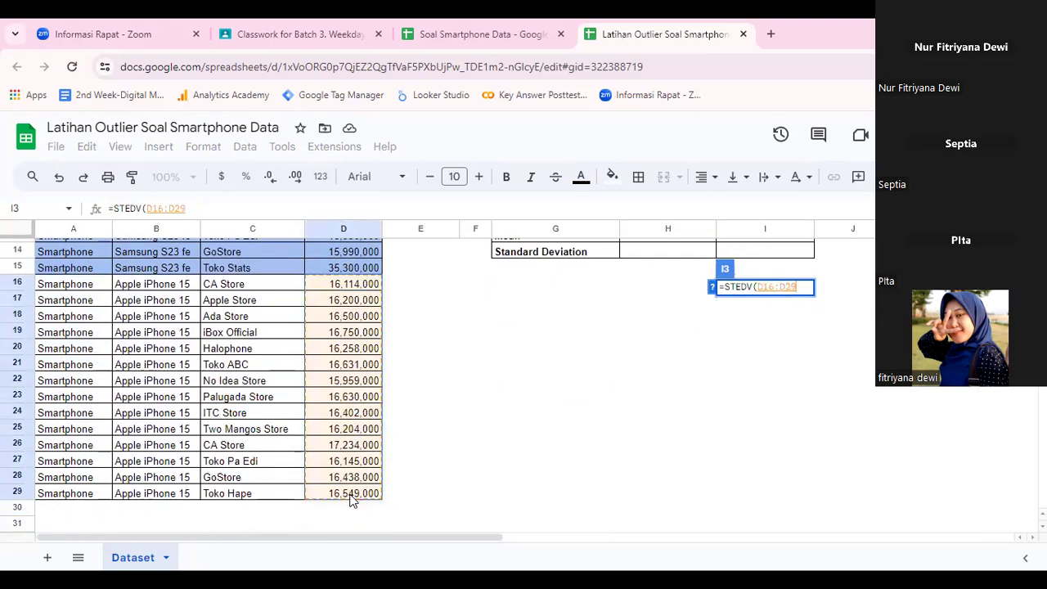
pyautogui.press('Return')
pyautogui.press('Up')
pyautogui.press('Up')
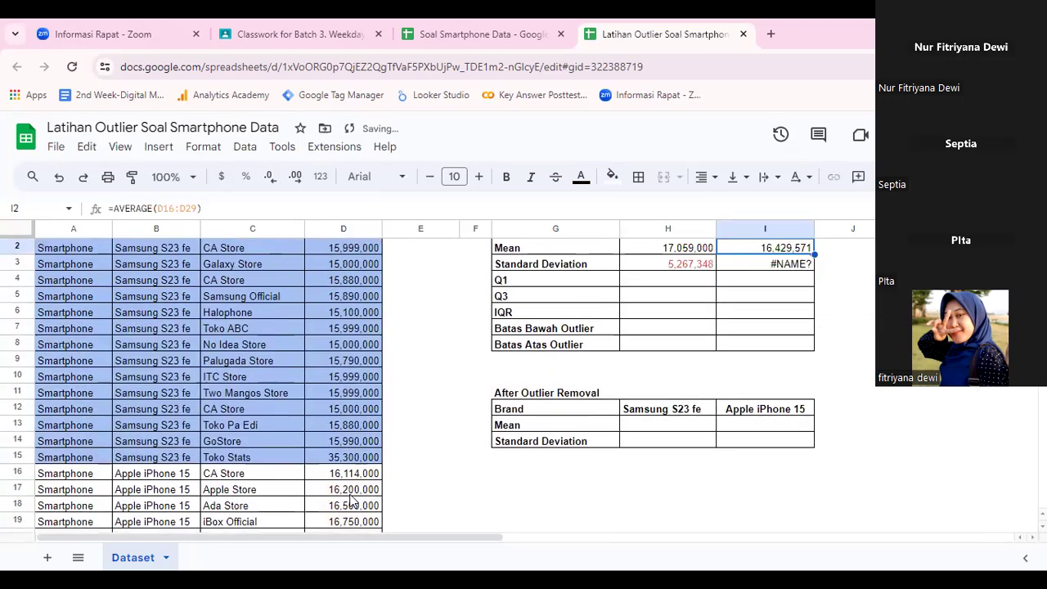
pyautogui.press('Down')
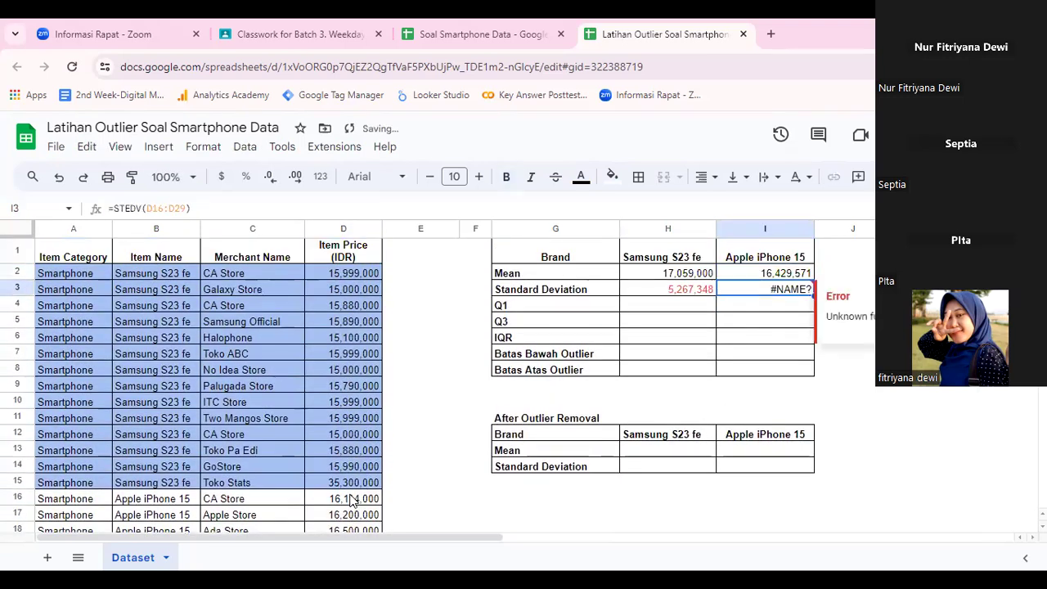
# Correct the misspelled function name in I3 so the formula reads =STDEV(D16:D29), and compare both brands' standard deviations.
pyautogui.click(669, 294)
pyautogui.click(761, 292)
pyautogui.doubleClick(762, 292)
pyautogui.click(748, 288)
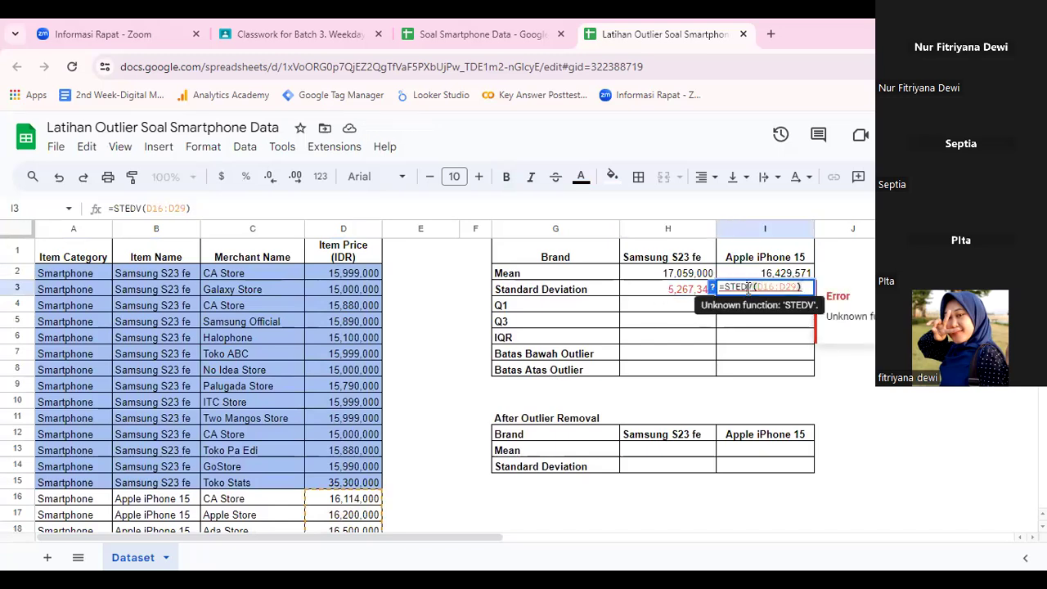
pyautogui.press('BackSpace')
pyautogui.press('BackSpace')
pyautogui.write('DE')
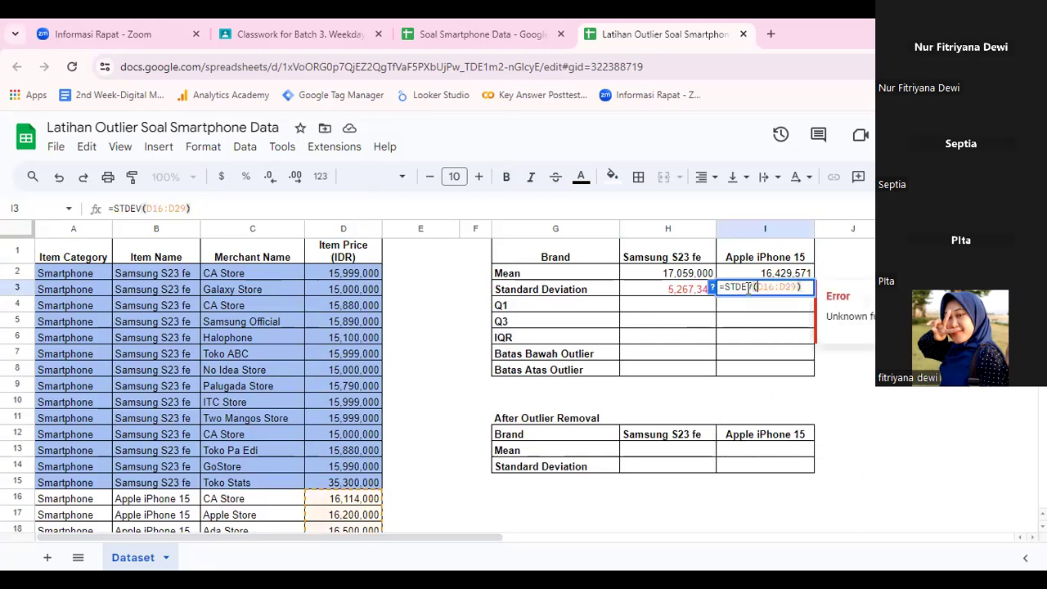
pyautogui.press('Return')
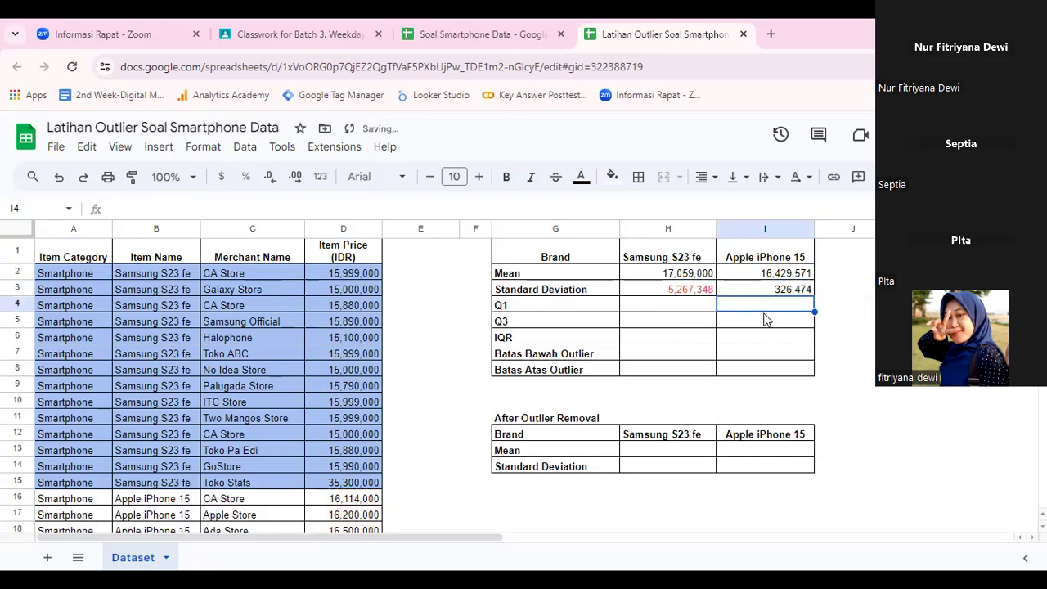
pyautogui.click(784, 291)
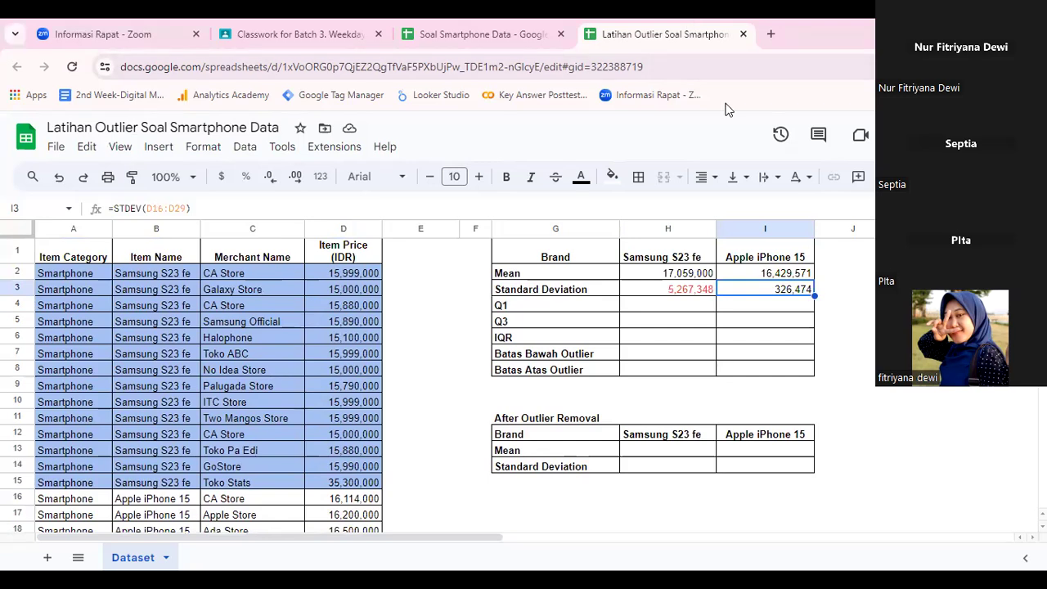
pyautogui.click(669, 292)
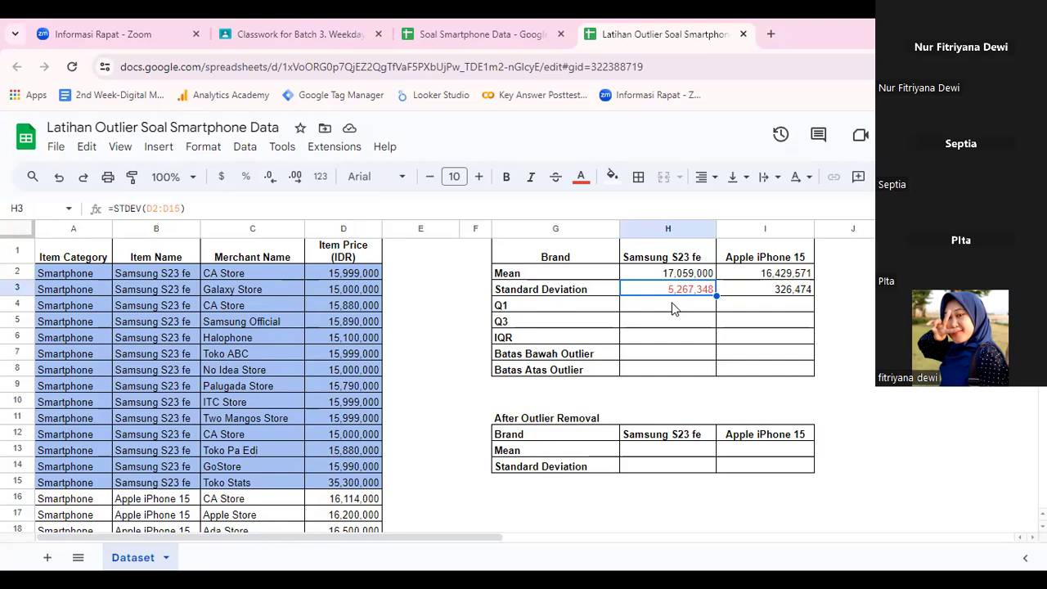
# Calculate the first quartile of the Samsung S23 fe prices in H4 with =QUARTILE(D2:D15,1).
pyautogui.click(672, 309)
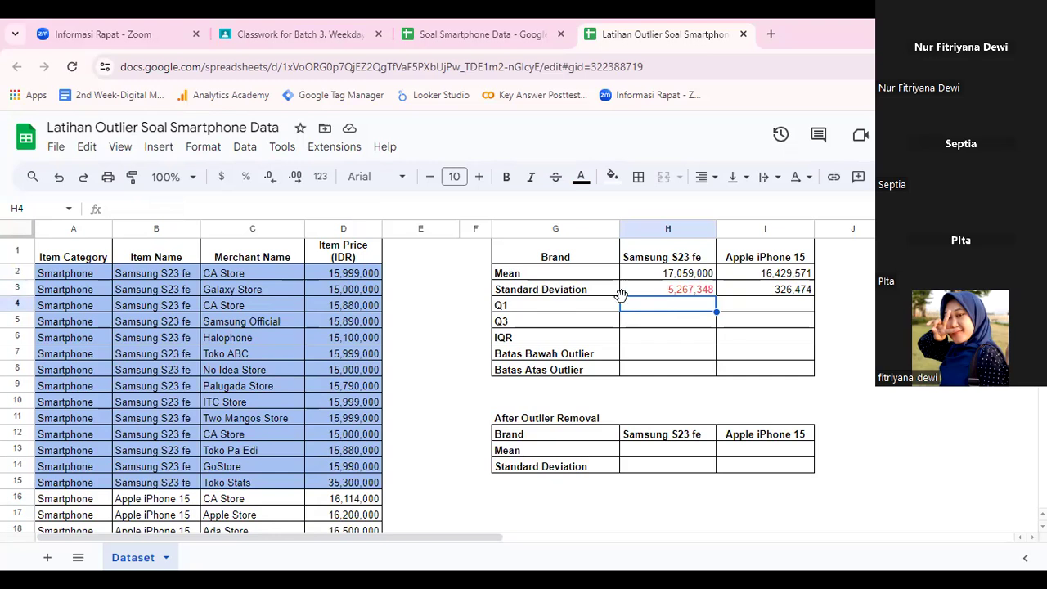
pyautogui.write('=q')
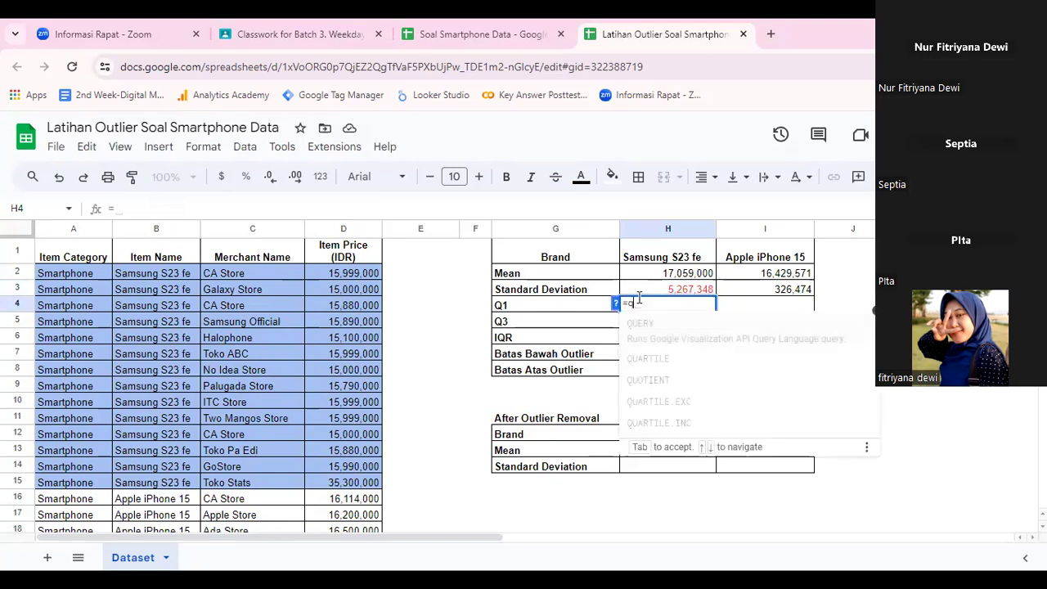
pyautogui.write('uarti')
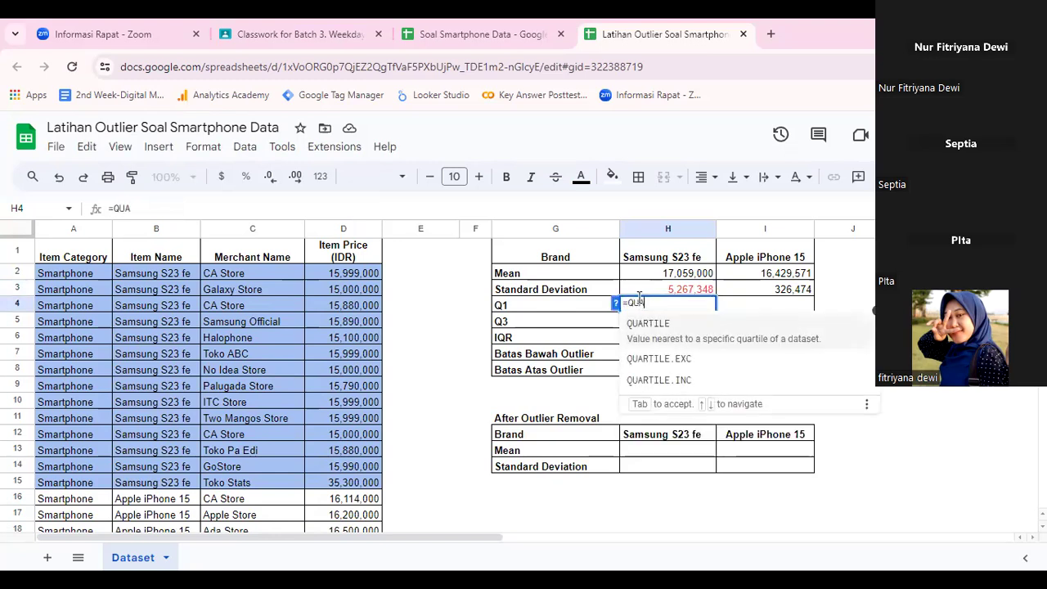
pyautogui.write('le(')
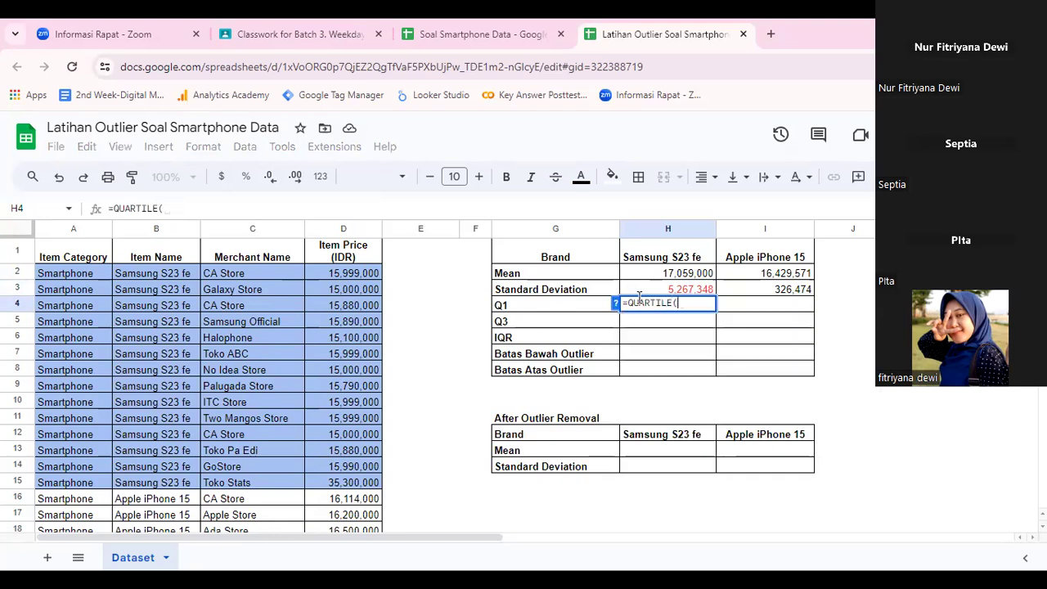
pyautogui.moveTo(360, 275); pyautogui.dragTo(359, 484)
pyautogui.write(',1')
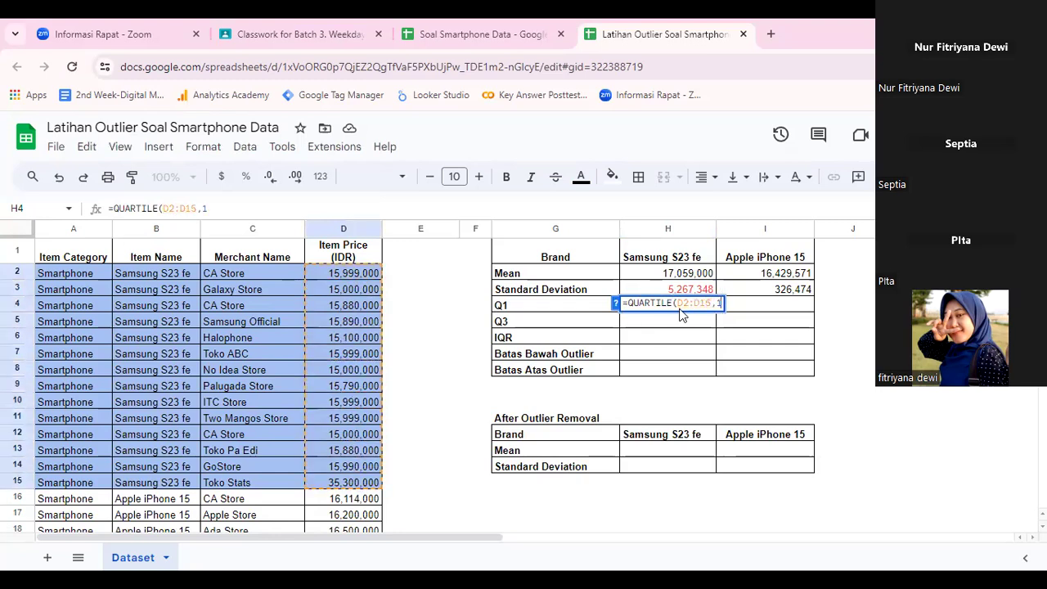
pyautogui.write(')')
pyautogui.press('Return')
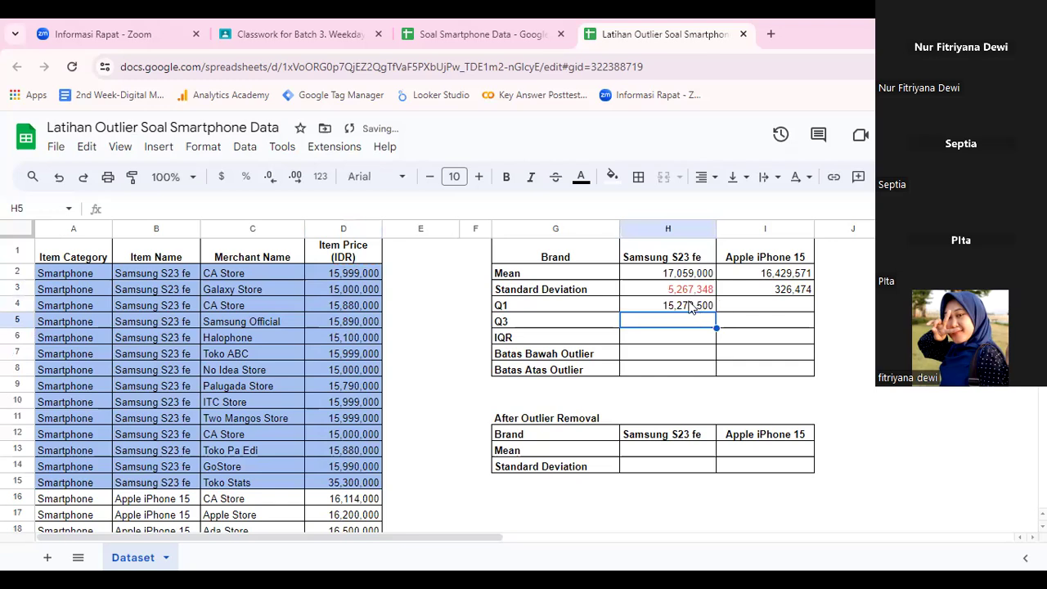
pyautogui.click(692, 307)
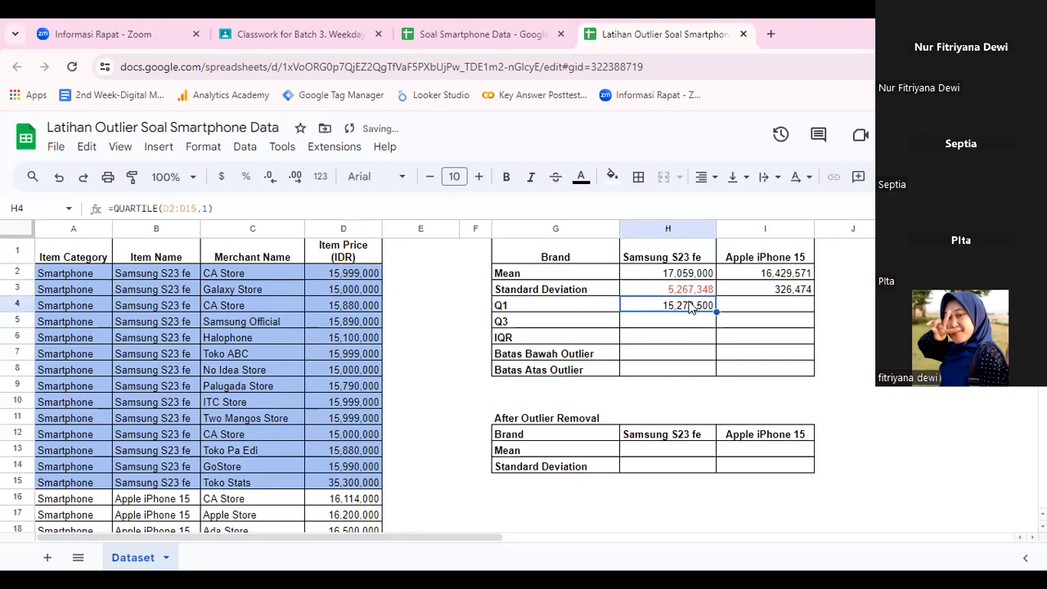
# Calculate the first quartile of the Apple iPhone 15 prices in I4 with =QUARTILE(D16:D29,1).
pyautogui.click(785, 302)
pyautogui.write('QUART')
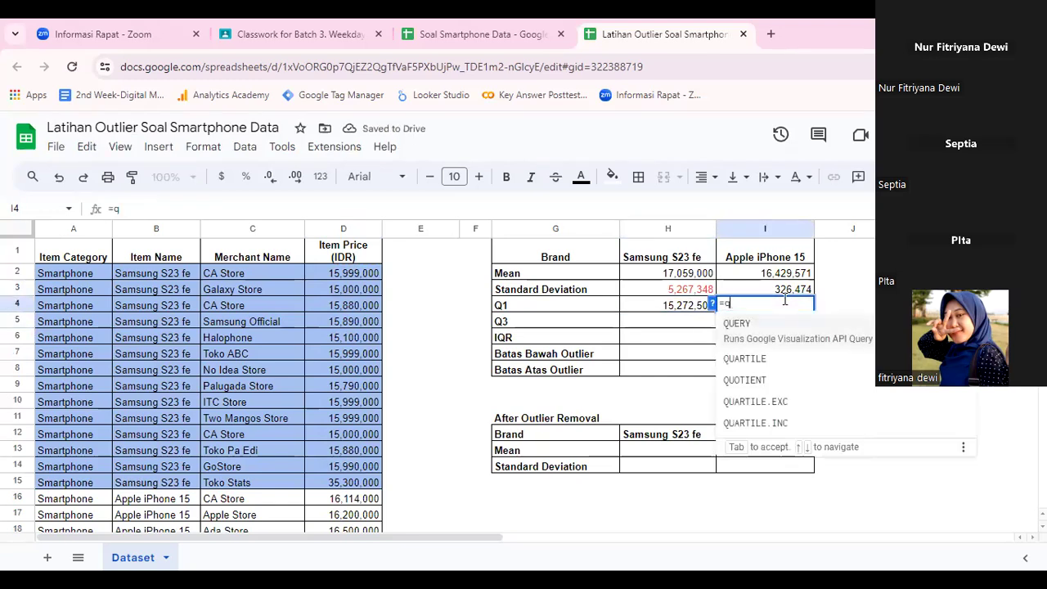
pyautogui.write('ILE')
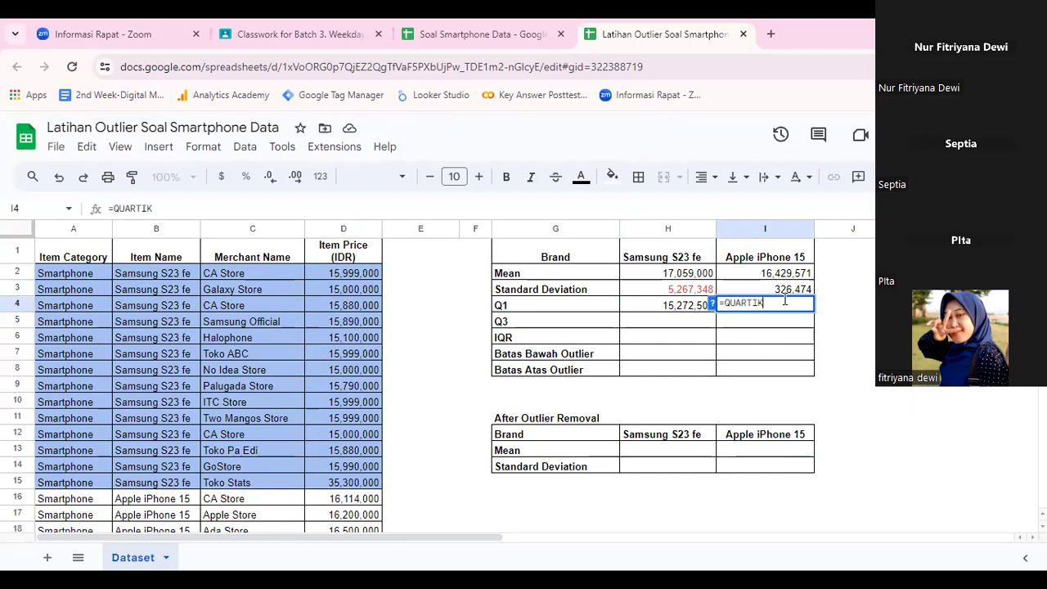
pyautogui.write('(')
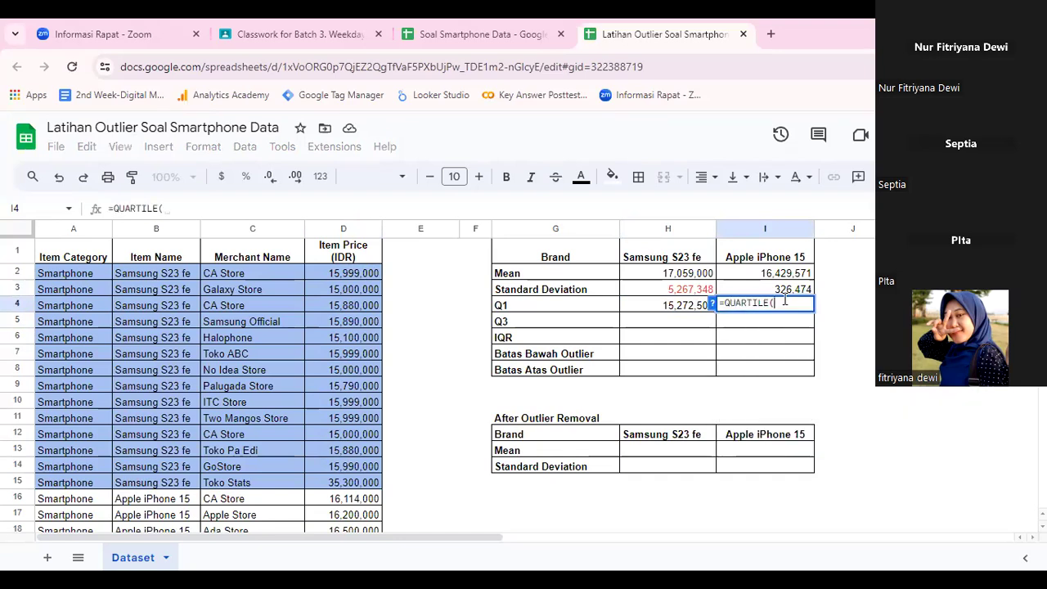
pyautogui.click(366, 505)
pyautogui.moveTo(365, 505); pyautogui.dragTo(365, 482)
pyautogui.write(',3)')
pyautogui.press('Return')
pyautogui.press('Up')
pyautogui.press('Up')
pyautogui.press('Up')
pyautogui.press('Up')
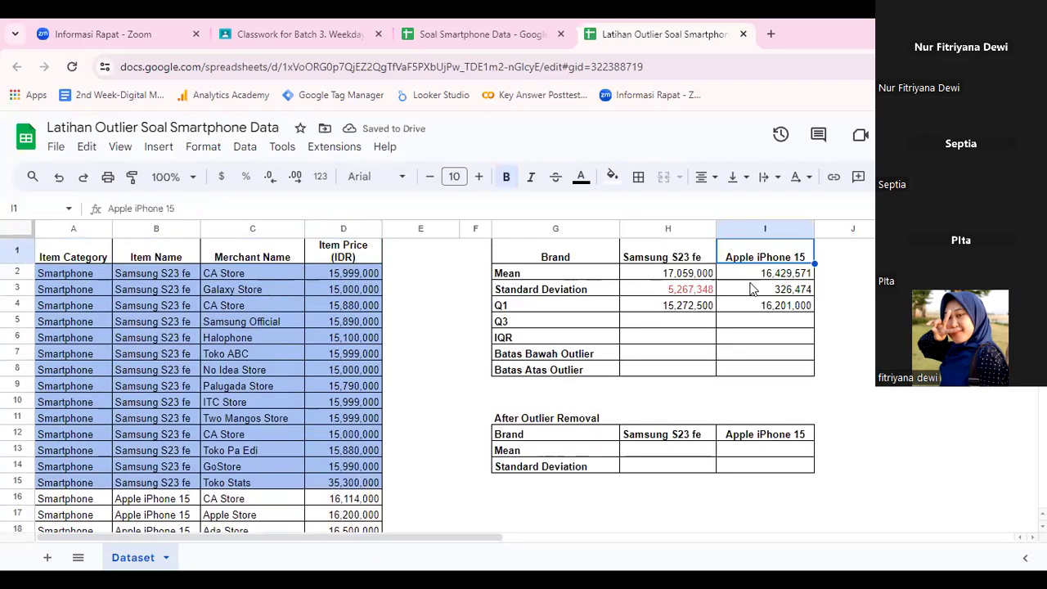
pyautogui.click(761, 306)
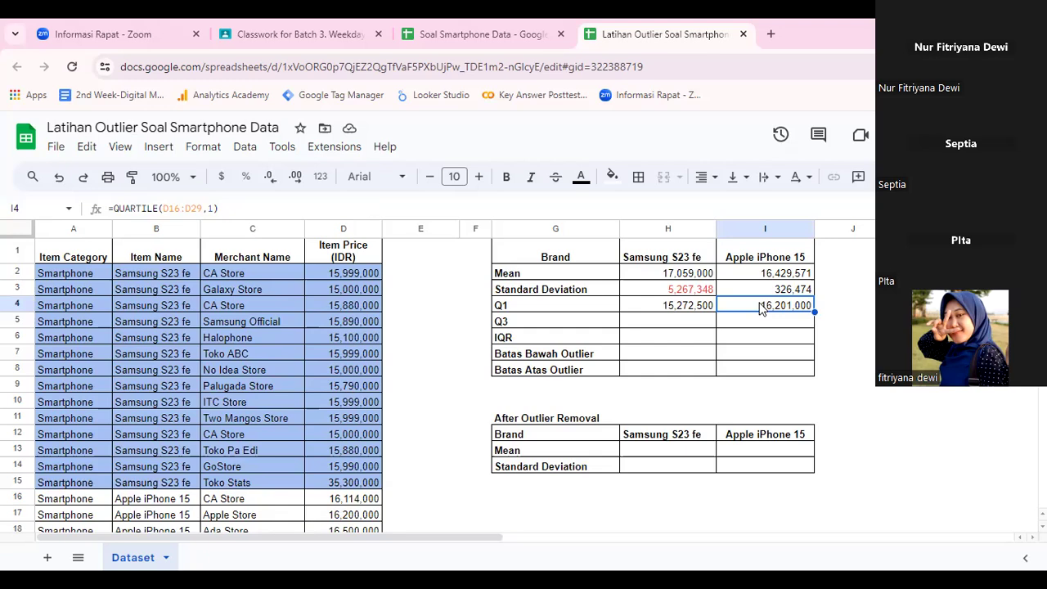
# Calculate the third quartile of the Samsung S23 fe prices in H5 with =QUARTILE(D2:D15,3).
pyautogui.click(677, 322)
pyautogui.write('=QUA')
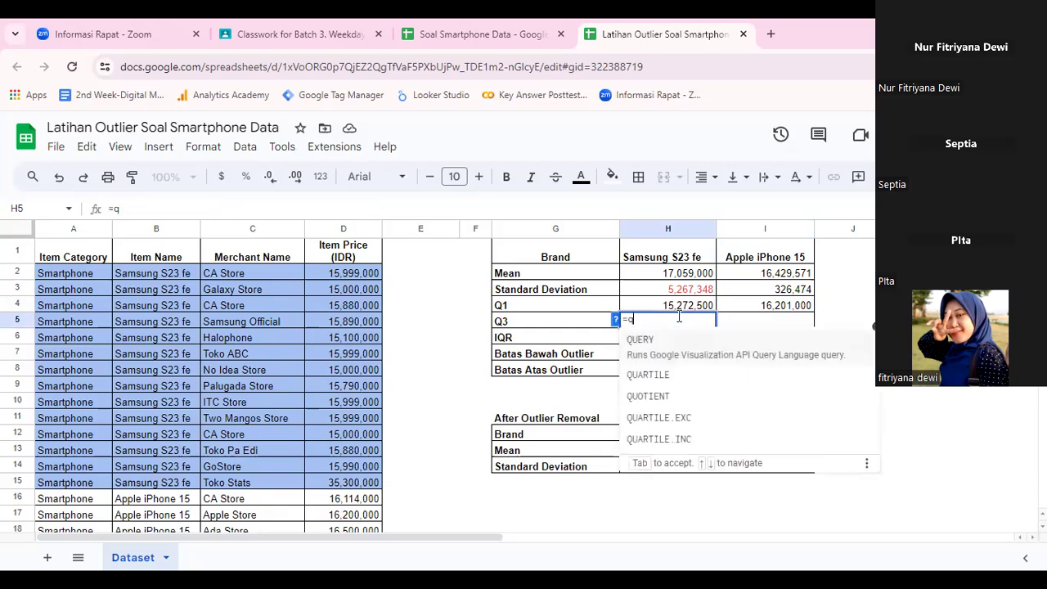
pyautogui.write('RTILE(')
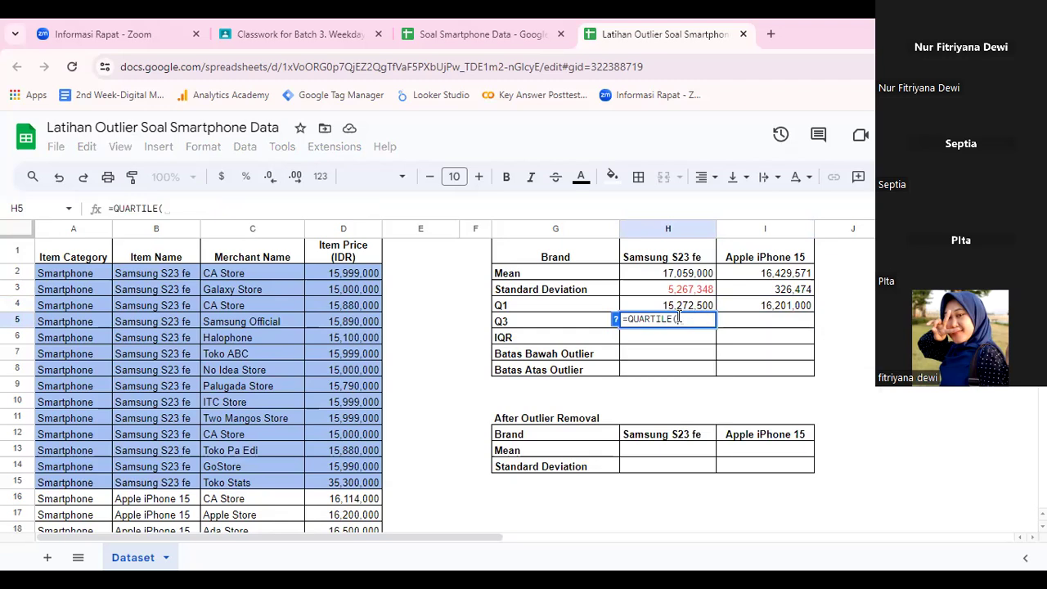
pyautogui.moveTo(360, 280); pyautogui.dragTo(353, 479)
pyautogui.write(',3')
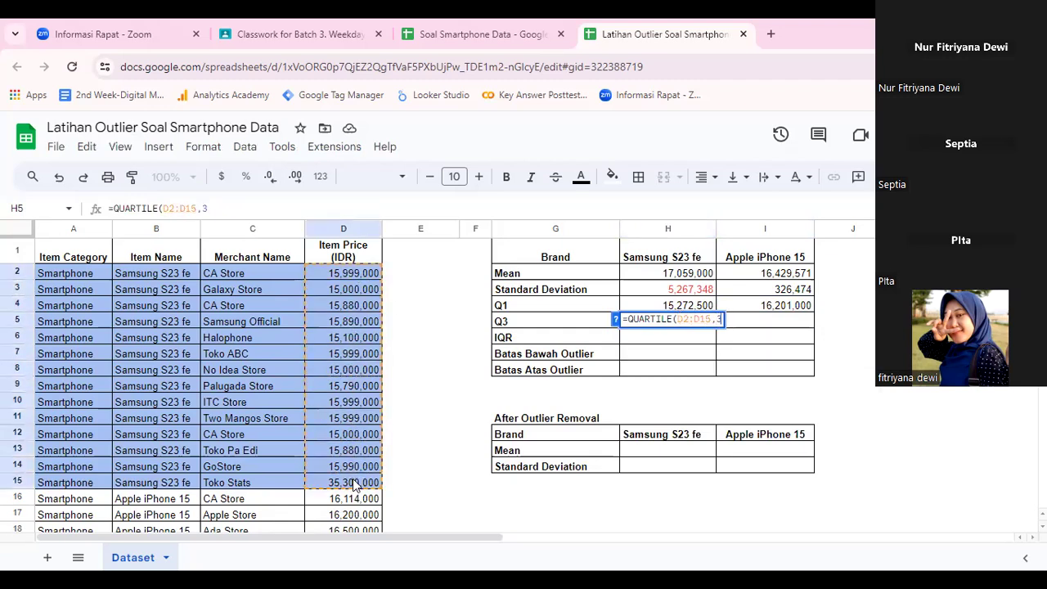
pyautogui.write(')')
pyautogui.press('Return')
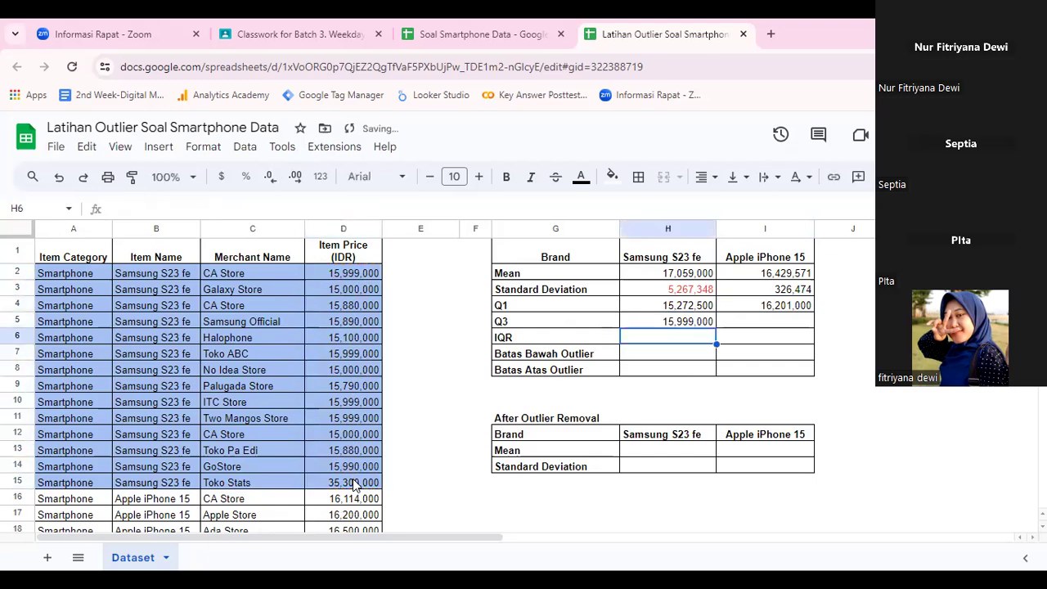
# Try copying the Apple iPhone 15 Q1 formula from I4 into the Q3 cell I5, dismiss the suggestion and clear the cell.
pyautogui.click(777, 306)
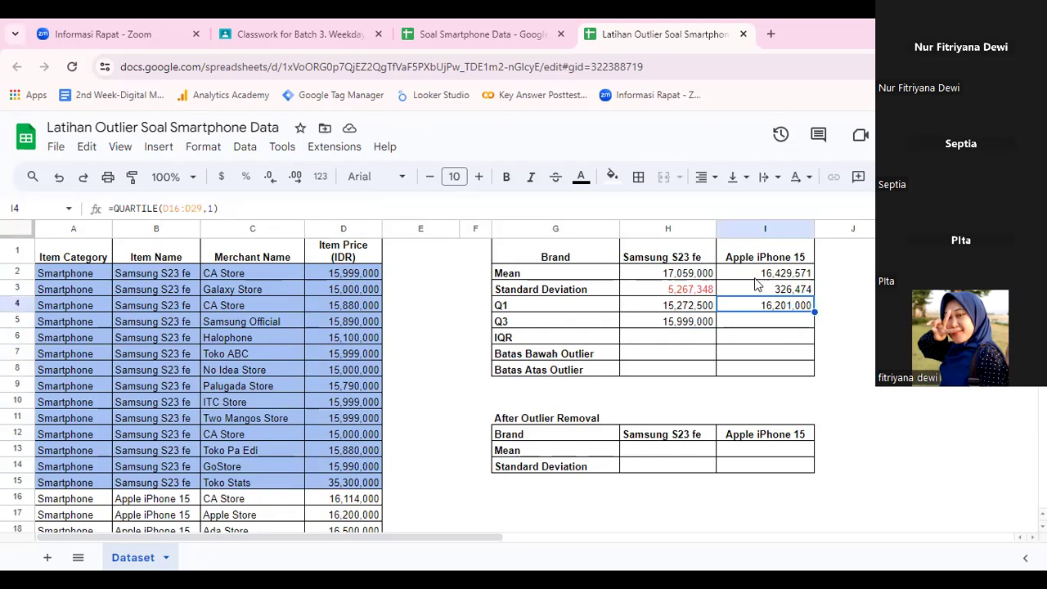
pyautogui.click(782, 324)
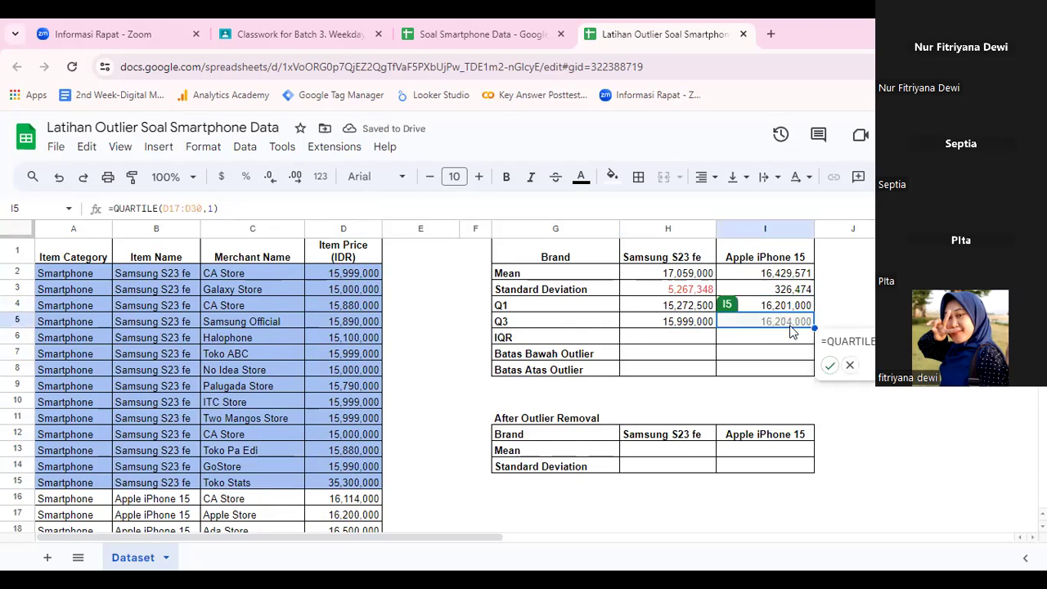
pyautogui.click(850, 367)
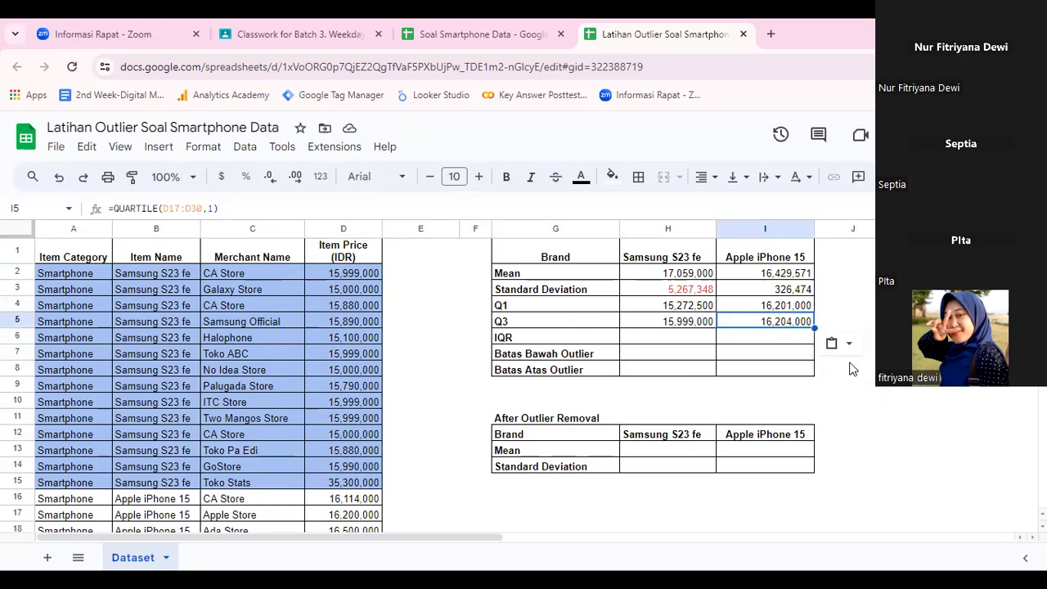
pyautogui.press('Delete')
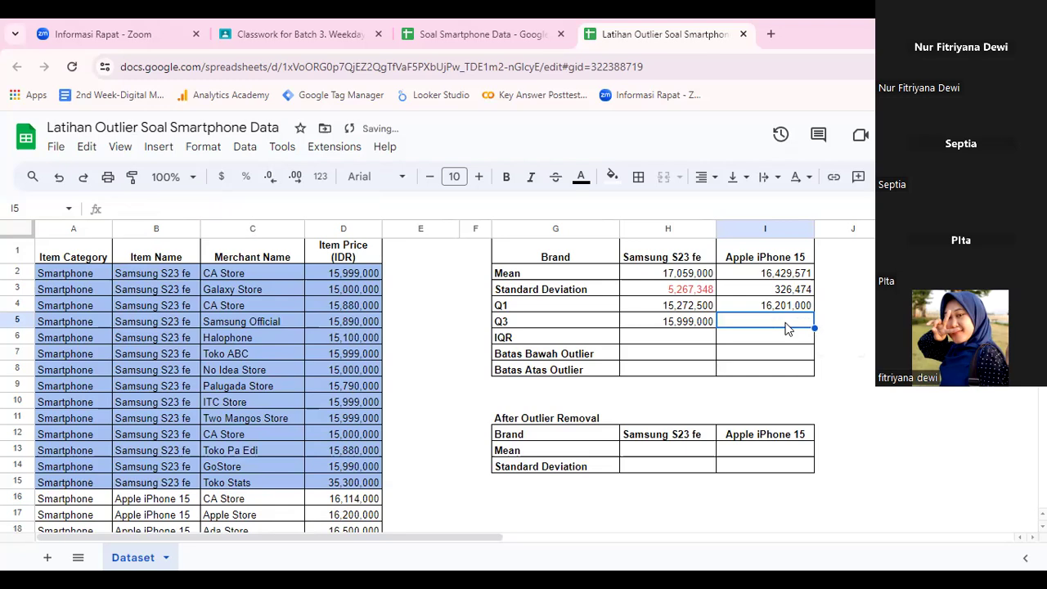
# Lock the price range in the I4 formula as absolute references so it reads =QUARTILE($D$16:$D$29,1).
pyautogui.click(768, 305)
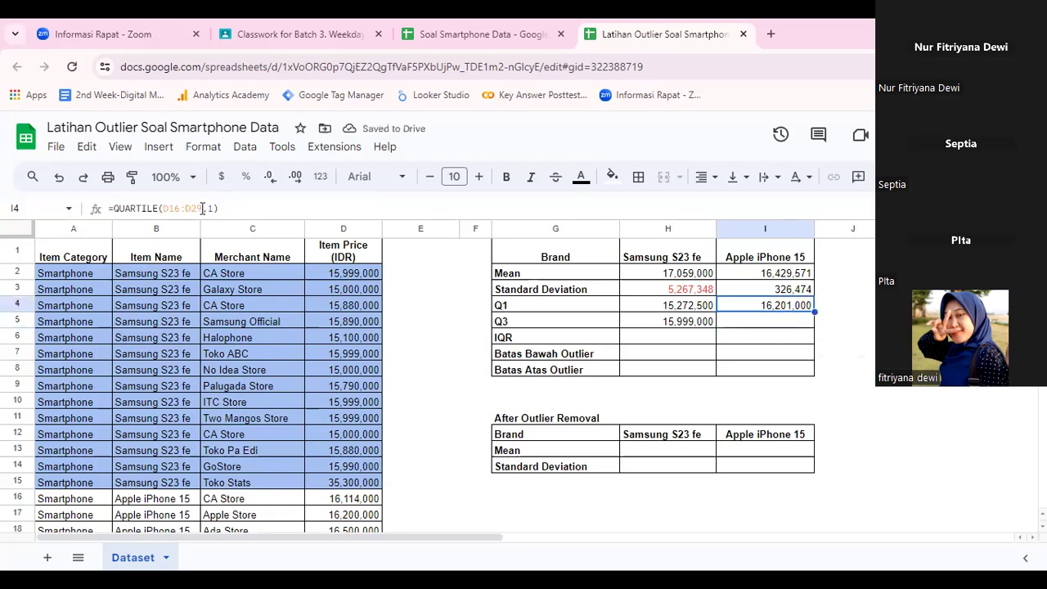
pyautogui.moveTo(204, 209); pyautogui.dragTo(164, 209)
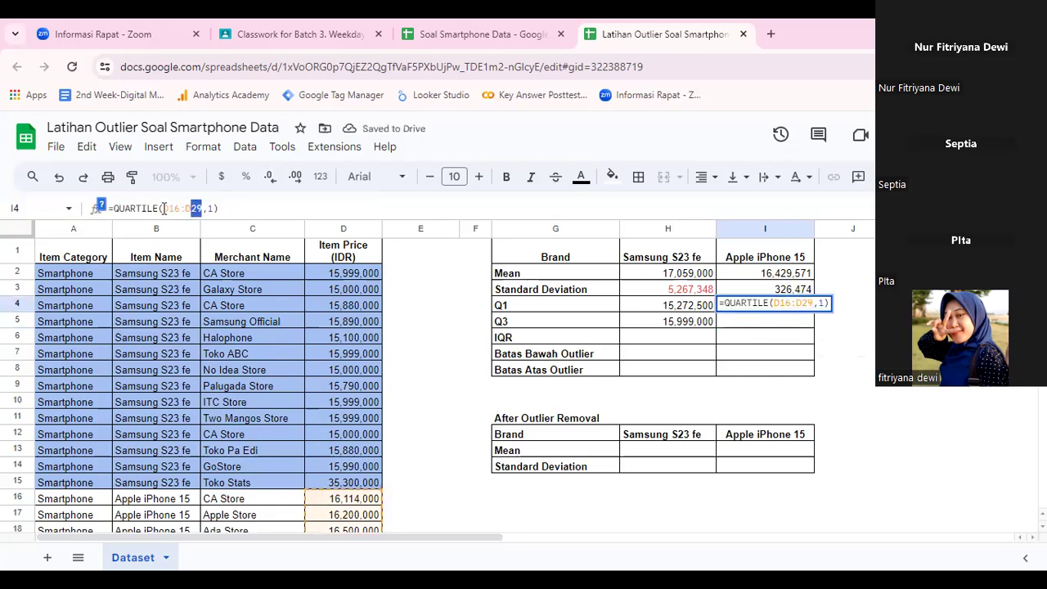
pyautogui.press('F4')
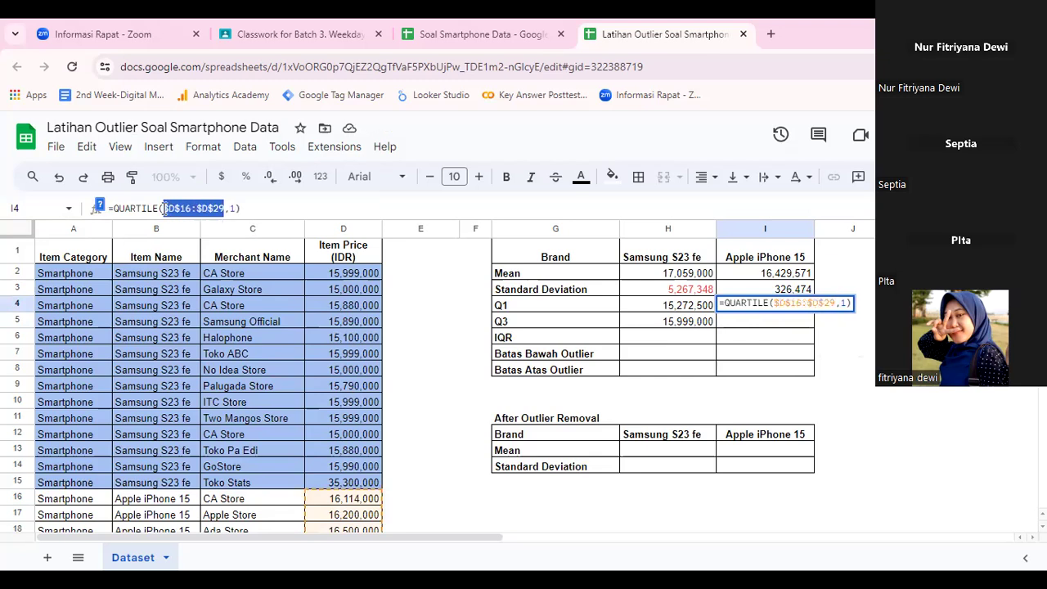
pyautogui.press('Return')
# Copy the I4 formula into I5, change its quartile number to 3, and accept the suggested formula =QUARTILE(D16:D29,3).
pyautogui.click(781, 313)
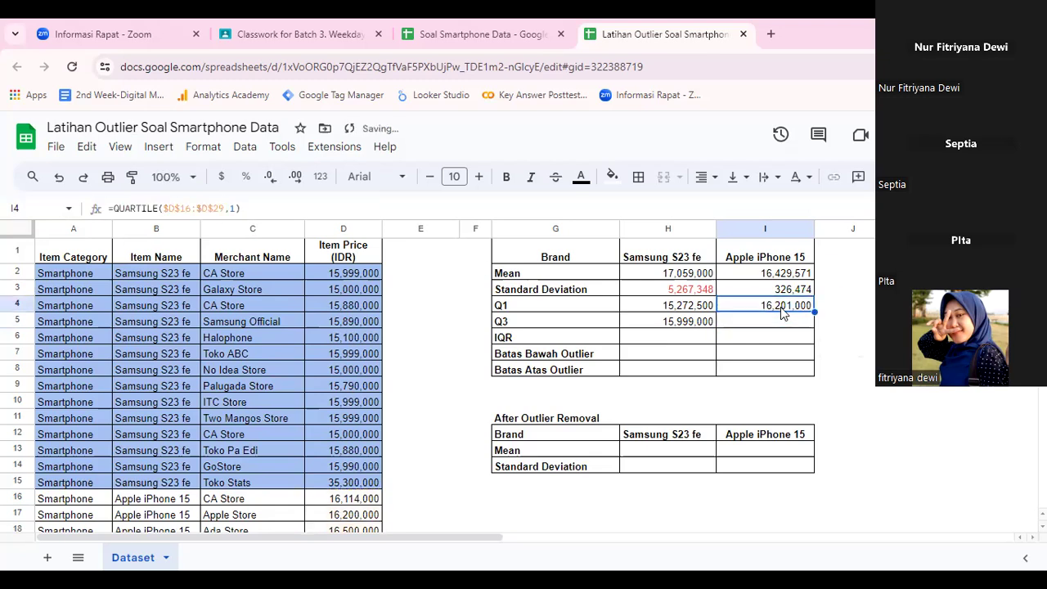
pyautogui.hotkey('ctrl', 'c')
pyautogui.click(770, 319)
pyautogui.hotkey('ctrl', 'v')
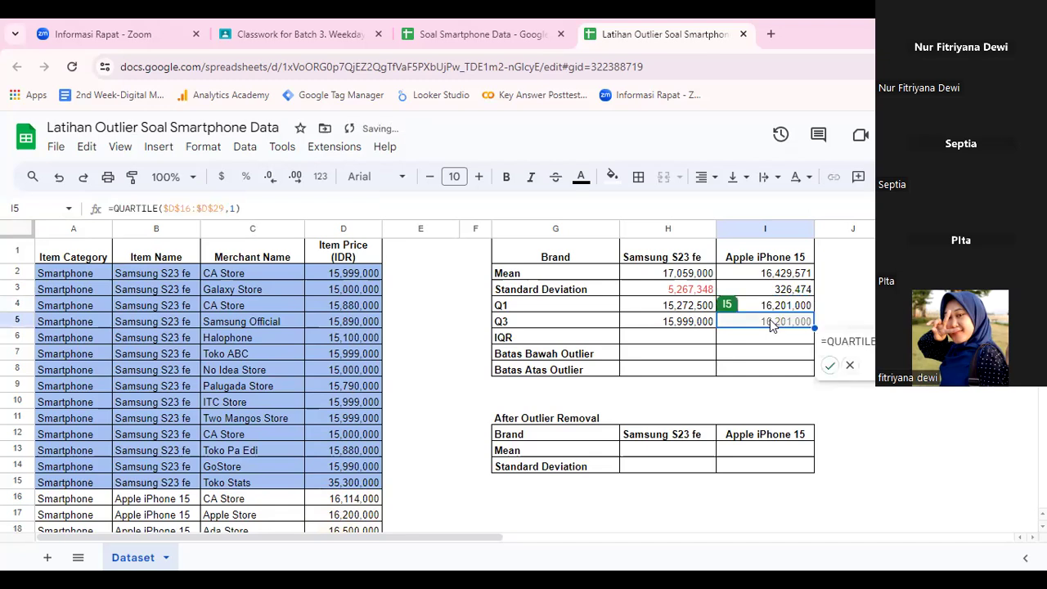
pyautogui.click(235, 209)
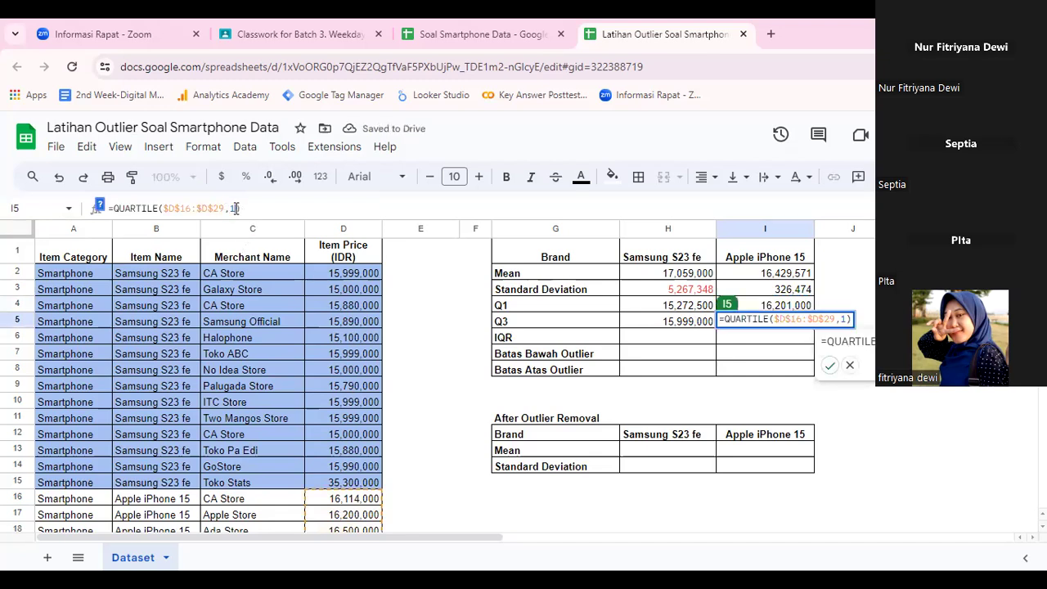
pyautogui.press('BackSpace')
pyautogui.write('3')
pyautogui.press('Return')
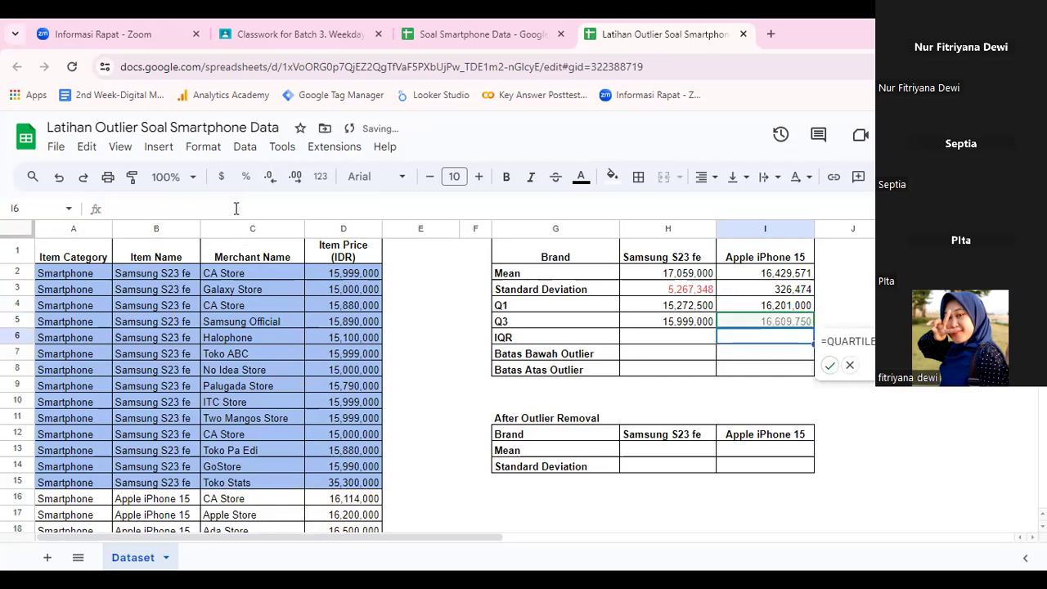
pyautogui.click(829, 366)
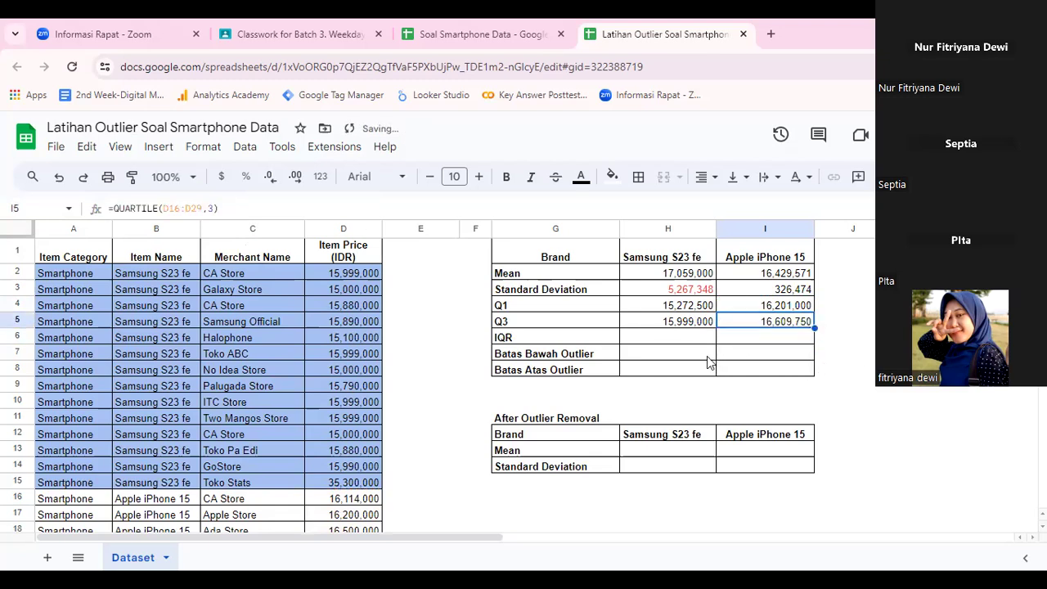
# Calculate the Samsung S23 fe IQR in H6 with =H5-H4 and fill the formula across to I6 for Apple iPhone 15.
pyautogui.click(654, 337)
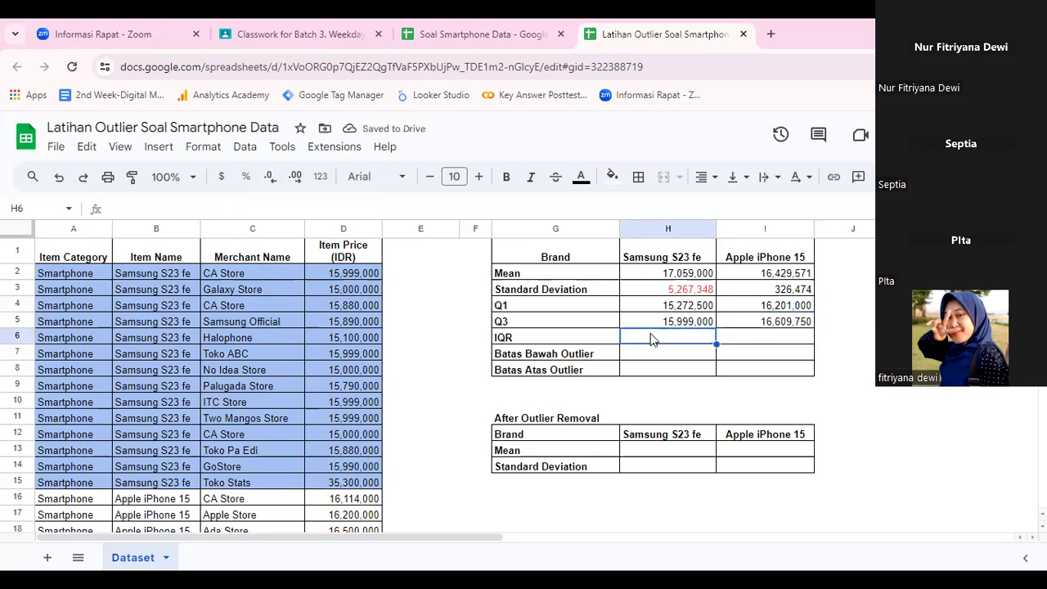
pyautogui.click(767, 323)
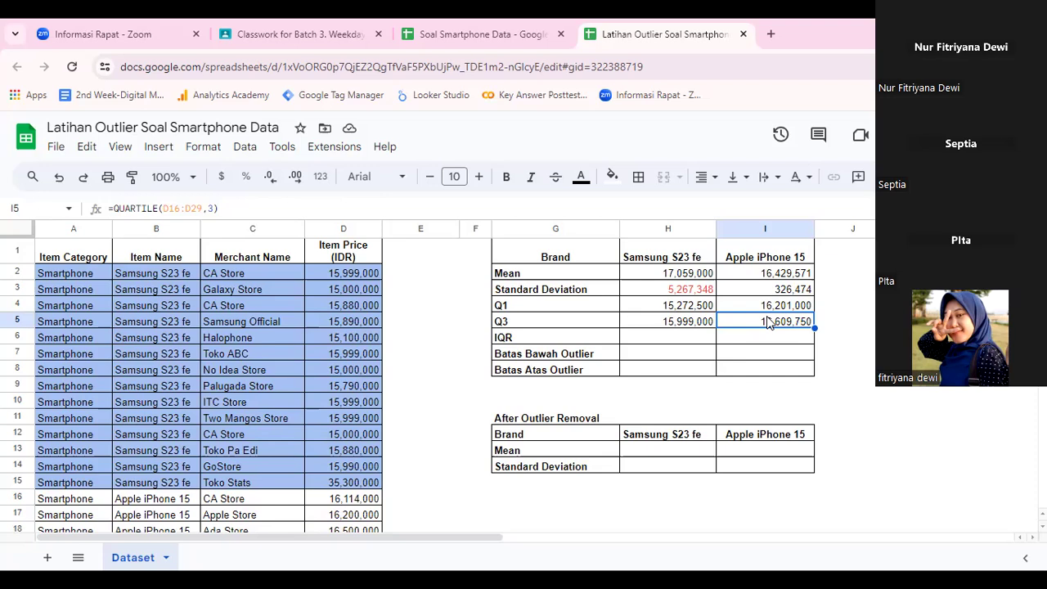
pyautogui.click(671, 341)
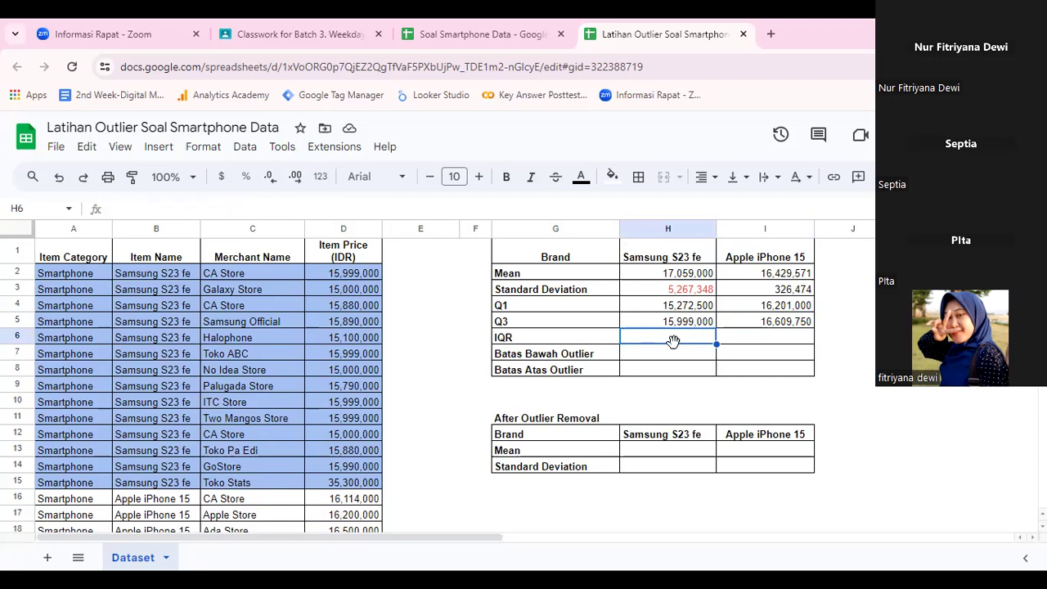
pyautogui.write('=')
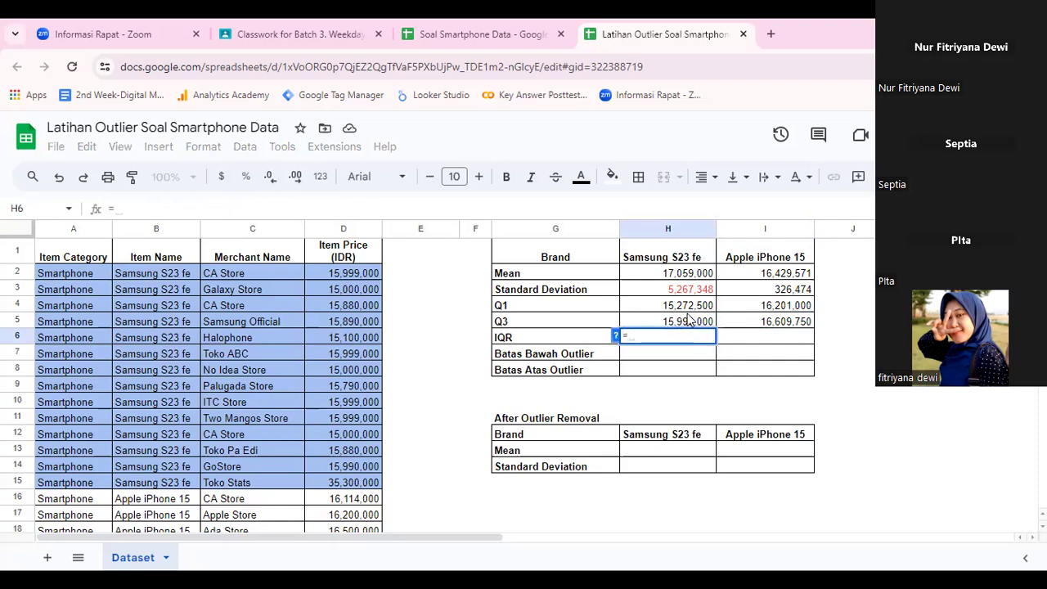
pyautogui.click(692, 325)
pyautogui.write('-')
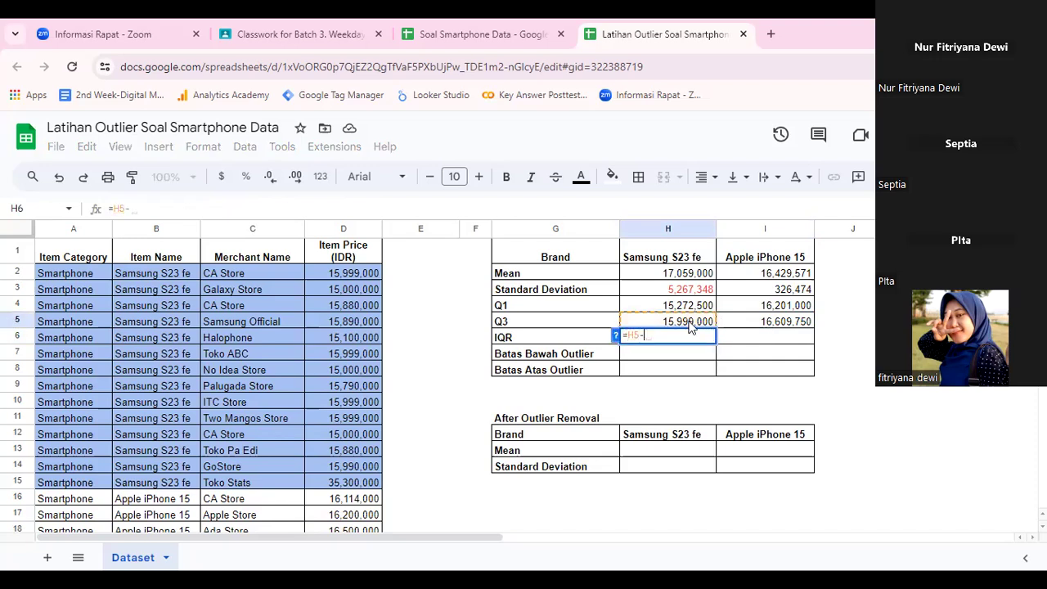
pyautogui.click(691, 310)
pyautogui.press('Return')
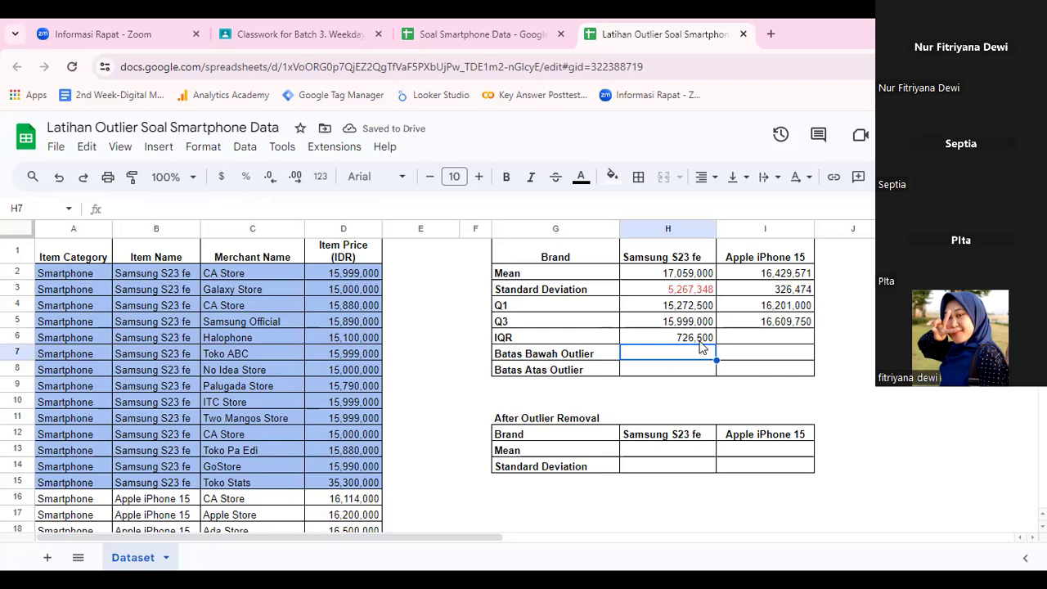
pyautogui.click(703, 342)
pyautogui.moveTo(715, 343); pyautogui.dragTo(781, 344)
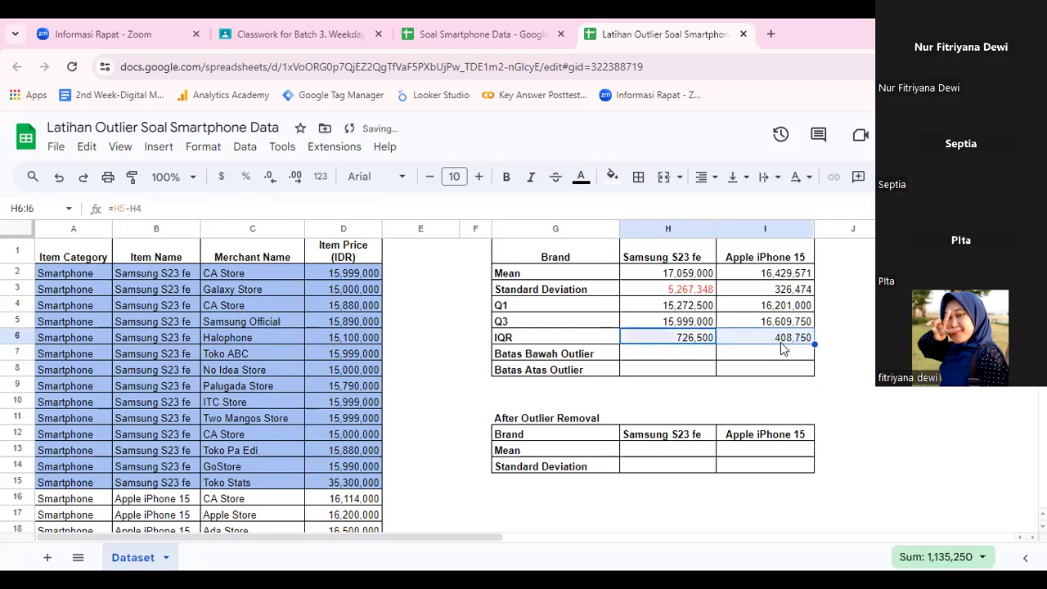
# Try to calculate the Samsung S23 fe lower outlier limit in H7 with =H4-1,5*H6.
pyautogui.click(661, 342)
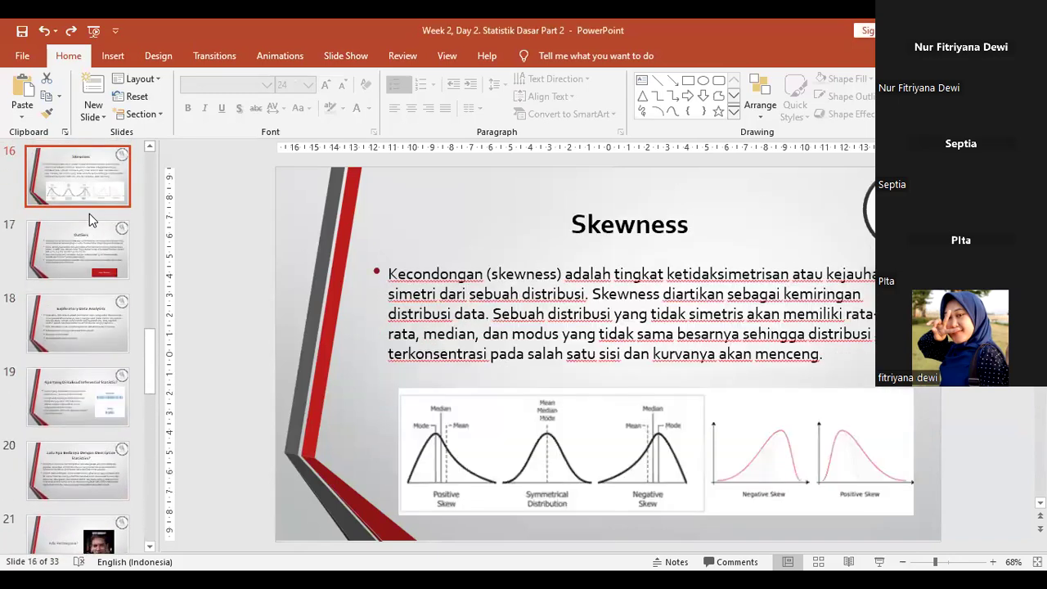
pyautogui.press('Down')
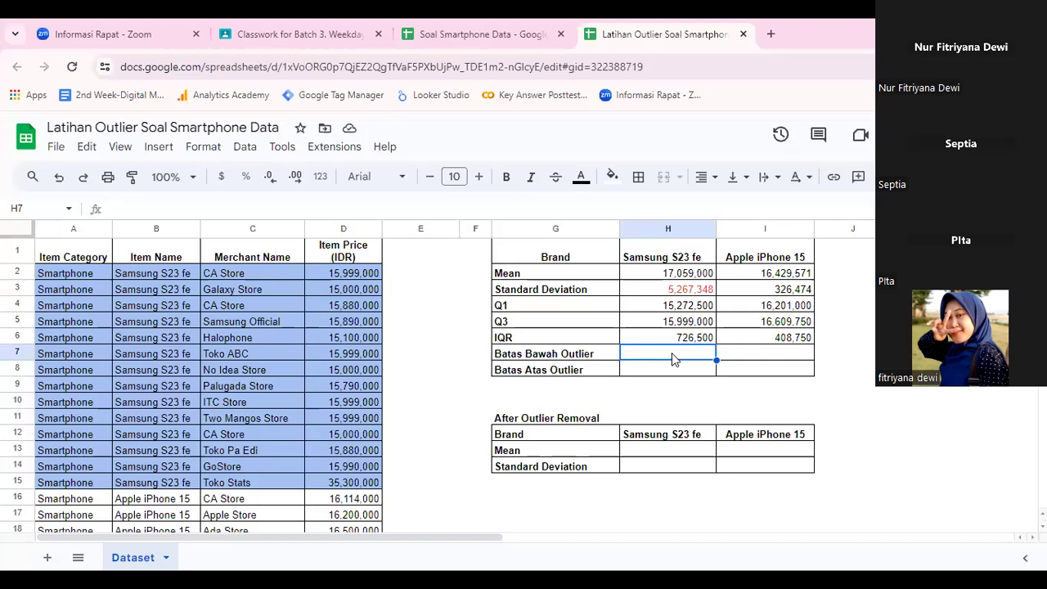
pyautogui.write('=')
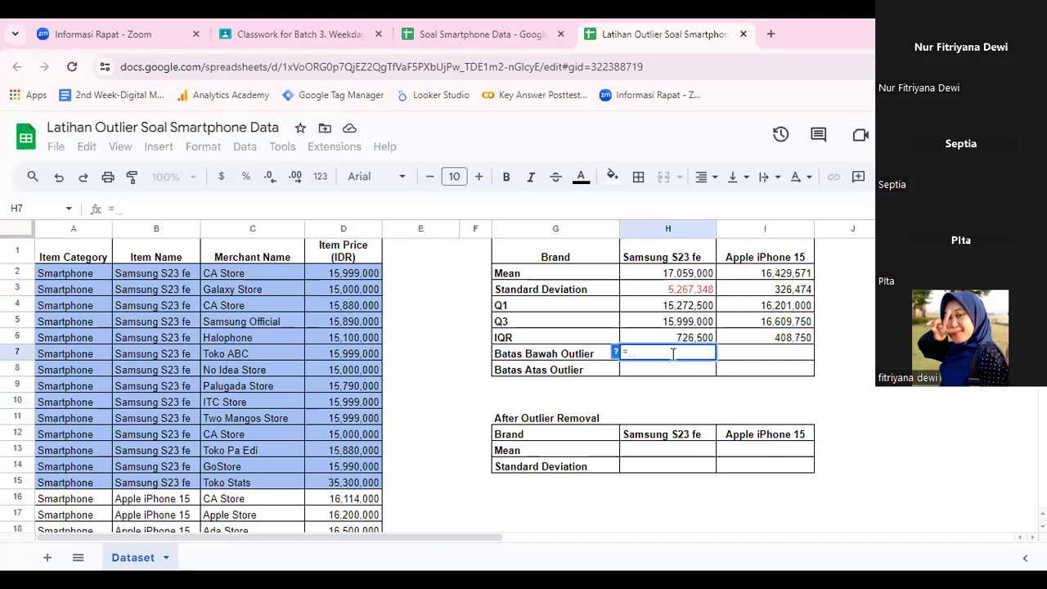
pyautogui.click(676, 308)
pyautogui.write('-1,5')
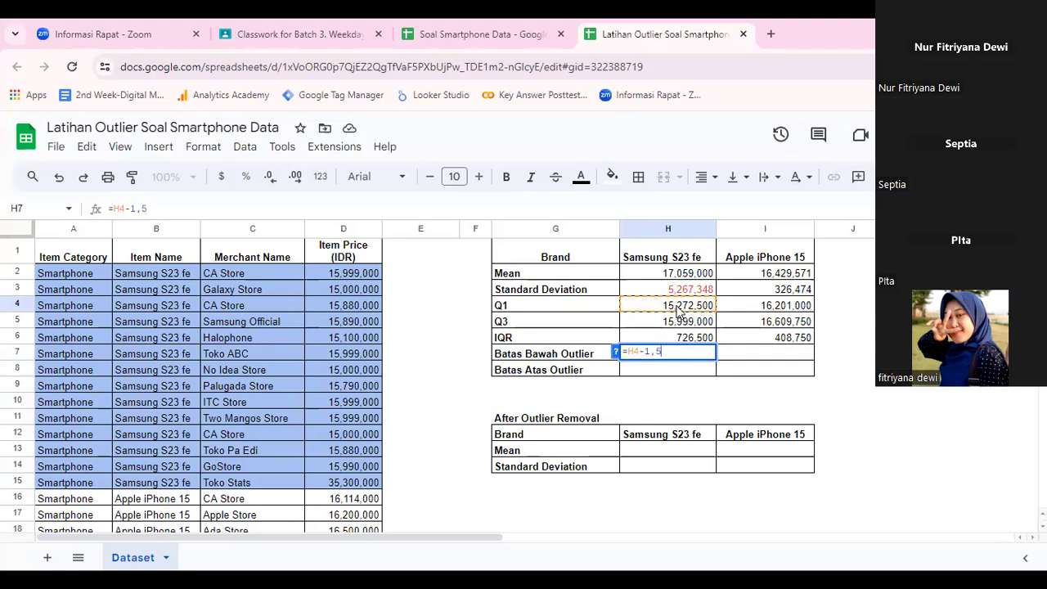
pyautogui.write('*')
pyautogui.click(700, 338)
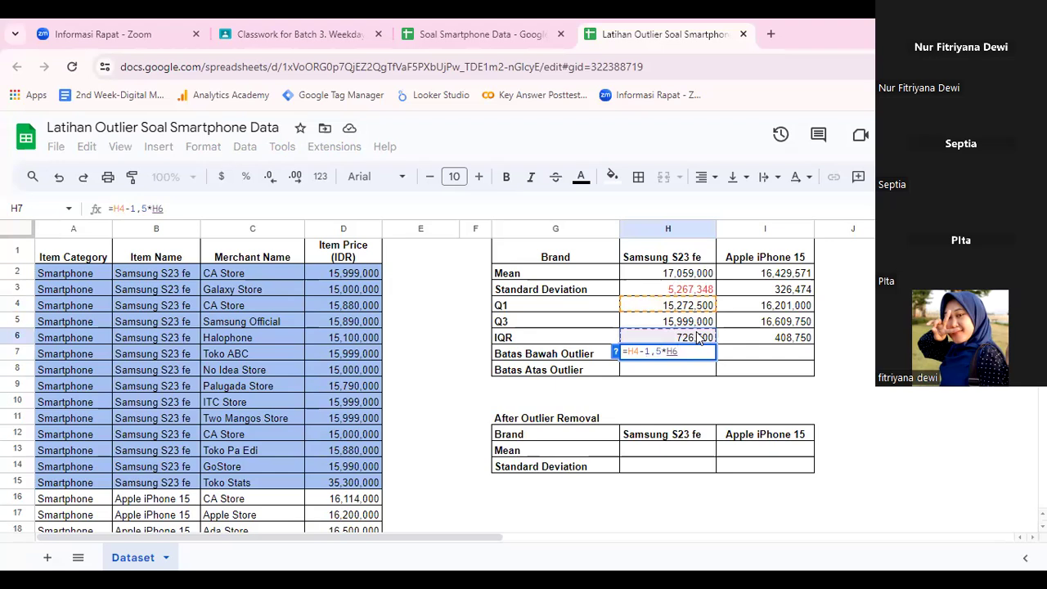
pyautogui.press('Return')
# Try to fix the H7 formula by replacing the 1 in its multiplier with I.
pyautogui.doubleClick(691, 352)
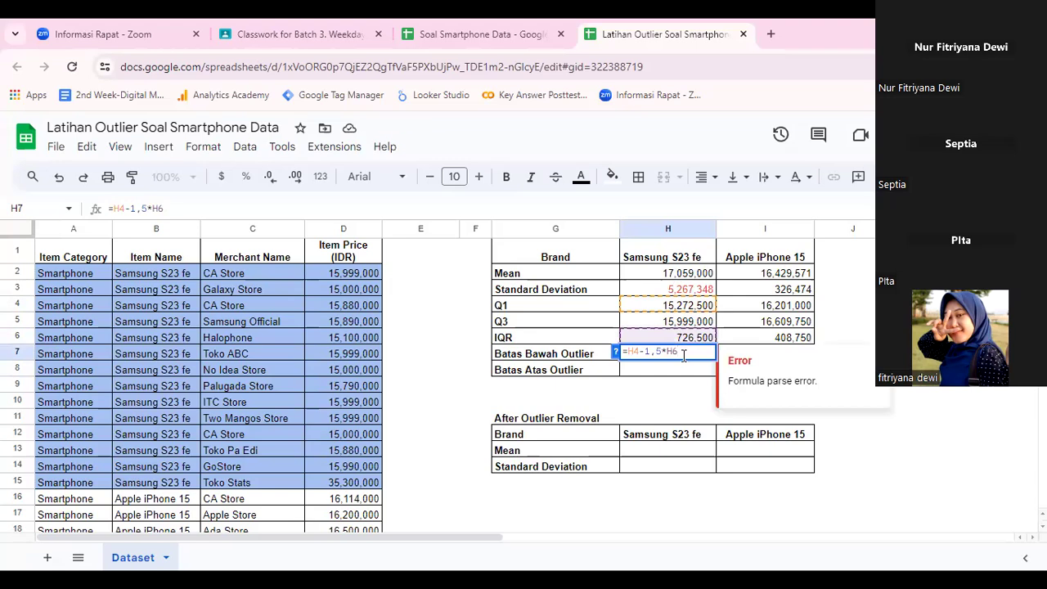
pyautogui.click(650, 352)
pyautogui.press('BackSpace')
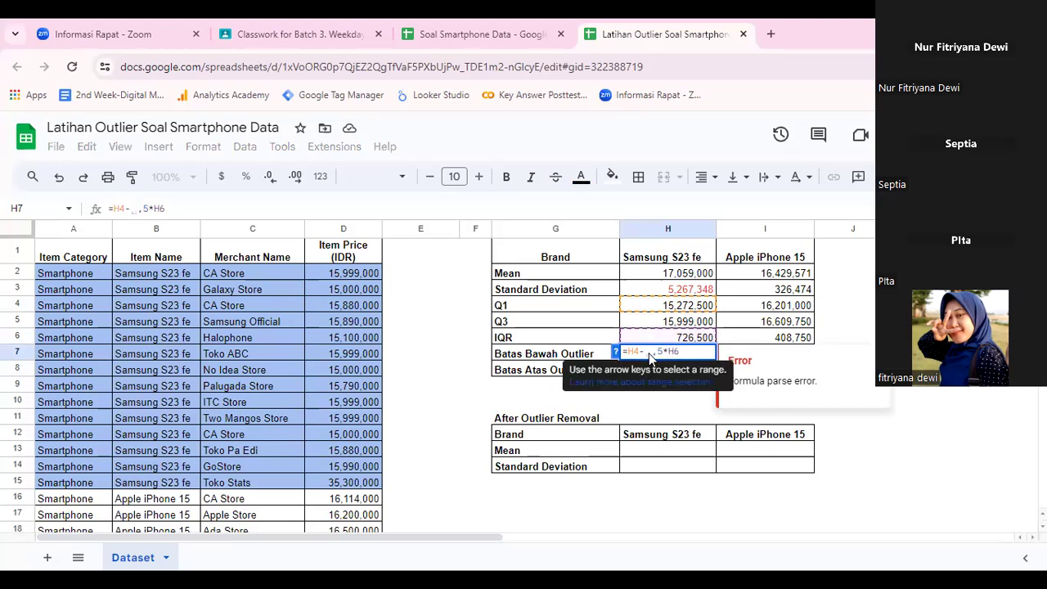
pyautogui.write('I')
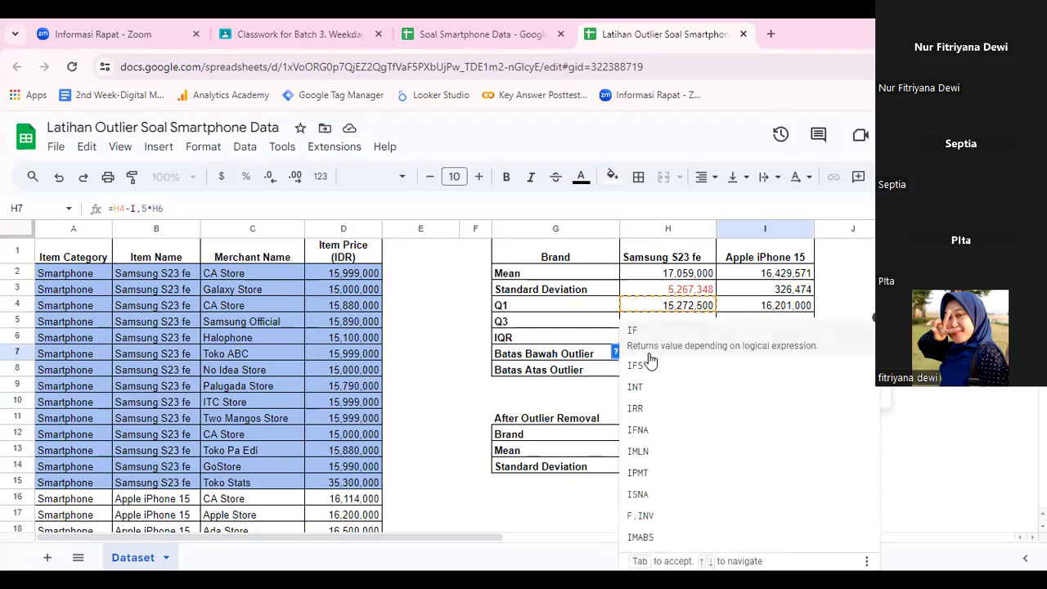
pyautogui.click(543, 355)
pyautogui.click(676, 363)
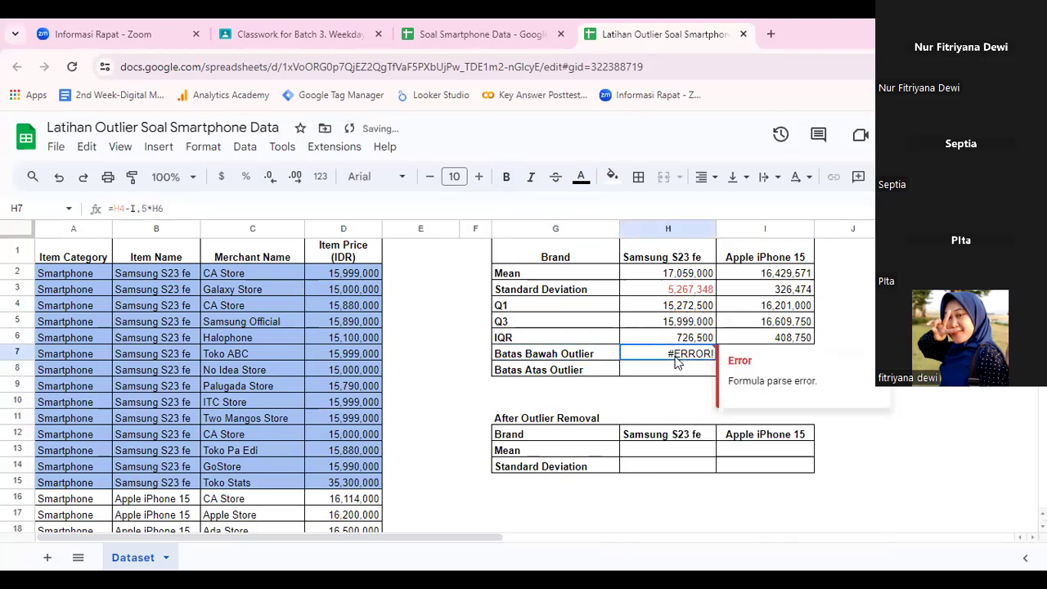
# Replace the multiplier in the H7 formula with 1.5 so it reads =H4-1.5*H6.
pyautogui.doubleClick(661, 350)
pyautogui.press('BackSpace')
pyautogui.press('BackSpace')
pyautogui.press('BackSpace')
pyautogui.press('BackSpace')
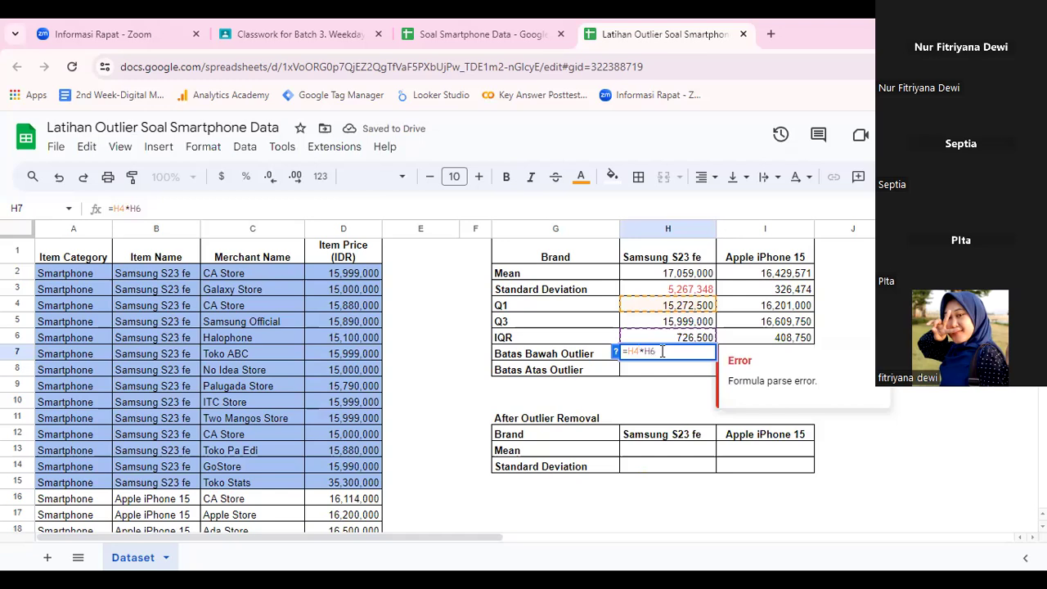
pyautogui.write('-1.5')
pyautogui.press('Return')
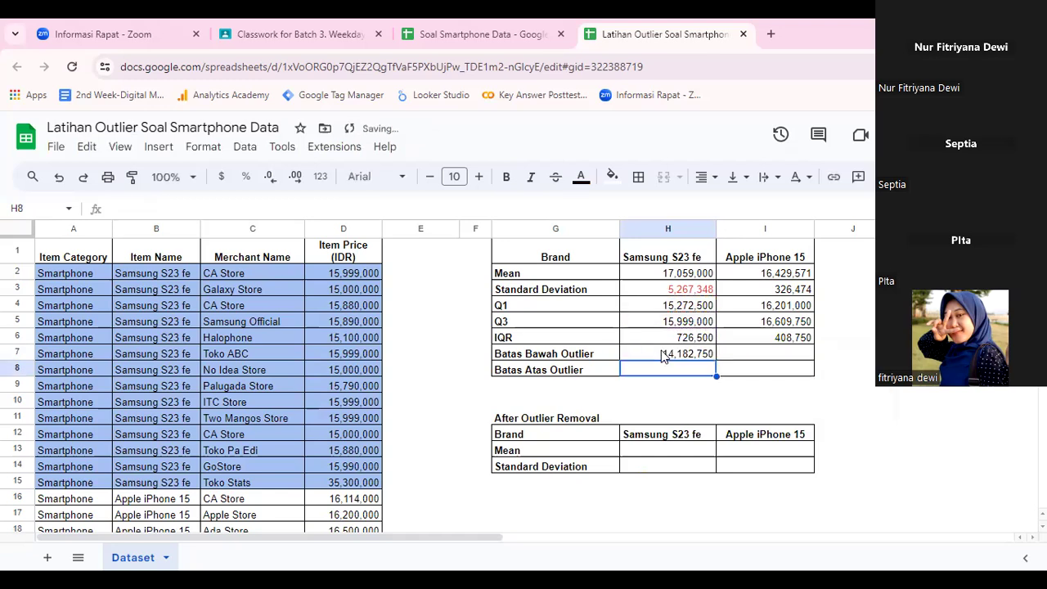
pyautogui.click(686, 357)
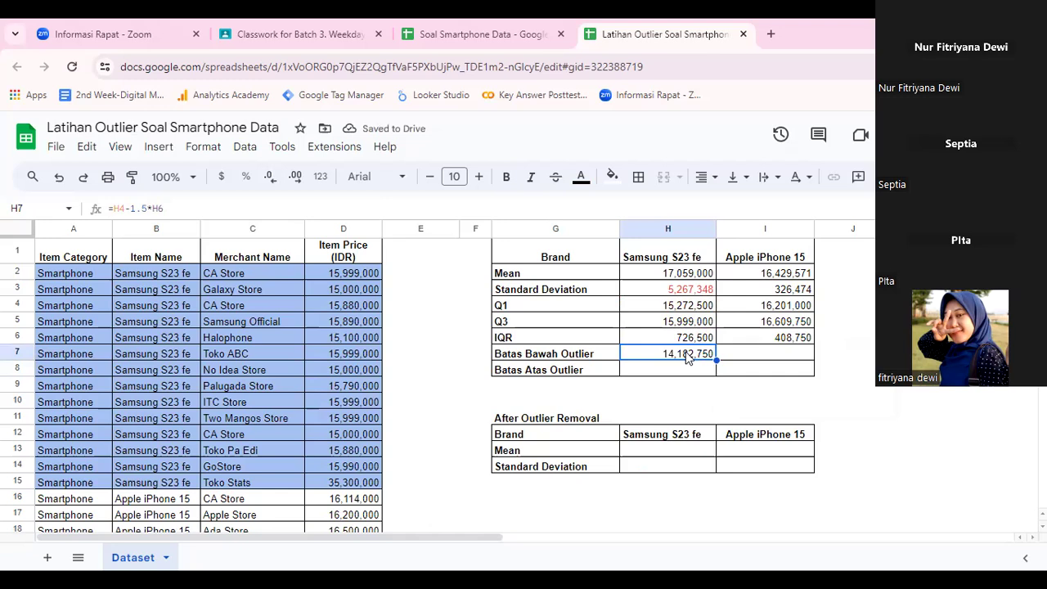
# Calculate the Apple iPhone 15 lower outlier limit in I7 with =I4-1.5*I6.
pyautogui.click(759, 354)
pyautogui.write('=')
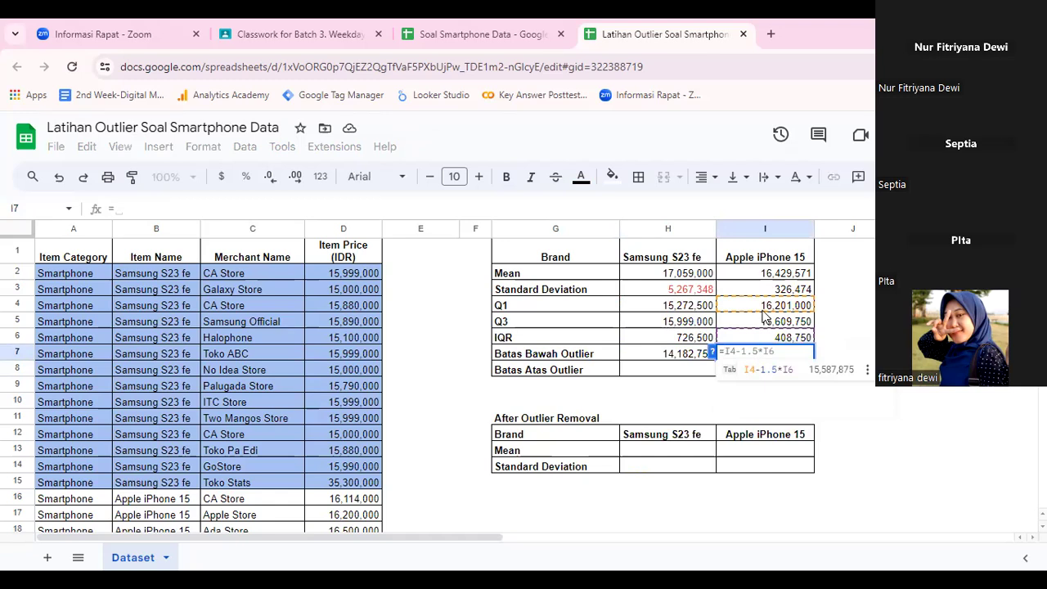
pyautogui.click(769, 311)
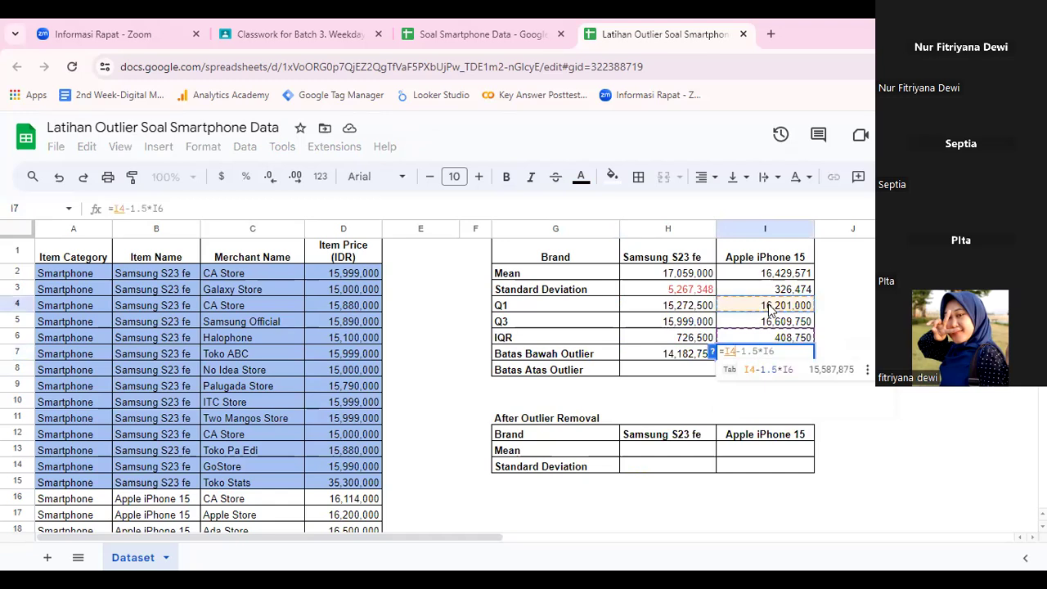
pyautogui.write('-1')
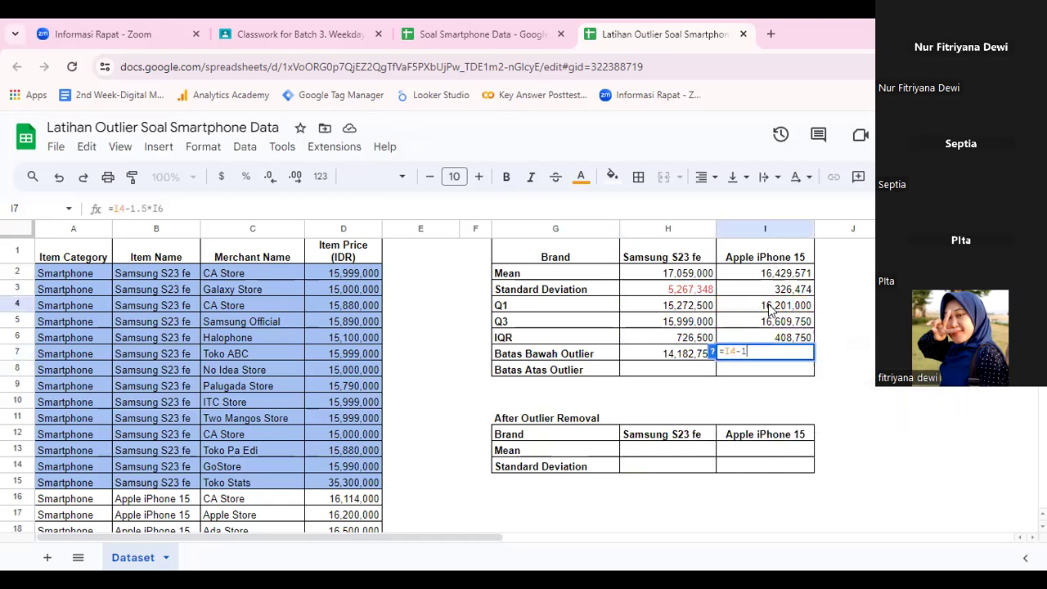
pyautogui.write('.5*')
pyautogui.click(778, 342)
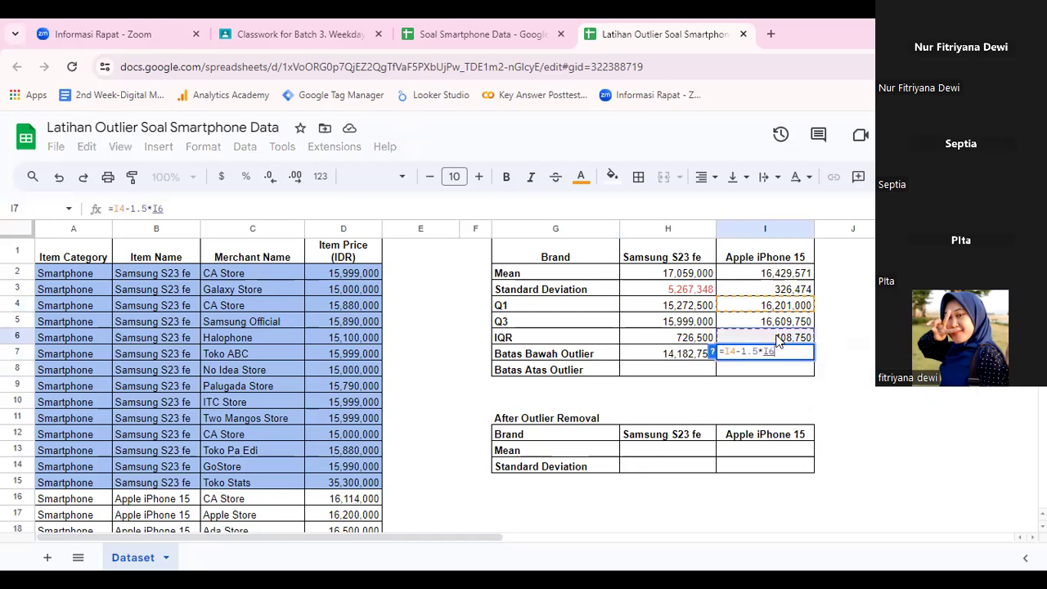
pyautogui.press('Return')
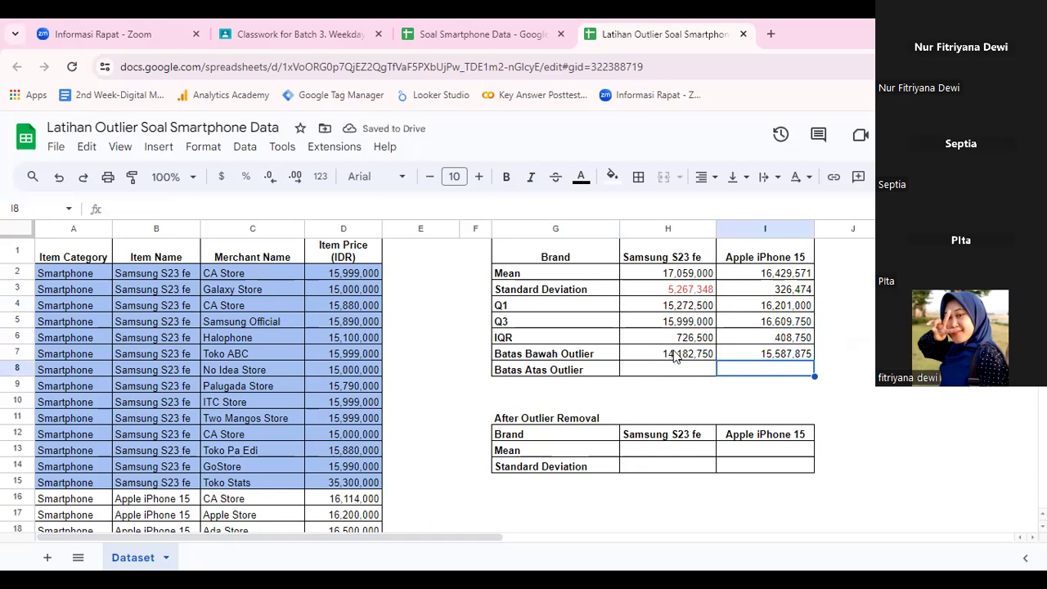
# Calculate the Samsung S23 fe upper outlier limit (Batas Atas Outlier) in H8 with =H5+1.5*H6.
pyautogui.click(671, 357)
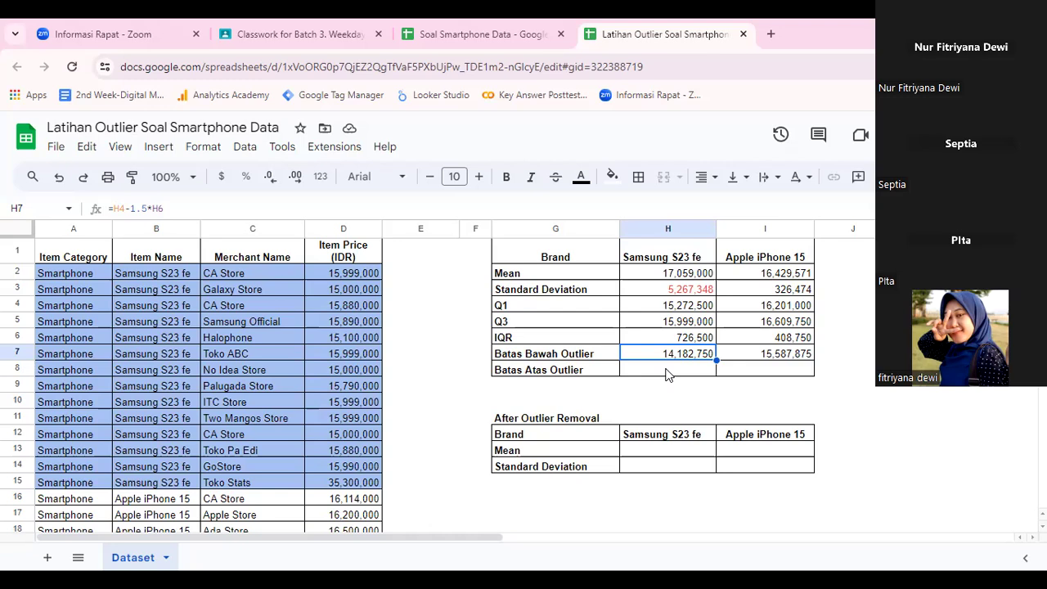
pyautogui.click(659, 375)
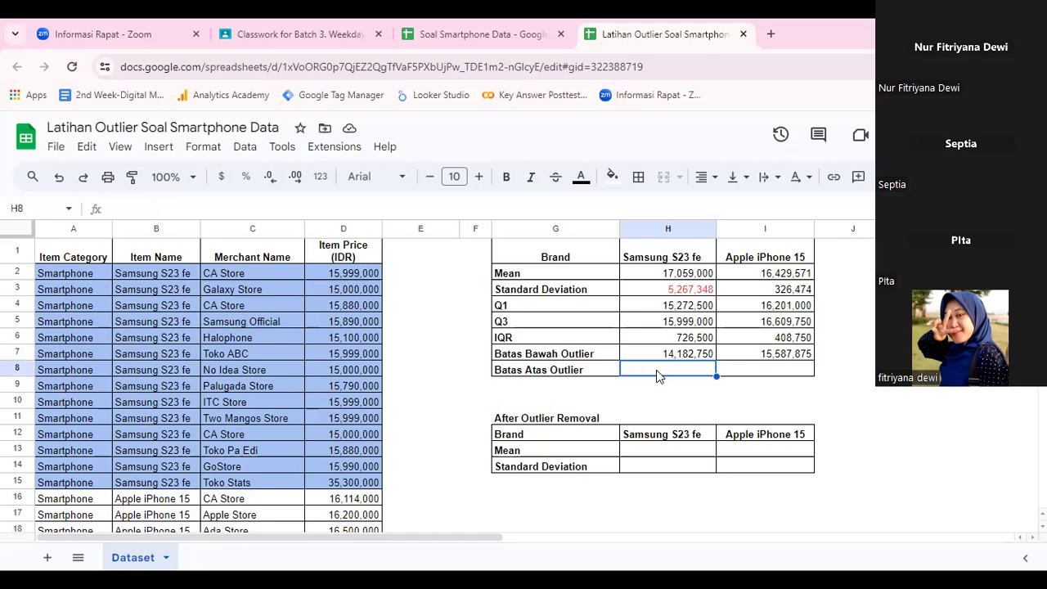
pyautogui.write('=')
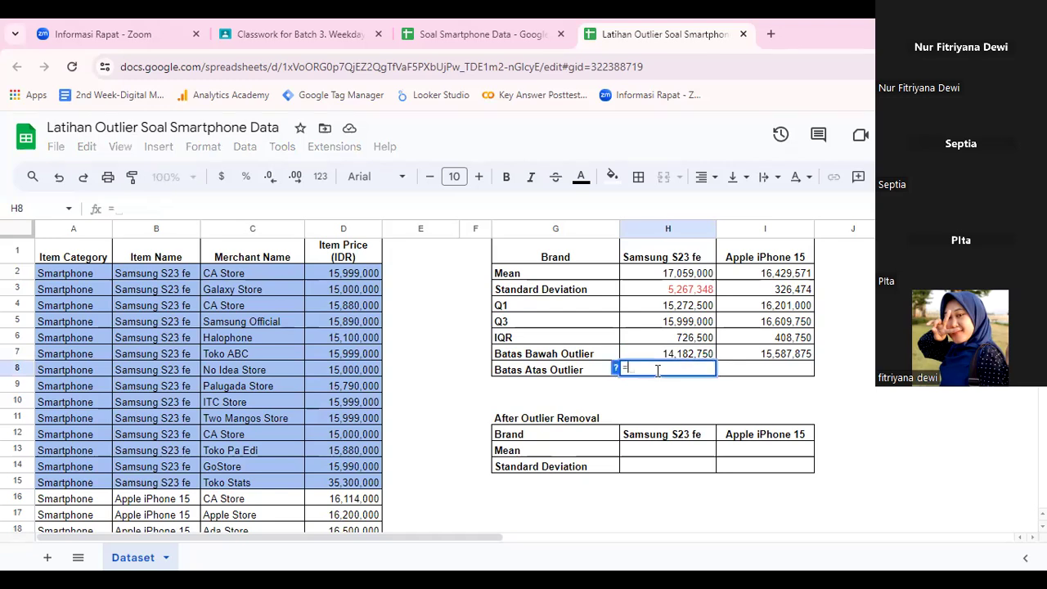
pyautogui.click(680, 324)
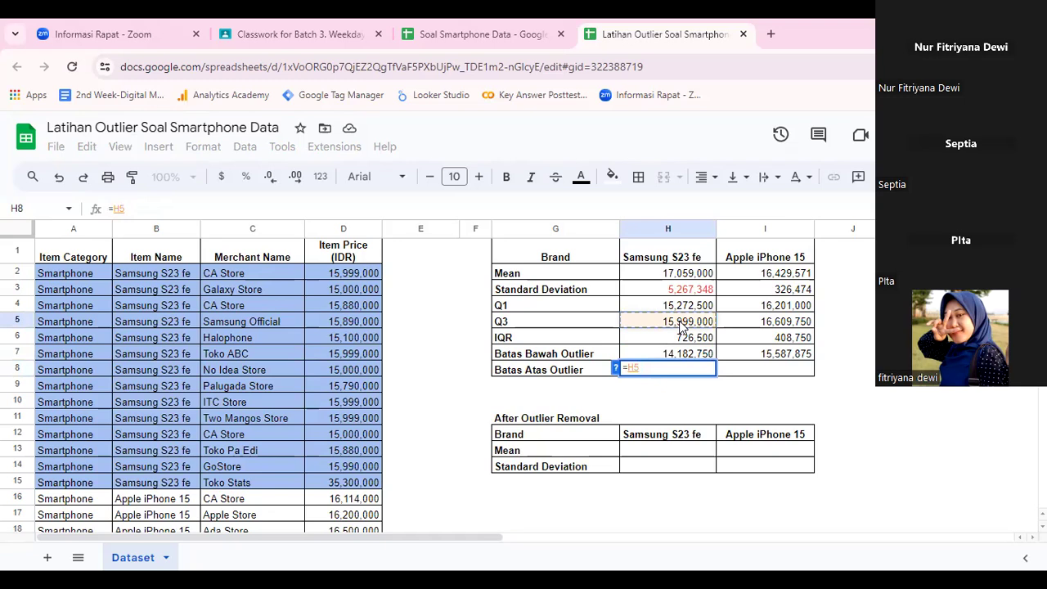
pyautogui.write('+1.5')
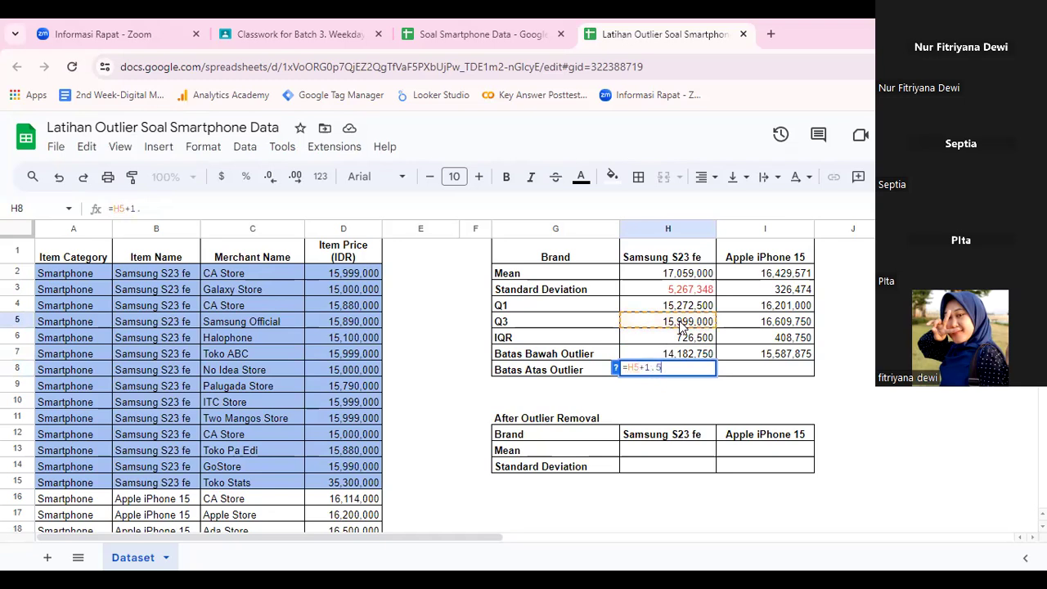
pyautogui.write('*')
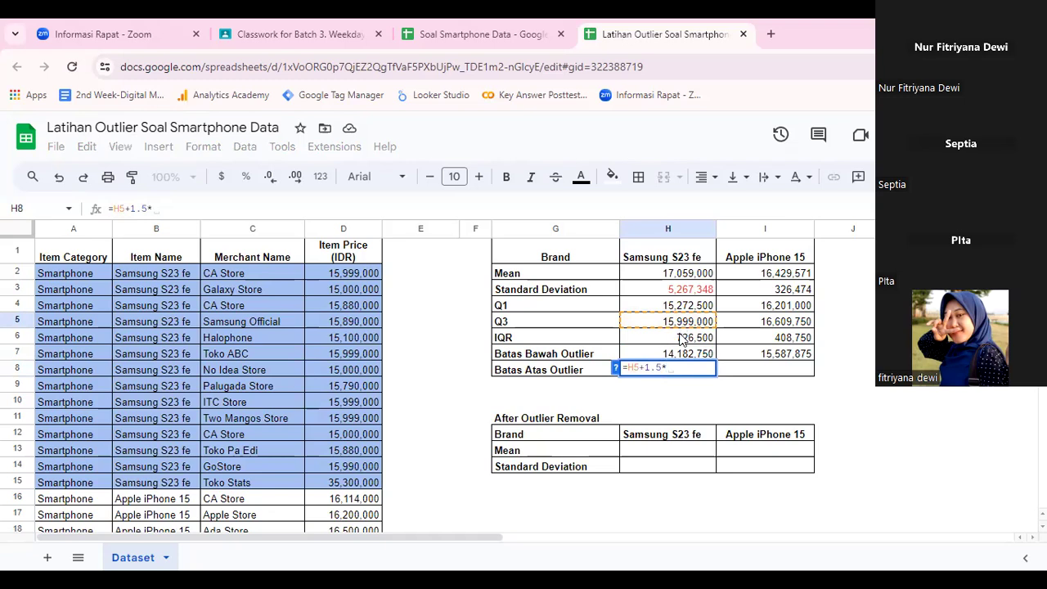
pyautogui.click(684, 340)
pyautogui.press('Return')
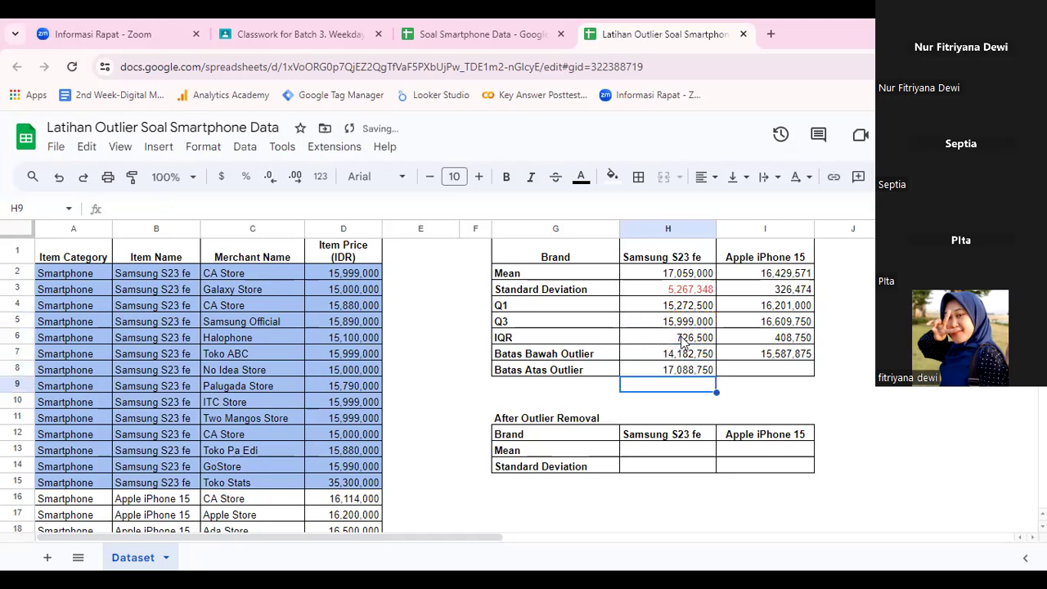
# Copy the Samsung S23 fe Batas Atas Outlier formula in H8 across to the Apple iPhone 15 column.
pyautogui.click(695, 373)
pyautogui.moveTo(713, 377); pyautogui.dragTo(790, 377)
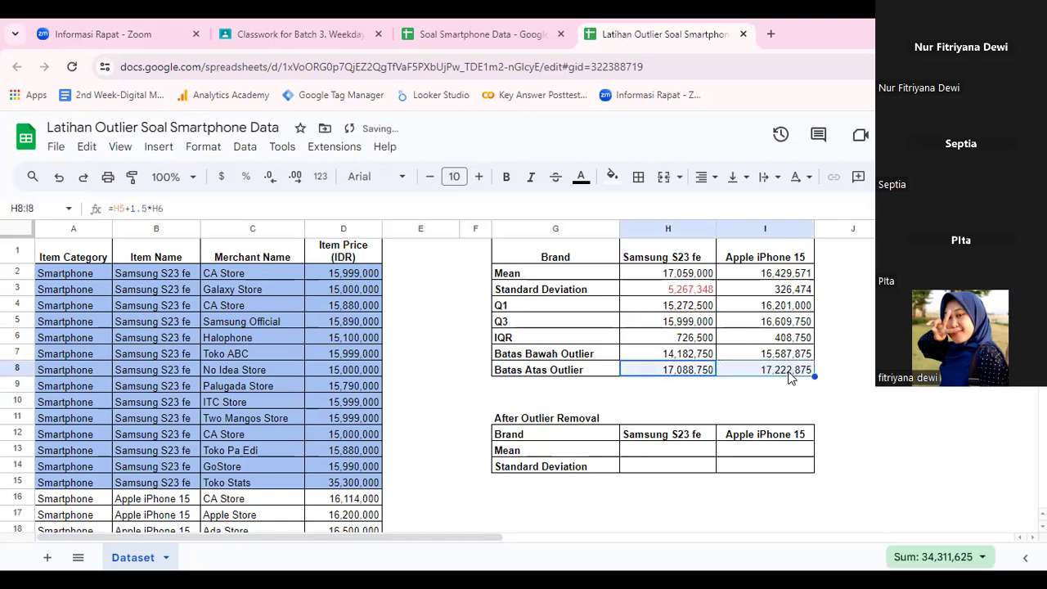
pyautogui.click(560, 384)
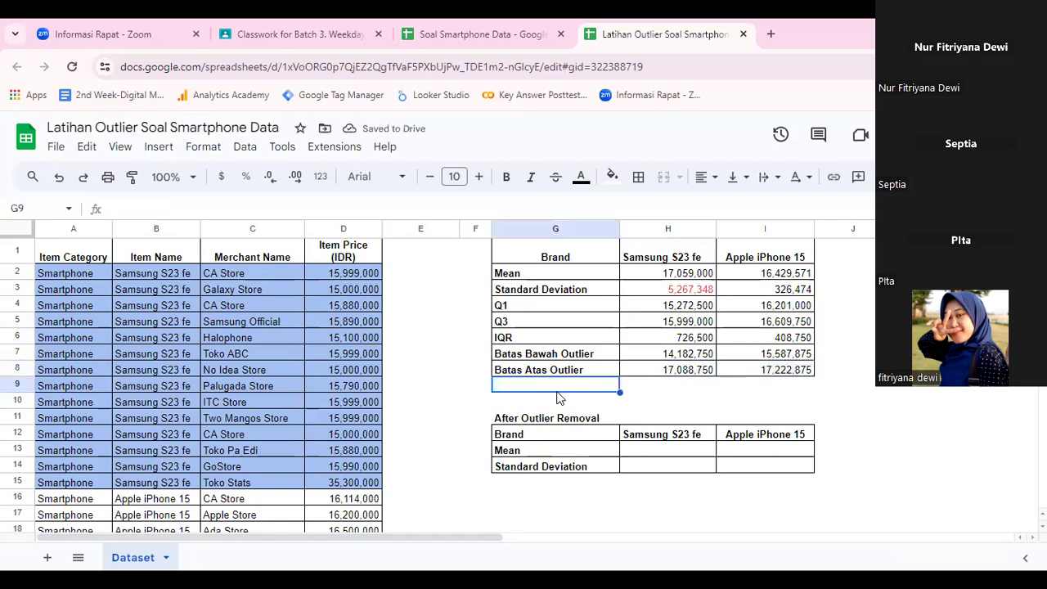
# Clear the contents and remove all borders of the After Outlier Removal table in G11:I15.
pyautogui.moveTo(556, 418); pyautogui.dragTo(789, 484)
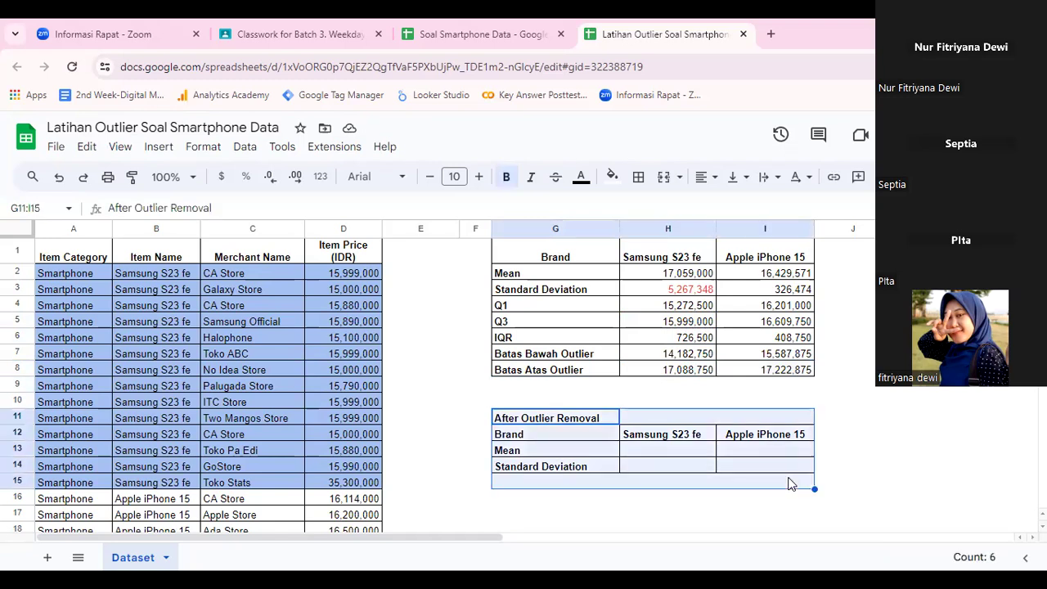
pyautogui.press('Delete')
pyautogui.click(638, 178)
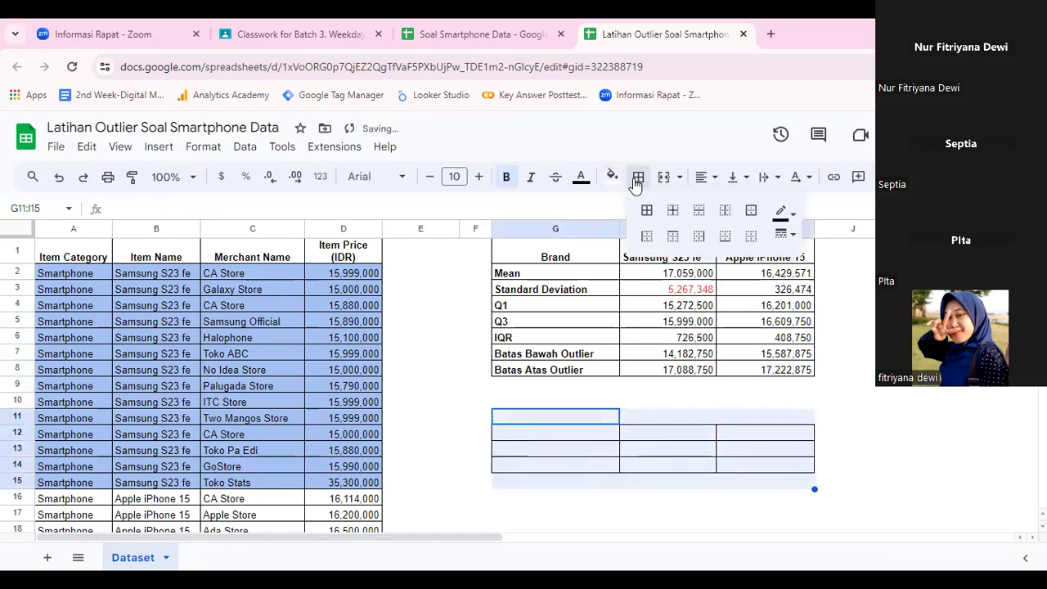
pyautogui.click(754, 242)
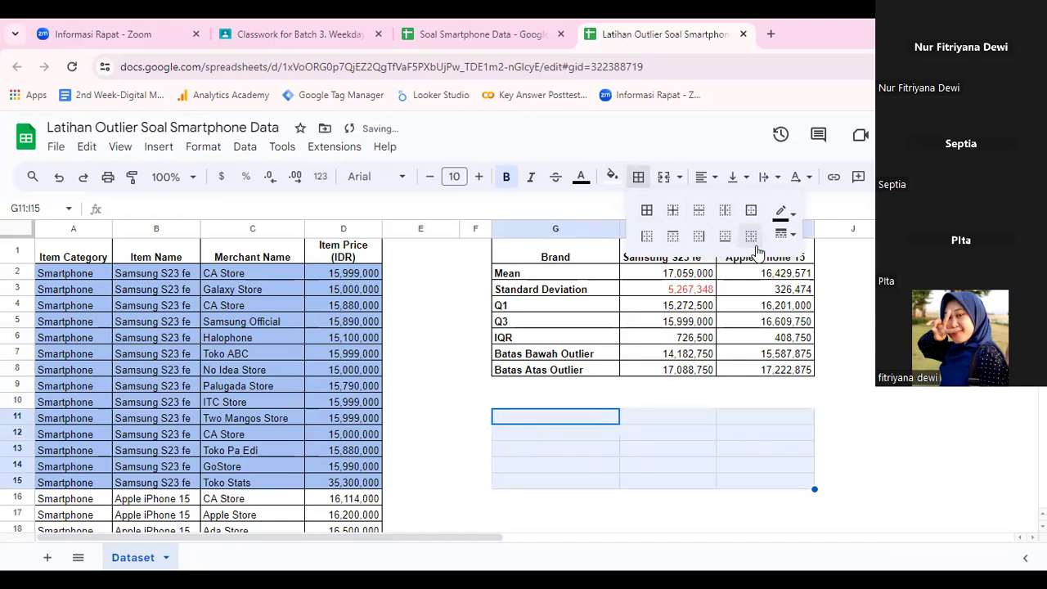
# Enter the note "Jadi, harga samsung yang normal direntang: 14,182,750-17,088,750" in cell G10.
pyautogui.click(510, 401)
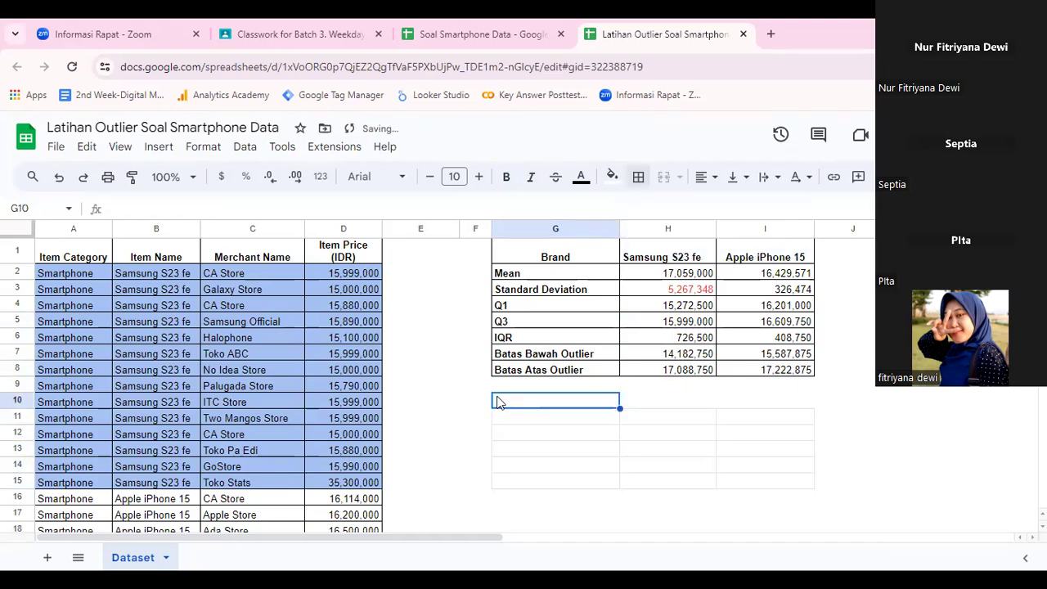
pyautogui.write('=ACO')
pyautogui.press('BackSpace')
pyautogui.press('BackSpace')
pyautogui.press('BackSpace')
pyautogui.press('BackSpace')
pyautogui.write('Ja')
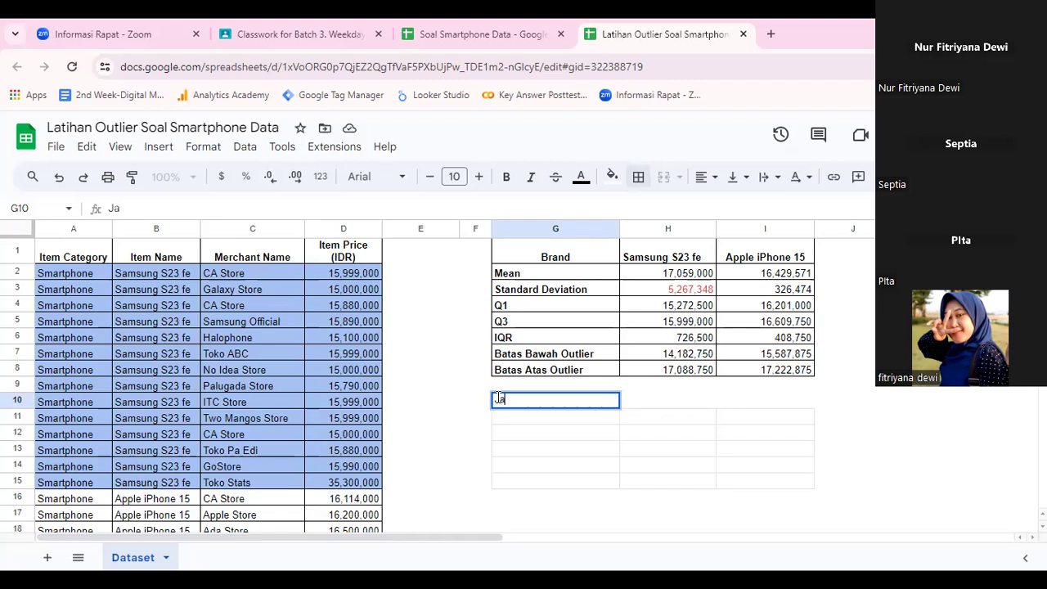
pyautogui.write('di, harga samsung yang normal direntang')
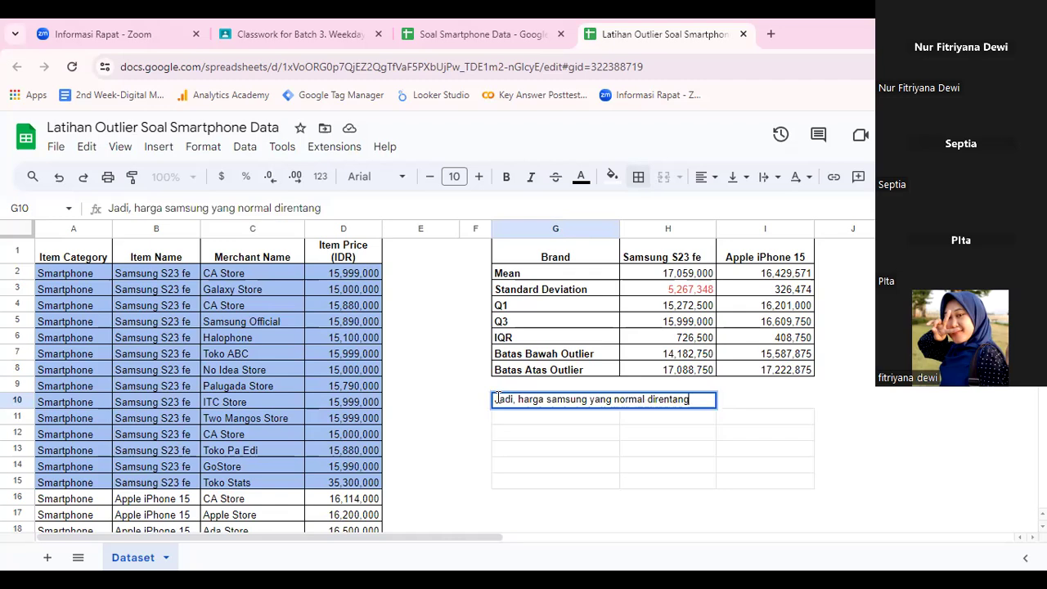
pyautogui.write(': 14')
pyautogui.write(',182,750-')
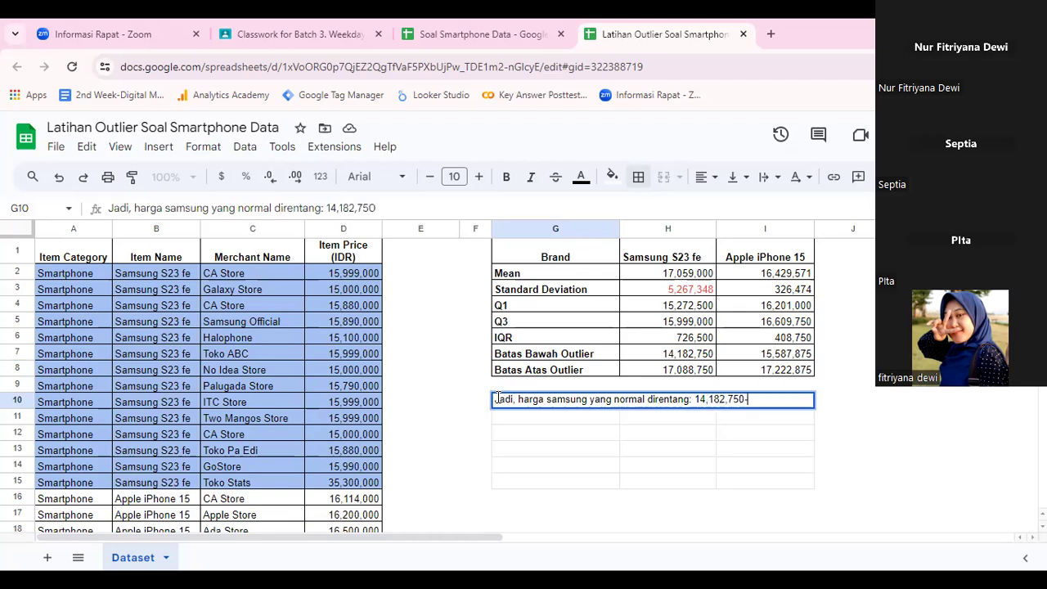
pyautogui.write('17,088,')
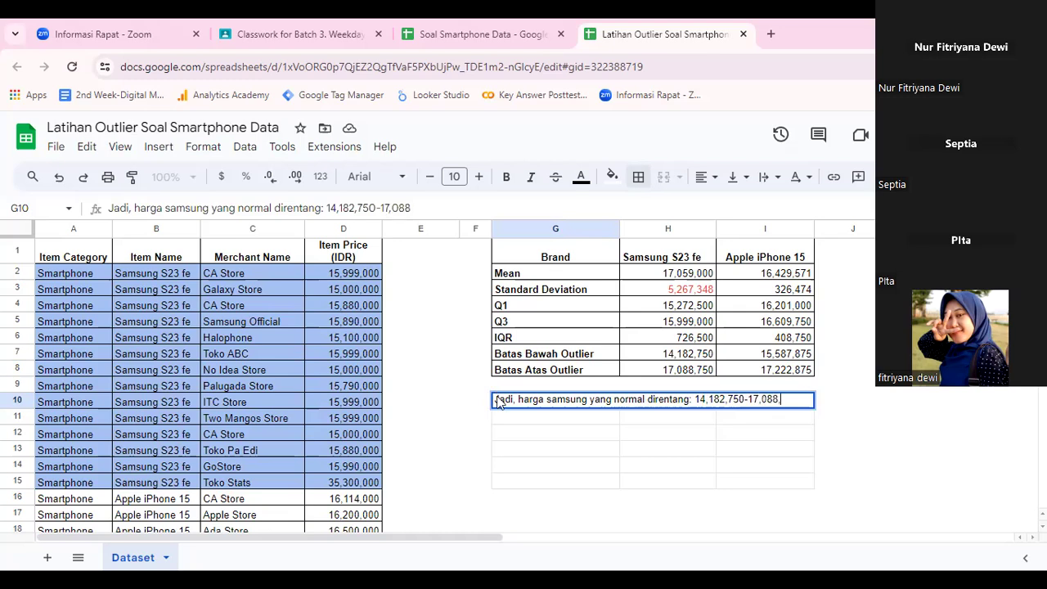
pyautogui.write('750')
pyautogui.press('Return')
# Fill the Samsung S23 fe lower and upper outlier limits in H7:H8 with light green.
pyautogui.moveTo(683, 353); pyautogui.dragTo(686, 369)
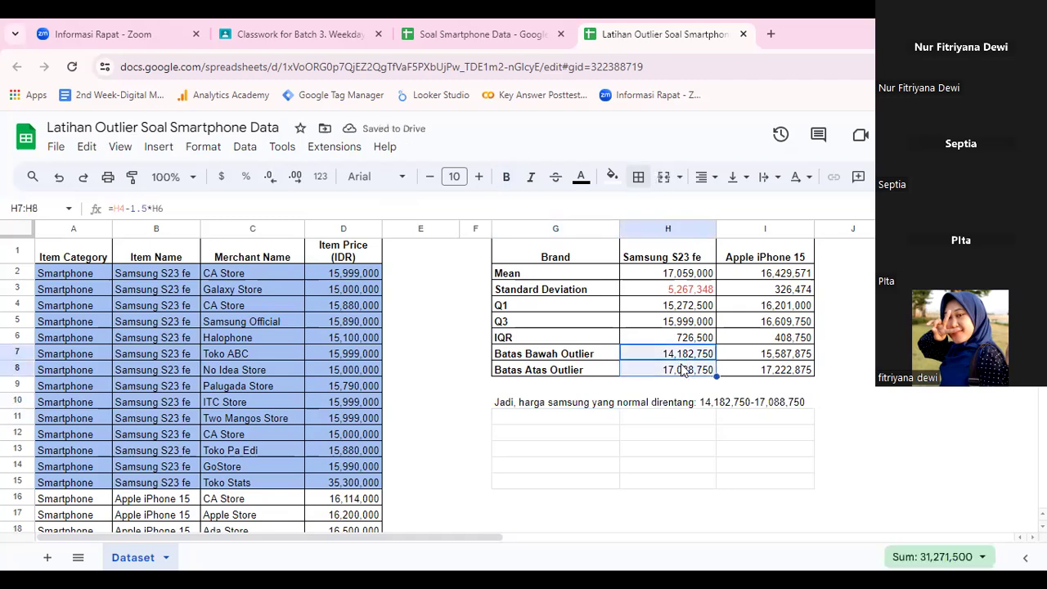
pyautogui.click(612, 177)
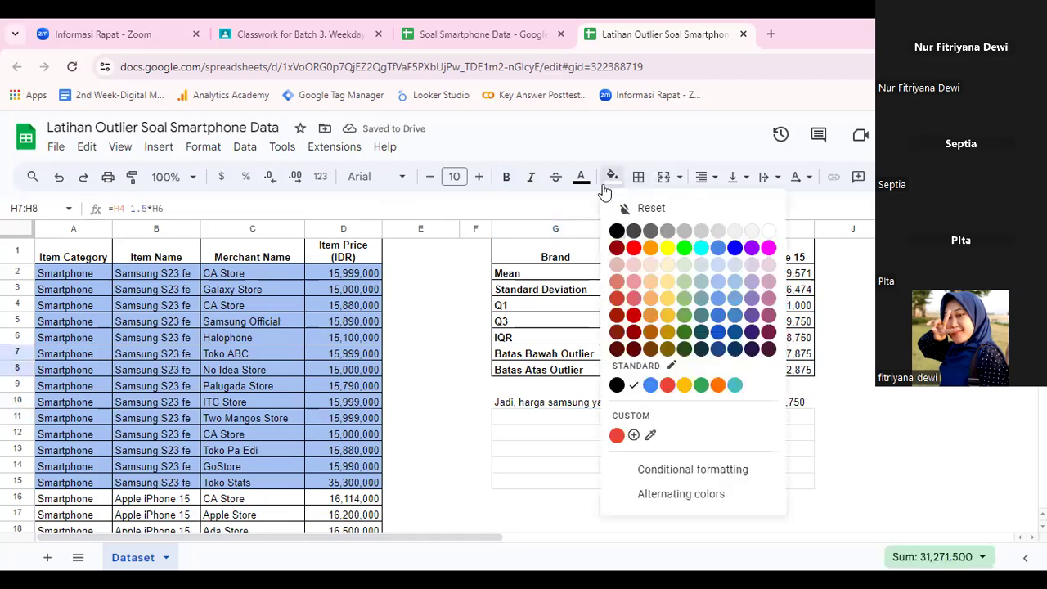
pyautogui.click(683, 265)
pyautogui.click(777, 414)
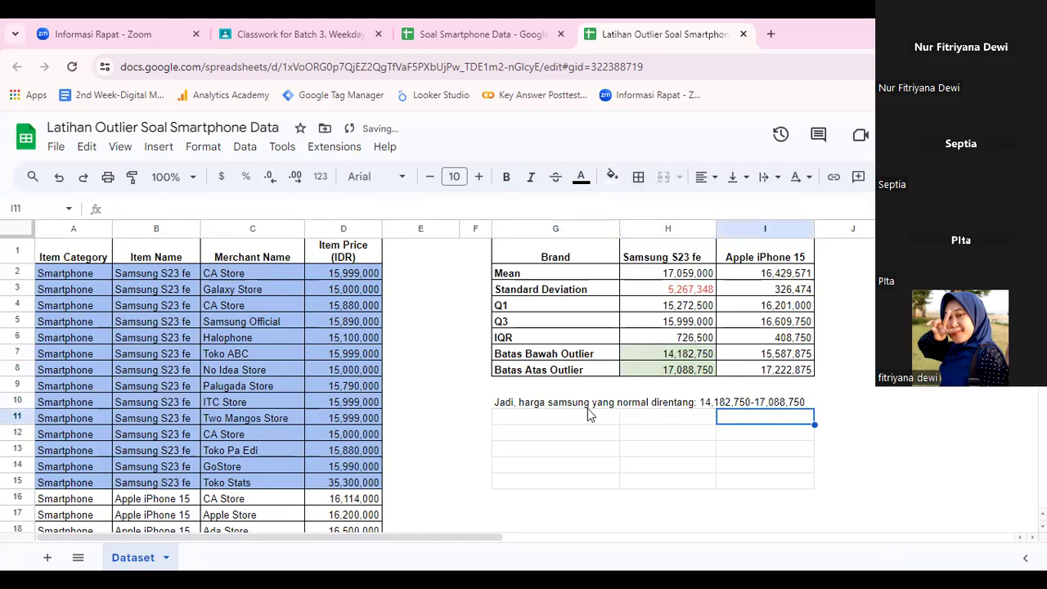
# Enter the note "Jadi, harga iphone yang normal direntang 15,587,875-17,222,875" in cell G11.
pyautogui.click(518, 403)
pyautogui.click(514, 419)
pyautogui.write('J')
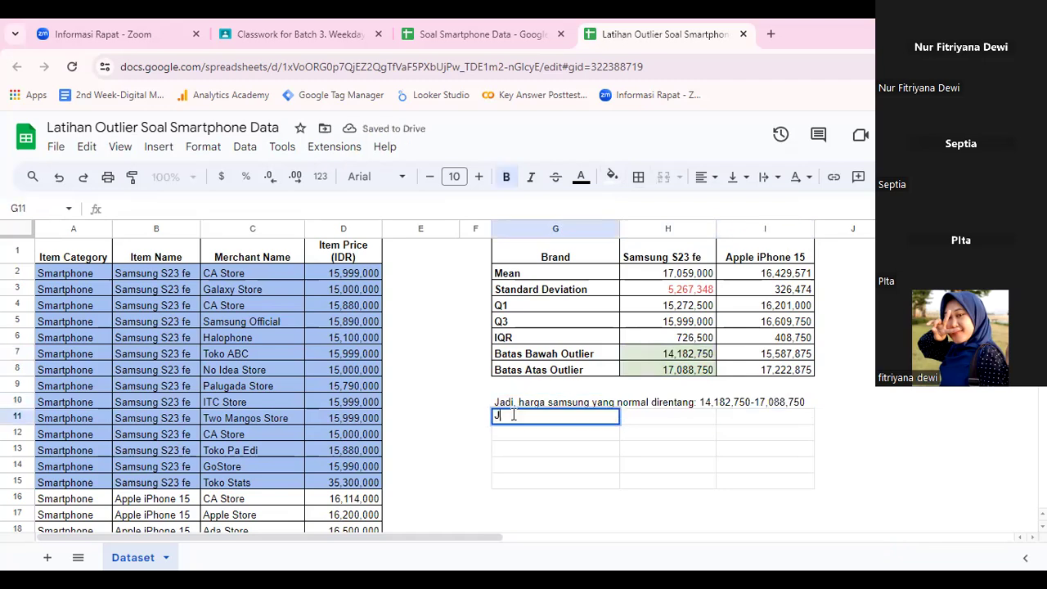
pyautogui.write('adi, harga')
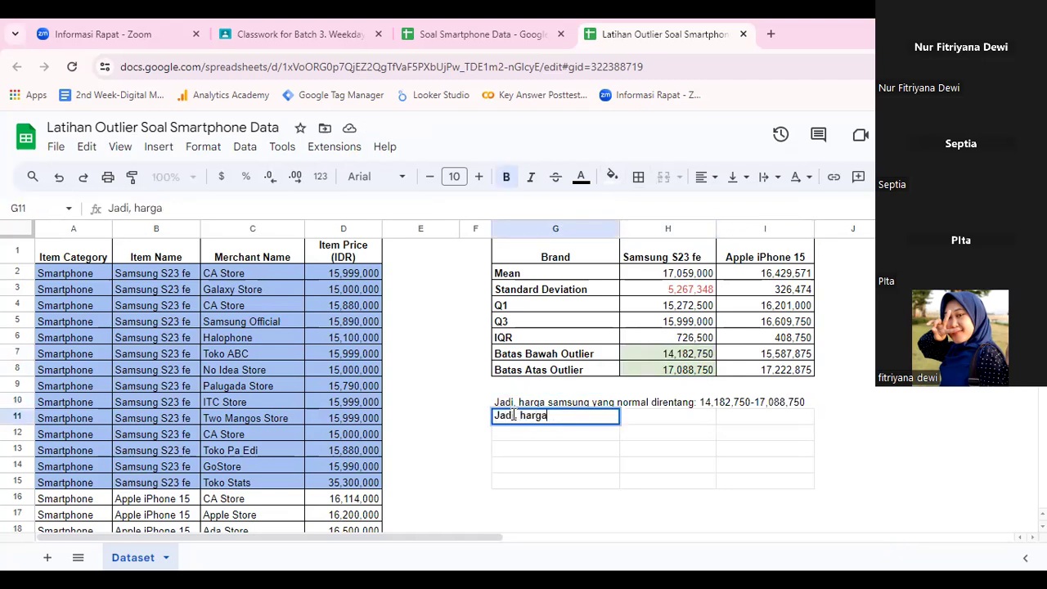
pyautogui.write(' iphone yang normal r')
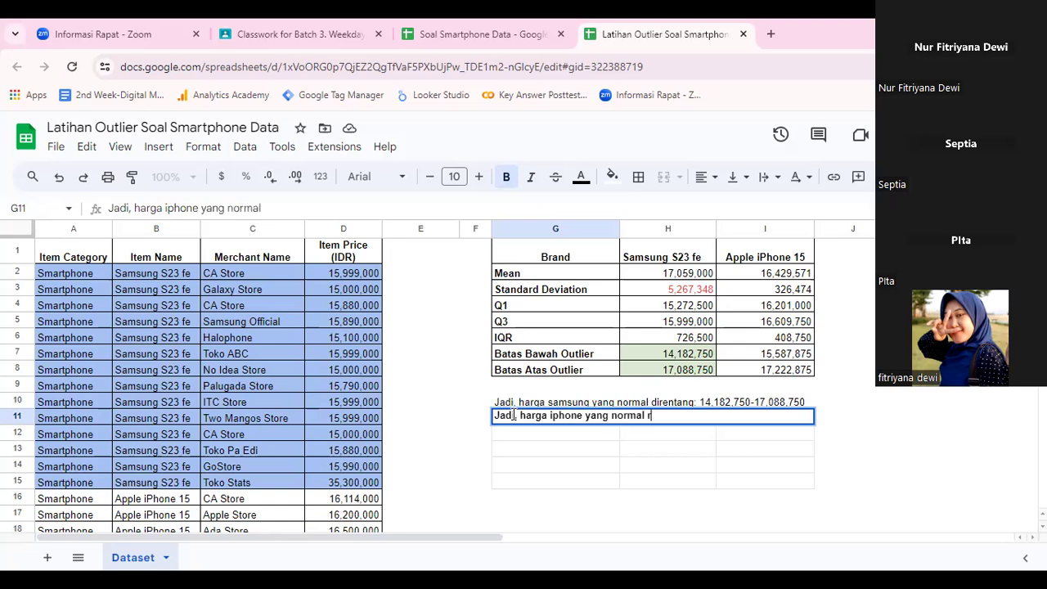
pyautogui.press('BackSpace')
pyautogui.write('direntang 1')
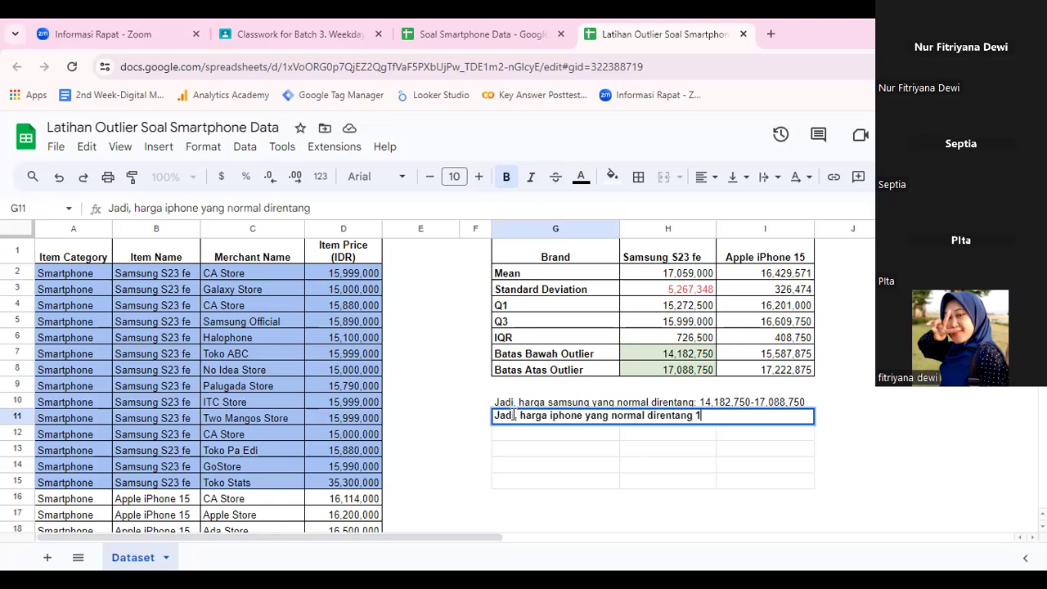
pyautogui.write('5,587,875')
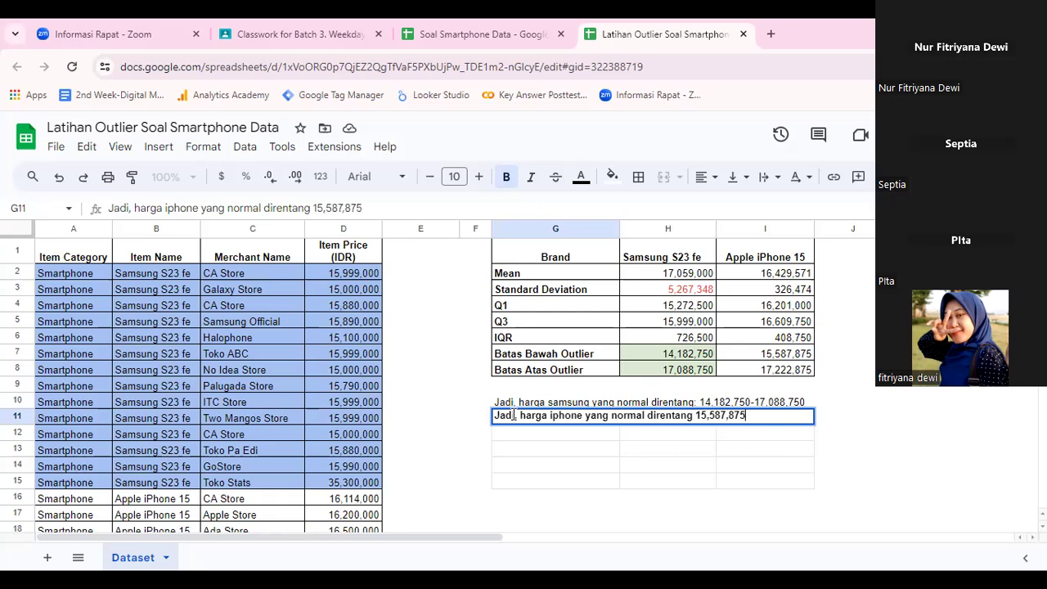
pyautogui.write('-17,222,875')
pyautogui.press('Return')
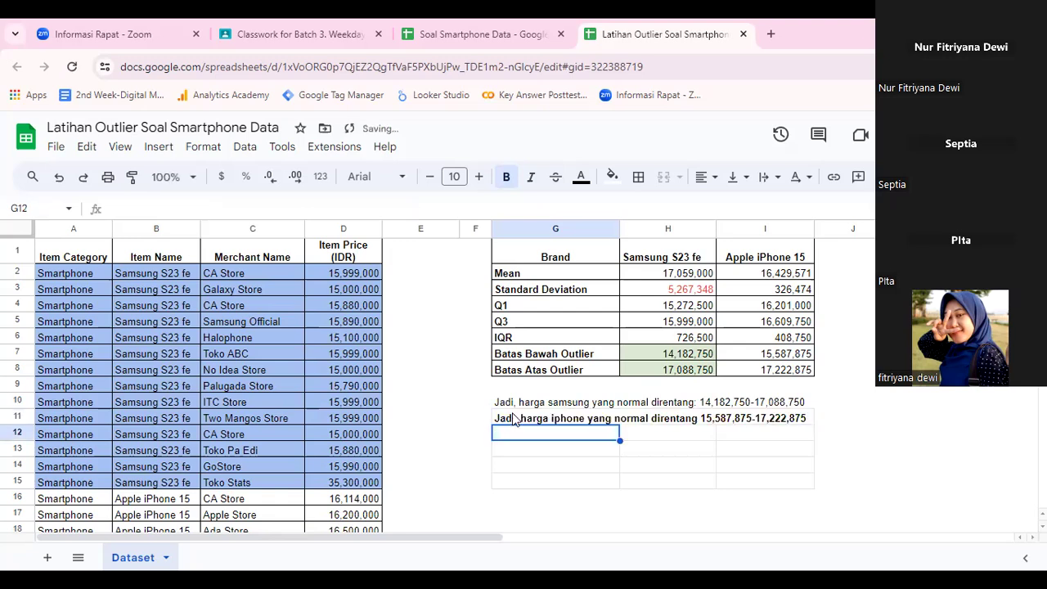
# Fill the Apple iPhone 15 lower and upper outlier limits in I7:I8 with light magenta.
pyautogui.moveTo(775, 358); pyautogui.dragTo(781, 372)
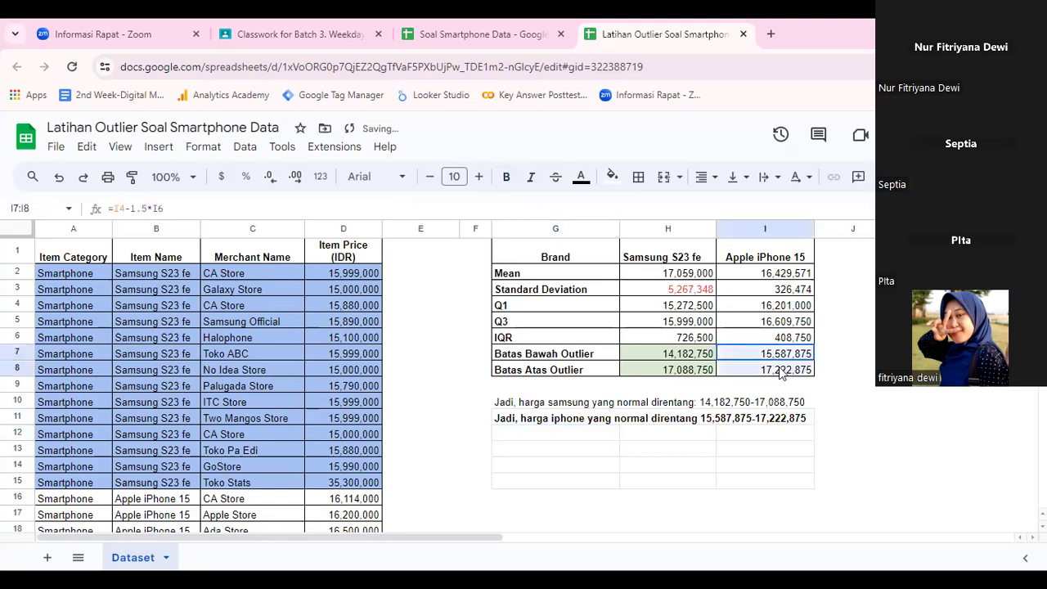
pyautogui.click(612, 176)
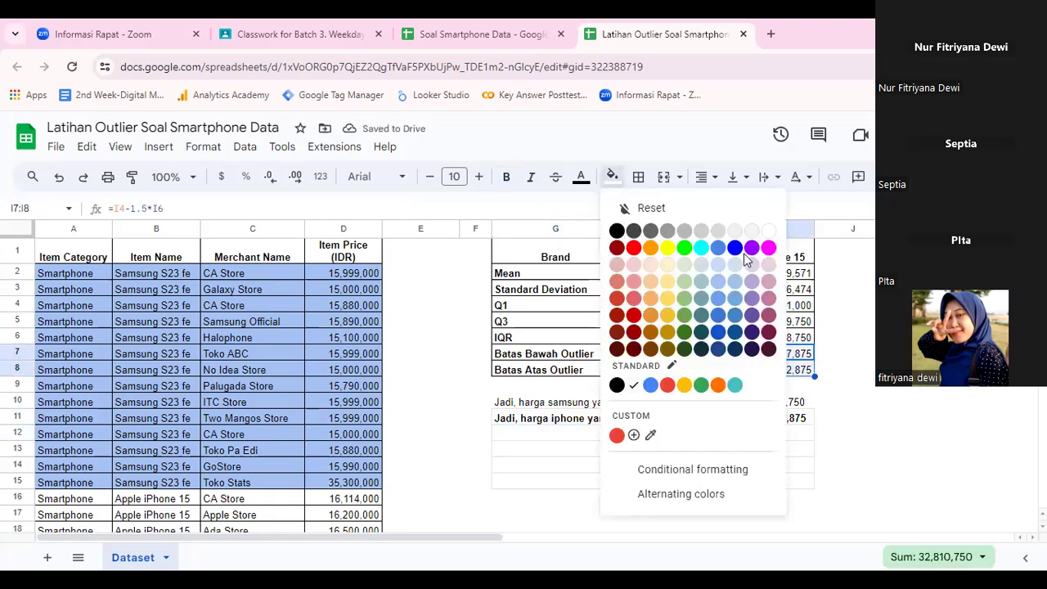
pyautogui.click(769, 264)
pyautogui.click(620, 440)
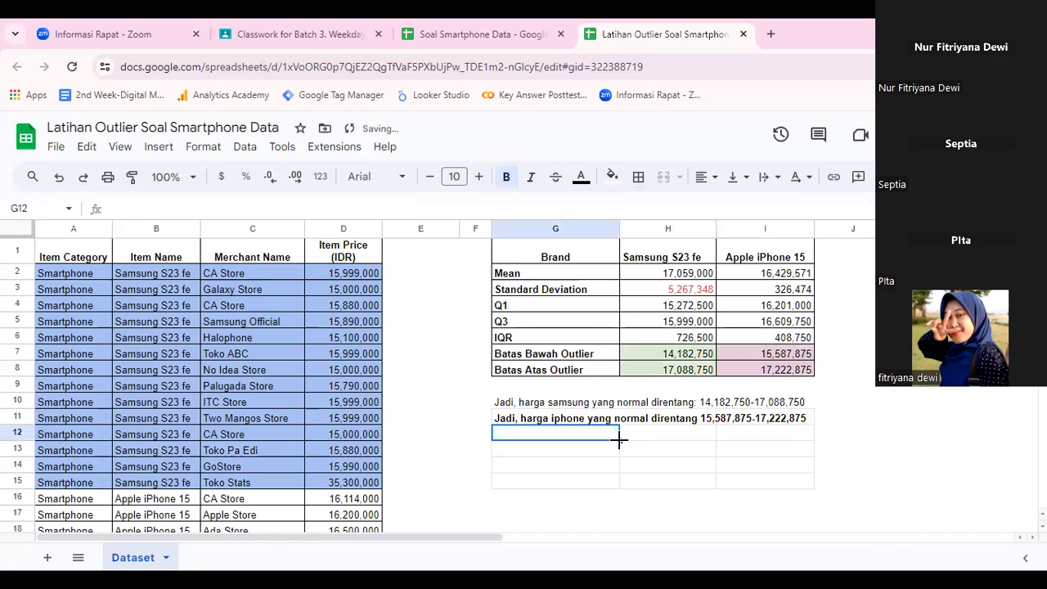
# Mark the outlying Samsung S23 fe price of Toko Stats in D15 with a light red fill.
pyautogui.click(563, 408)
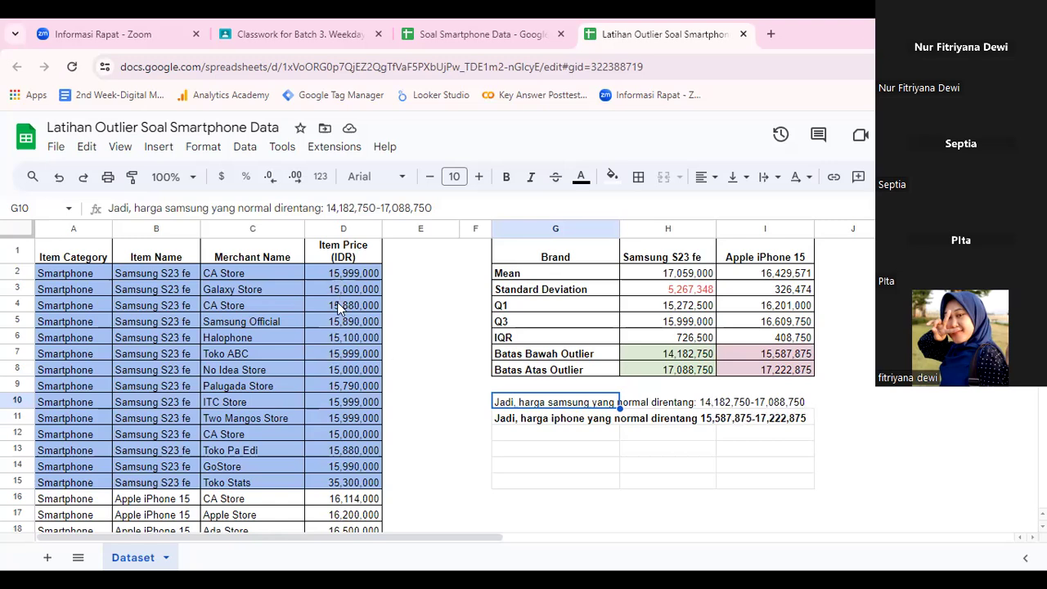
pyautogui.click(334, 484)
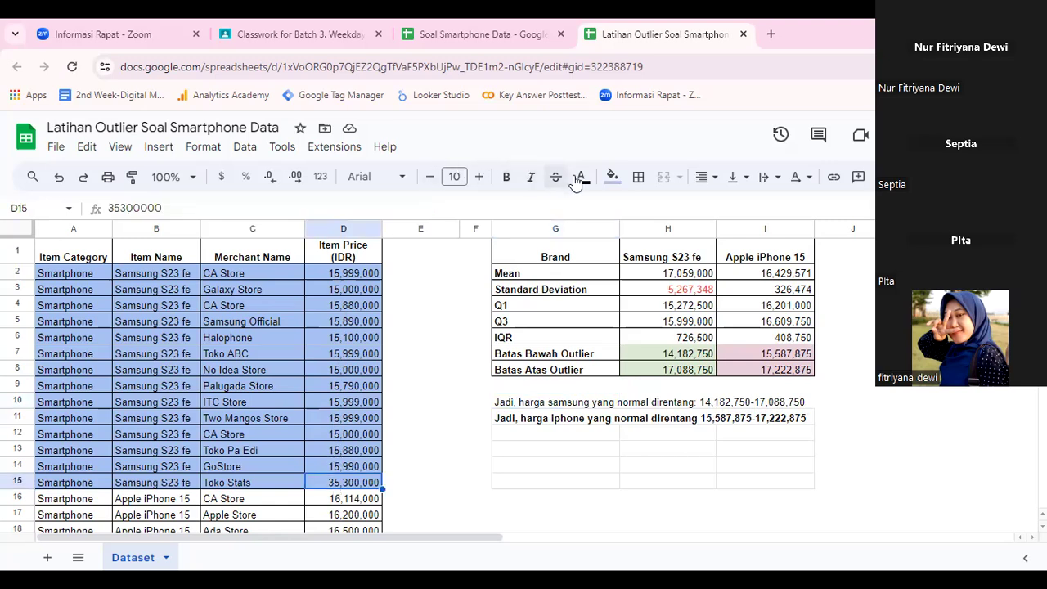
pyautogui.click(612, 177)
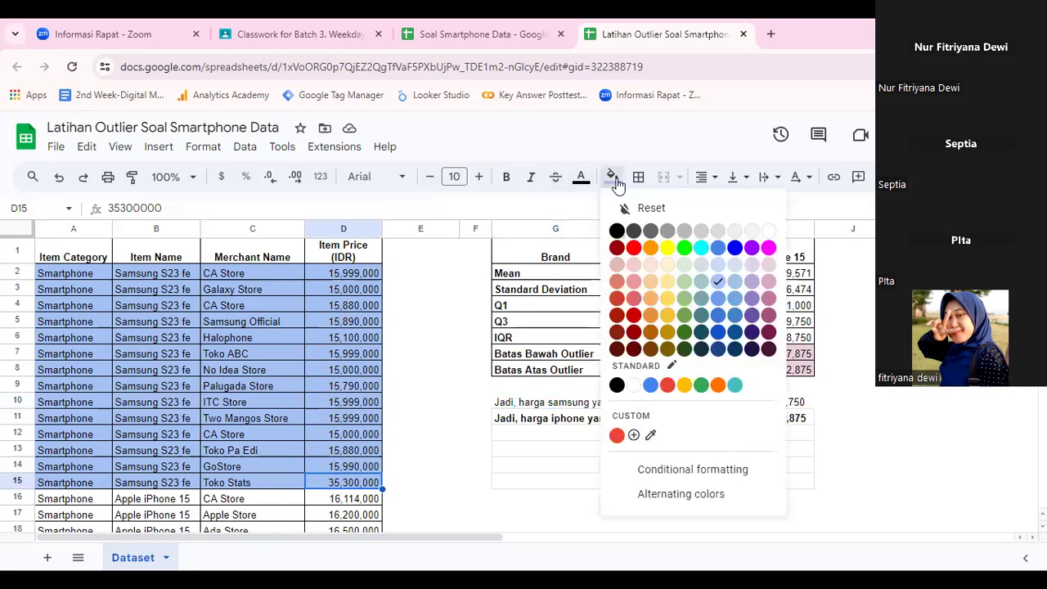
pyautogui.click(634, 264)
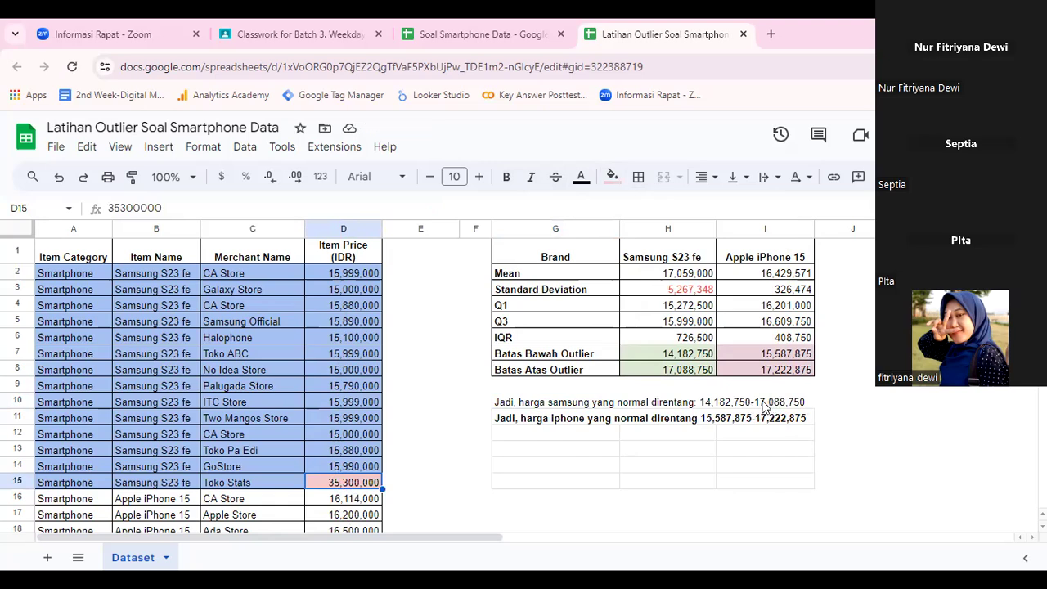
# Check the Apple iPhone 15 prices against the normal range and fill the outlying CA Store price in D26 with light red.
pyautogui.click(447, 487)
pyautogui.press('Down')
pyautogui.press('Down')
pyautogui.press('Down')
pyautogui.press('Down')
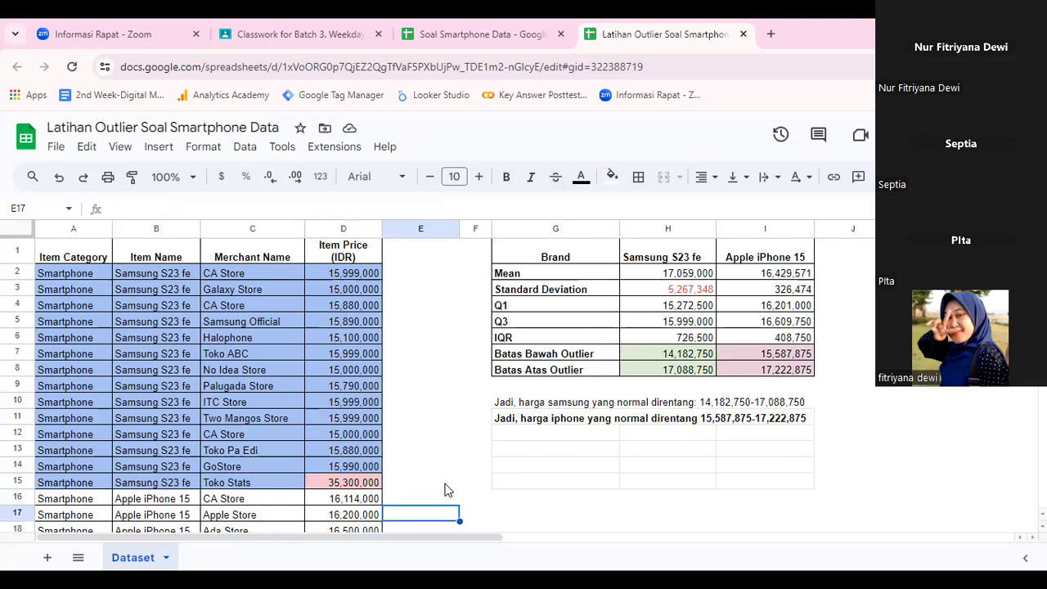
pyautogui.press('Down')
pyautogui.press('Down')
pyautogui.press('Down')
pyautogui.press('Down')
pyautogui.press('Down')
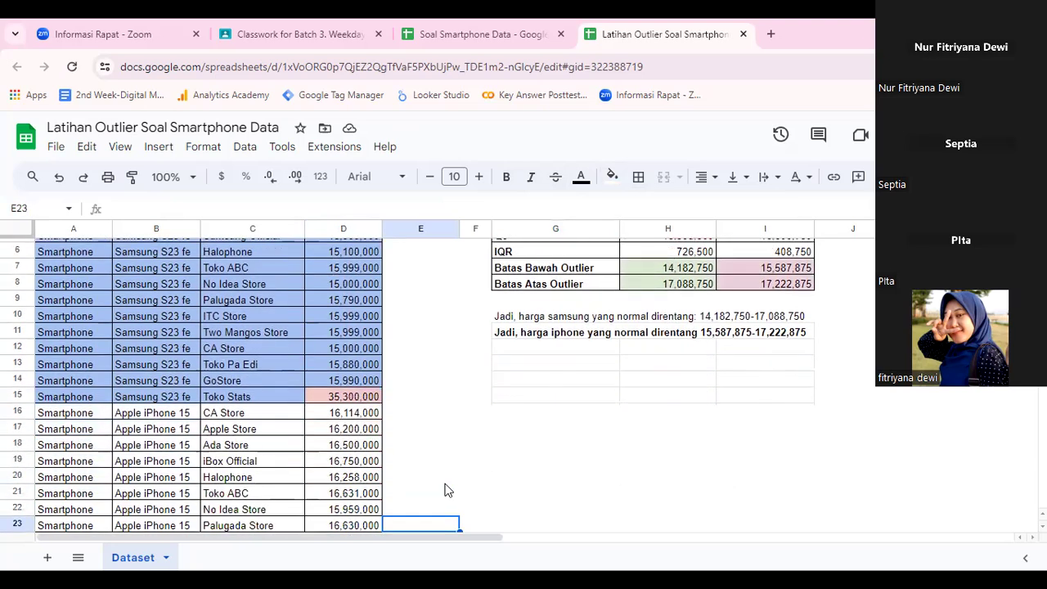
pyautogui.press('Down')
pyautogui.press('Down')
pyautogui.press('Down')
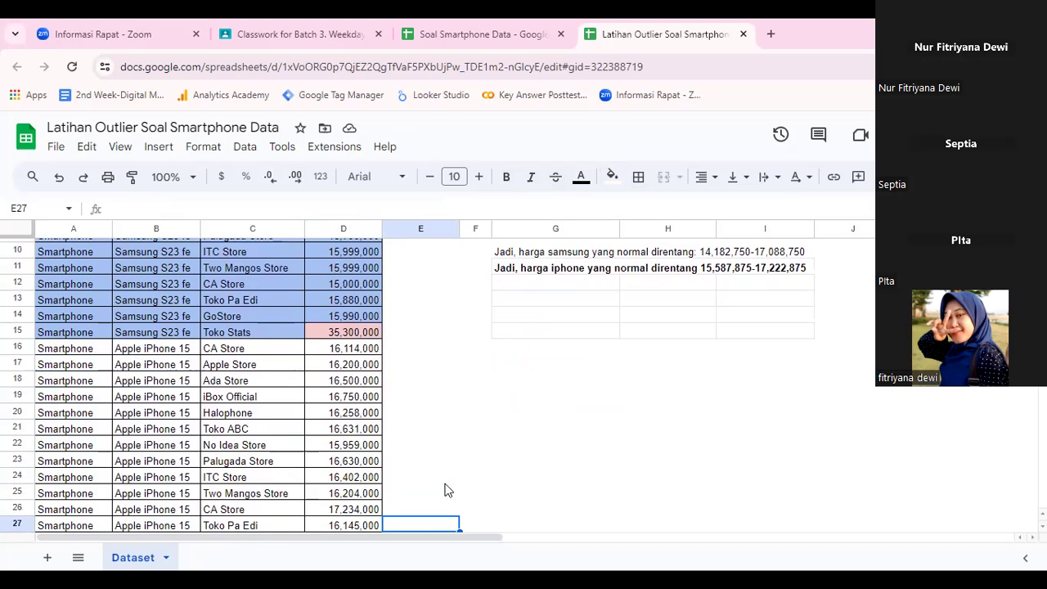
pyautogui.press('Down')
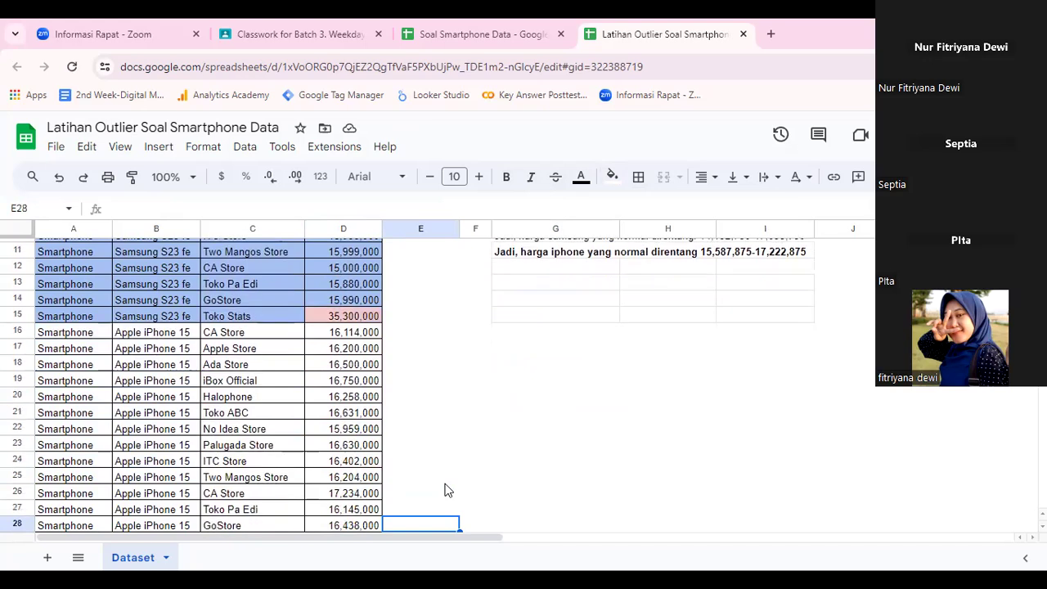
pyautogui.click(360, 496)
pyautogui.click(612, 177)
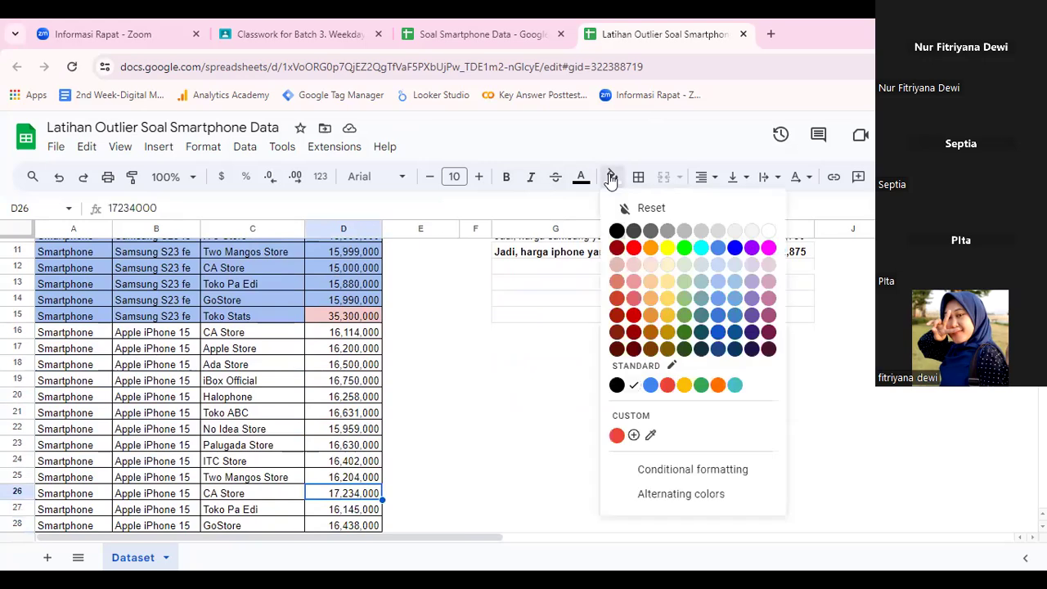
pyautogui.click(631, 263)
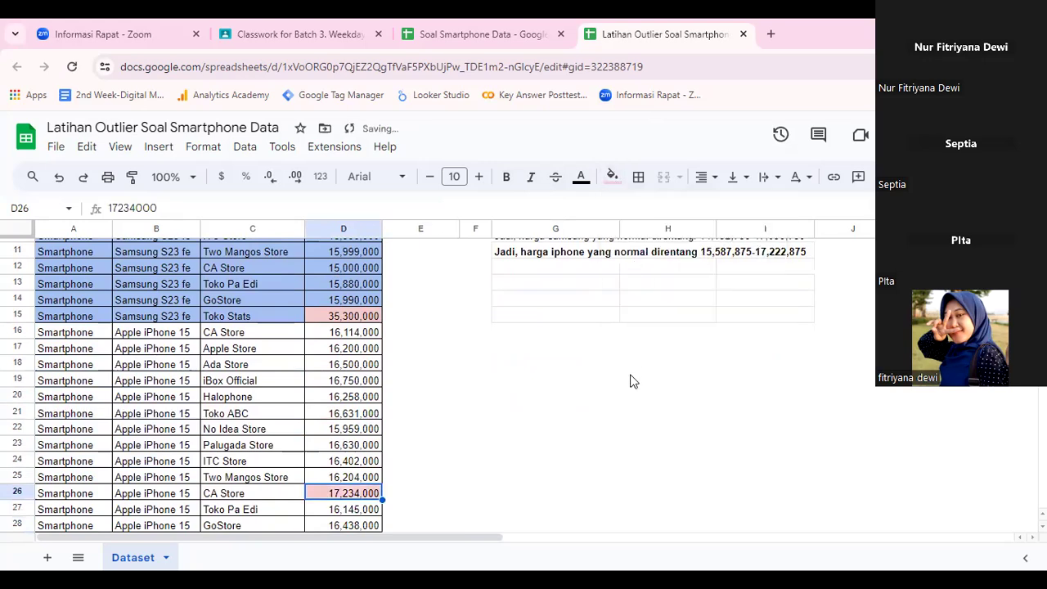
# Return to the summary table and examine the Samsung S23 fe mean and standard deviation.
pyautogui.click(630, 380)
pyautogui.press('Up')
pyautogui.press('Up')
pyautogui.press('Up')
pyautogui.press('Up')
pyautogui.press('Up')
pyautogui.press('Up')
pyautogui.press('Up')
pyautogui.press('Up')
pyautogui.press('Up')
pyautogui.press('Up')
pyautogui.press('Up')
pyautogui.press('Up')
pyautogui.press('Up')
pyautogui.press('Up')
pyautogui.press('Up')
pyautogui.press('Up')
pyautogui.press('Up')
pyautogui.press('Up')
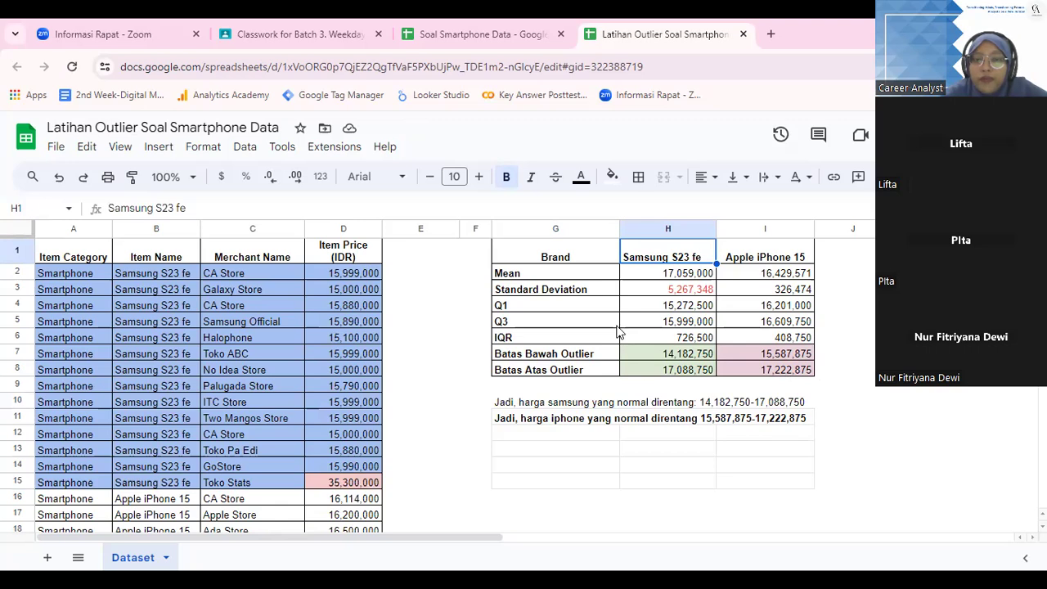
pyautogui.click(692, 289)
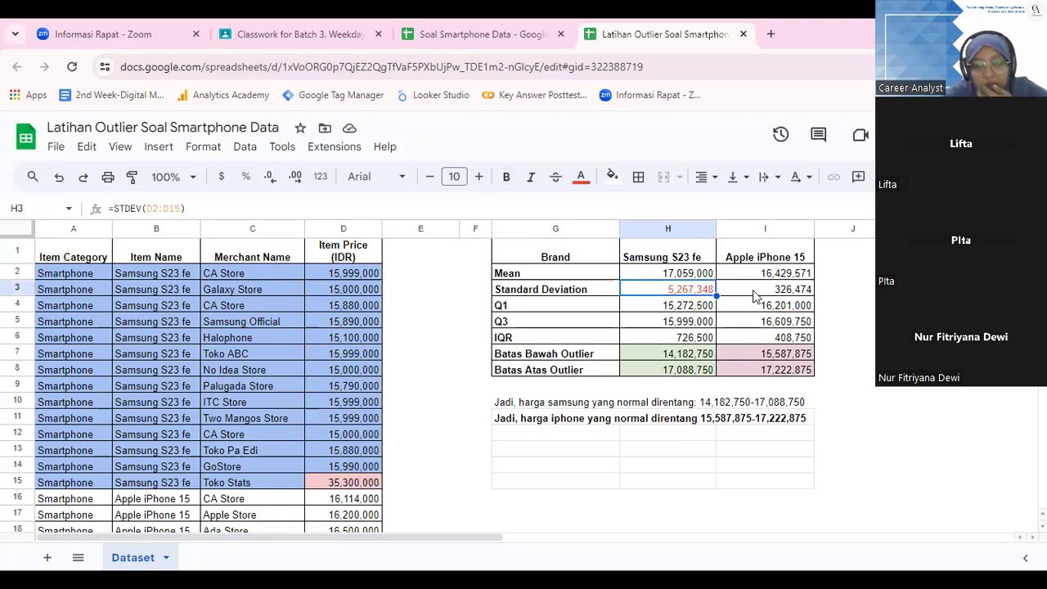
pyautogui.click(671, 277)
pyautogui.click(676, 294)
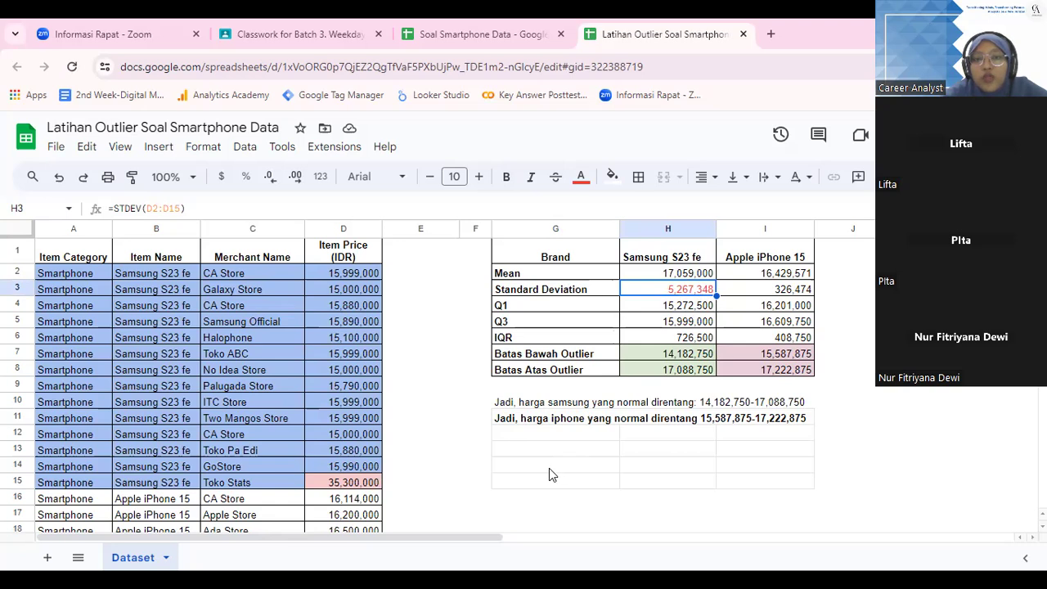
# Compare the Samsung S23 fe and Apple iPhone 15 standard deviations and relate the Samsung one to the Toko Stats price in D15.
pyautogui.click(336, 485)
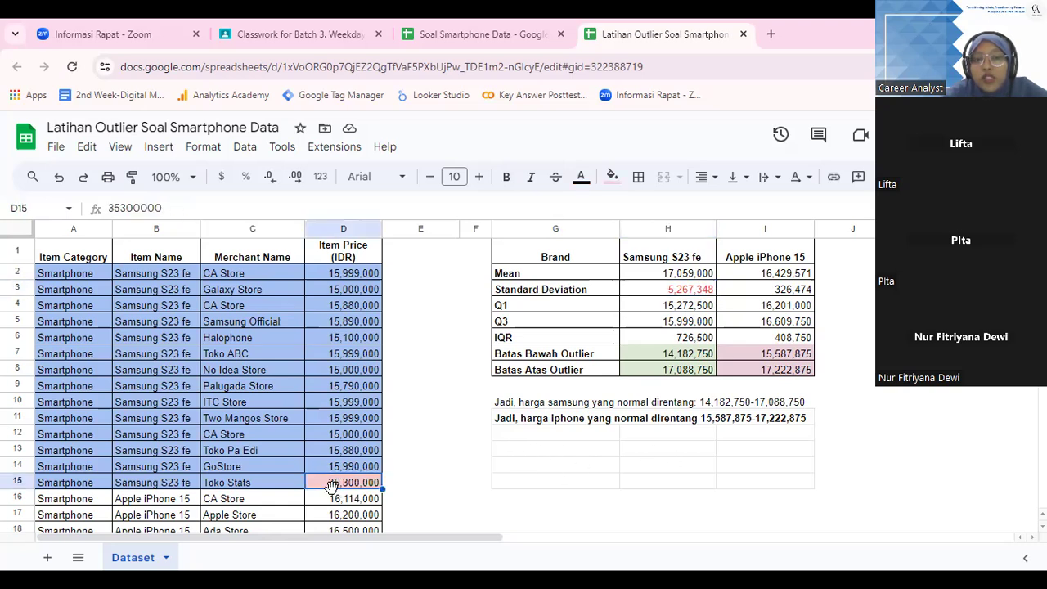
pyautogui.click(689, 292)
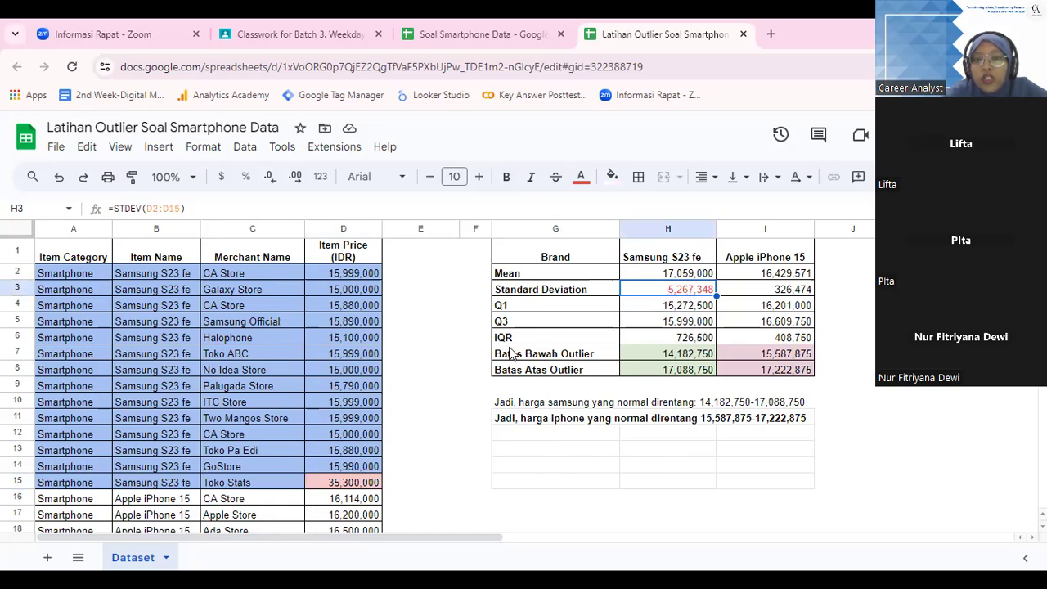
pyautogui.click(351, 483)
pyautogui.keyDown('shift'); pyautogui.click(712, 272); pyautogui.keyUp('shift')
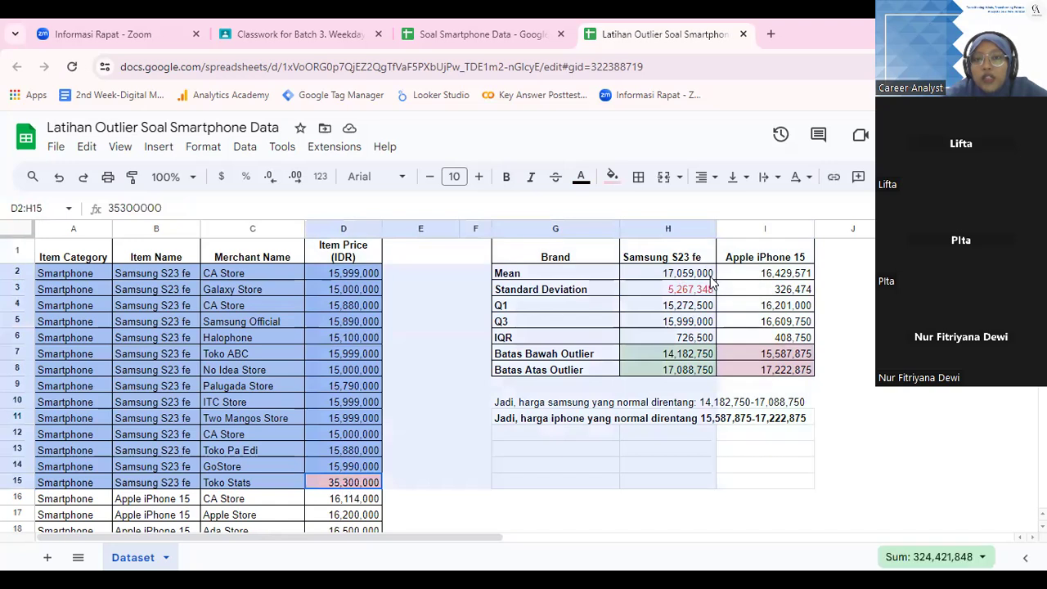
pyautogui.click(696, 291)
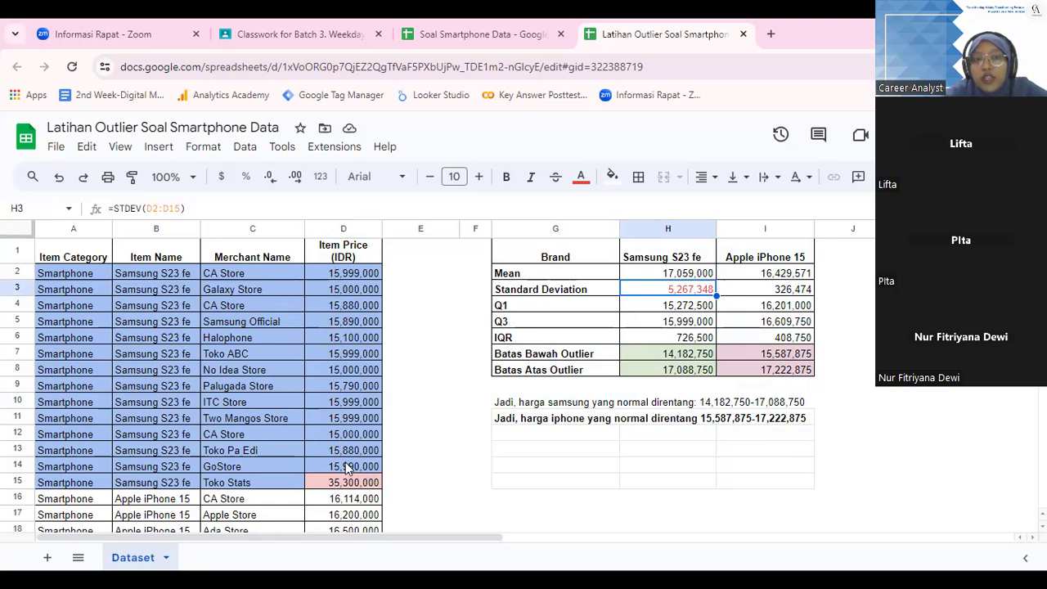
pyautogui.click(798, 291)
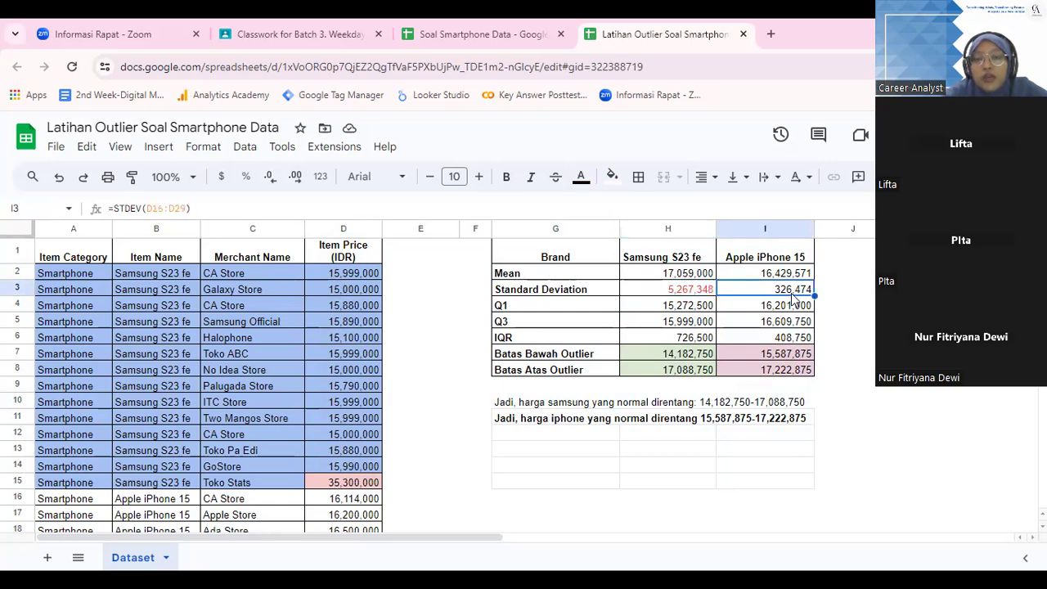
pyautogui.click(533, 447)
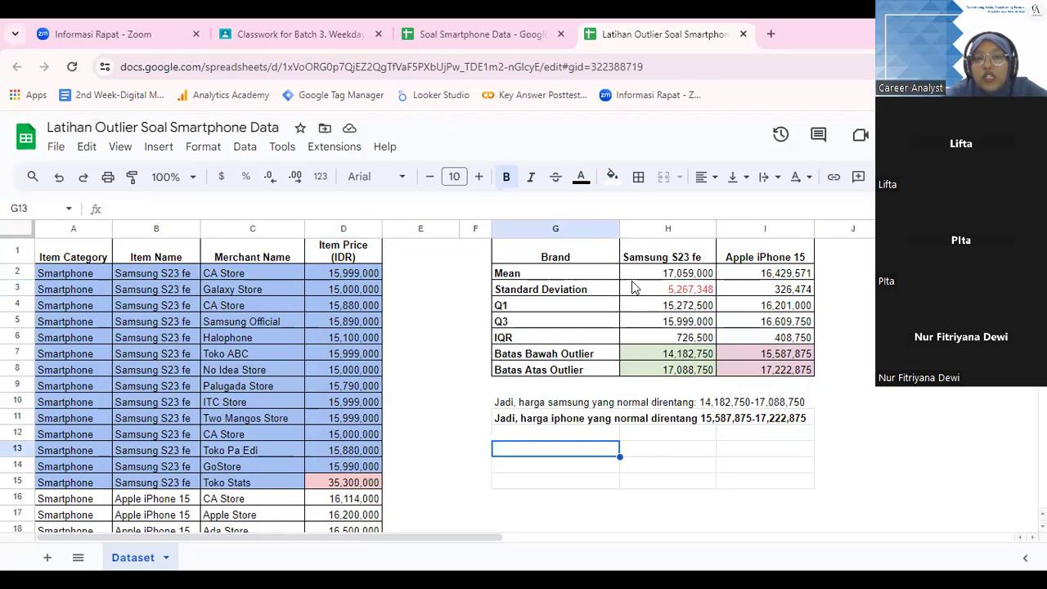
pyautogui.click(674, 294)
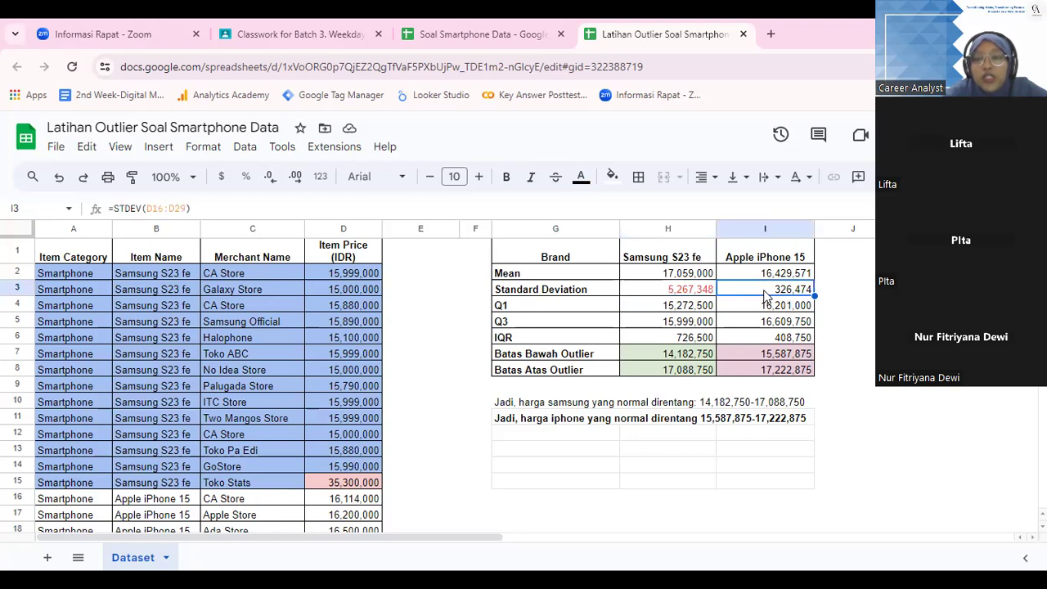
pyautogui.click(753, 296)
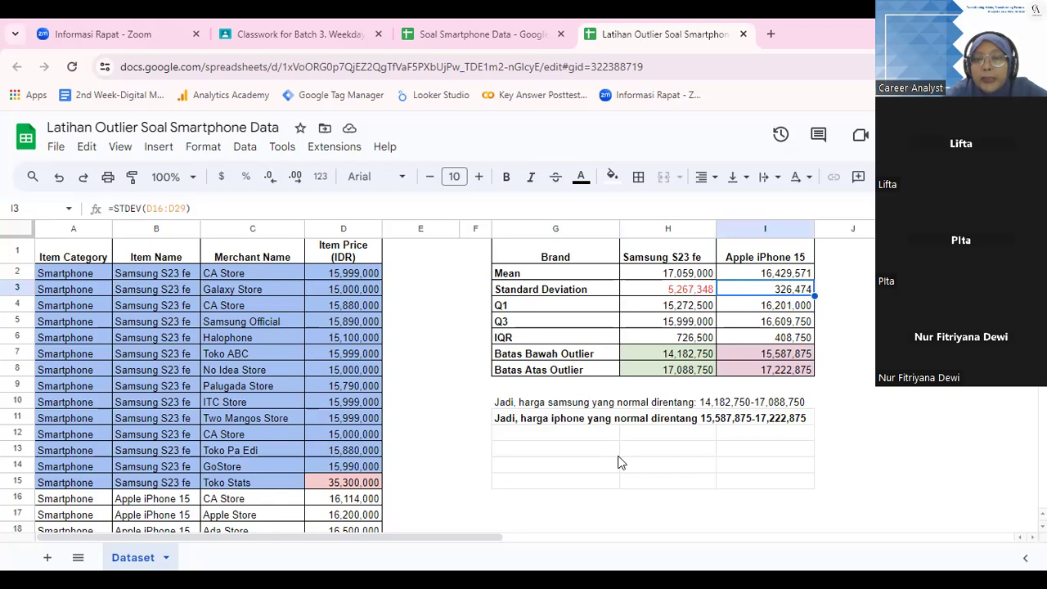
pyautogui.click(687, 291)
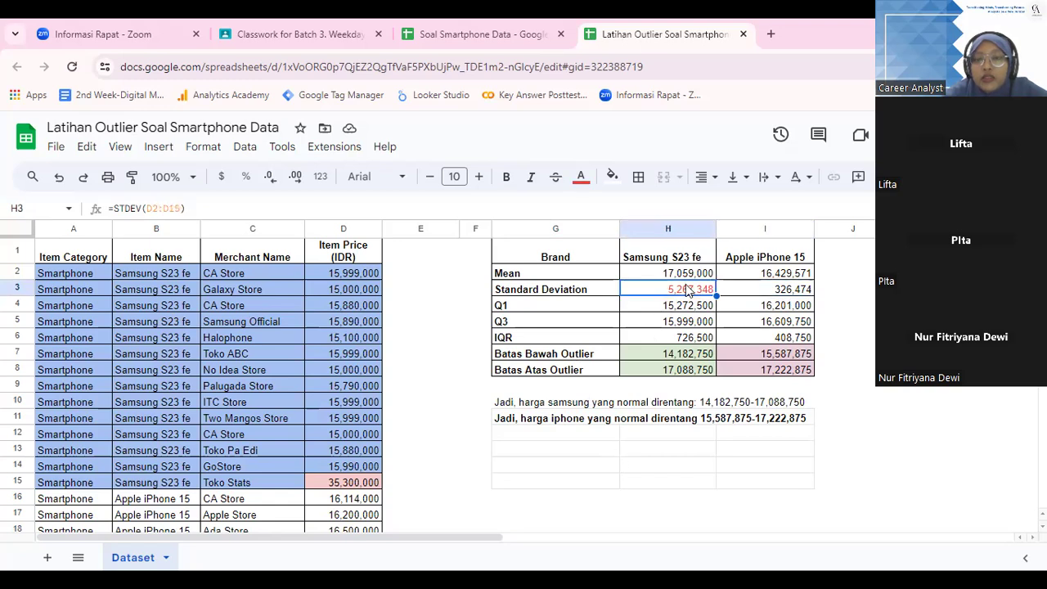
pyautogui.click(739, 294)
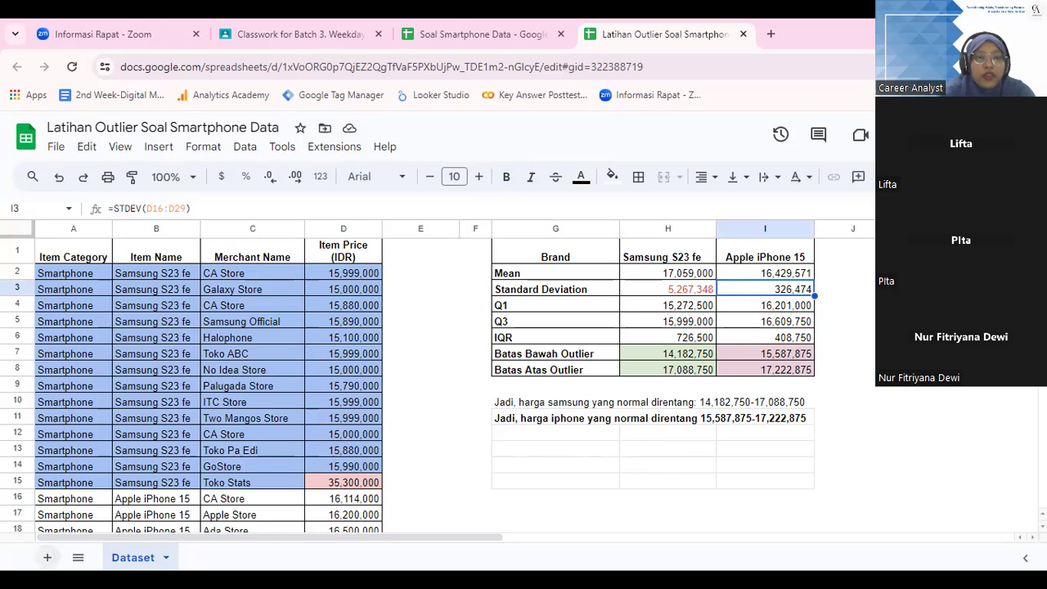
# Add a new sheet and copy the header and Samsung S23 fe rows A1:D15 from Dataset into it at A1.
pyautogui.click(47, 557)
pyautogui.click(132, 557)
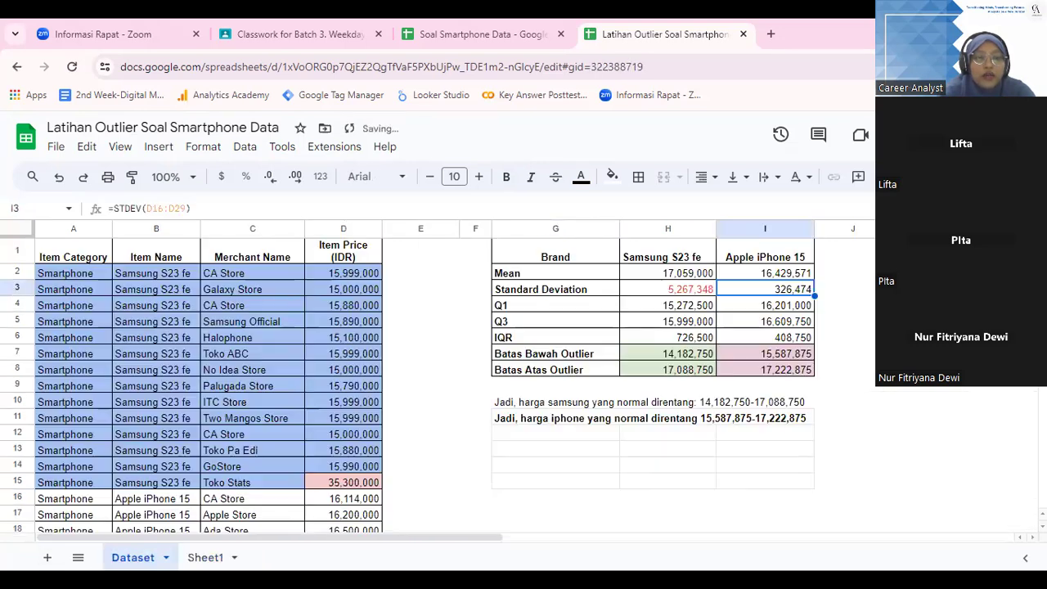
pyautogui.click(353, 228)
pyautogui.keyDown('shift'); pyautogui.click(86, 228); pyautogui.keyUp('shift')
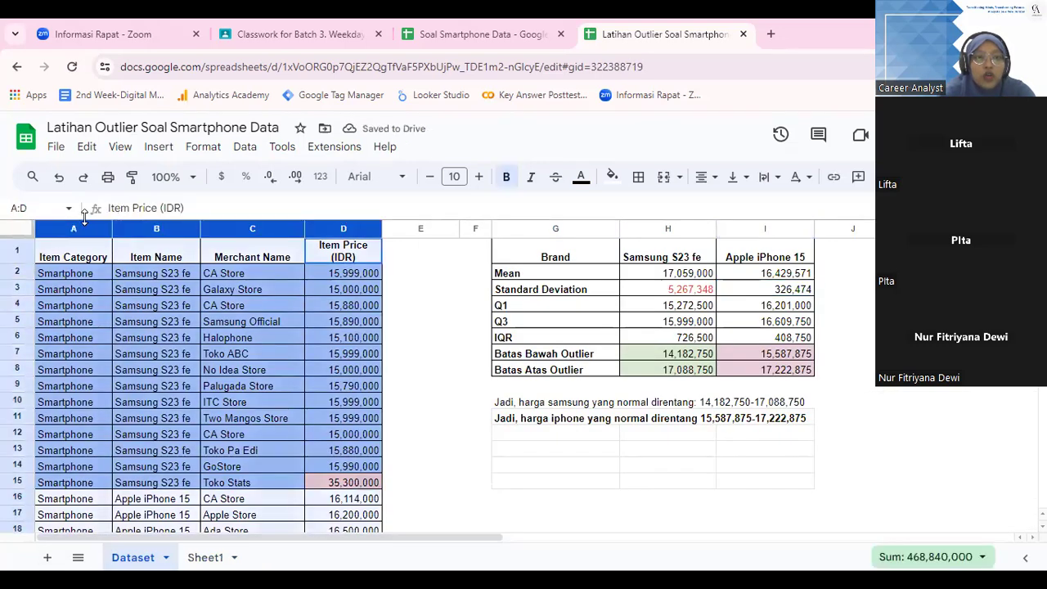
pyautogui.moveTo(70, 256); pyautogui.dragTo(335, 483)
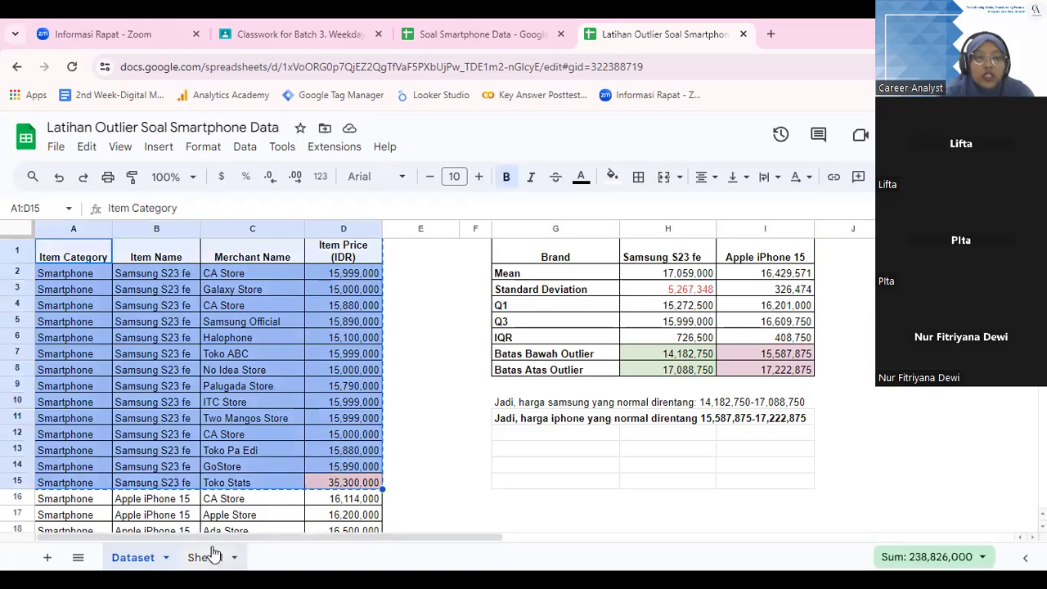
pyautogui.click(204, 558)
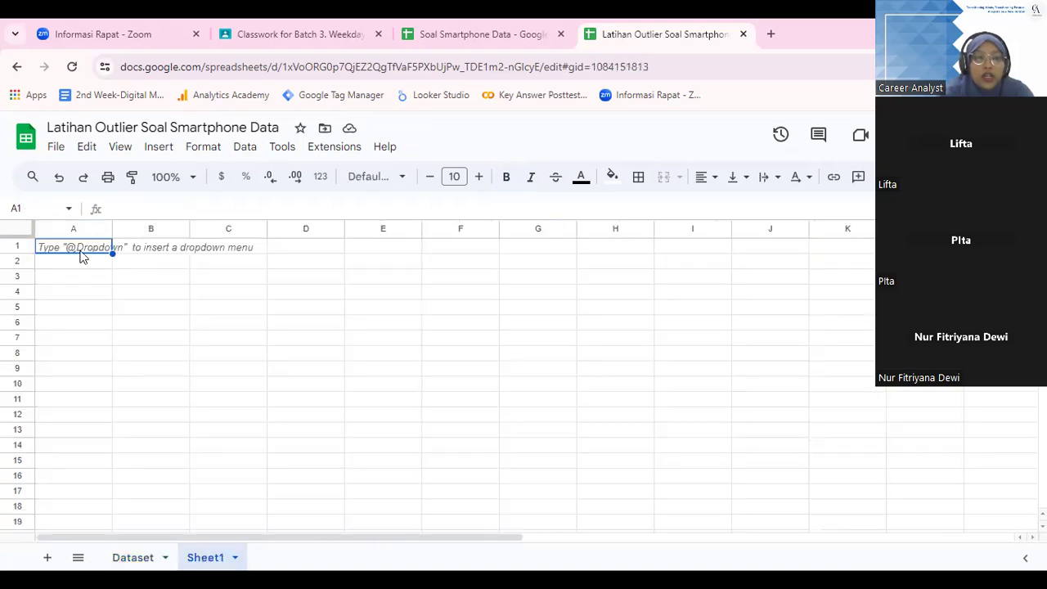
# Copy the brand header, mean and standard deviation rows G1:I3 from Dataset to F2 of Sheet1 as values only.
pyautogui.hotkey('ctrl', 'shift', 'pageup')
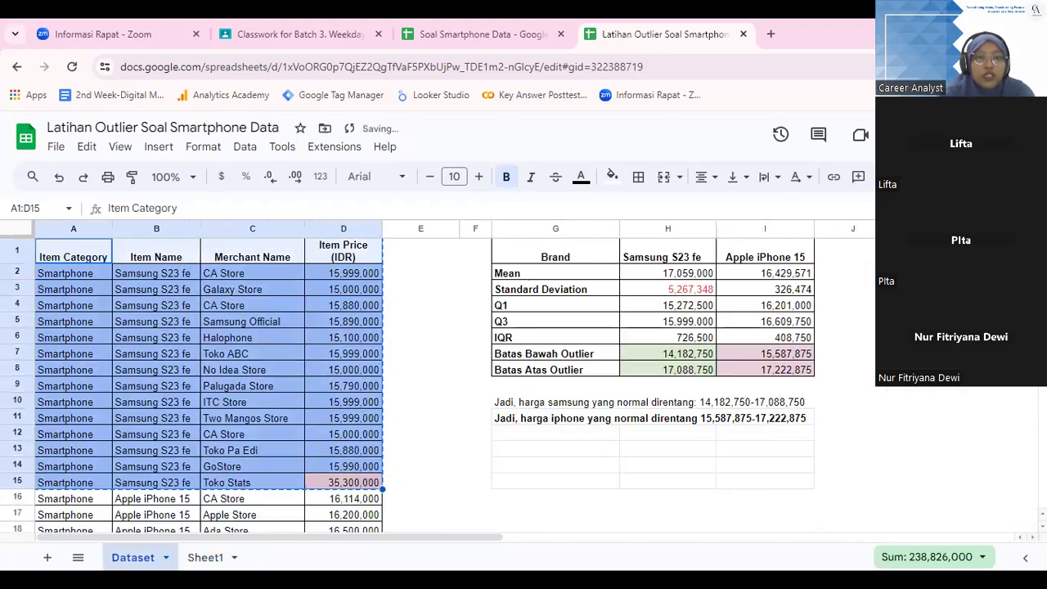
pyautogui.moveTo(584, 261); pyautogui.dragTo(748, 295)
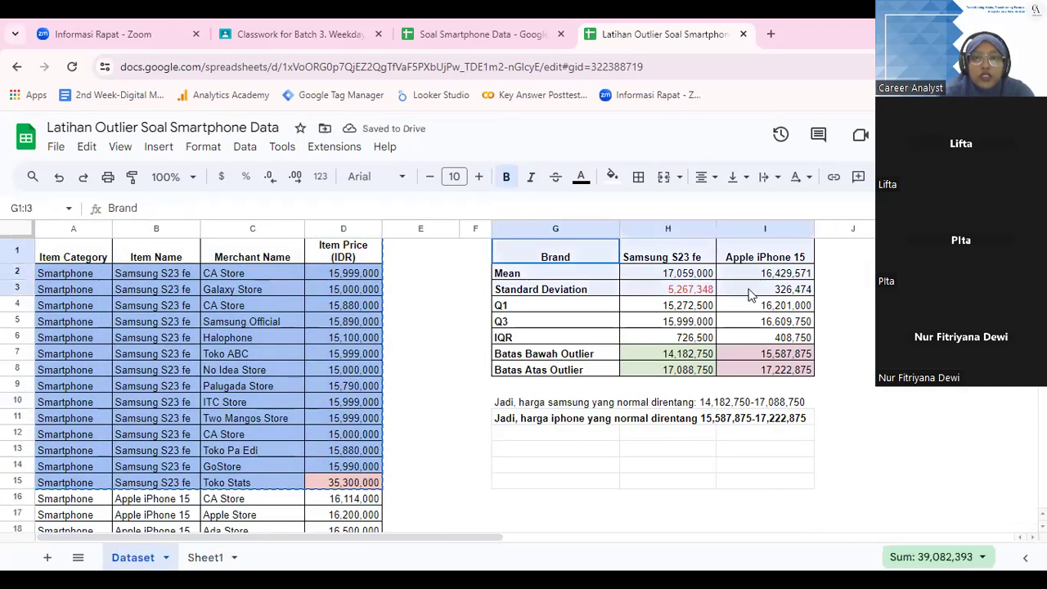
pyautogui.click(206, 557)
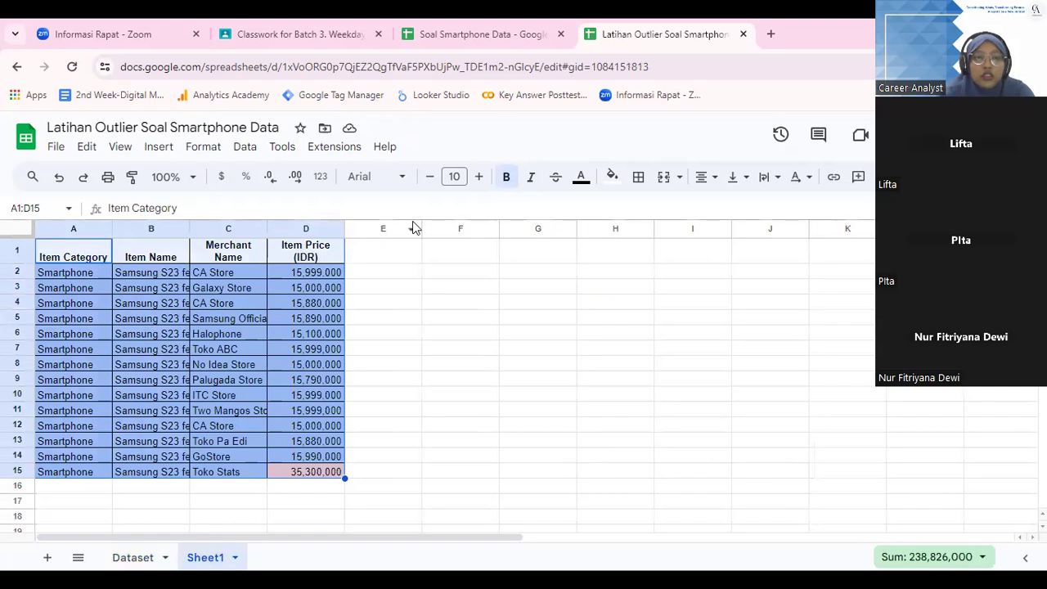
pyautogui.click(452, 251)
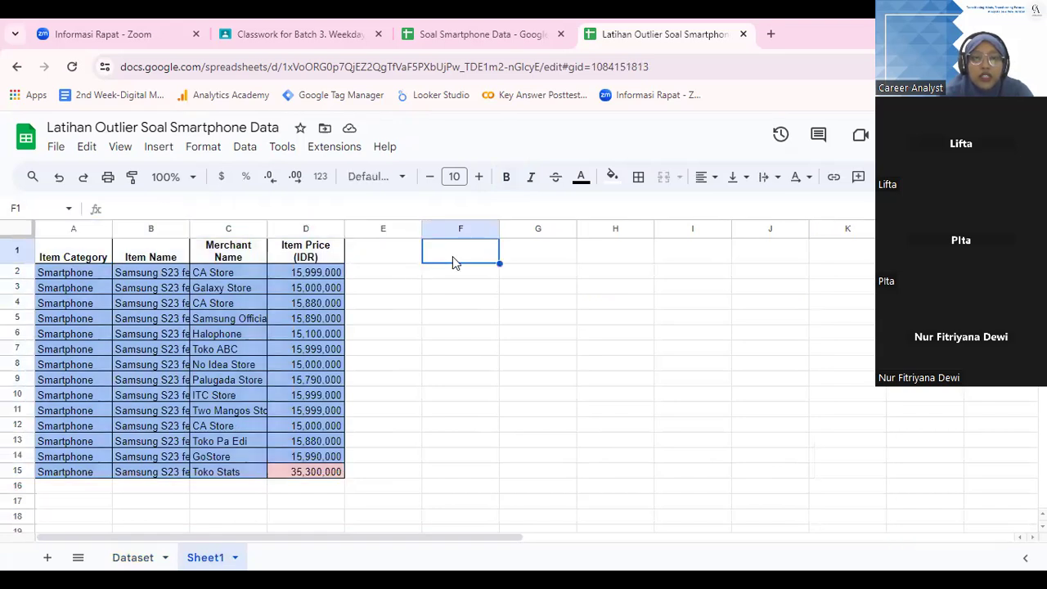
pyautogui.click(451, 266)
pyautogui.write('Brand\tSamsung S23 f\tApple iPhone 15 Mean\t#DIV/0!\t#DIV/0! Standard Devia\t#DIV/0!\t#DIV/0!')
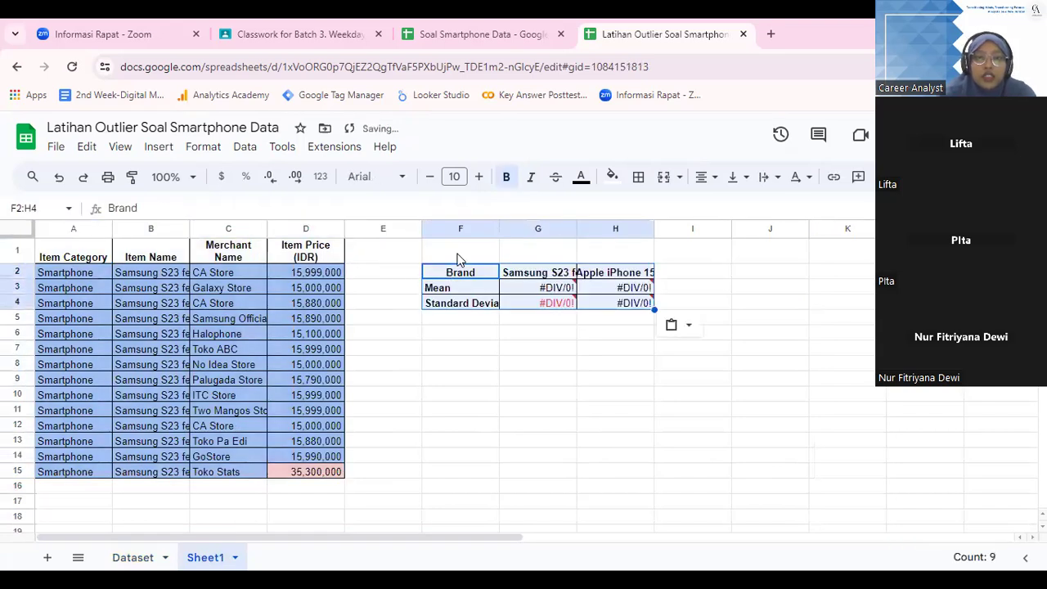
pyautogui.rightClick(454, 273)
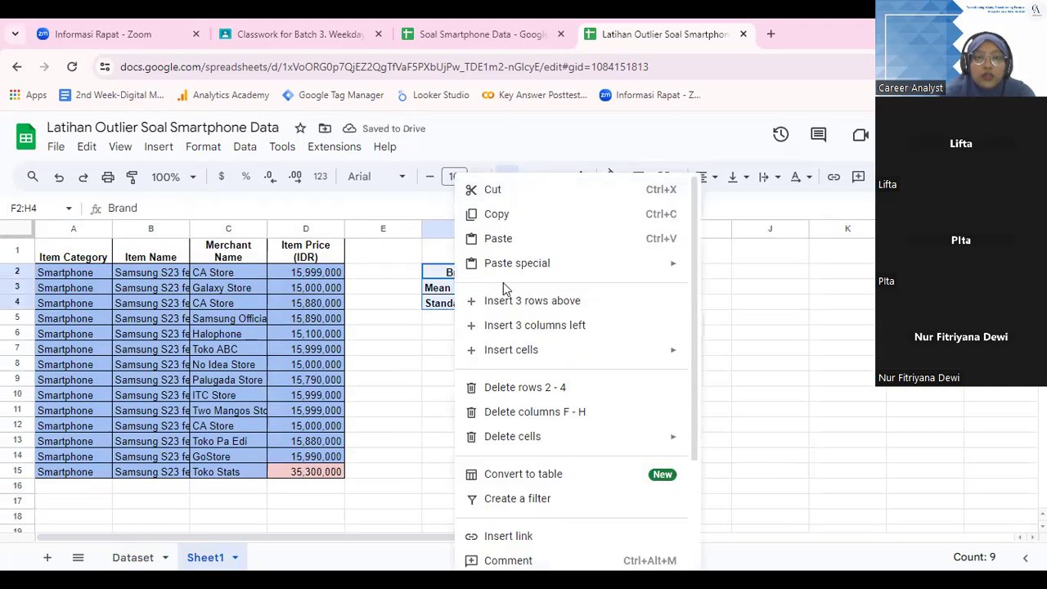
pyautogui.moveTo(530, 273)
pyautogui.click(729, 270)
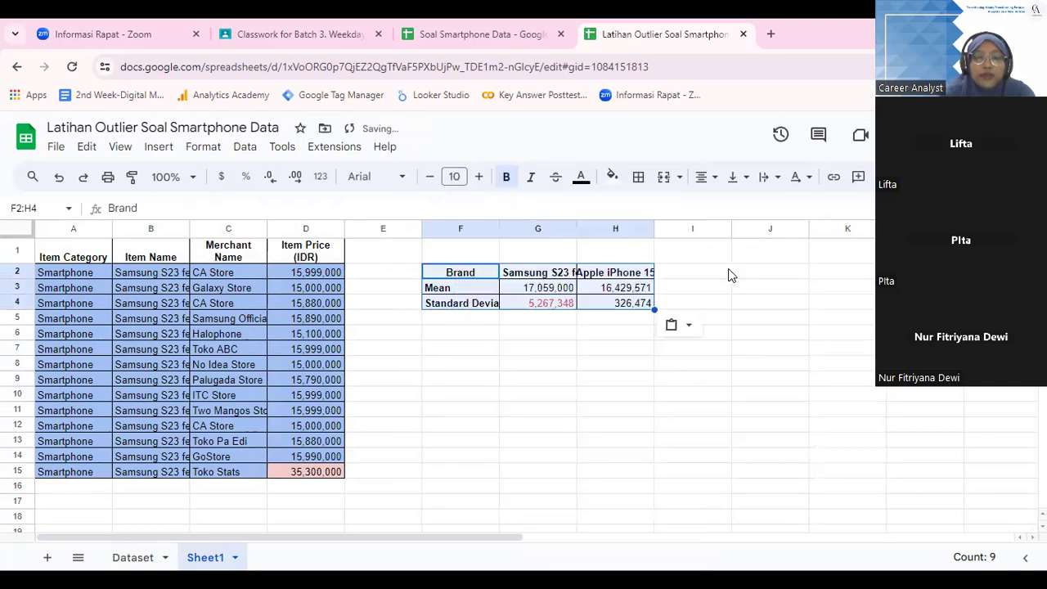
# Enter the heading "Sebelum Hapus Outliers" in F1 above the copied summary table.
pyautogui.click(473, 256)
pyautogui.write('Sebe')
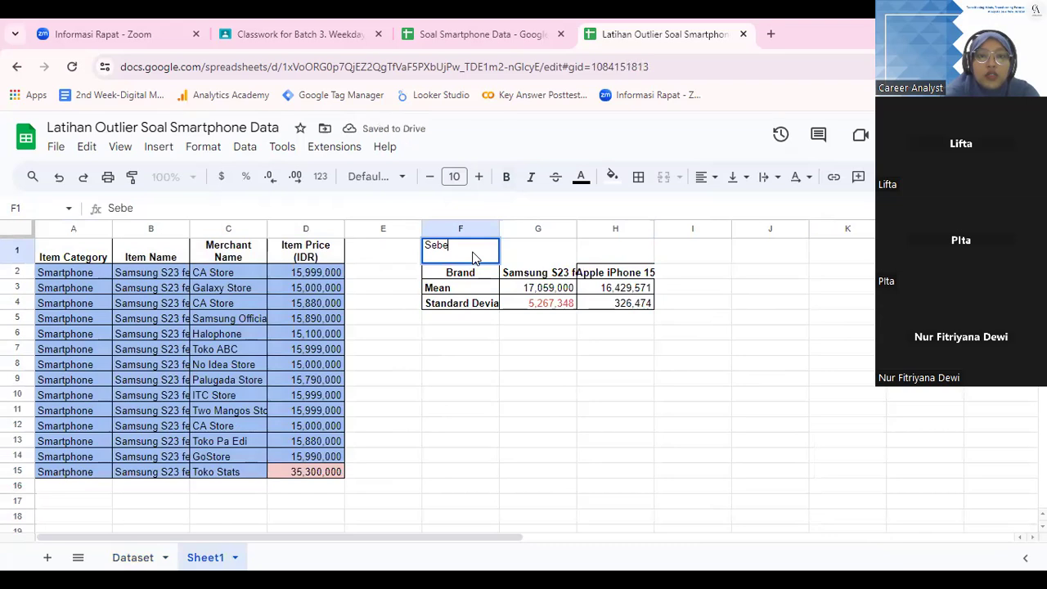
pyautogui.write('lum oUTL')
pyautogui.press('BackSpace')
pyautogui.press('BackSpace')
pyautogui.write('Hapus Outl')
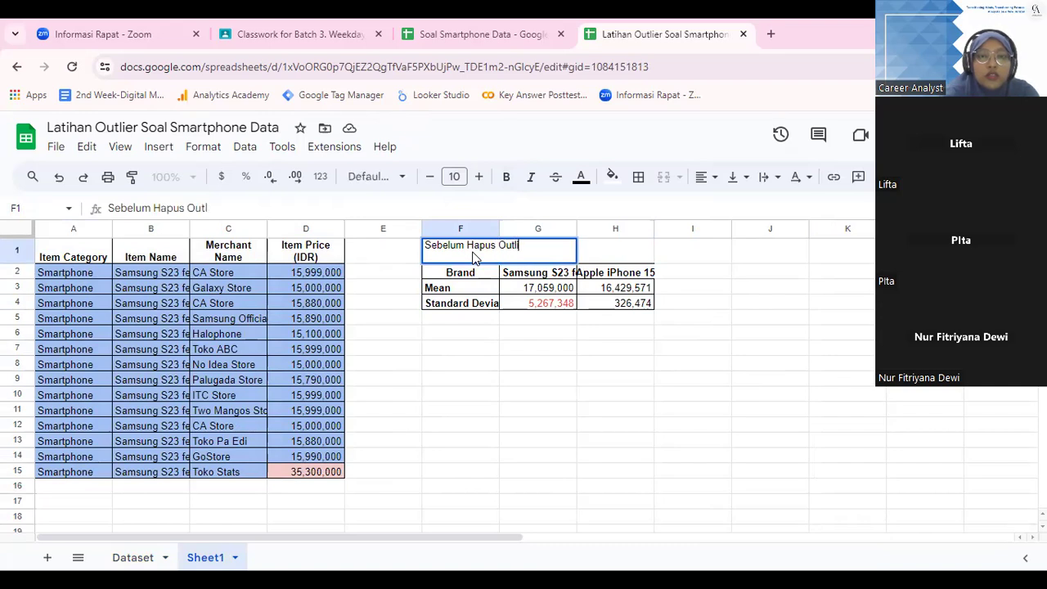
pyautogui.press('Return')
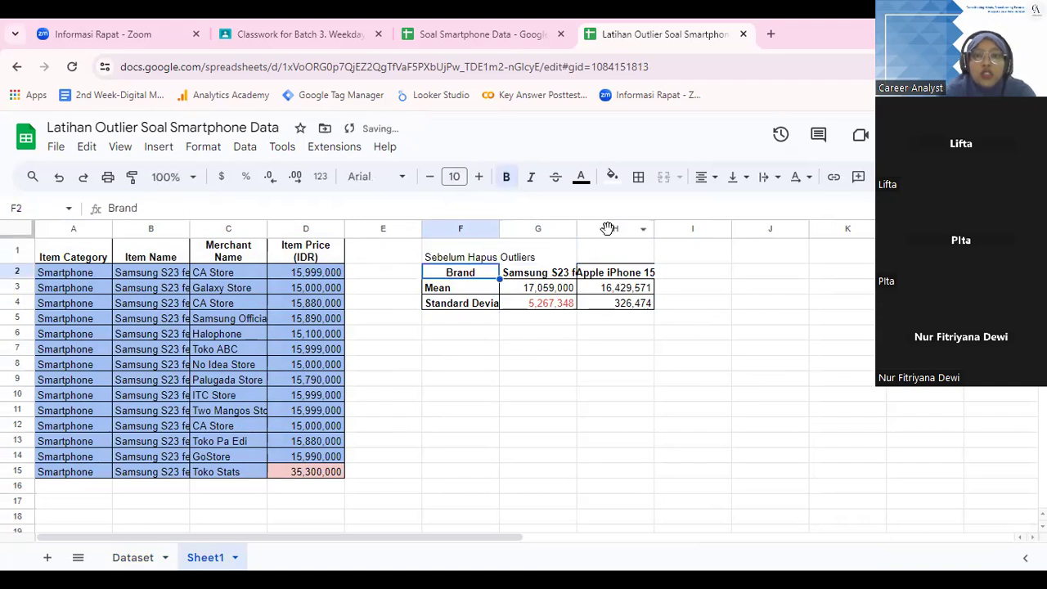
# Delete the Apple iPhone 15 column H from Sheet1.
pyautogui.click(610, 233)
pyautogui.rightClick(609, 235)
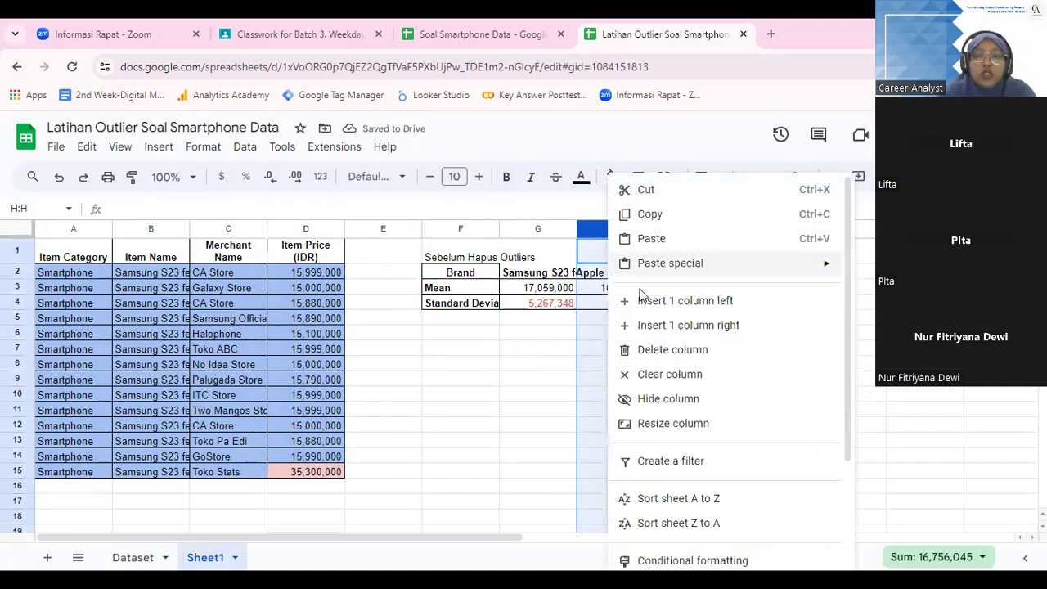
pyautogui.click(654, 348)
pyautogui.click(524, 248)
pyautogui.moveTo(487, 244); pyautogui.dragTo(532, 251)
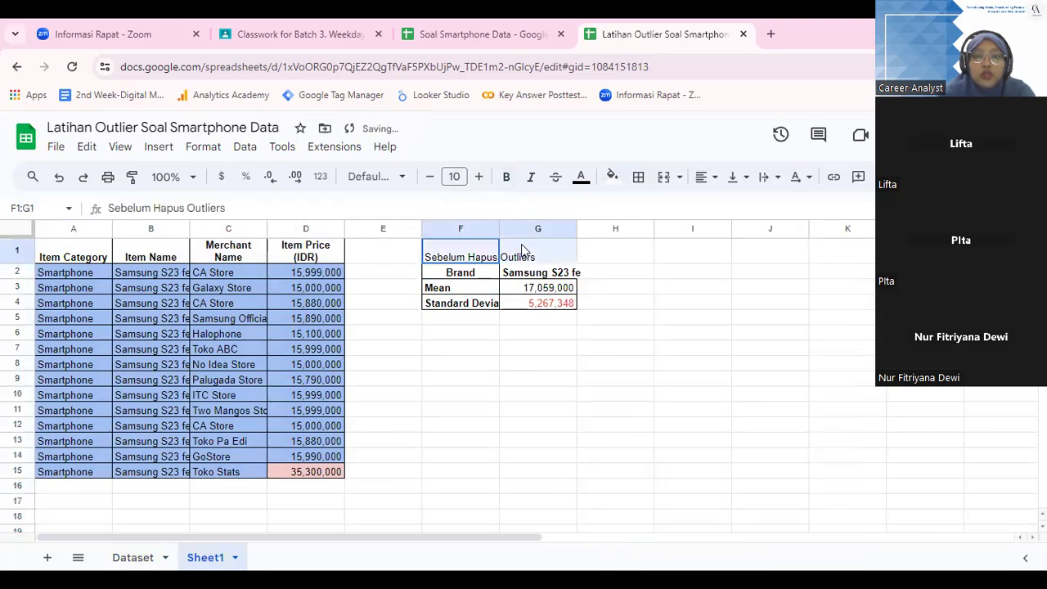
pyautogui.click(664, 182)
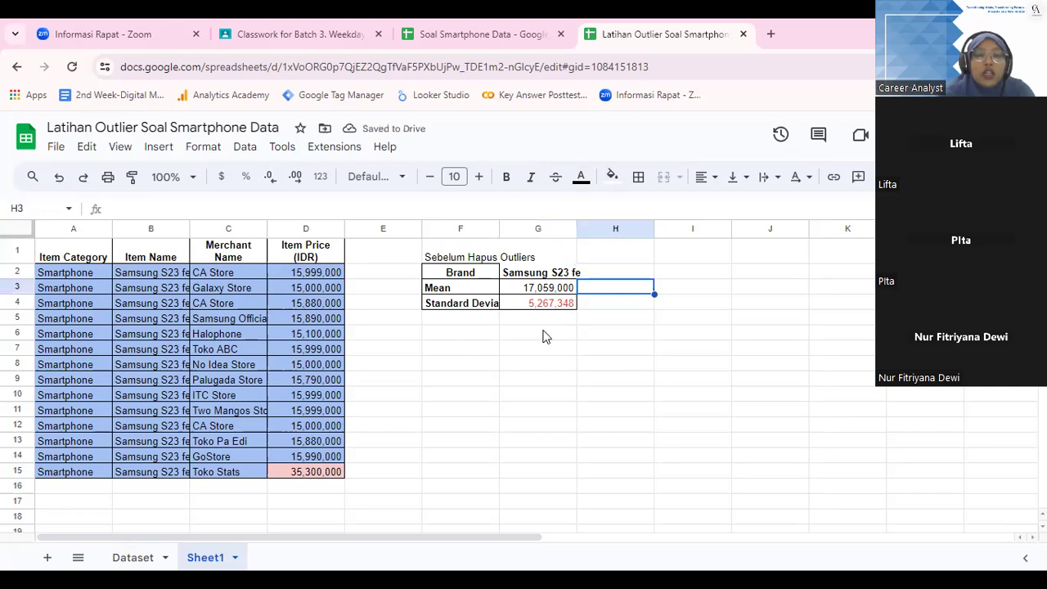
# Enter the heading "Sesudah Hapus Outliers" in F6.
pyautogui.click(455, 340)
pyautogui.write('Sesudah Hapus Outlie')
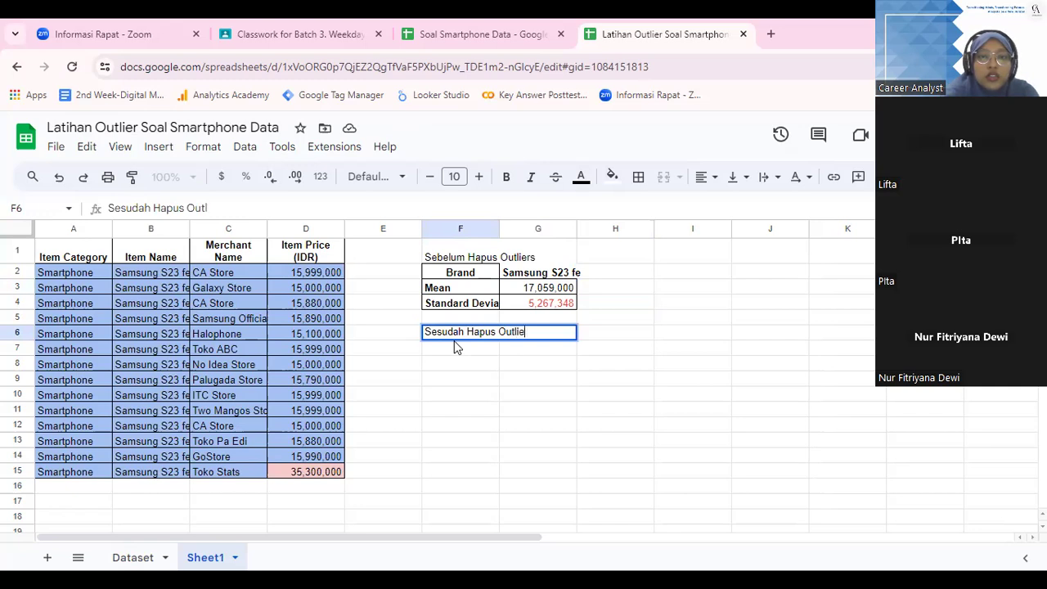
pyautogui.write('rs')
pyautogui.press('Return')
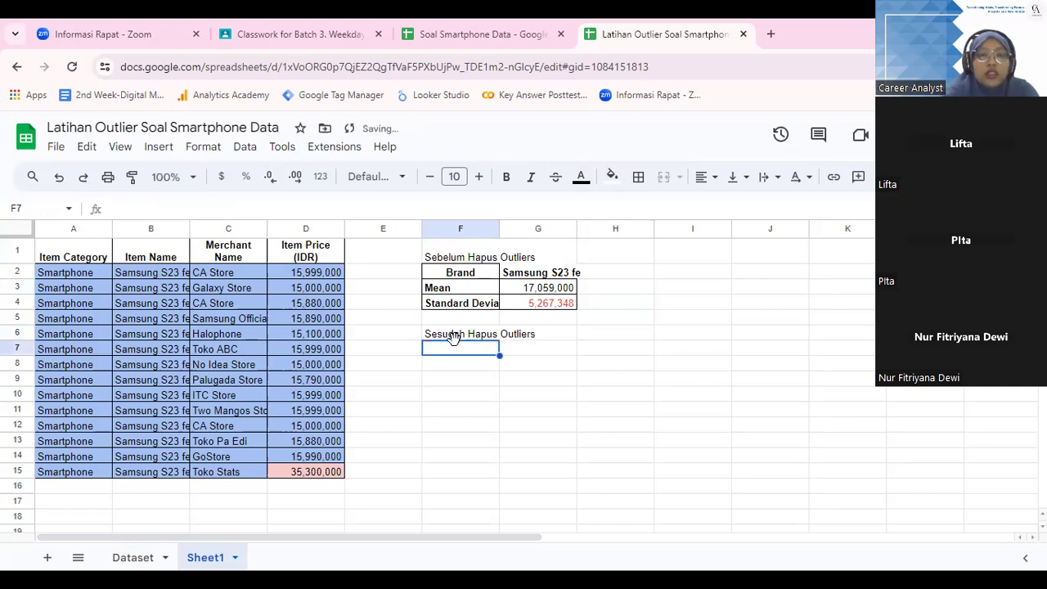
# Copy the summary table F2:G4 to F7 and clear the mean and standard deviation values in G8:G9.
pyautogui.click(489, 277)
pyautogui.moveTo(516, 293); pyautogui.dragTo(542, 303)
pyautogui.hotkey('ctrl', 'c')
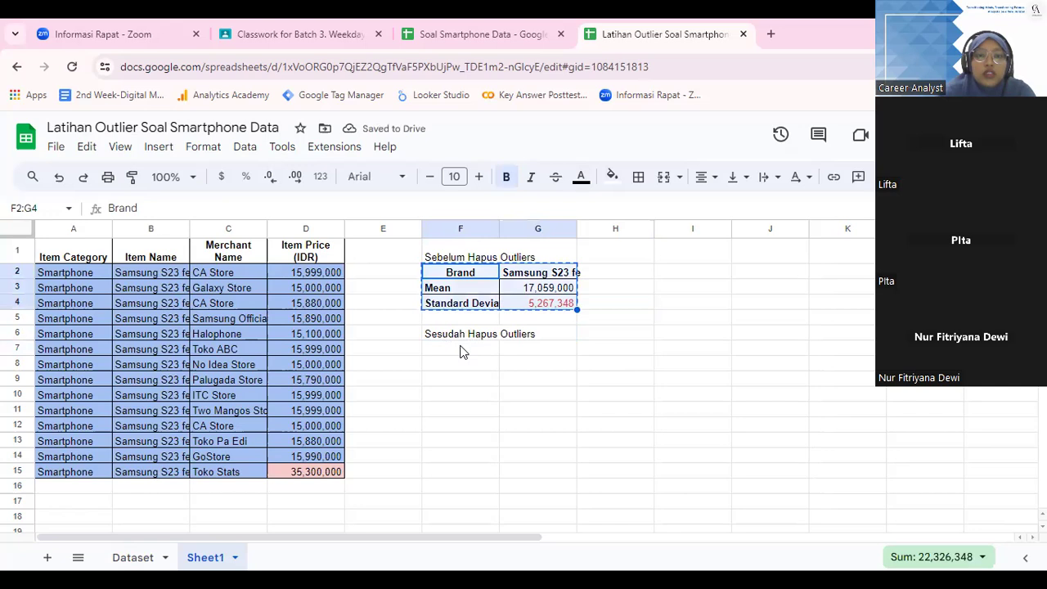
pyautogui.click(463, 350)
pyautogui.hotkey('ctrl', 'v')
pyautogui.click(527, 371)
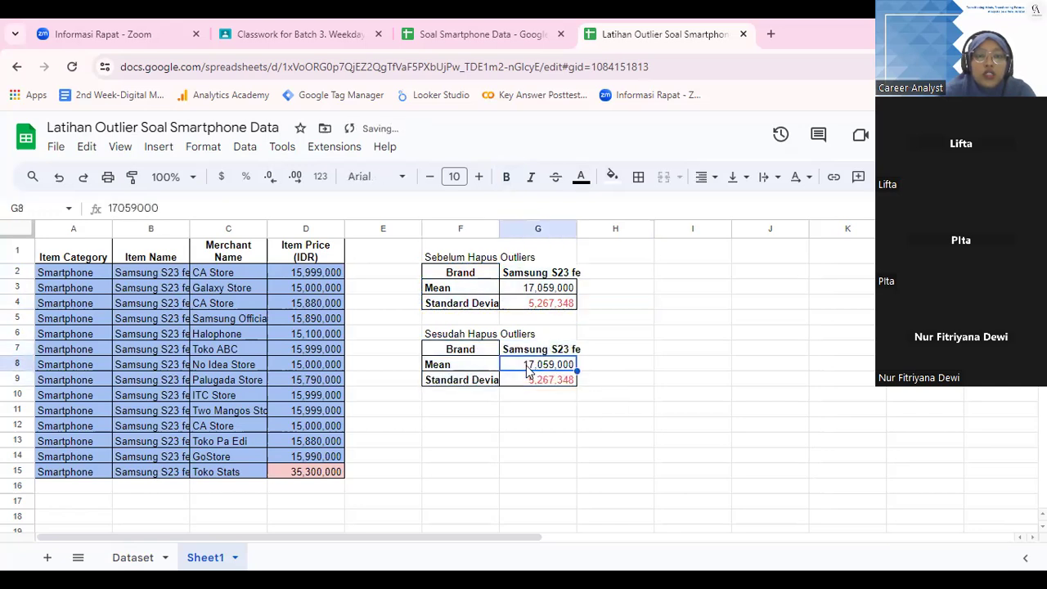
pyautogui.moveTo(528, 371); pyautogui.dragTo(537, 381)
pyautogui.press('Delete')
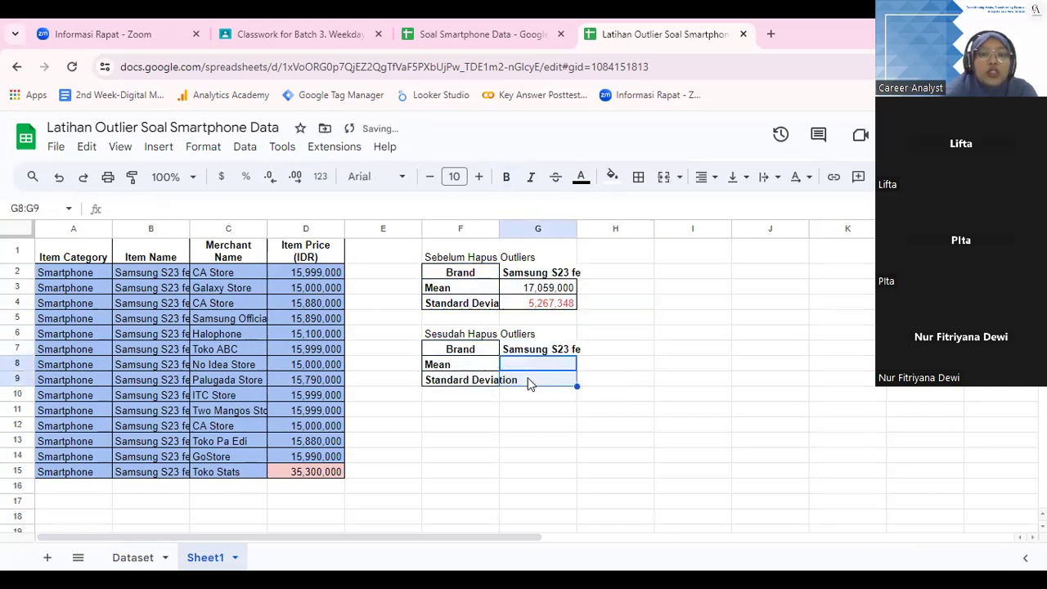
# Widen column F to show the full "Standard Deviation" labels.
pyautogui.click(421, 395)
pyautogui.moveTo(499, 231); pyautogui.dragTo(538, 231)
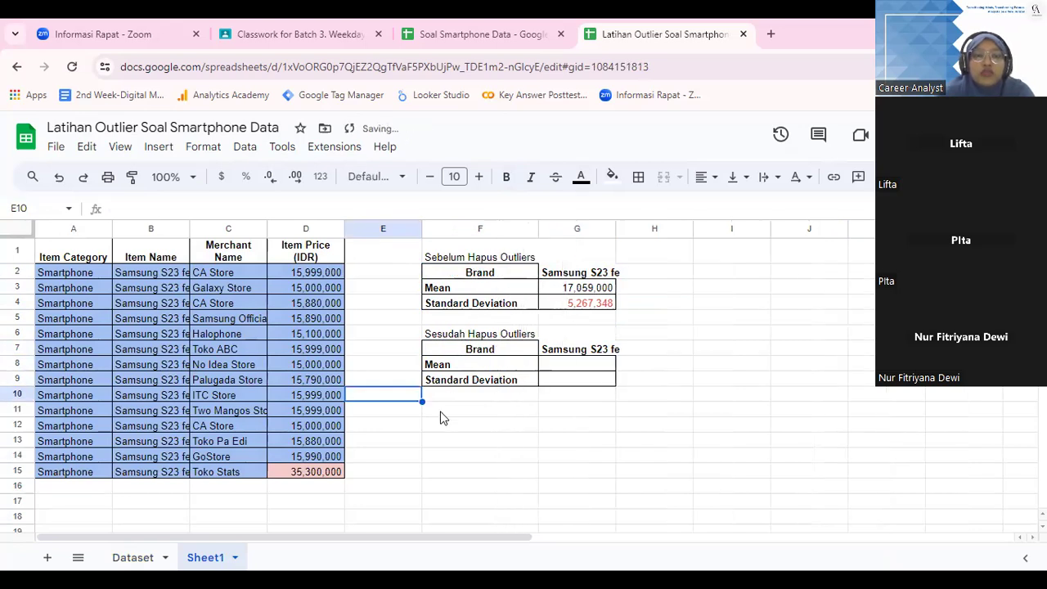
pyautogui.click(444, 414)
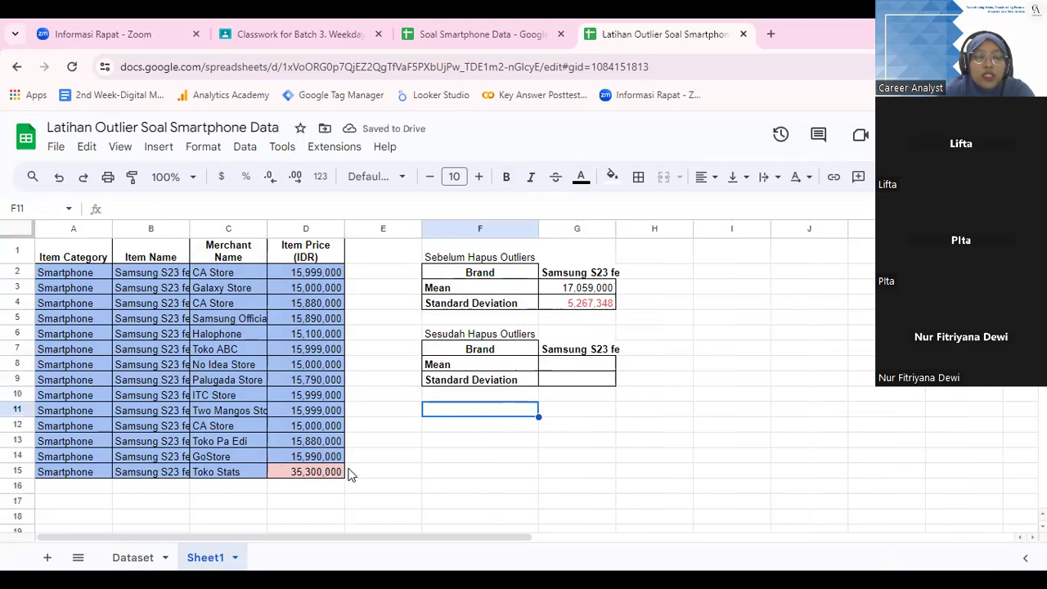
# Delete the Toko Stats outlier row, row 15, from Sheet1.
pyautogui.click(16, 472)
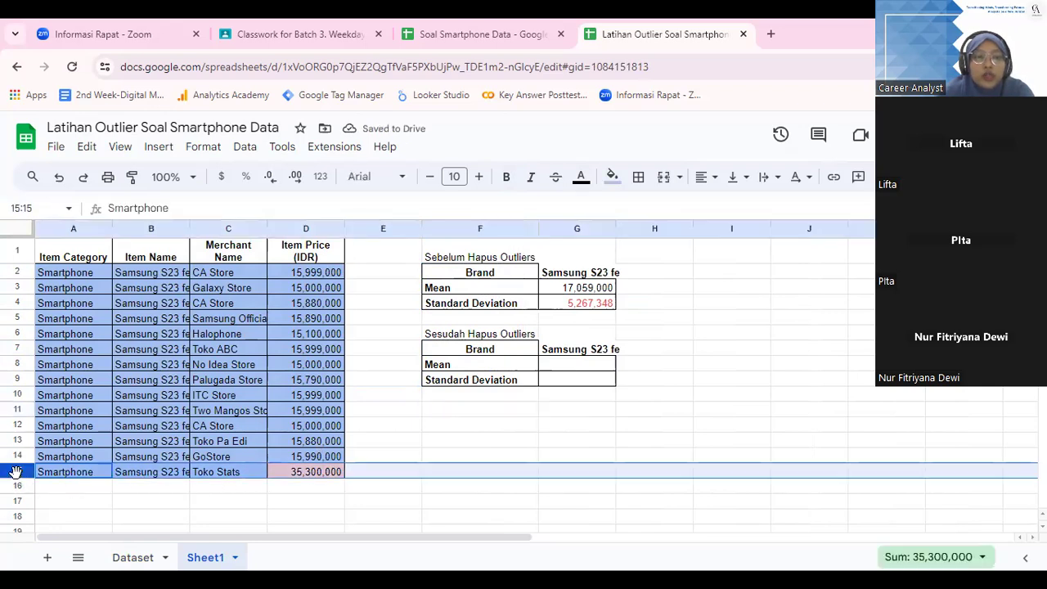
pyautogui.rightClick(17, 474)
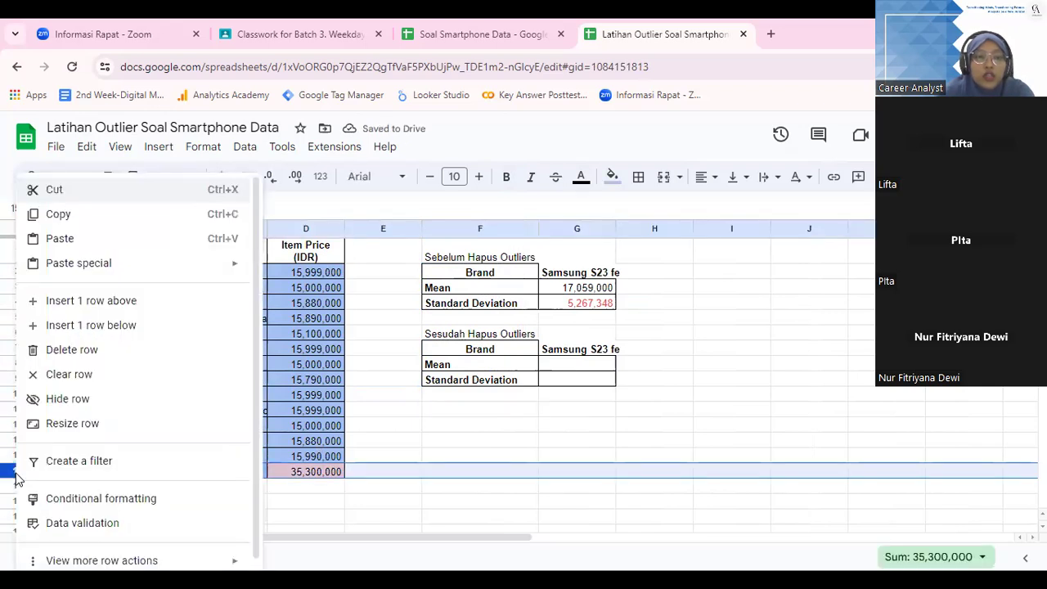
pyautogui.click(94, 351)
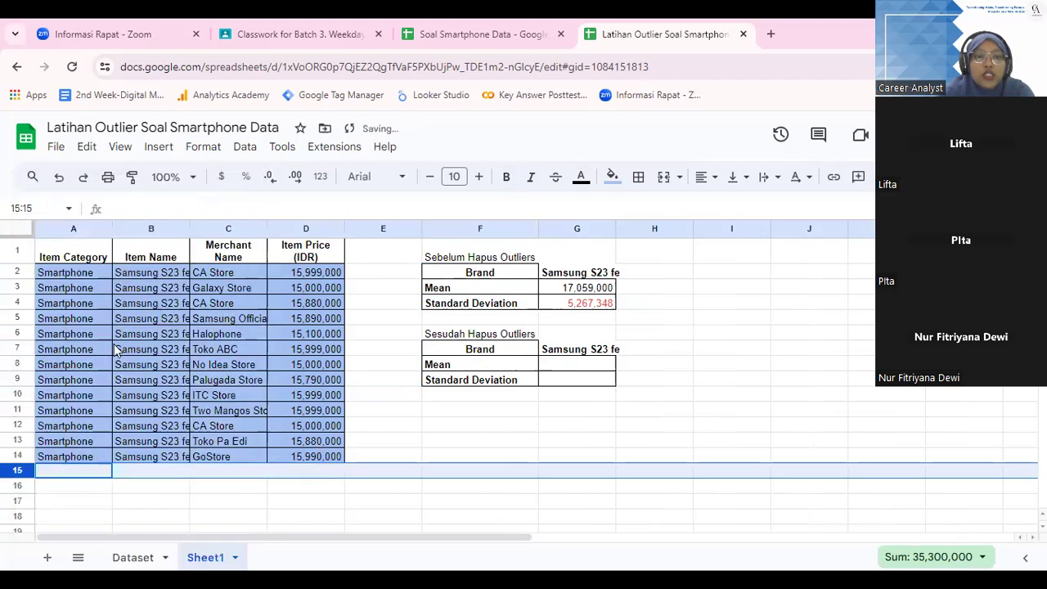
# Calculate the mean price without the outlier in G8 using AVERAGE over D2:D14.
pyautogui.click(577, 431)
pyautogui.click(582, 364)
pyautogui.write('=average(')
pyautogui.moveTo(298, 272); pyautogui.dragTo(302, 451)
pyautogui.write(')')
pyautogui.press('Return')
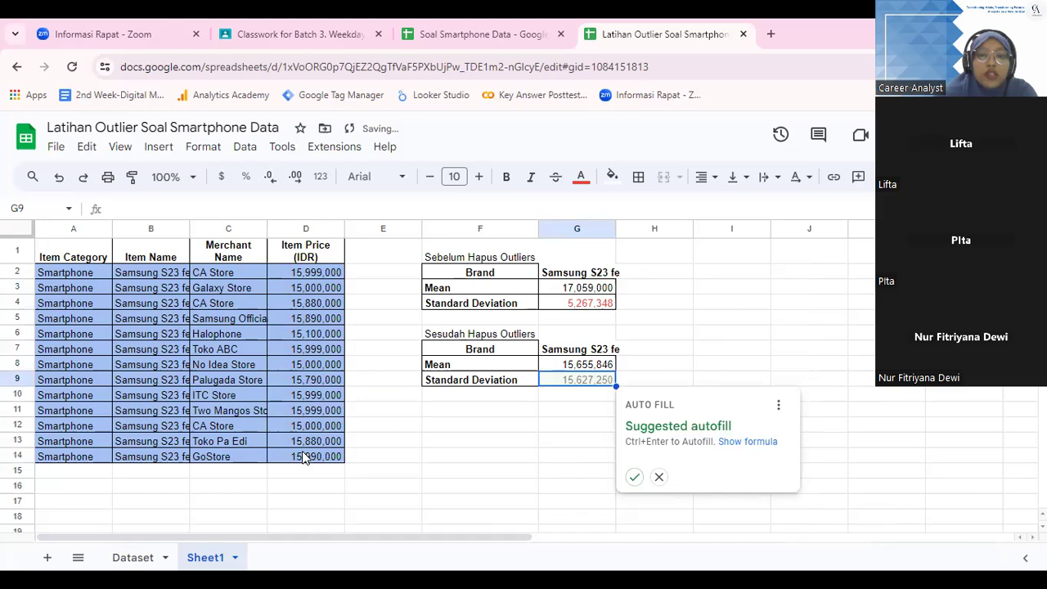
# Calculate the standard deviation without the outlier in G9 using STDEV over D2:D14.
pyautogui.write('=STDE')
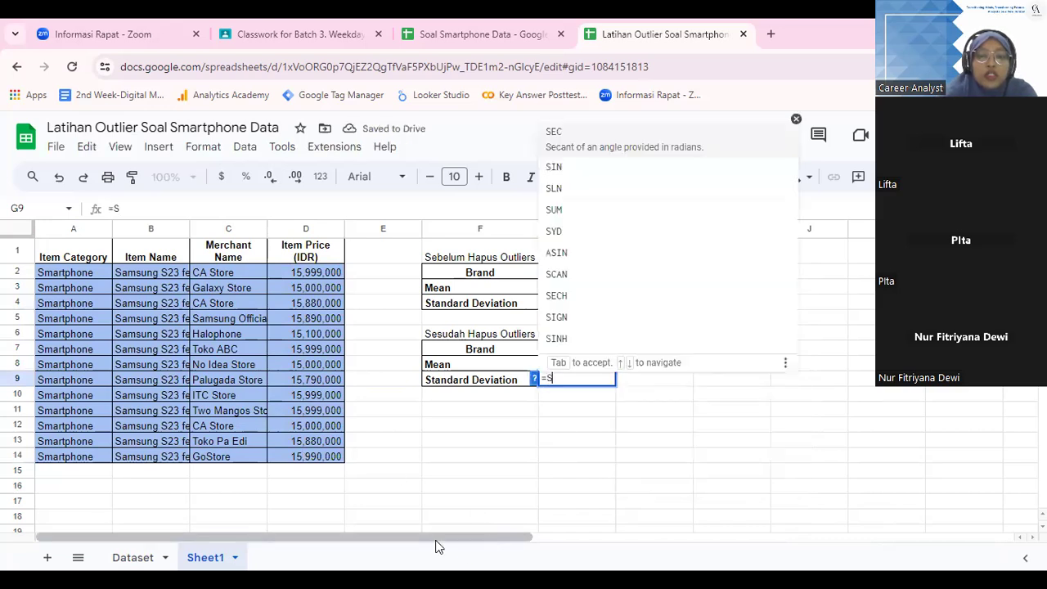
pyautogui.press('BackSpace')
pyautogui.write('DEV(')
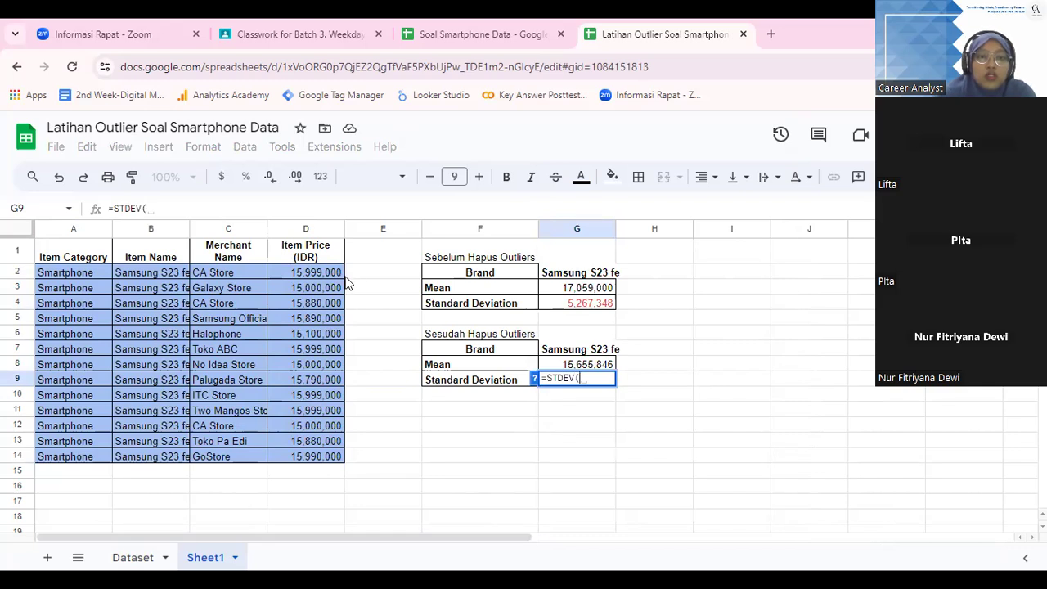
pyautogui.moveTo(328, 278); pyautogui.dragTo(330, 456)
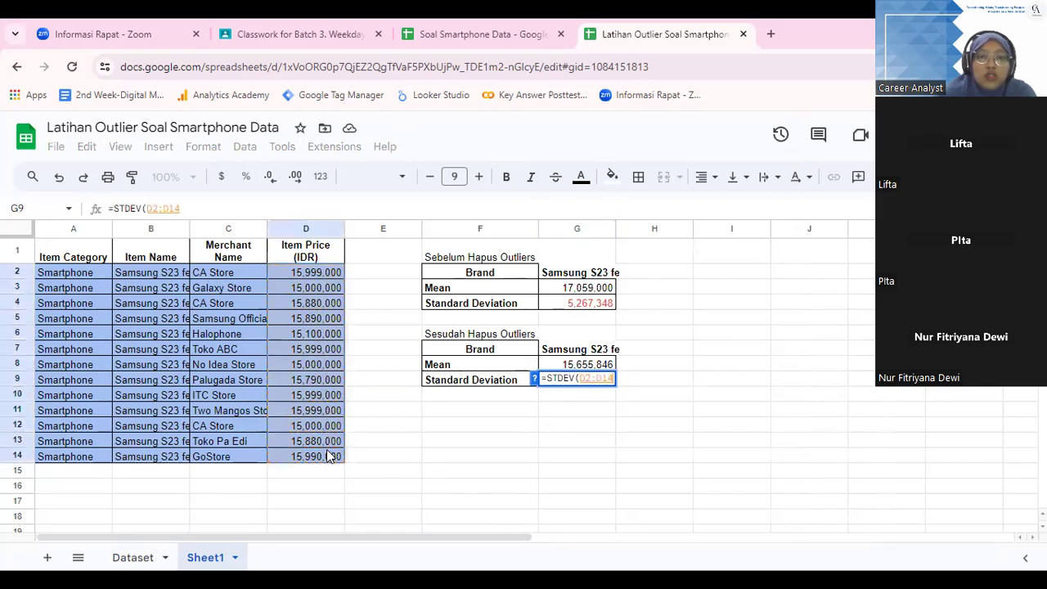
pyautogui.press('Return')
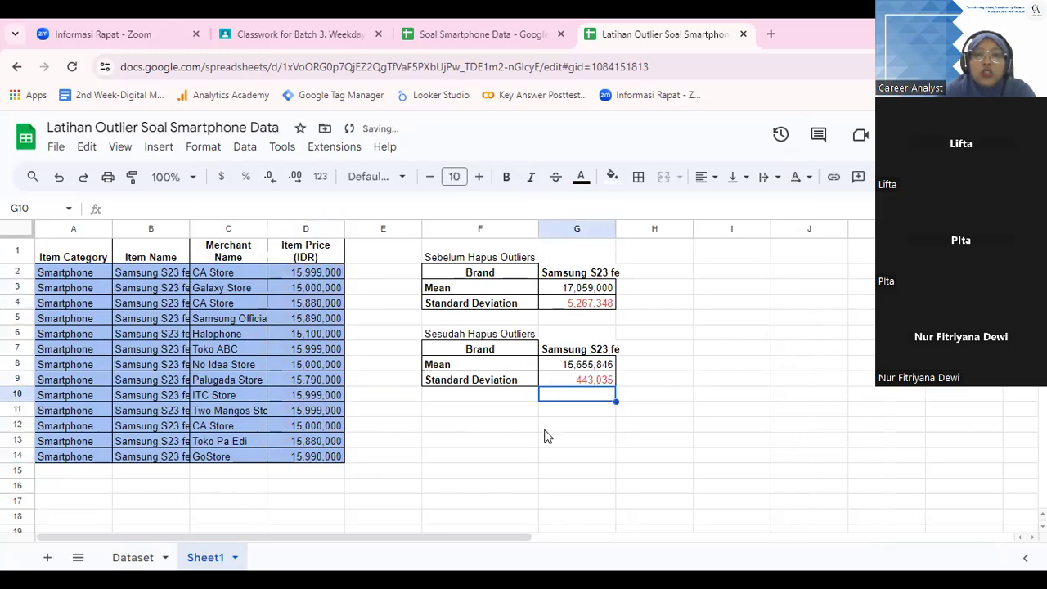
# Compare the Samsung S23 fe standard deviations before and after outlier removal in G4 and G9.
pyautogui.click(598, 381)
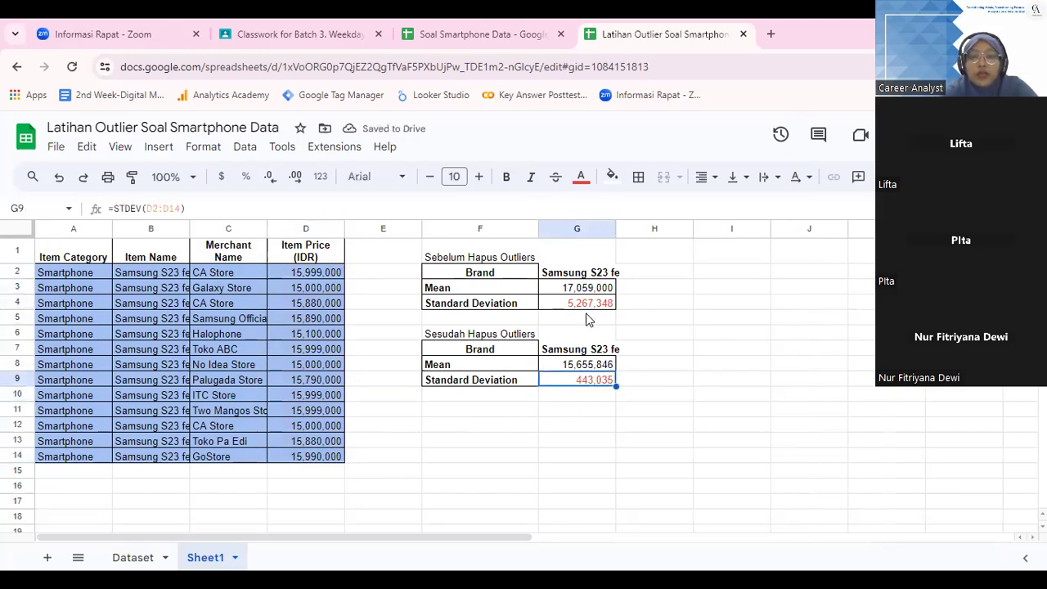
pyautogui.click(582, 304)
pyautogui.click(592, 383)
pyautogui.click(575, 303)
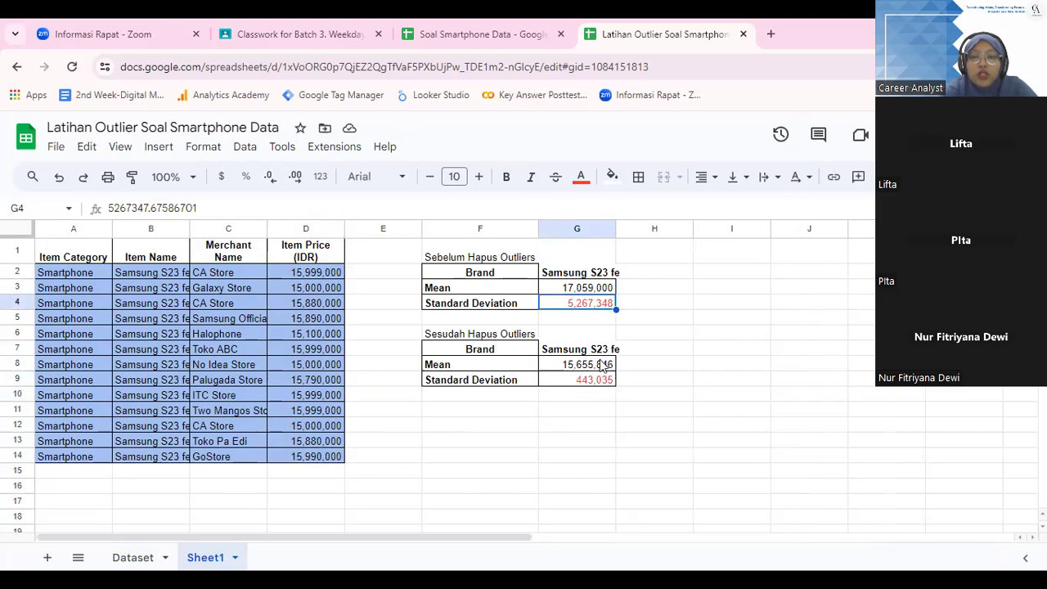
pyautogui.click(596, 387)
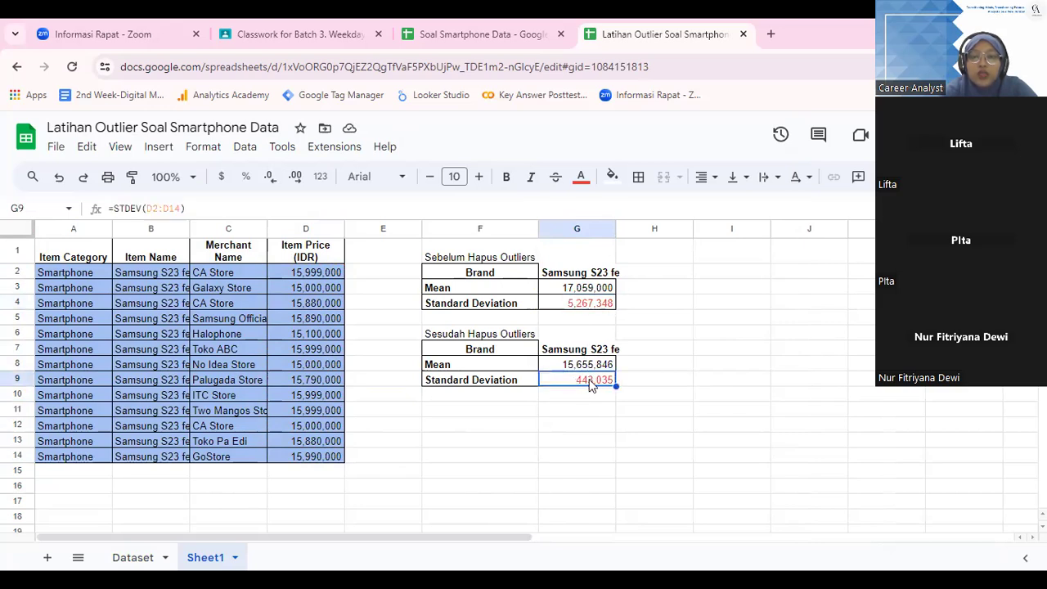
pyautogui.click(581, 307)
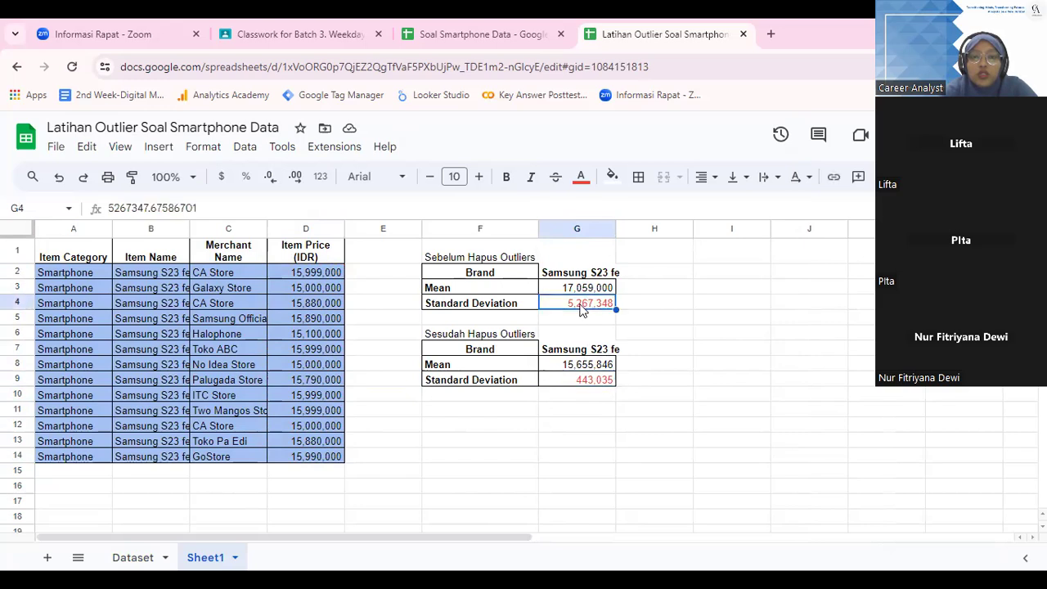
pyautogui.click(591, 388)
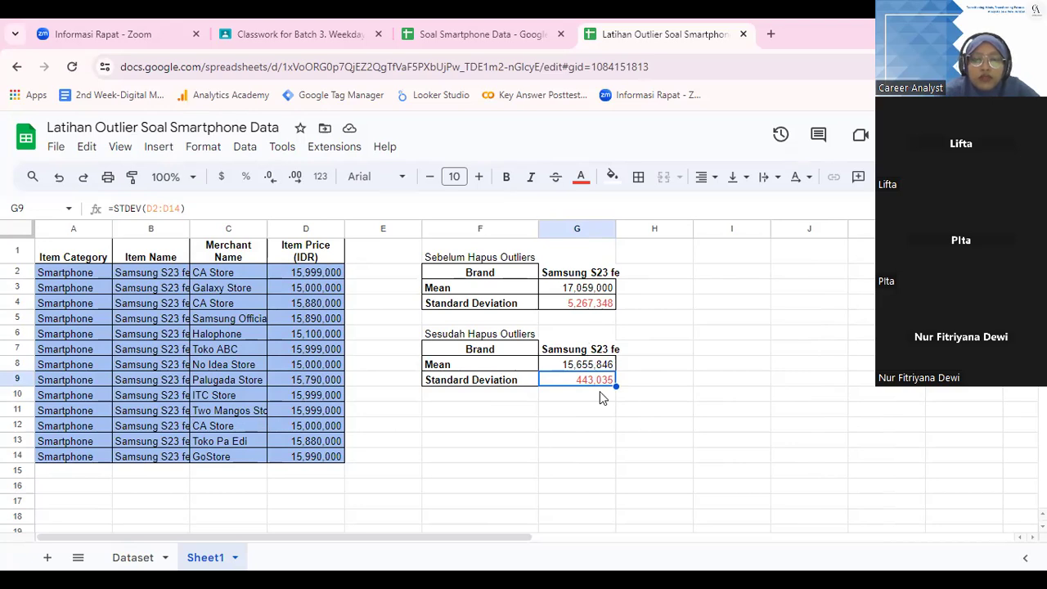
pyautogui.click(520, 380)
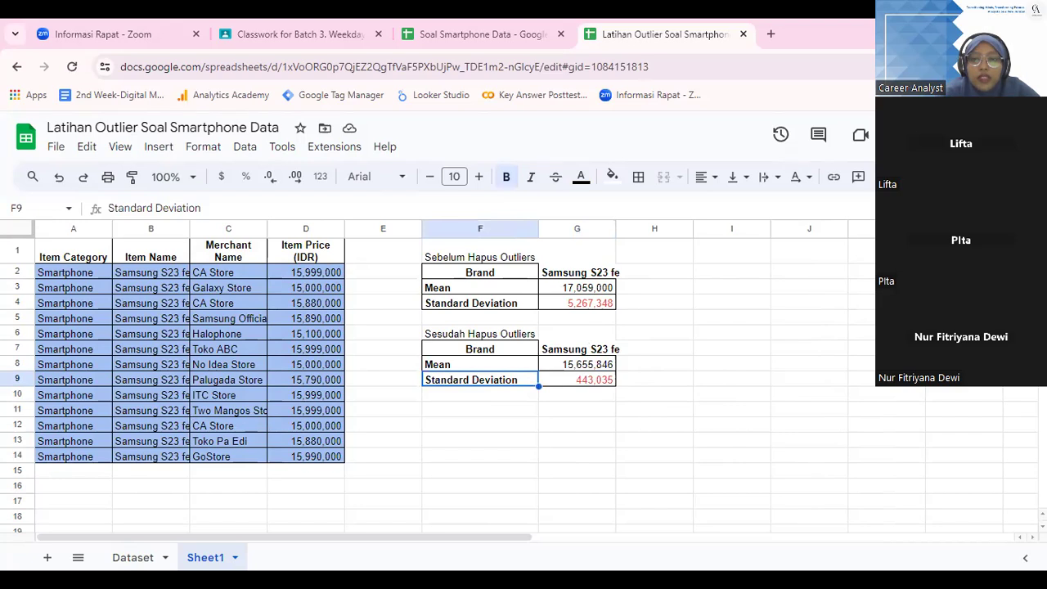
pyautogui.click(577, 382)
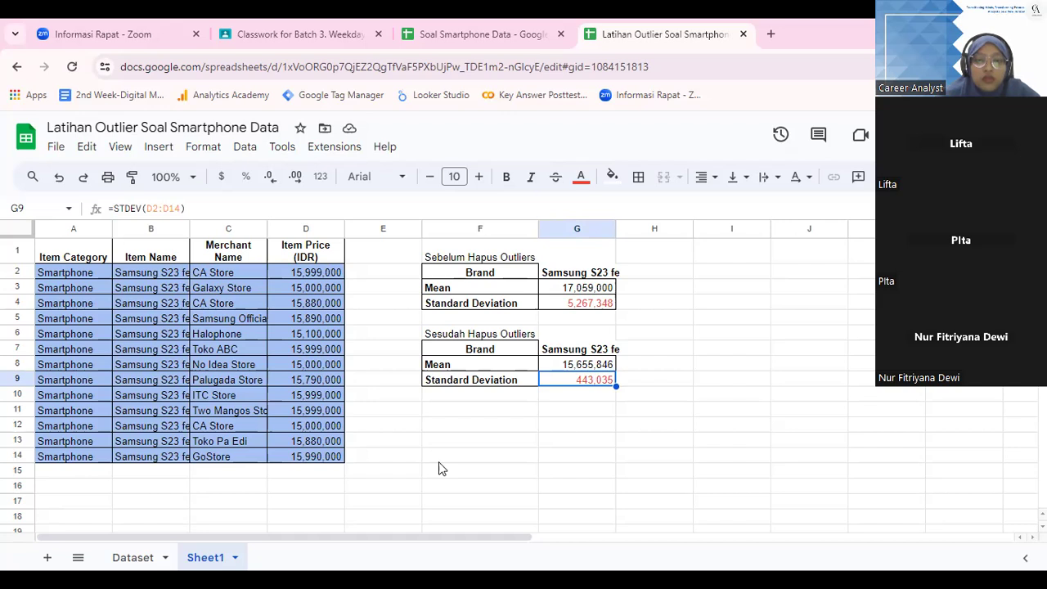
# Return to the Dataset sheet and inspect the lower outlier limit formula for Samsung S23 fe.
pyautogui.click(135, 559)
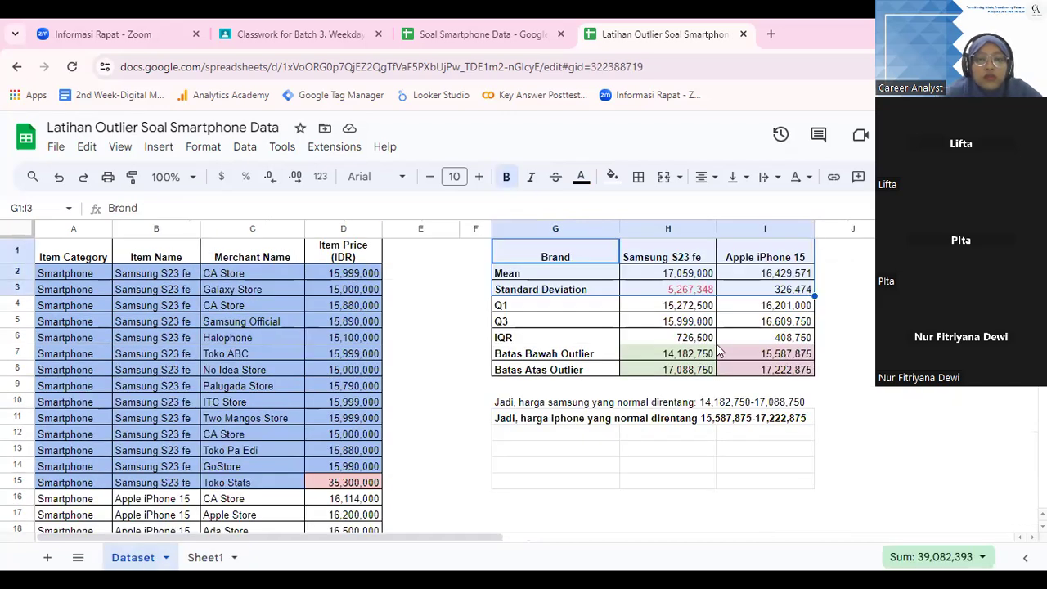
pyautogui.click(615, 357)
pyautogui.click(702, 354)
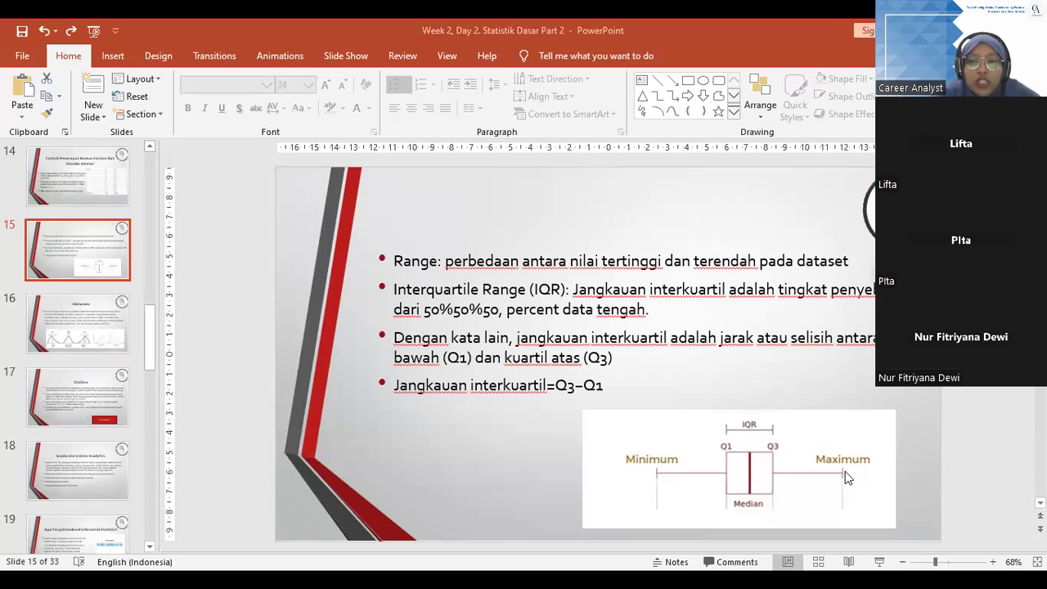
# In PowerPoint, present the interquartile range slide and advance to the Skewness slide.
pyautogui.click(879, 563)
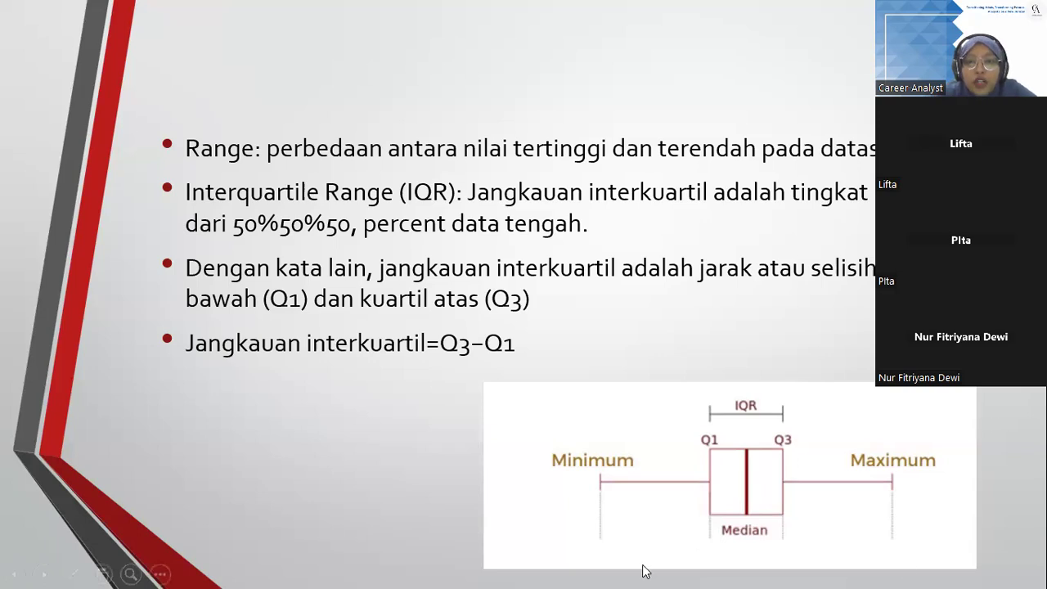
pyautogui.click(821, 392)
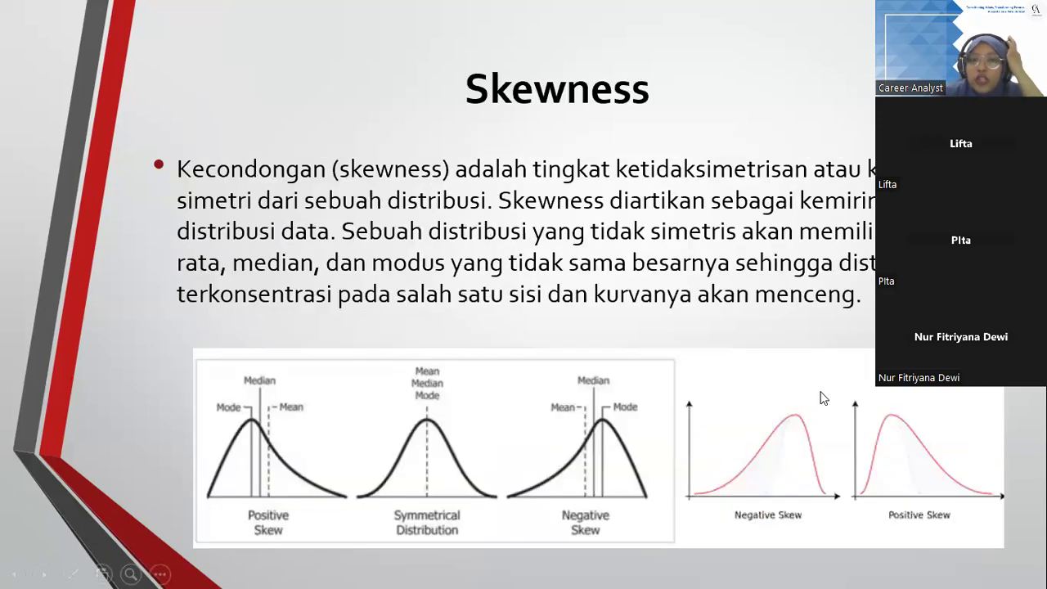
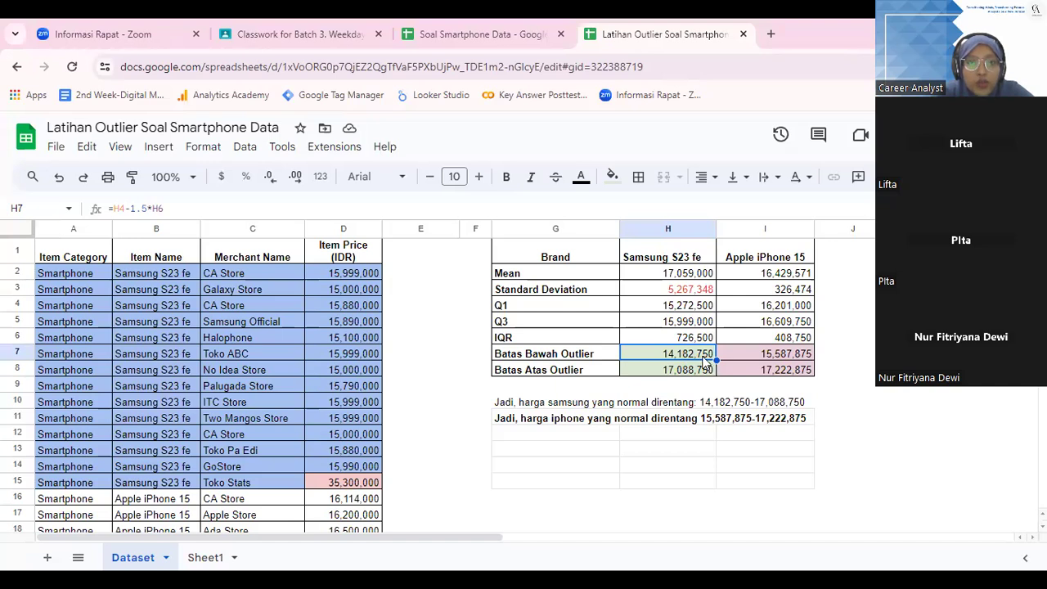
# On the Dataset sheet, examine the Samsung S23 fe prices in D2:D15 against the outlier limits, normal-range conclusion and Q1 formula.
pyautogui.moveTo(342, 278); pyautogui.dragTo(343, 484)
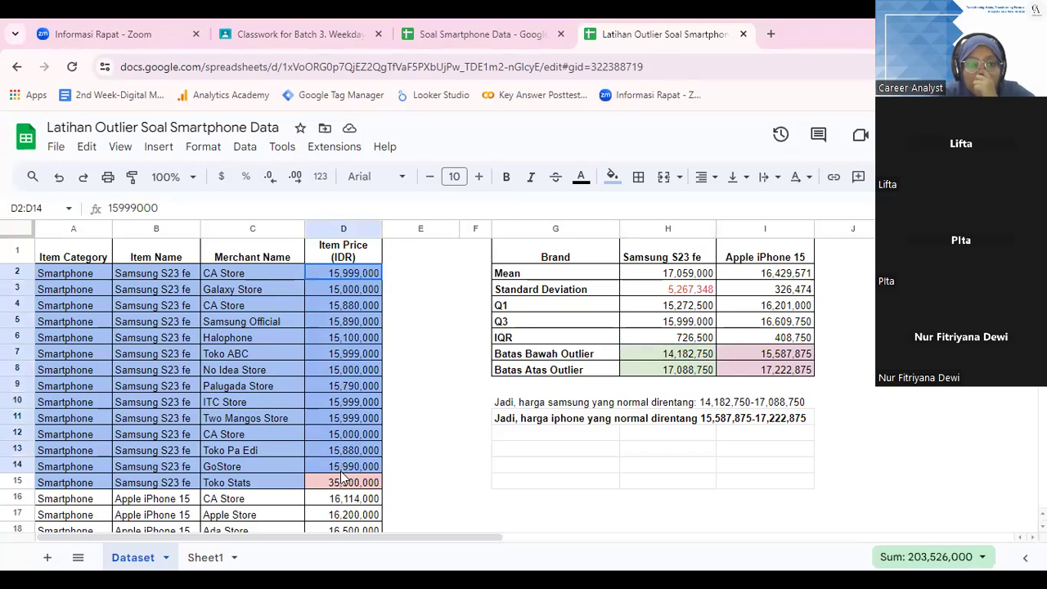
pyautogui.click(520, 421)
pyautogui.click(678, 373)
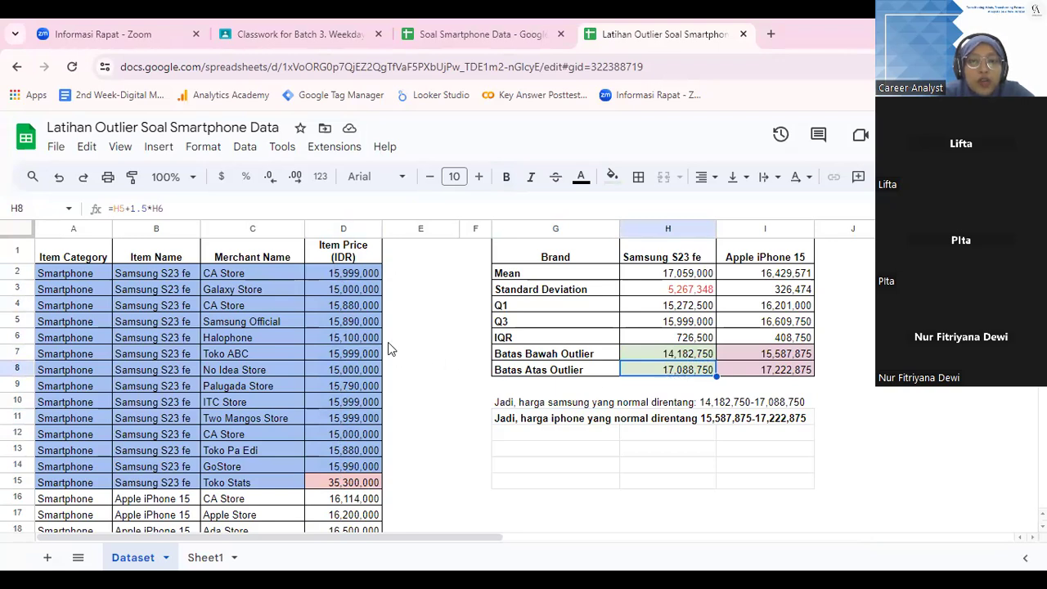
pyautogui.moveTo(342, 278); pyautogui.dragTo(344, 485)
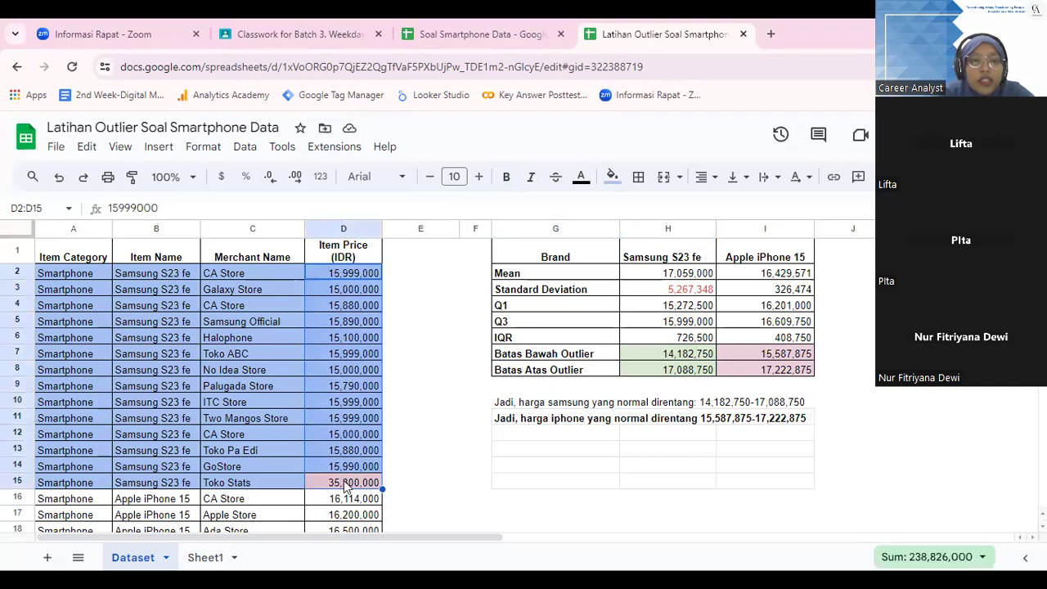
pyautogui.click(483, 465)
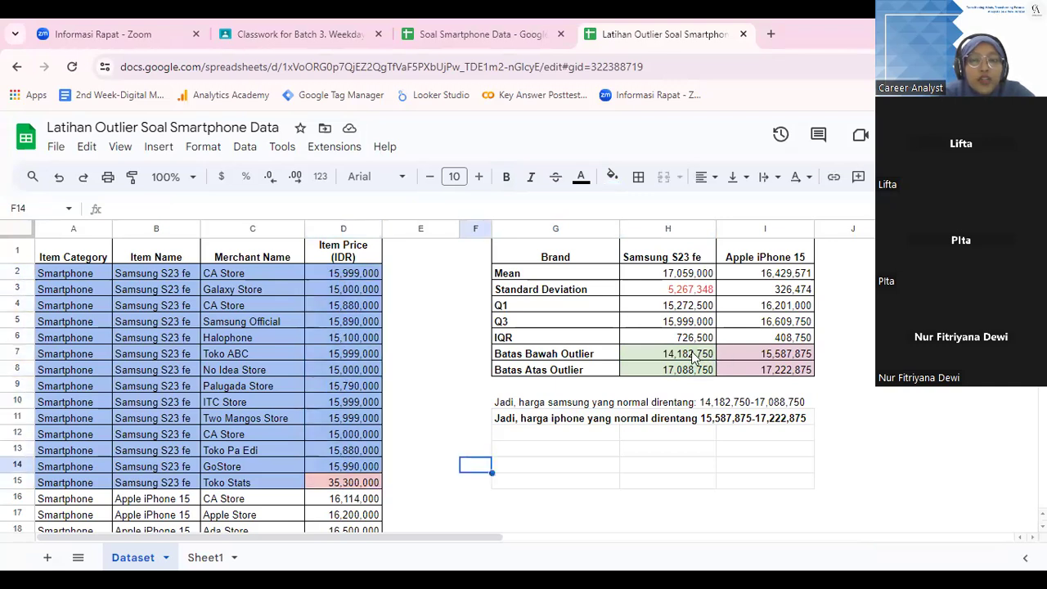
pyautogui.click(691, 357)
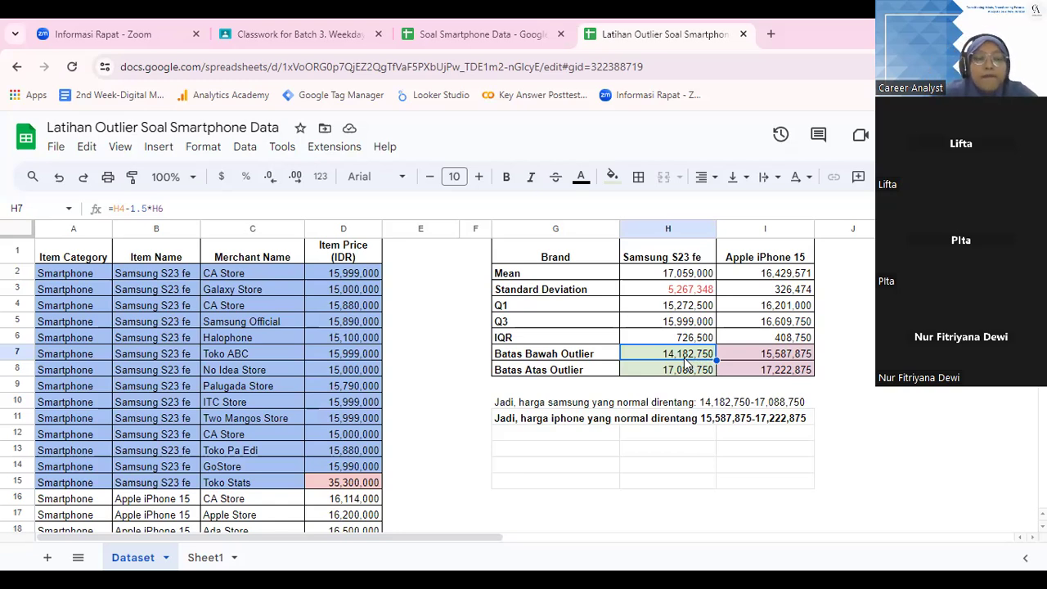
pyautogui.click(667, 376)
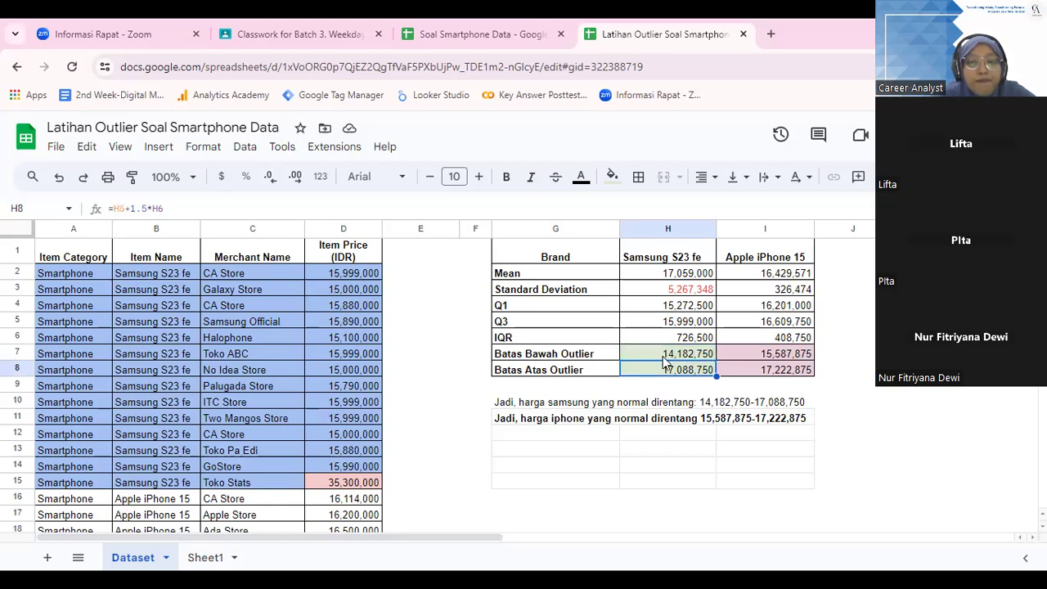
pyautogui.click(665, 357)
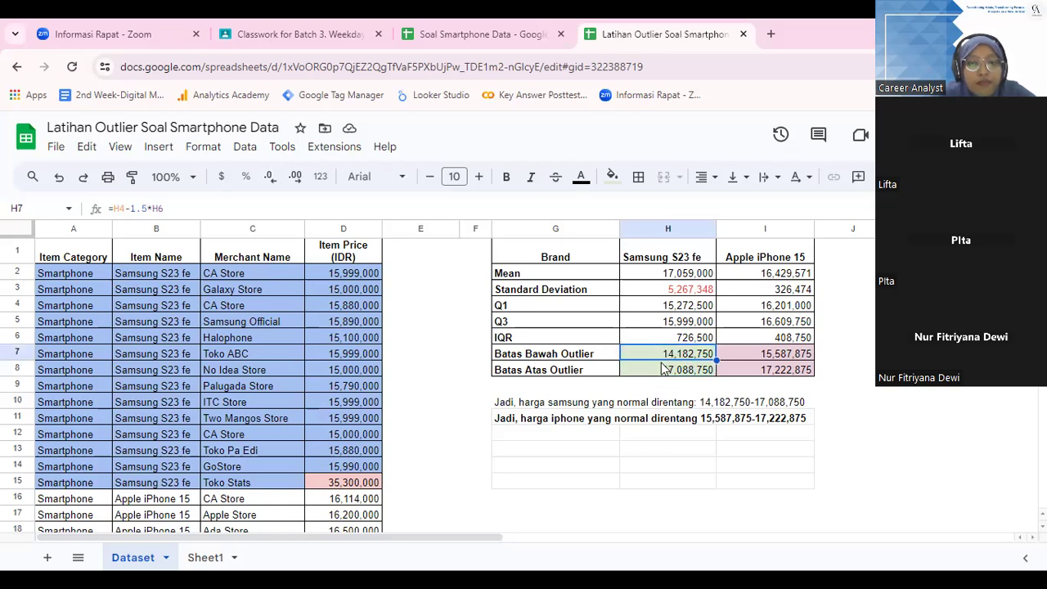
pyautogui.click(666, 369)
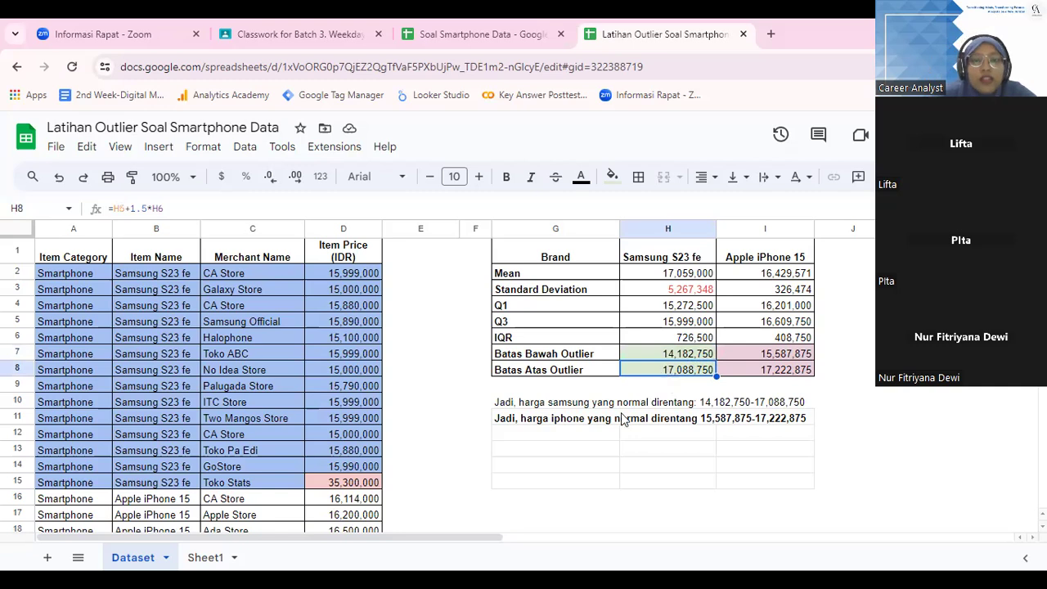
pyautogui.click(563, 404)
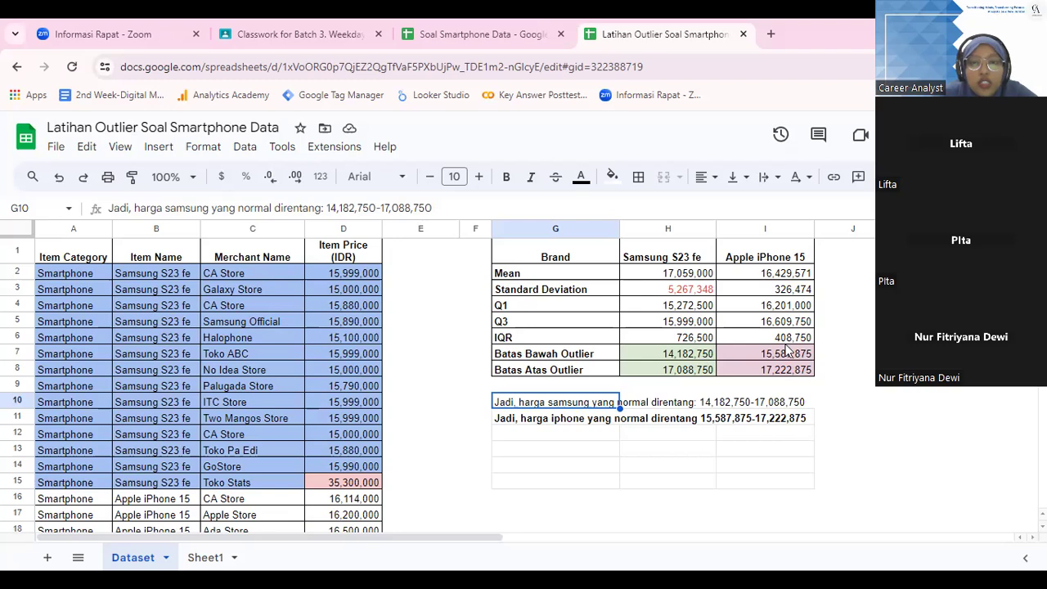
pyautogui.moveTo(343, 276); pyautogui.dragTo(354, 487)
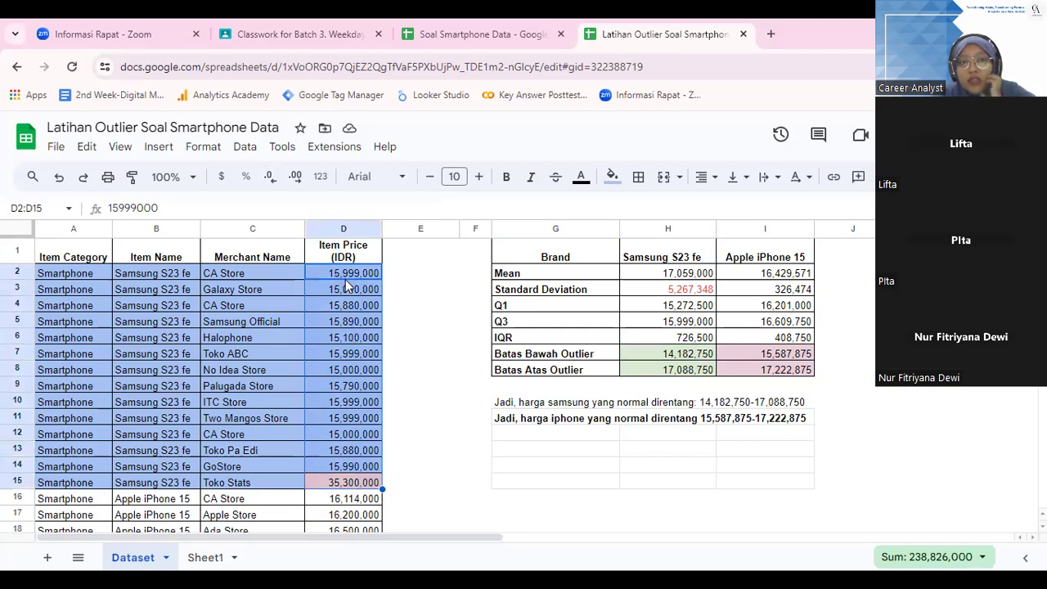
pyautogui.click(686, 310)
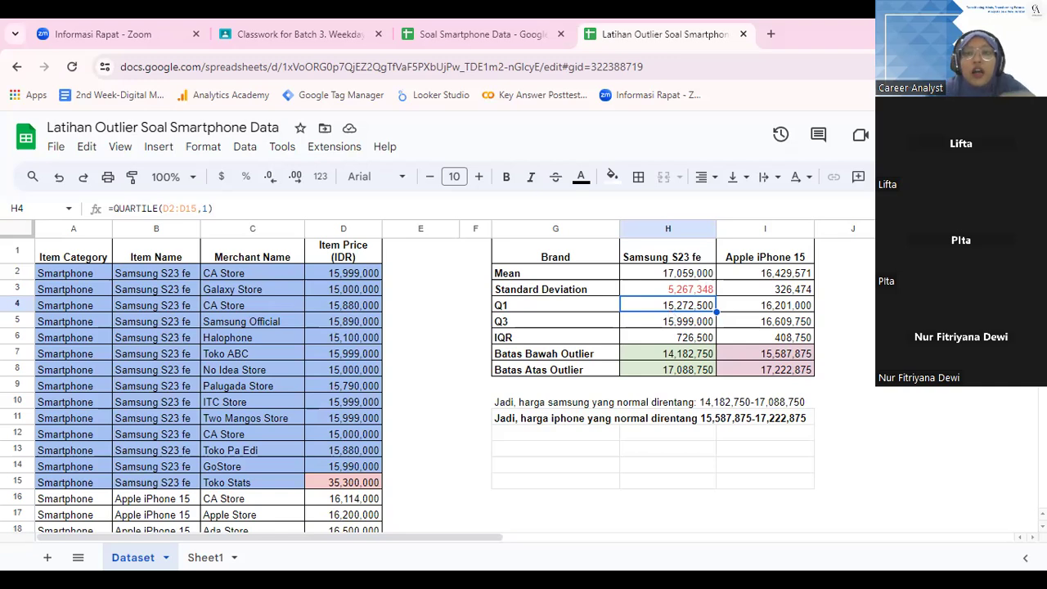
# Search Google in a new browser tab for "LEMBAGA YANG MENGAWASI HARGA".
pyautogui.hotkey('ctrl', 't')
pyautogui.write('LEMBA')
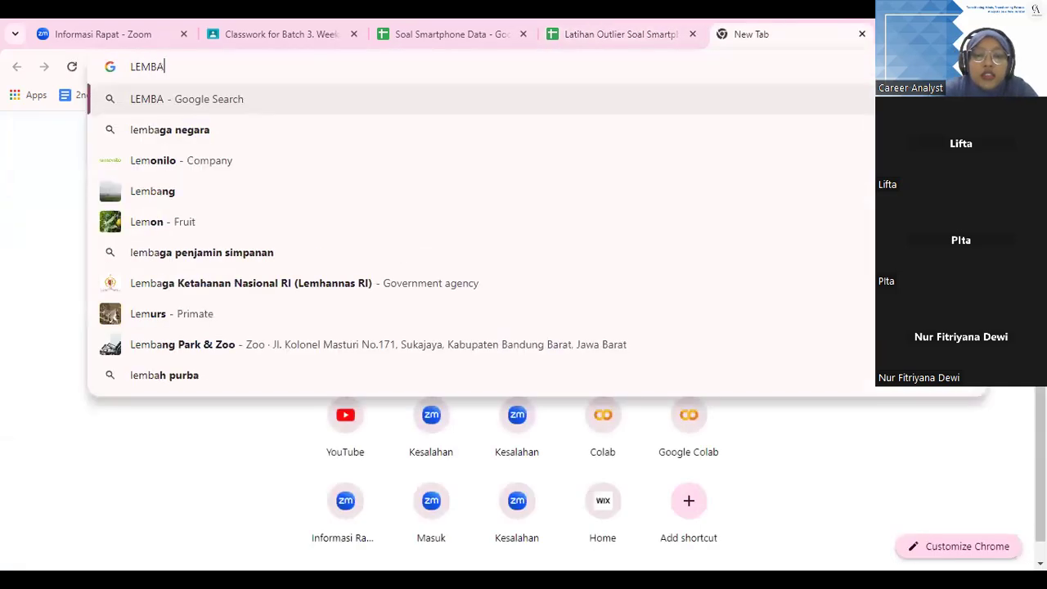
pyautogui.write('GA YANG ME')
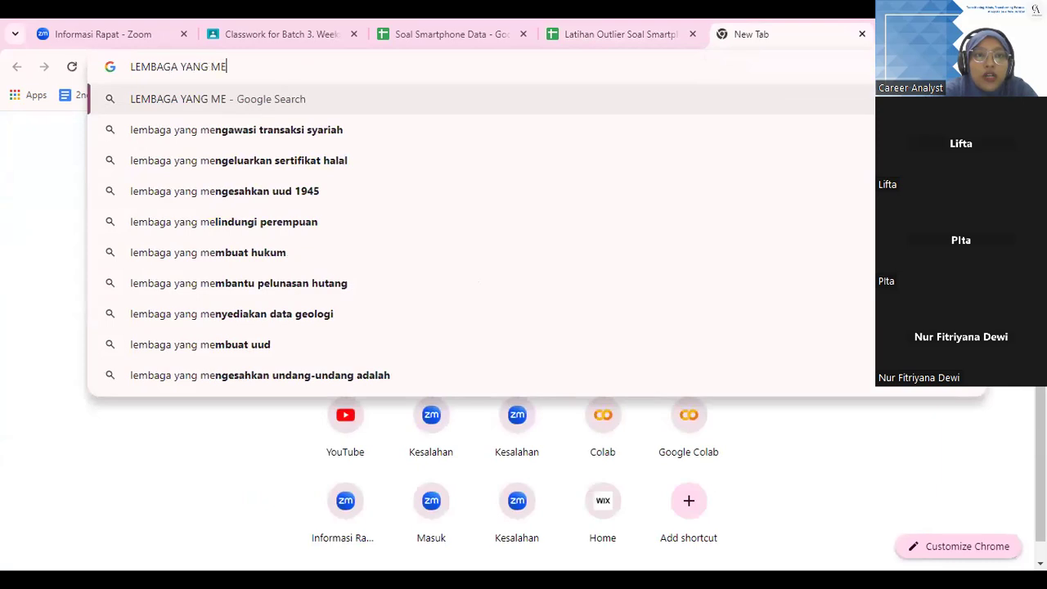
pyautogui.write('NGAWASI HARGA')
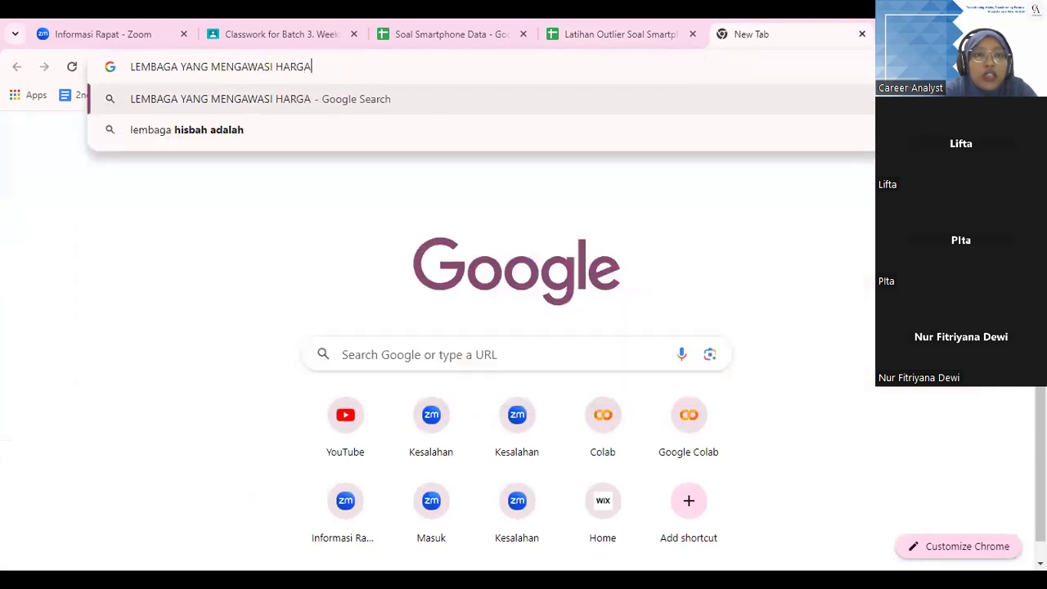
pyautogui.press('Return')
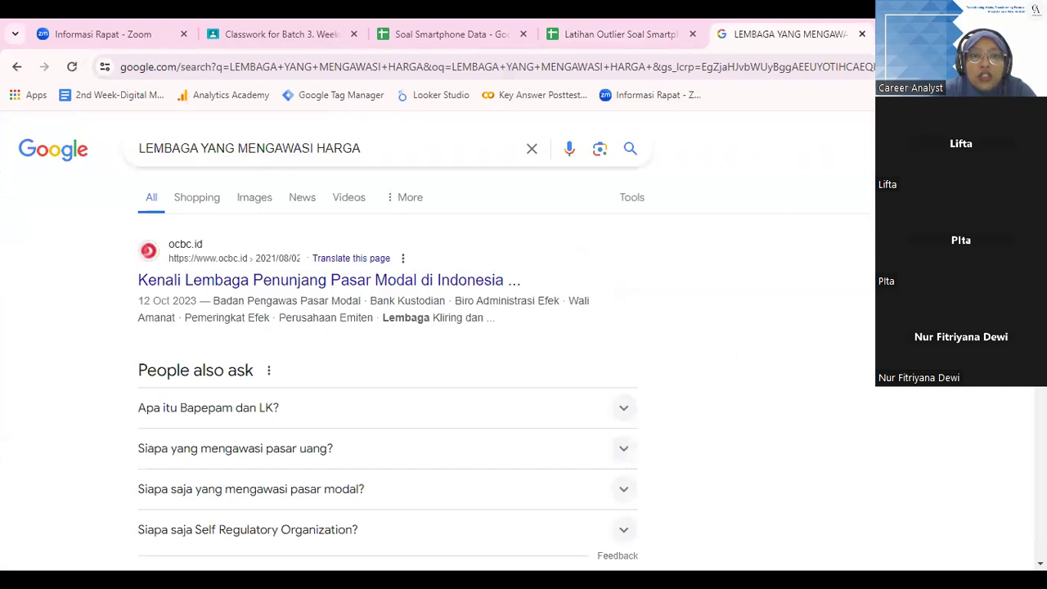
# Look through the search results for the institution supervising prices and return to the Latihan Outlier Soal Smartphone Data spreadsheet.
pyautogui.scroll(-1, 216, 177)
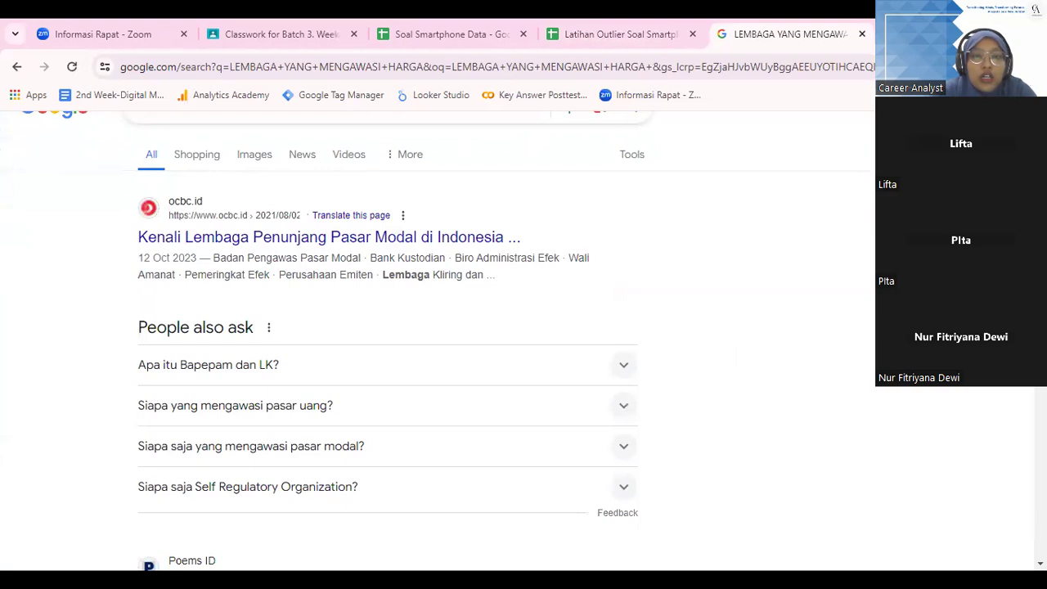
pyautogui.scroll(-4, 388, 361)
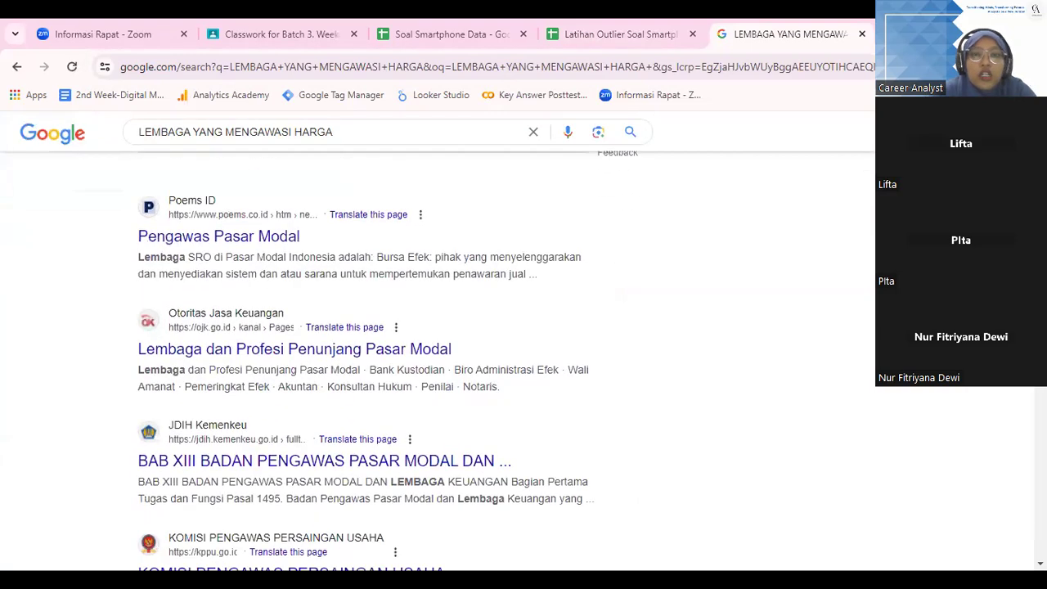
pyautogui.click(635, 33)
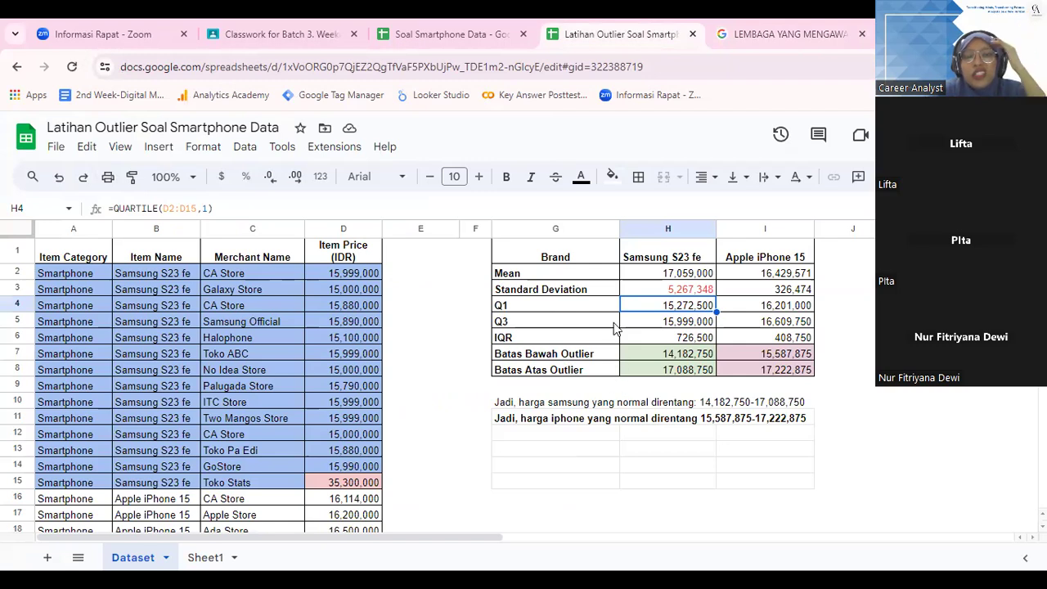
# Inspect the Samsung S23 fe upper and lower outlier limit formulas on the Dataset sheet, and revisit the Google search results.
pyautogui.click(671, 369)
pyautogui.click(642, 352)
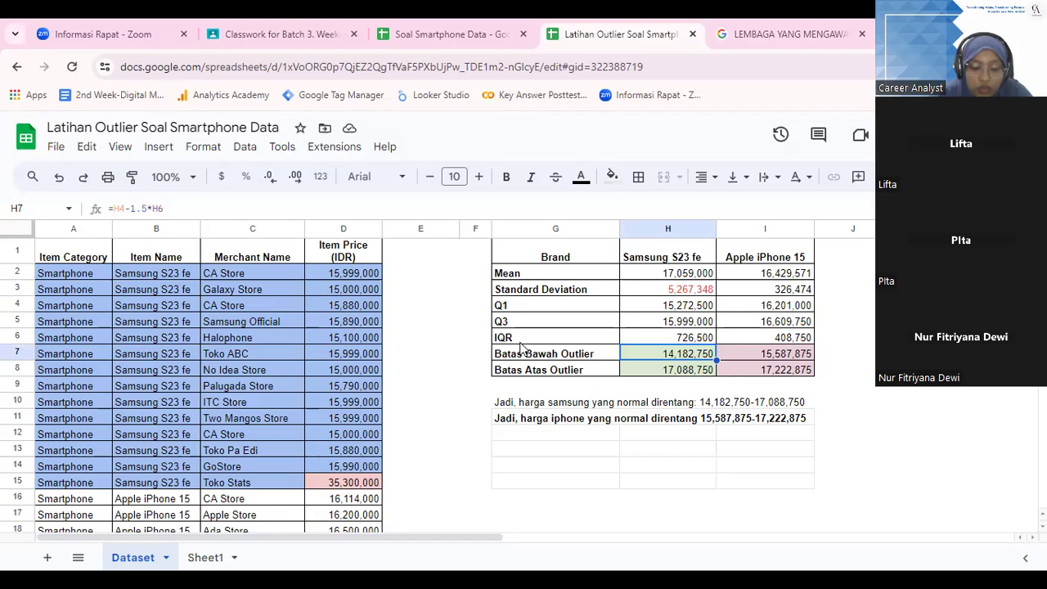
pyautogui.click(402, 257)
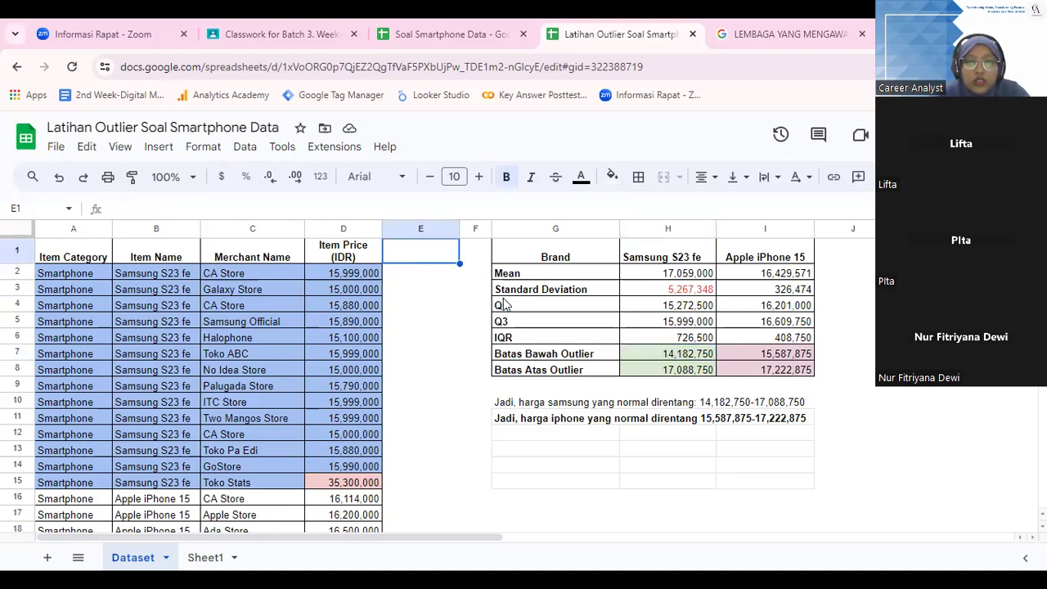
pyautogui.click(728, 367)
pyautogui.click(684, 358)
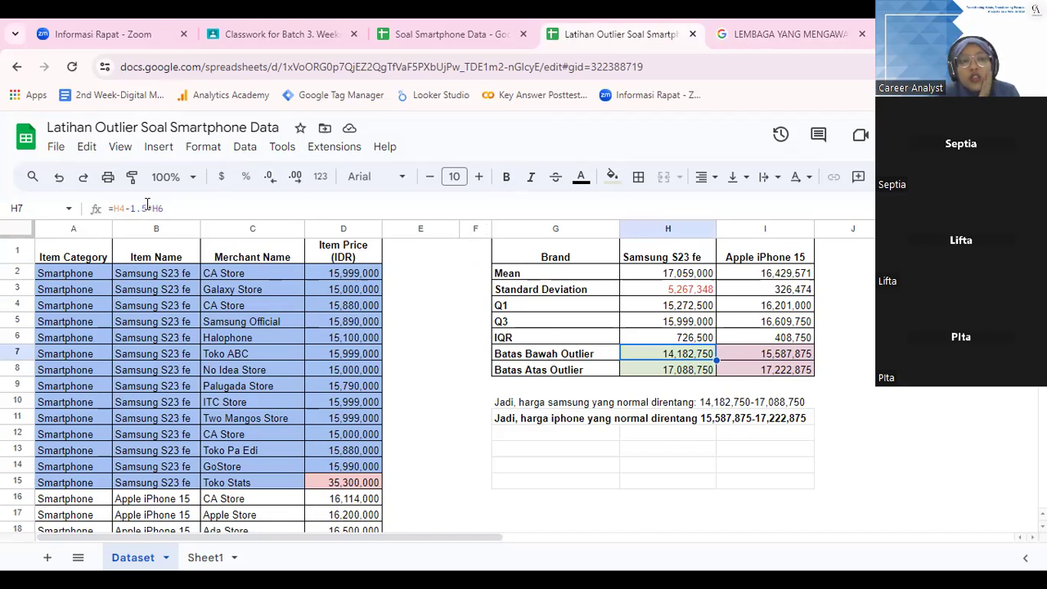
pyautogui.click(748, 33)
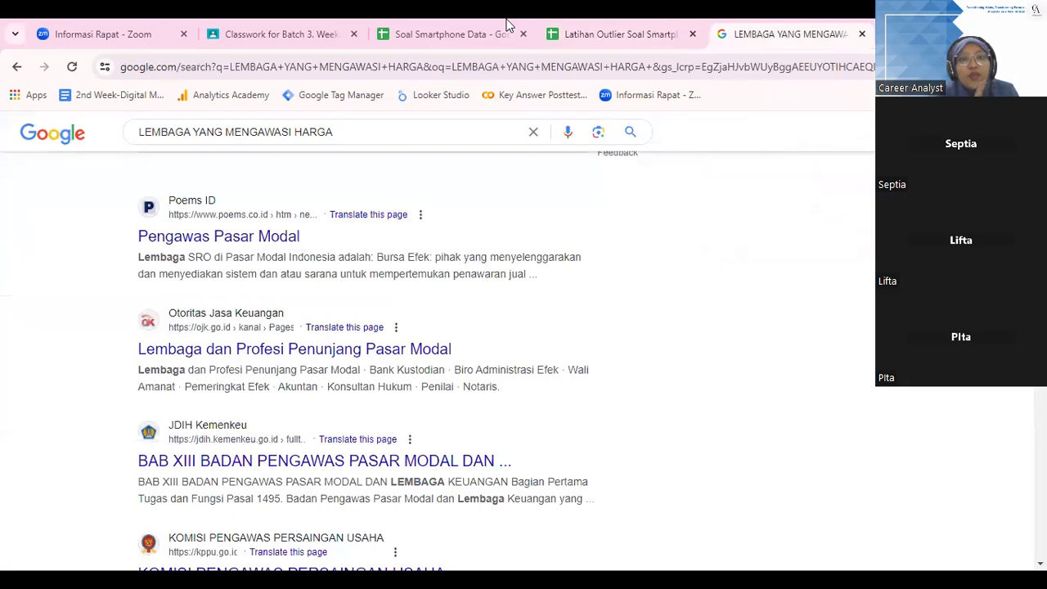
# Back on the Dataset sheet, add the column heading "Is it ouliers?" in E1 beside Item Price.
pyautogui.click(592, 27)
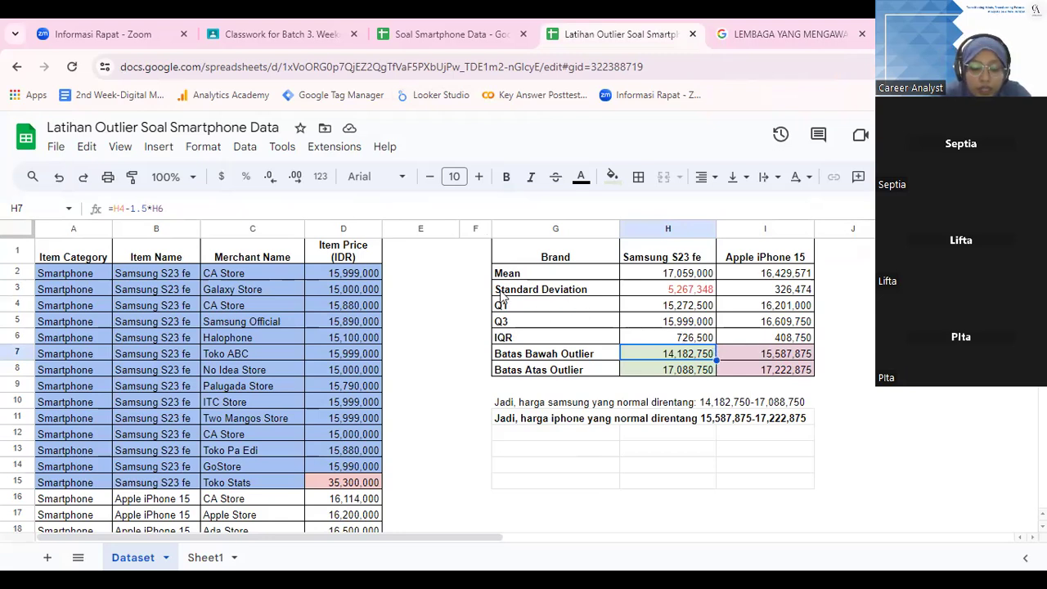
pyautogui.click(397, 256)
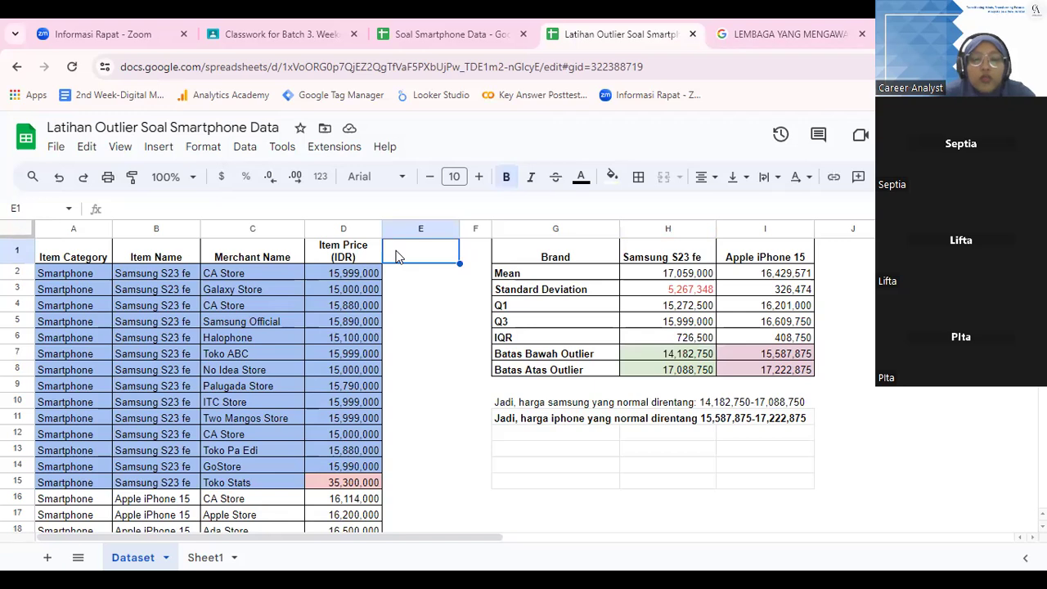
pyautogui.doubleClick(397, 256)
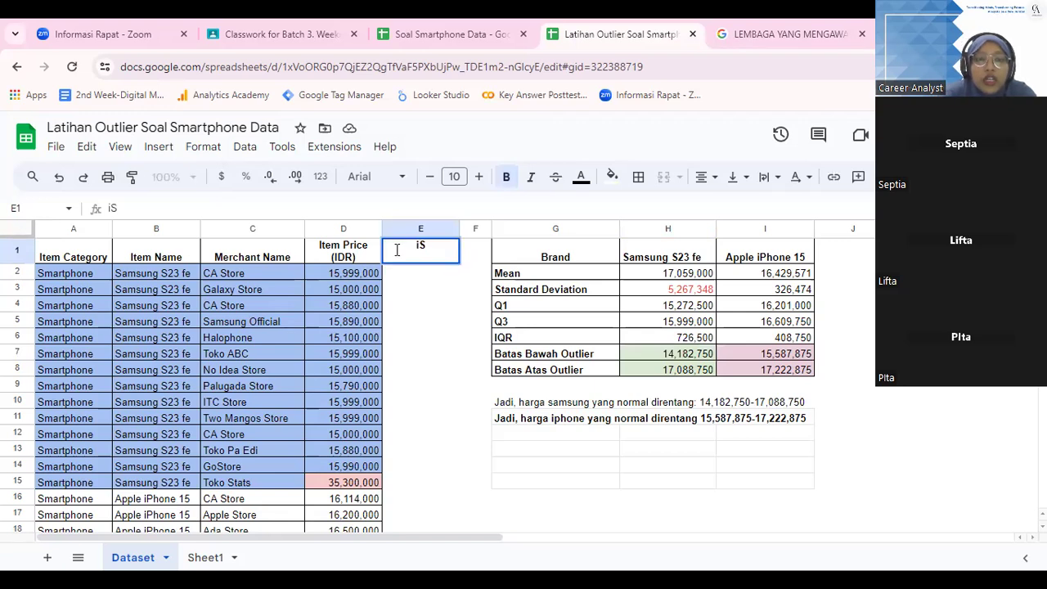
pyautogui.write('Is i')
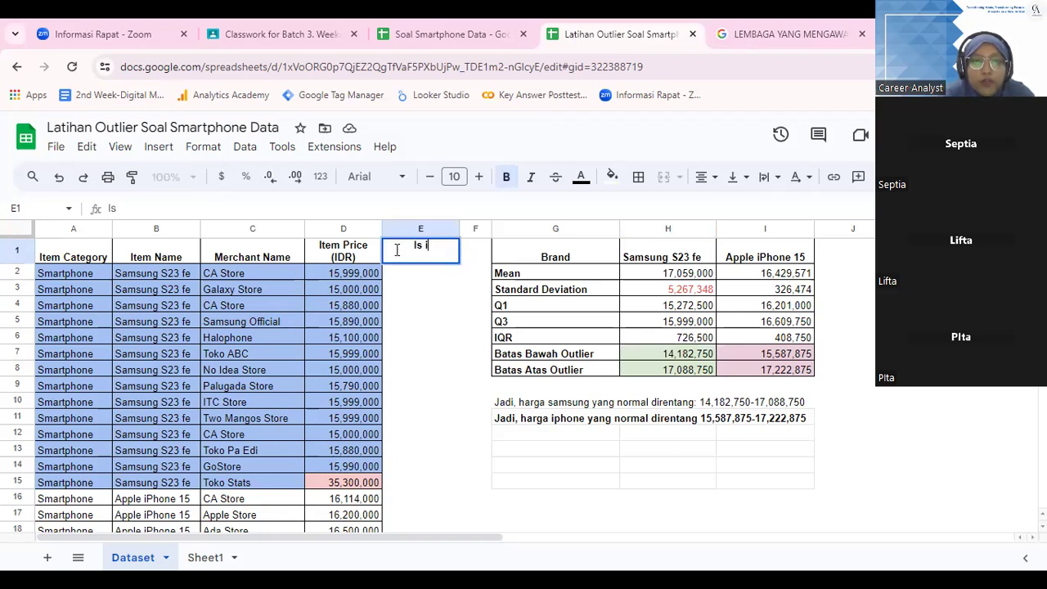
pyautogui.write('t ouliers?')
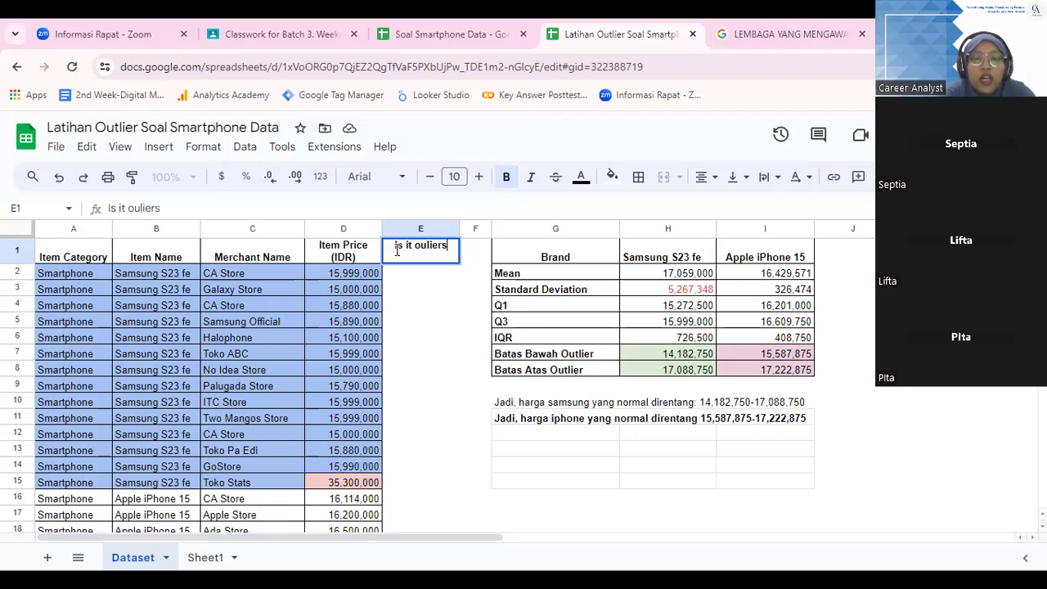
pyautogui.press('Return')
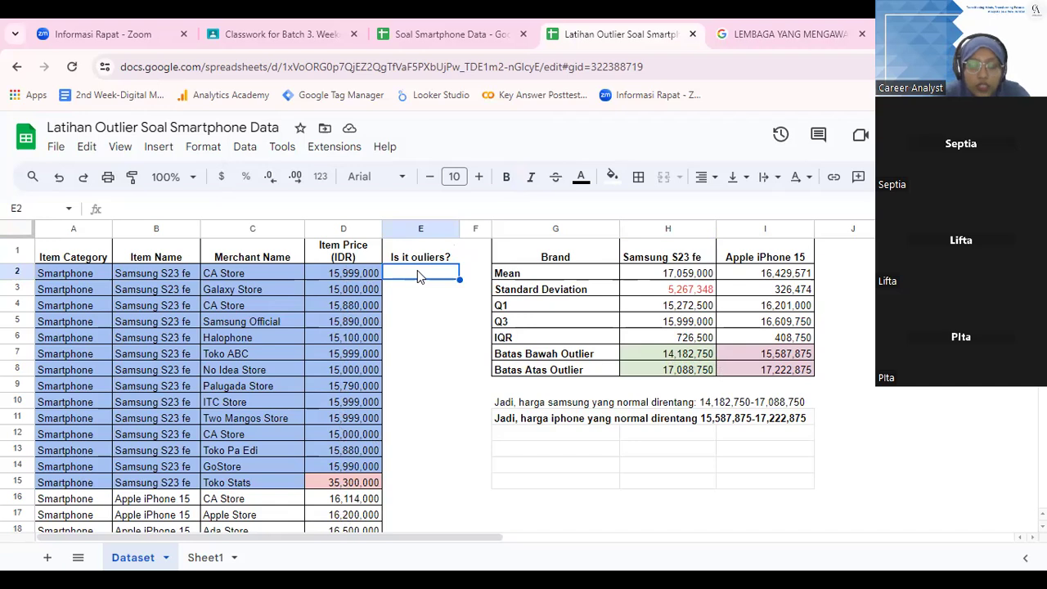
# Begin an IF formula with a nested OR in E2, testing whether D2 is below the absolute lower outlier limit $H$7.
pyautogui.write('=')
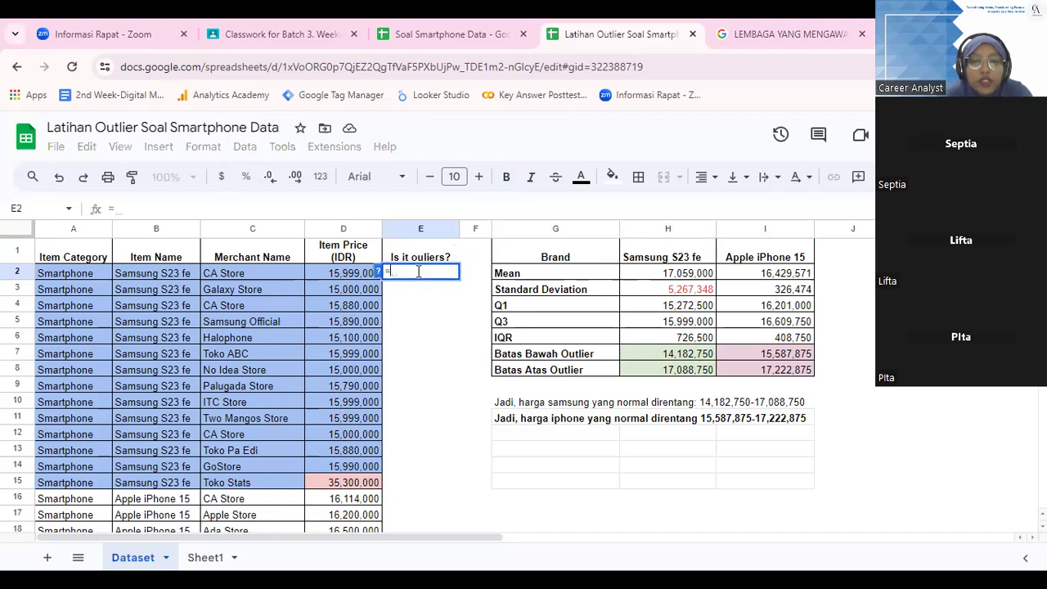
pyautogui.write('IF')
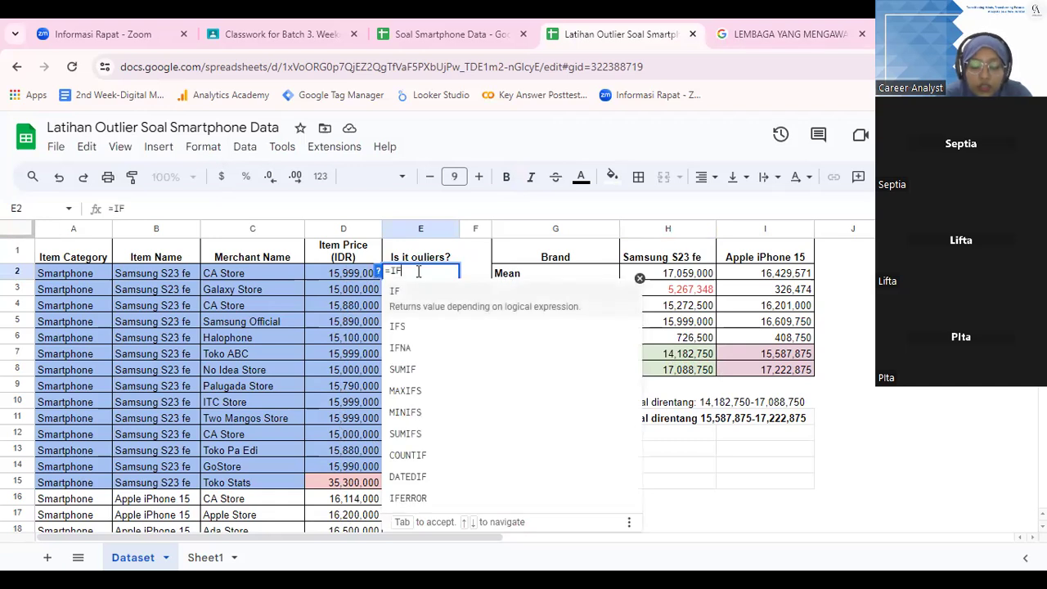
pyautogui.write('(o')
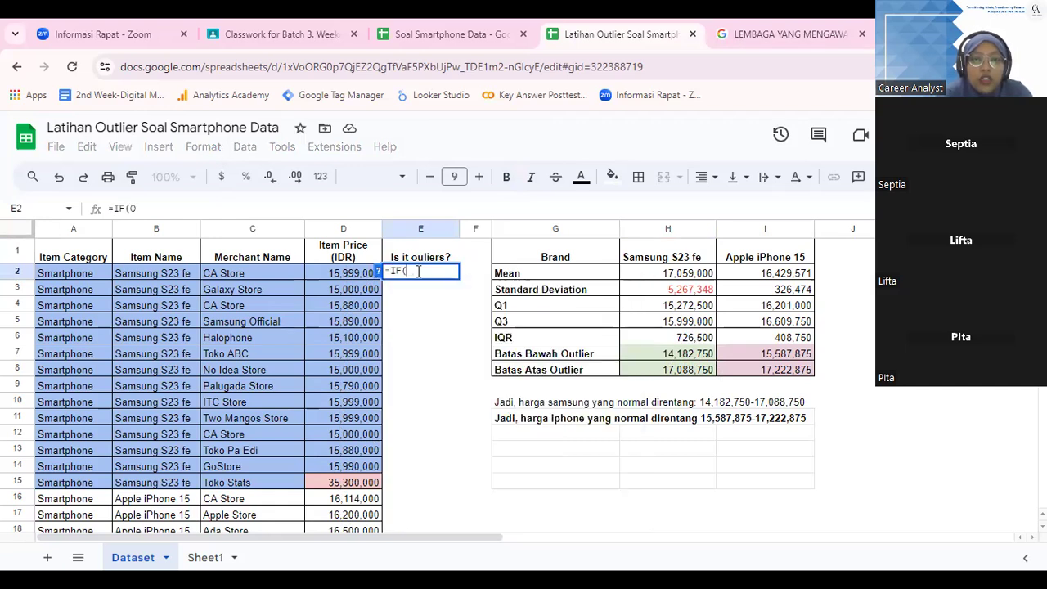
pyautogui.write('r(')
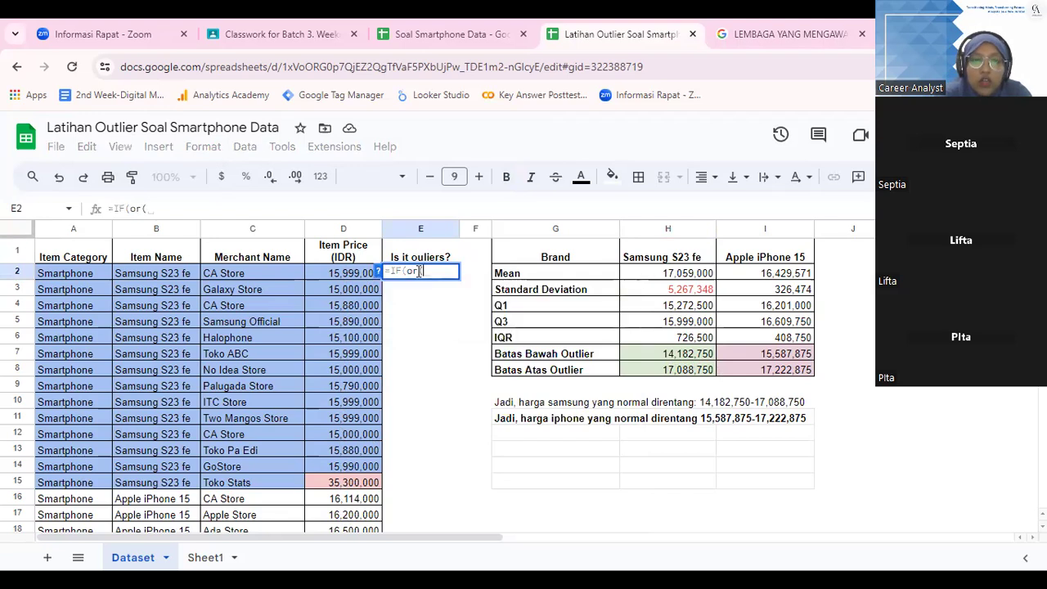
pyautogui.click(348, 278)
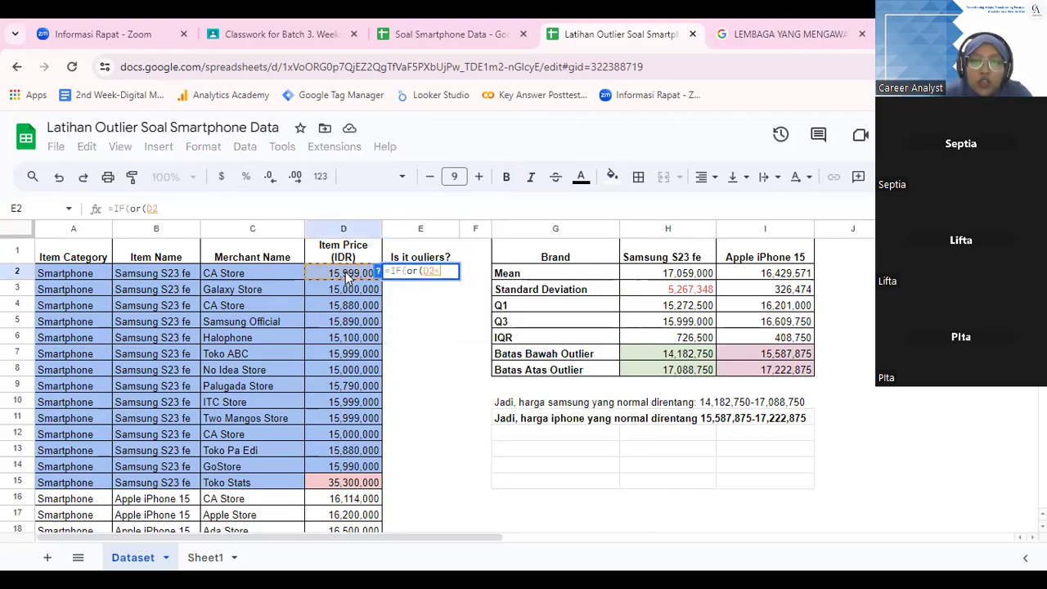
pyautogui.write('<')
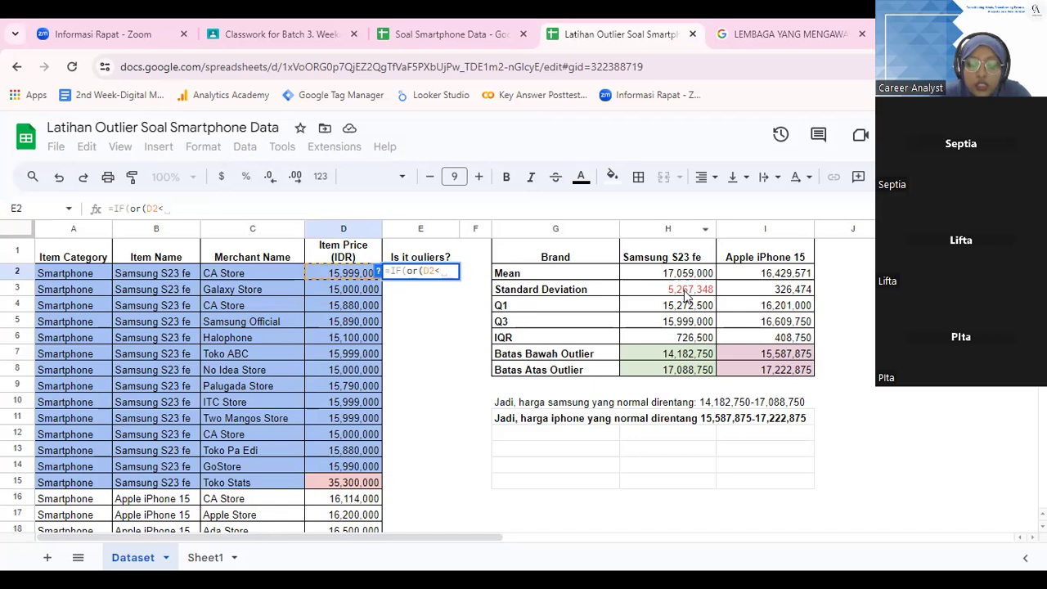
pyautogui.click(685, 339)
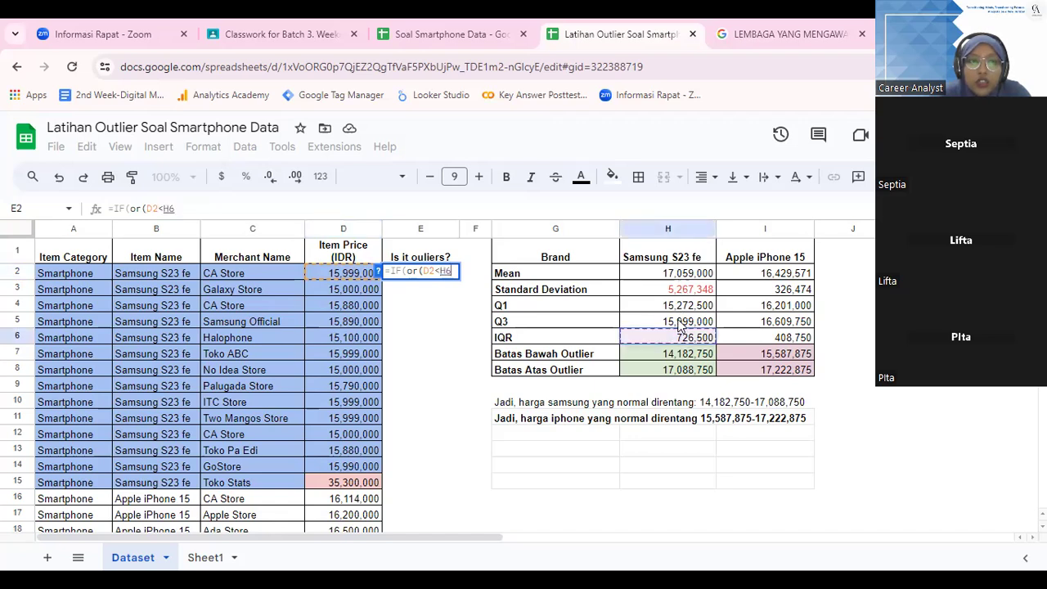
pyautogui.click(679, 324)
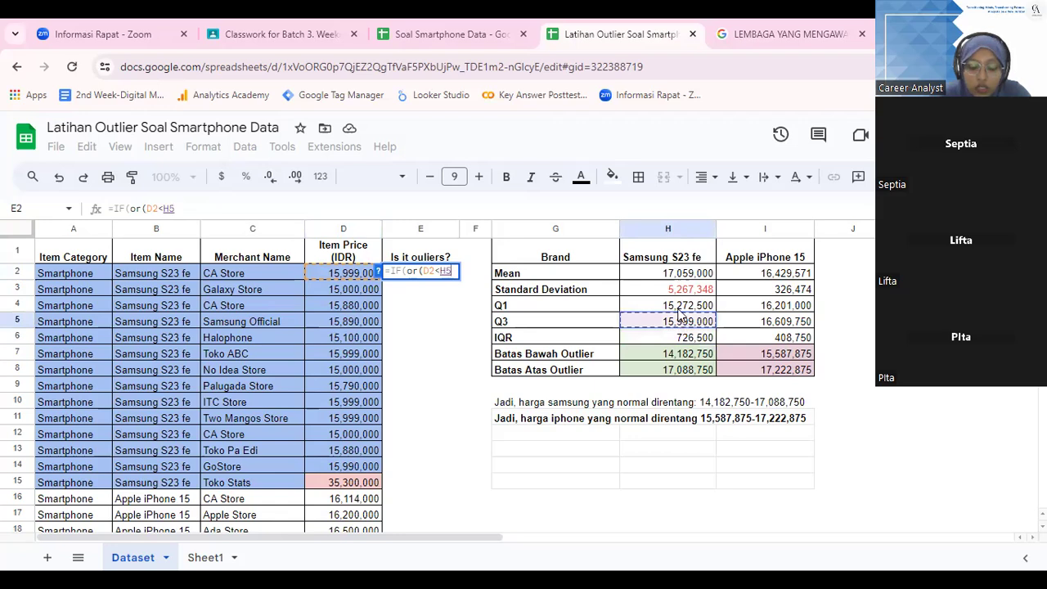
pyautogui.click(678, 311)
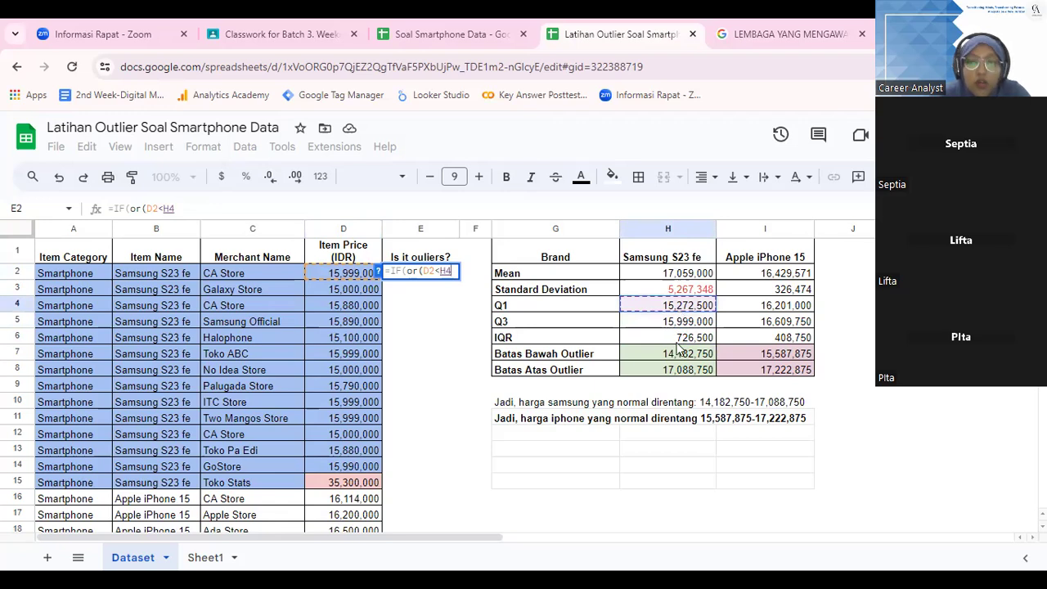
pyautogui.click(674, 361)
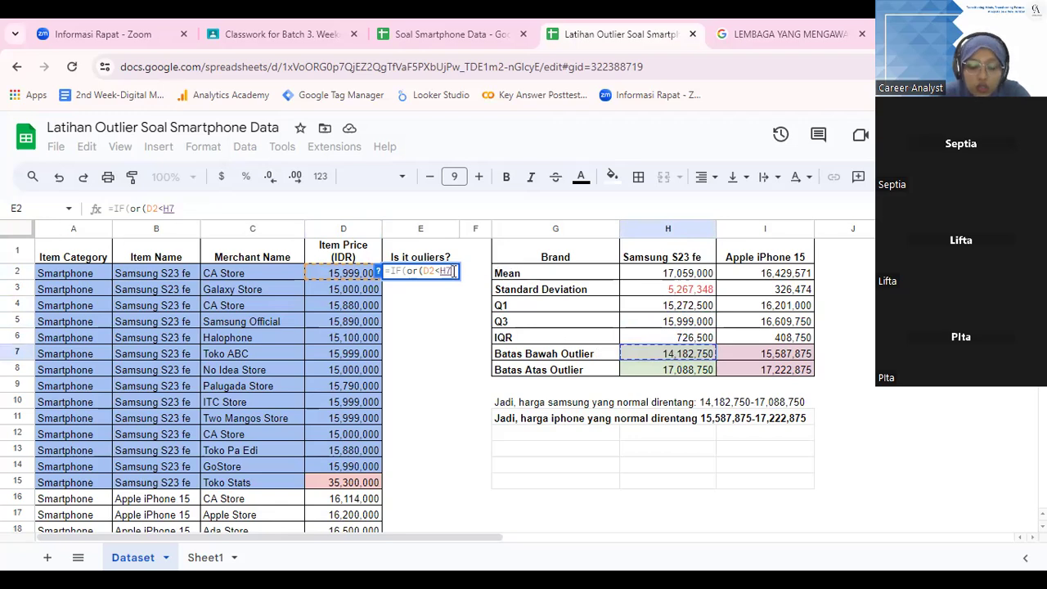
pyautogui.moveTo(454, 272); pyautogui.dragTo(444, 271)
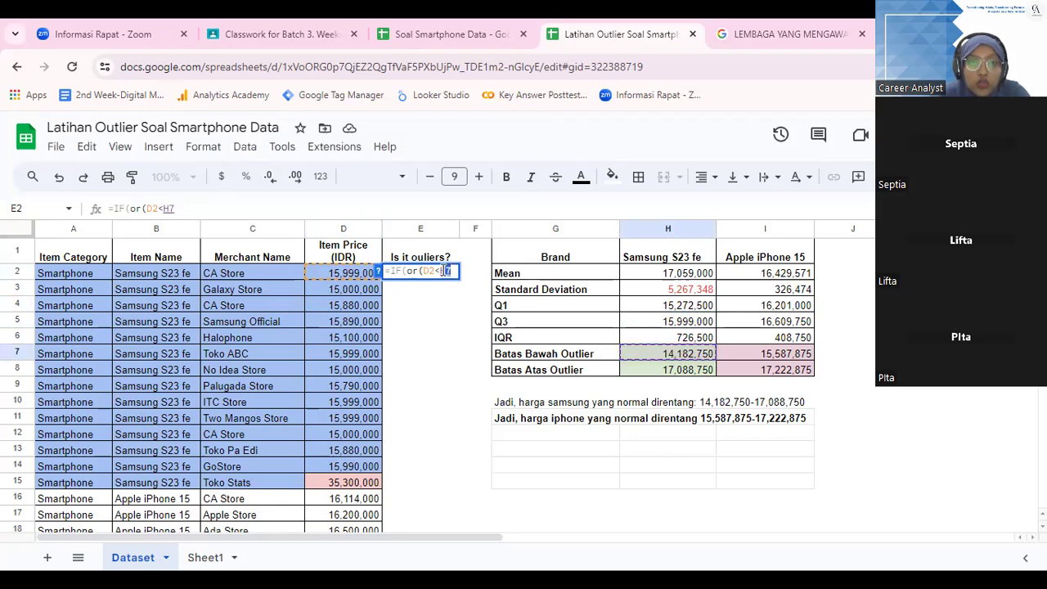
pyautogui.press('F4')
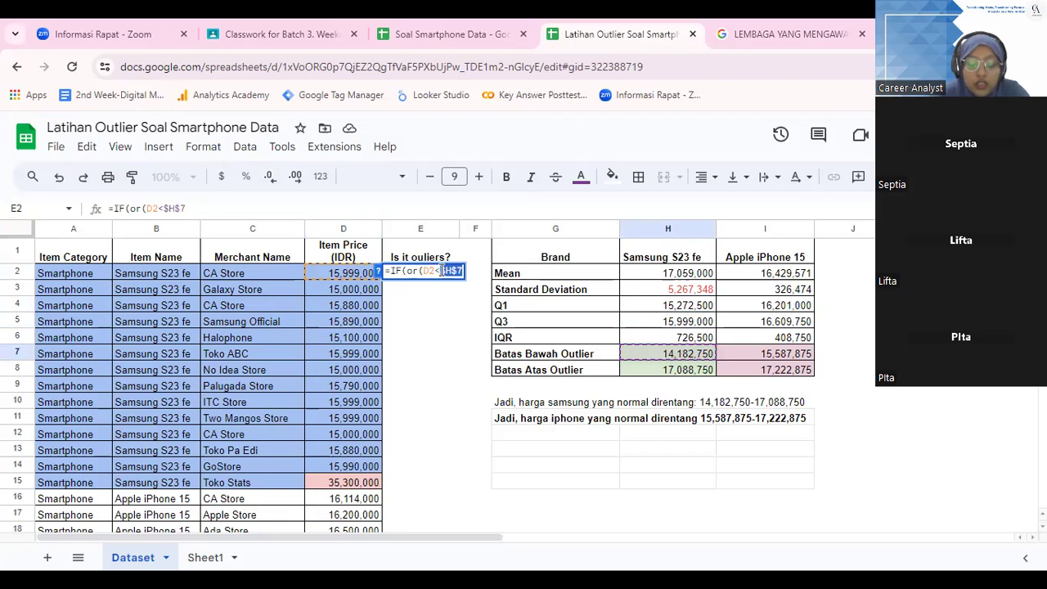
# Add a second OR condition to the E2 formula, testing whether D2 is above the absolute upper outlier limit $H$8.
pyautogui.write(',')
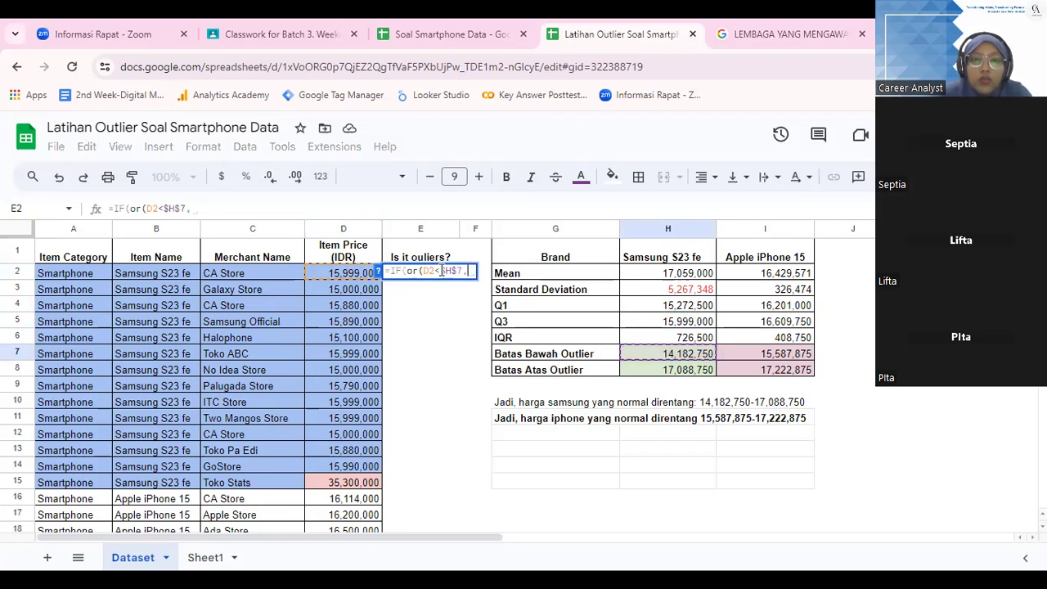
pyautogui.click(358, 274)
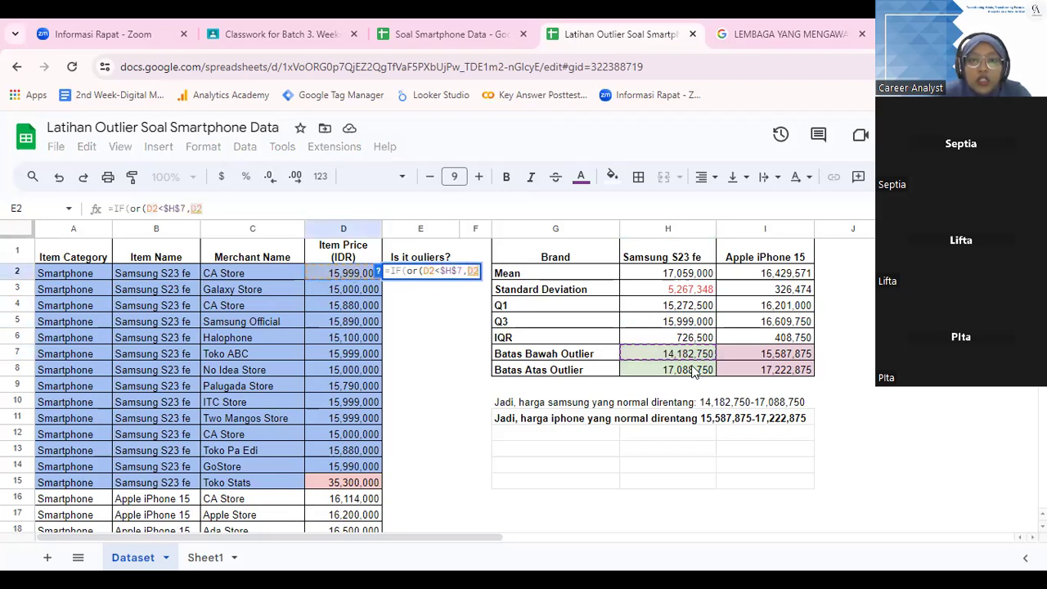
pyautogui.write('>')
pyautogui.click(681, 374)
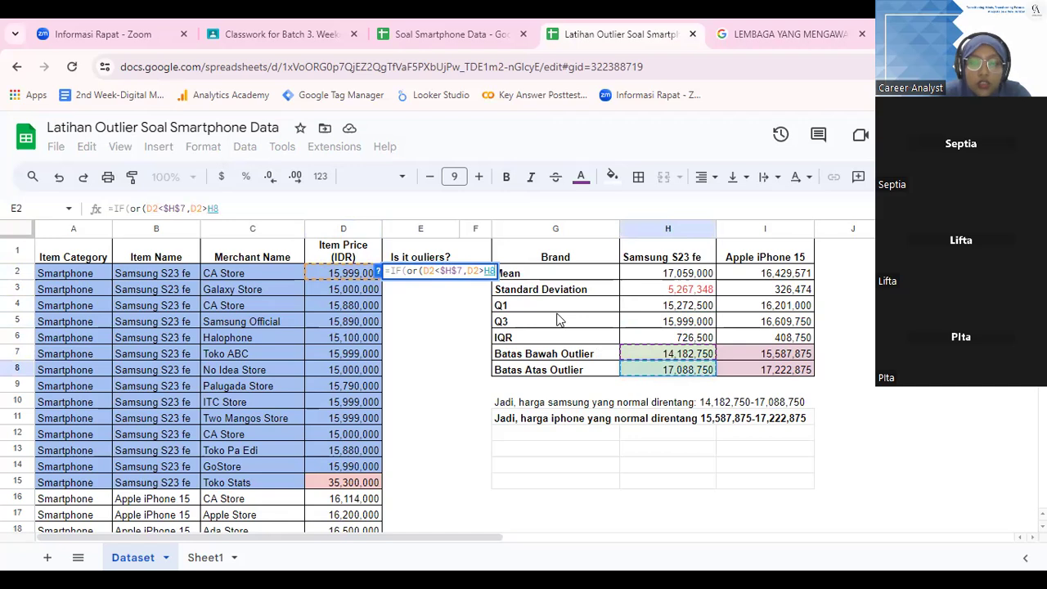
pyautogui.hotkey('shift', 'Left')
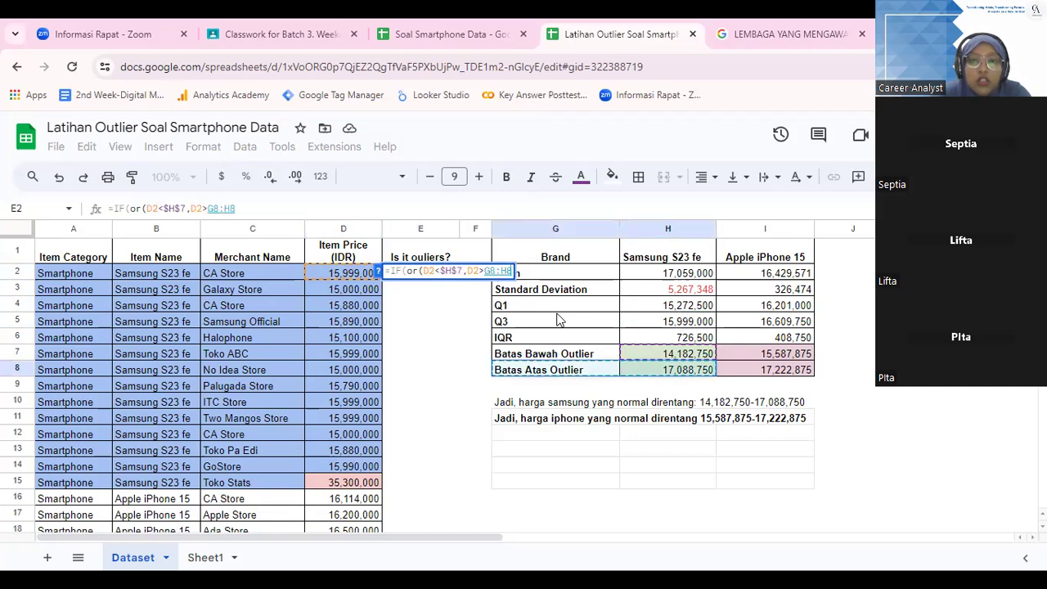
pyautogui.click(646, 370)
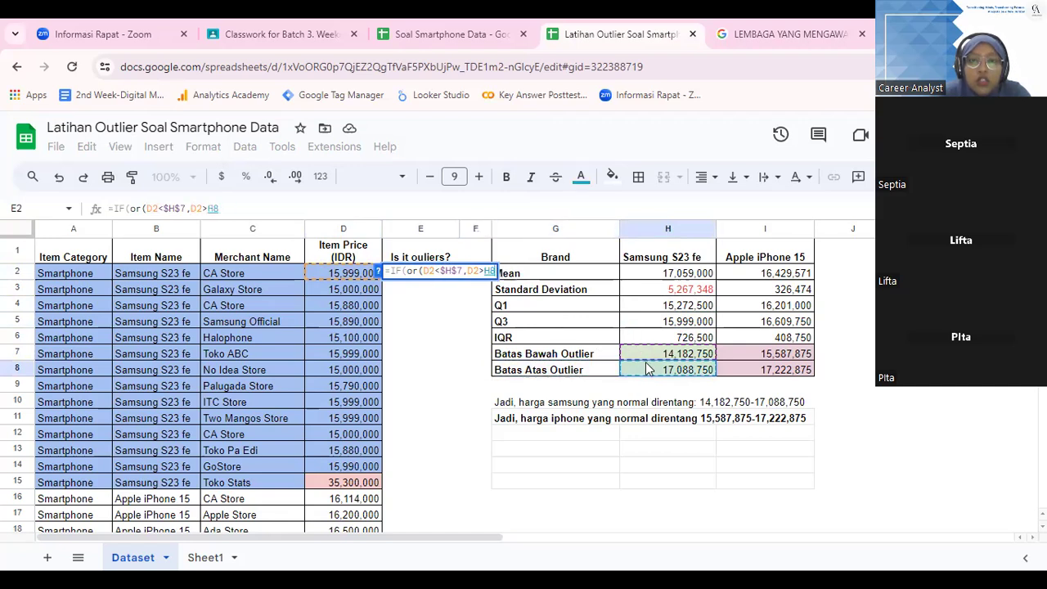
pyautogui.press('F4')
# Close the OR condition in E2 and finish the formula so it returns "yes" for outliers and "no" otherwise.
pyautogui.click(501, 269)
pyautogui.write('),"')
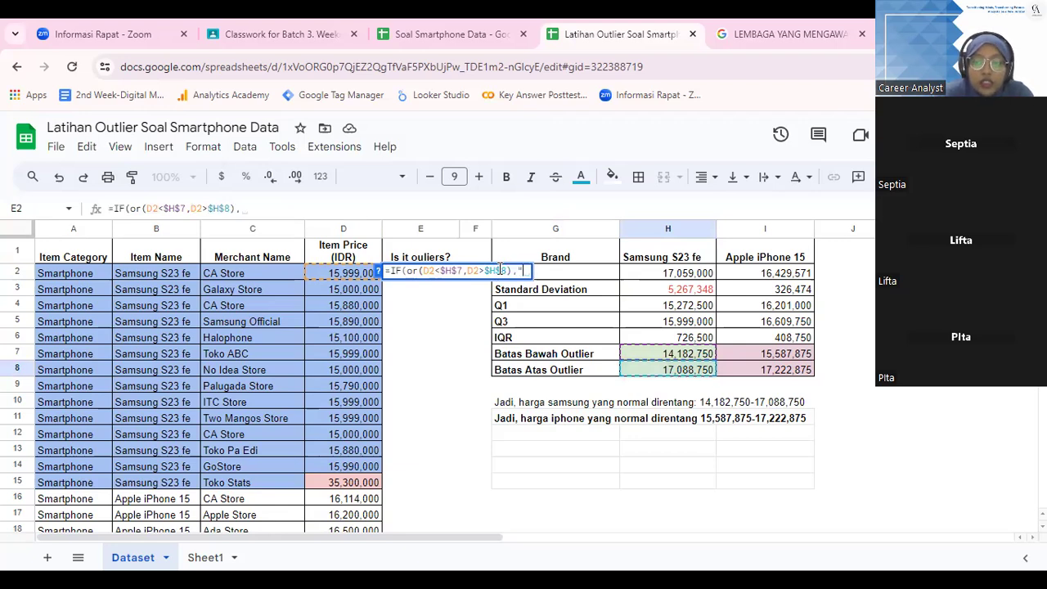
pyautogui.write('yes",')
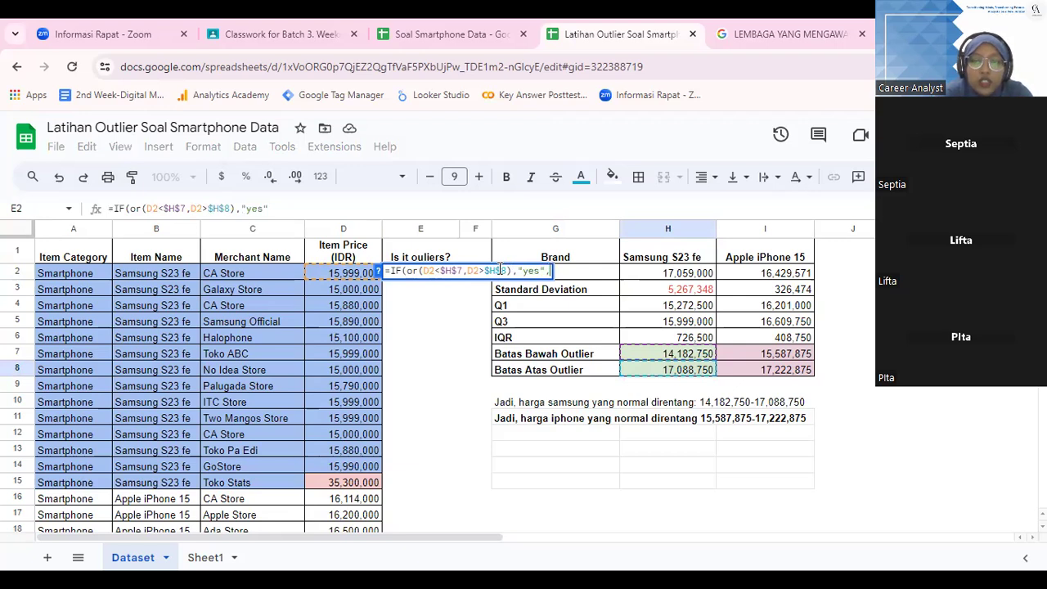
pyautogui.write('"no")')
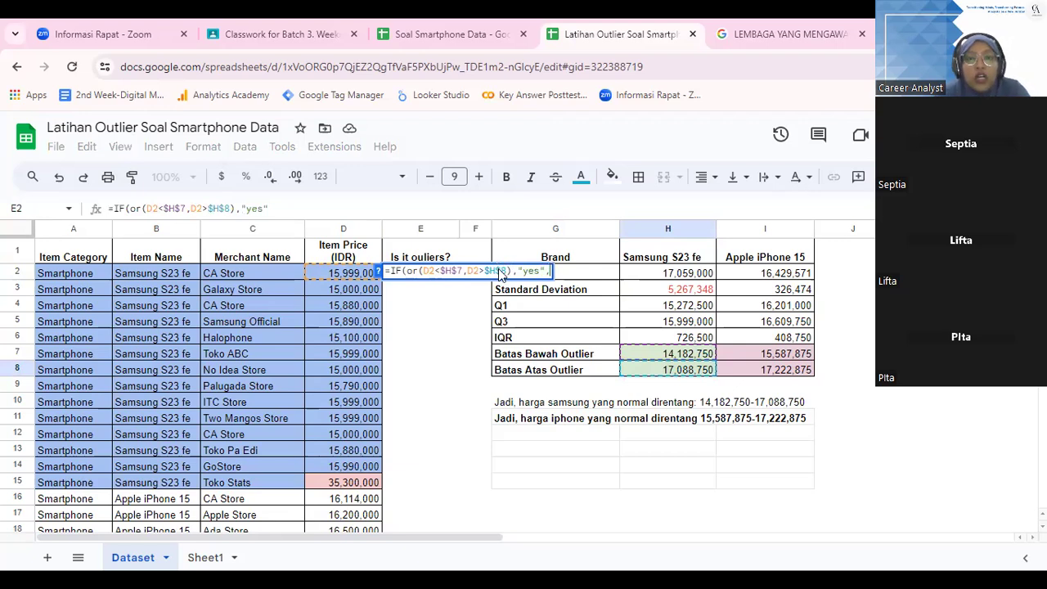
pyautogui.press('Return')
# Copy the E2 outlier formula down through E15 for all Samsung S23 fe rows and check the Toko Stats row.
pyautogui.click(439, 279)
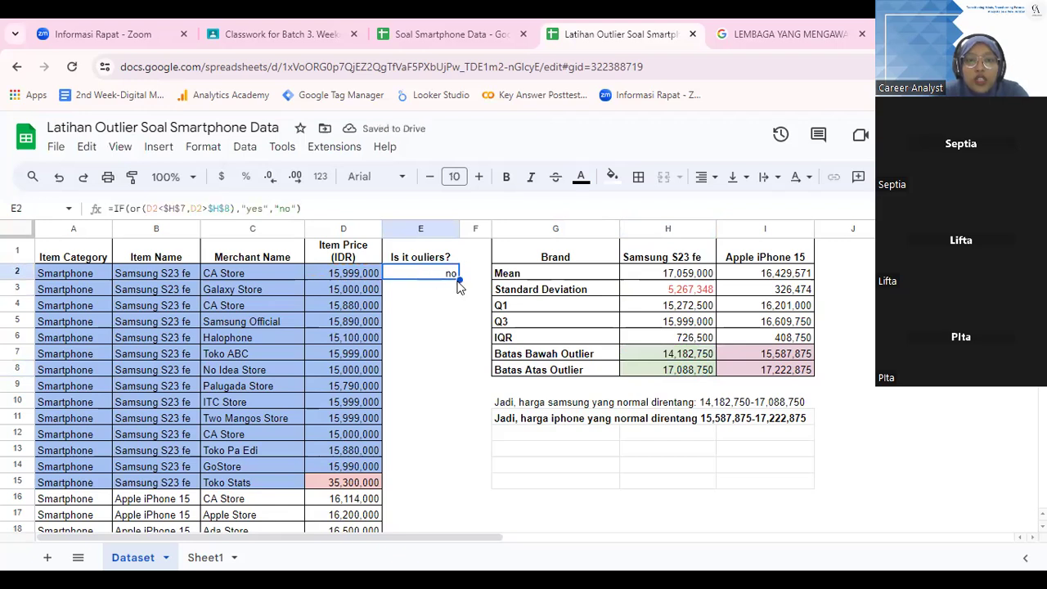
pyautogui.moveTo(460, 279); pyautogui.dragTo(450, 486)
pyautogui.click(423, 485)
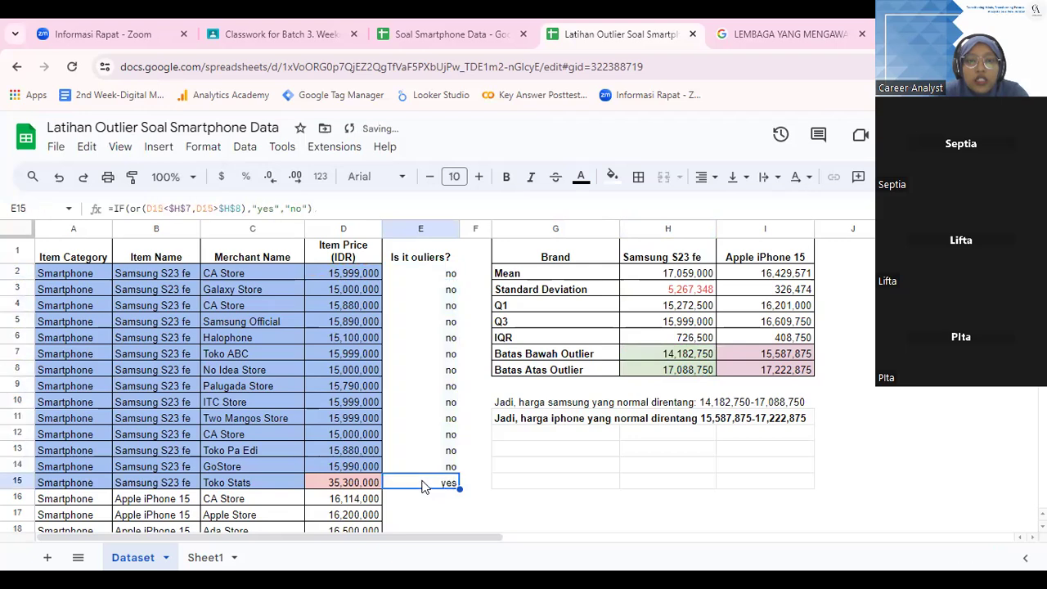
# Fill the "yes" outlier flag in E15 for Toko Stats with red.
pyautogui.click(611, 178)
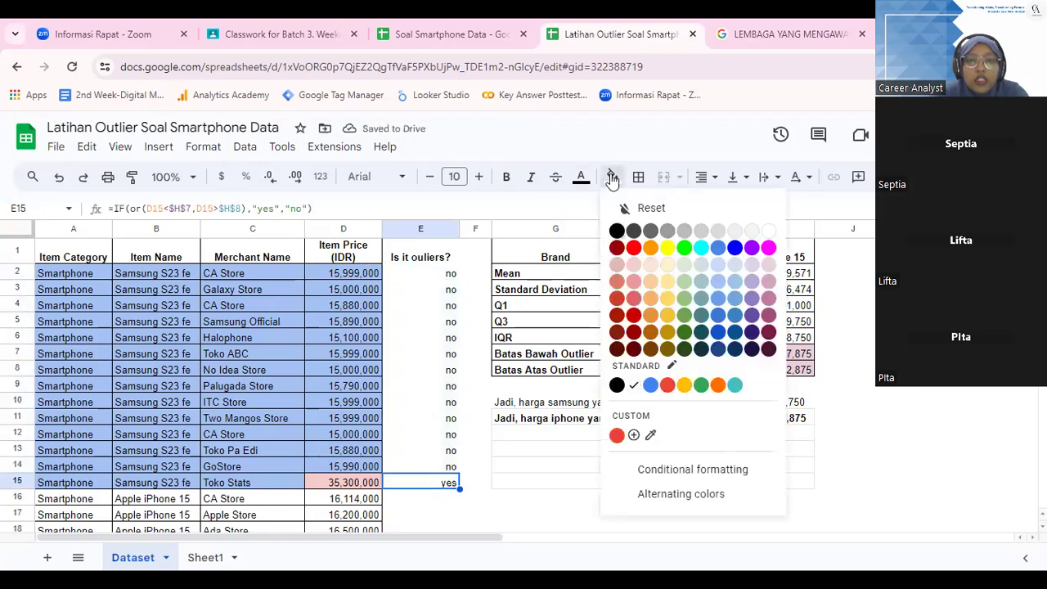
pyautogui.click(634, 247)
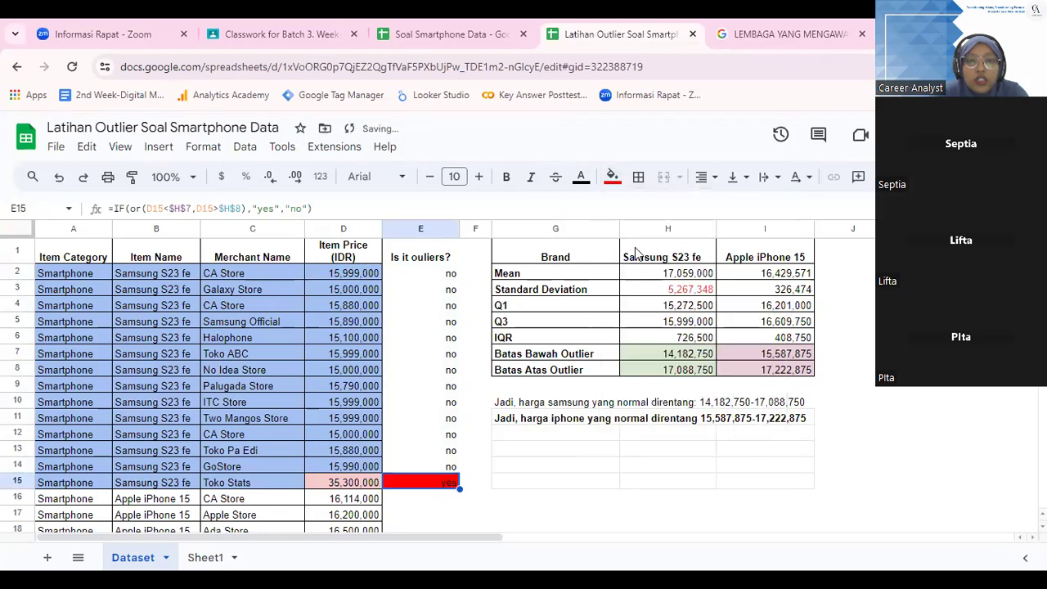
pyautogui.click(457, 517)
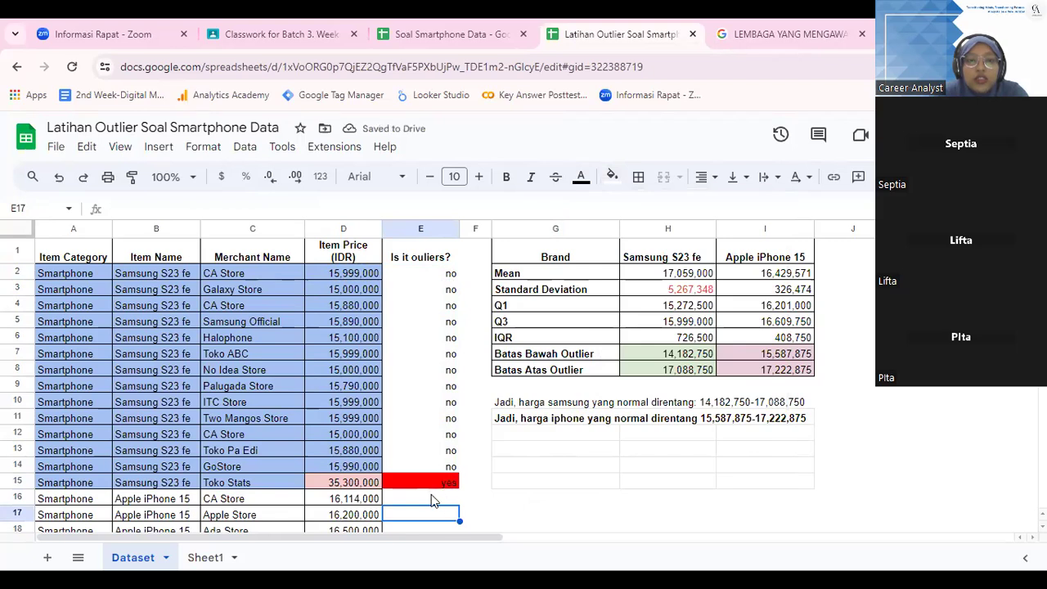
pyautogui.click(436, 500)
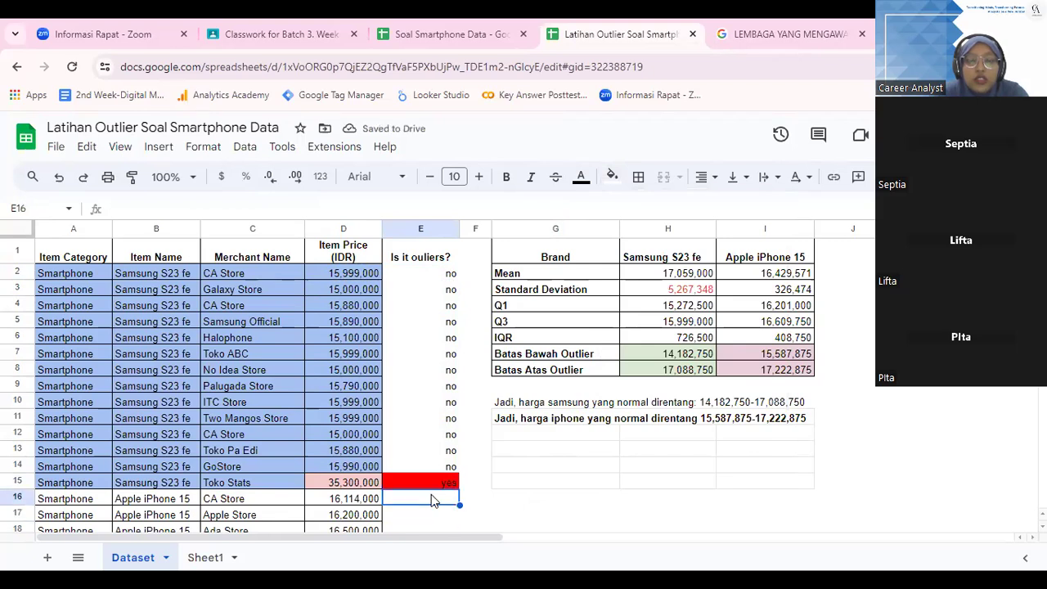
pyautogui.click(453, 339)
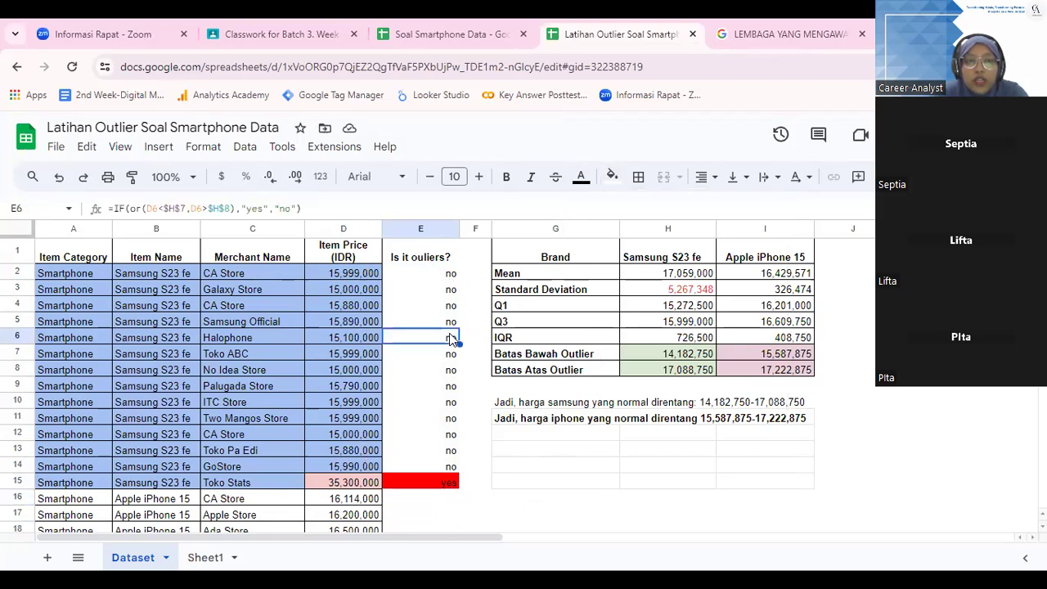
pyautogui.click(437, 278)
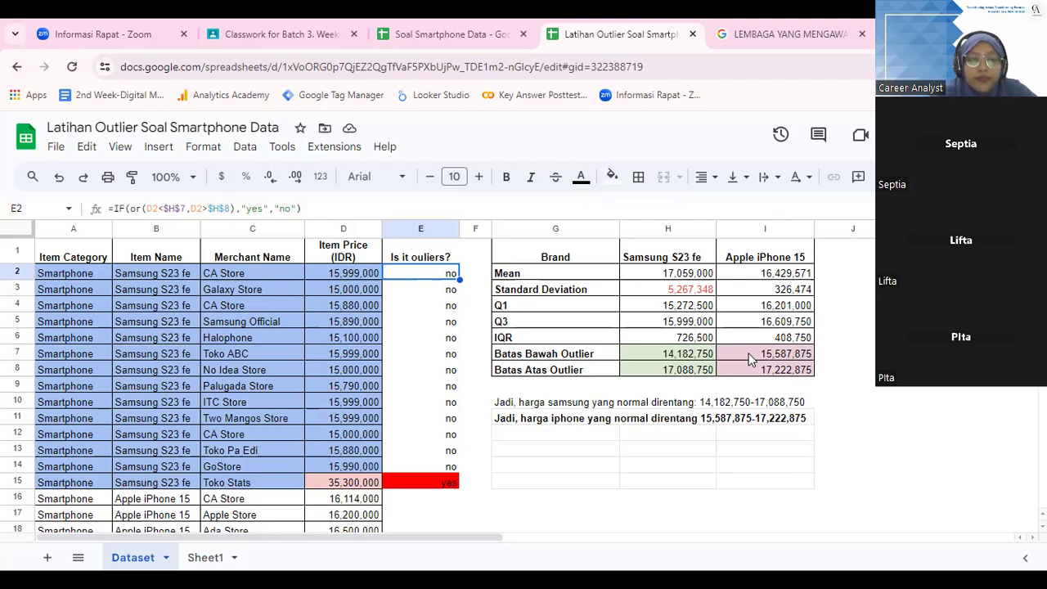
# Begin an IF formula with a nested OR in E16, testing whether D16 is below the absolute iPhone lower outlier limit $I$7.
pyautogui.click(440, 504)
pyautogui.write('=')
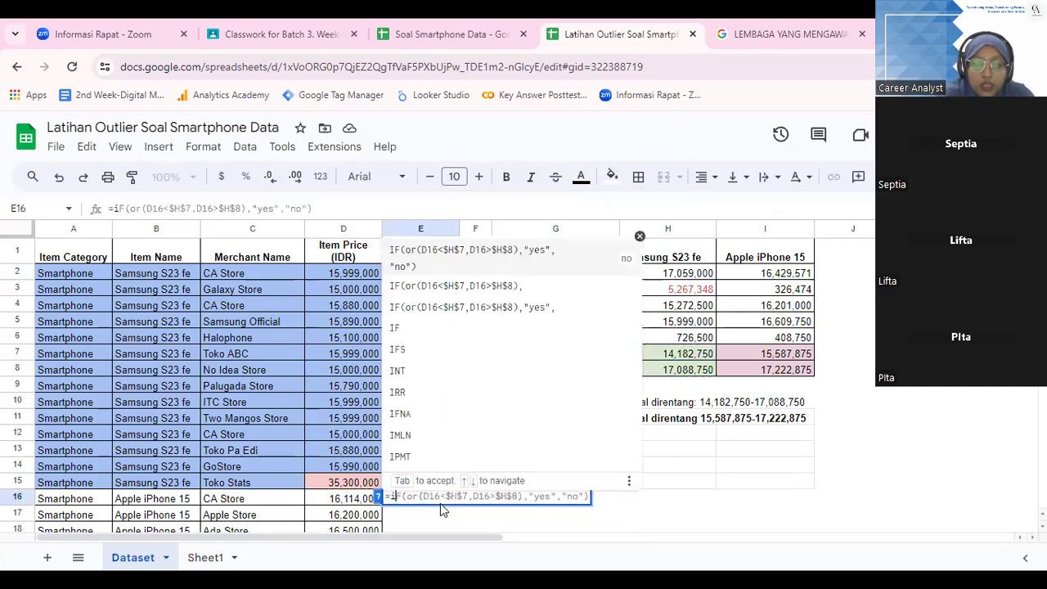
pyautogui.write('IF(')
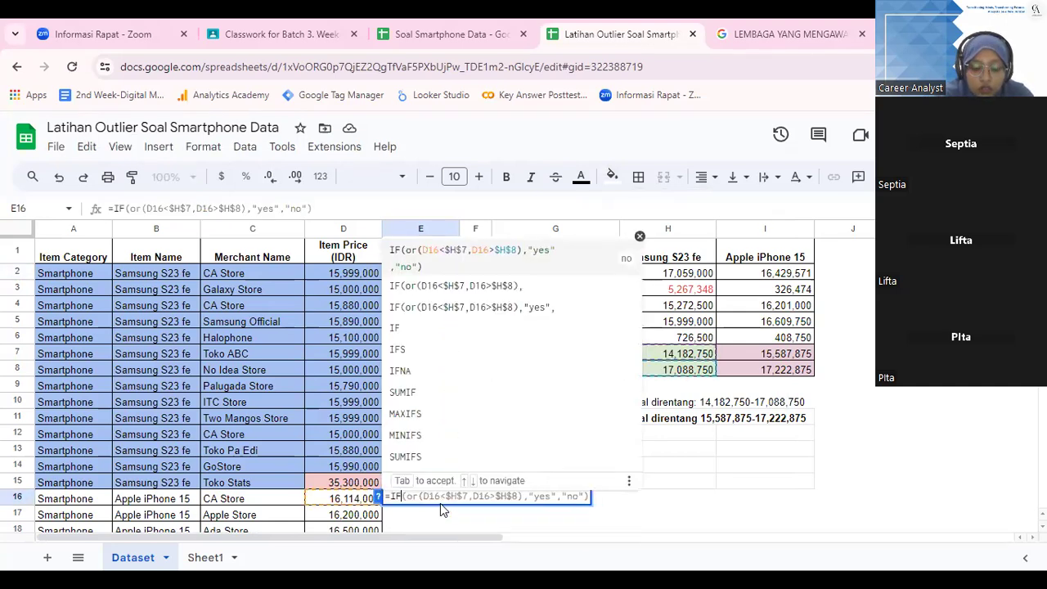
pyautogui.write('or')
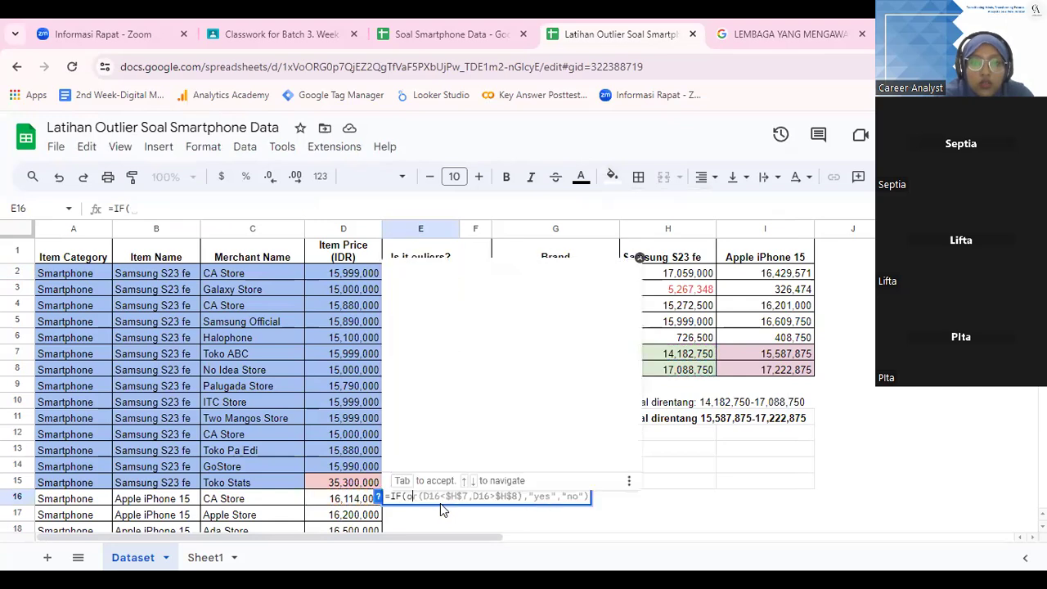
pyautogui.write('(')
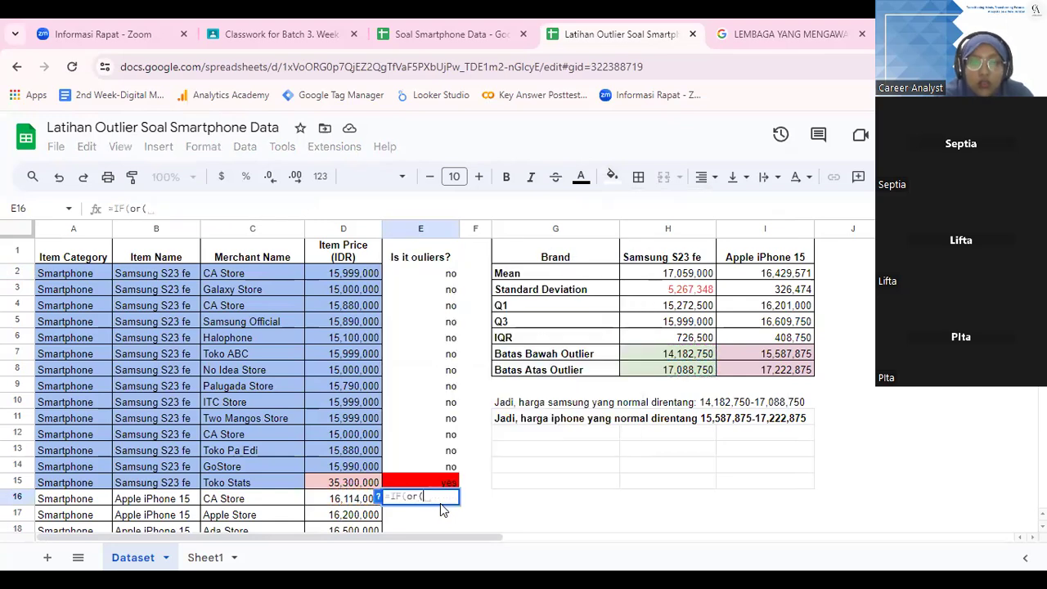
pyautogui.click(344, 503)
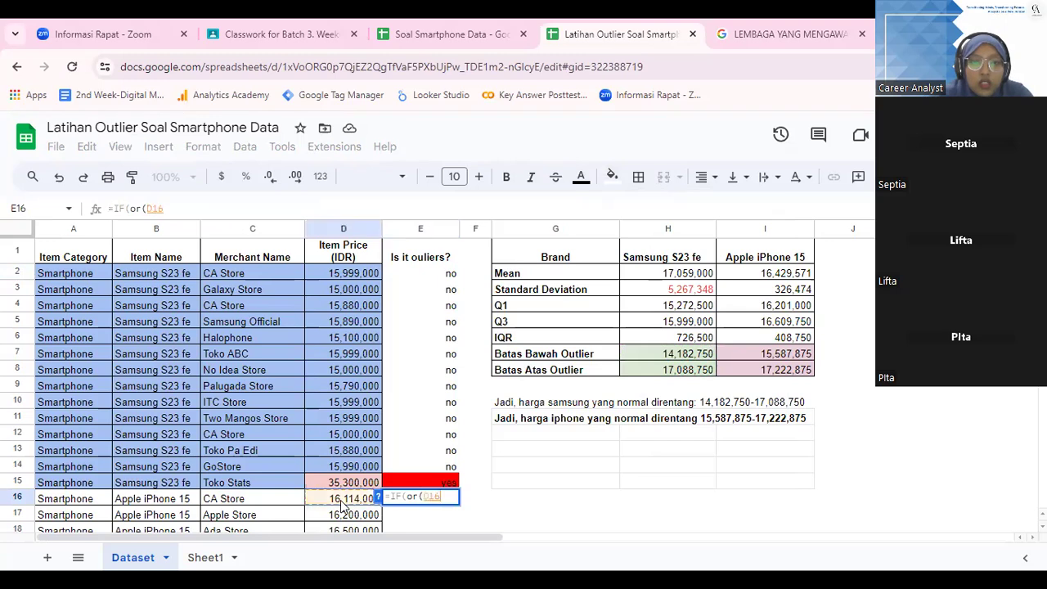
pyautogui.write('<')
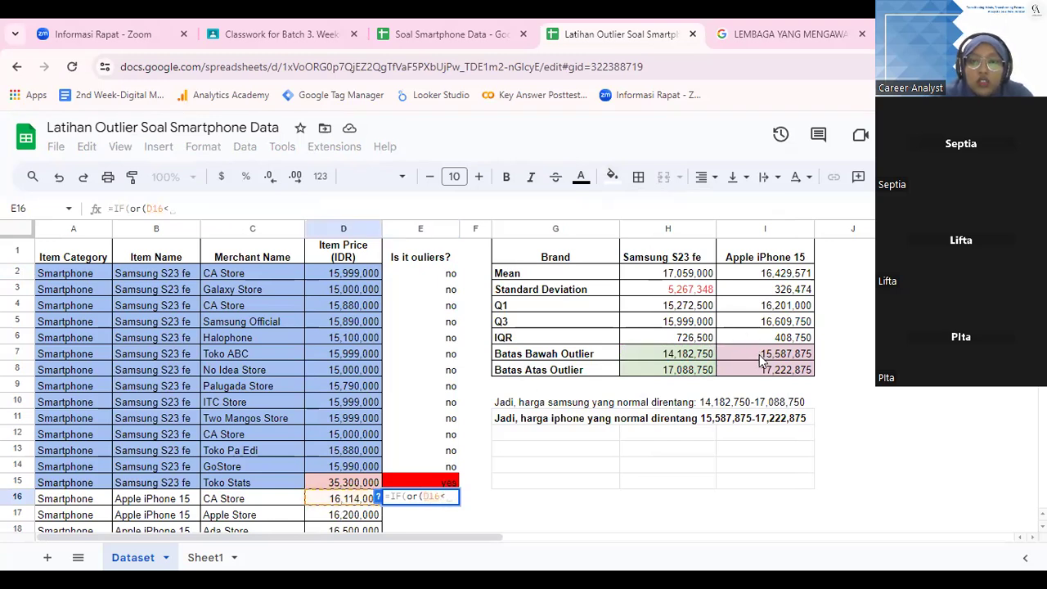
pyautogui.click(761, 360)
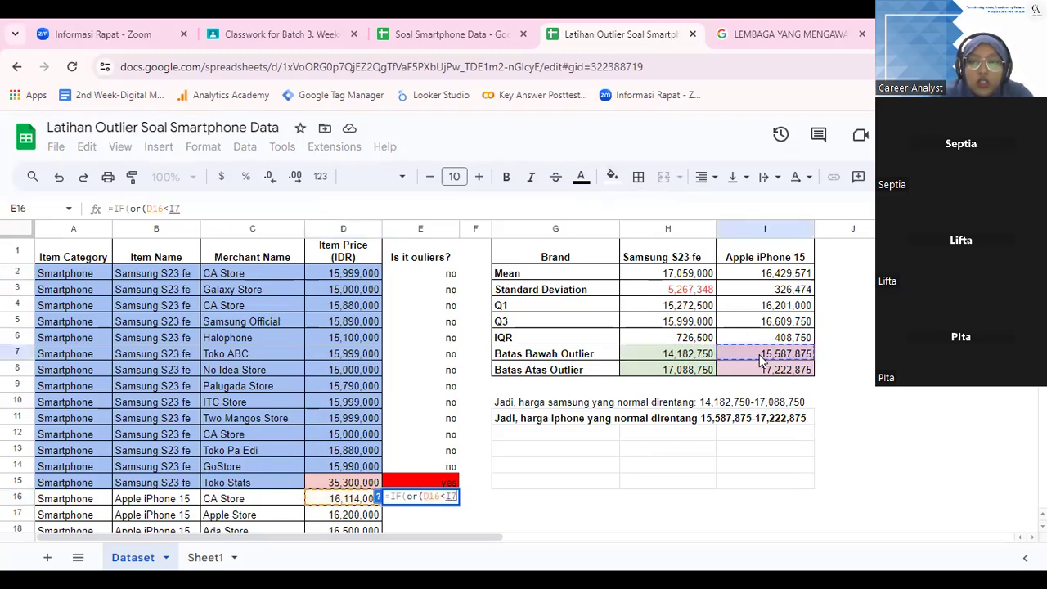
pyautogui.doubleClick(449, 498)
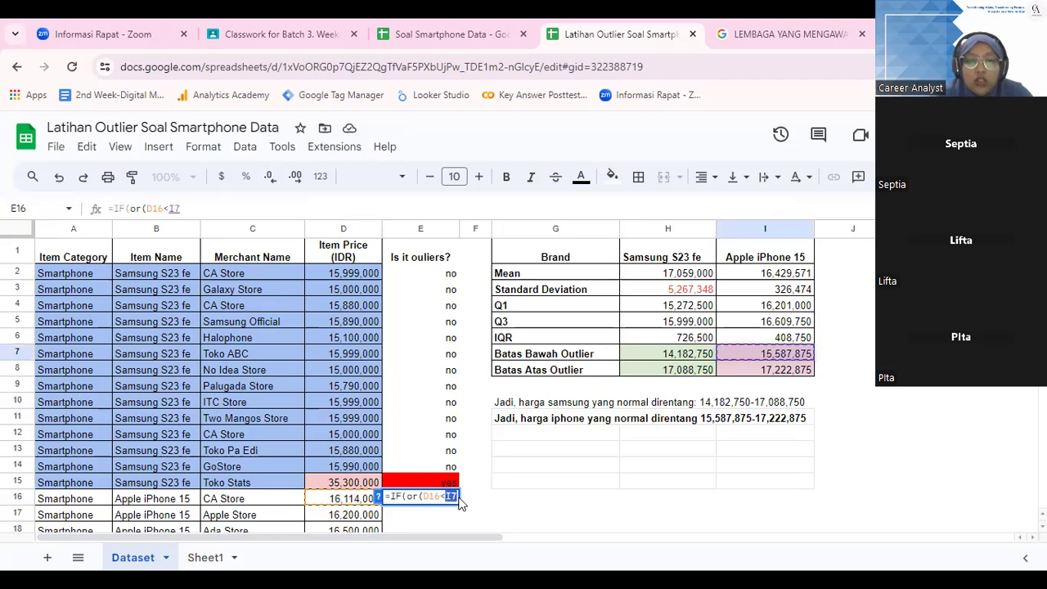
pyautogui.press('F4')
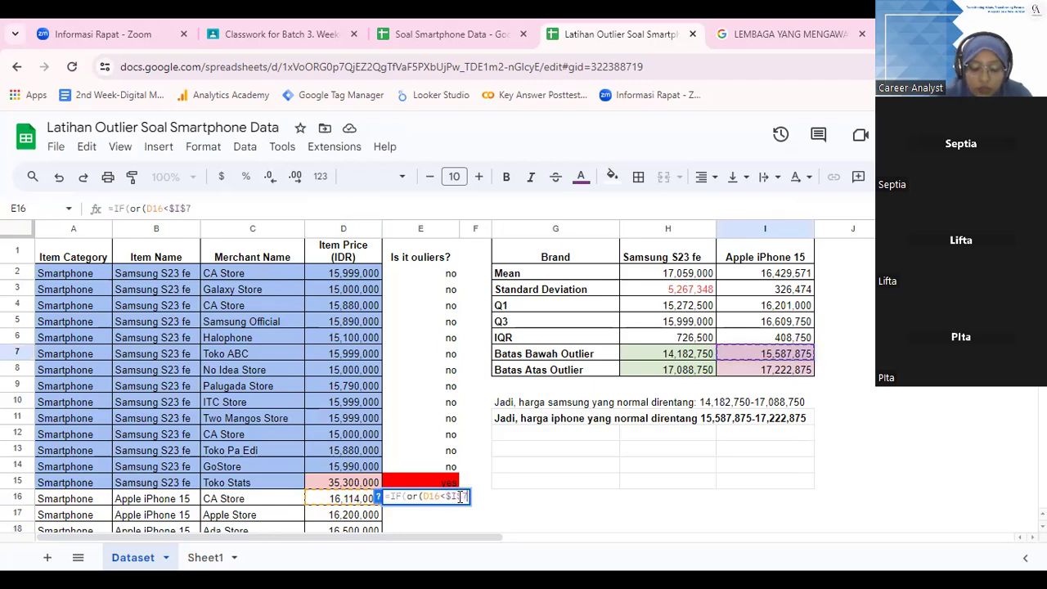
# Add a second OR condition to the E16 formula, testing whether D16 is above the absolute upper outlier limit $I$8.
pyautogui.write(',')
pyautogui.click(341, 502)
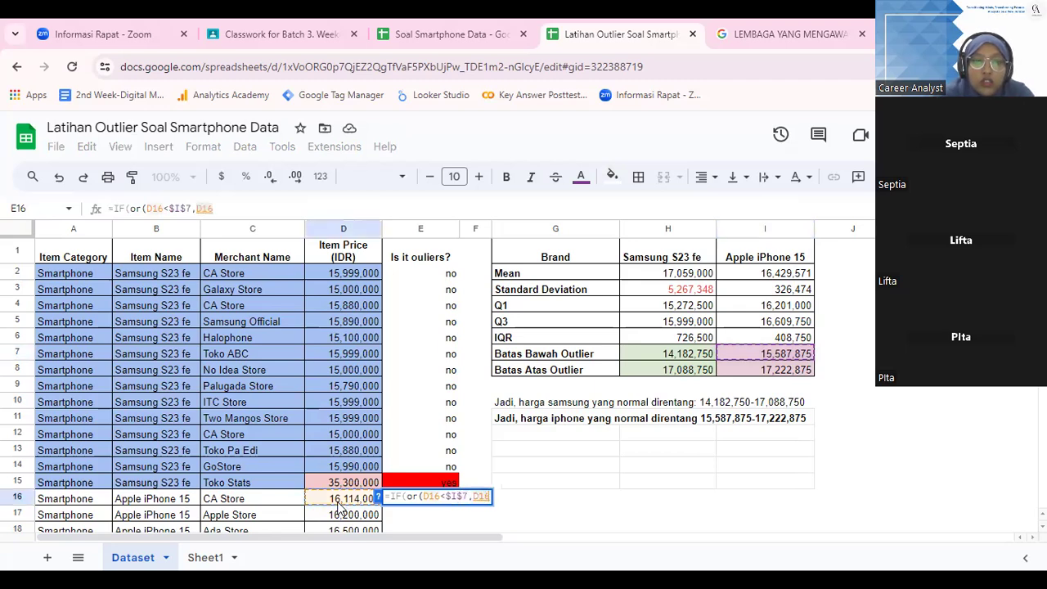
pyautogui.write('>')
pyautogui.click(753, 374)
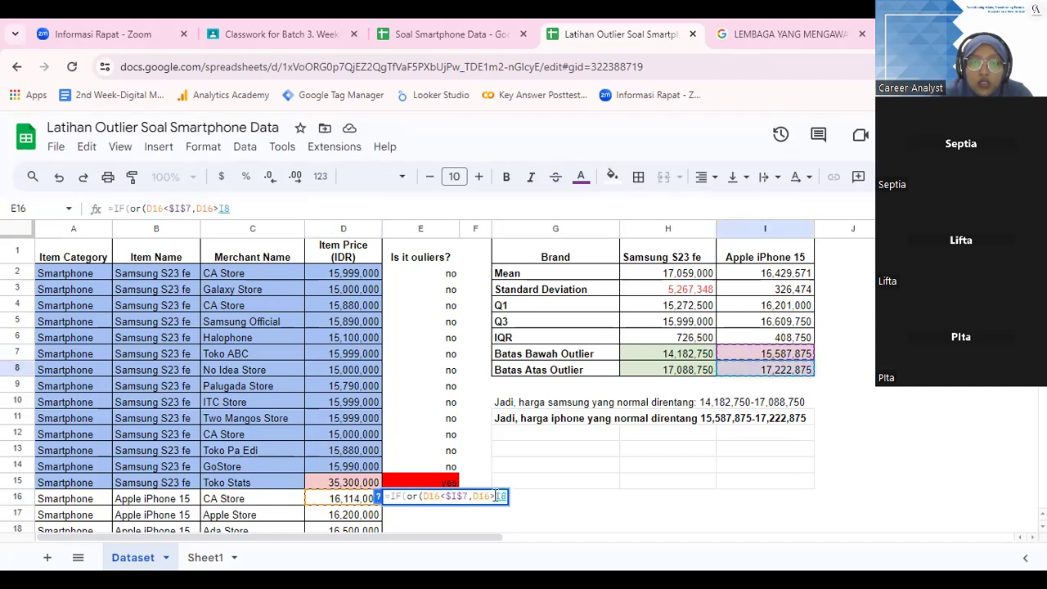
pyautogui.press('F4')
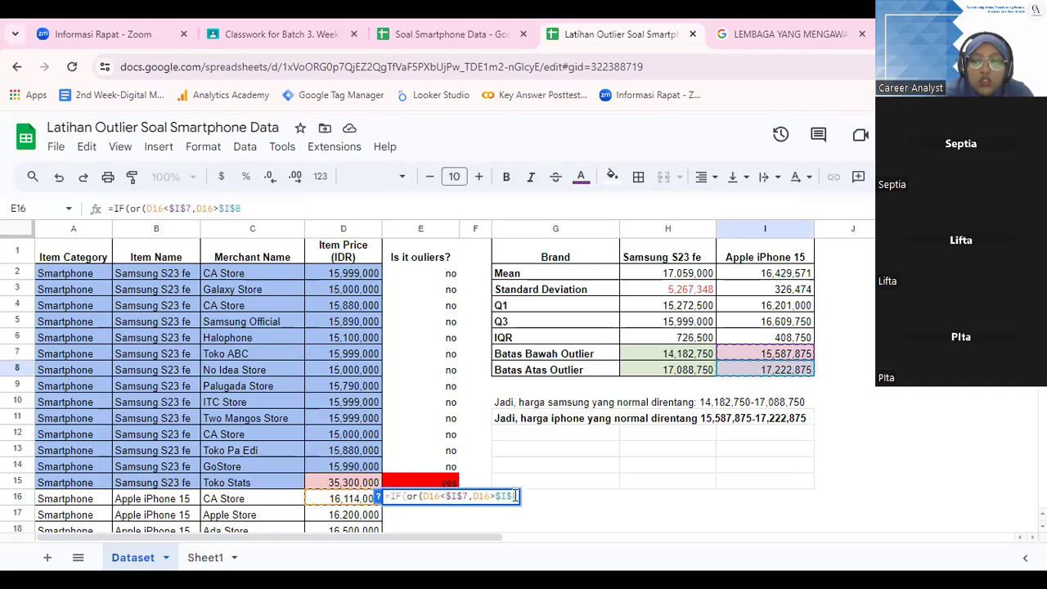
# Close the OR in E16 and complete the formula to return "yes" or "no", correcting the closing quotation mark after no.
pyautogui.write('),"')
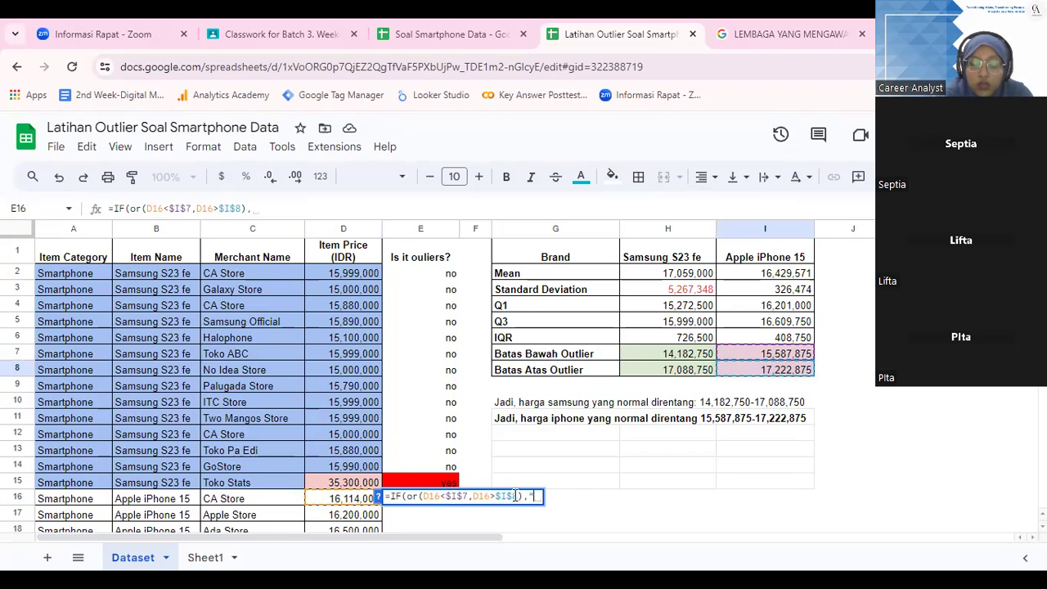
pyautogui.write('yes","')
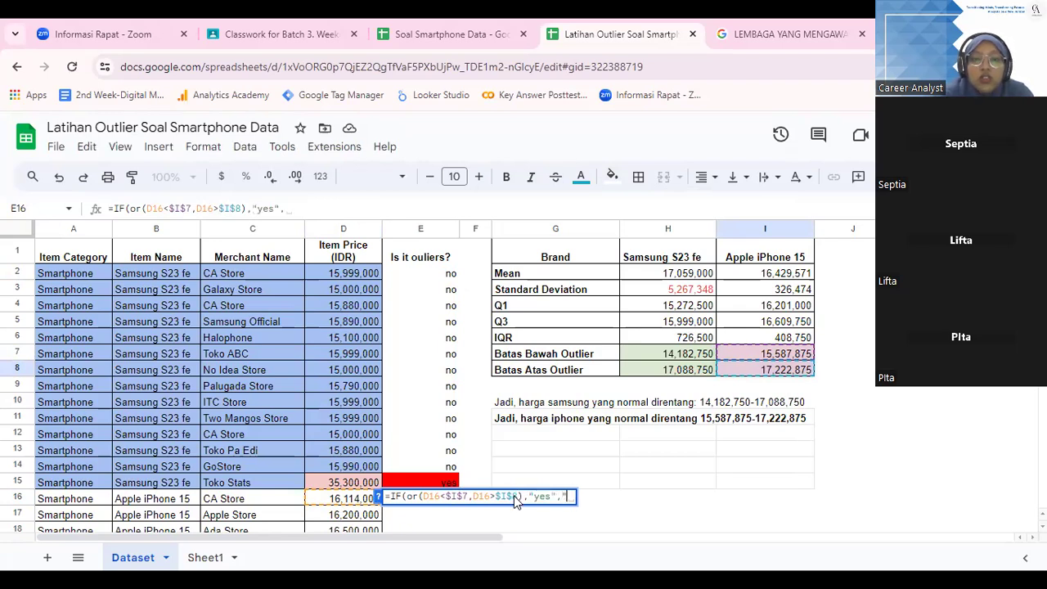
pyautogui.write('no")')
pyautogui.press('Return')
pyautogui.click(449, 498)
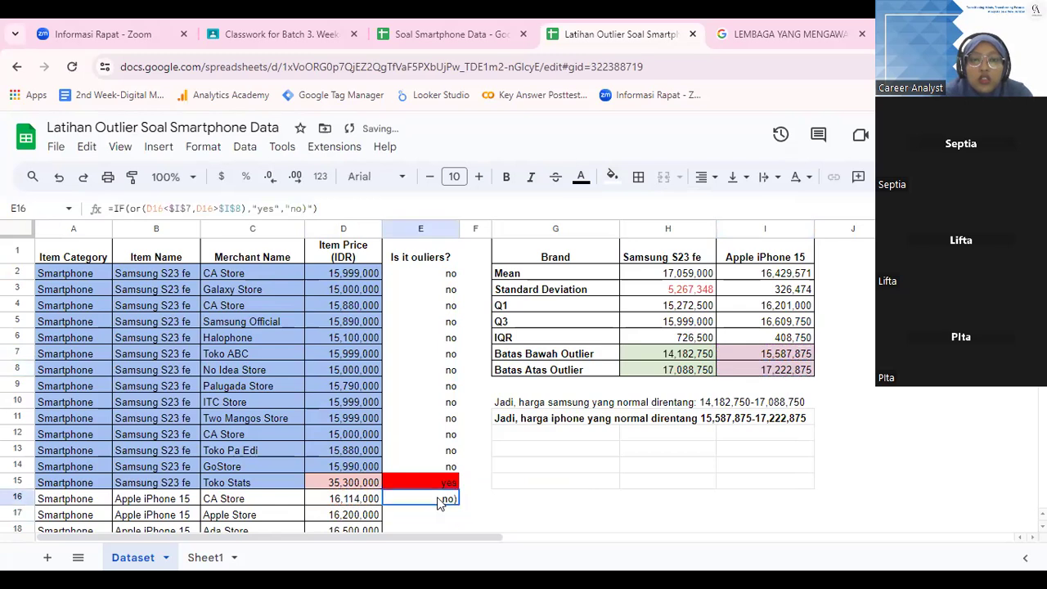
pyautogui.click(311, 208)
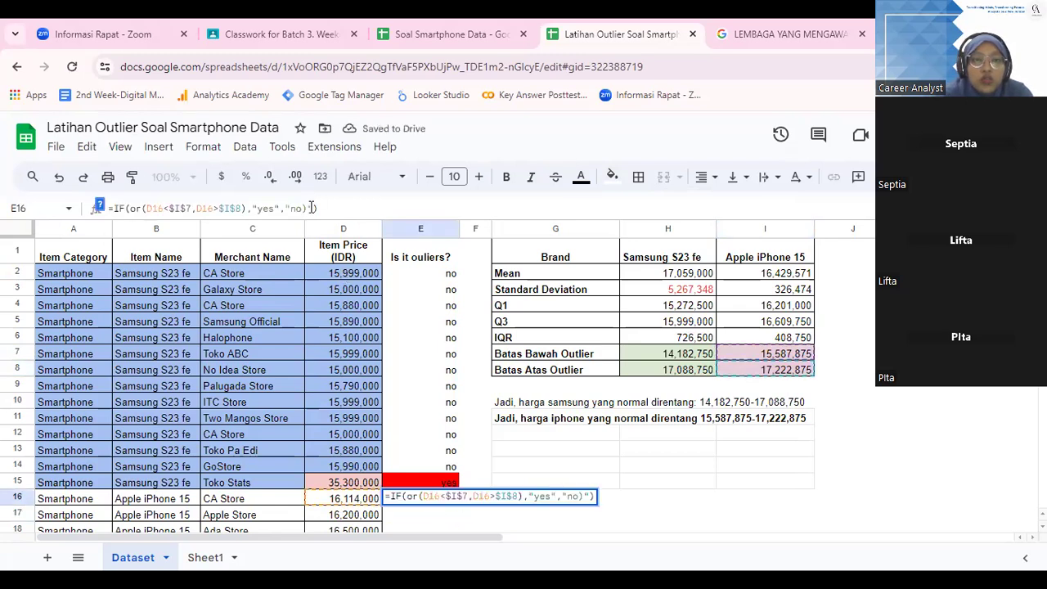
pyautogui.click(430, 495)
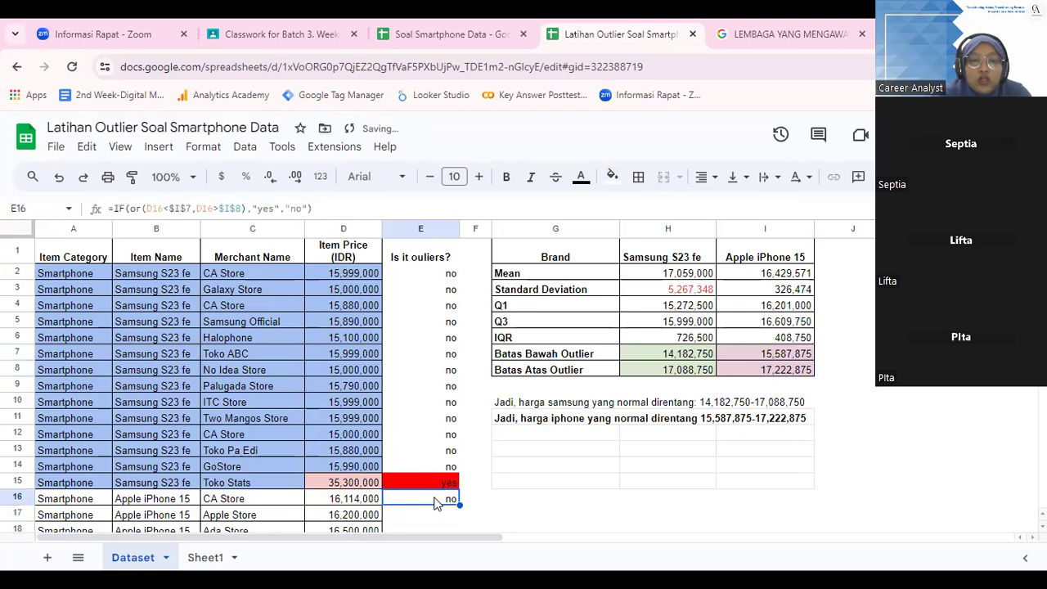
# Copy the E16 outlier formula down through E29 for all Apple iPhone 15 rows.
pyautogui.hotkey('ctrl', 'Down')
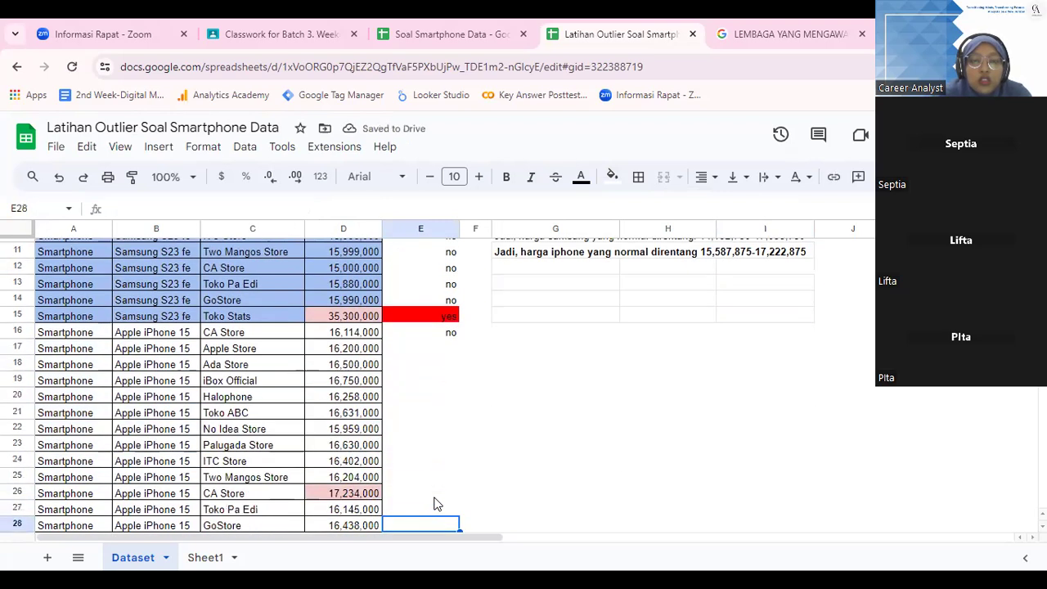
pyautogui.click(441, 336)
pyautogui.moveTo(459, 340); pyautogui.dragTo(449, 482)
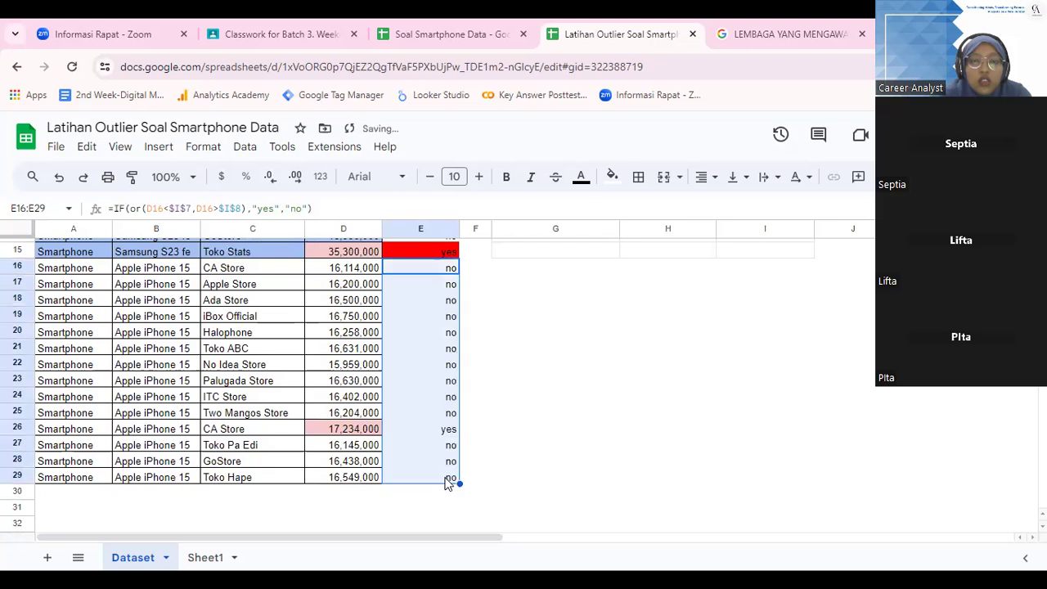
# Fill the "yes" outlier flag in E26 for the iPhone 15 CA Store row with red.
pyautogui.click(439, 381)
pyautogui.click(434, 429)
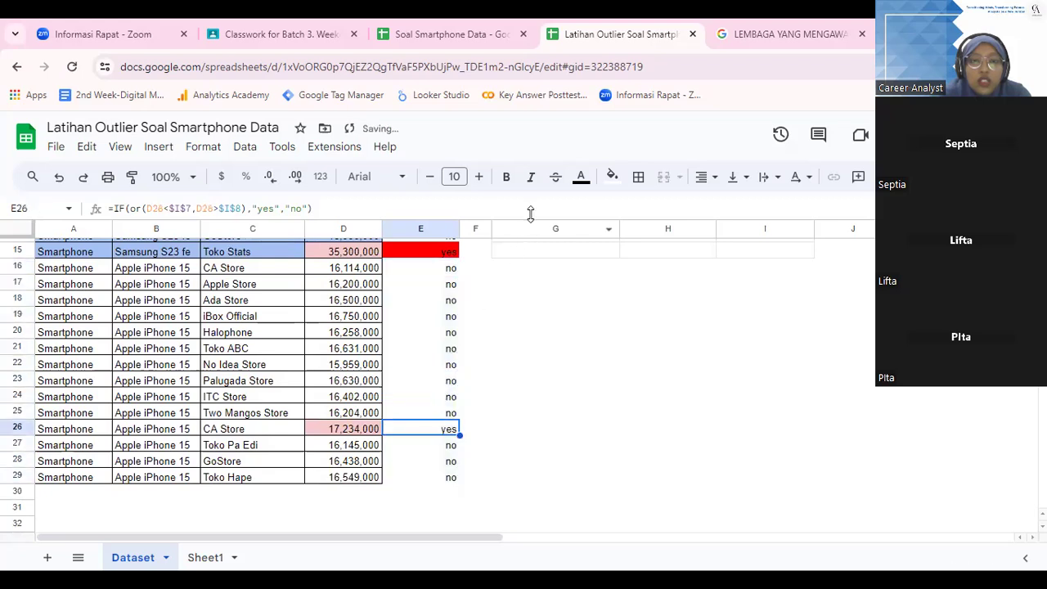
pyautogui.click(612, 177)
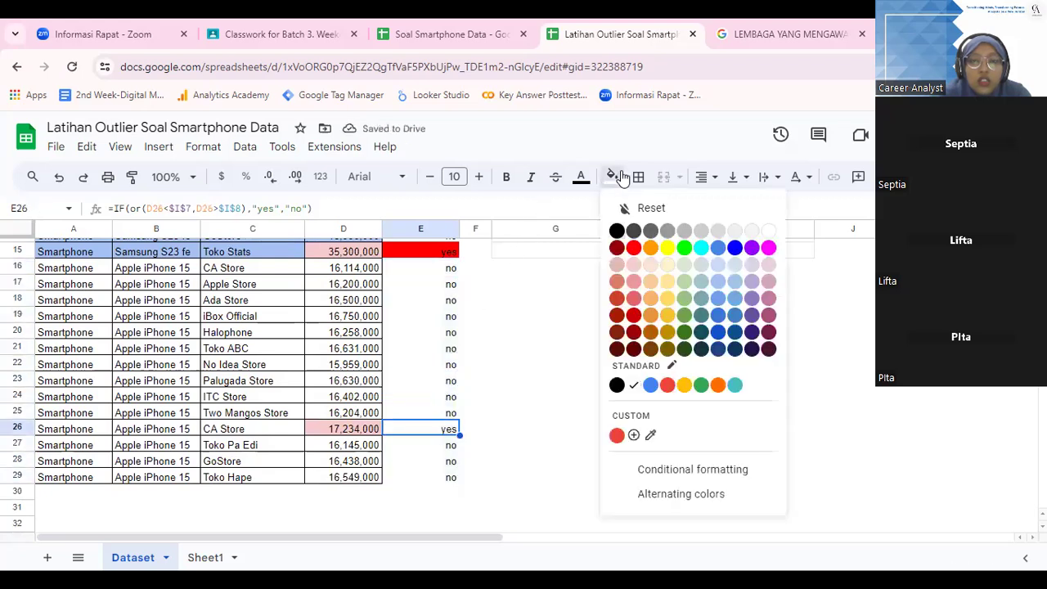
pyautogui.click(634, 248)
pyautogui.click(427, 304)
pyautogui.press('Up')
pyautogui.hotkey('ctrl', 'Up')
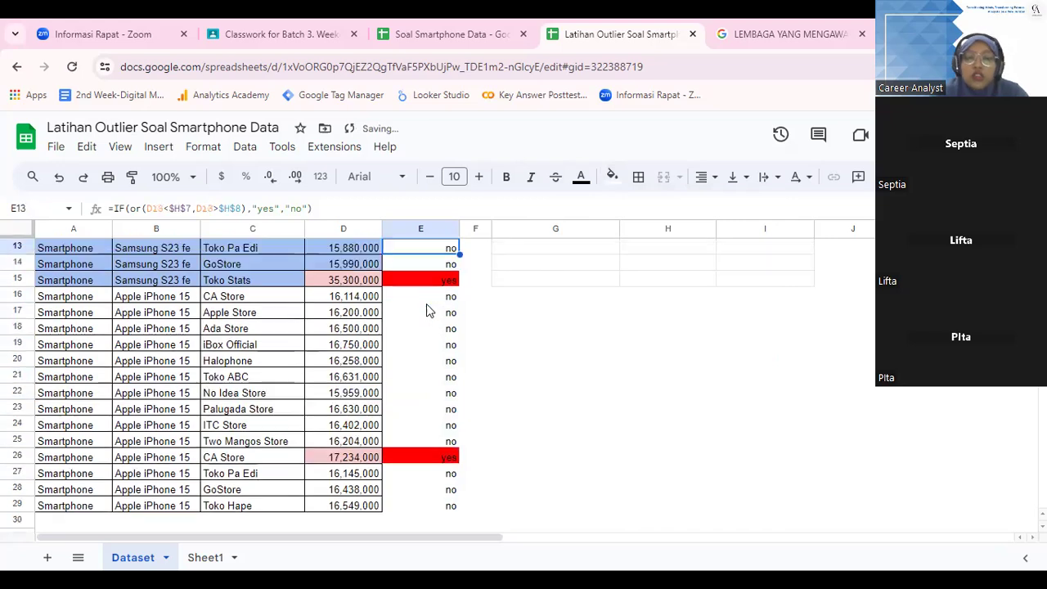
# Review the IF/OR outlier formulas in E2 and E5.
pyautogui.press('Down')
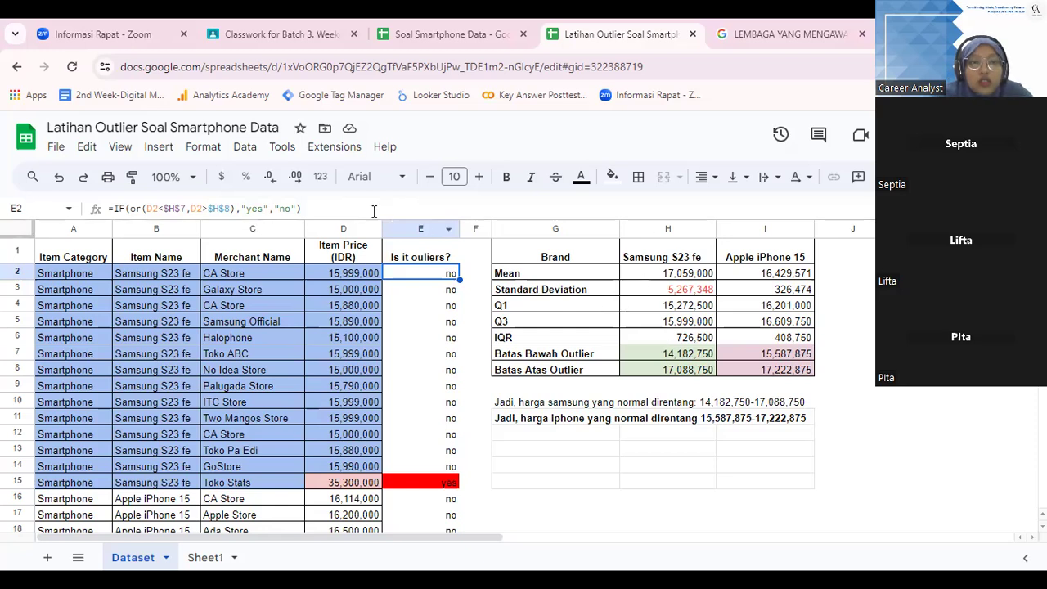
pyautogui.tripleClick(126, 198)
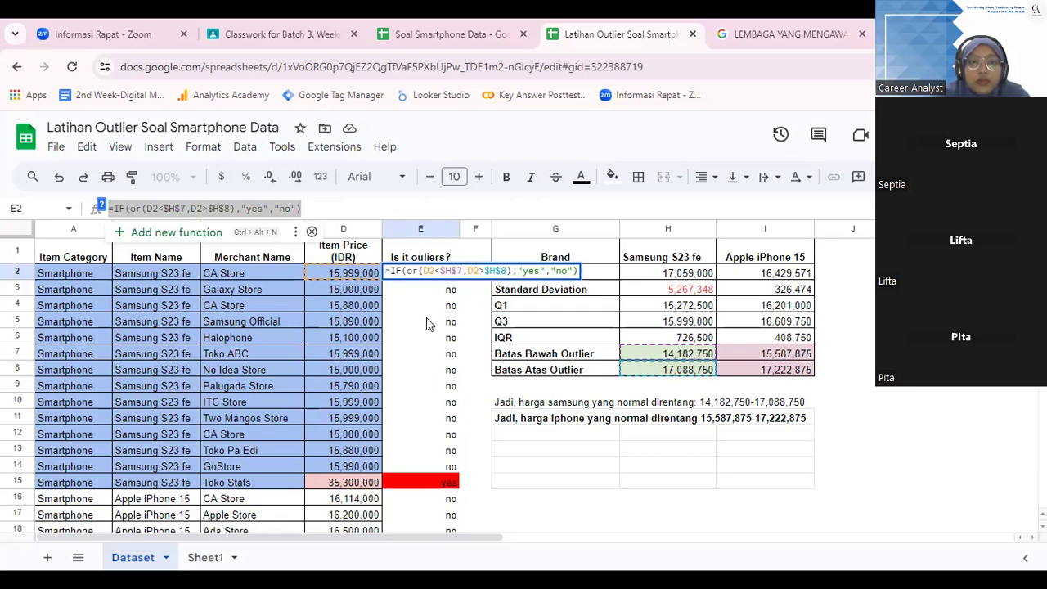
pyautogui.doubleClick(426, 320)
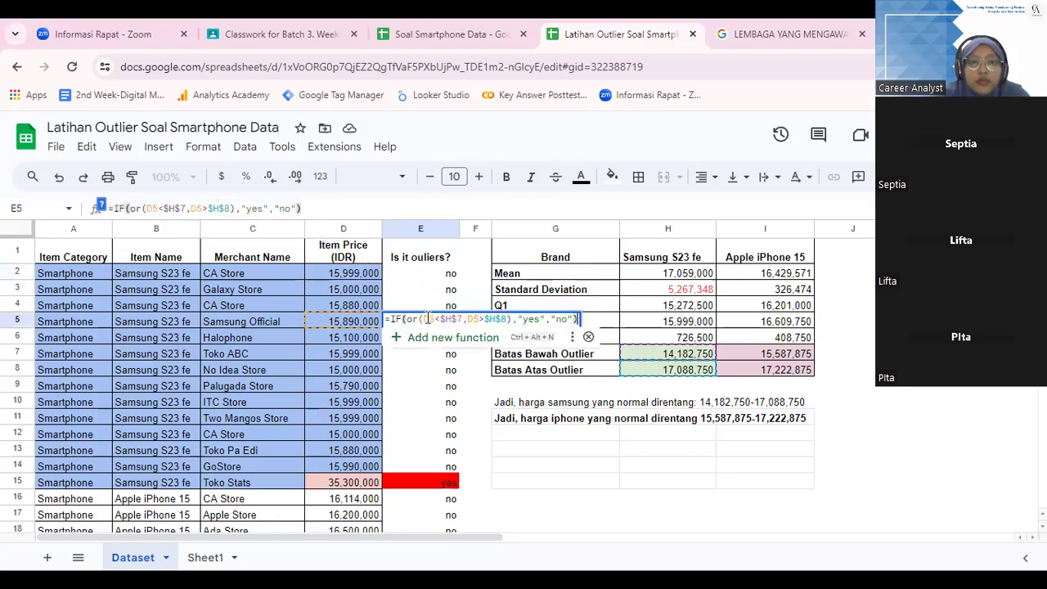
pyautogui.click(427, 281)
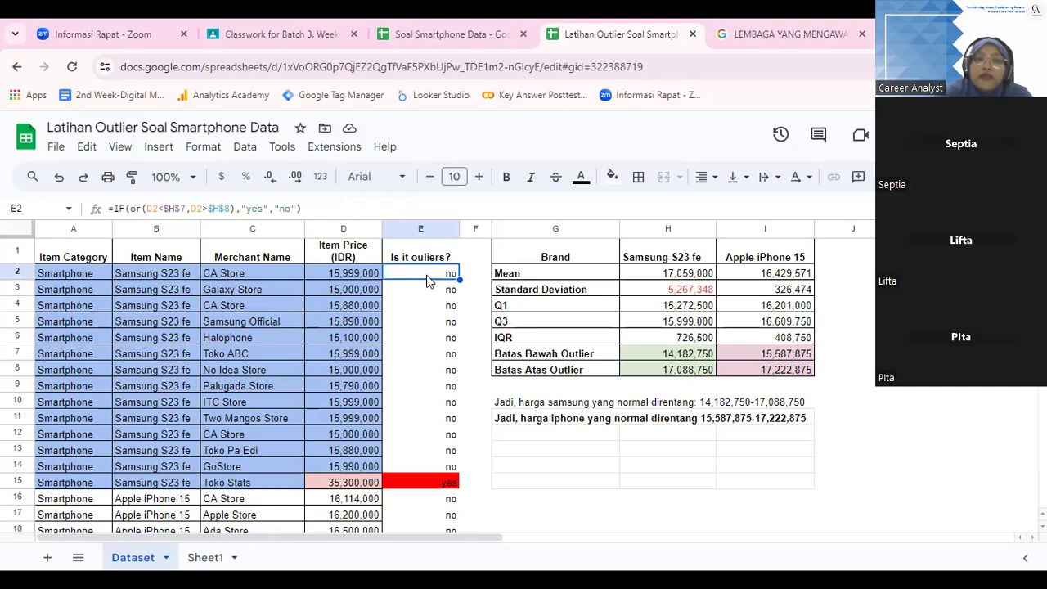
pyautogui.moveTo(417, 231); pyautogui.dragTo(72, 247)
pyautogui.hotkey('ctrl', 'c')
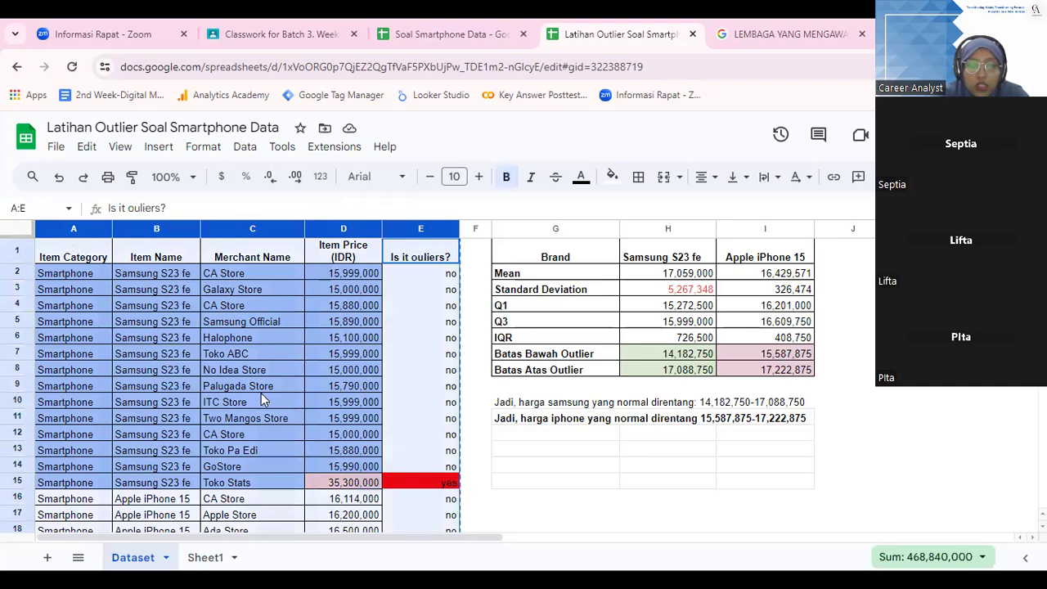
pyautogui.click(296, 309)
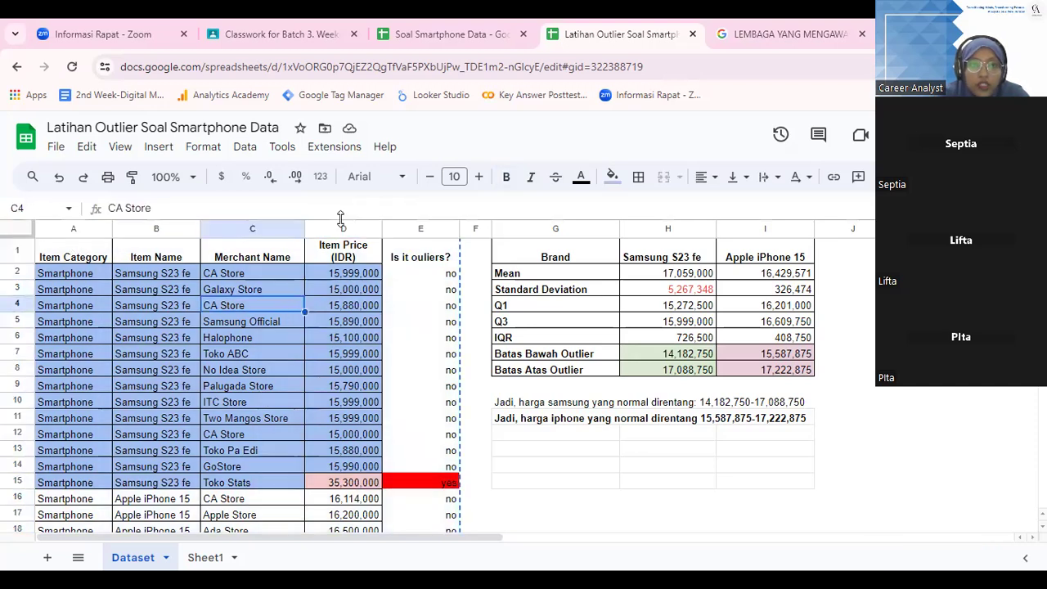
# Copy columns A to D of the Dataset sheet into a newly added sheet, starting at column A.
pyautogui.moveTo(342, 233); pyautogui.dragTo(72, 232)
pyautogui.hotkey('ctrl', 'c')
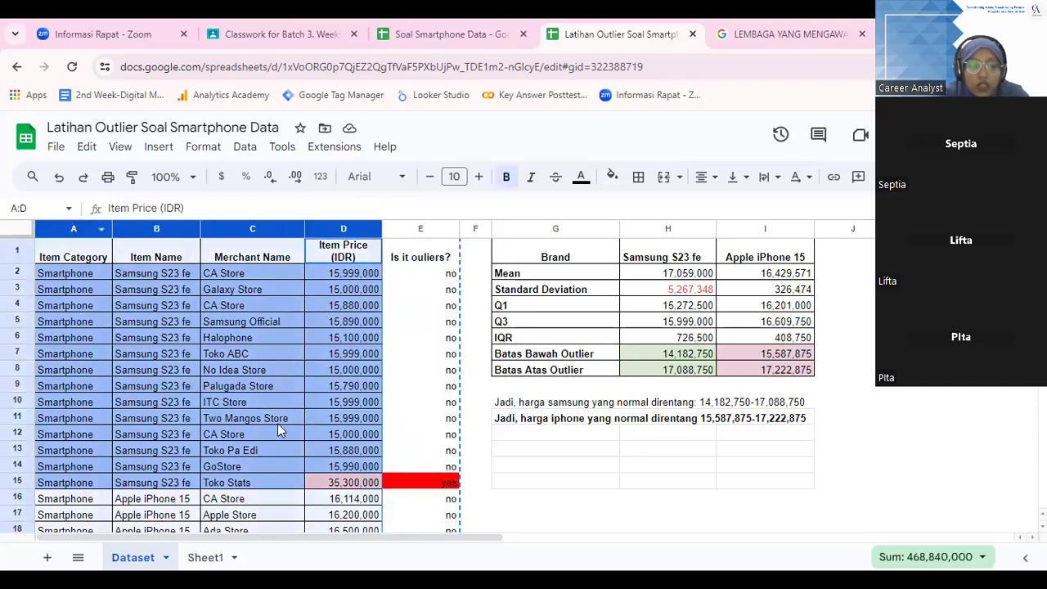
pyautogui.click(46, 557)
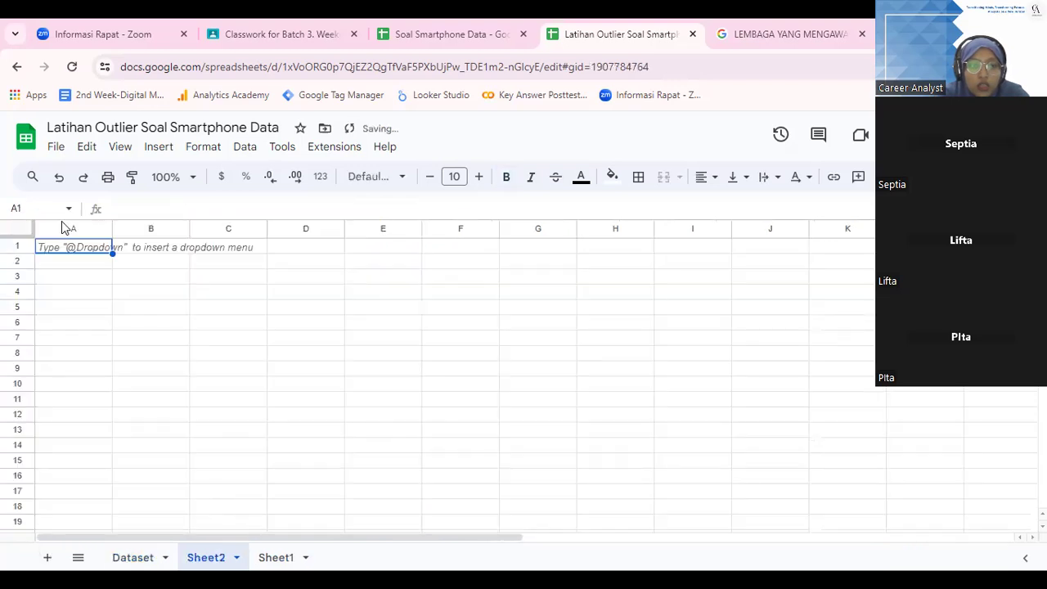
pyautogui.click(57, 231)
pyautogui.hotkey('ctrl', 'v')
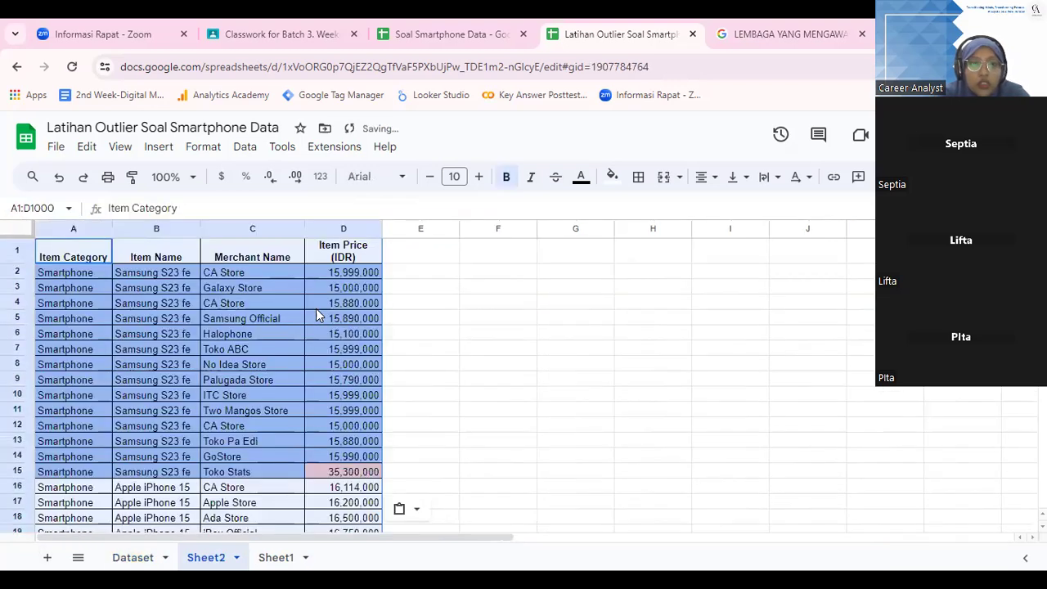
pyautogui.click(281, 410)
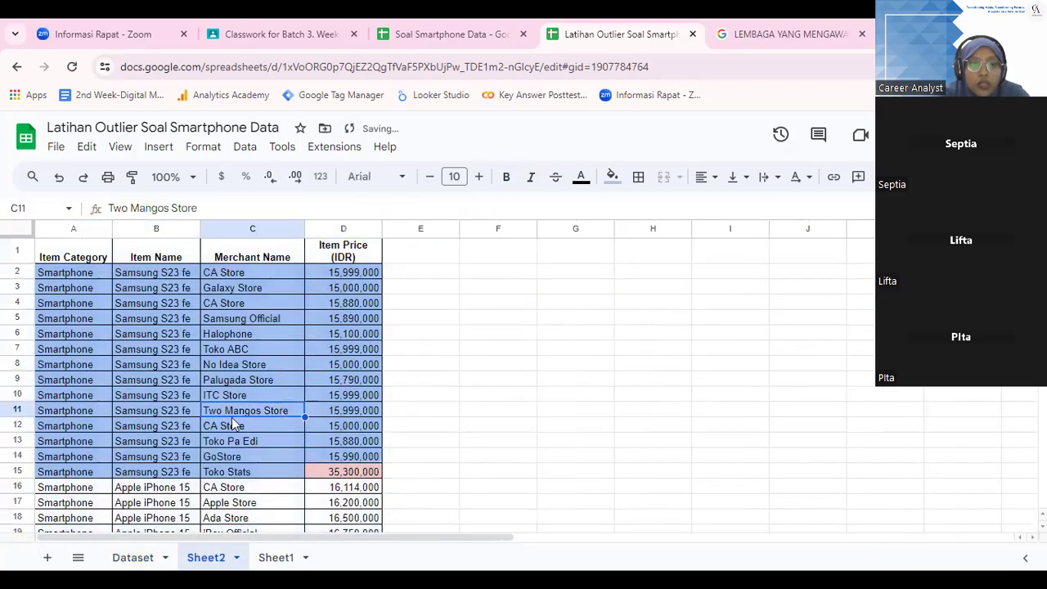
# Delete row 15, the Samsung S23 fe outlier from Toko Stats, in the new sheet.
pyautogui.click(16, 469)
pyautogui.rightClick(16, 468)
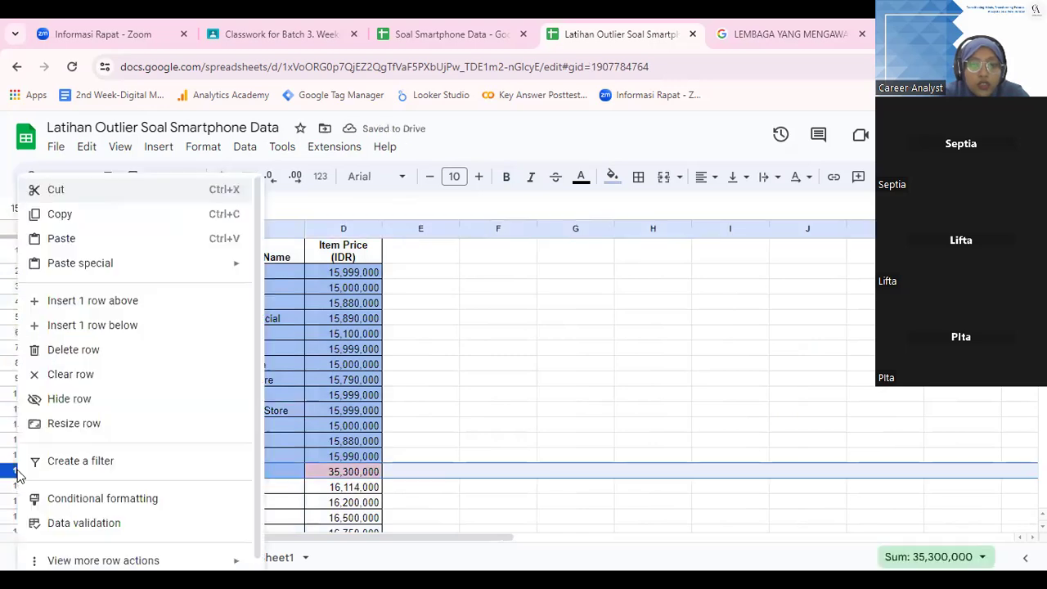
pyautogui.click(67, 353)
# Delete row 25, the Apple iPhone 15 outlier from CA Store, in the copied data.
pyautogui.click(217, 518)
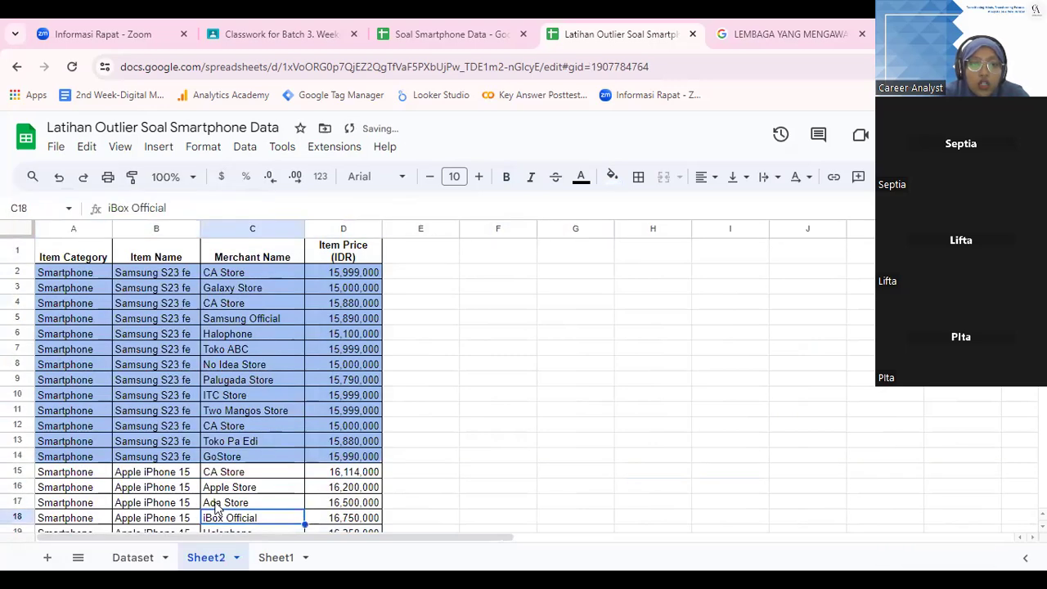
pyautogui.press('Down')
pyautogui.press('Down')
pyautogui.press('Down')
pyautogui.scroll(-3, 216, 508)
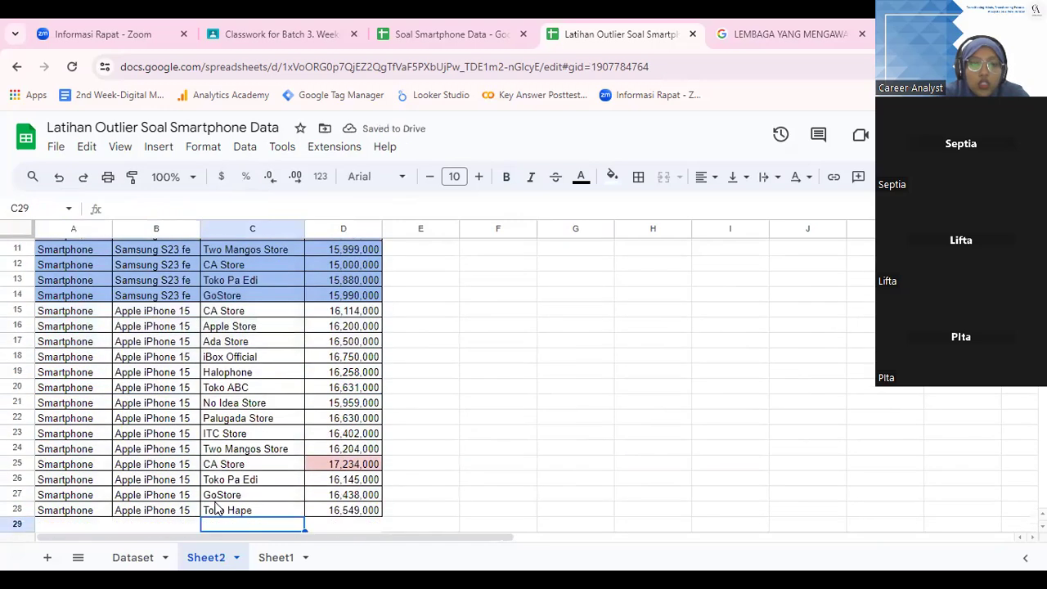
pyautogui.click(15, 463)
pyautogui.rightClick(15, 463)
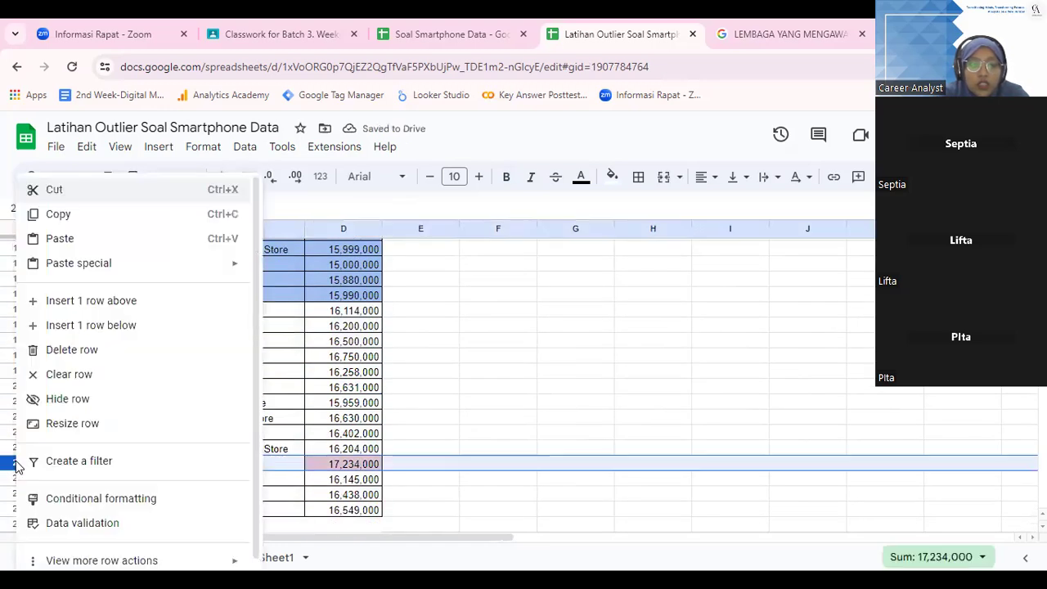
pyautogui.click(90, 350)
pyautogui.click(498, 363)
# Rename the sheet holding the outlier-free copy as "Data Cleaned".
pyautogui.press('Up')
pyautogui.press('Up')
pyautogui.press('Up')
pyautogui.press('Up')
pyautogui.press('Up')
pyautogui.press('Up')
pyautogui.press('Up')
pyautogui.press('Up')
pyautogui.press('Up')
pyautogui.press('Up')
pyautogui.press('Up')
pyautogui.press('Up')
pyautogui.press('Up')
pyautogui.press('Up')
pyautogui.press('Up')
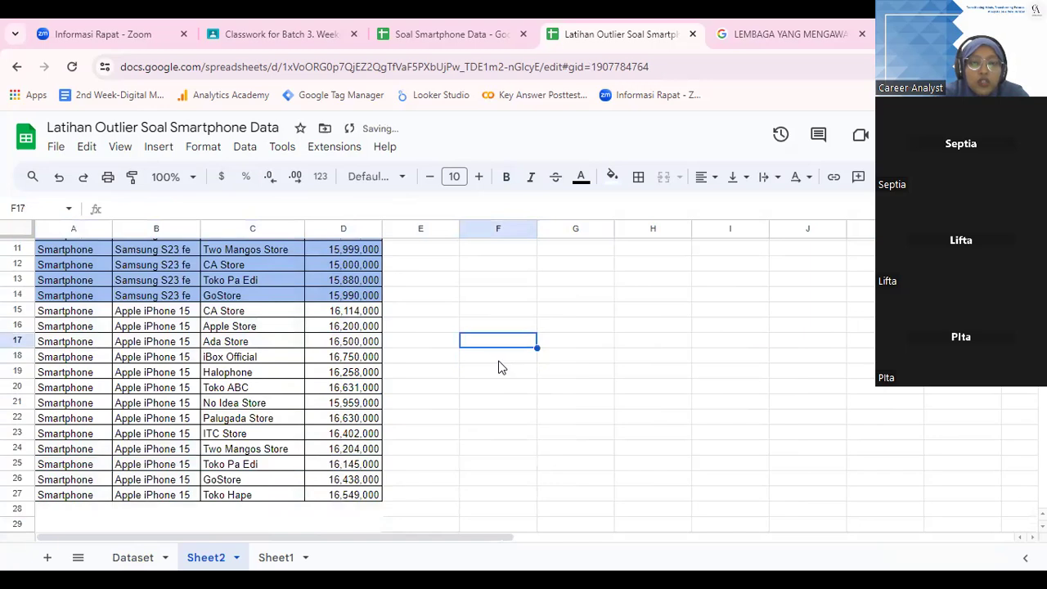
pyautogui.press('Up')
pyautogui.press('Up')
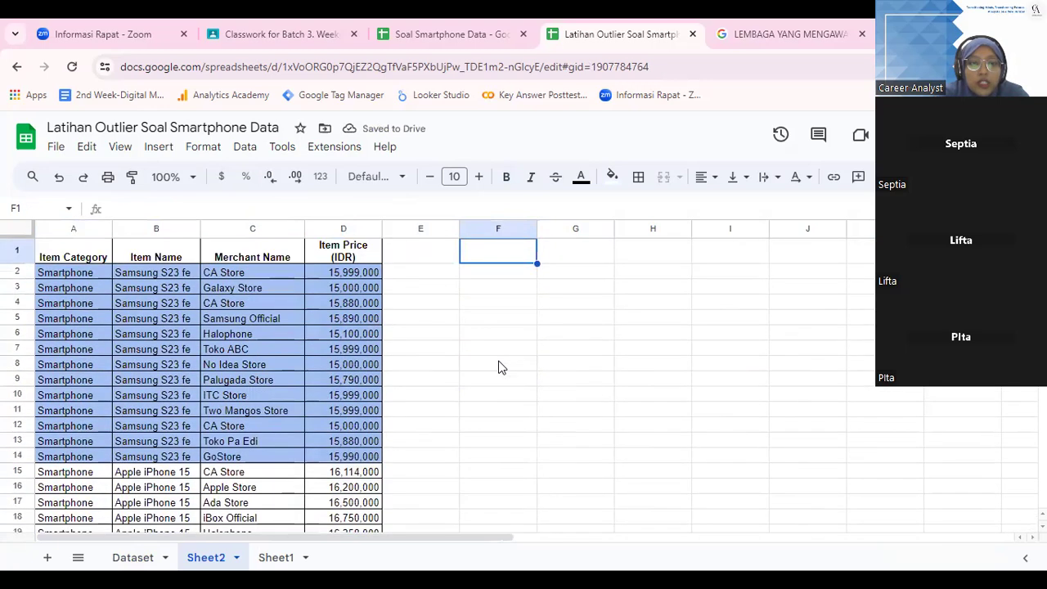
pyautogui.doubleClick(210, 558)
pyautogui.write('Data ')
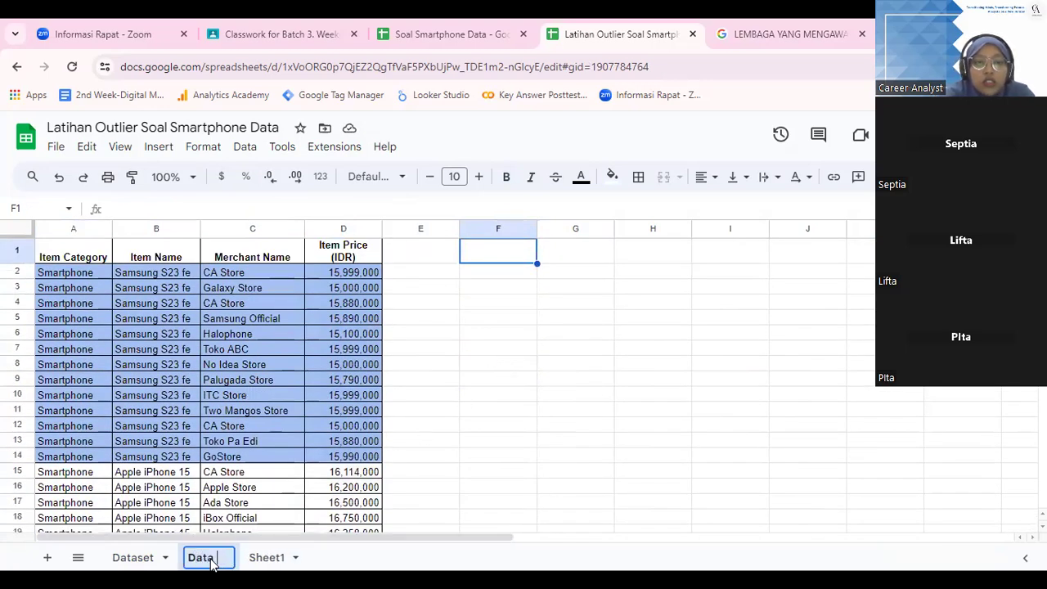
pyautogui.write('Cleaned')
pyautogui.press('Return')
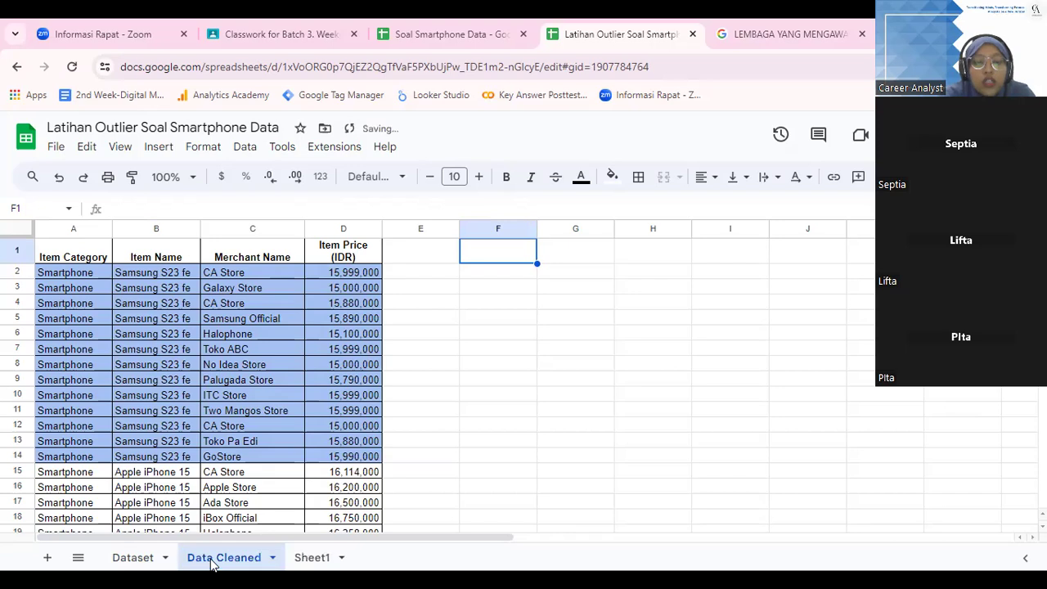
# Run XLMiner Descriptive Statistics on the cleaned Samsung S23 fe prices in D2:D14, with the output starting at F2.
pyautogui.click(484, 280)
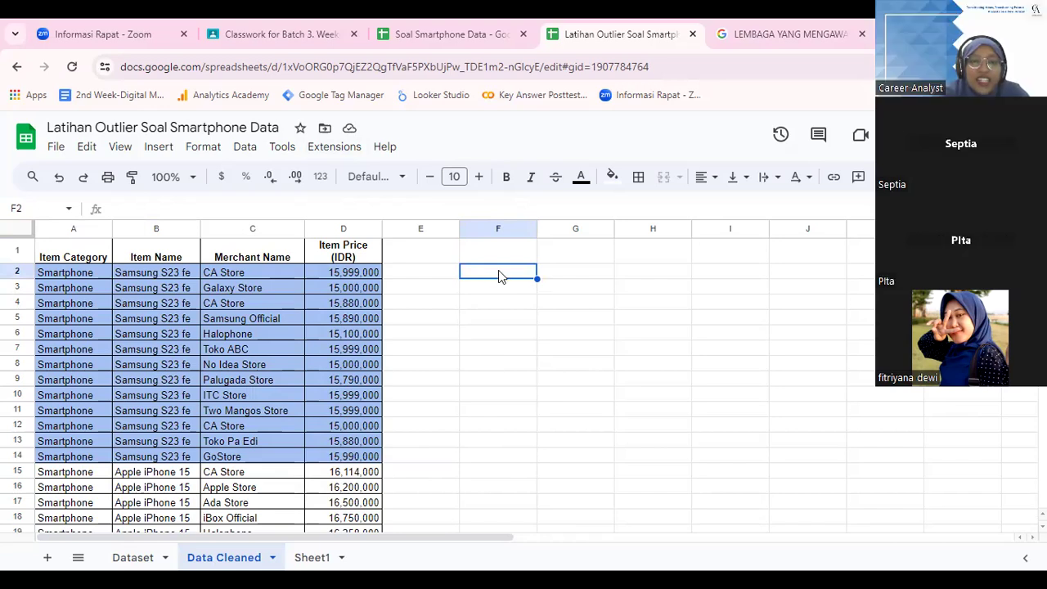
pyautogui.click(337, 147)
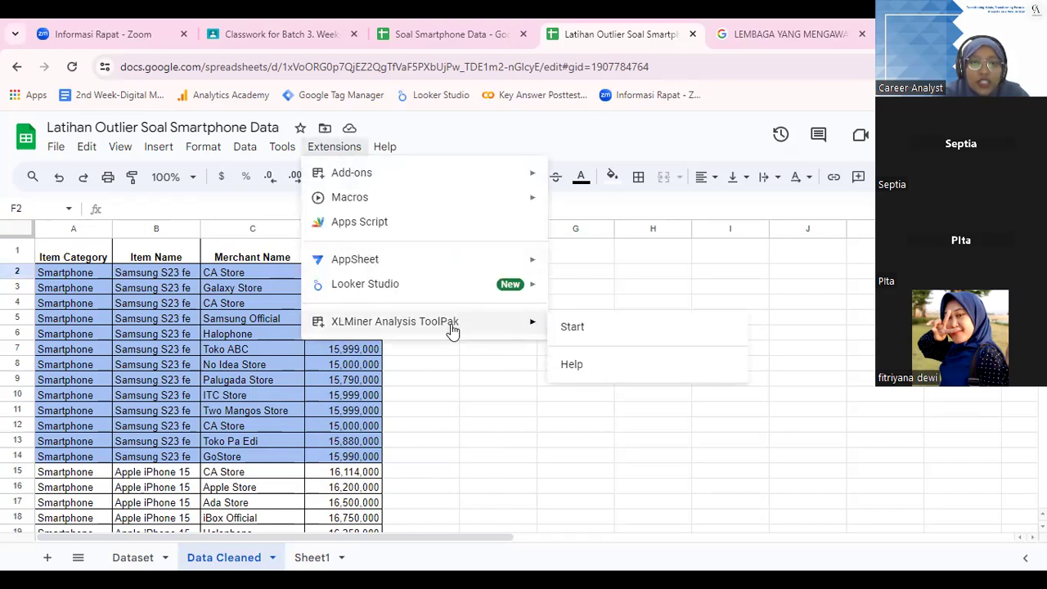
pyautogui.click(589, 331)
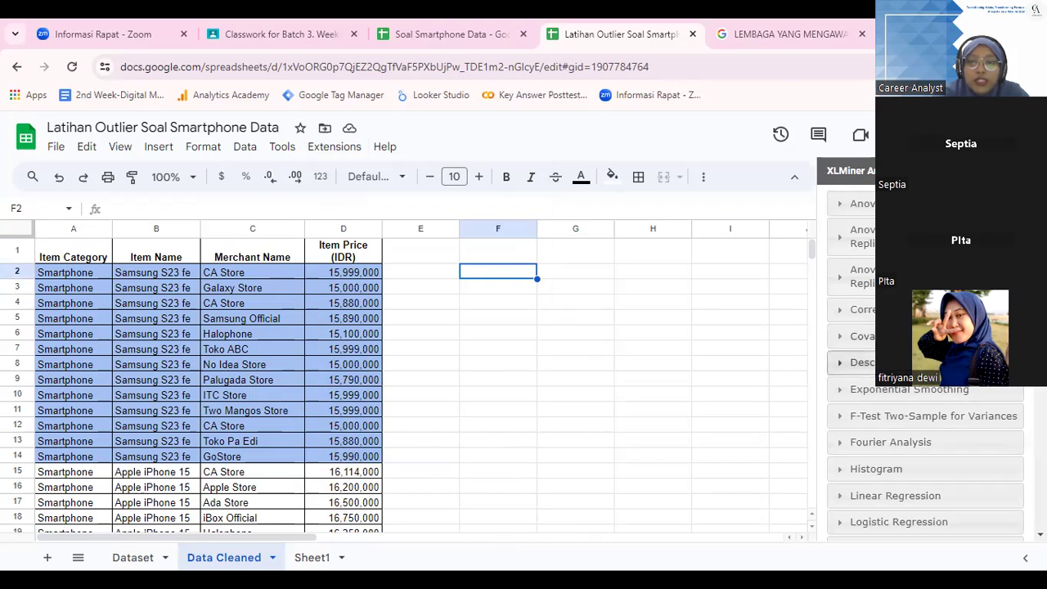
pyautogui.click(924, 362)
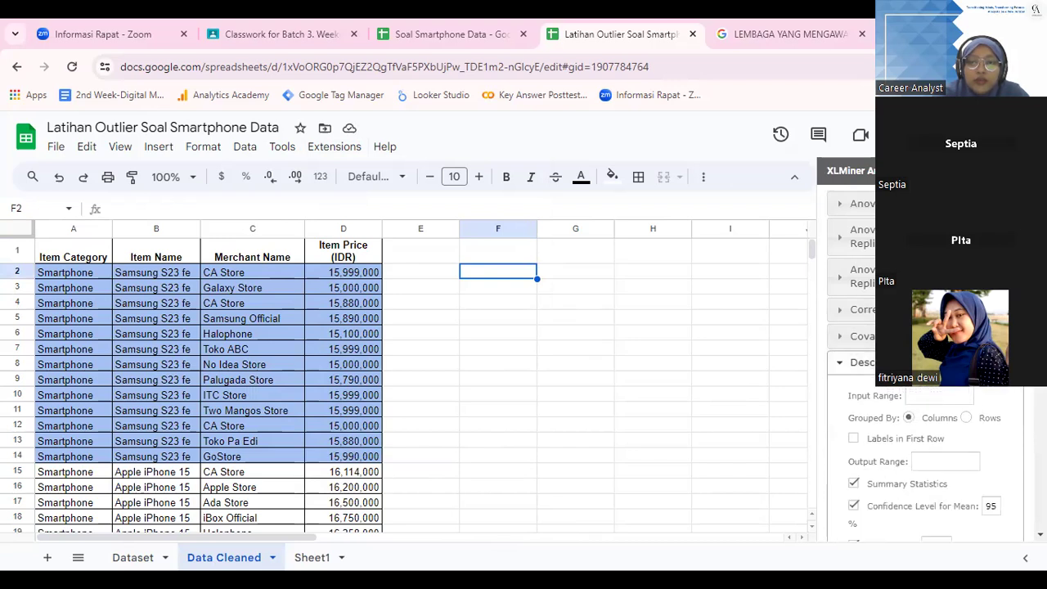
pyautogui.scroll(-2, 924, 368)
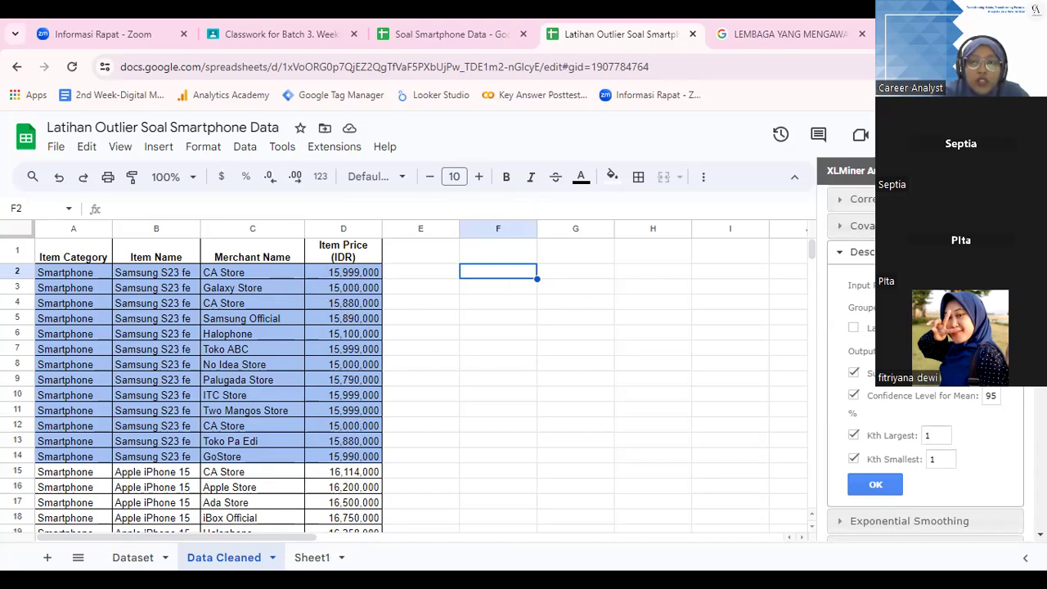
pyautogui.moveTo(368, 272); pyautogui.dragTo(339, 457)
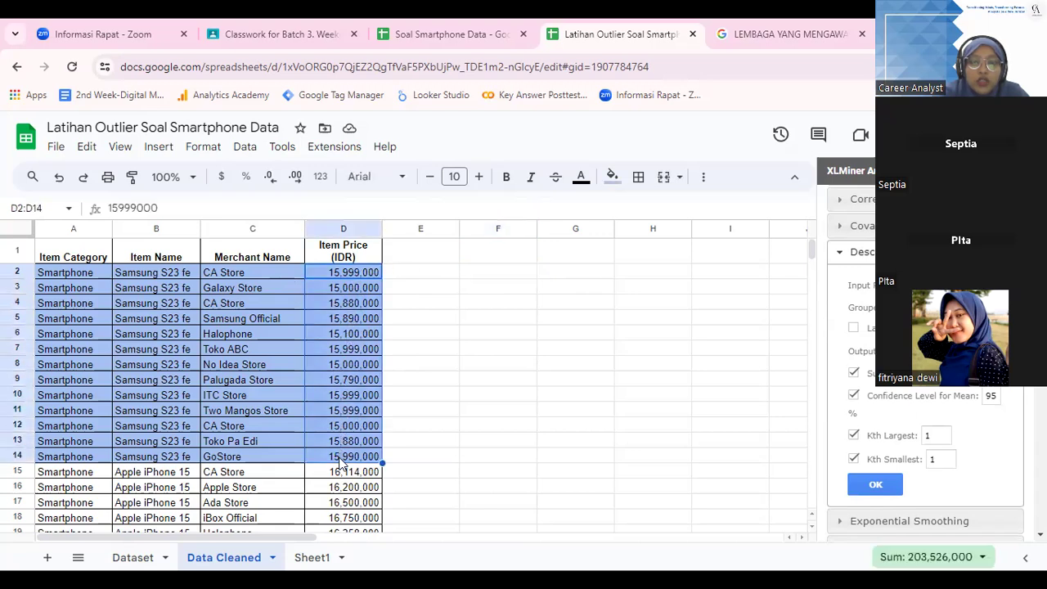
pyautogui.click(491, 275)
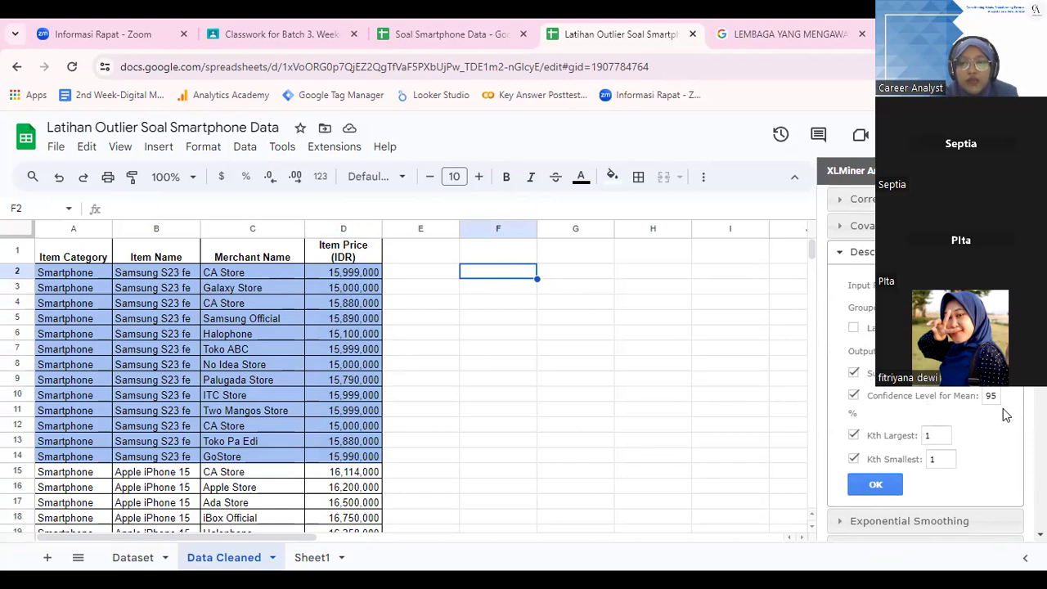
pyautogui.click(876, 485)
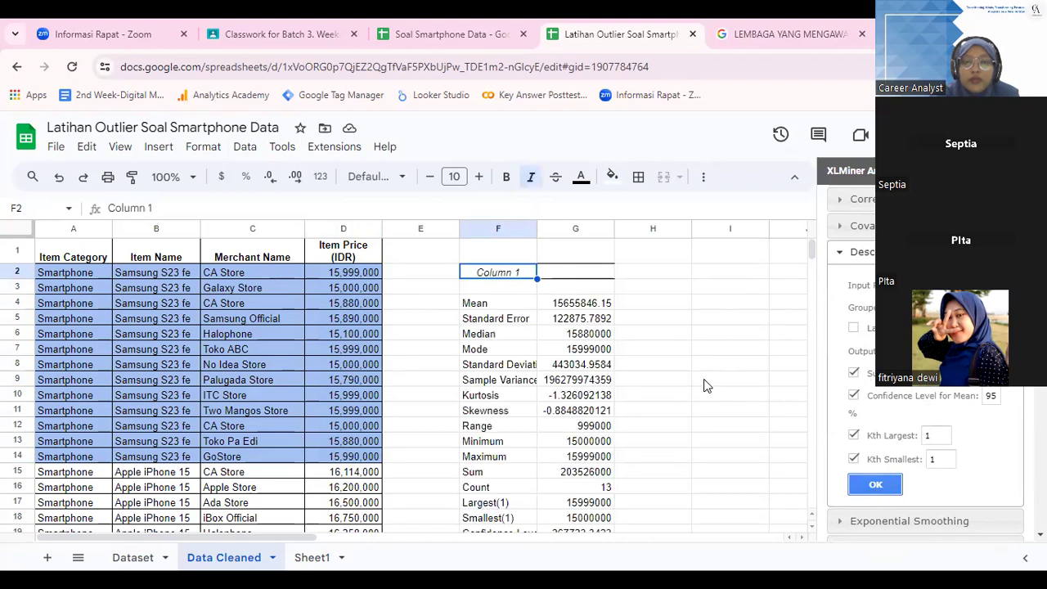
# Fill the Skewness row F11:G11 of the statistics output with red.
pyautogui.moveTo(576, 411); pyautogui.dragTo(503, 415)
pyautogui.click(612, 177)
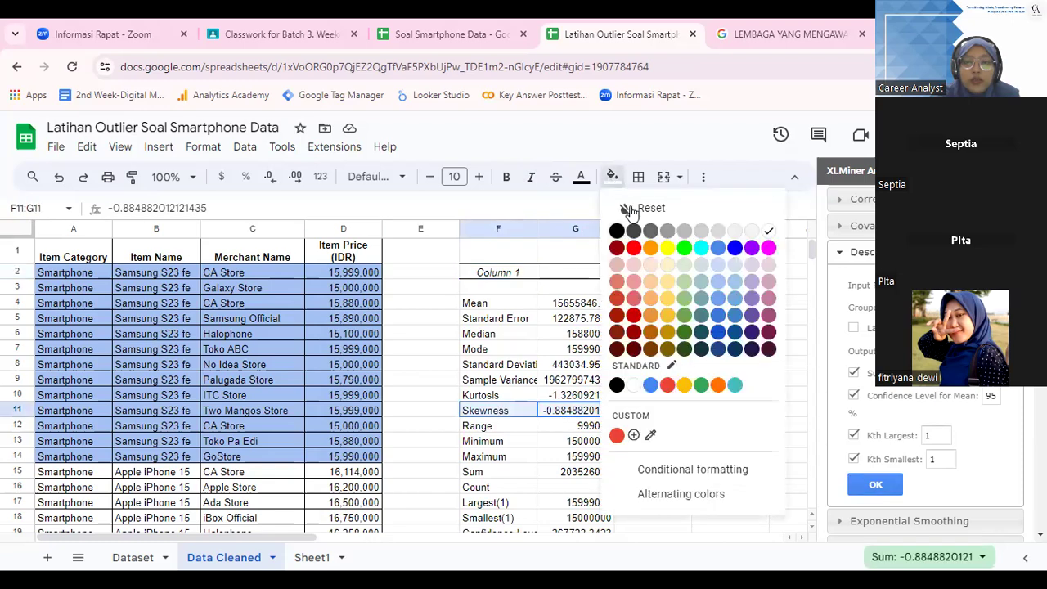
pyautogui.click(637, 245)
pyautogui.click(679, 336)
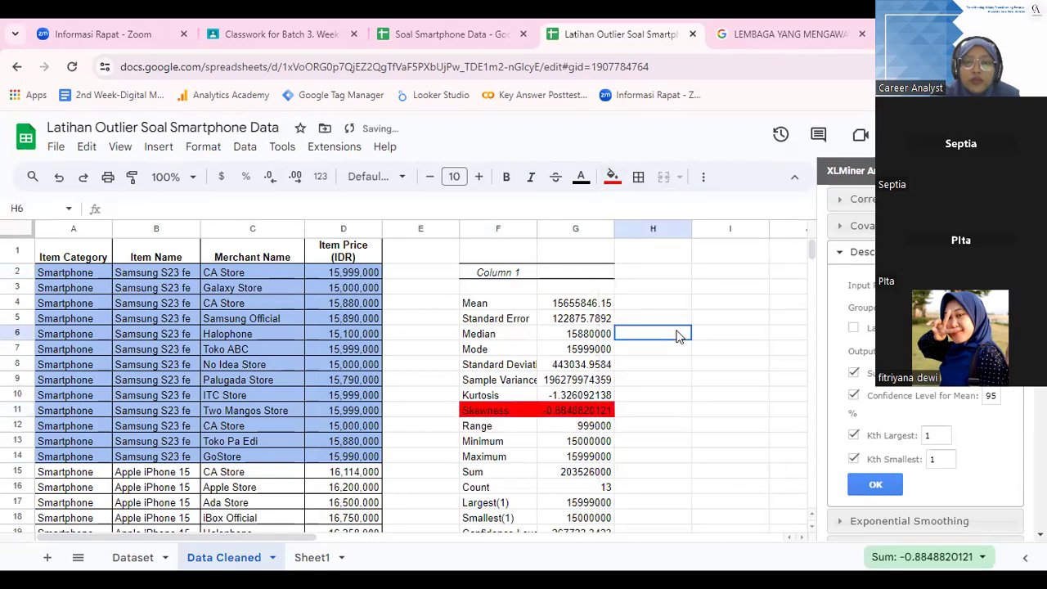
# Fill the Skewness label and value in F11:G11 with light green.
pyautogui.moveTo(563, 409); pyautogui.dragTo(519, 416)
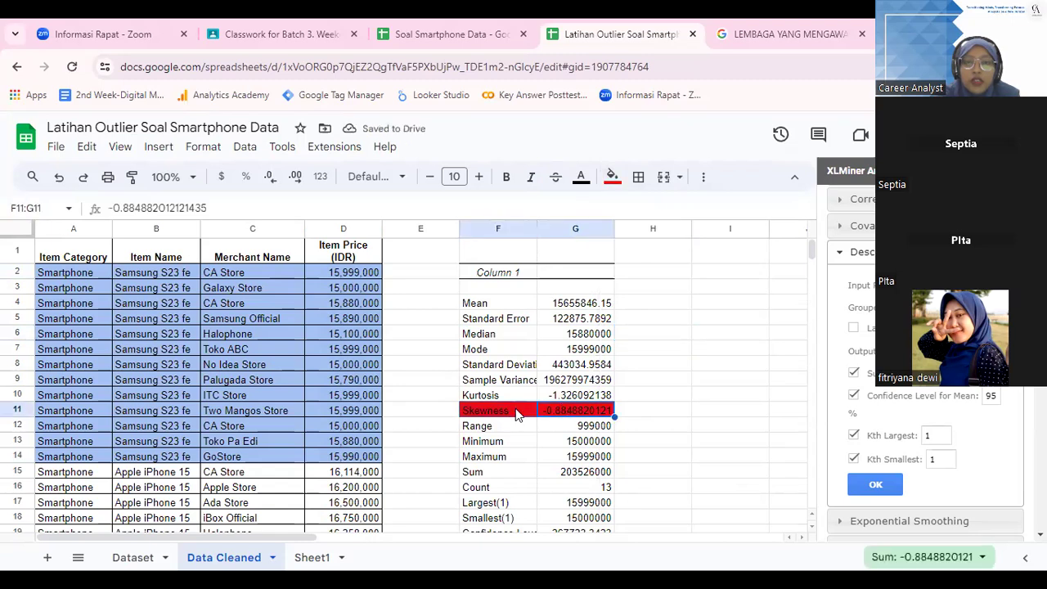
pyautogui.click(612, 176)
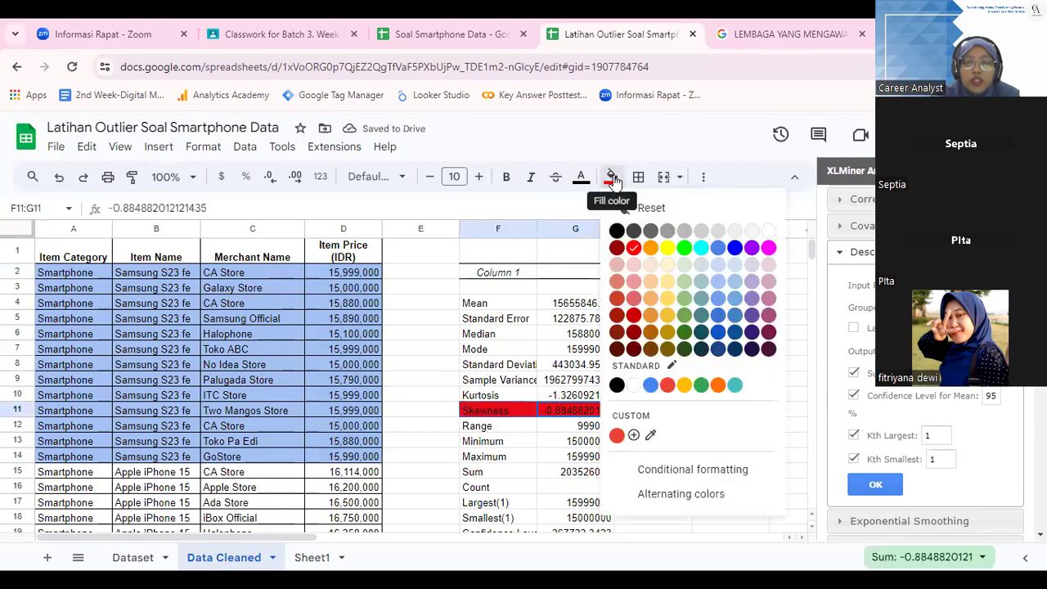
pyautogui.click(684, 281)
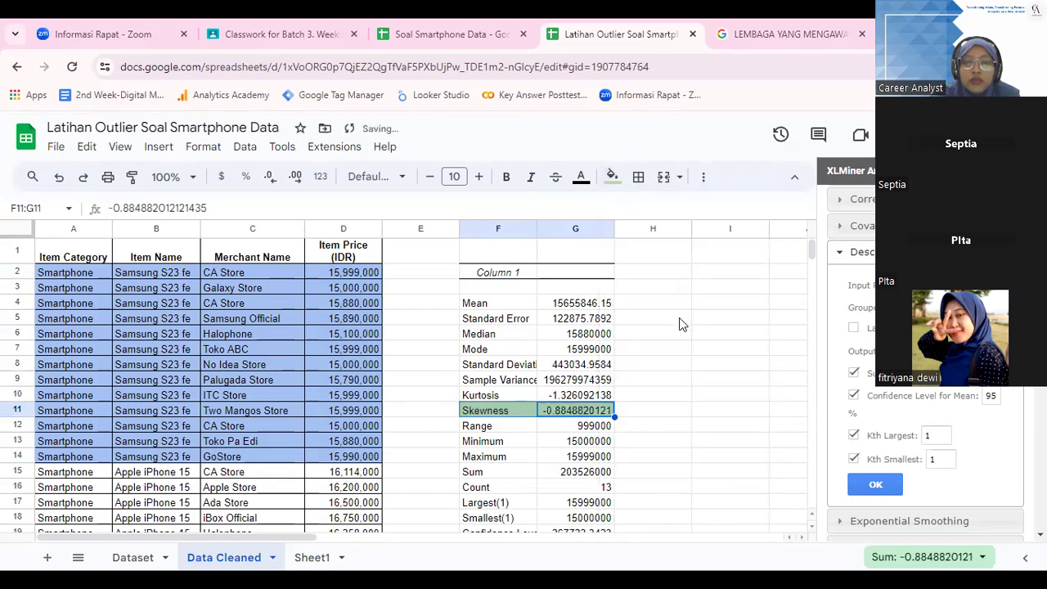
pyautogui.click(679, 324)
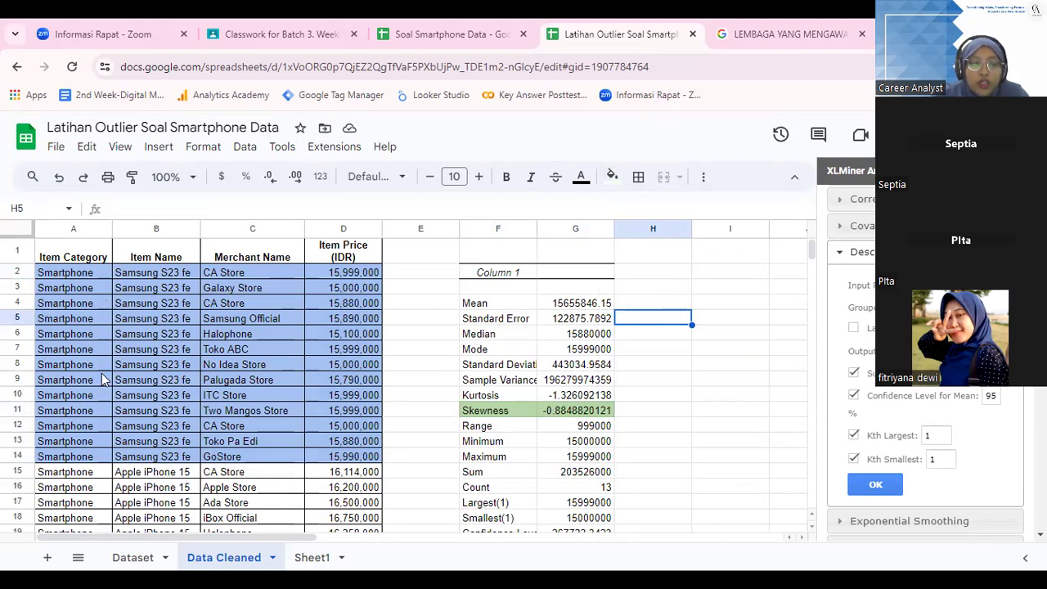
# Copy the original Samsung S23 fe data A1:D15 from the Dataset sheet into Data Cleaned, starting at I1.
pyautogui.click(133, 557)
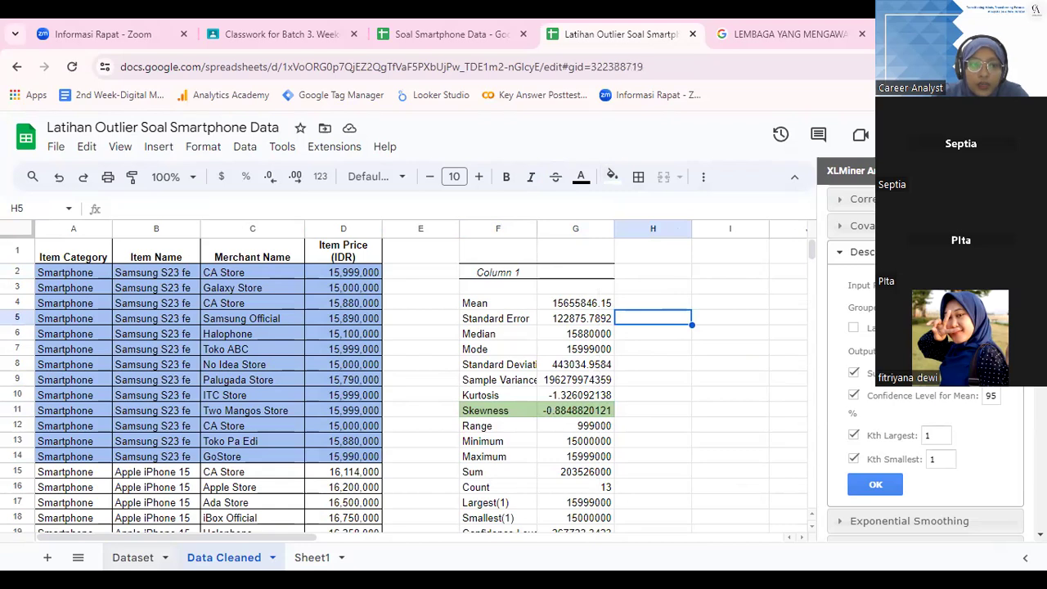
pyautogui.click(358, 486)
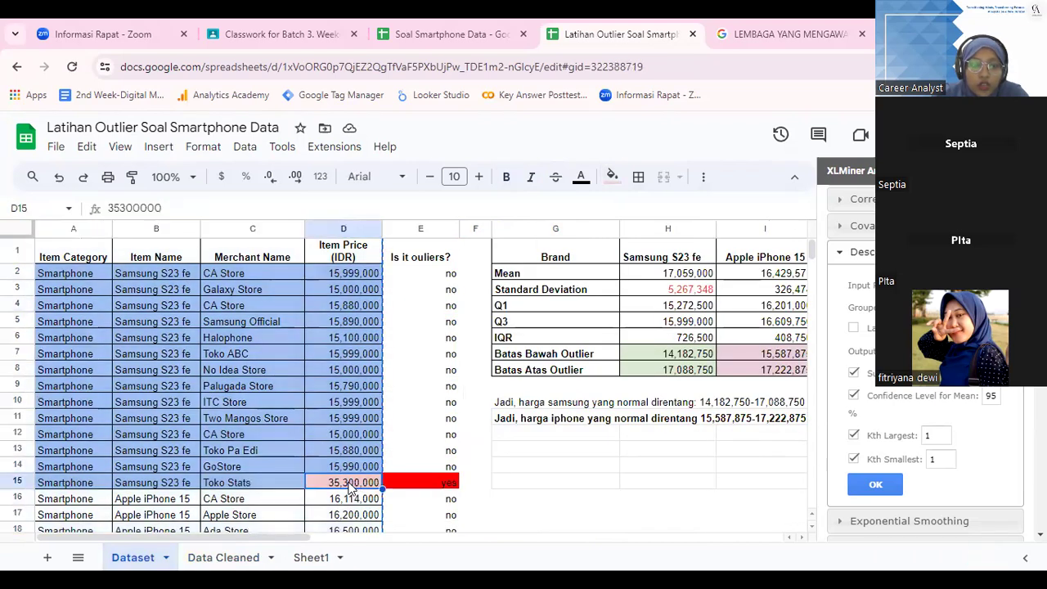
pyautogui.hotkey('ctrl', 'shift', 'Up')
pyautogui.hotkey('ctrl', 'shift', 'Left')
pyautogui.hotkey('ctrl', 'c')
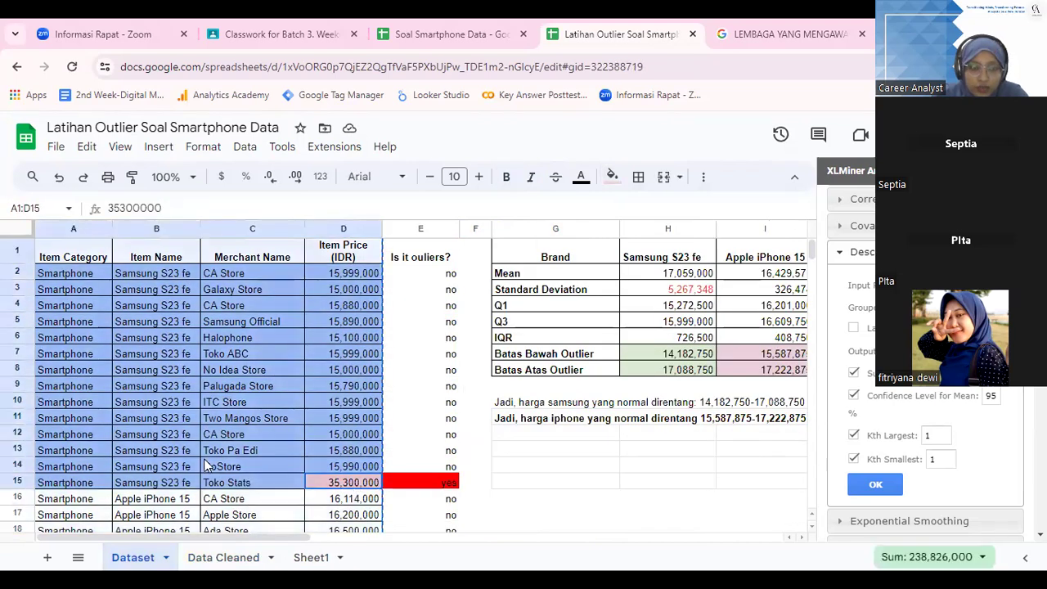
pyautogui.hotkey('ctrl', 'shift', 'pagedown')
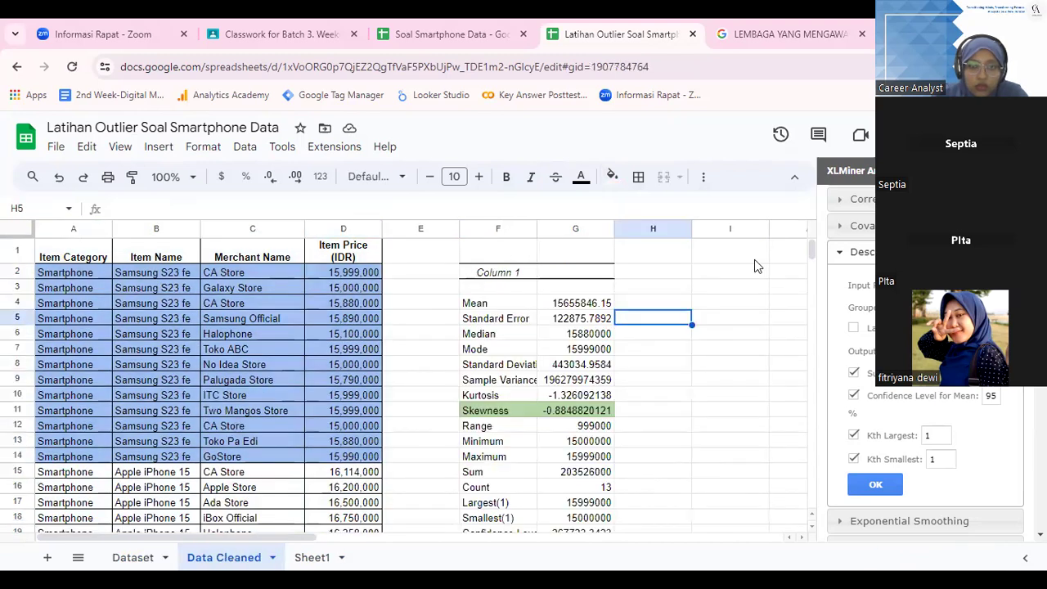
pyautogui.click(731, 255)
pyautogui.hotkey('ctrl', 'v')
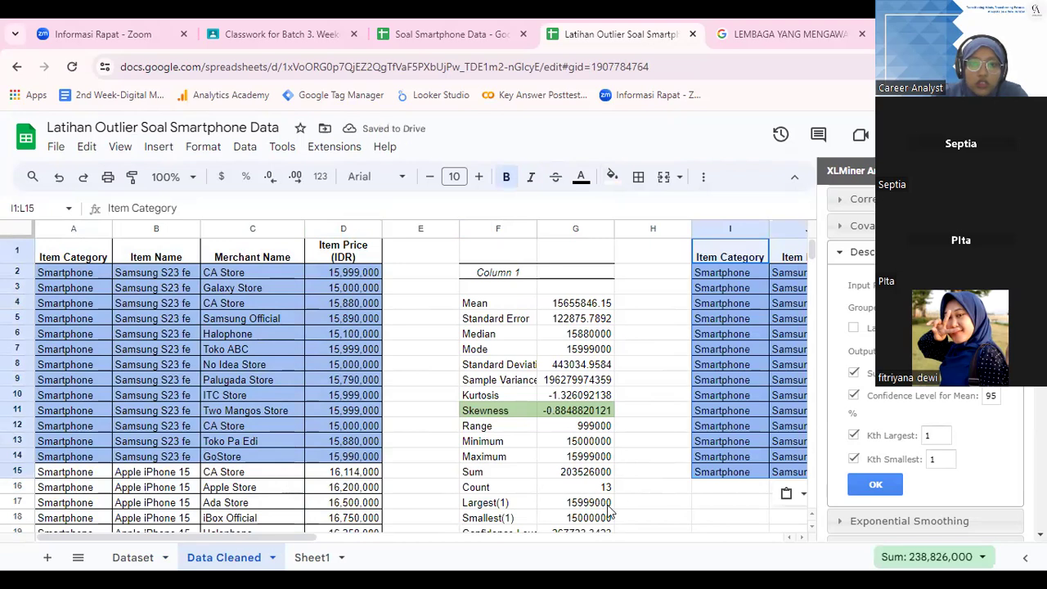
# Run XLMiner Descriptive Statistics on the original Samsung S23 fe prices in L2:L15, with the output starting at N2.
pyautogui.click(712, 512)
pyautogui.press('Right')
pyautogui.press('Right')
pyautogui.press('Right')
pyautogui.press('Right')
pyautogui.press('Right')
pyautogui.press('Right')
pyautogui.press('Right')
pyautogui.press('Right')
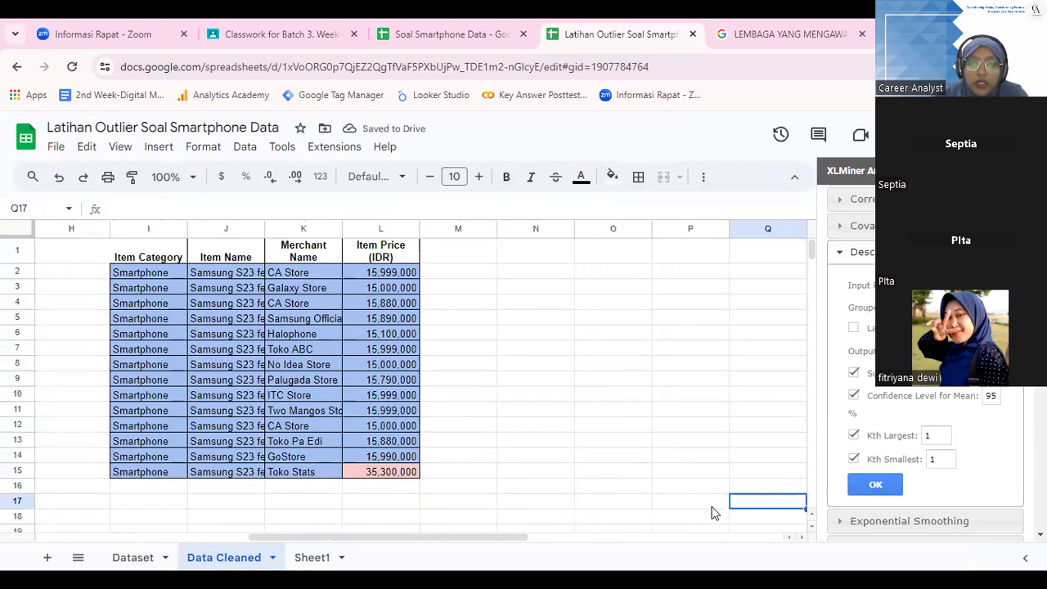
pyautogui.press('Left')
pyautogui.press('Left')
pyautogui.press('Left')
pyautogui.press('Left')
pyautogui.press('Left')
pyautogui.press('Left')
pyautogui.press('Left')
pyautogui.press('Left')
pyautogui.press('Left')
pyautogui.press('Left')
pyautogui.press('Left')
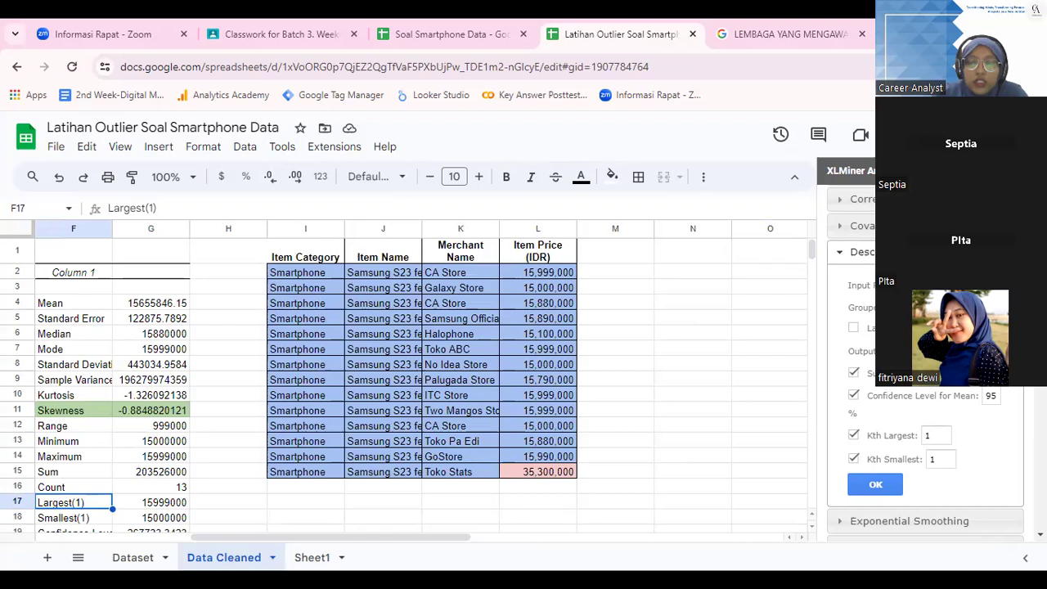
pyautogui.moveTo(555, 276); pyautogui.dragTo(544, 479)
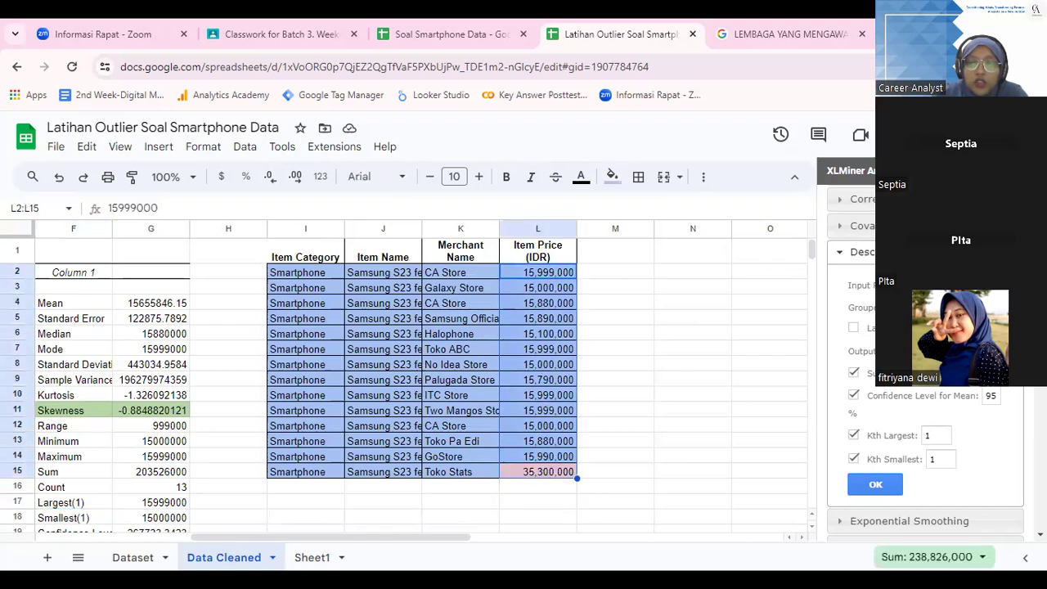
pyautogui.click(678, 274)
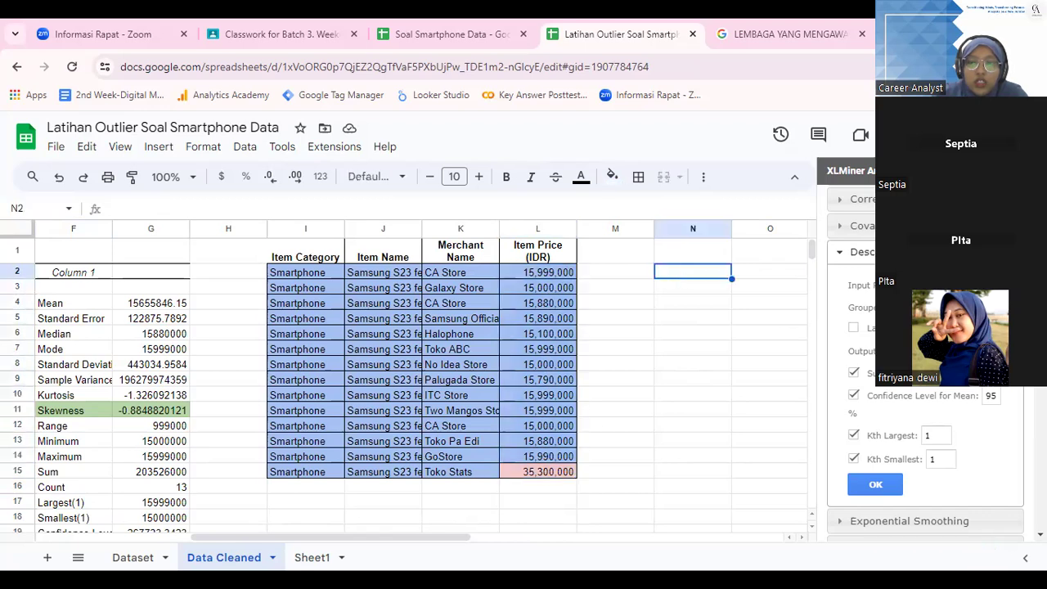
pyautogui.click(884, 489)
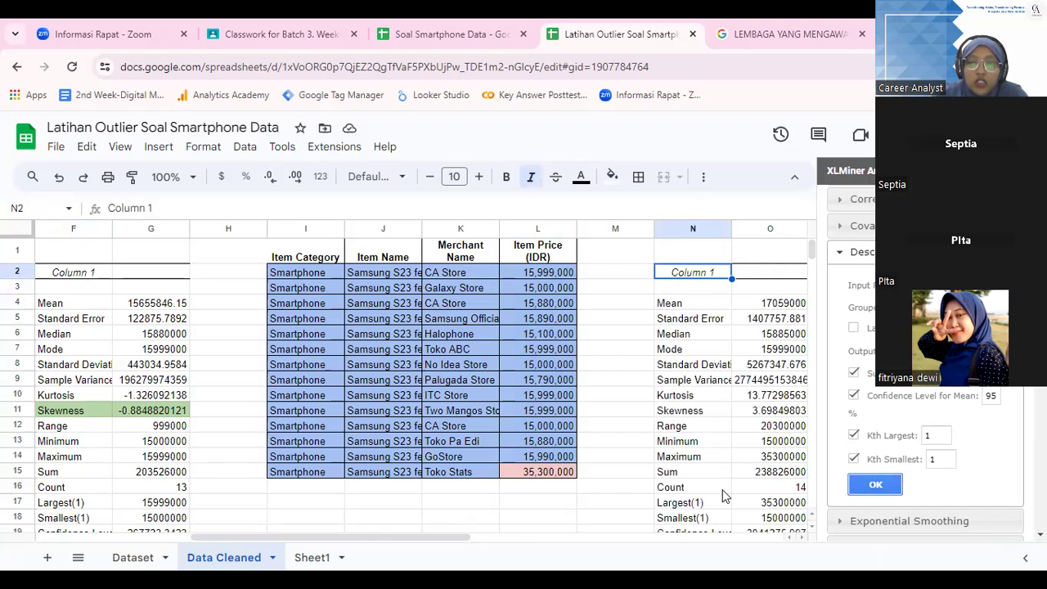
# Fill the Skewness label and value in N11:O11 with light green and close the XLMiner sidebar.
pyautogui.moveTo(765, 411); pyautogui.dragTo(695, 411)
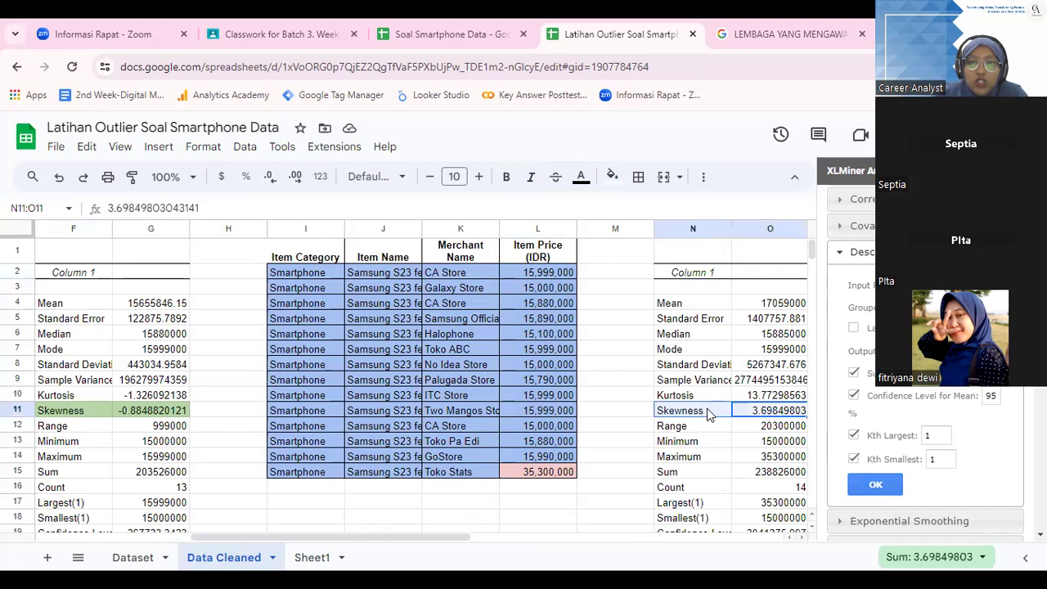
pyautogui.click(612, 177)
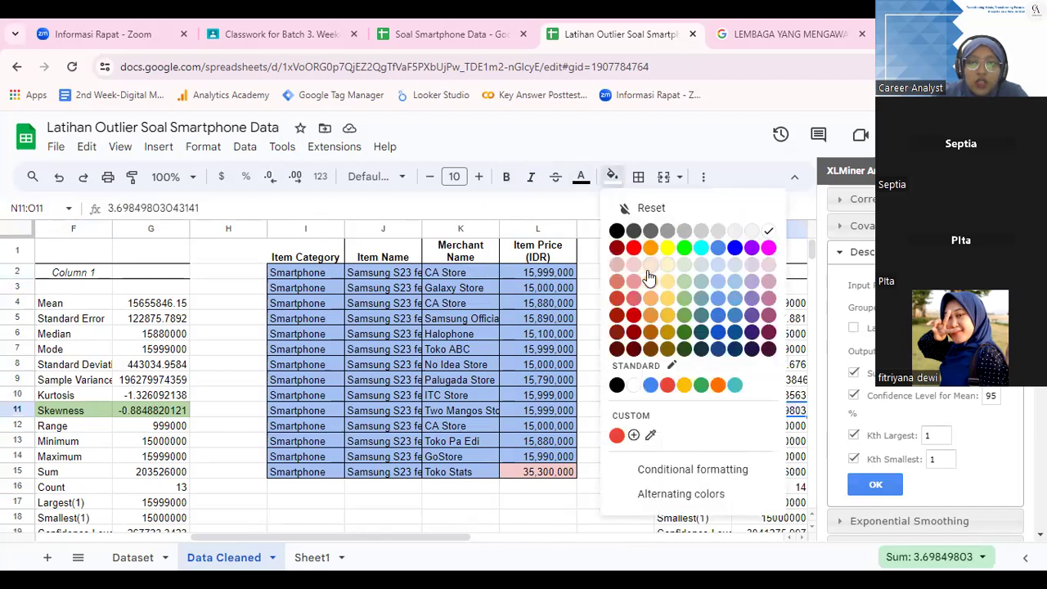
pyautogui.click(686, 268)
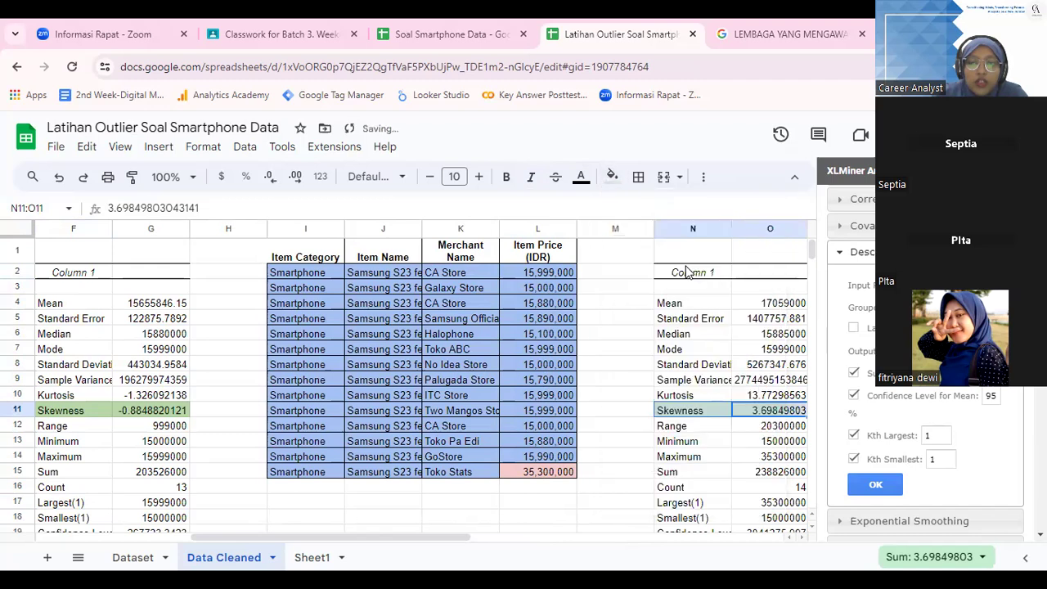
pyautogui.click(597, 432)
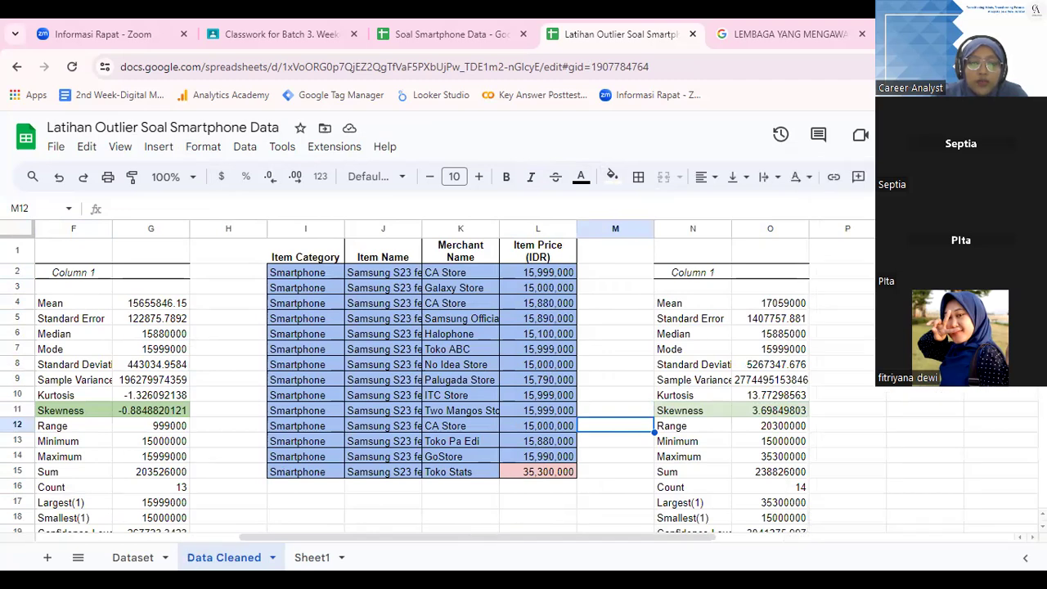
# Enter the heading "Sesudah Outlier dihapus" in F1 above the cleaned-data statistics.
pyautogui.moveTo(412, 537); pyautogui.dragTo(370, 538)
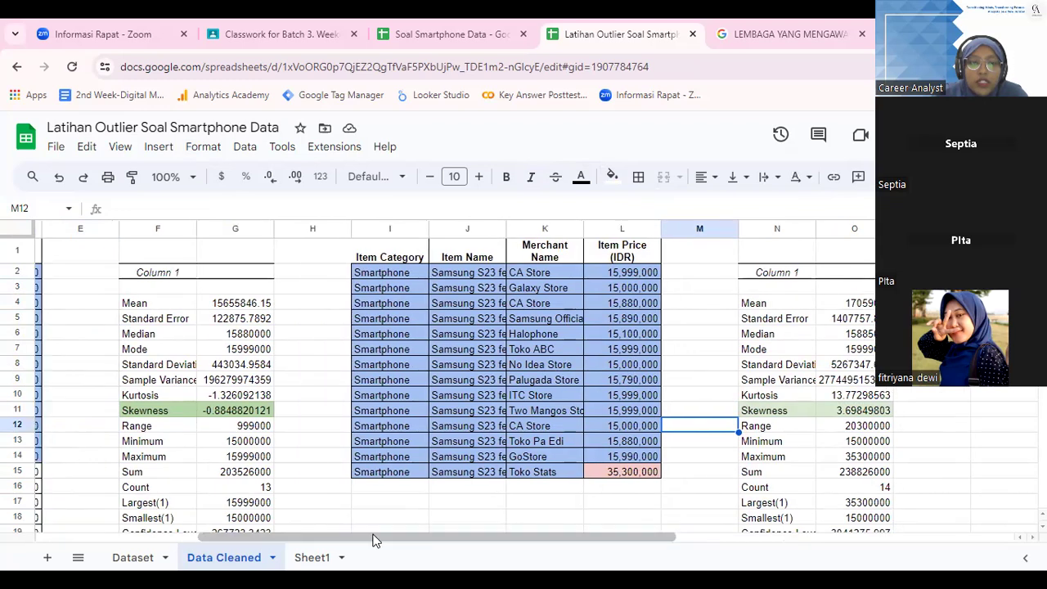
pyautogui.click(172, 256)
pyautogui.write('S')
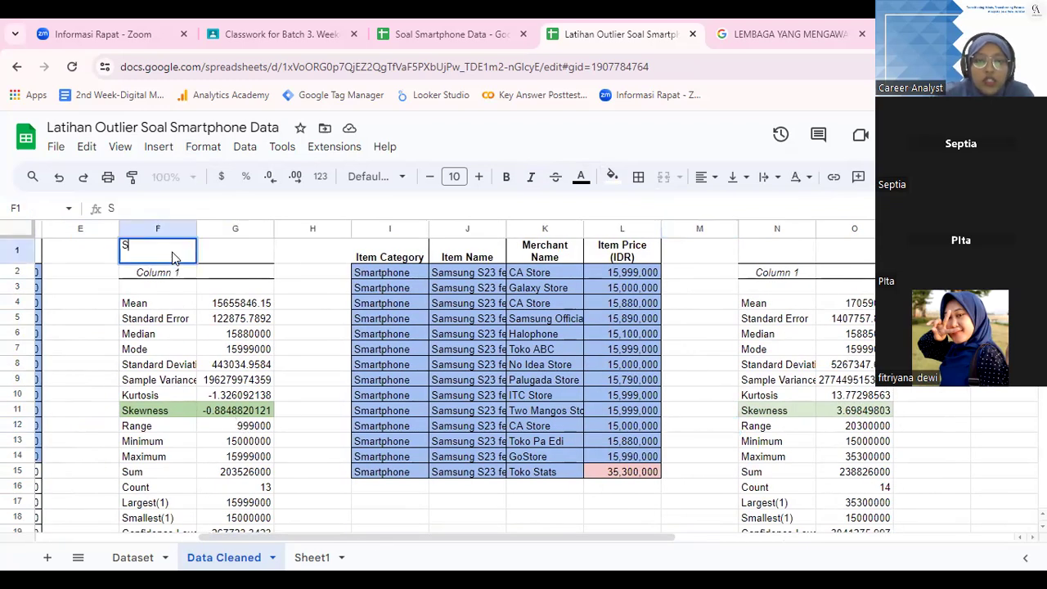
pyautogui.write('esudah Outlier dihapus')
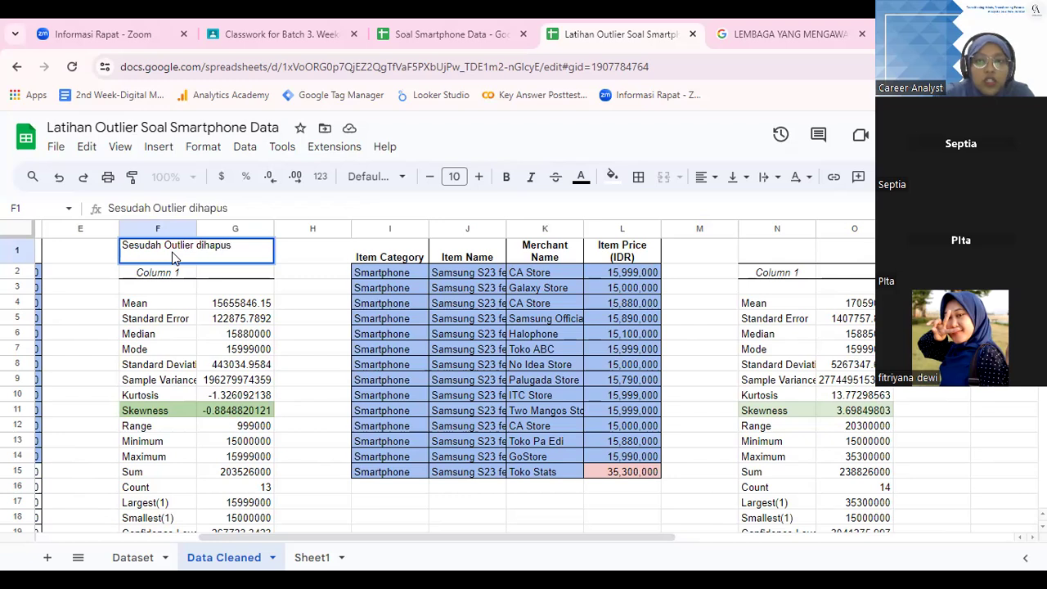
# Enter the heading "Sebelum outliers dihapus" in N1 above the statistics for the original data.
pyautogui.click(797, 262)
pyautogui.write('Seb')
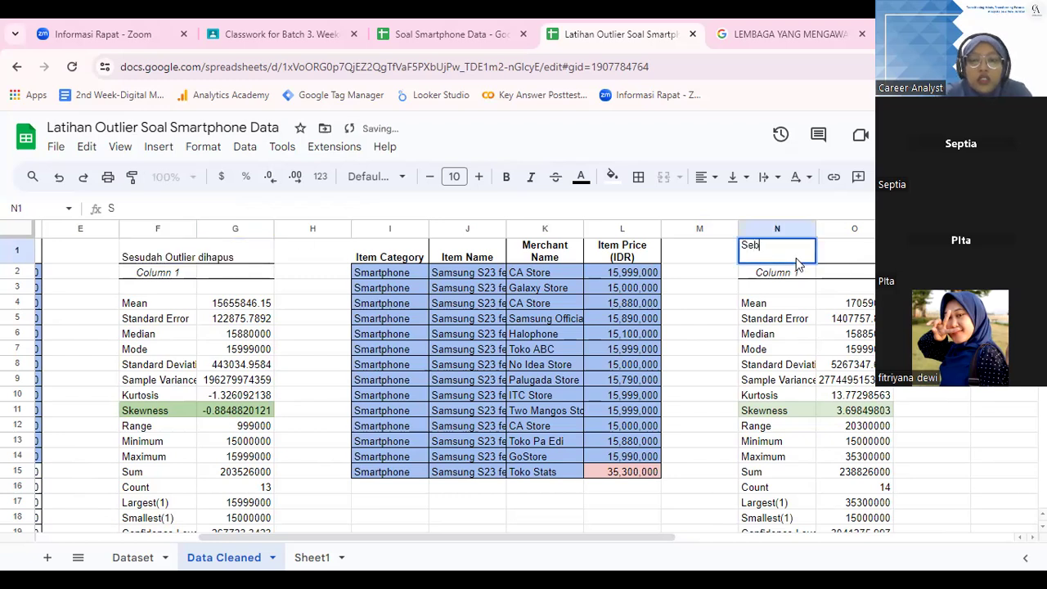
pyautogui.write('elum ouliers')
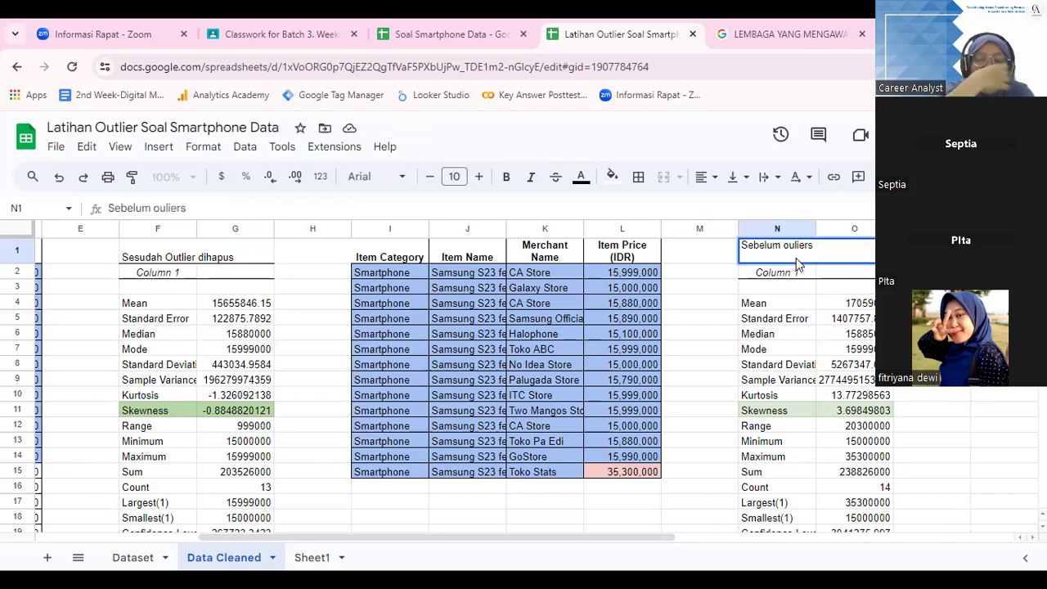
pyautogui.press('BackSpace')
pyautogui.press('BackSpace')
pyautogui.press('BackSpace')
pyautogui.press('BackSpace')
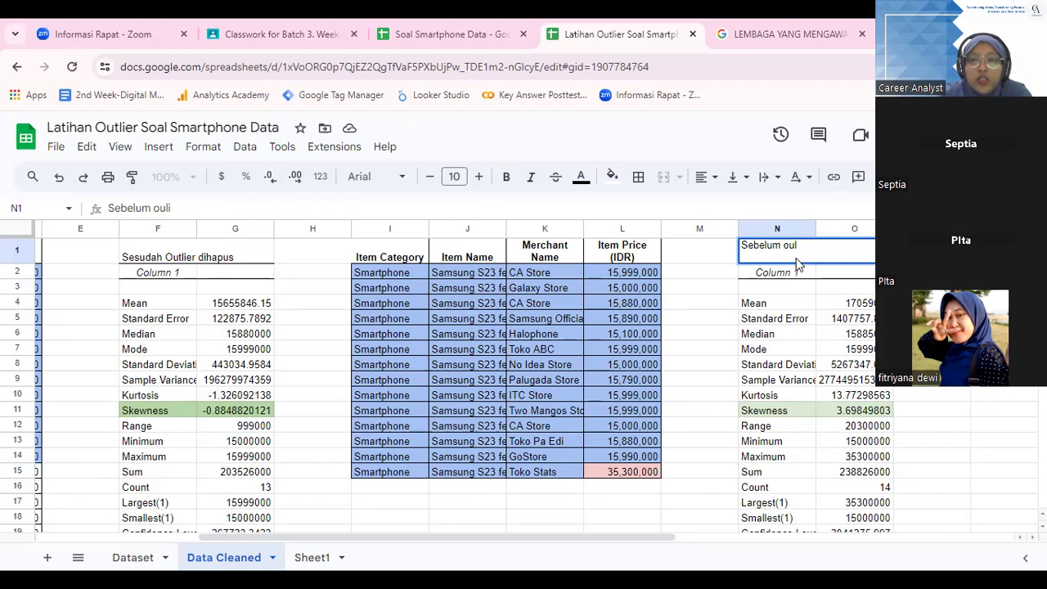
pyautogui.write('tliers dihapus')
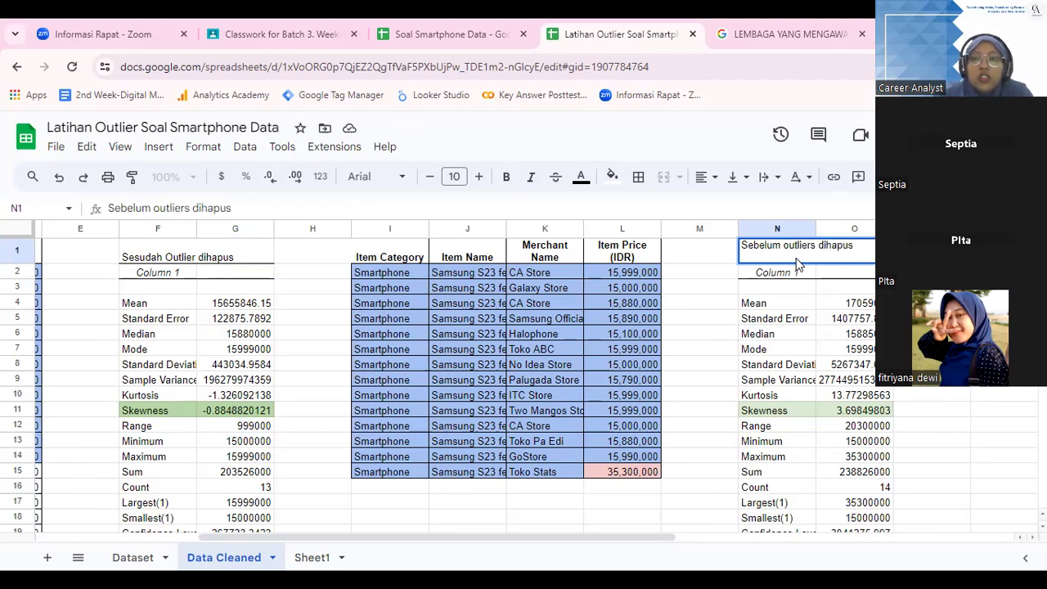
# Compare the Skewness values of the two statistics tables in N11:O11 and F11:G11.
pyautogui.click(817, 406)
pyautogui.click(804, 414)
pyautogui.moveTo(805, 415); pyautogui.dragTo(842, 416)
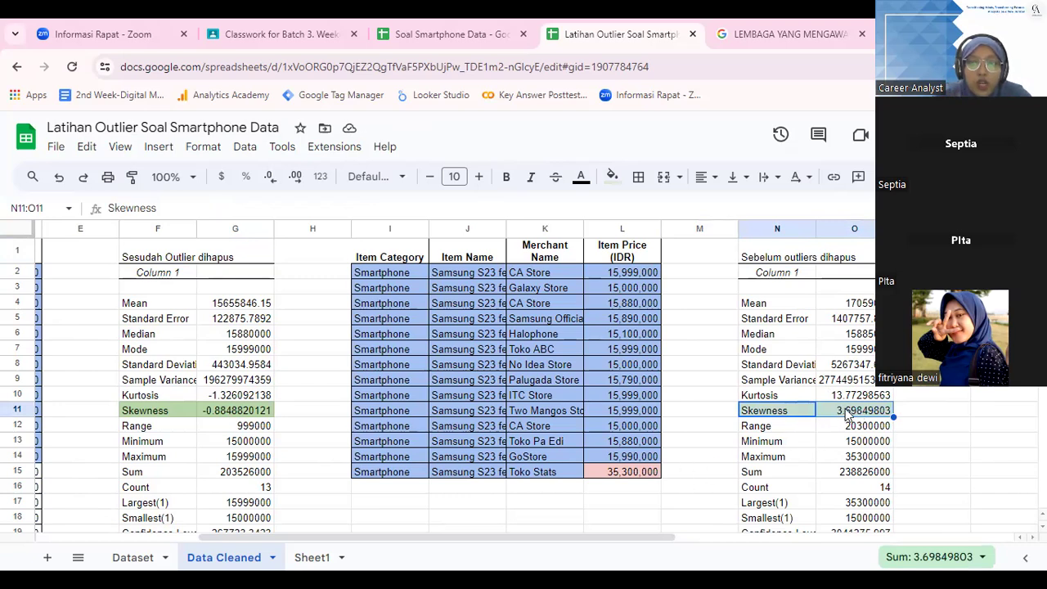
pyautogui.click(844, 416)
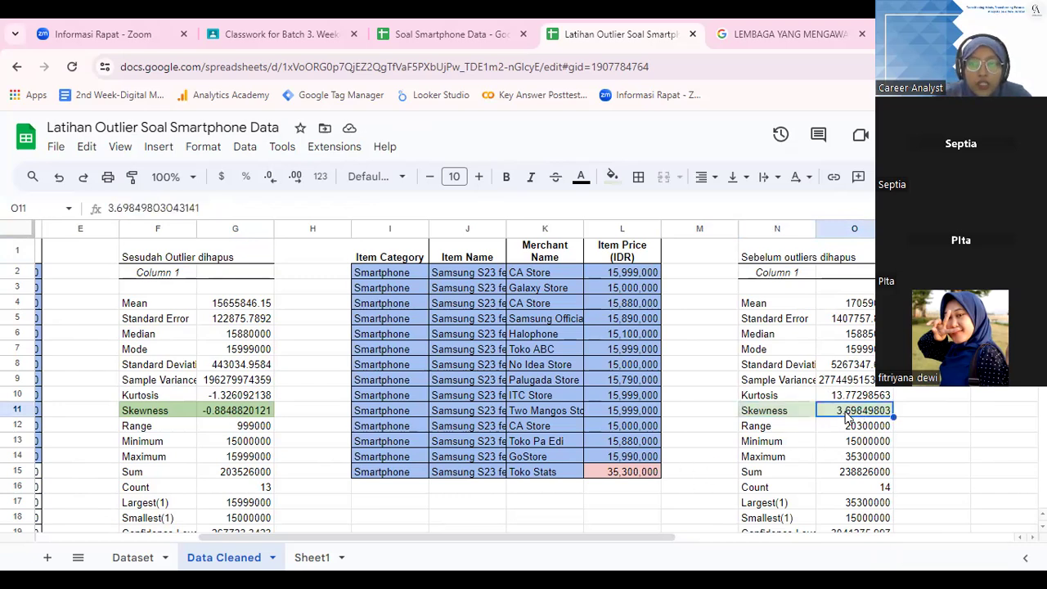
pyautogui.moveTo(784, 420); pyautogui.dragTo(853, 418)
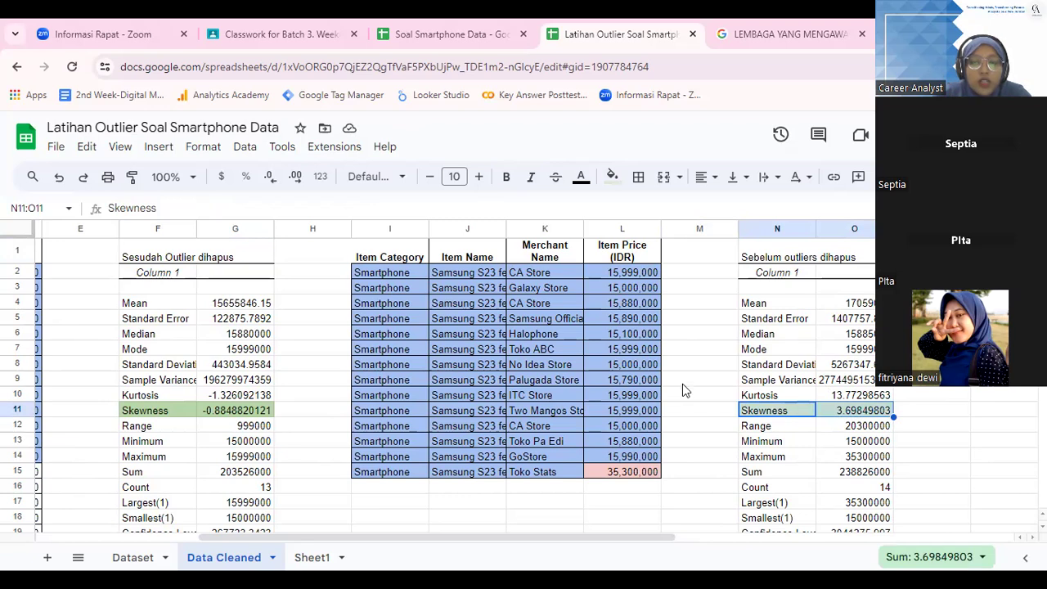
pyautogui.click(175, 410)
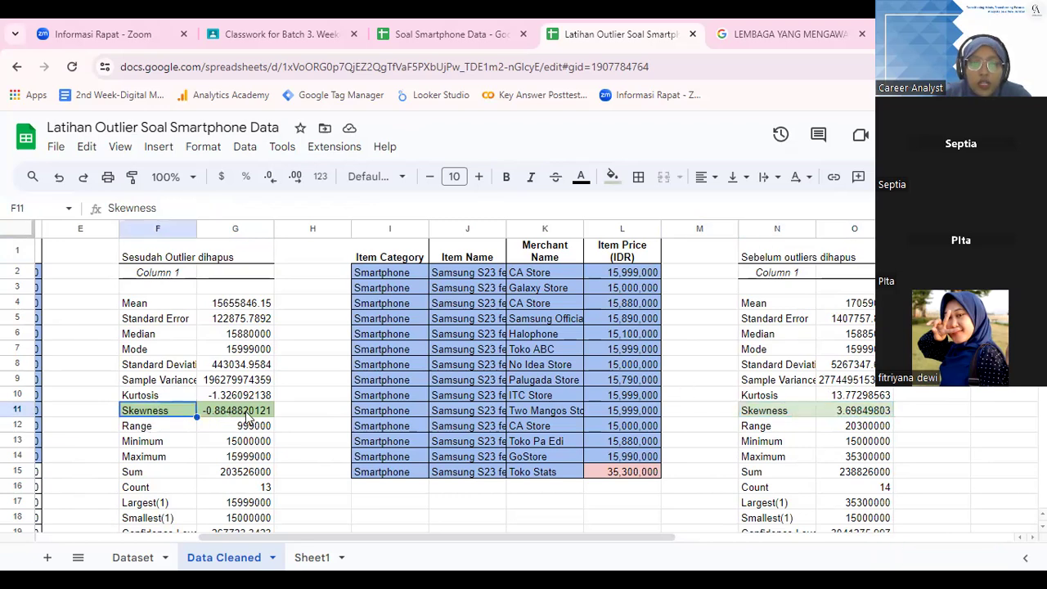
pyautogui.keyDown('shift'); pyautogui.click(248, 417); pyautogui.keyUp('shift')
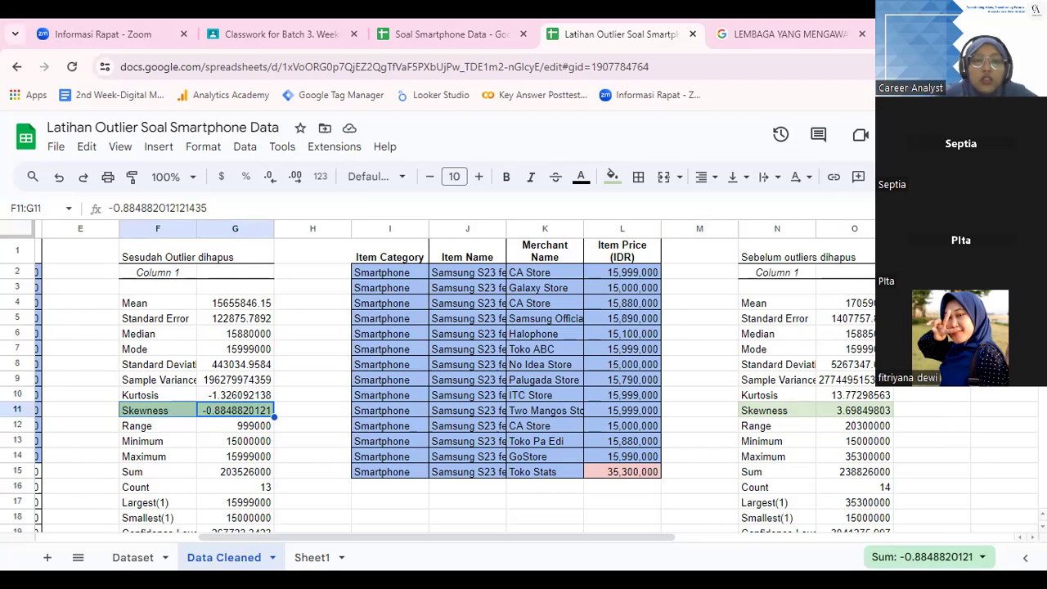
# Delete columns N and O containing the statistics output for the original data.
pyautogui.moveTo(777, 228); pyautogui.dragTo(843, 229)
pyautogui.rightClick(843, 228)
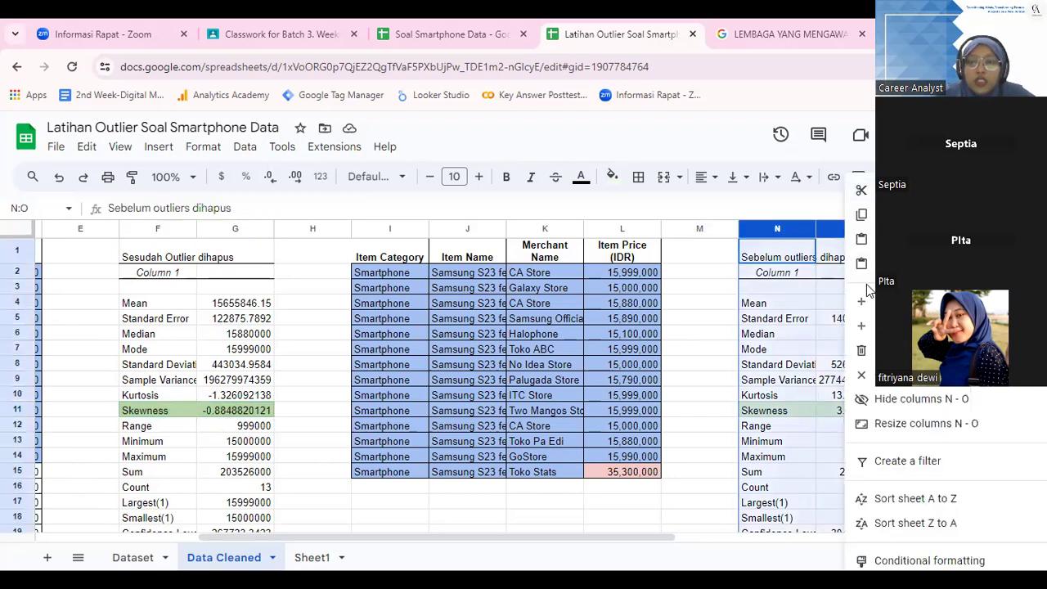
pyautogui.click(865, 350)
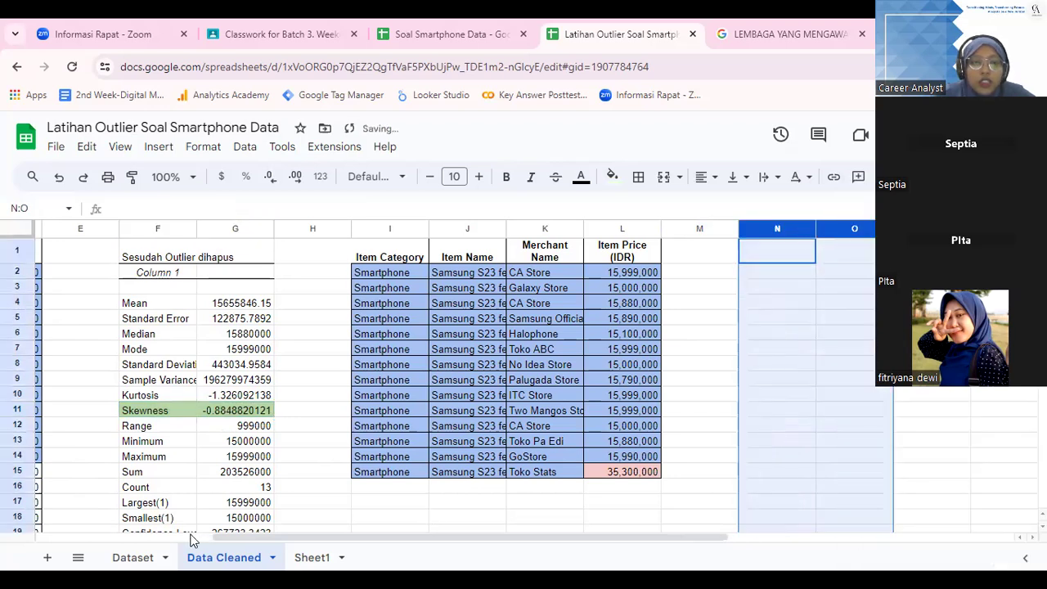
# Start the XLMiner Analysis ToolPak and expand its Descriptive Statistics options.
pyautogui.moveTo(373, 538); pyautogui.dragTo(493, 540)
pyautogui.click(538, 283)
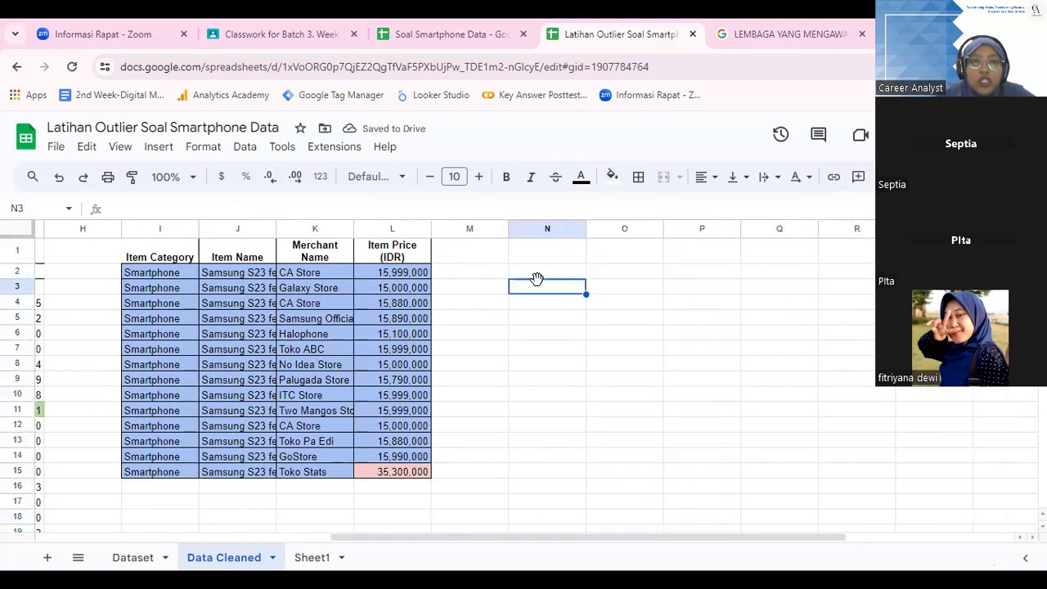
pyautogui.click(335, 151)
pyautogui.moveTo(370, 330)
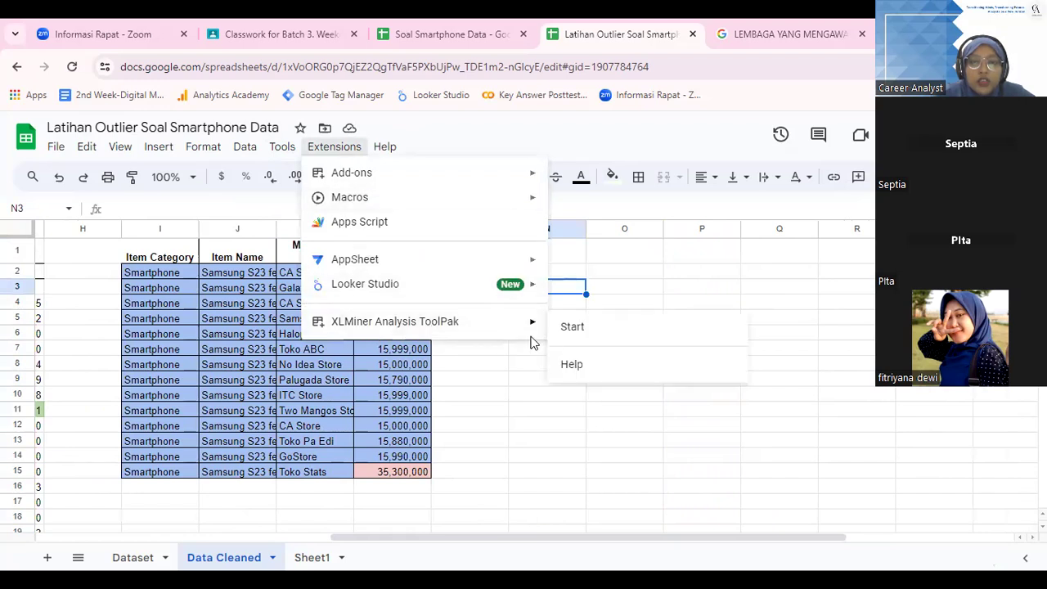
pyautogui.click(596, 336)
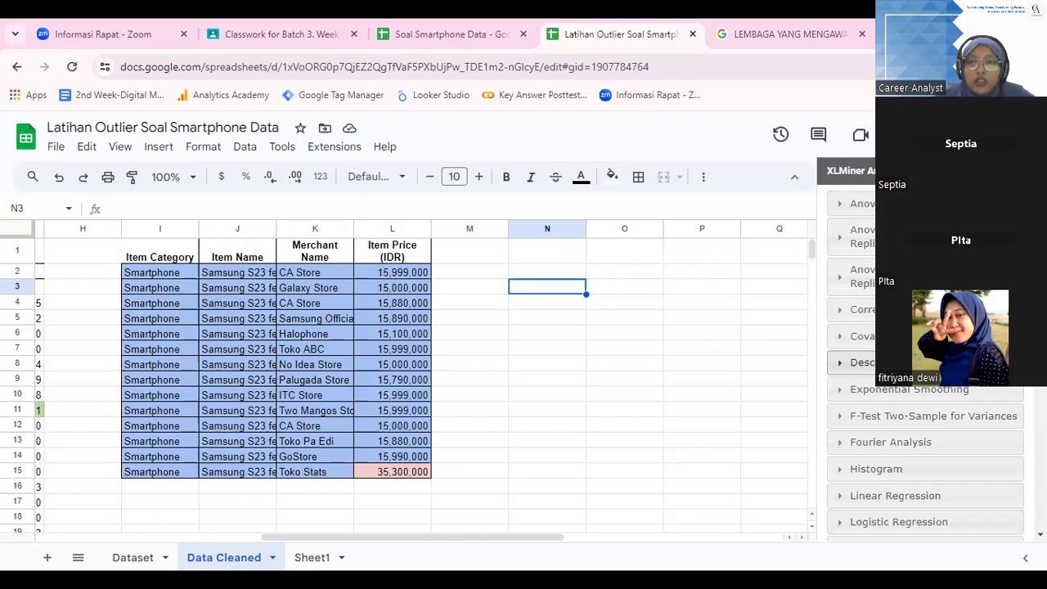
pyautogui.click(932, 362)
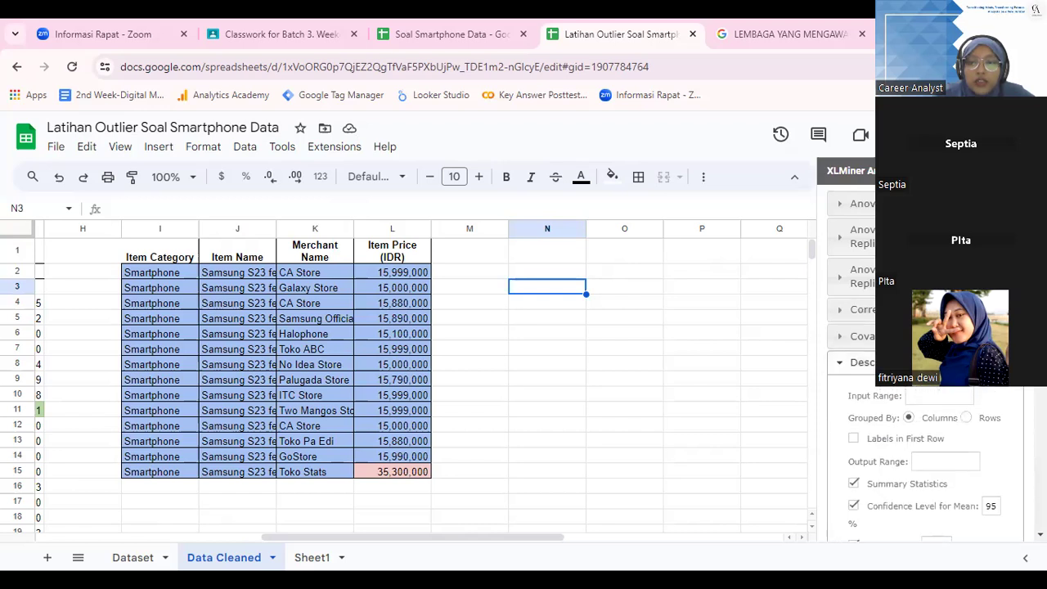
pyautogui.scroll(-1, 933, 384)
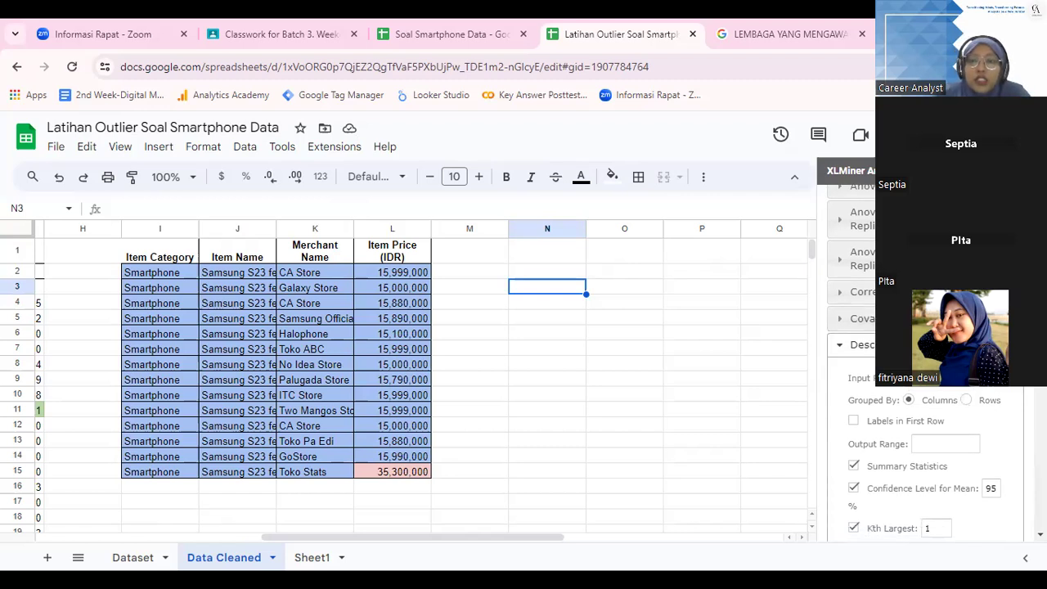
# Generate descriptive statistics for the prices in L2:L15, setting the output range to N2.
pyautogui.moveTo(414, 275); pyautogui.dragTo(413, 477)
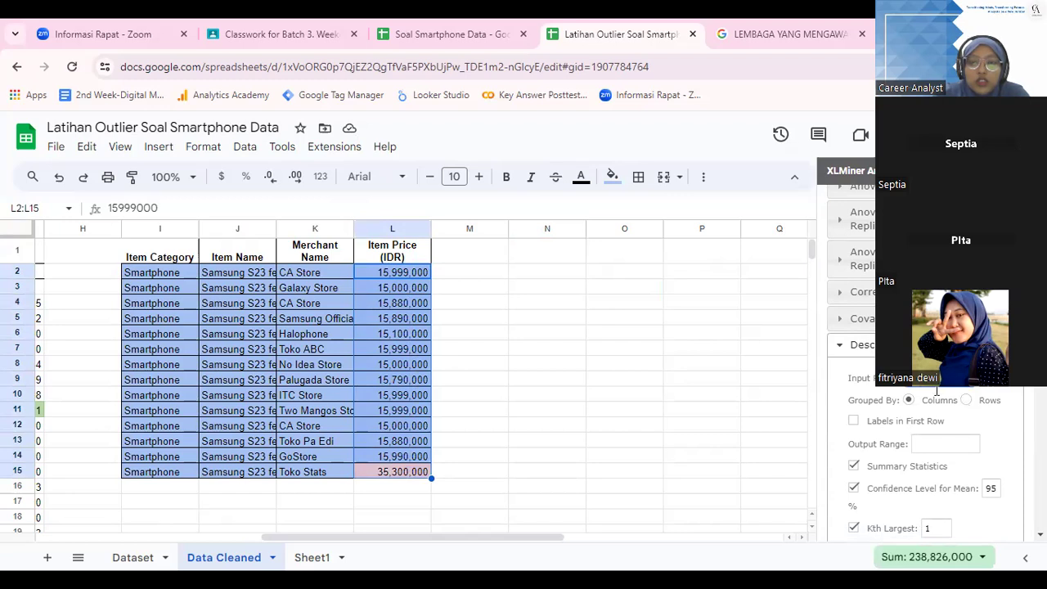
pyautogui.click(940, 447)
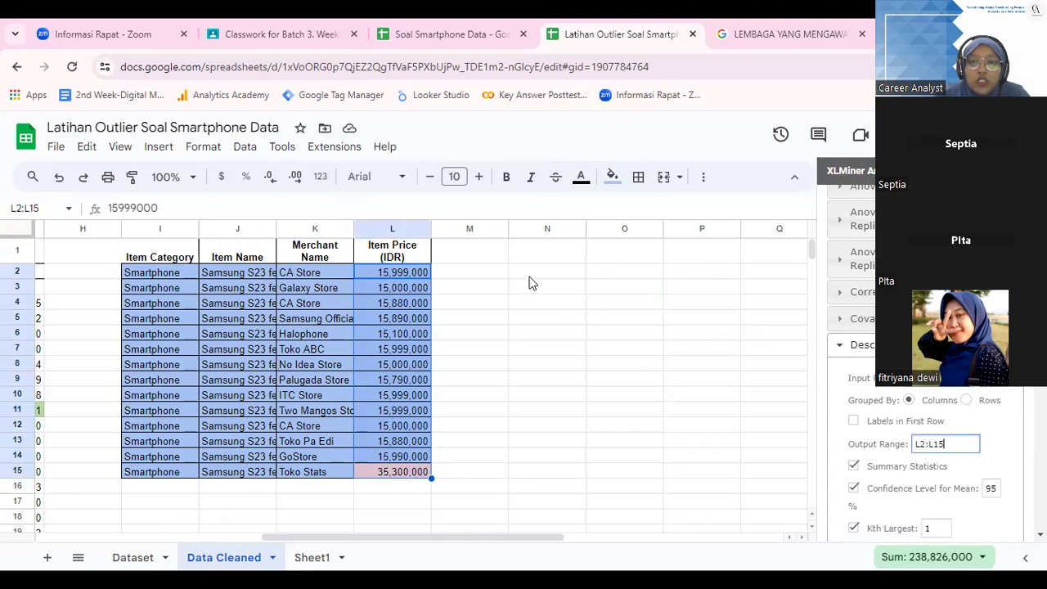
pyautogui.click(532, 276)
pyautogui.click(951, 449)
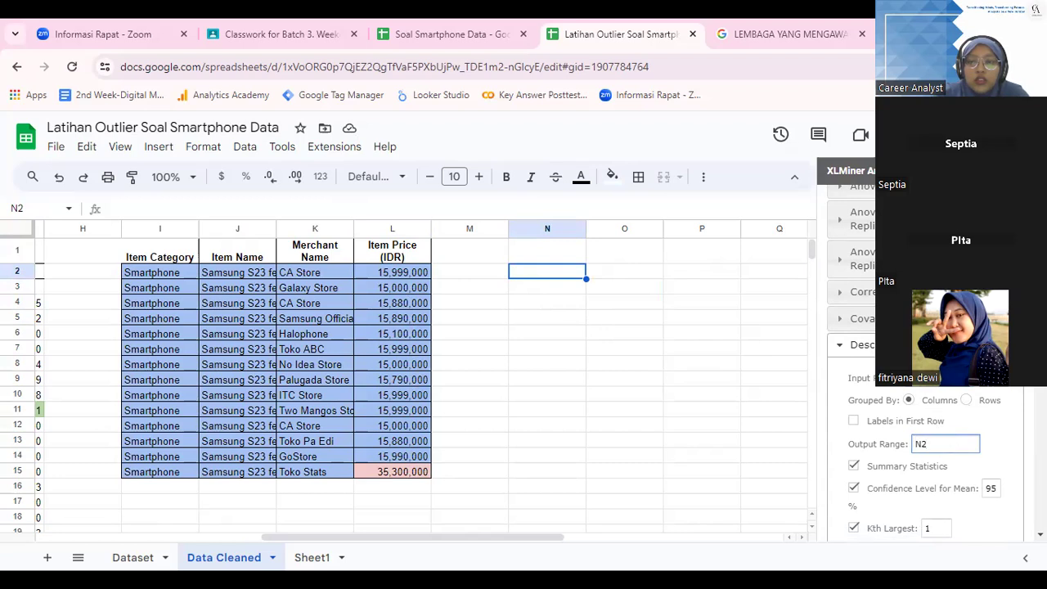
pyautogui.scroll(-1, 924, 368)
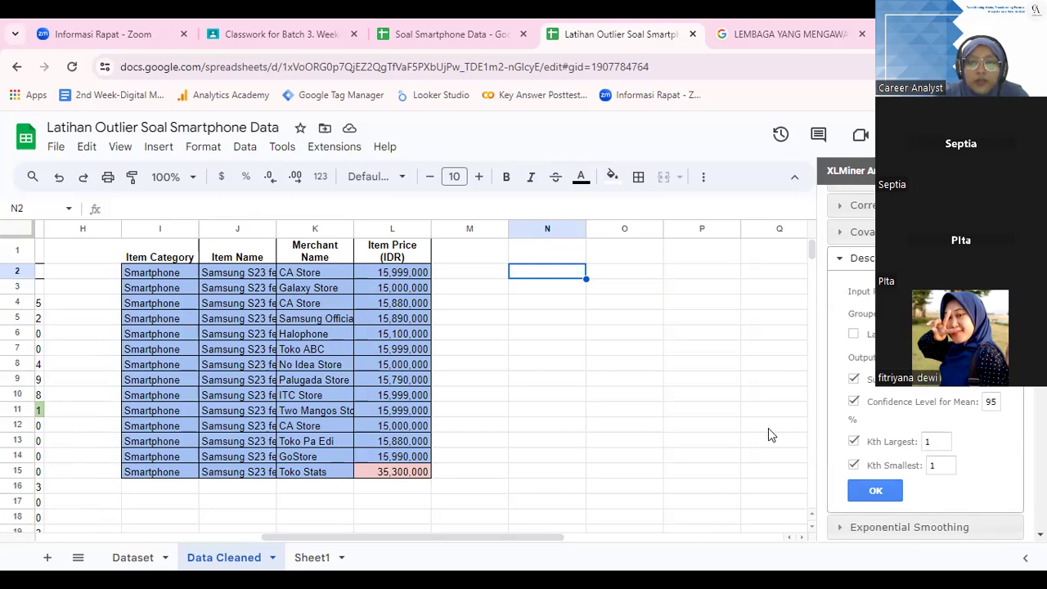
pyautogui.click(878, 491)
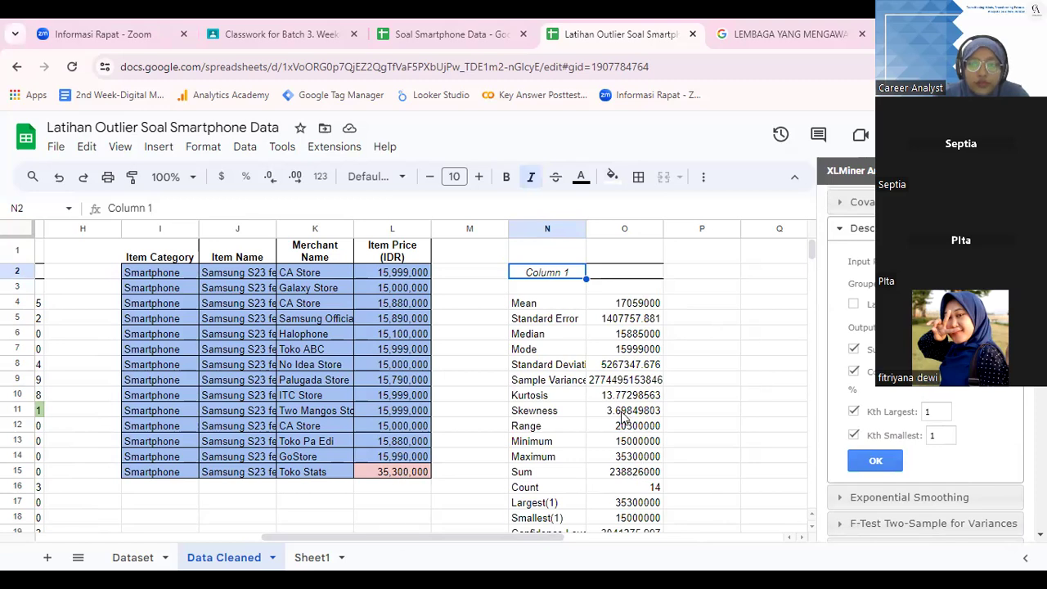
# Fill the Skewness label and value in N11:O11 with light green.
pyautogui.moveTo(621, 418); pyautogui.dragTo(544, 413)
pyautogui.click(613, 176)
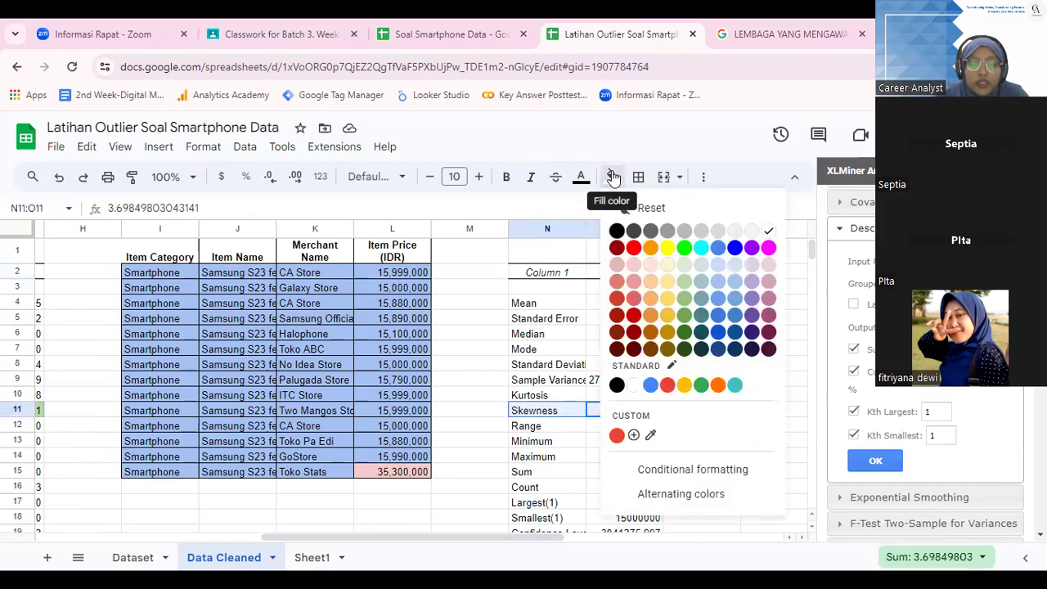
pyautogui.click(687, 277)
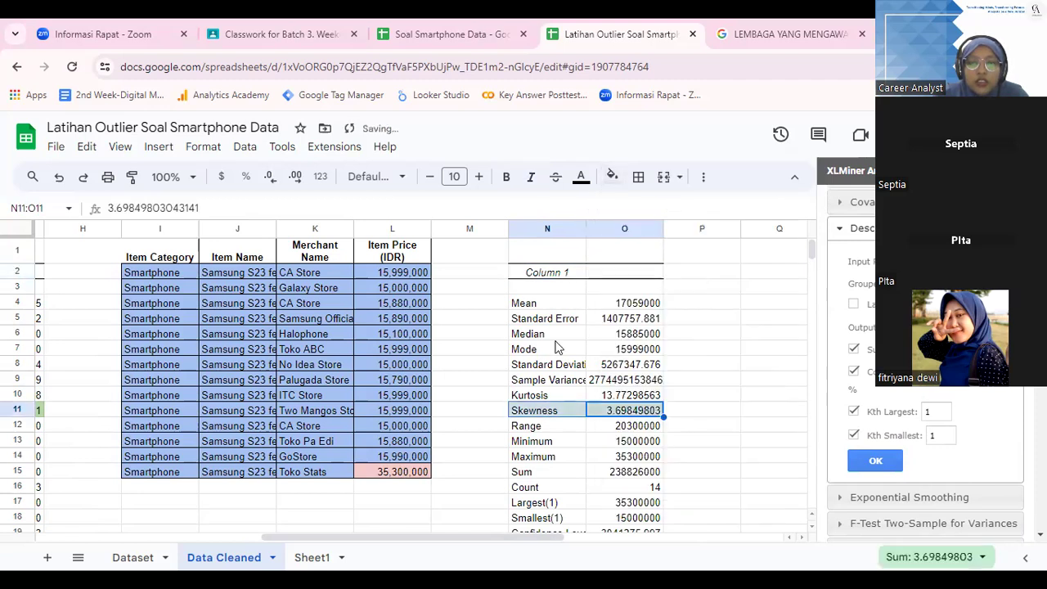
# Close the XLMiner sidebar and clear the Apple iPhone 15 rows in A15:D27 of the Data Cleaned sheet.
pyautogui.click(423, 477)
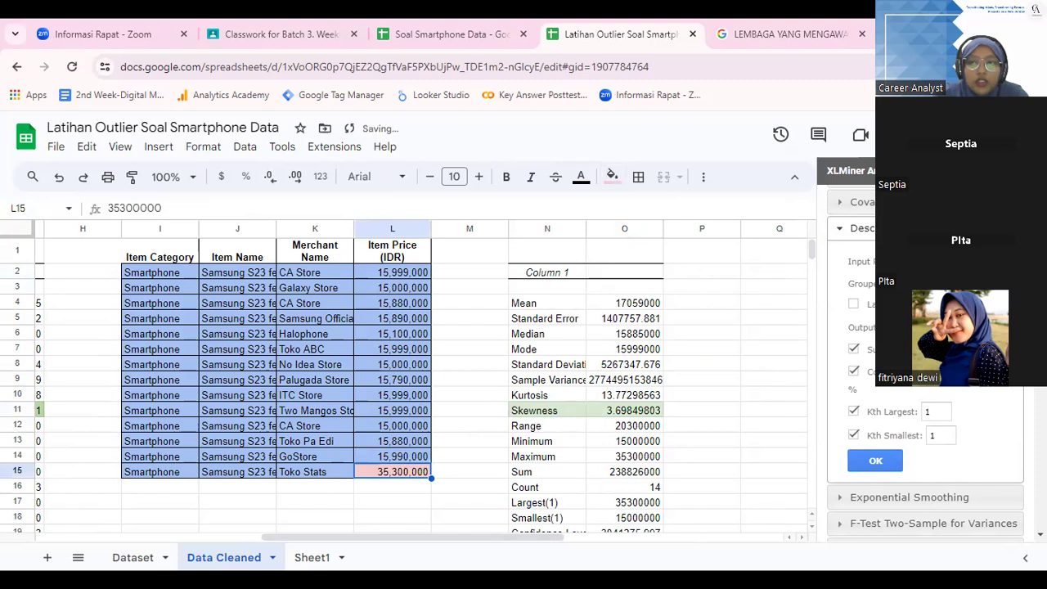
pyautogui.click(1028, 171)
pyautogui.moveTo(517, 540); pyautogui.dragTo(400, 535)
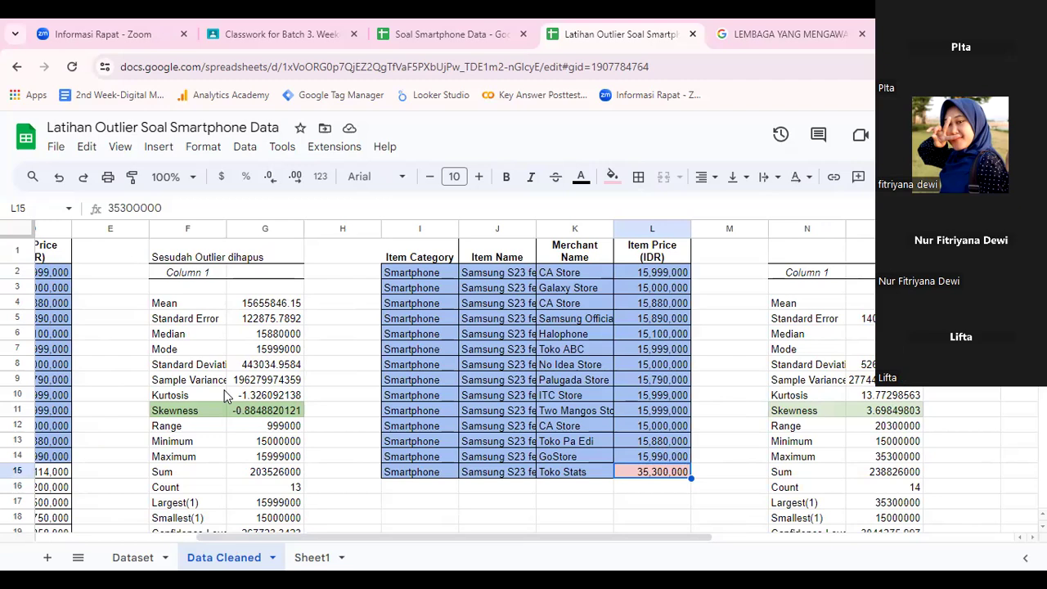
pyautogui.moveTo(377, 538); pyautogui.dragTo(101, 527)
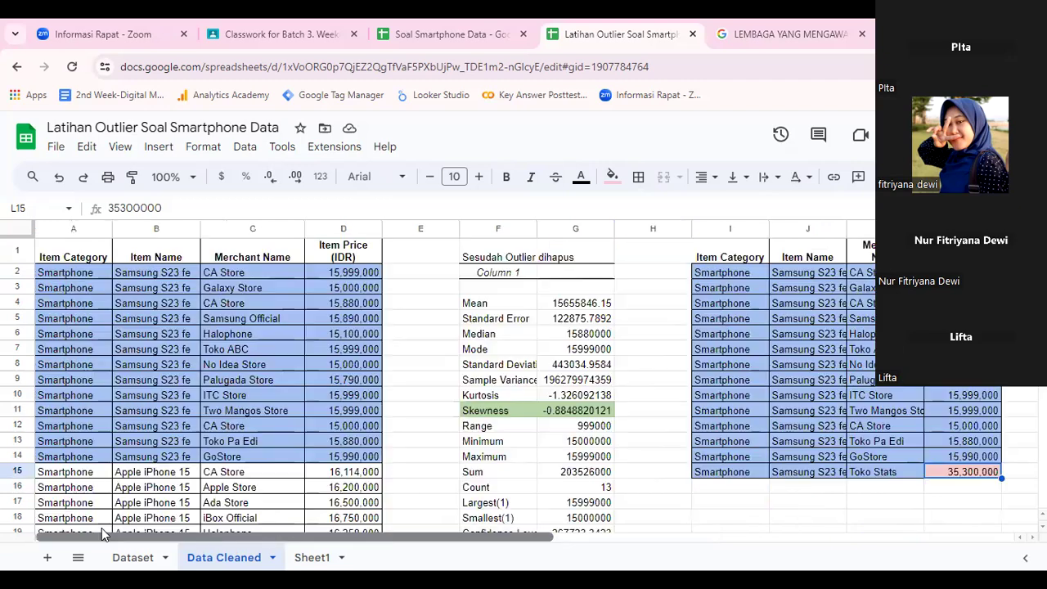
pyautogui.moveTo(82, 472); pyautogui.dragTo(348, 464)
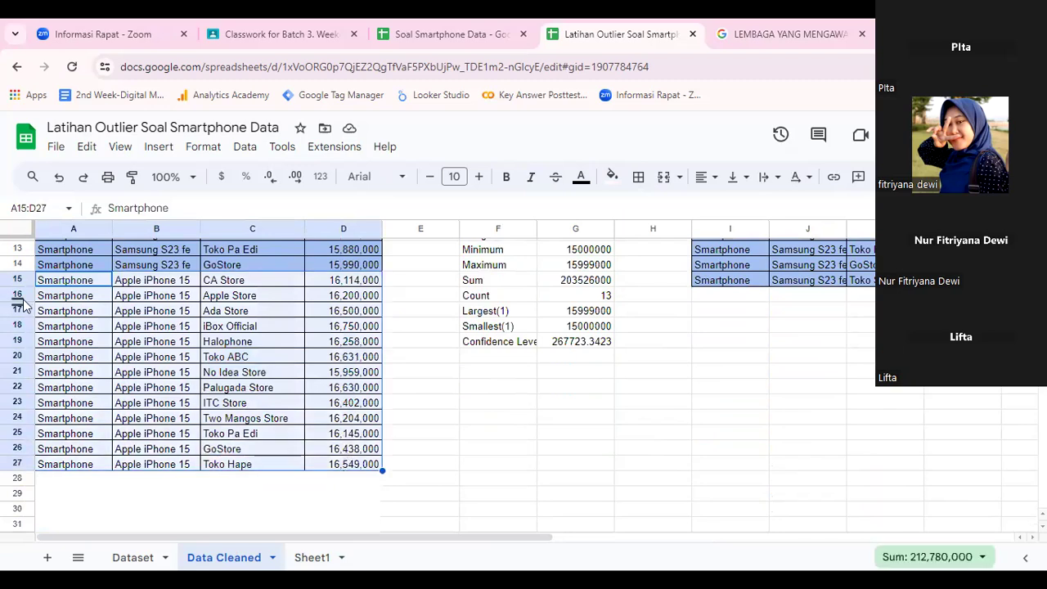
pyautogui.press('Delete')
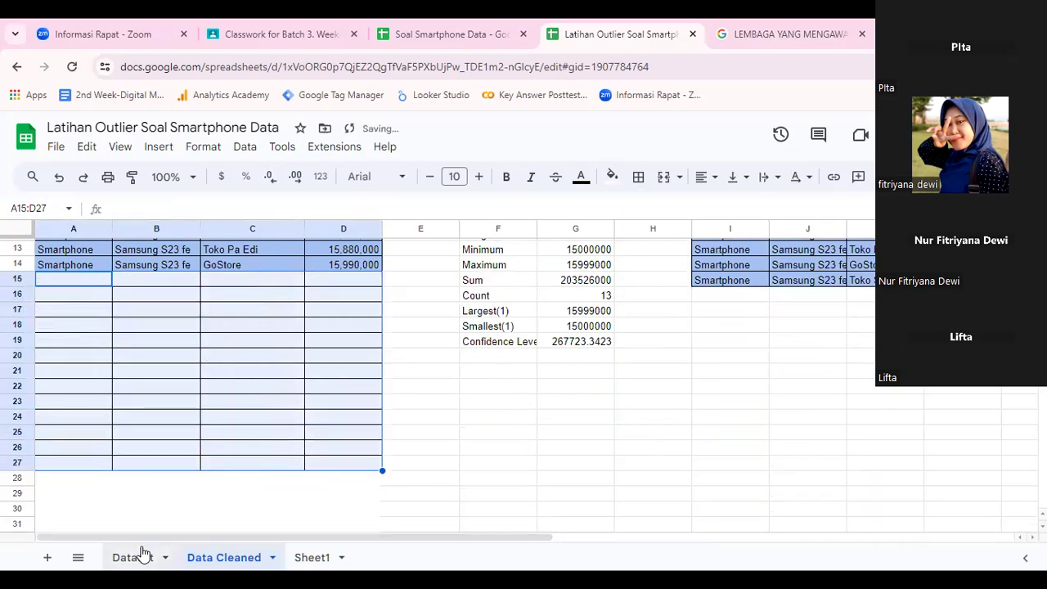
# Copy the Apple iPhone 15 rows A16:D29 from the Dataset sheet and paste them at A22 in Data Cleaned.
pyautogui.click(141, 556)
pyautogui.moveTo(70, 499); pyautogui.dragTo(344, 517)
pyautogui.hotkey('ctrl', 'c')
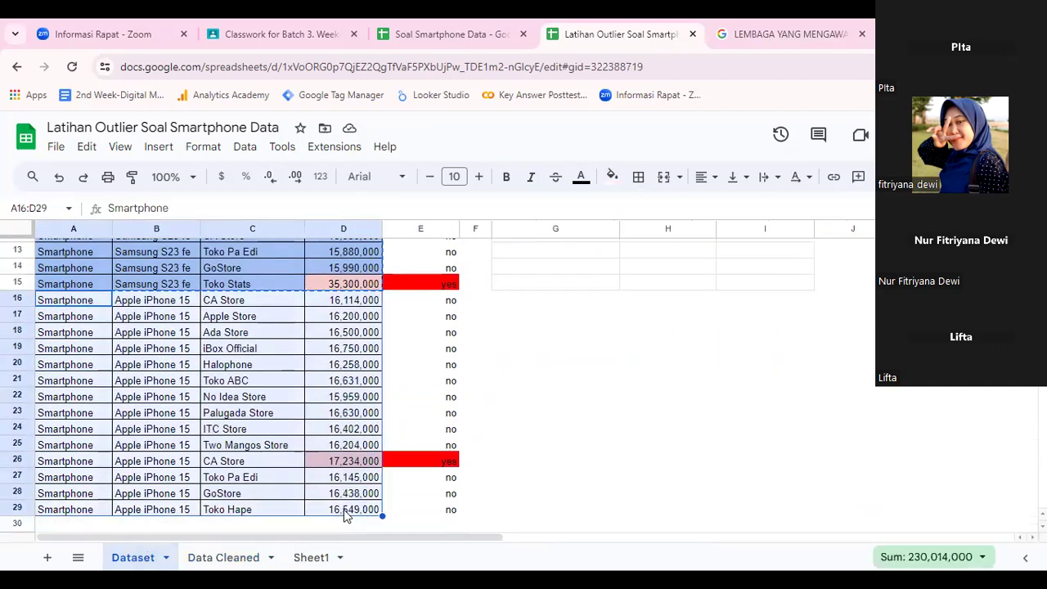
pyautogui.click(223, 557)
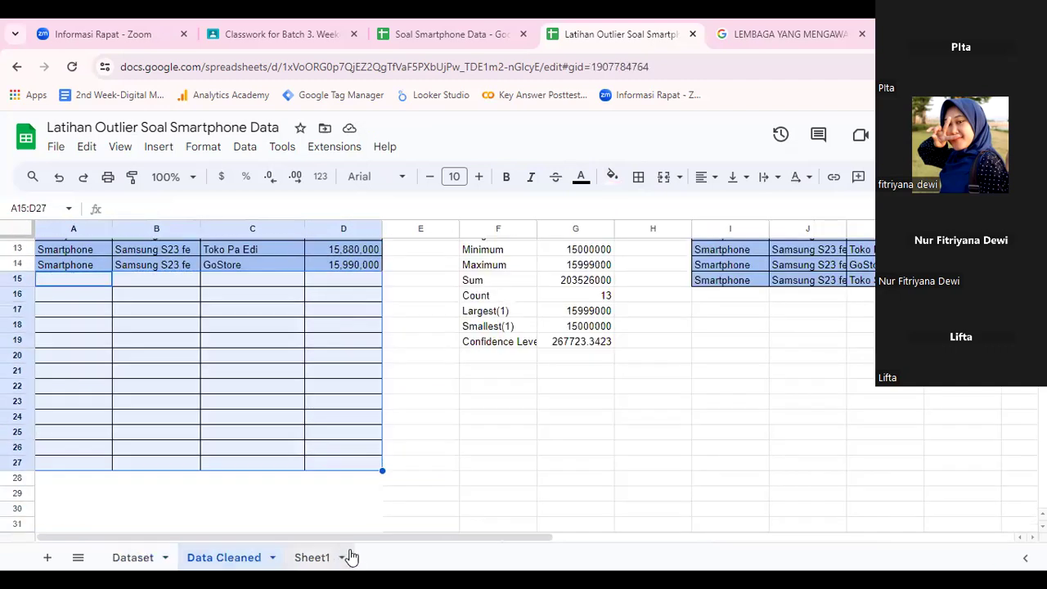
pyautogui.click(70, 390)
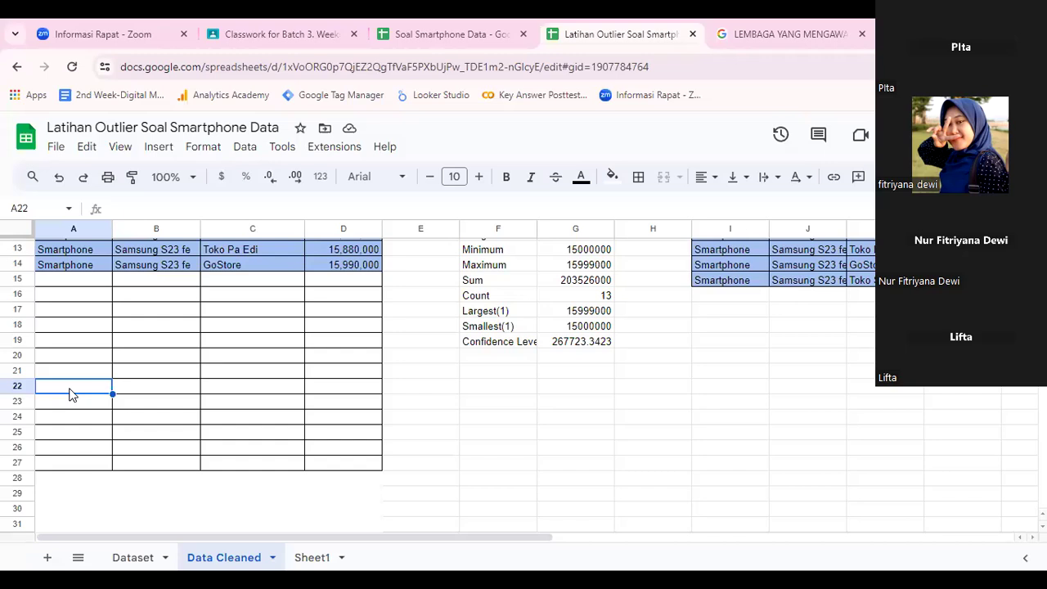
pyautogui.hotkey('ctrl', 'v')
# Review the pasted Apple iPhone 15 rows and their prices in A22:D35.
pyautogui.click(319, 448)
pyautogui.press('Down')
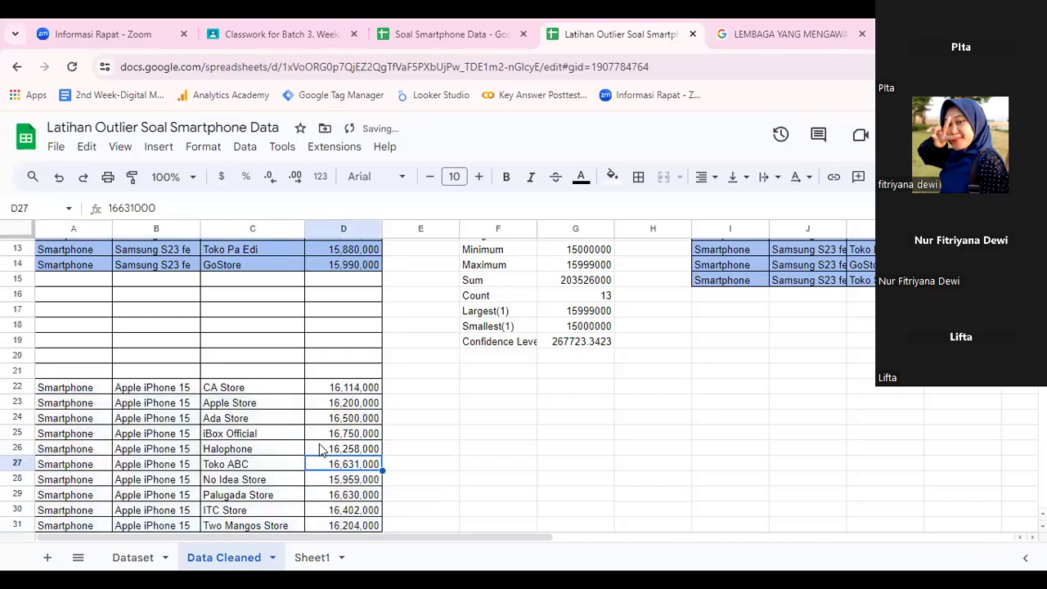
pyautogui.press('Down')
pyautogui.press('Down')
pyautogui.press('Down')
pyautogui.press('Down')
pyautogui.press('Down')
pyautogui.press('Down')
pyautogui.press('Down')
pyautogui.press('Down')
pyautogui.press('Down')
pyautogui.press('Down')
pyautogui.press('Down')
pyautogui.press('Down')
pyautogui.press('Down')
pyautogui.press('Up')
pyautogui.press('Up')
pyautogui.press('Up')
pyautogui.press('Up')
pyautogui.press('Up')
pyautogui.press('Up')
pyautogui.press('Up')
pyautogui.press('Up')
pyautogui.press('Up')
pyautogui.press('Up')
pyautogui.press('Up')
pyautogui.press('Up')
pyautogui.press('Up')
pyautogui.press('Up')
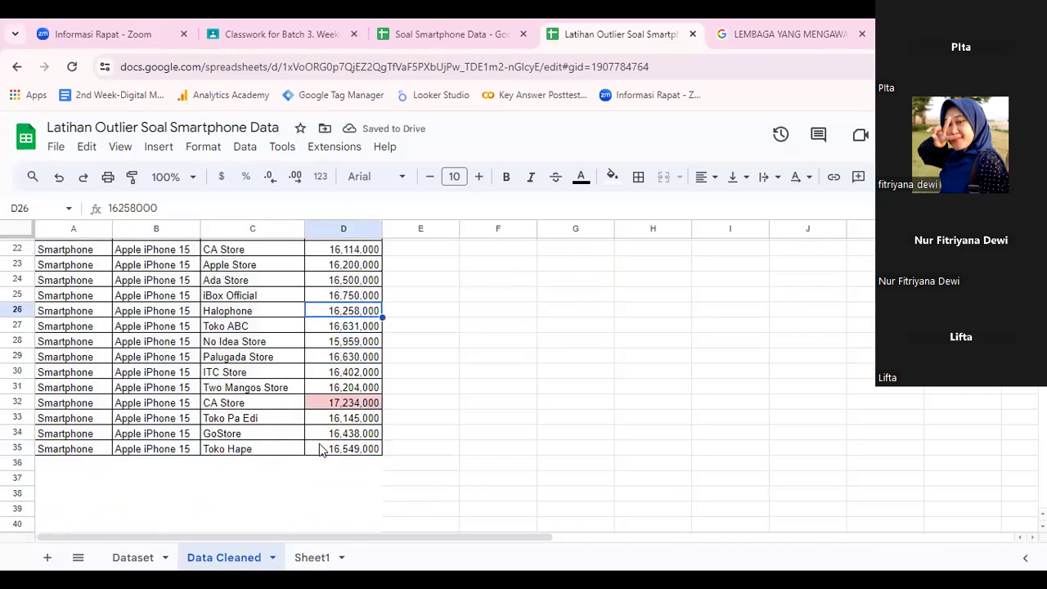
pyautogui.press('Up')
pyautogui.press('Up')
pyautogui.press('Up')
pyautogui.press('Up')
pyautogui.press('Up')
pyautogui.press('Up')
pyautogui.press('Up')
pyautogui.press('Up')
pyautogui.press('Up')
pyautogui.press('Up')
pyautogui.press('Down')
pyautogui.press('Down')
pyautogui.press('Down')
pyautogui.press('Down')
pyautogui.press('Down')
pyautogui.press('Down')
pyautogui.press('Down')
pyautogui.press('Down')
pyautogui.press('Up')
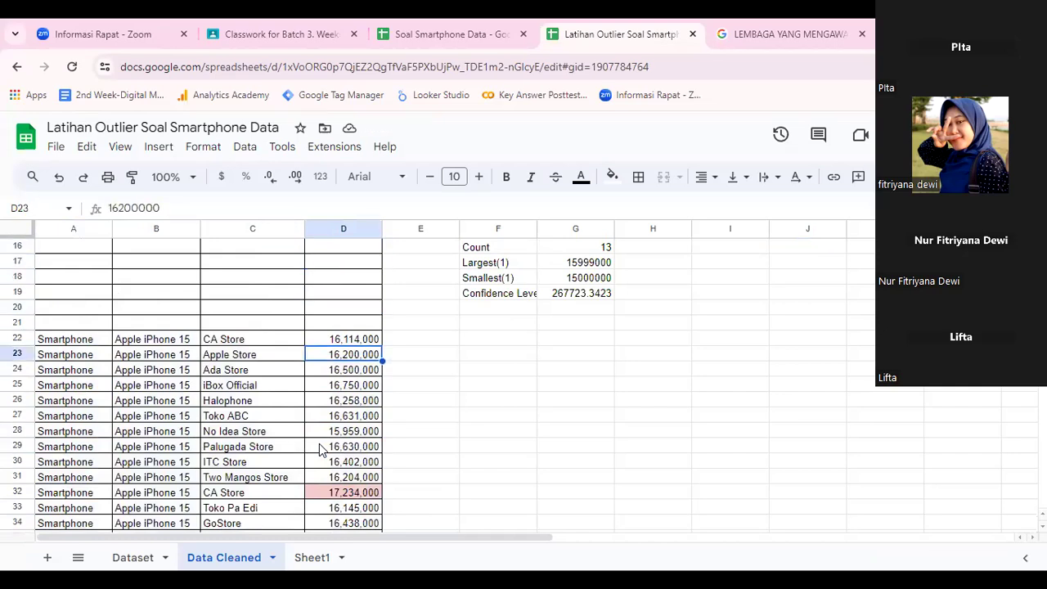
# Copy the header row A1:D1 of the Data Cleaned sheet.
pyautogui.press('Up')
pyautogui.press('Up')
pyautogui.press('Up')
pyautogui.press('Up')
pyautogui.press('Up')
pyautogui.press('Up')
pyautogui.press('Up')
pyautogui.press('Up')
pyautogui.press('Up')
pyautogui.press('Up')
pyautogui.press('Up')
pyautogui.press('Up')
pyautogui.press('Up')
pyautogui.press('Up')
pyautogui.press('Up')
pyautogui.press('Up')
pyautogui.press('Up')
pyautogui.press('Up')
pyautogui.press('Up')
pyautogui.press('Up')
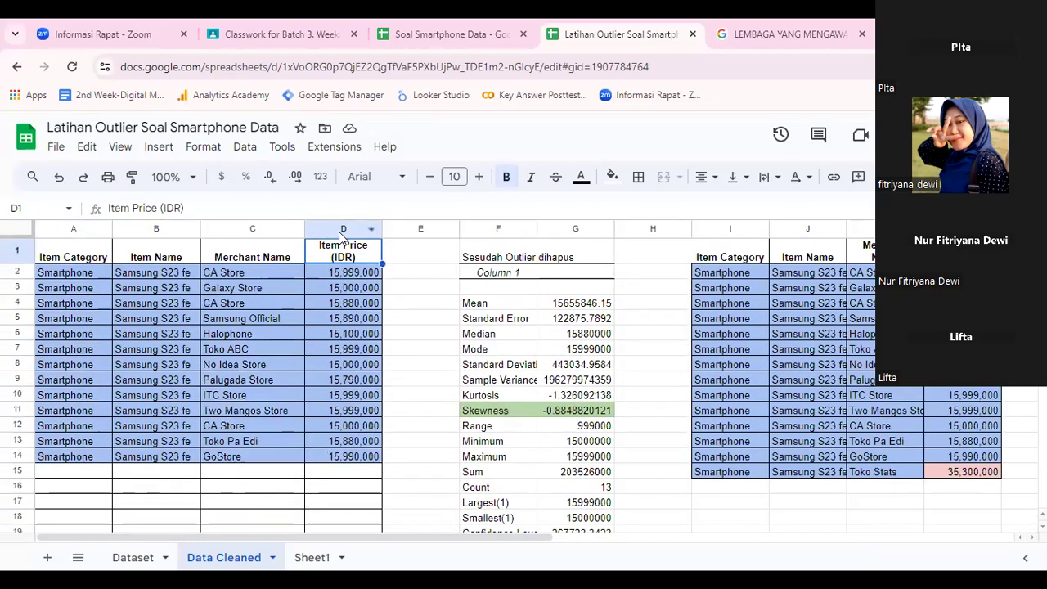
pyautogui.moveTo(344, 257); pyautogui.dragTo(98, 257)
pyautogui.hotkey('ctrl', 'c')
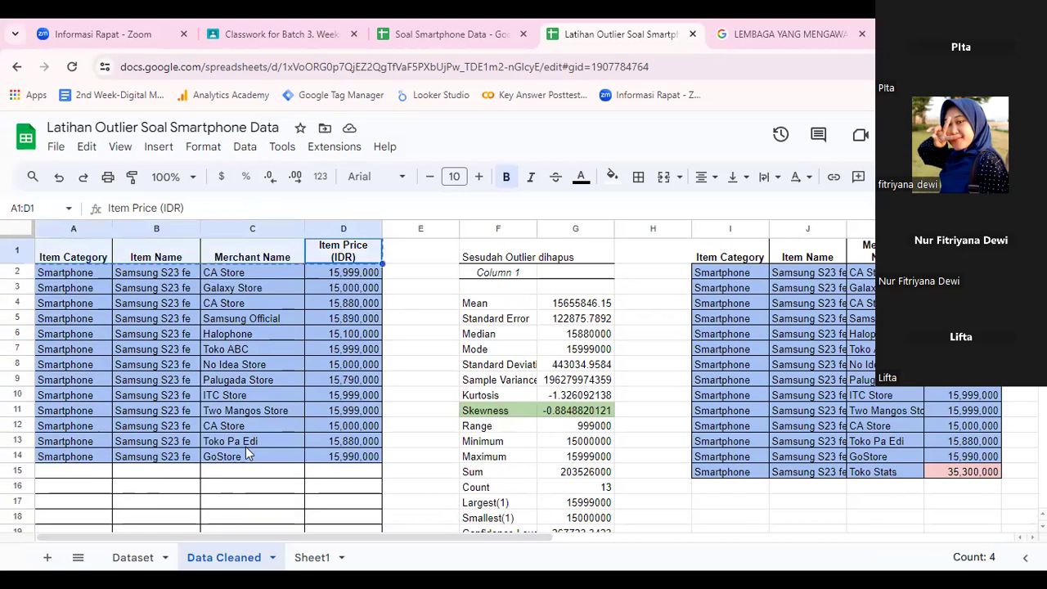
pyautogui.press('Down')
pyautogui.press('Down')
pyautogui.press('Down')
pyautogui.press('Down')
pyautogui.press('Down')
pyautogui.press('Down')
pyautogui.press('Down')
pyautogui.press('Down')
pyautogui.press('Down')
pyautogui.press('Down')
pyautogui.press('Down')
pyautogui.press('Down')
pyautogui.press('Down')
pyautogui.press('Down')
pyautogui.press('Down')
pyautogui.press('Down')
pyautogui.press('Down')
pyautogui.press('Down')
pyautogui.press('Down')
pyautogui.press('Down')
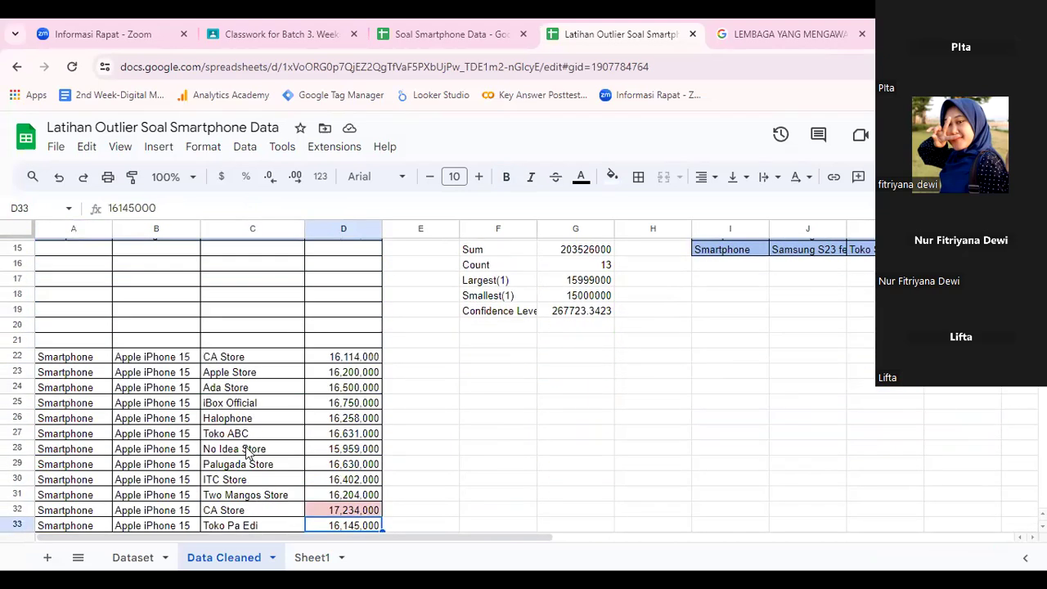
pyautogui.click(69, 329)
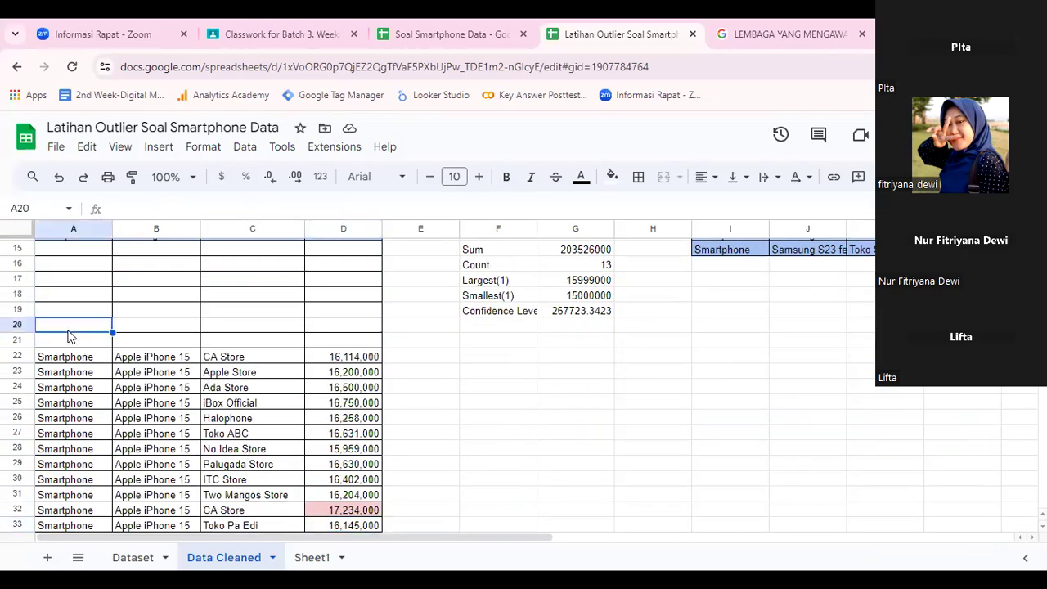
pyautogui.hotkey('ctrl', 'v')
pyautogui.hotkey('ctrl', 'z')
# Paste the copied headers into A21:D21, directly above the Apple iPhone 15 rows.
pyautogui.click(61, 344)
pyautogui.hotkey('ctrl', 'v')
pyautogui.click(434, 401)
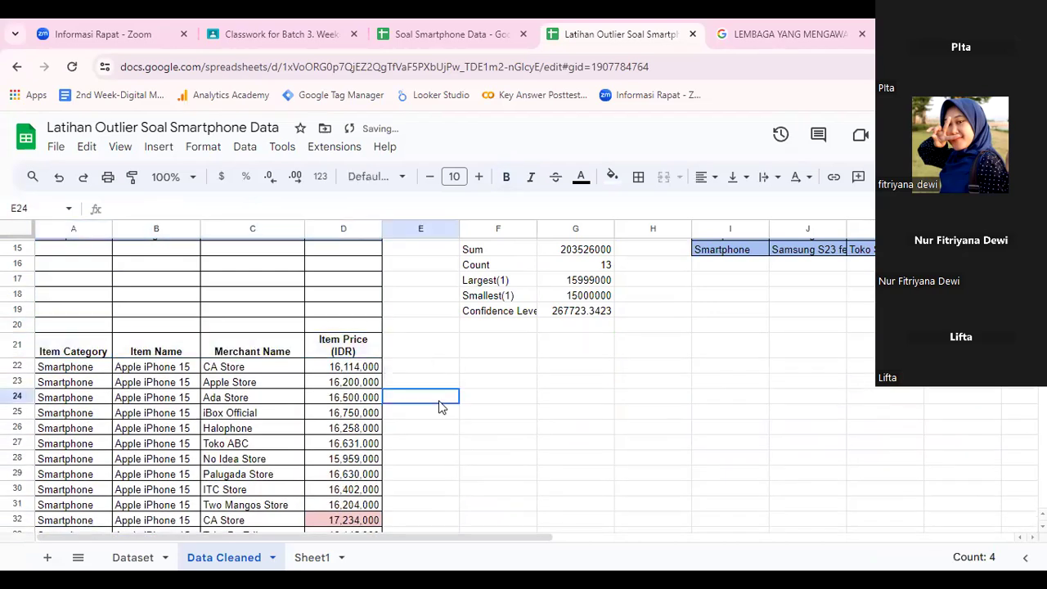
# Start the XLMiner Analysis ToolPak again and expand its Descriptive Statistics options.
pyautogui.click(499, 353)
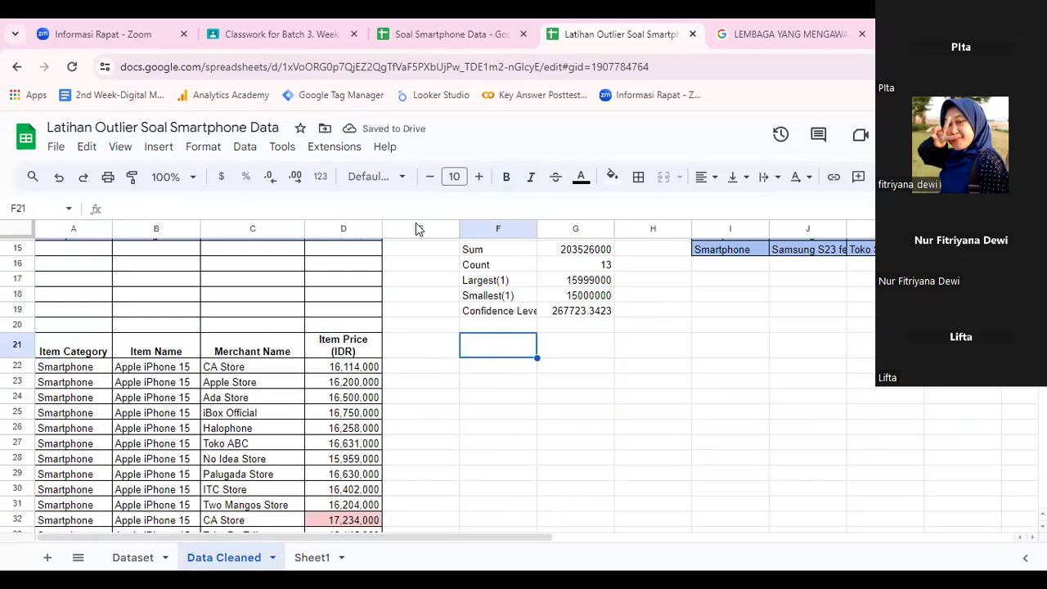
pyautogui.click(332, 146)
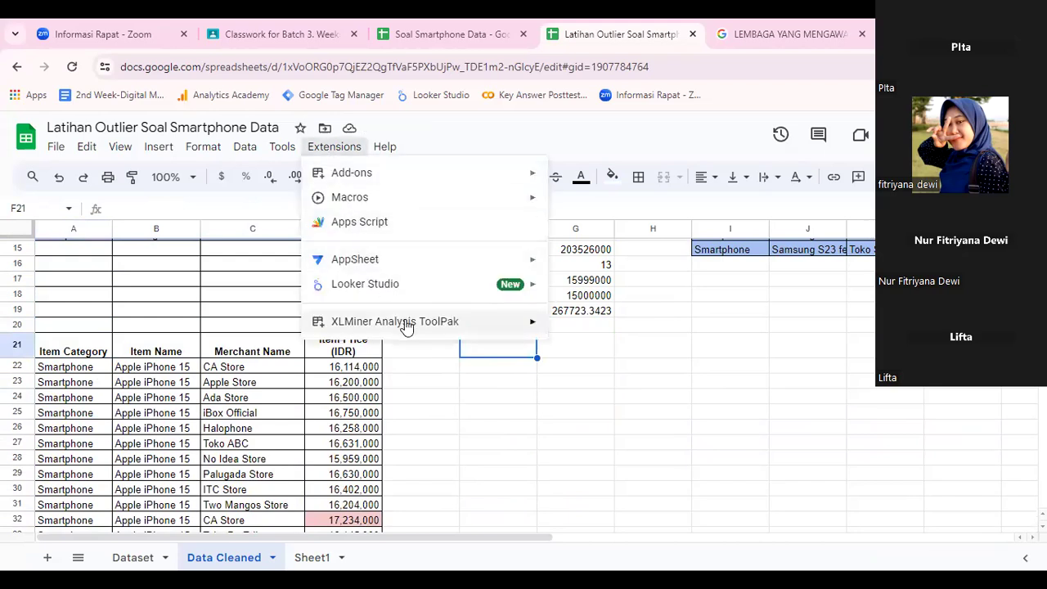
pyautogui.moveTo(406, 321)
pyautogui.click(585, 325)
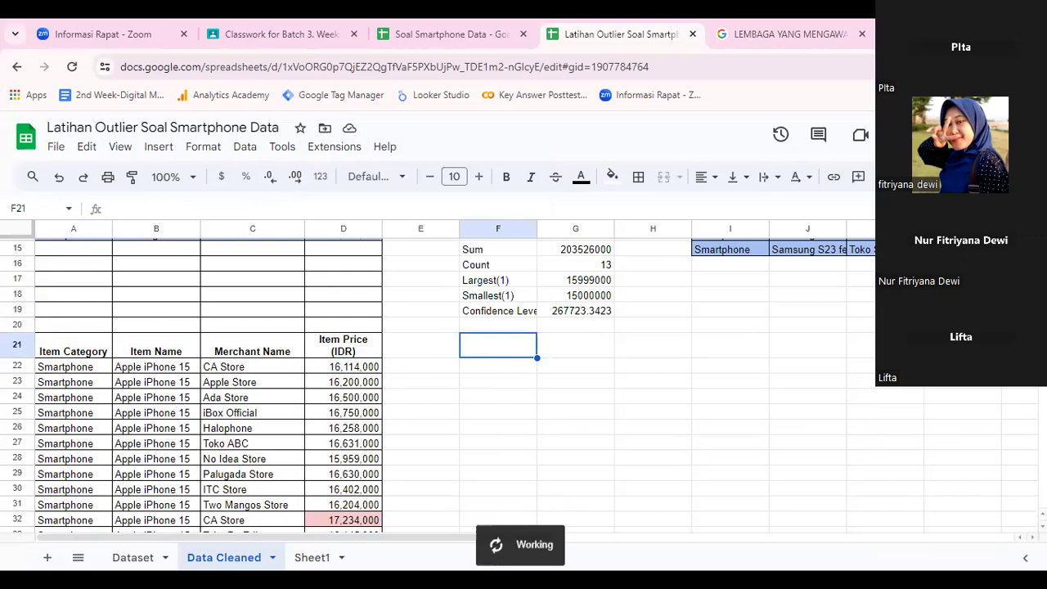
pyautogui.click(862, 363)
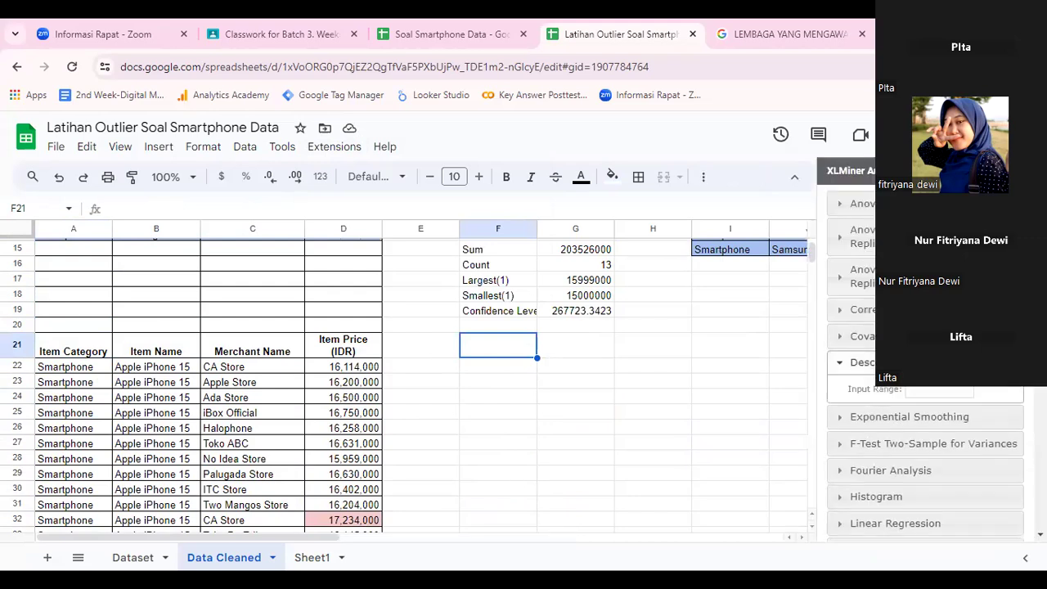
pyautogui.scroll(-1, 924, 368)
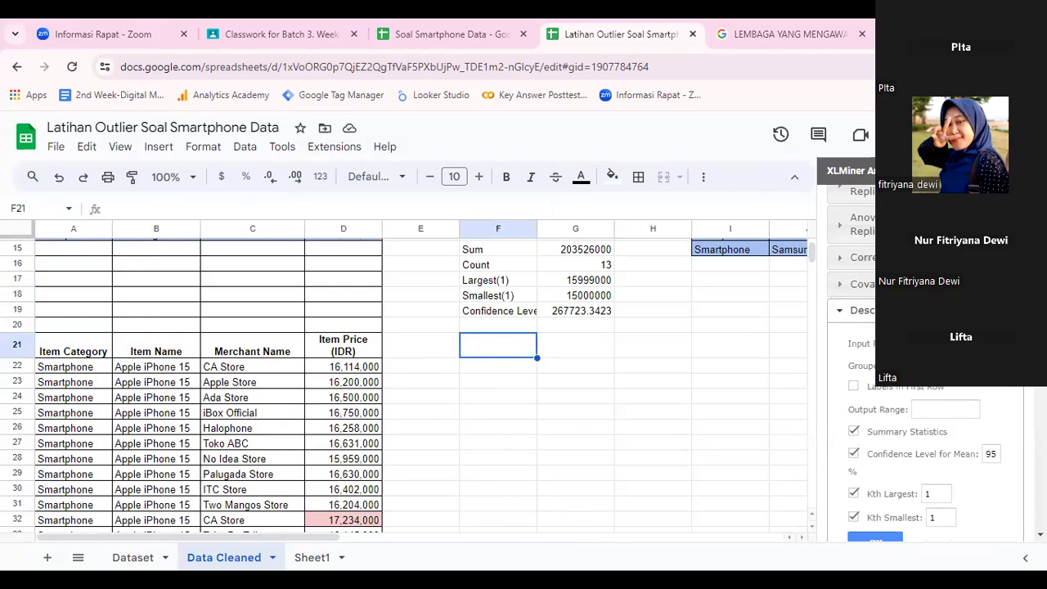
# Generate descriptive statistics for the iPhone 15 prices in D22:D35, setting the output range to F22.
pyautogui.moveTo(353, 370); pyautogui.dragTo(345, 464)
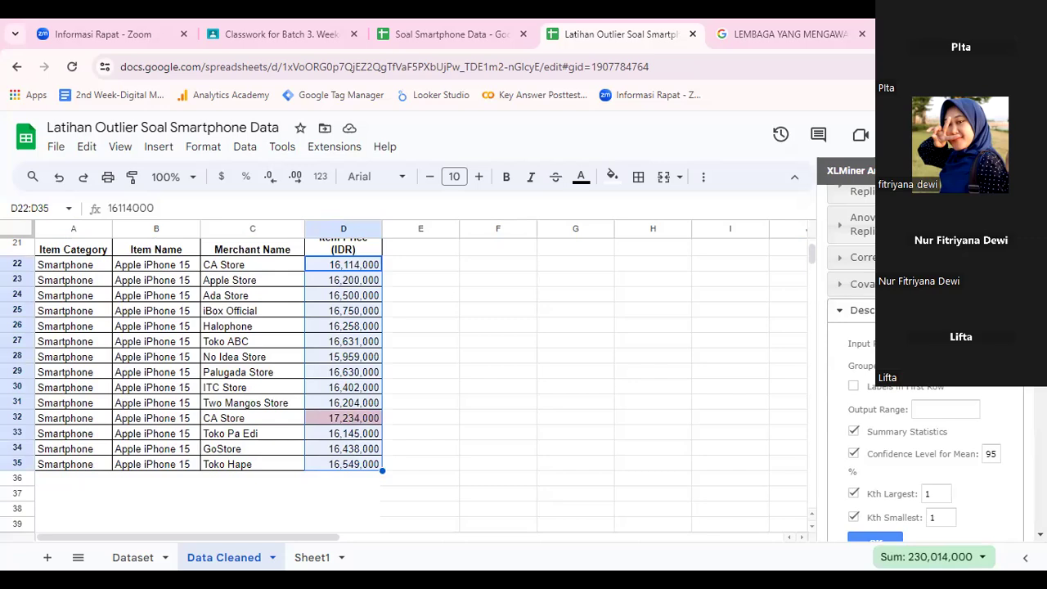
pyautogui.click(938, 409)
pyautogui.click(479, 268)
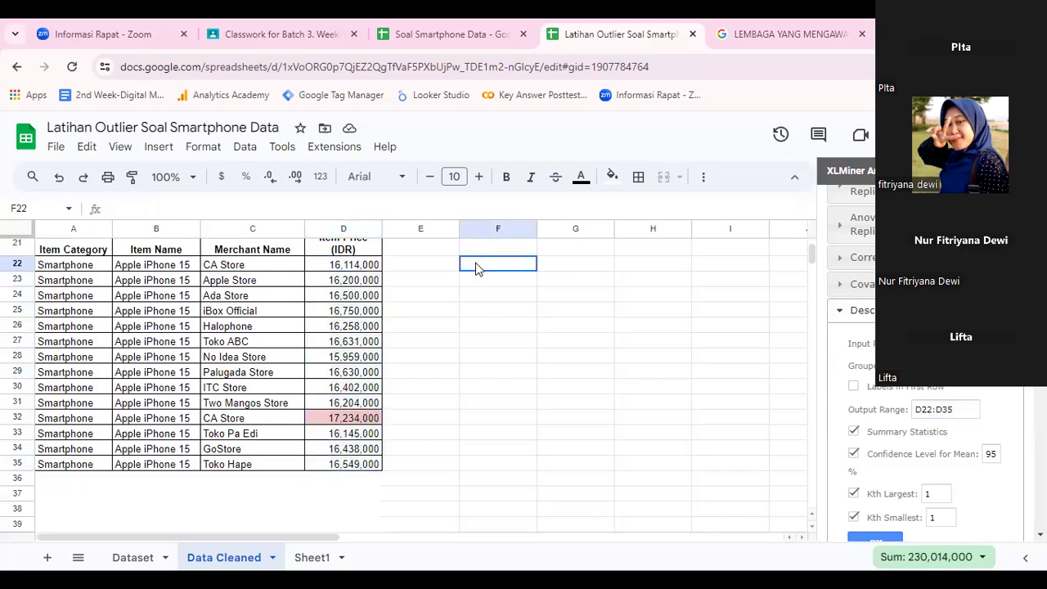
pyautogui.click(968, 411)
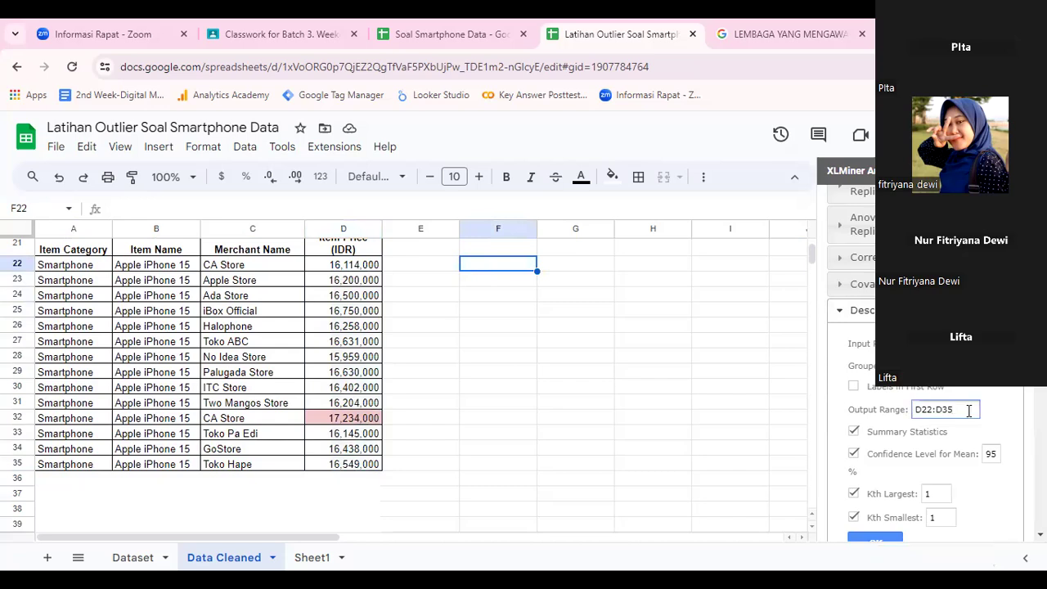
pyautogui.click(878, 538)
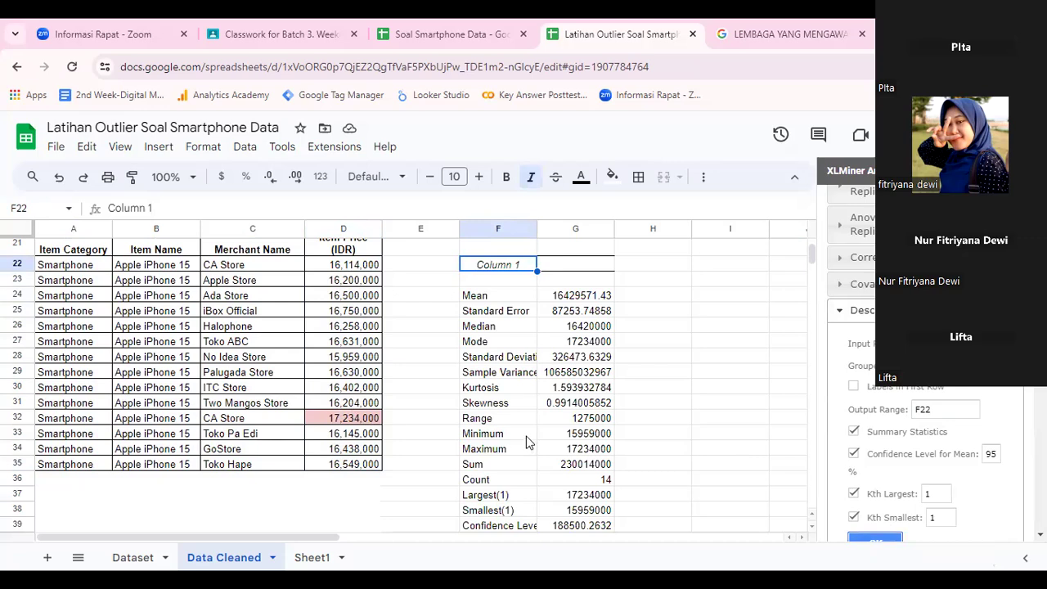
# Select the iPhone 15 Skewness label and value in F31:G31 to examine them.
pyautogui.click(579, 409)
pyautogui.click(531, 410)
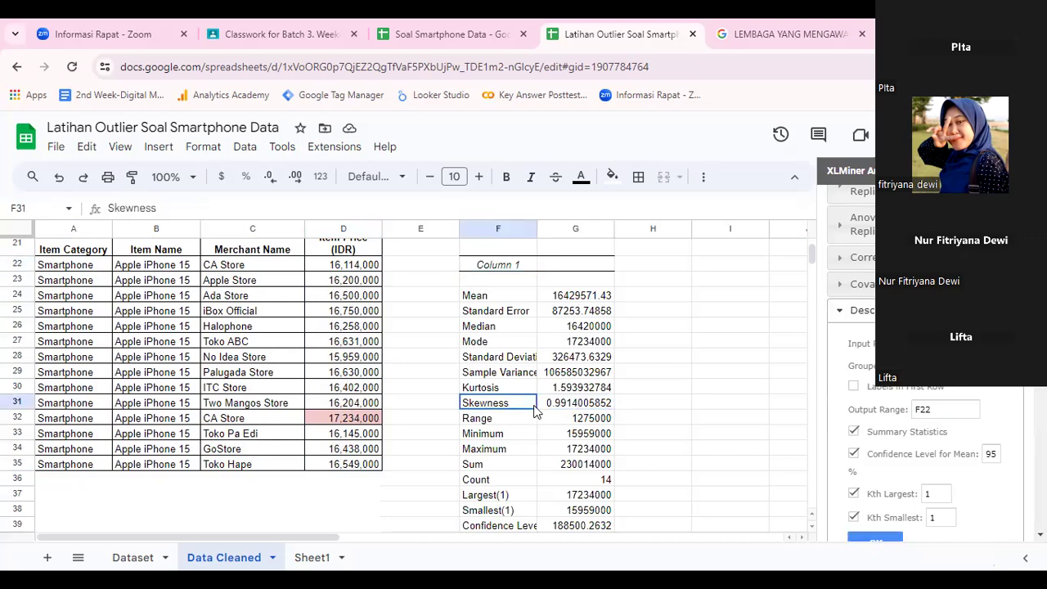
pyautogui.moveTo(533, 409); pyautogui.dragTo(578, 409)
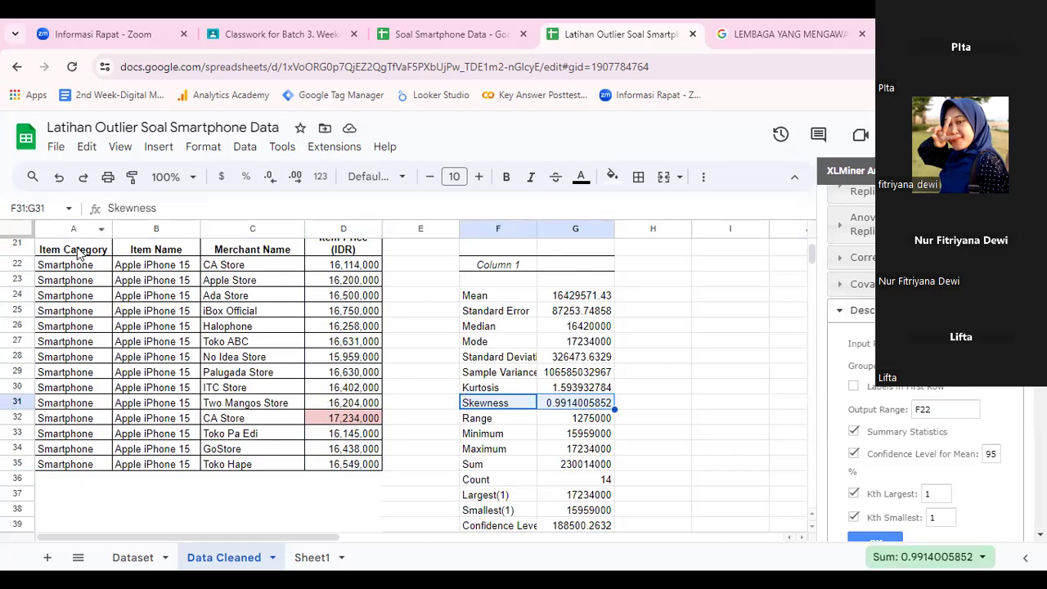
# Copy the iPhone 15 table A21:D35, close the XLMiner sidebar, and paste the table at I21.
pyautogui.moveTo(79, 254); pyautogui.dragTo(335, 405)
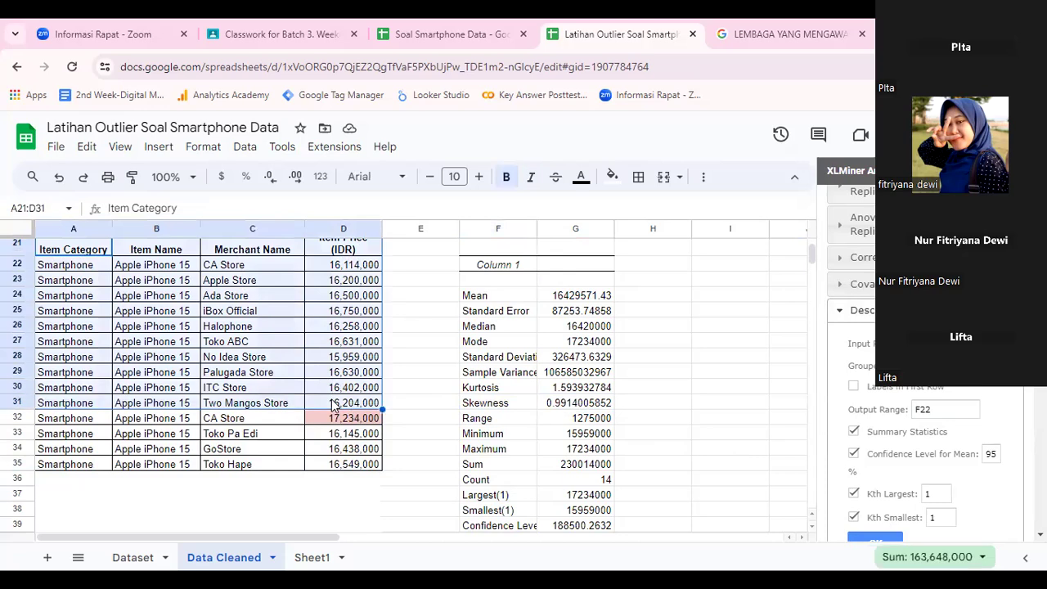
pyautogui.moveTo(337, 464); pyautogui.dragTo(66, 257)
pyautogui.hotkey('ctrl', 'c')
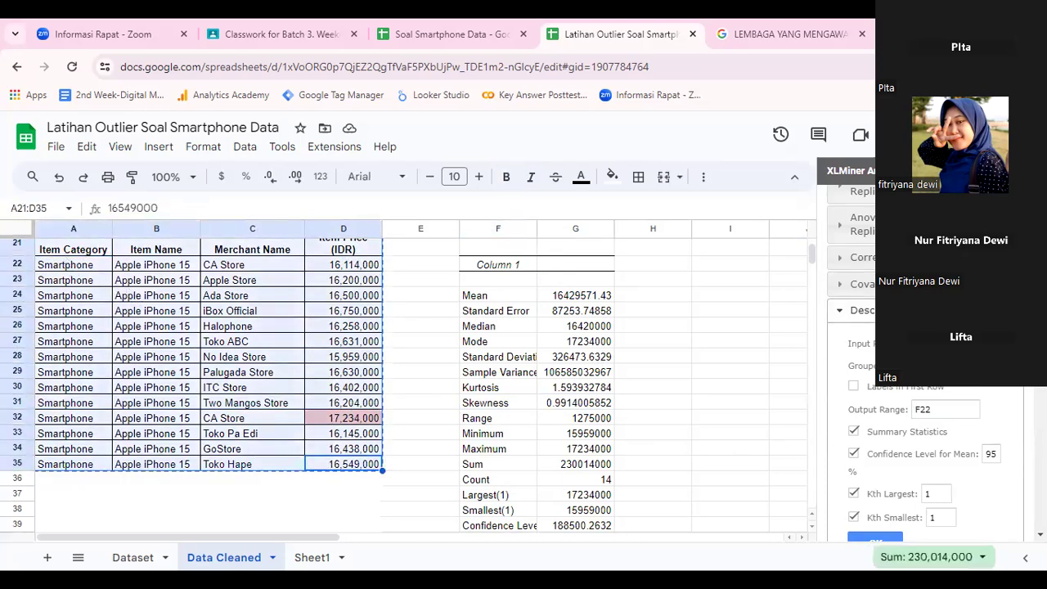
pyautogui.click(1028, 171)
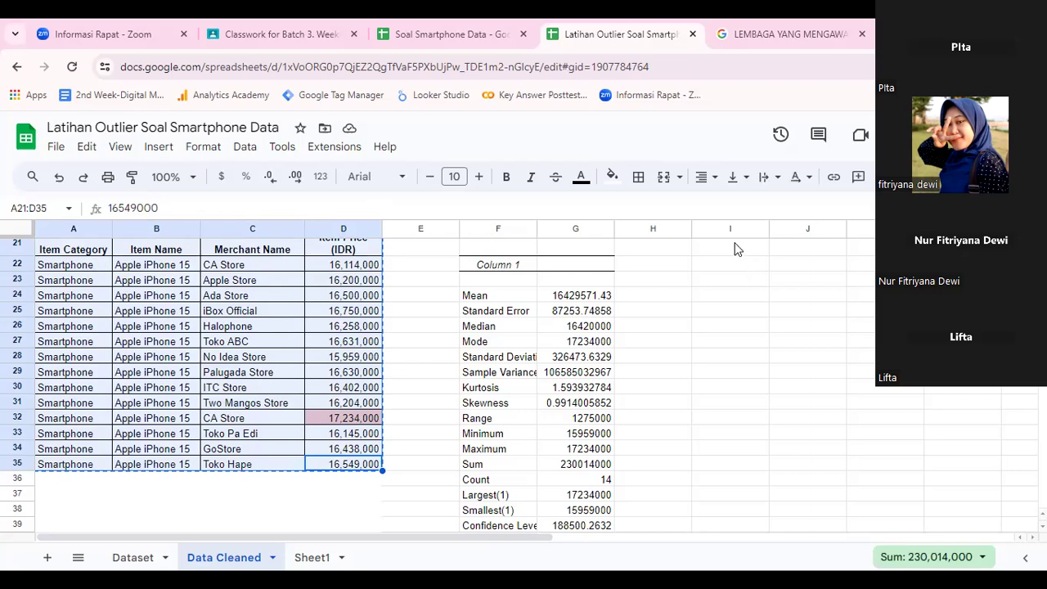
pyautogui.click(735, 248)
pyautogui.hotkey('ctrl', 'v')
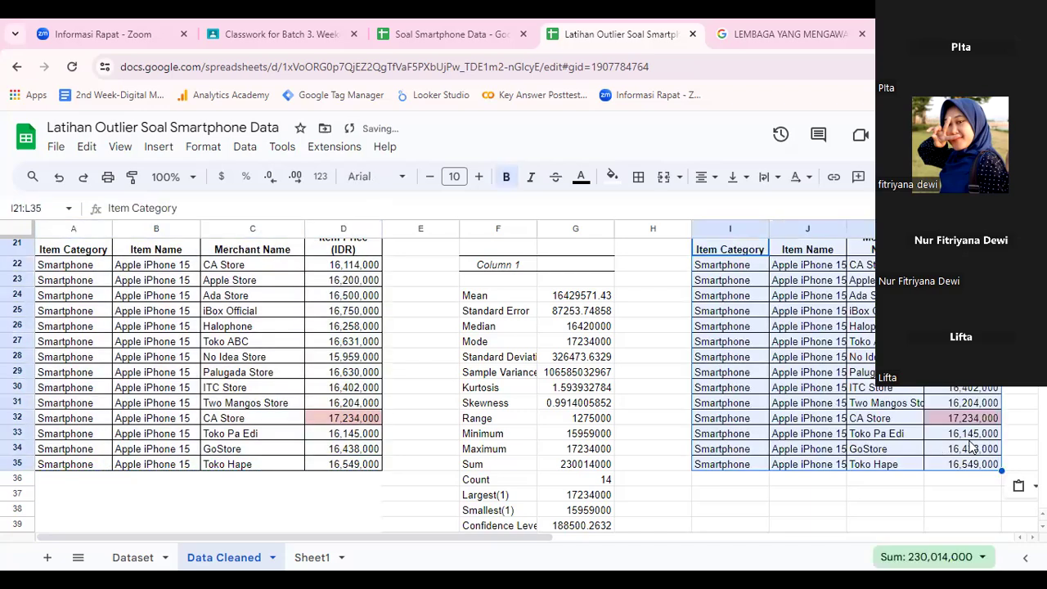
# Move rows I33:L35 up to I32 in the copied table, overwriting the 17,234,000 outlier row.
pyautogui.click(962, 463)
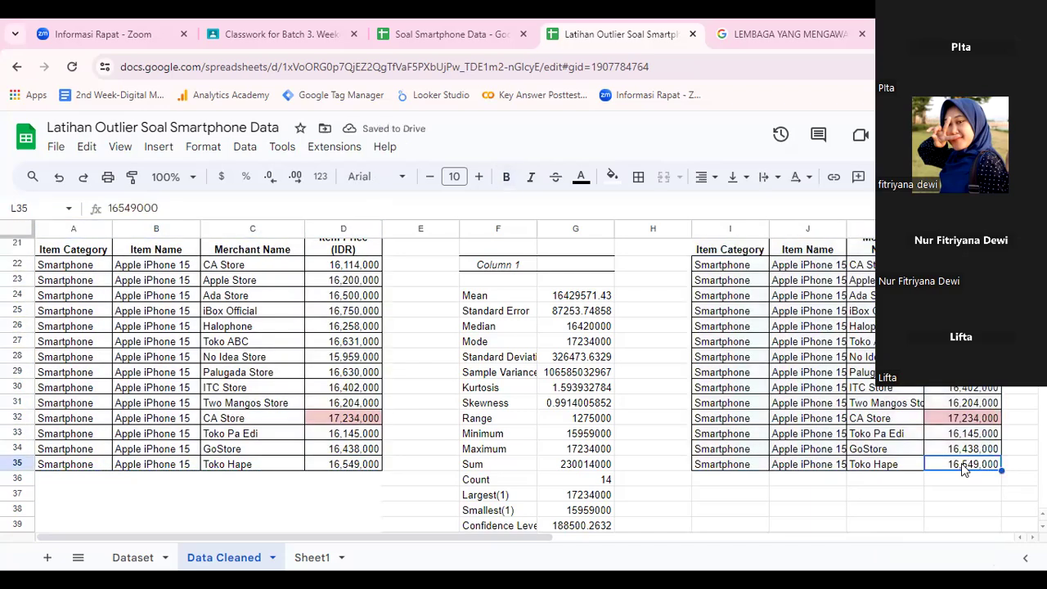
pyautogui.moveTo(962, 463); pyautogui.dragTo(736, 424)
pyautogui.hotkey('ctrl', 'c')
pyautogui.click(736, 424)
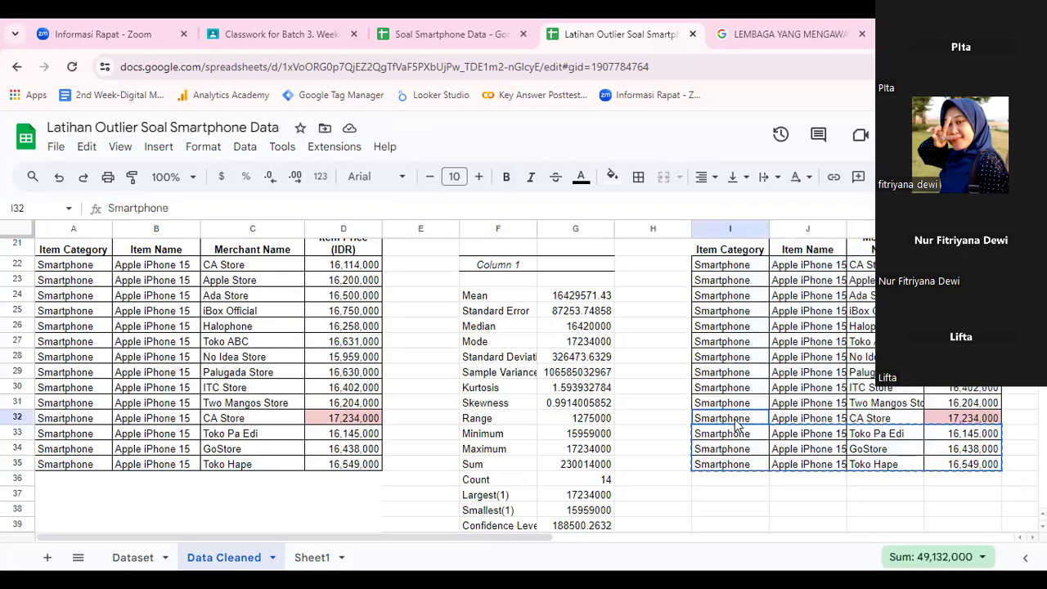
pyautogui.hotkey('ctrl', 'v')
pyautogui.click(900, 421)
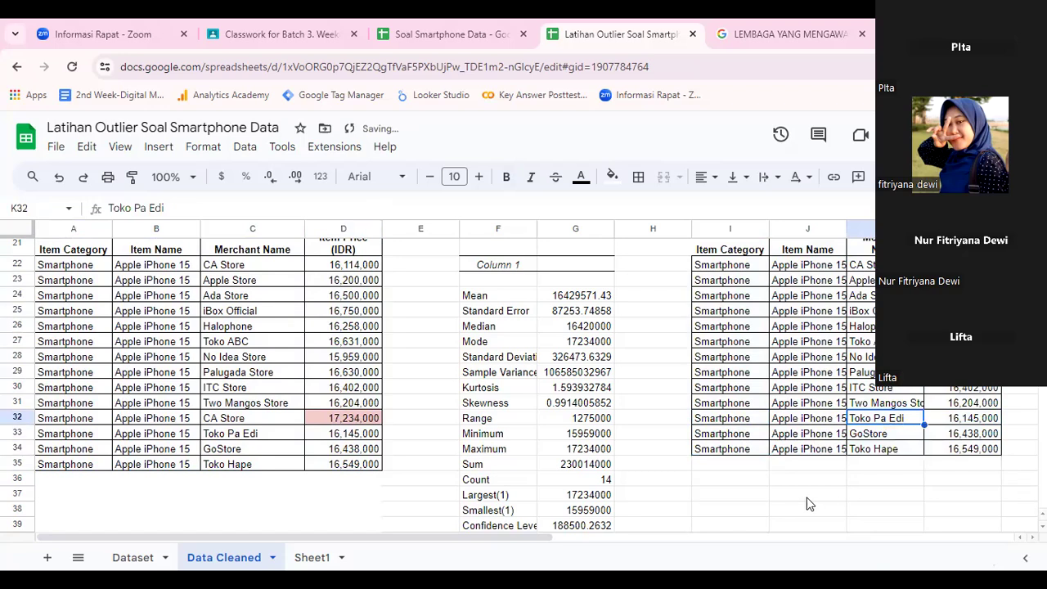
# Generate XLMiner descriptive statistics for the outlier-free iPhone 15 prices in L22:L34, setting the output range to N22.
pyautogui.moveTo(546, 535); pyautogui.dragTo(717, 559)
pyautogui.click(770, 258)
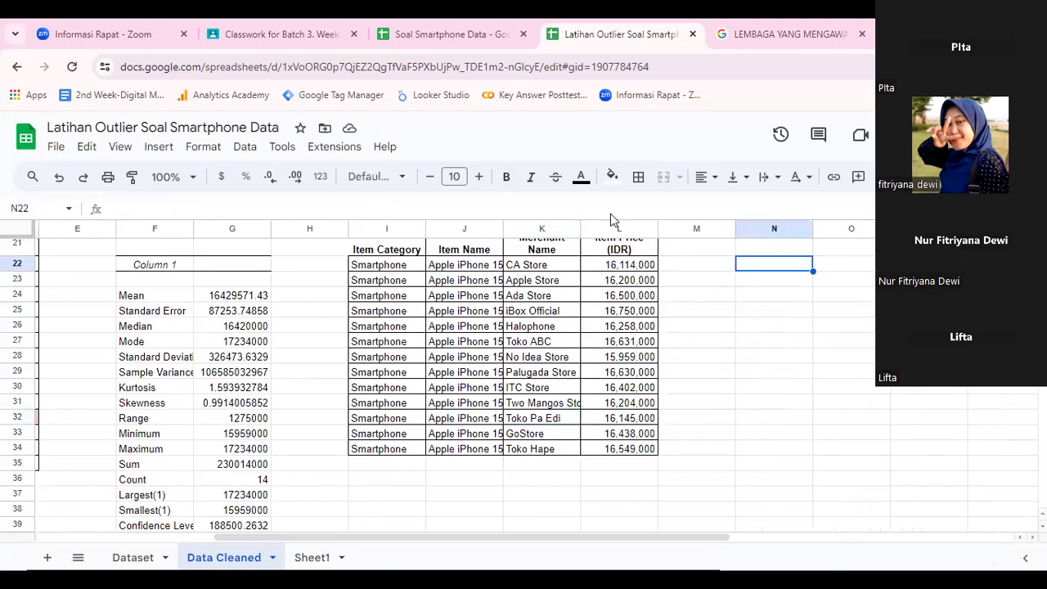
pyautogui.click(335, 147)
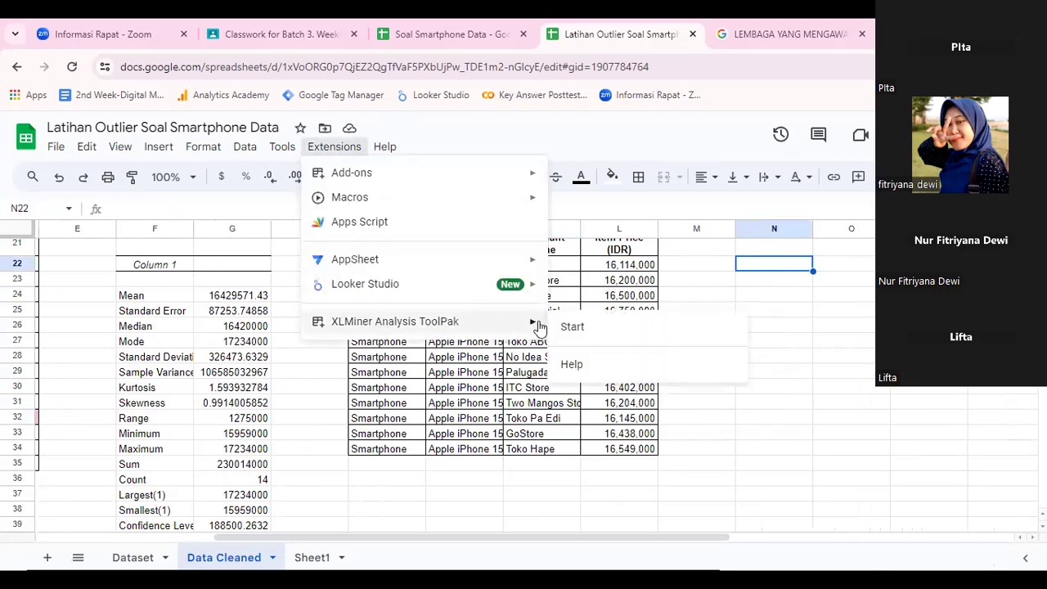
pyautogui.click(568, 330)
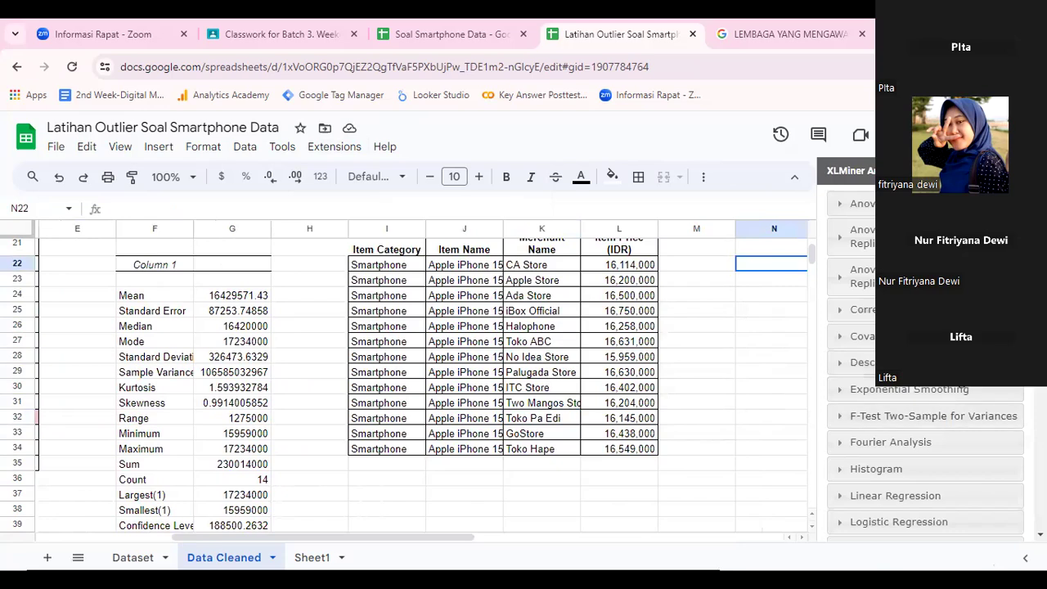
pyautogui.click(859, 362)
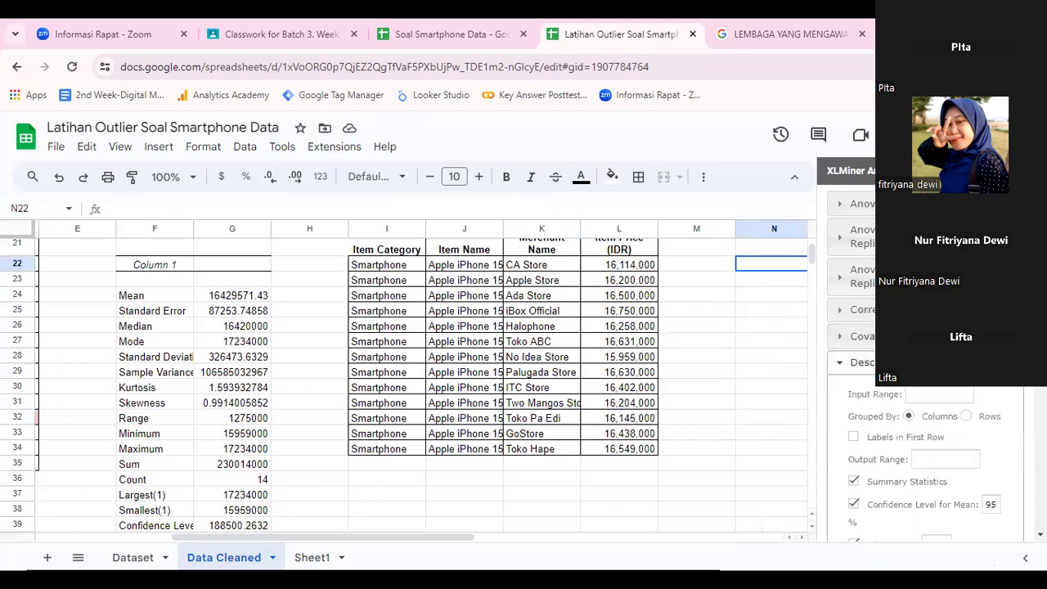
pyautogui.moveTo(638, 265); pyautogui.dragTo(635, 451)
pyautogui.click(928, 395)
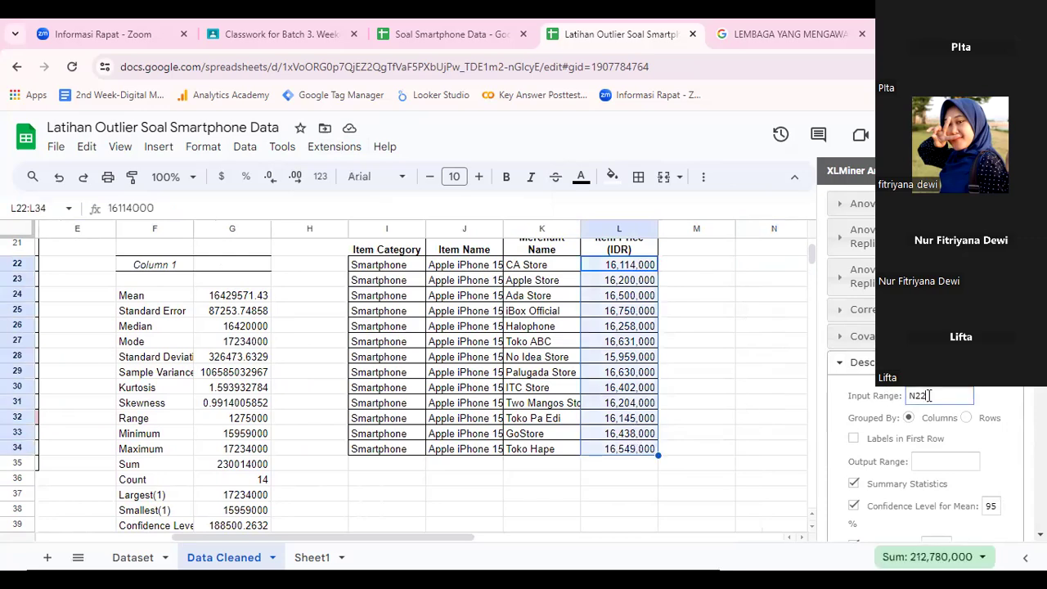
pyautogui.click(930, 463)
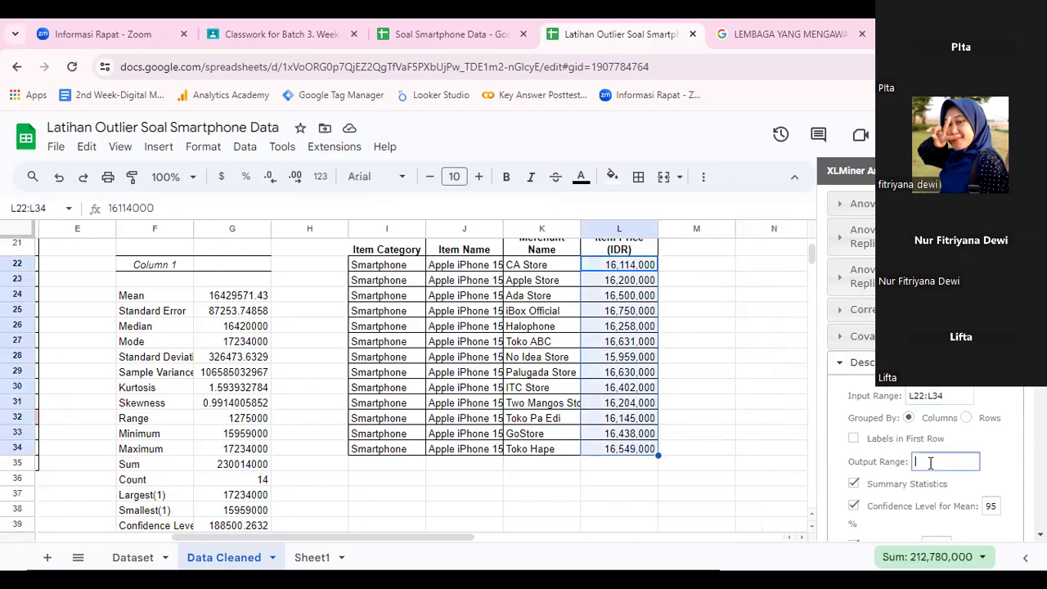
pyautogui.click(755, 267)
pyautogui.click(960, 463)
pyautogui.scroll(-1, 940, 459)
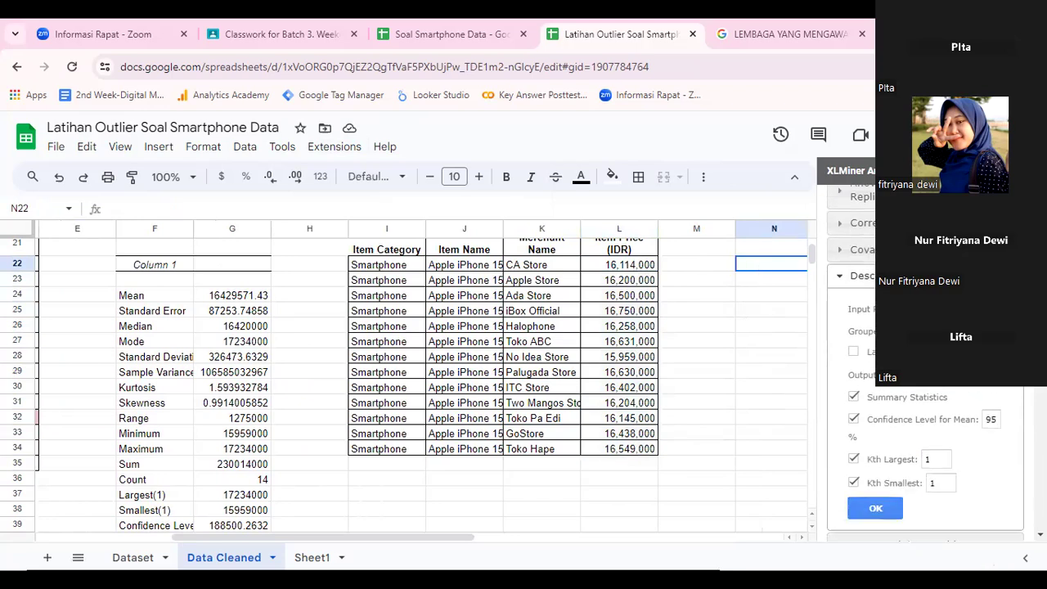
pyautogui.click(875, 510)
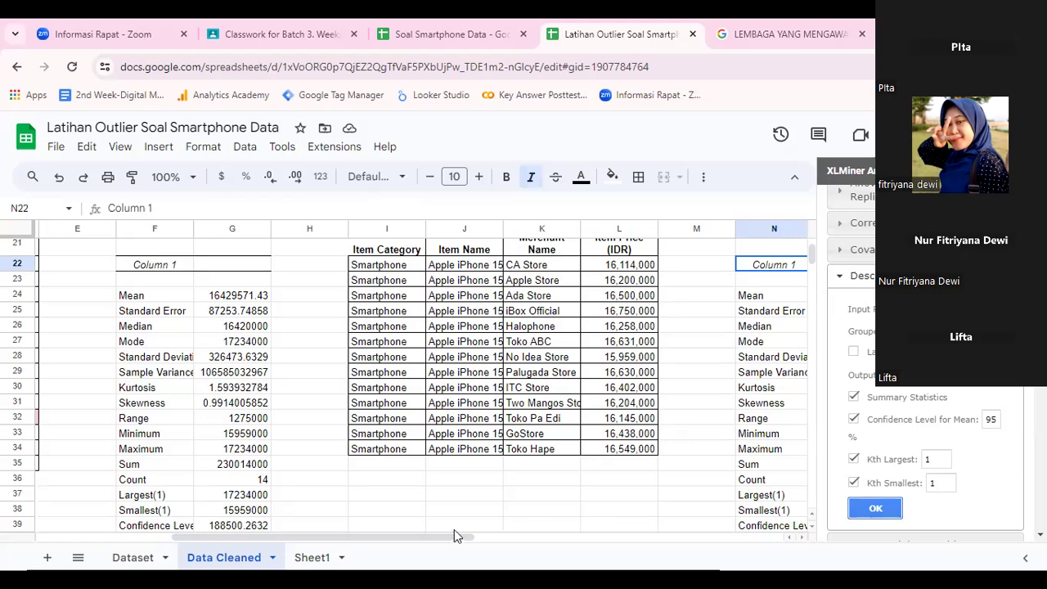
# Fill the Skewness label and value in F31:G31 with the palest red shade.
pyautogui.moveTo(452, 538); pyautogui.dragTo(488, 542)
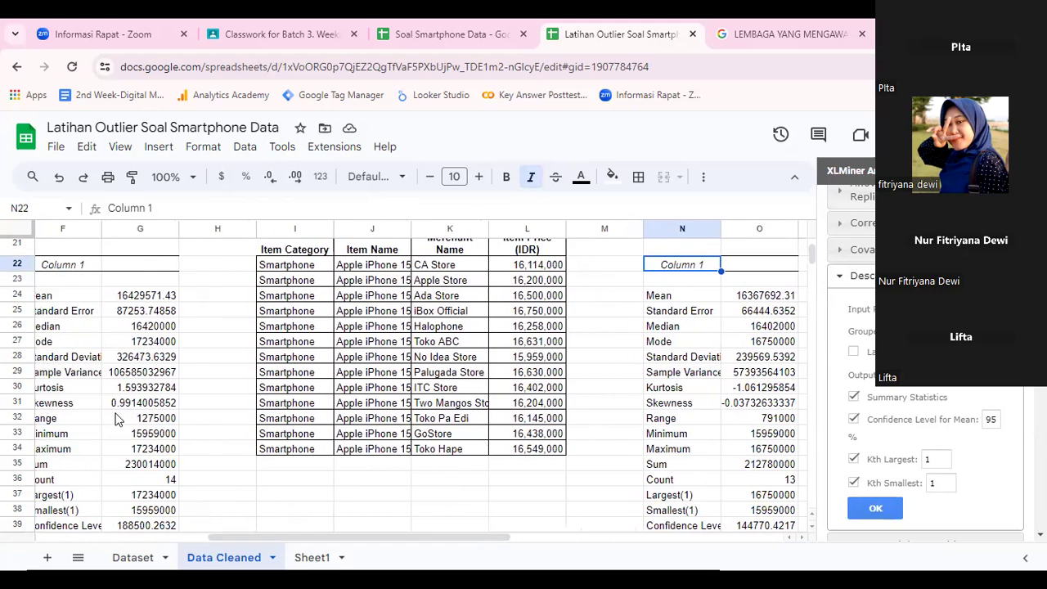
pyautogui.moveTo(114, 404); pyautogui.dragTo(92, 402)
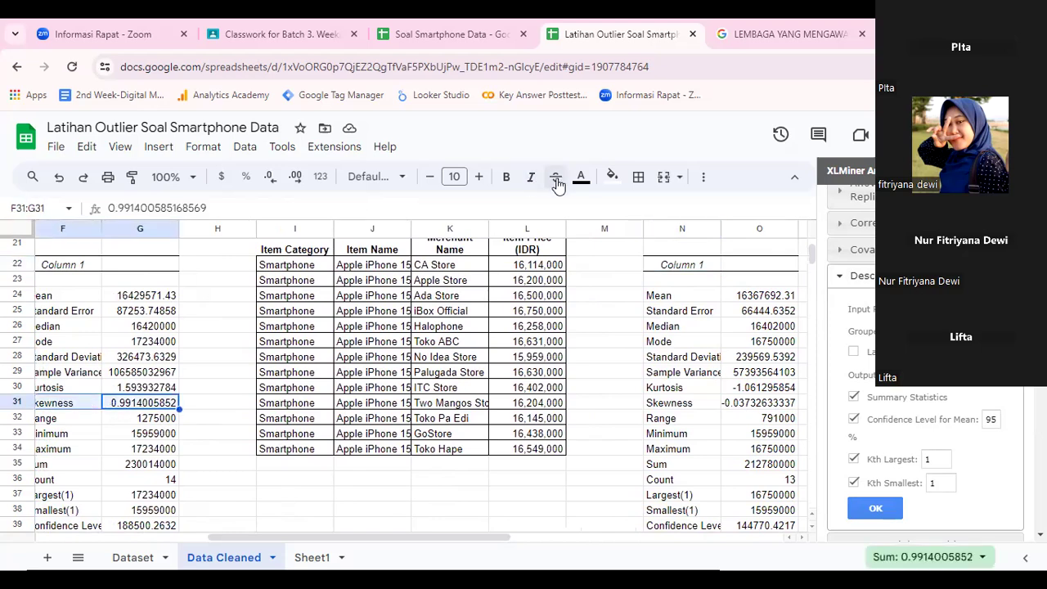
pyautogui.click(612, 178)
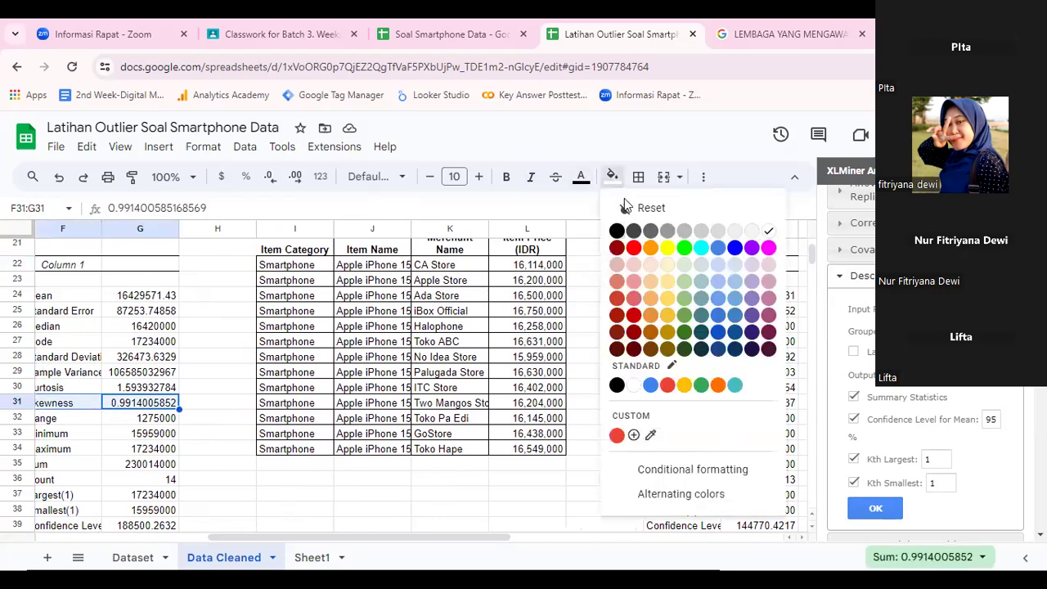
pyautogui.click(636, 266)
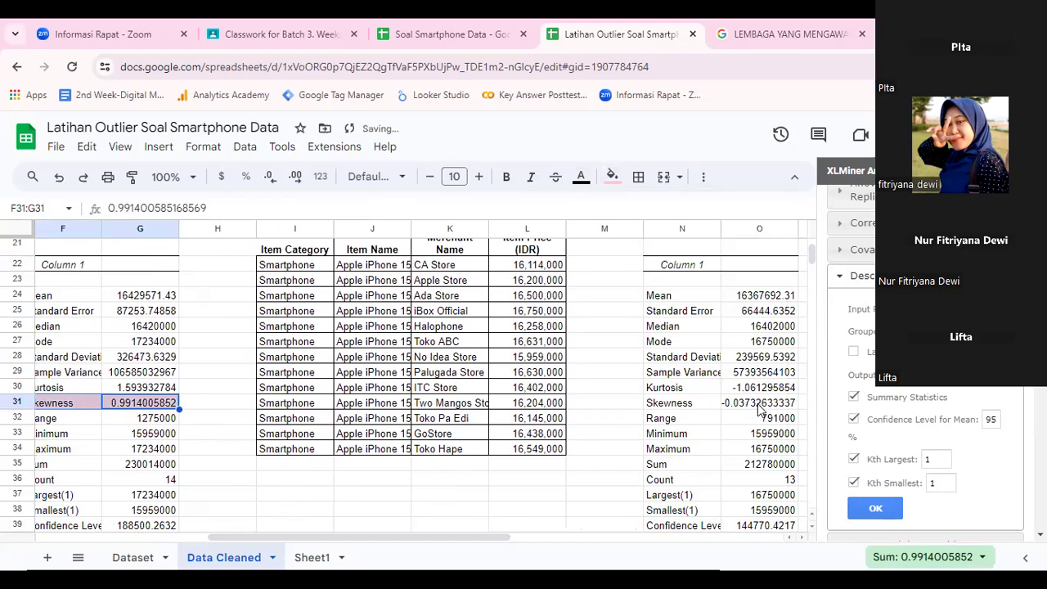
# Fill the Skewness label and value in N31:O31 with bright red.
pyautogui.moveTo(754, 401); pyautogui.dragTo(686, 409)
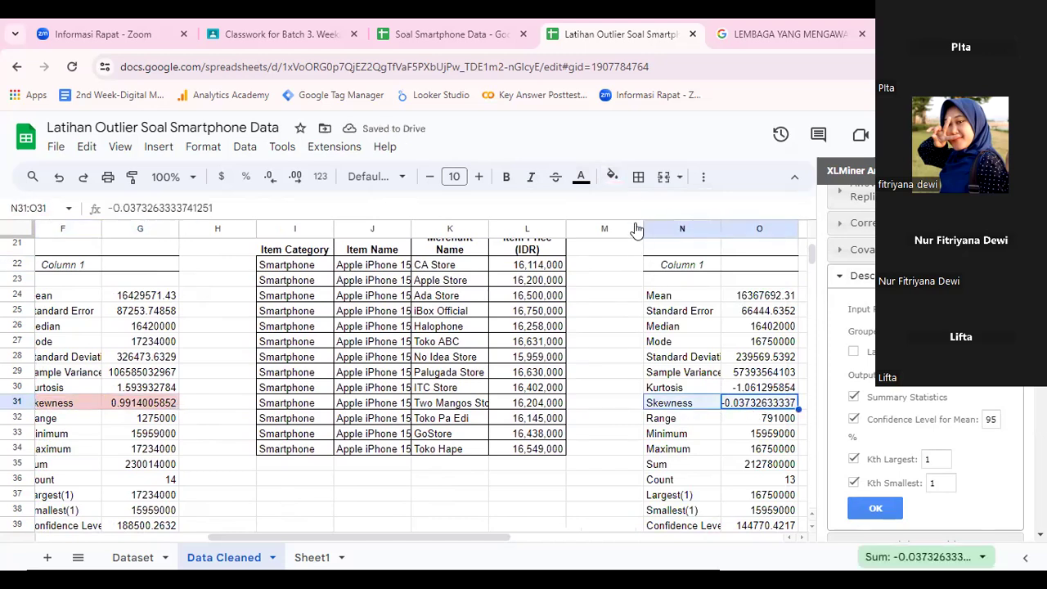
pyautogui.click(612, 177)
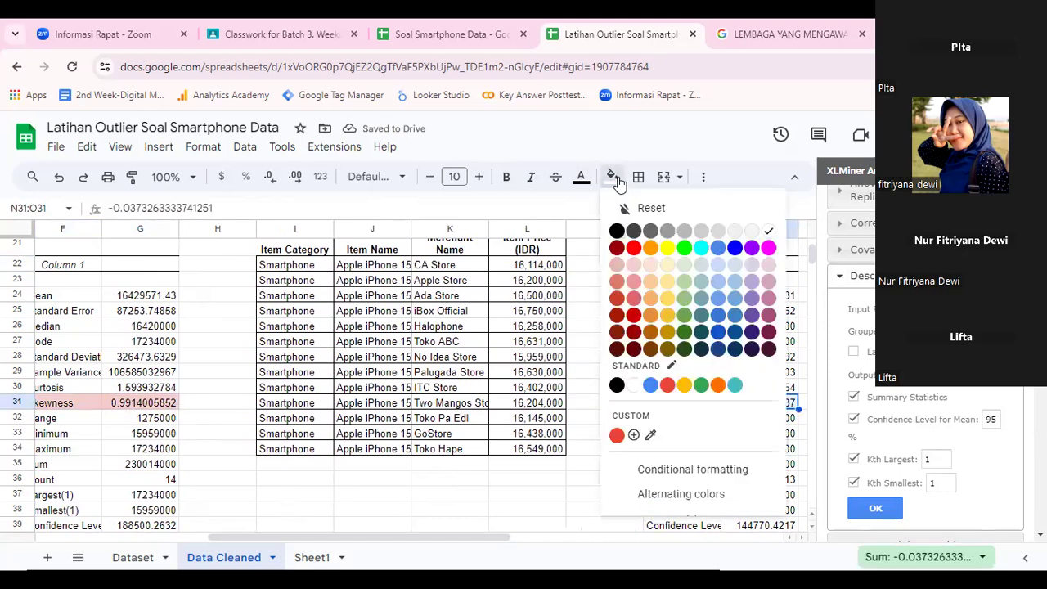
pyautogui.click(634, 248)
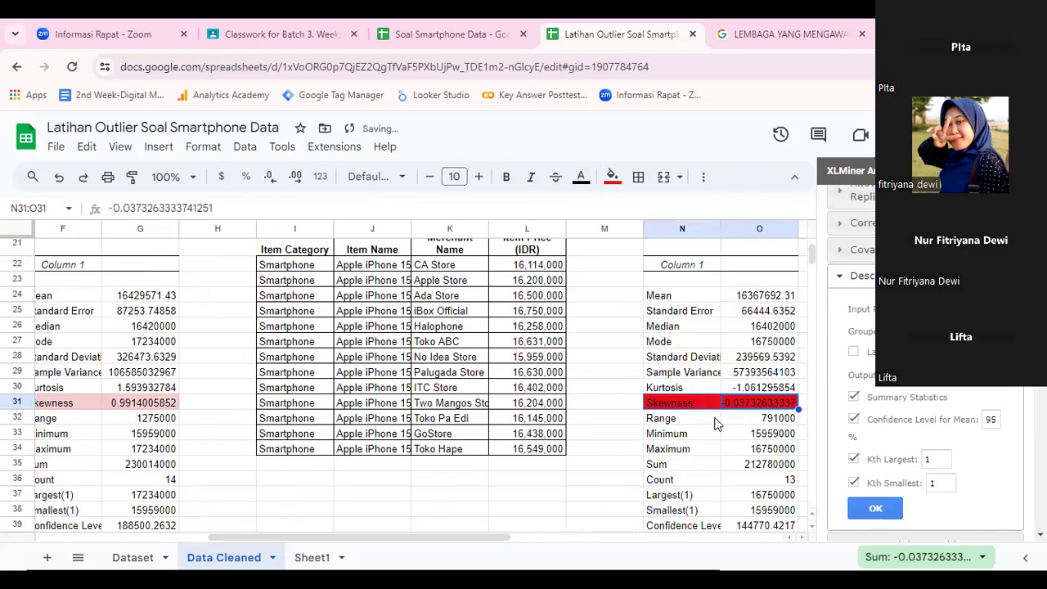
pyautogui.click(751, 417)
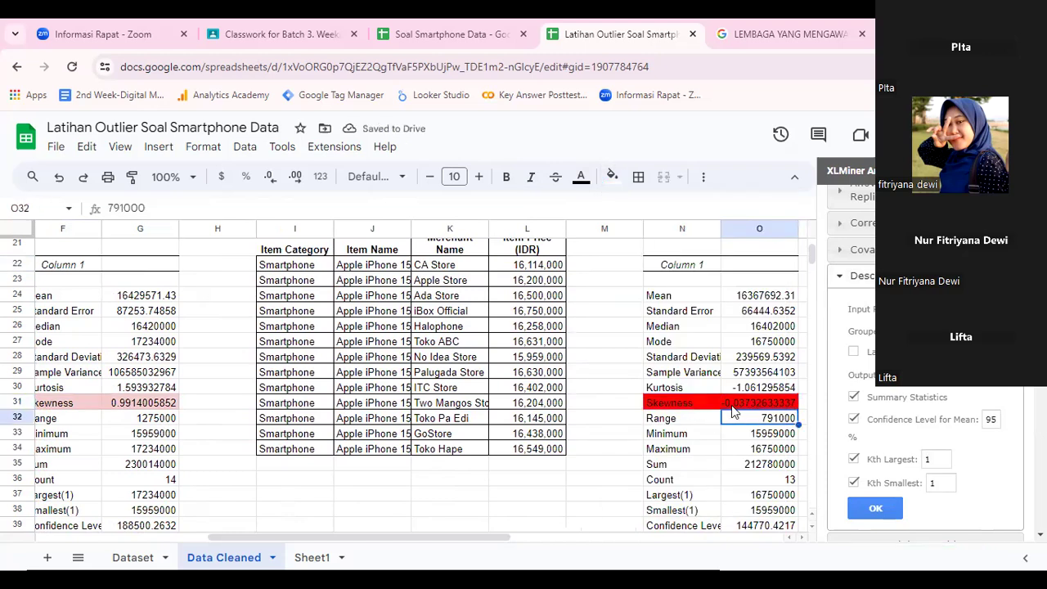
# Compare the Skewness values in G31 and O31, and close the XLMiner sidebar.
pyautogui.click(120, 406)
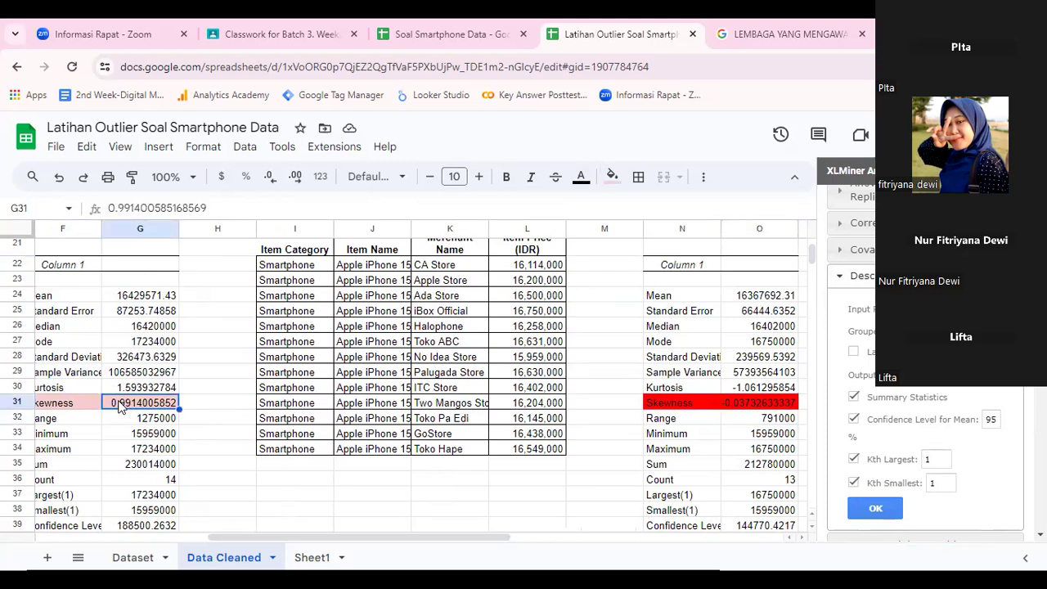
pyautogui.click(749, 404)
pyautogui.click(1027, 170)
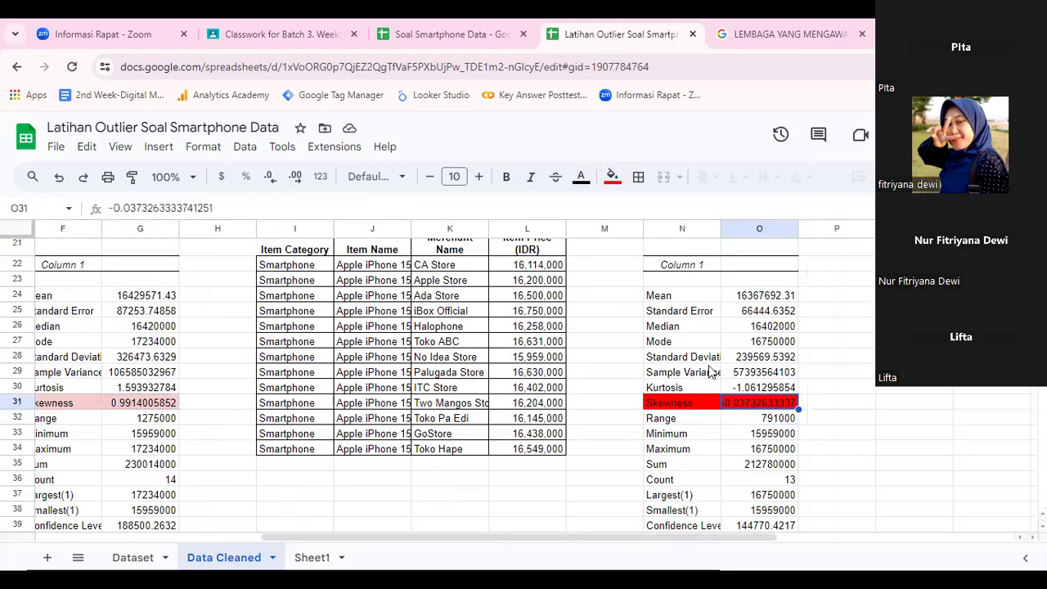
# Replace the statistics heading in F22 with "Sebelum hapus Outliers".
pyautogui.moveTo(700, 539); pyautogui.dragTo(657, 539)
pyautogui.click(149, 270)
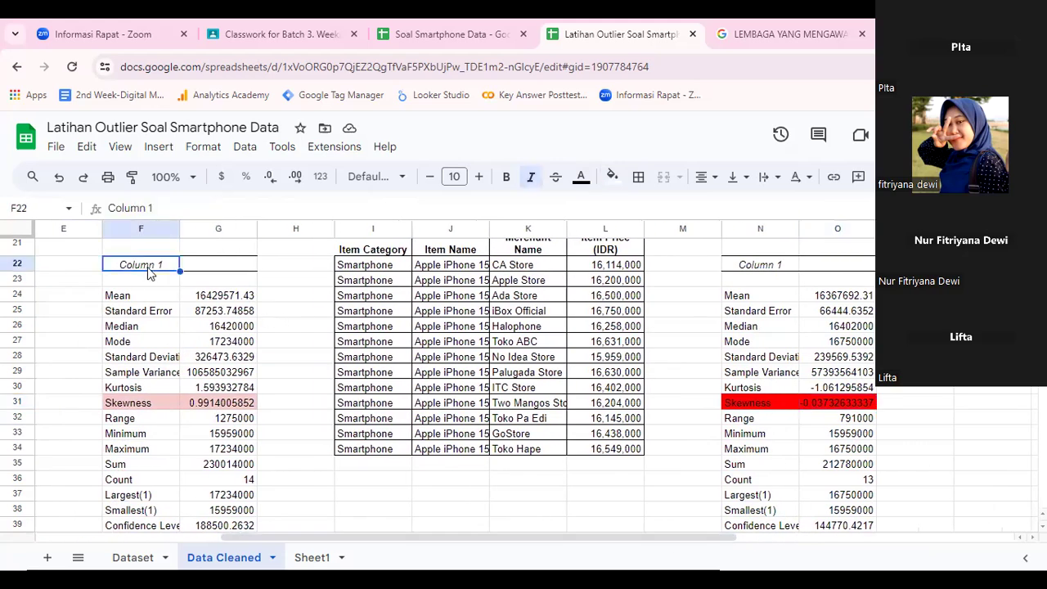
pyautogui.write('Sebelum')
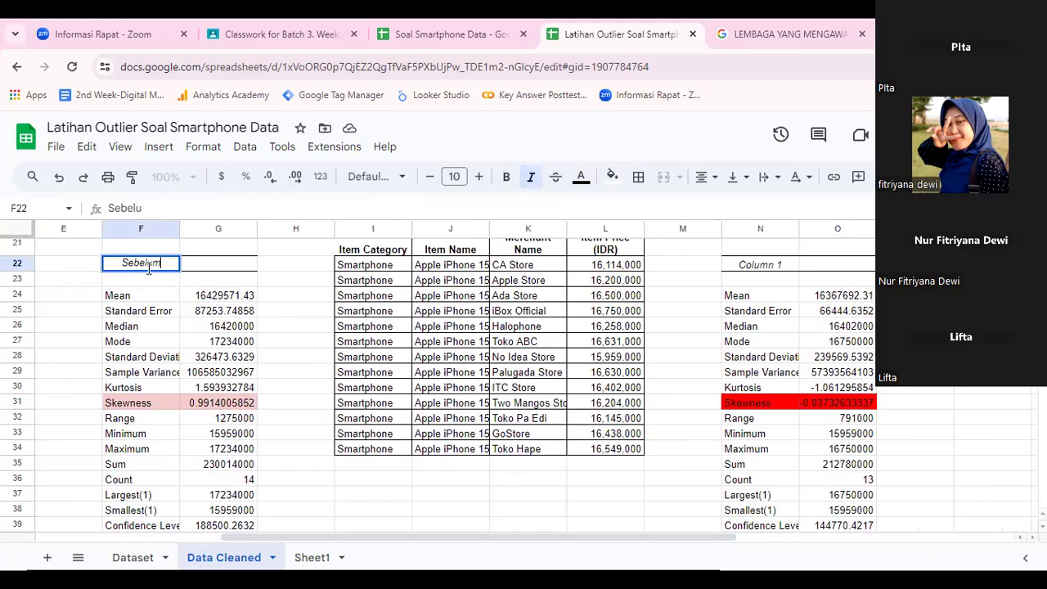
pyautogui.write(' hapus Outliers')
pyautogui.press('Return')
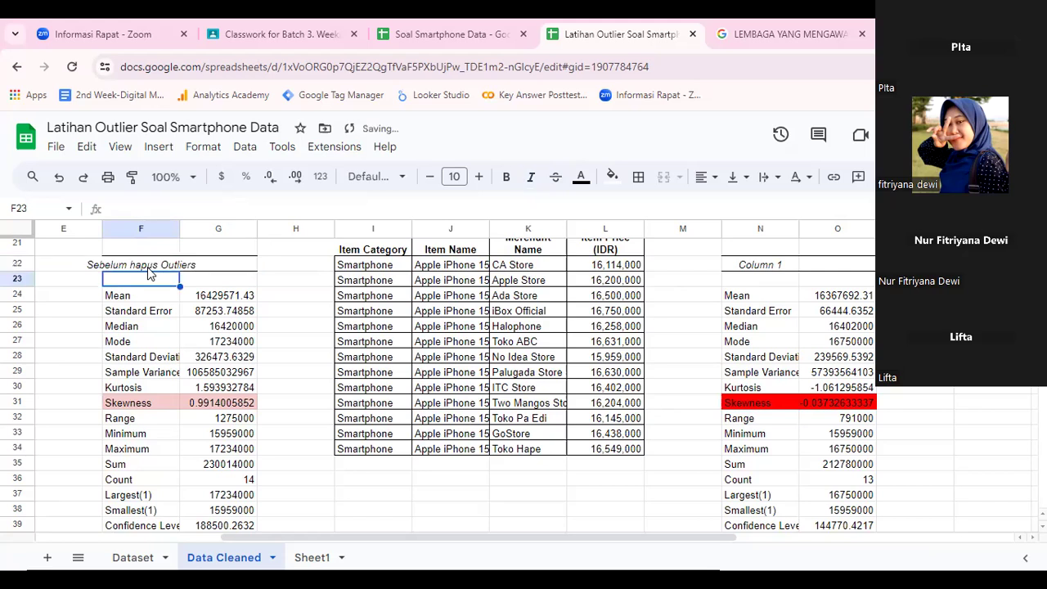
# Replace the statistics heading in N22 with "Sesudah Hapus Outliers", correcting the spelling of the last word.
pyautogui.click(765, 264)
pyautogui.write('Sesudah Haps')
pyautogui.press('BackSpace')
pyautogui.write('us Ouliers')
pyautogui.press('Return')
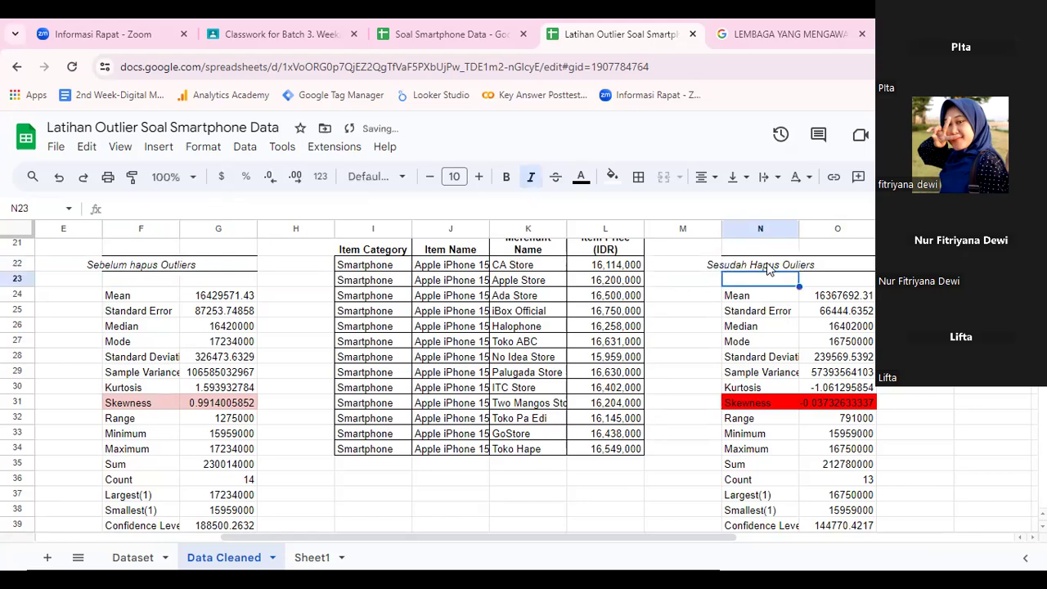
pyautogui.click(767, 267)
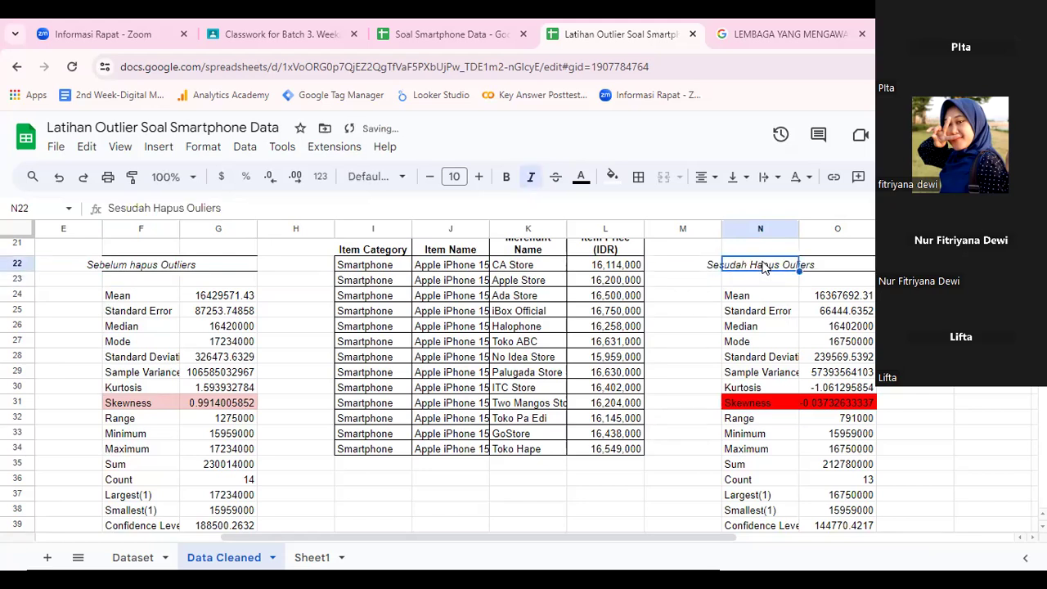
pyautogui.click(202, 208)
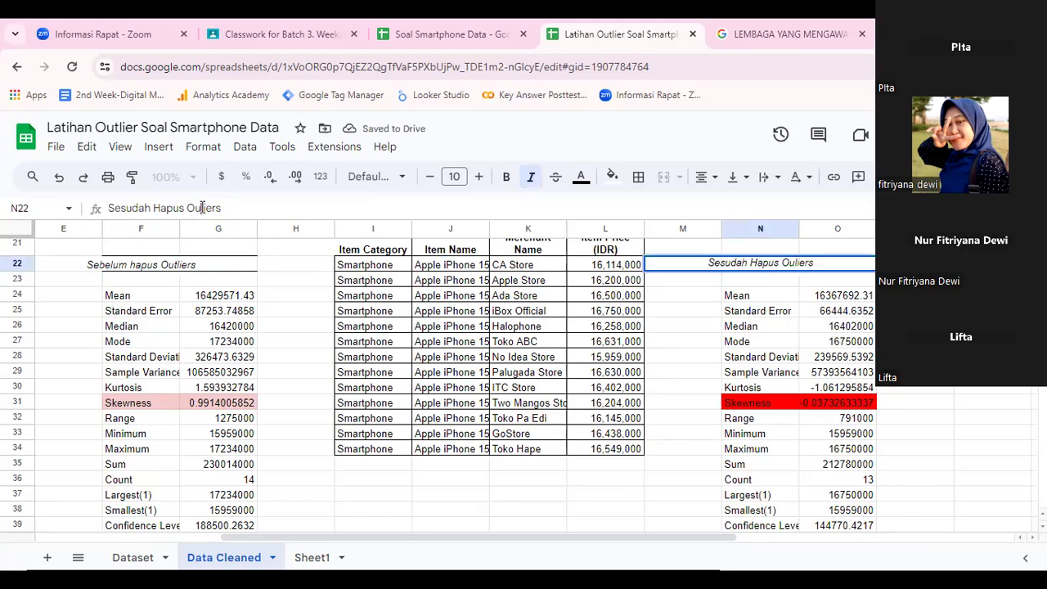
pyautogui.write('t')
pyautogui.press('Return')
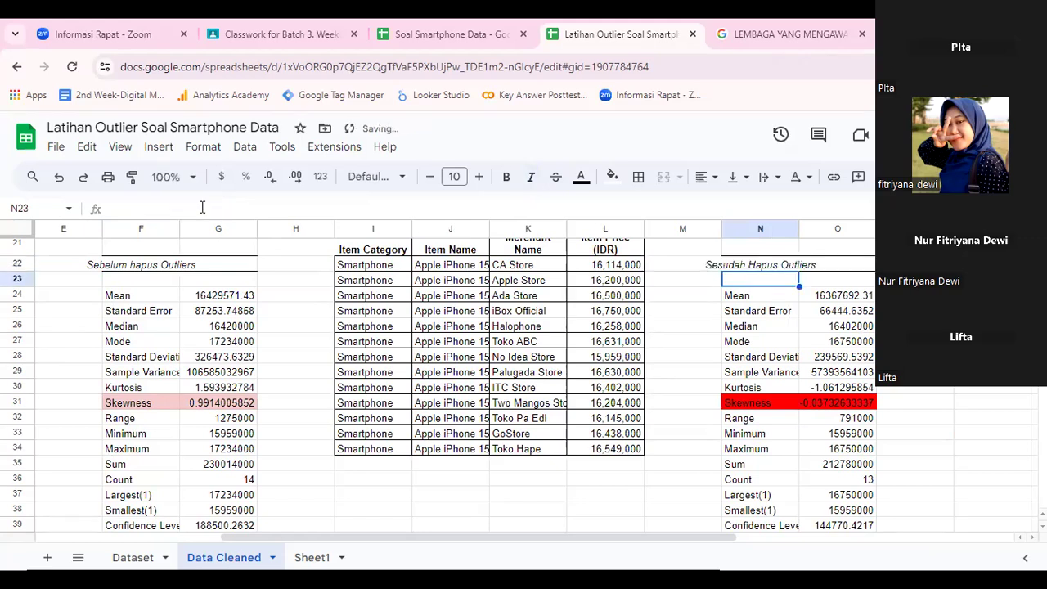
# Recolor the Skewness cells N31:O31 with the same pale red fill as F31:G31.
pyautogui.moveTo(814, 404); pyautogui.dragTo(783, 402)
pyautogui.click(612, 177)
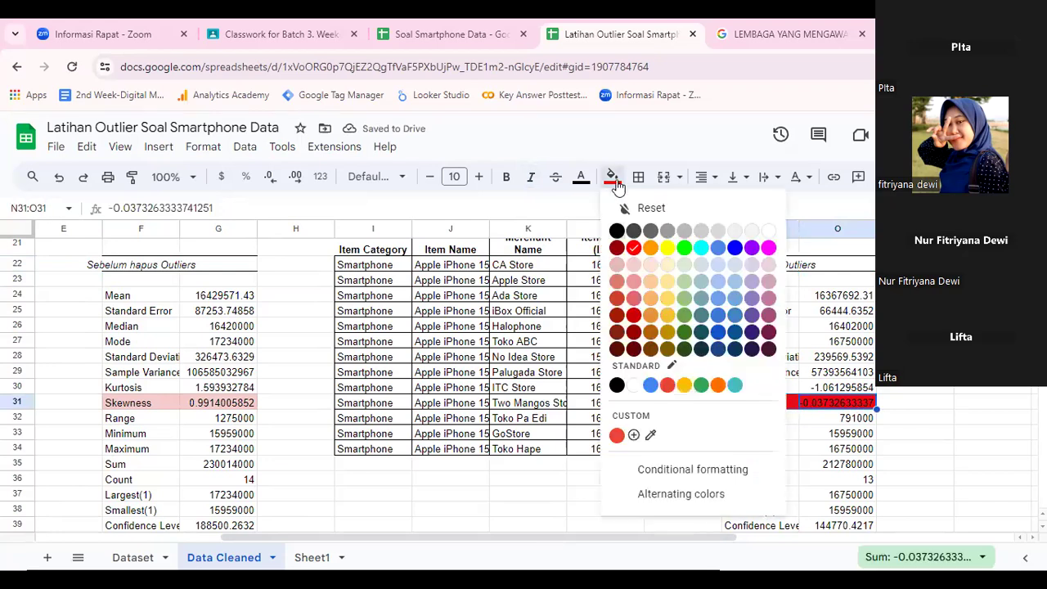
pyautogui.click(637, 274)
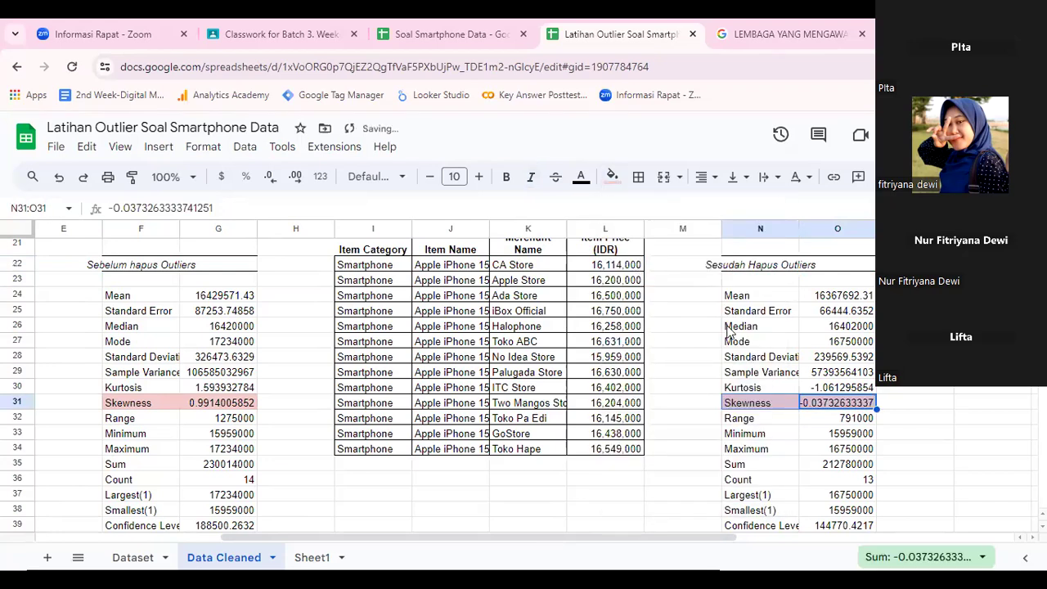
pyautogui.click(756, 344)
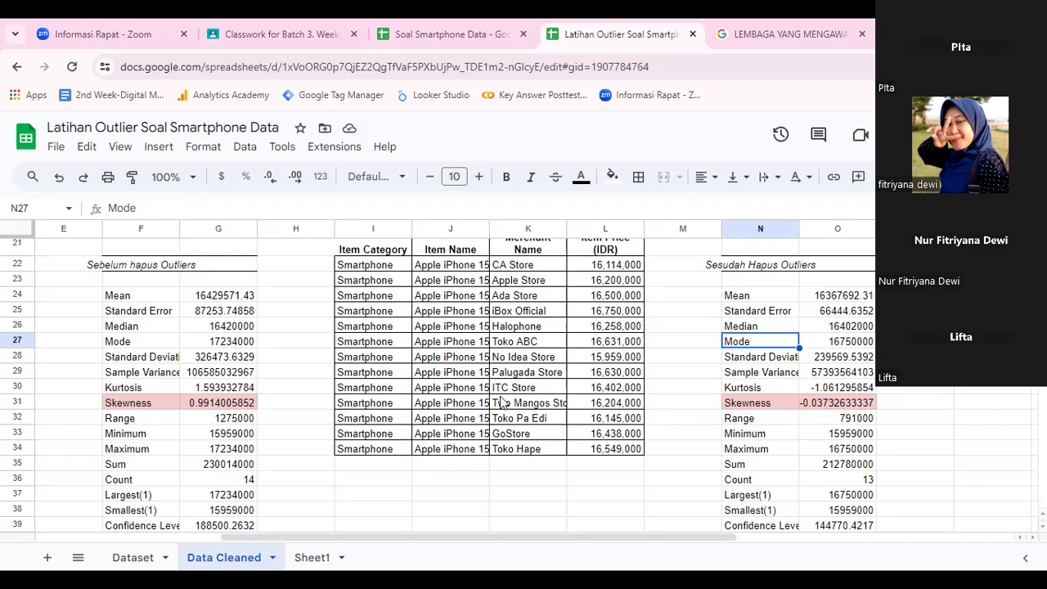
# Merge the heading cells N22:O22 and F22:G22 so each heading spans its statistics table.
pyautogui.click(741, 269)
pyautogui.moveTo(741, 268); pyautogui.dragTo(818, 264)
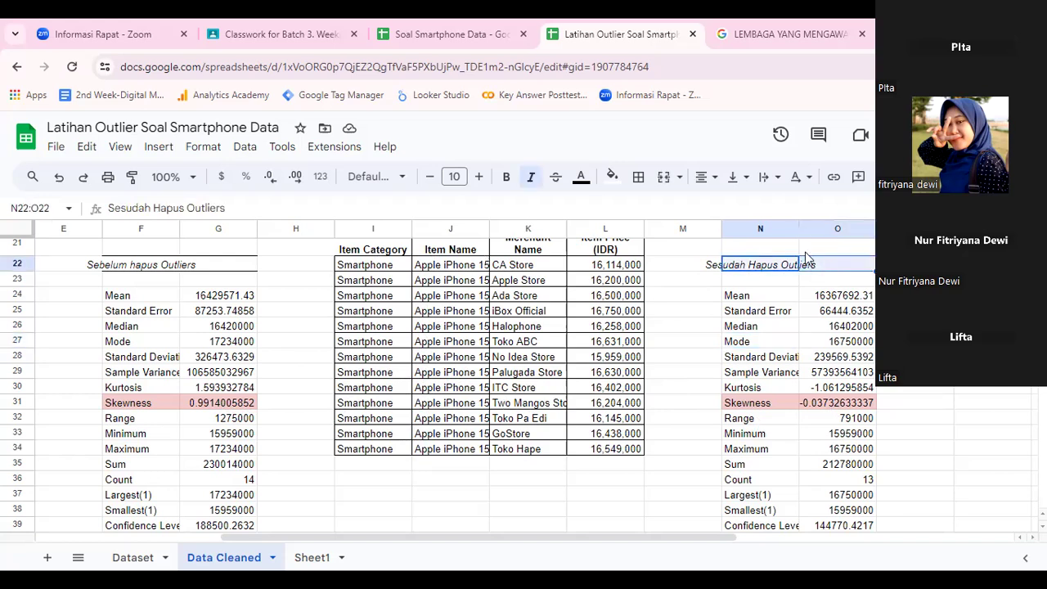
pyautogui.click(665, 178)
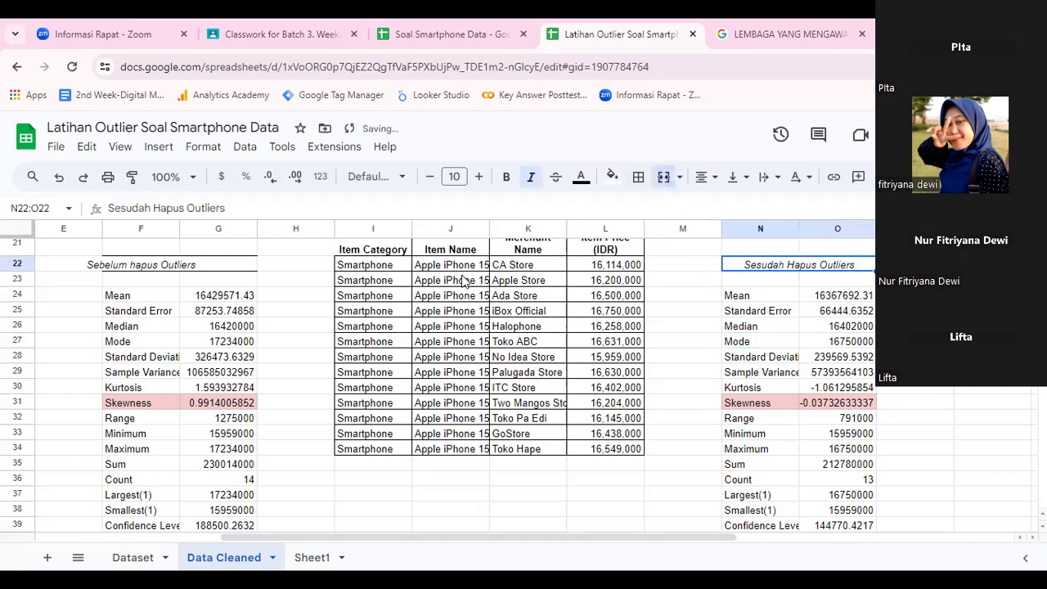
pyautogui.moveTo(143, 269); pyautogui.dragTo(201, 268)
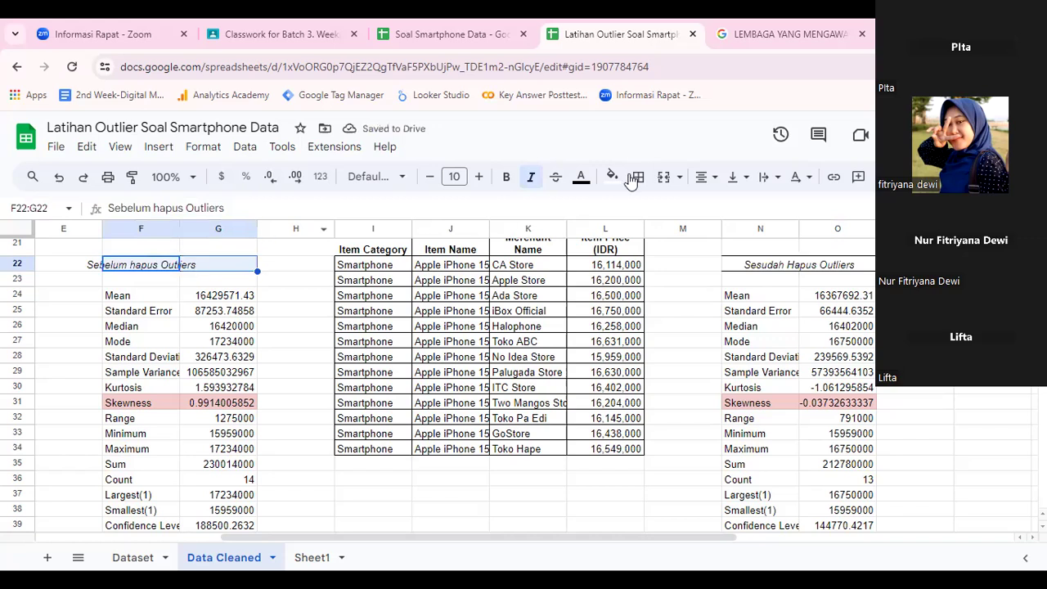
pyautogui.click(665, 177)
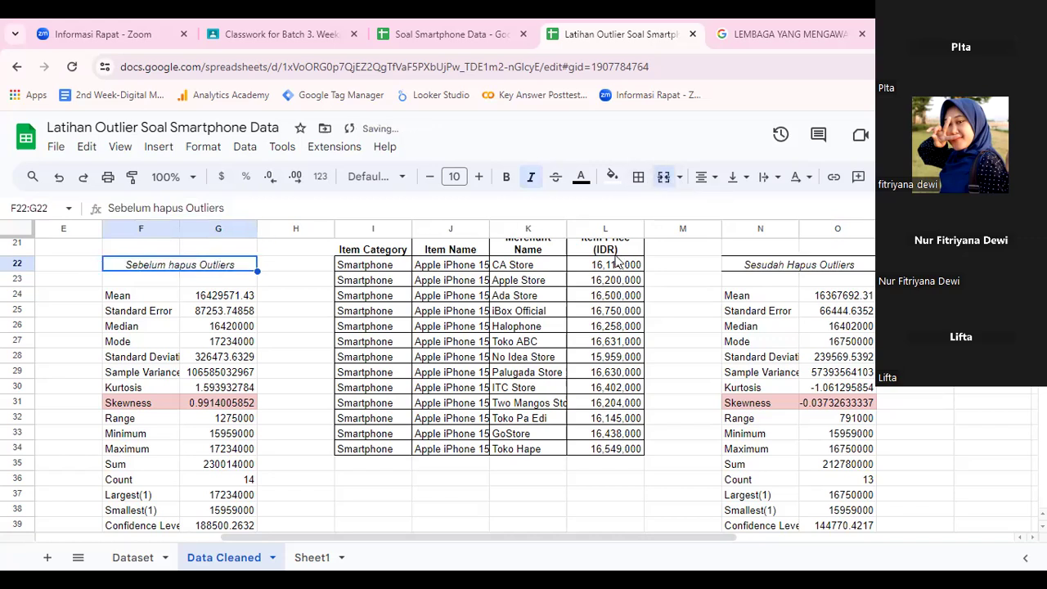
pyautogui.click(583, 375)
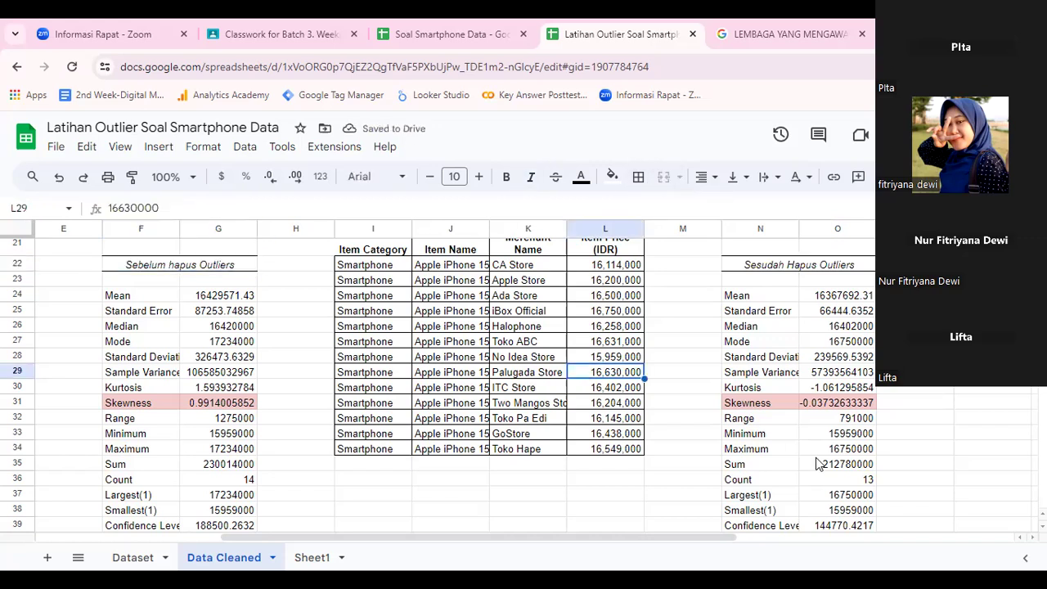
# Make the statistics headings "Sesudah Hapus Outliers" and "Sebelum hapus Outliers" in row 22 bold.
pyautogui.click(776, 266)
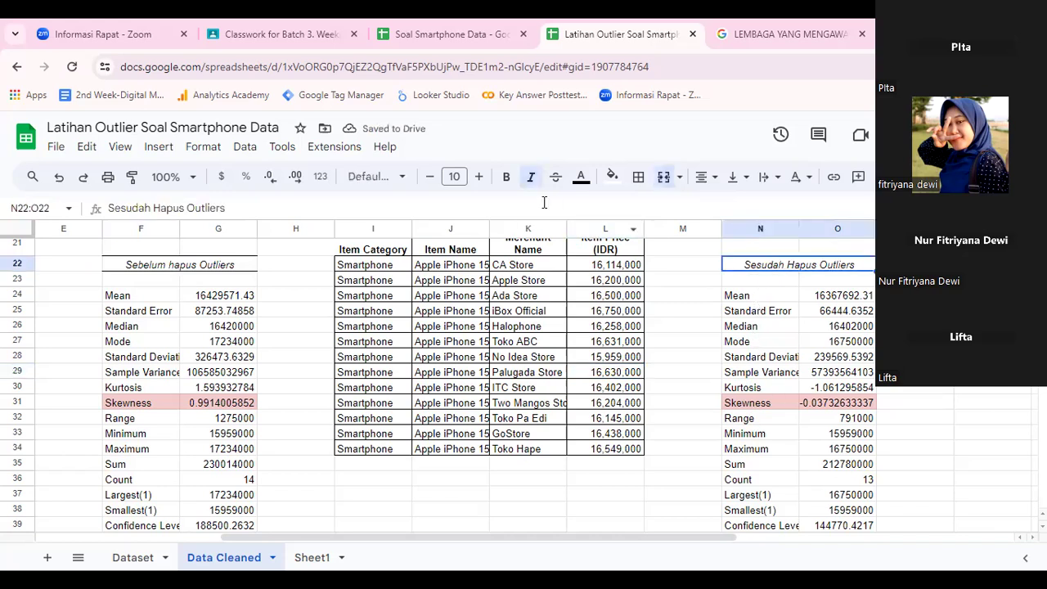
pyautogui.click(499, 182)
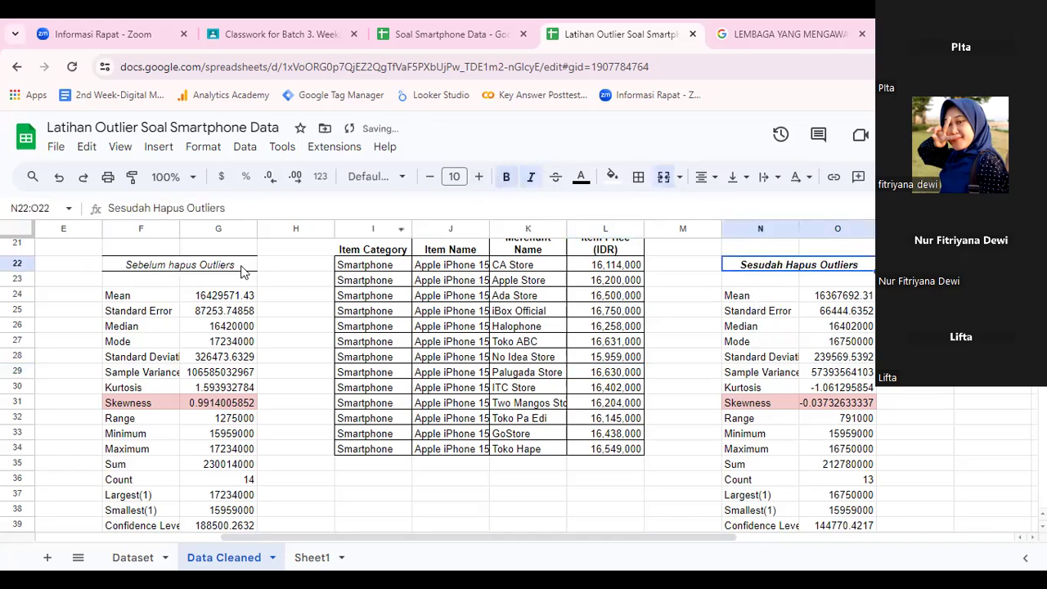
pyautogui.click(190, 270)
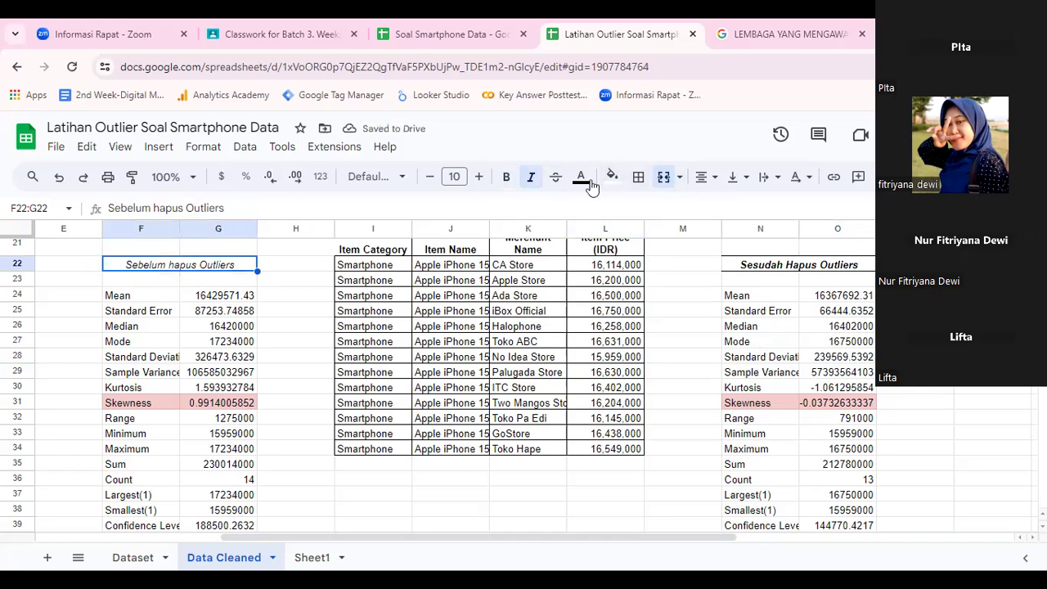
pyautogui.click(506, 182)
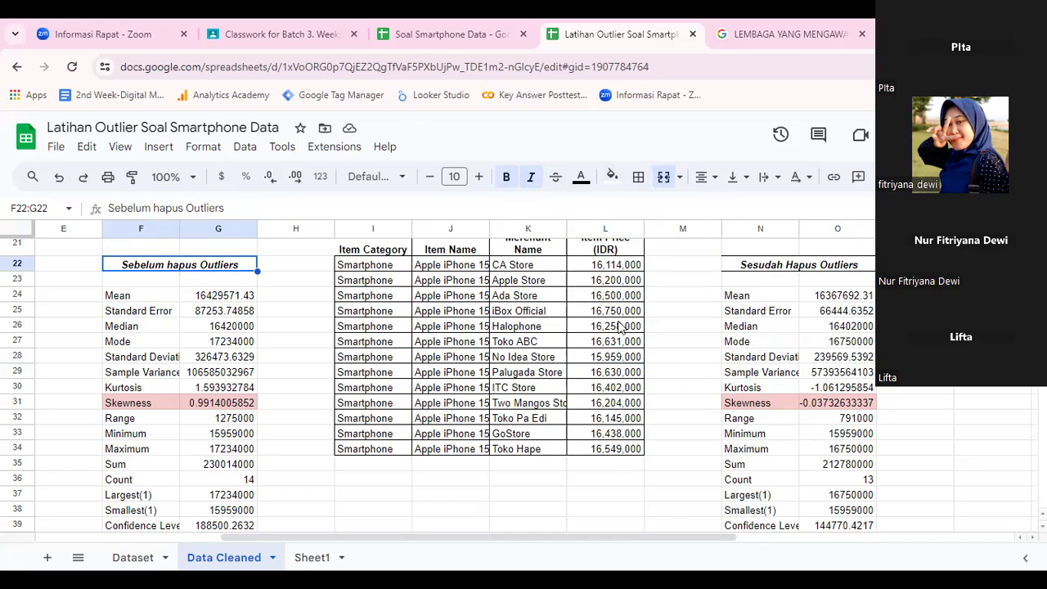
# Compare the iPhone 15 outlier price in D32 with the Samsung S23 fe outlier in L15 and its skewness in O11.
pyautogui.moveTo(487, 540); pyautogui.dragTo(286, 542)
pyautogui.click(333, 421)
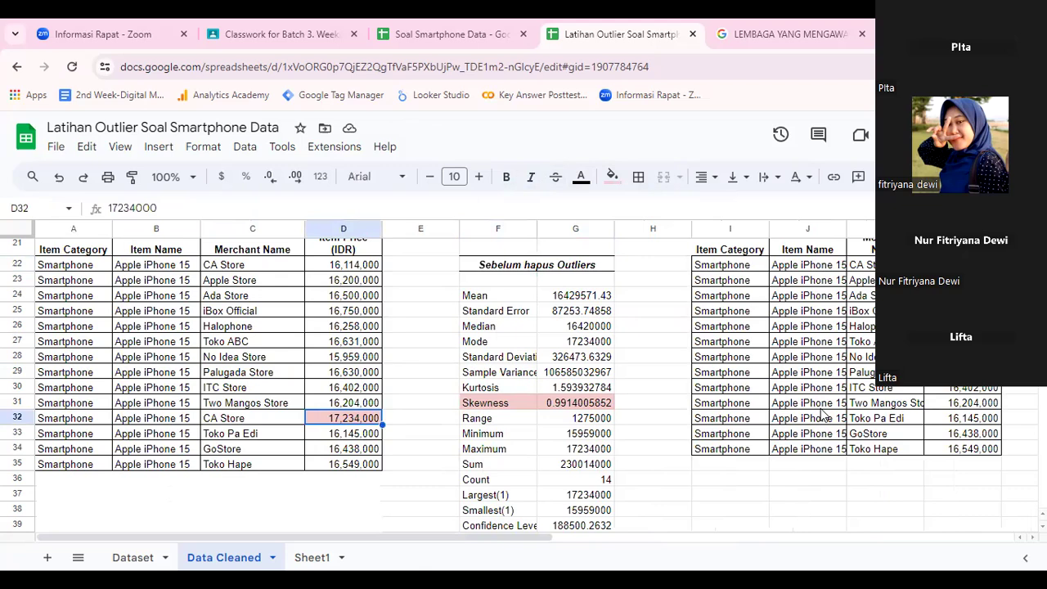
pyautogui.scroll(5, 769, 425)
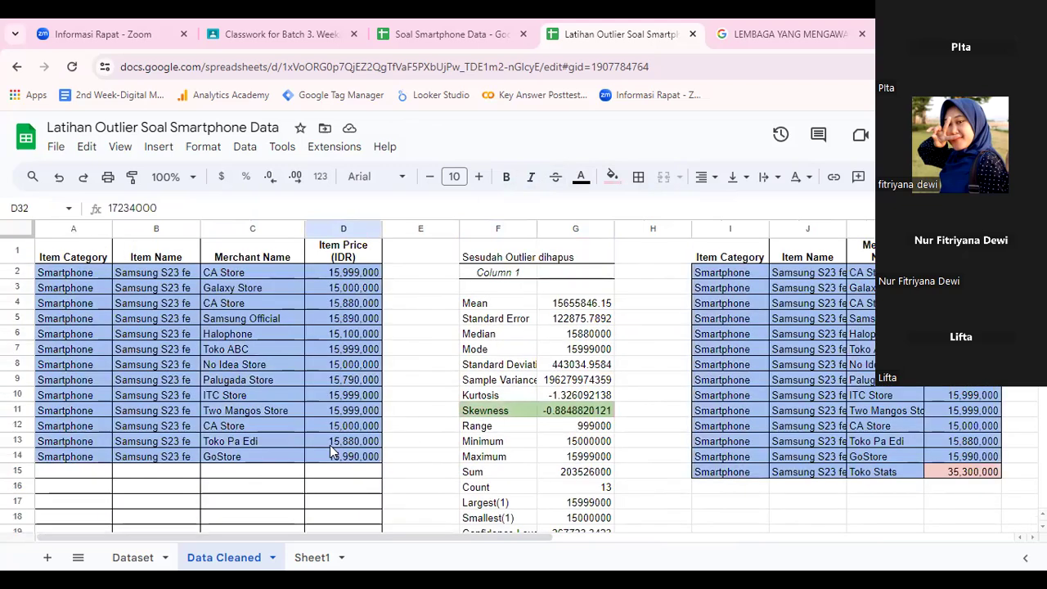
pyautogui.moveTo(533, 537); pyautogui.dragTo(741, 562)
pyautogui.click(558, 478)
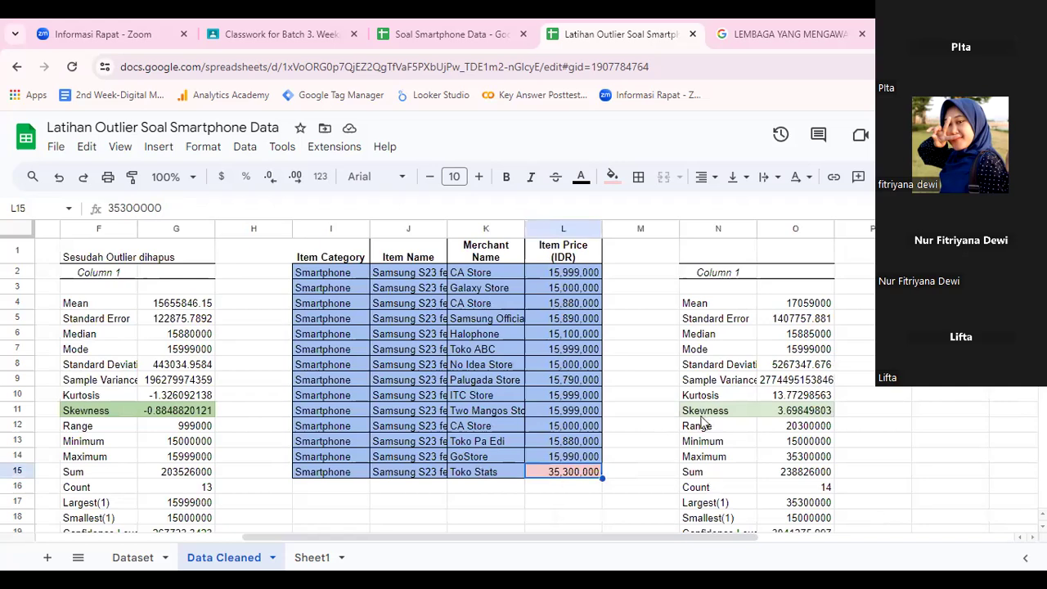
pyautogui.click(787, 413)
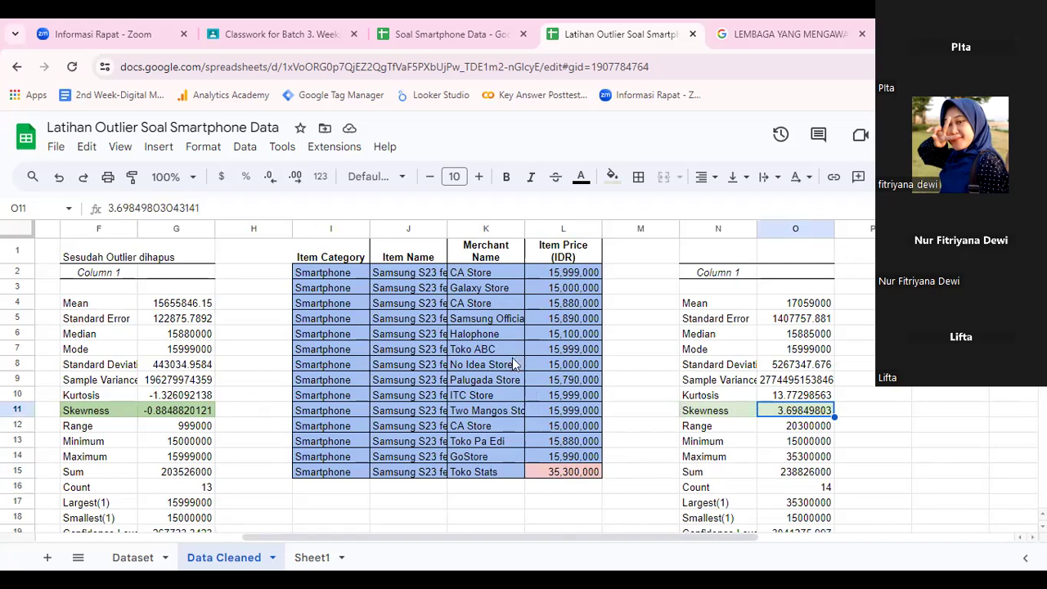
# Copy the Samsung S23 fe table with its outlier from I1:L15 and paste it starting at Q1.
pyautogui.moveTo(331, 257); pyautogui.dragTo(563, 466)
pyautogui.hotkey('ctrl', 'c')
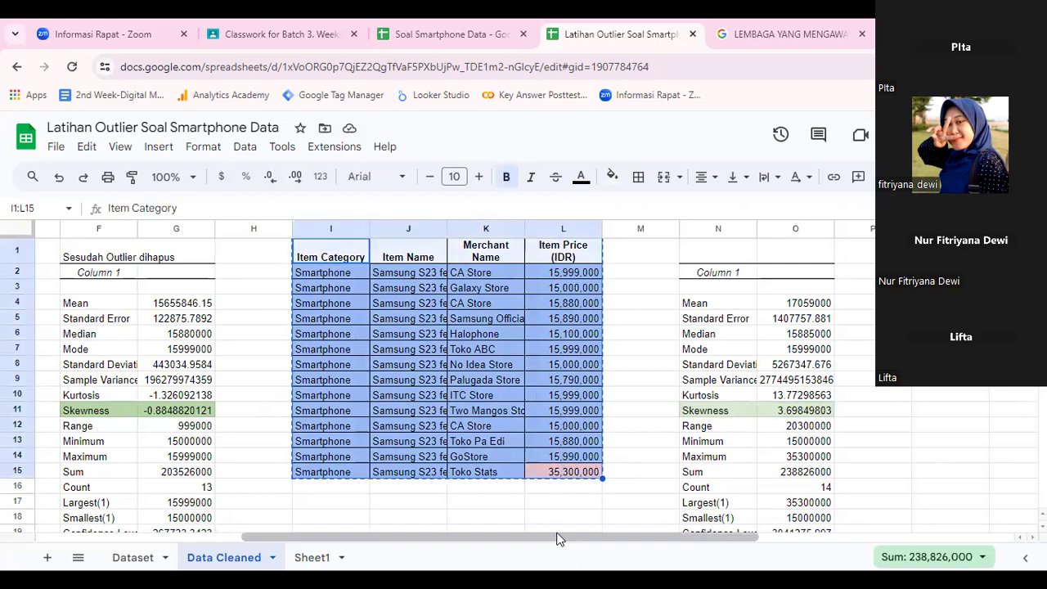
pyautogui.hscroll(5, 562, 537)
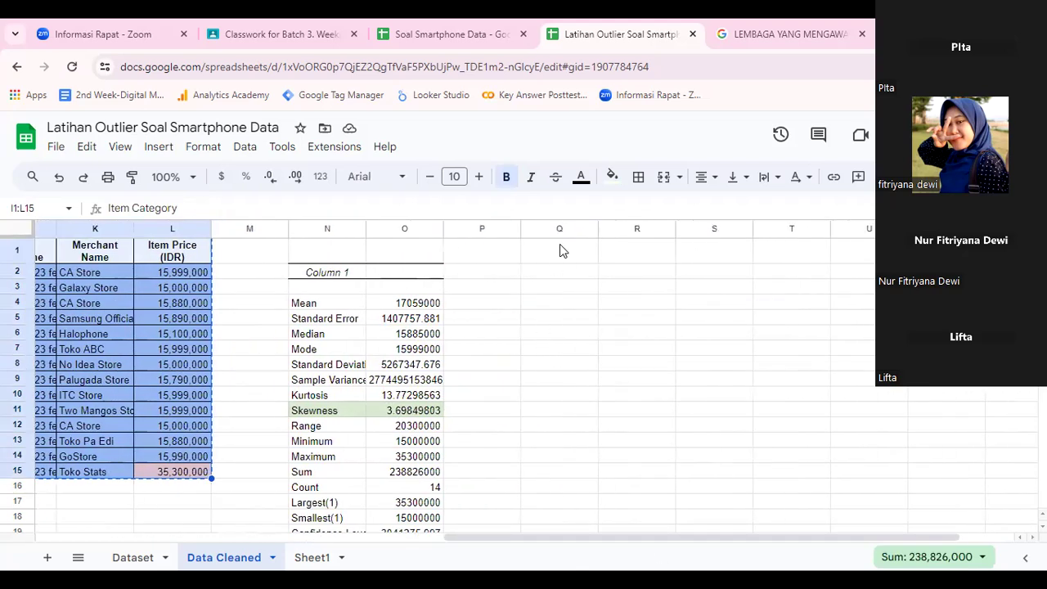
pyautogui.click(560, 244)
pyautogui.hotkey('ctrl', 'v')
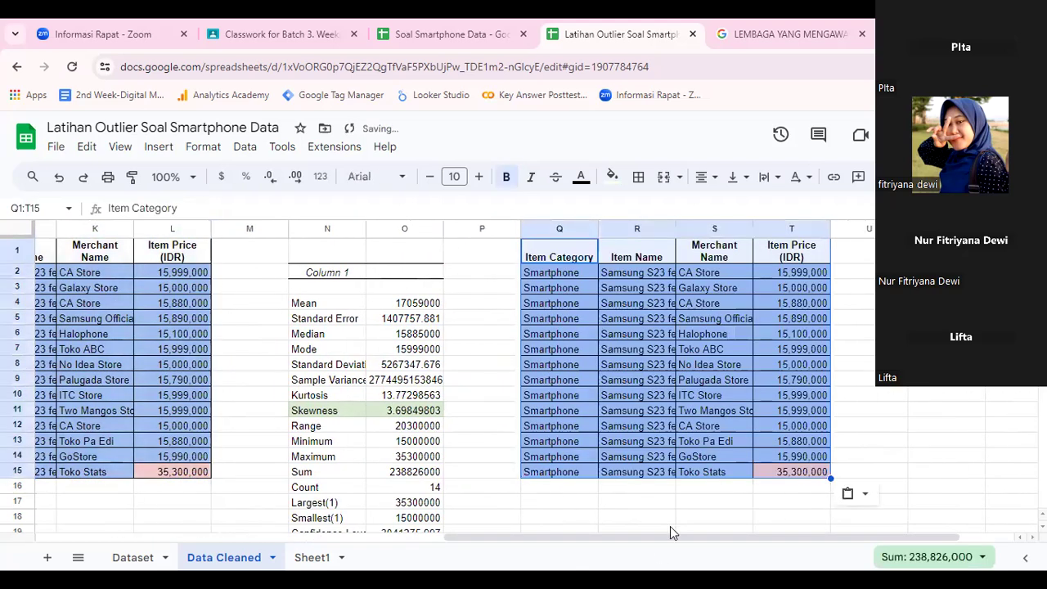
# Change the Toko Stats price in T15 of the copied table to 10,300,000 as a low outlier.
pyautogui.moveTo(666, 537); pyautogui.dragTo(793, 538)
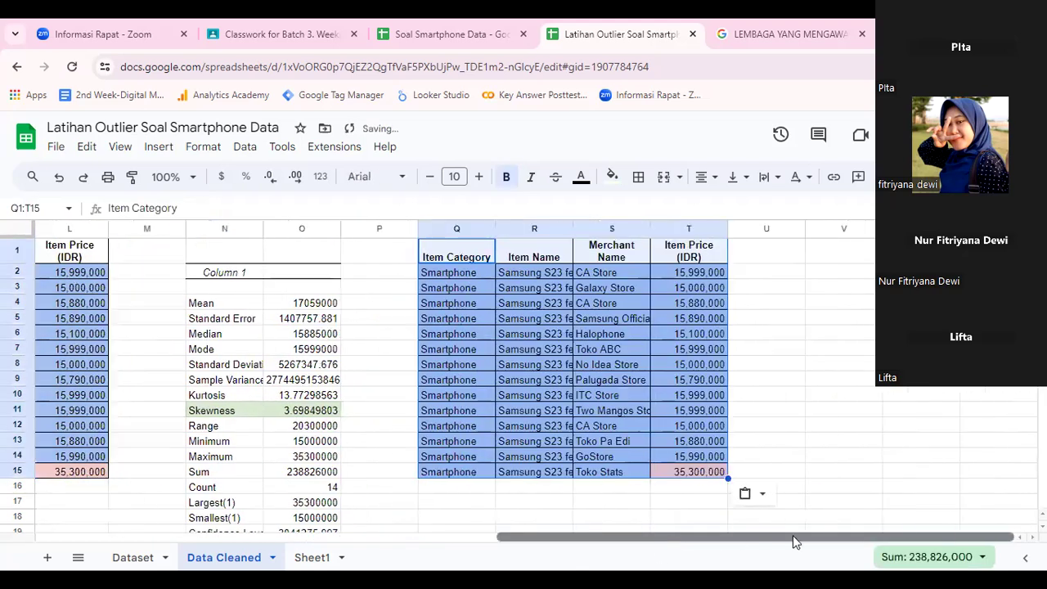
pyautogui.click(673, 472)
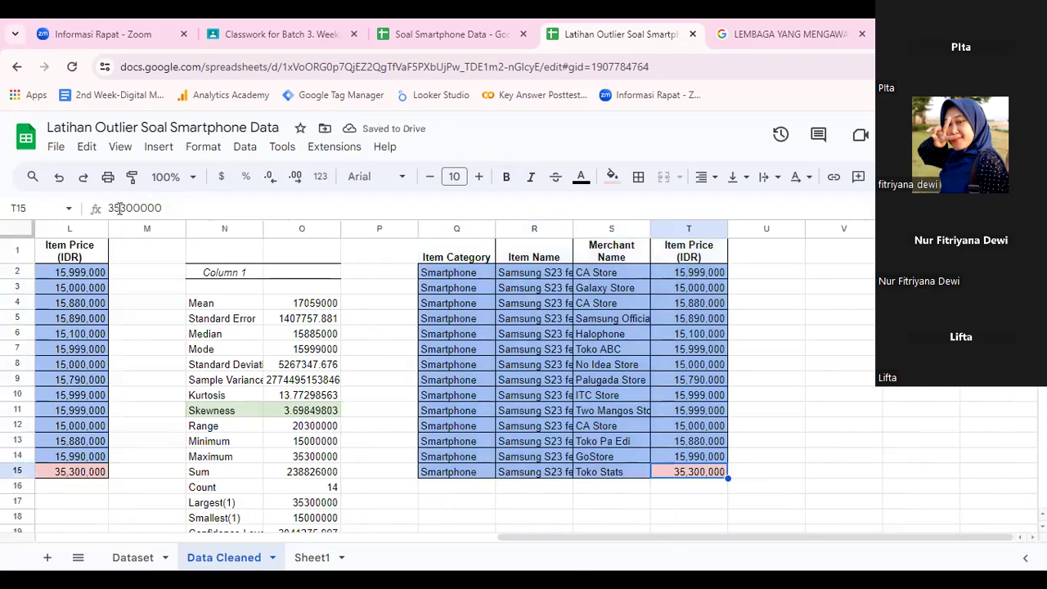
pyautogui.moveTo(120, 208); pyautogui.dragTo(106, 210)
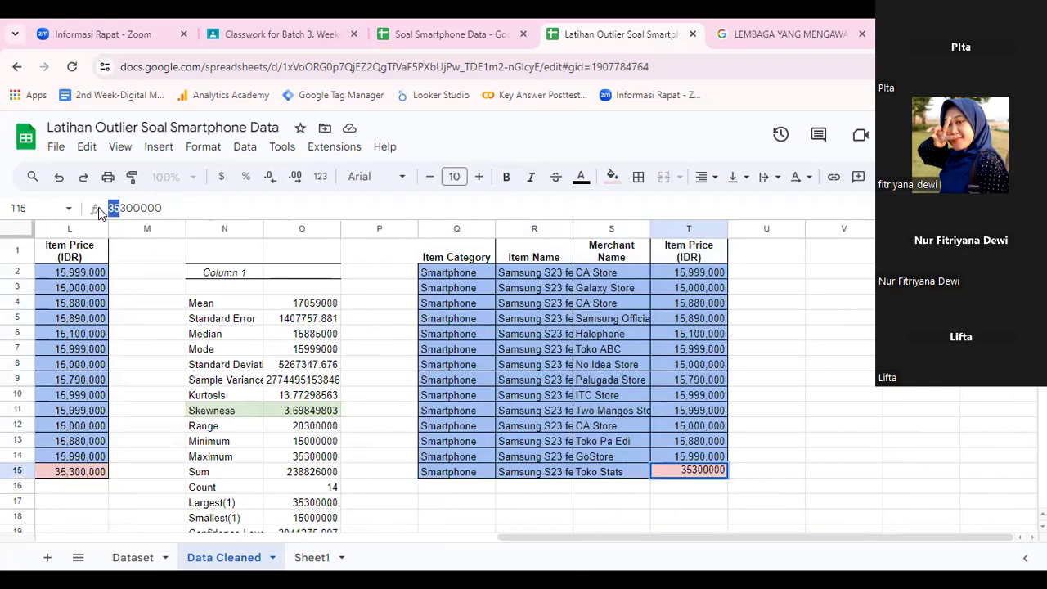
pyautogui.write('10')
pyautogui.press('Return')
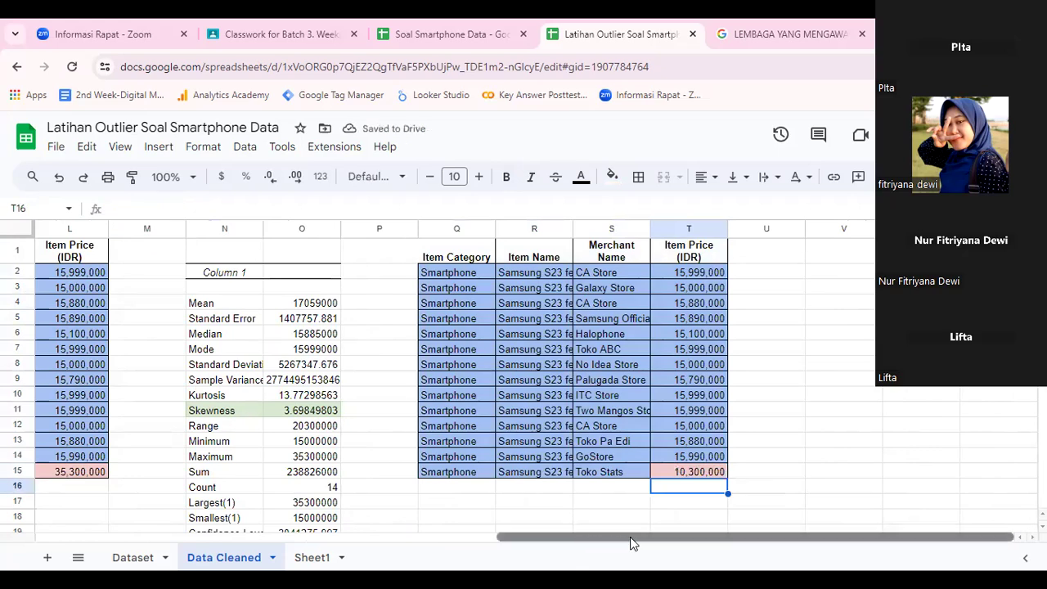
# Open the XLMiner Analysis ToolPak add-on for analyzing the copied Samsung prices.
pyautogui.click(763, 278)
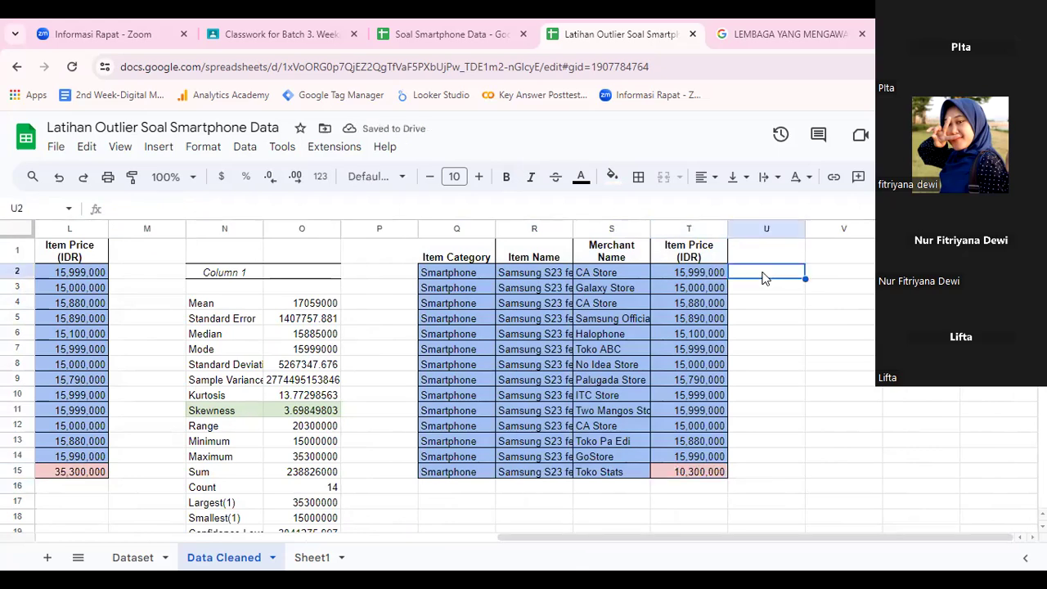
pyautogui.press('Right')
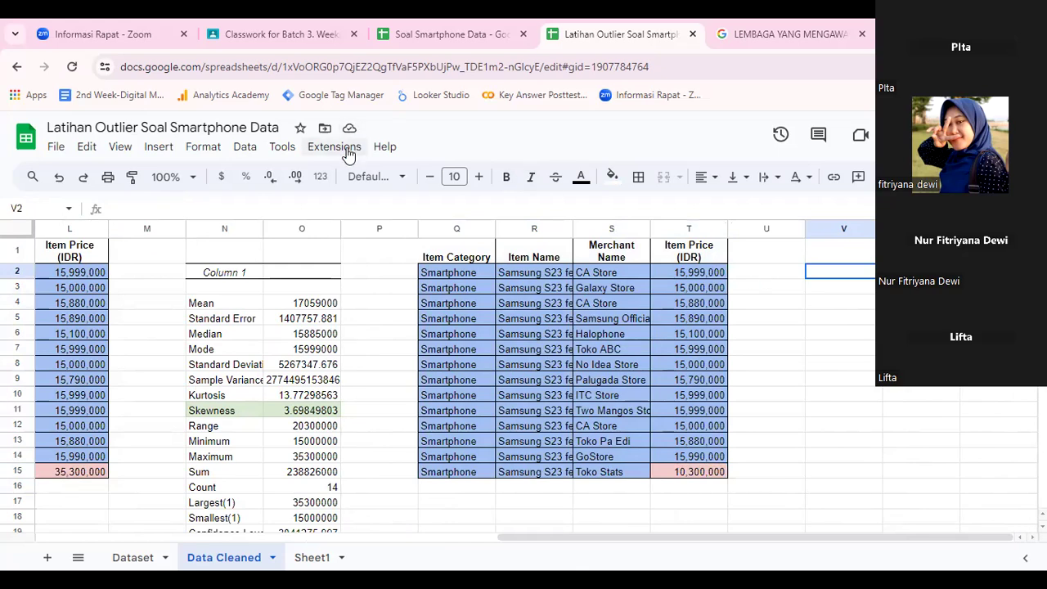
pyautogui.click(383, 146)
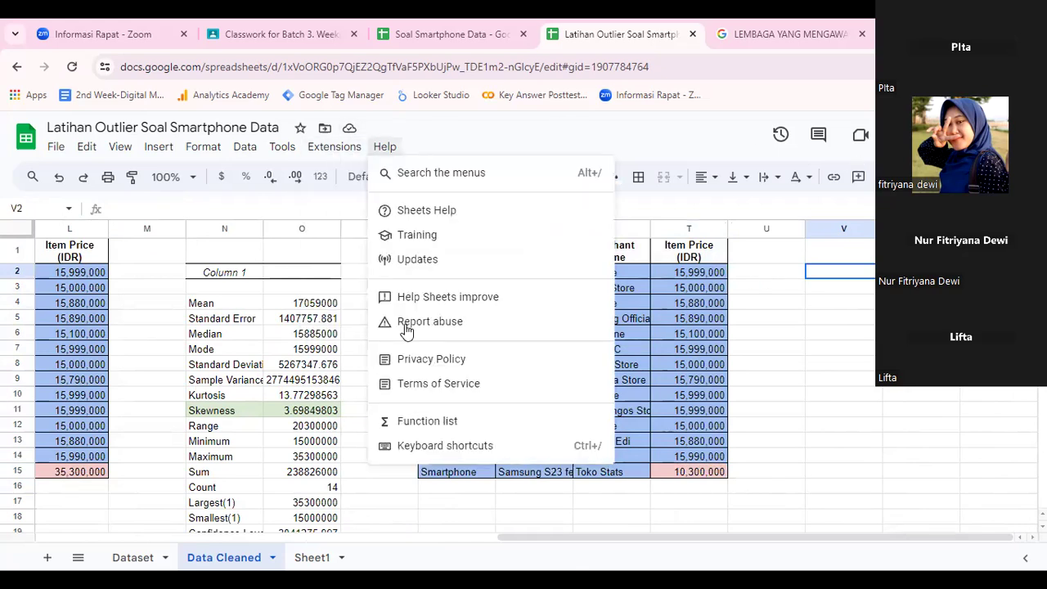
pyautogui.moveTo(331, 151)
pyautogui.moveTo(404, 325)
pyautogui.click(575, 327)
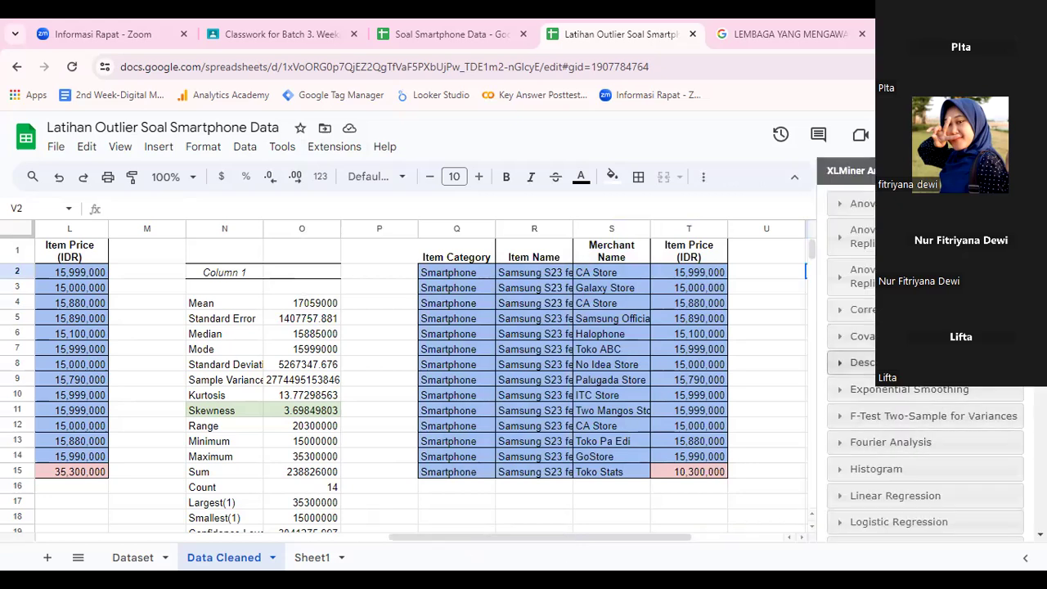
# Choose Descriptive Statistics and set the copied prices T2:T15 as its input range.
pyautogui.click(932, 363)
pyautogui.click(677, 274)
pyautogui.moveTo(678, 274); pyautogui.dragTo(687, 473)
pyautogui.click(963, 395)
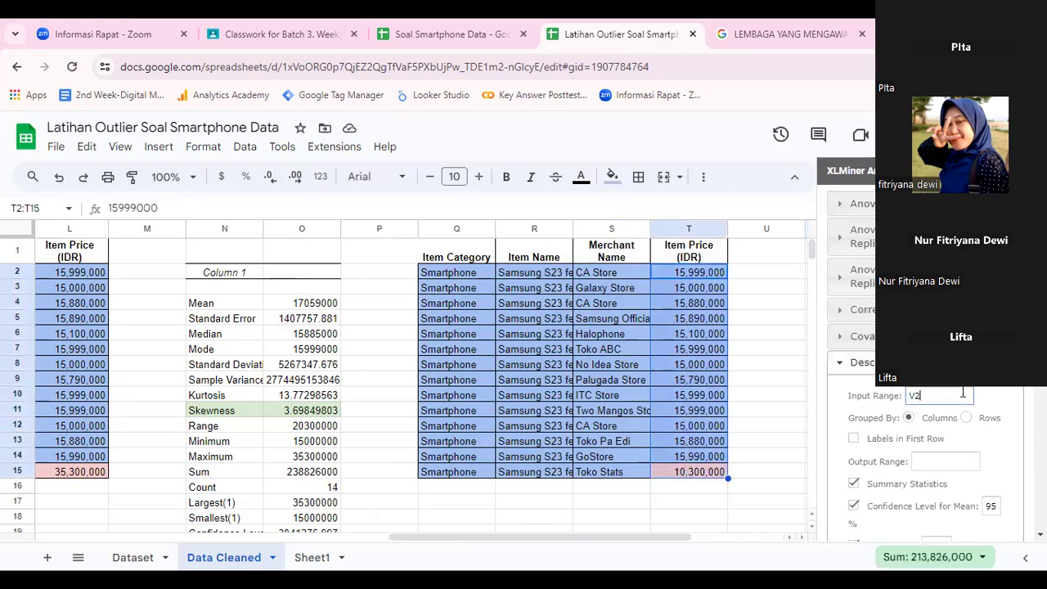
# Generate the descriptive statistics with V3 as the output range and select the resulting Skewness value in W12.
pyautogui.click(947, 461)
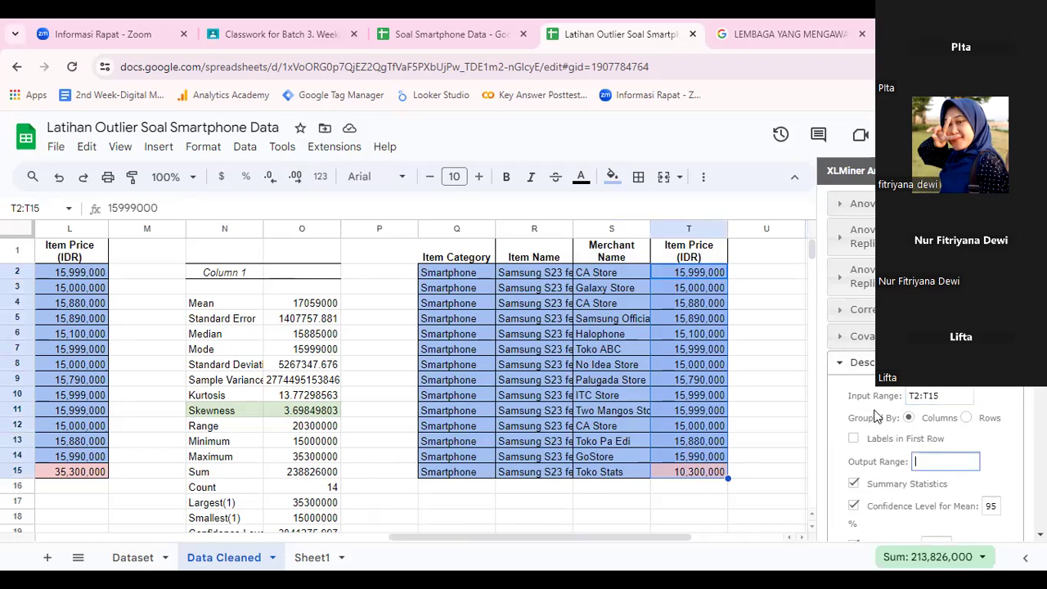
pyautogui.click(784, 287)
pyautogui.press('Right')
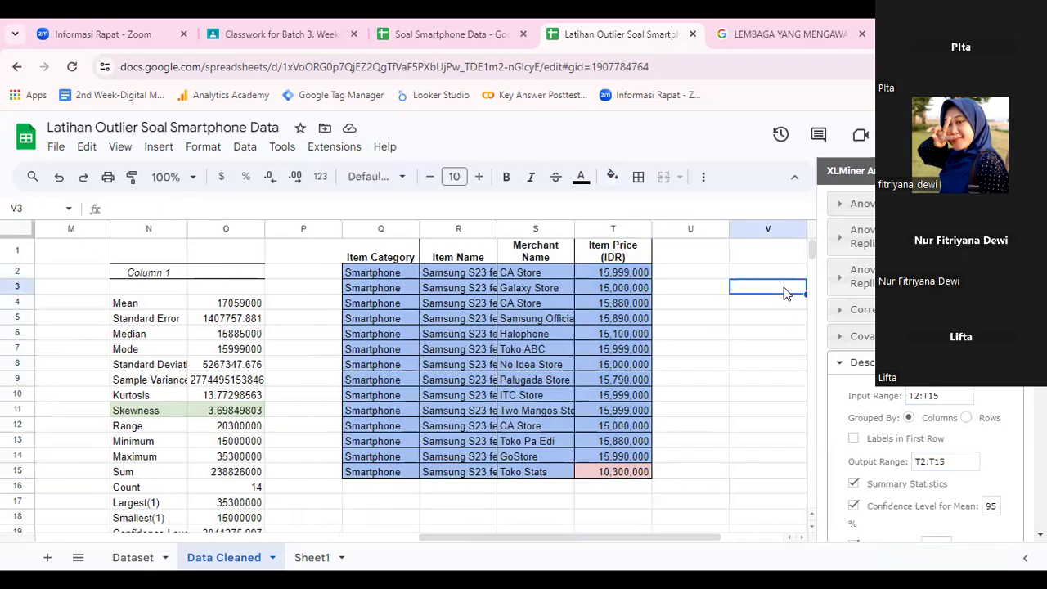
pyautogui.click(963, 463)
pyautogui.hotkey('ctrl', 'a')
pyautogui.write('V3')
pyautogui.scroll(-2, 924, 409)
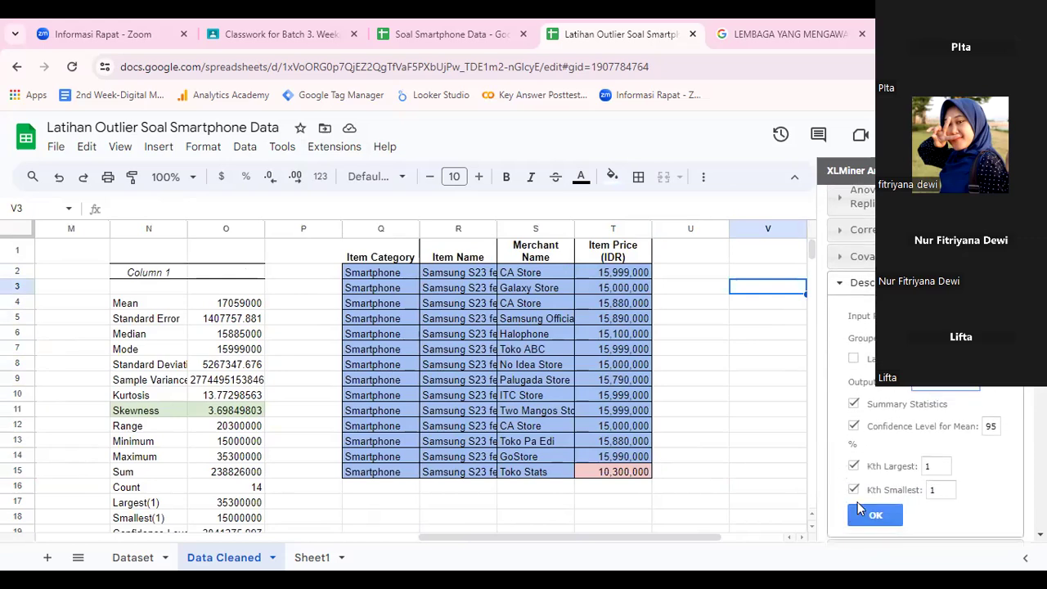
pyautogui.click(876, 515)
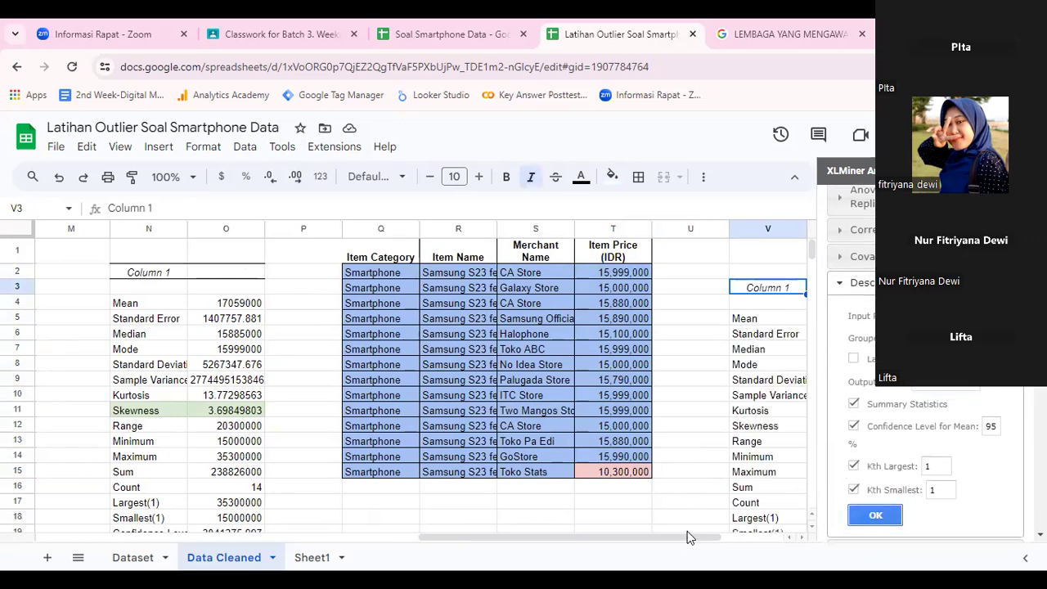
pyautogui.moveTo(680, 540); pyautogui.dragTo(729, 545)
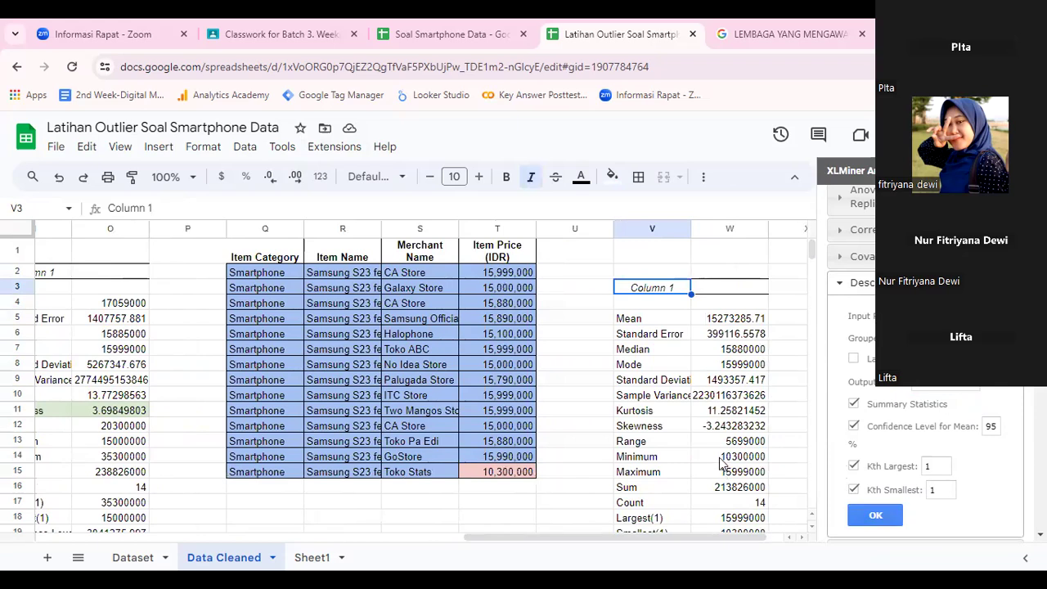
pyautogui.click(719, 429)
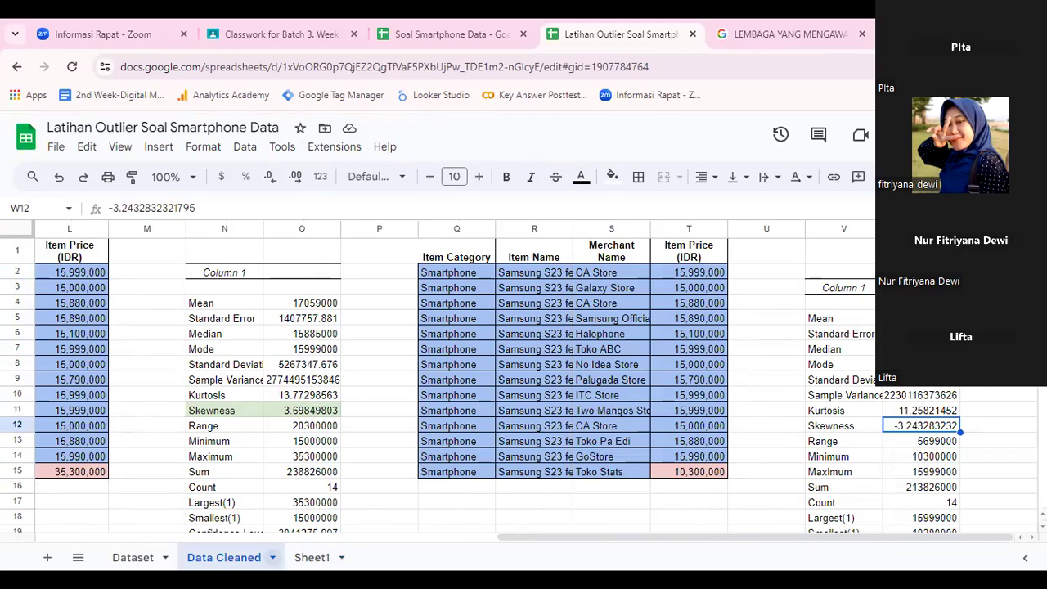
# Examine the outlier limits and normal price range conclusions on the Dataset sheet, and return to the Data Cleaned sheet.
pyautogui.click(136, 557)
pyautogui.click(528, 335)
pyautogui.press('Up')
pyautogui.press('Up')
pyautogui.press('Up')
pyautogui.press('Up')
pyautogui.press('Up')
pyautogui.press('Up')
pyautogui.press('Up')
pyautogui.press('Up')
pyautogui.press('Up')
pyautogui.press('Up')
pyautogui.press('Up')
pyautogui.press('Up')
pyautogui.press('Up')
pyautogui.press('Up')
pyautogui.press('Up')
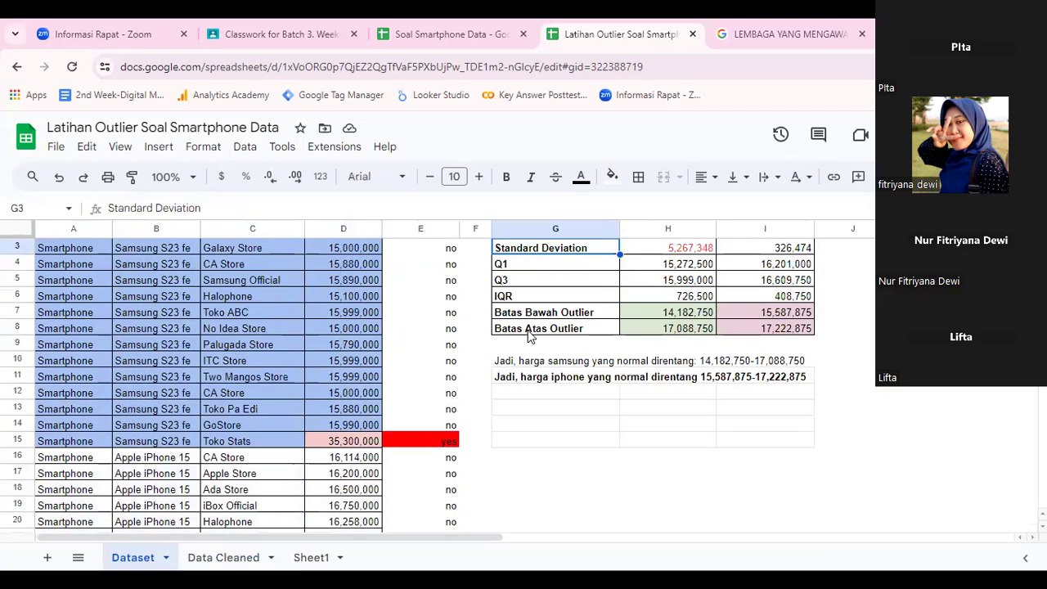
pyautogui.click(708, 366)
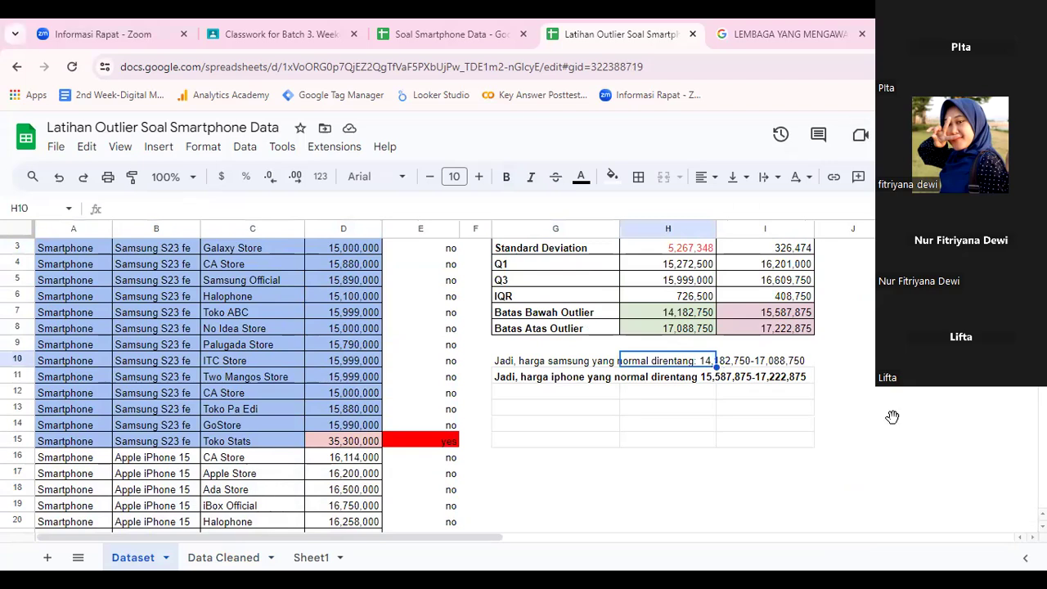
pyautogui.hotkey('ctrl', 'shift', 'pagedown')
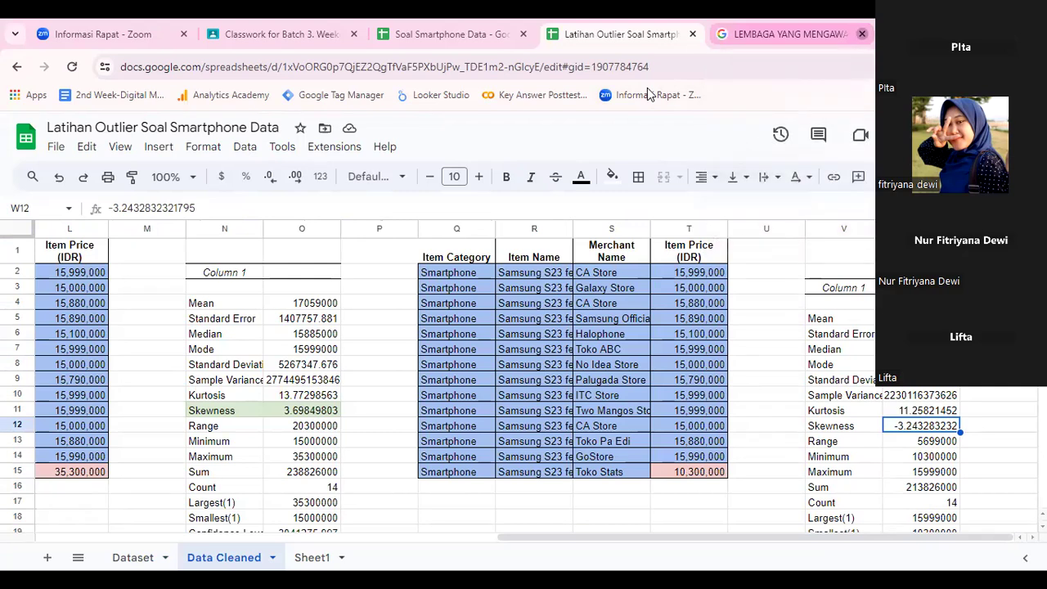
# Close the Google search tab and glance at the Soal Smartphone Data spreadsheet before returning to Latihan Outlier Soal Smartphone Data.
pyautogui.click(861, 33)
pyautogui.click(505, 29)
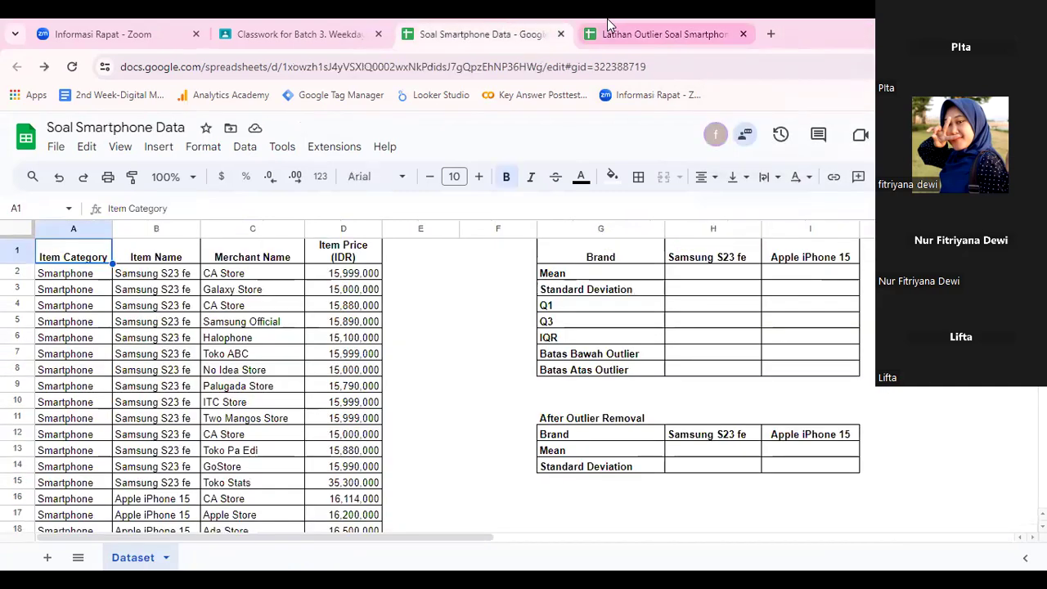
pyautogui.click(605, 33)
# Share the spreadsheet with anyone with the link as viewers and copy its link.
pyautogui.click(939, 135)
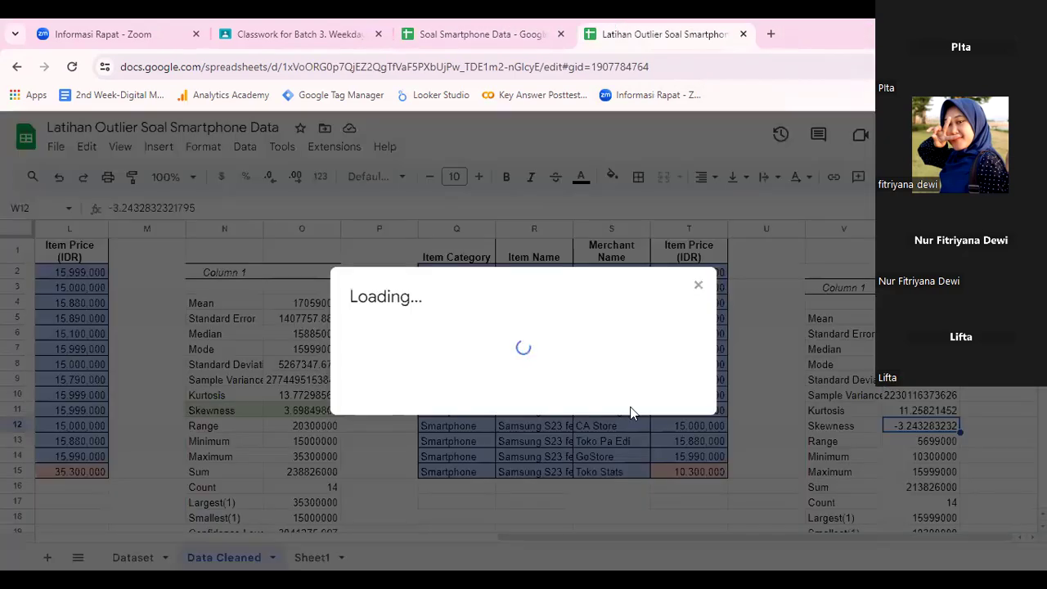
pyautogui.click(408, 482)
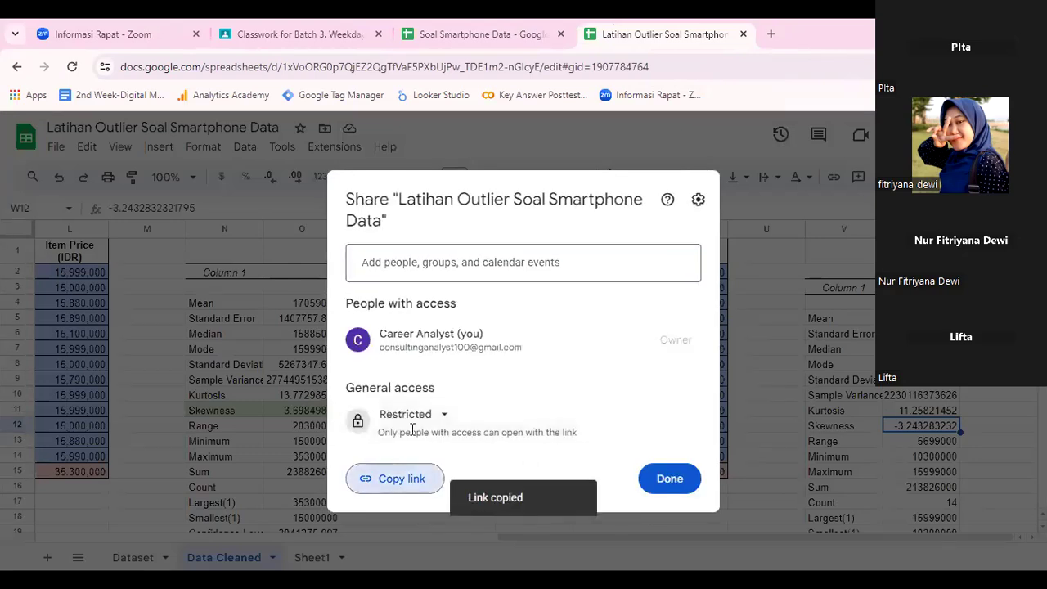
pyautogui.click(419, 414)
pyautogui.click(441, 487)
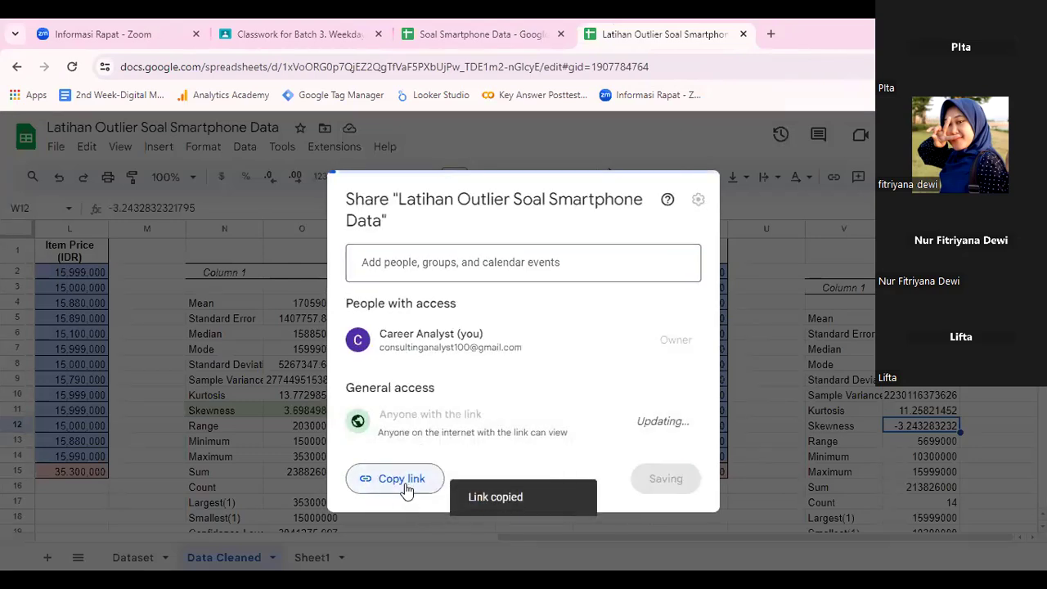
pyautogui.click(392, 481)
pyautogui.click(666, 480)
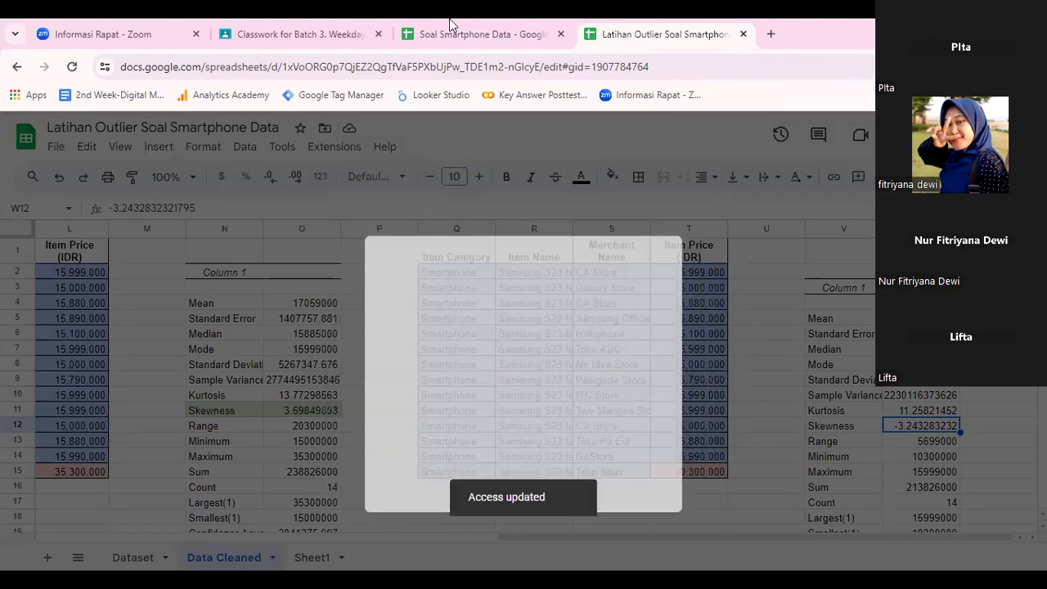
# Switch to Google Classroom and open the "Week 2, Day 2. Statisik Dasar Part 2" material for editing.
pyautogui.click(339, 26)
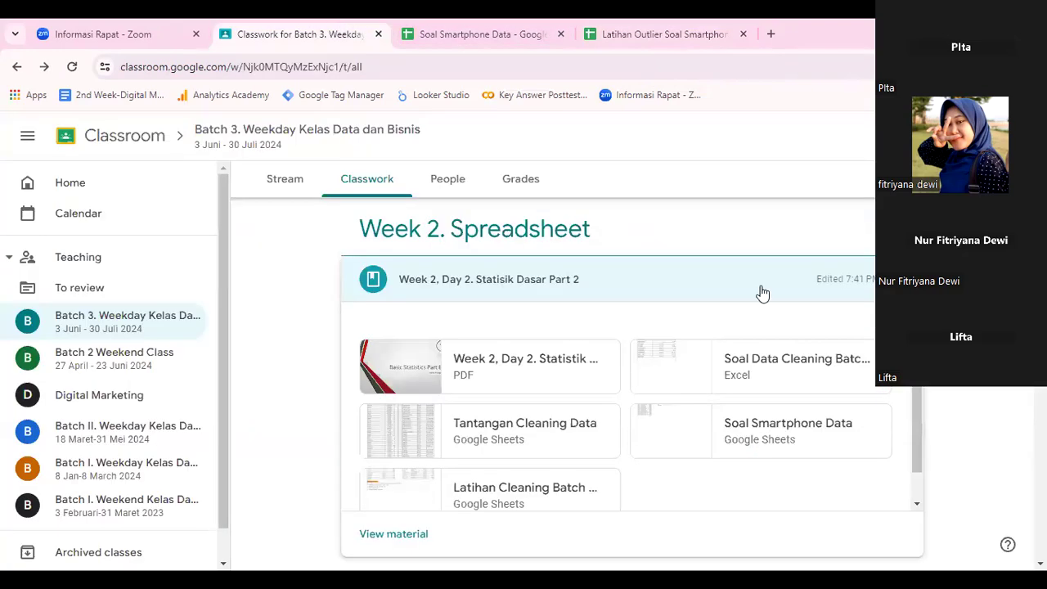
pyautogui.click(900, 279)
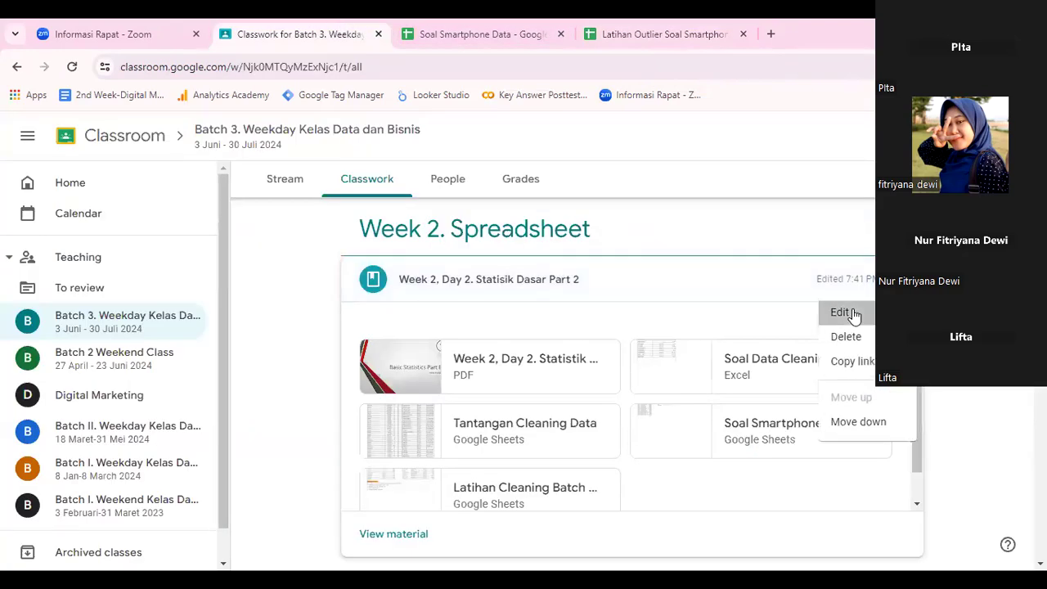
pyautogui.click(851, 315)
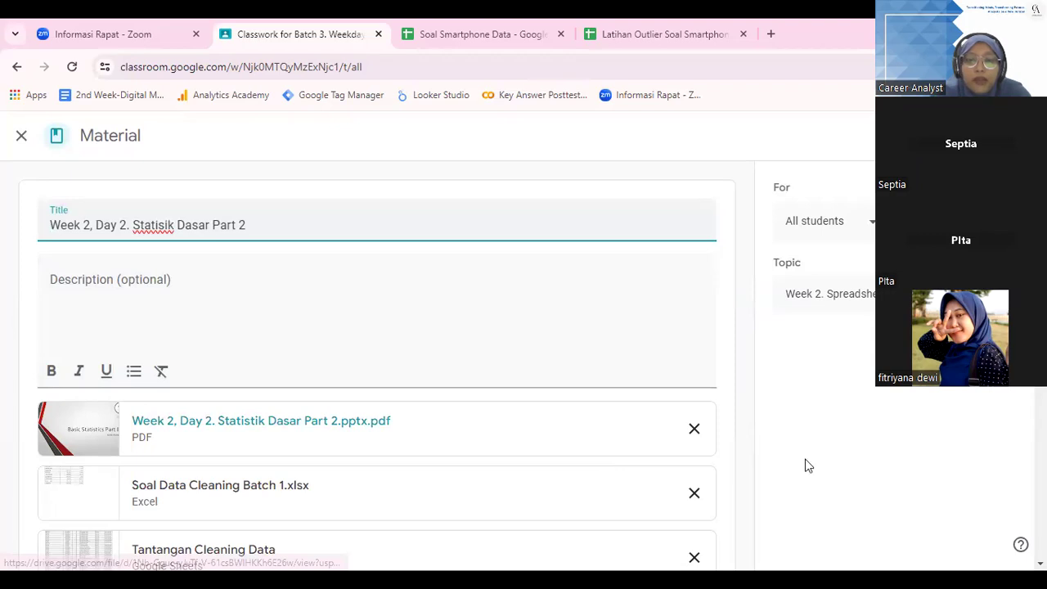
# Attach the copied Latihan Outlier Soal Smartphone Data link to the material and save it, returning to the spreadsheet.
pyautogui.scroll(-3, 514, 552)
pyautogui.click(511, 547)
pyautogui.hotkey('ctrl', 'v')
pyautogui.click(593, 409)
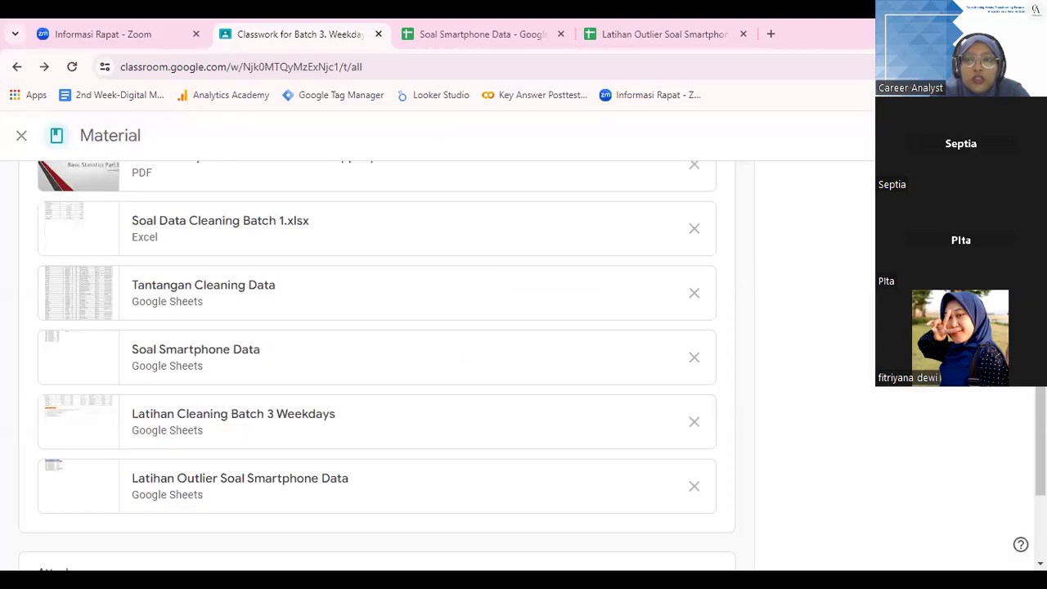
pyautogui.moveTo(1041, 360); pyautogui.dragTo(1041, 350)
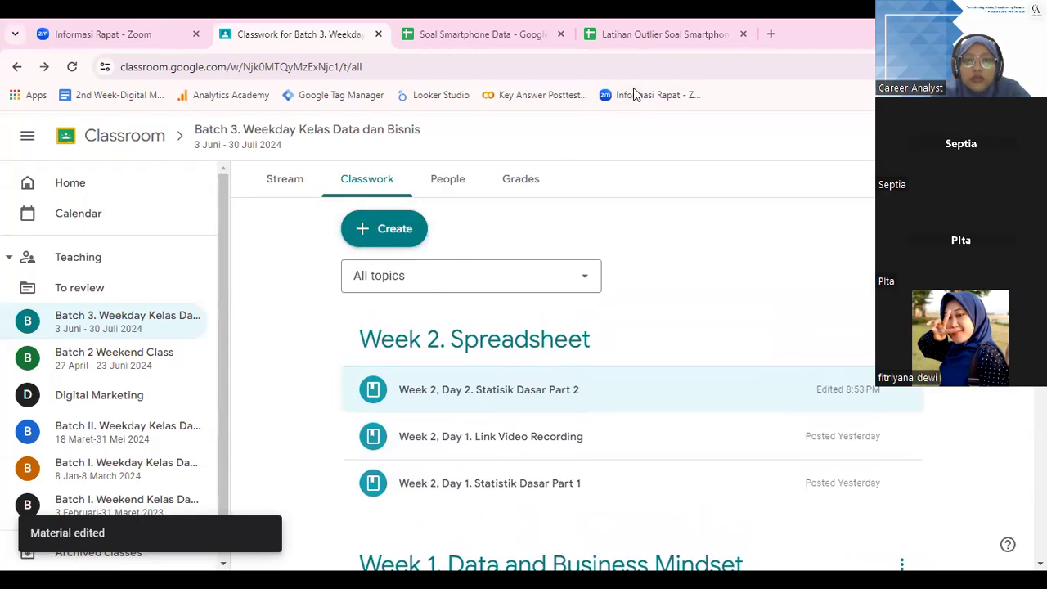
pyautogui.click(658, 26)
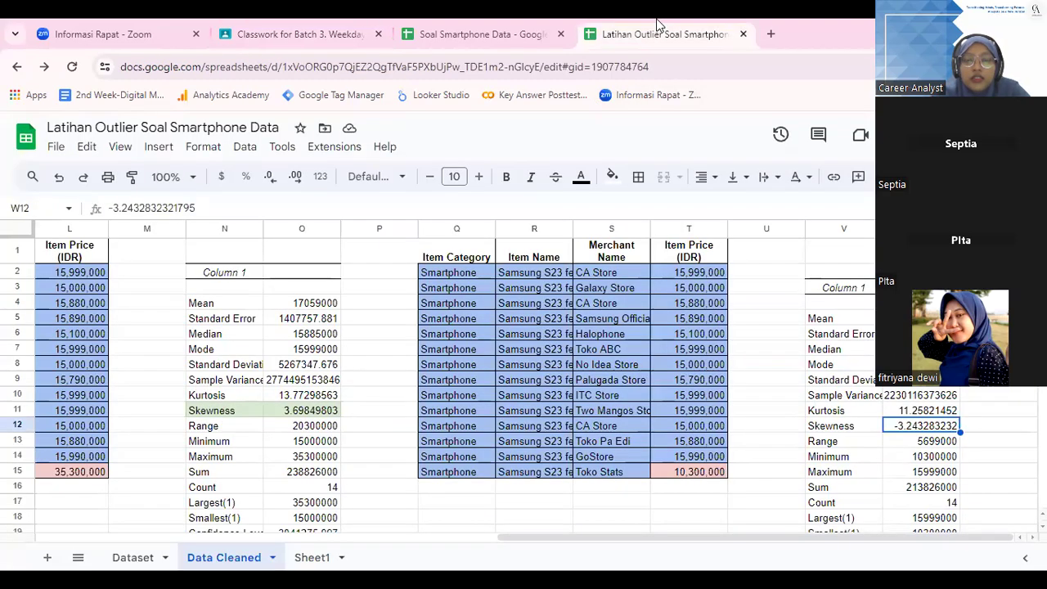